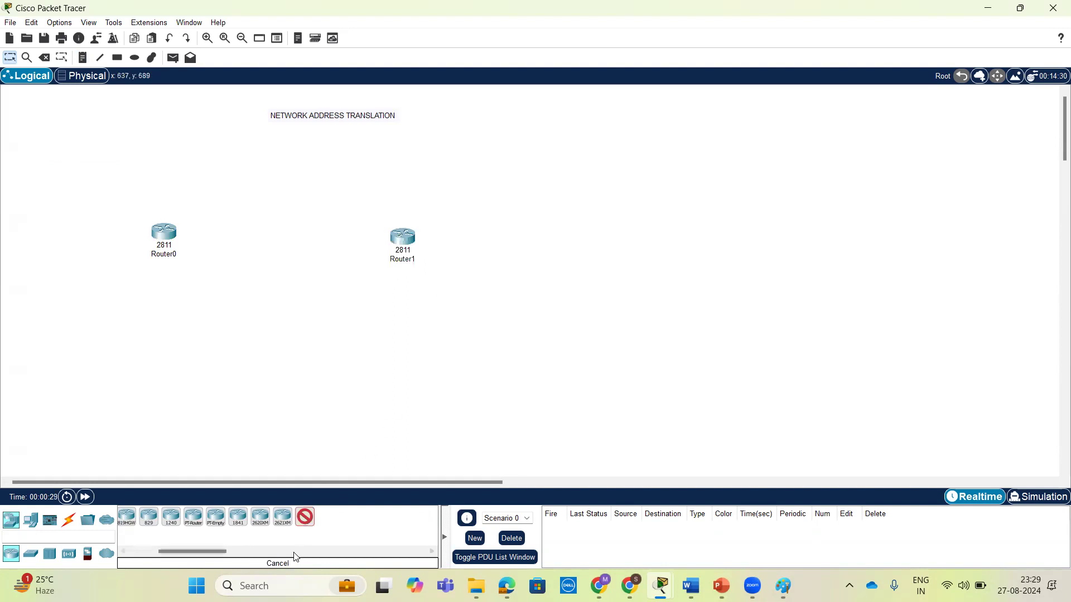
Place two 2960 switches in the workspace, one below Router0 and one below Router1.
{"action": "left_click", "coordinate": [305, 517]}
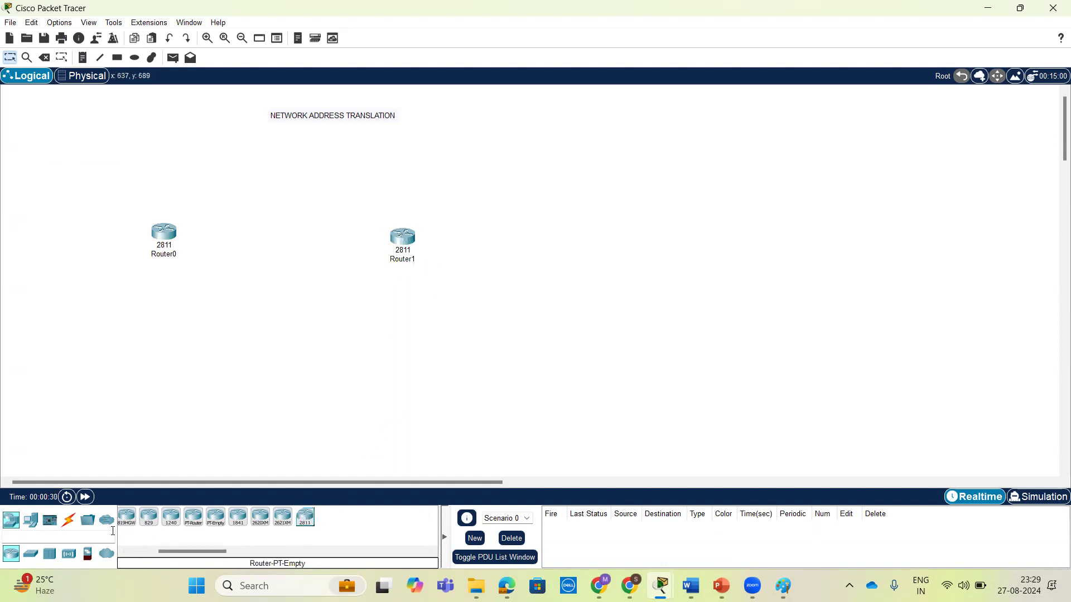
{"action": "left_click", "coordinate": [31, 553]}
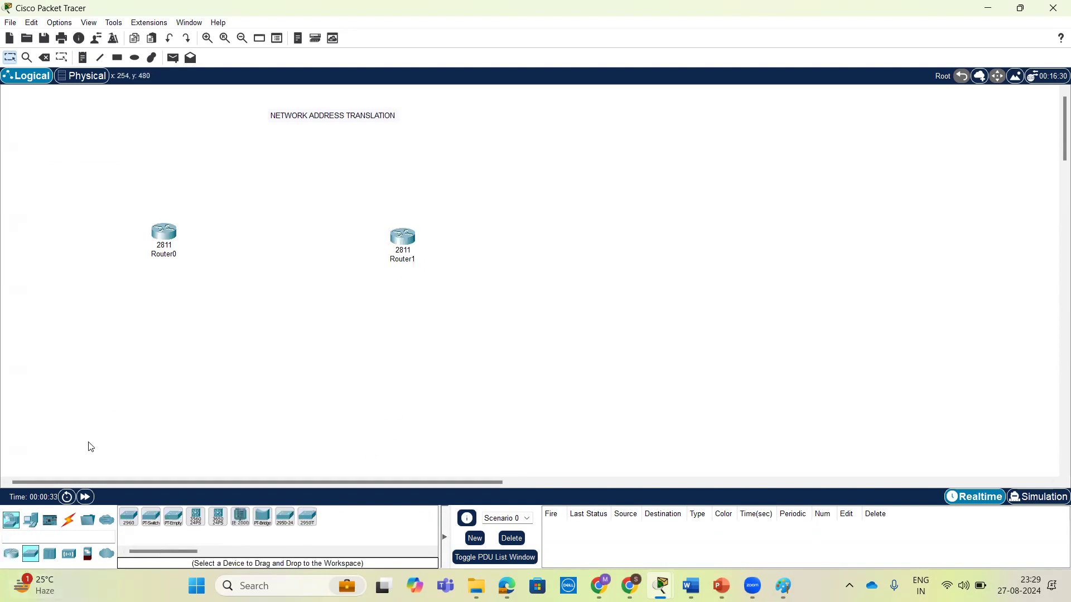
{"action": "left_click", "coordinate": [128, 517]}
{"action": "left_click", "coordinate": [156, 338]}
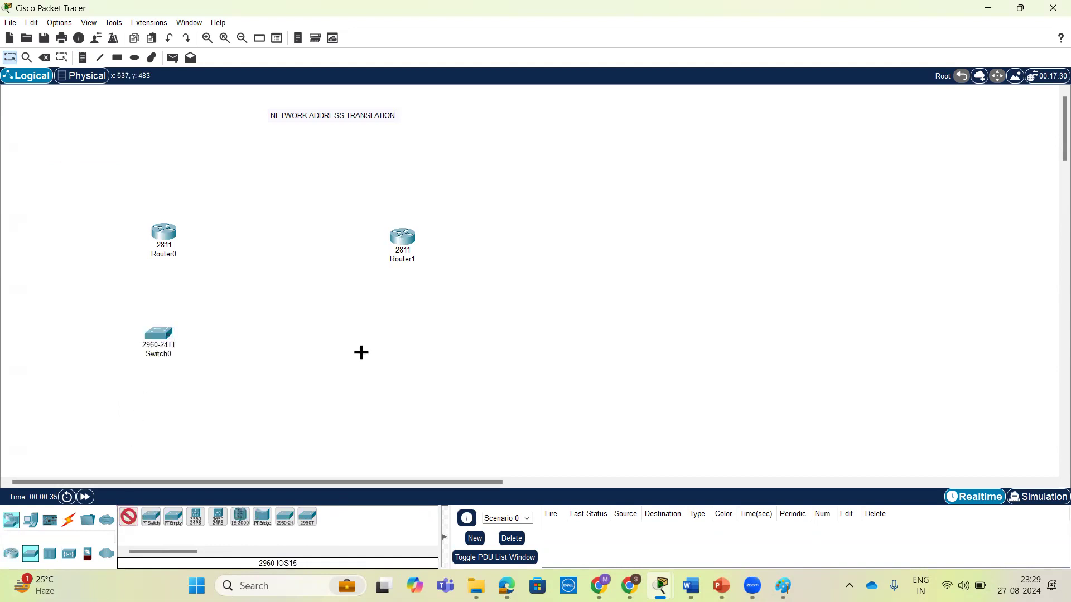
{"action": "left_click", "coordinate": [412, 332]}
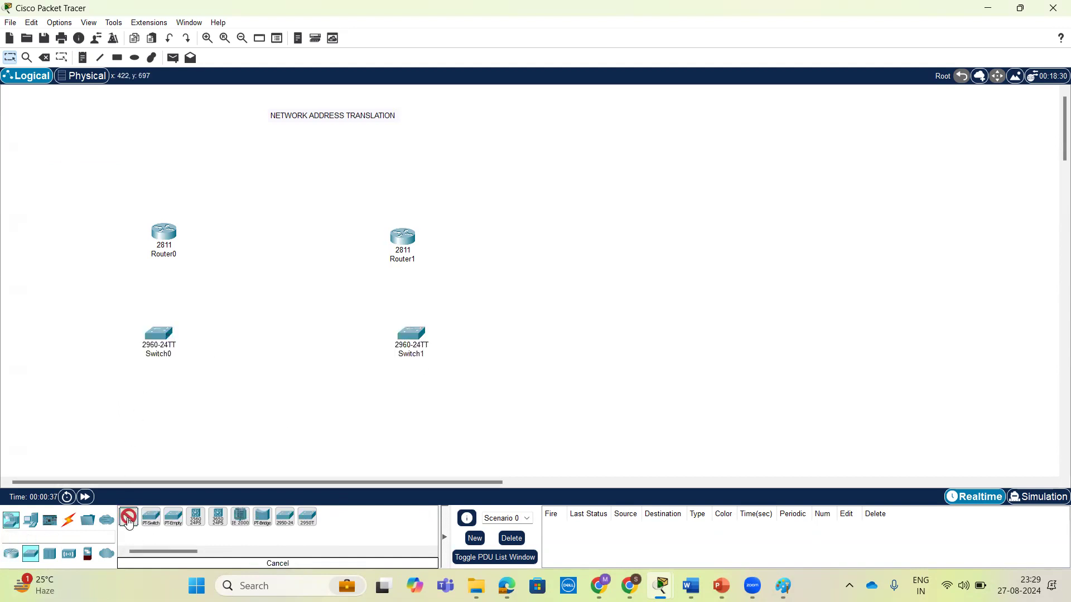
Add four PCs in a row below Switch0 and two PCs below Switch1.
{"action": "left_click", "coordinate": [30, 520]}
{"action": "left_click", "coordinate": [132, 522]}
{"action": "left_click", "coordinate": [81, 410]}
{"action": "left_click", "coordinate": [156, 410]}
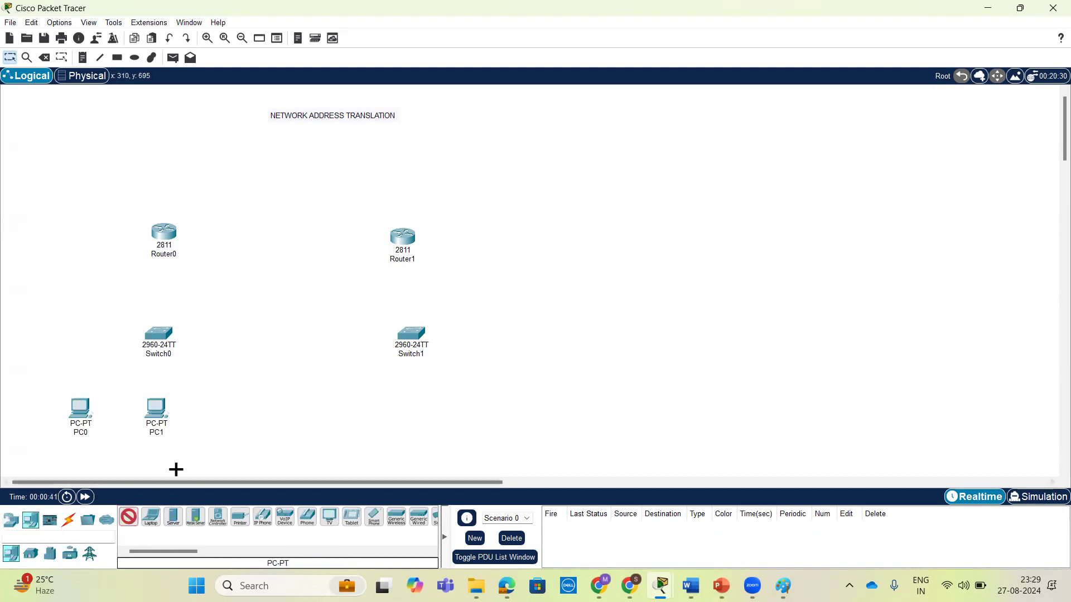
{"action": "left_click", "coordinate": [220, 412]}
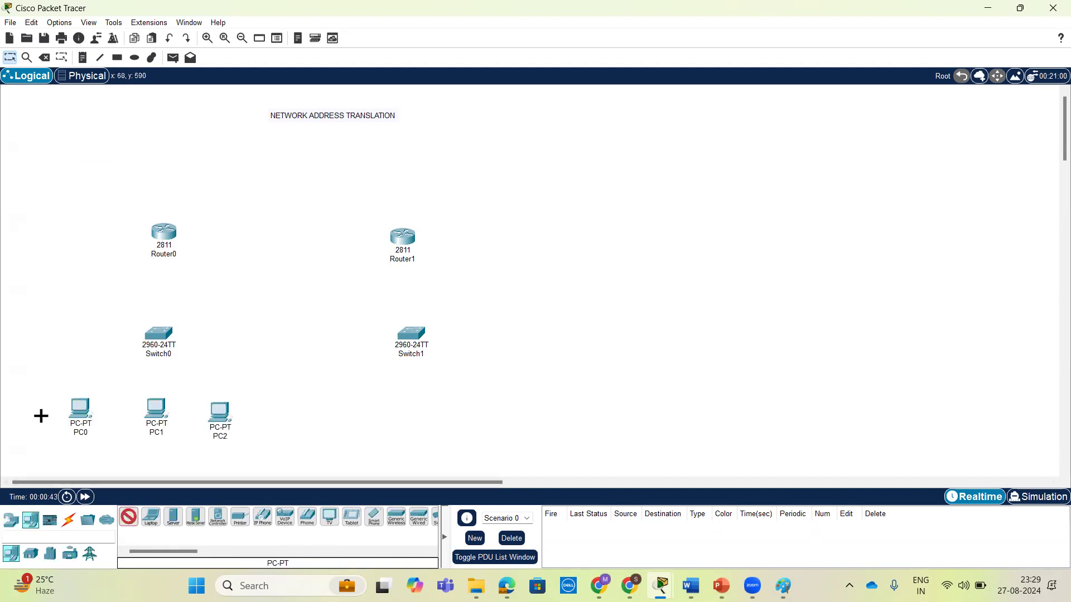
{"action": "left_click", "coordinate": [27, 410]}
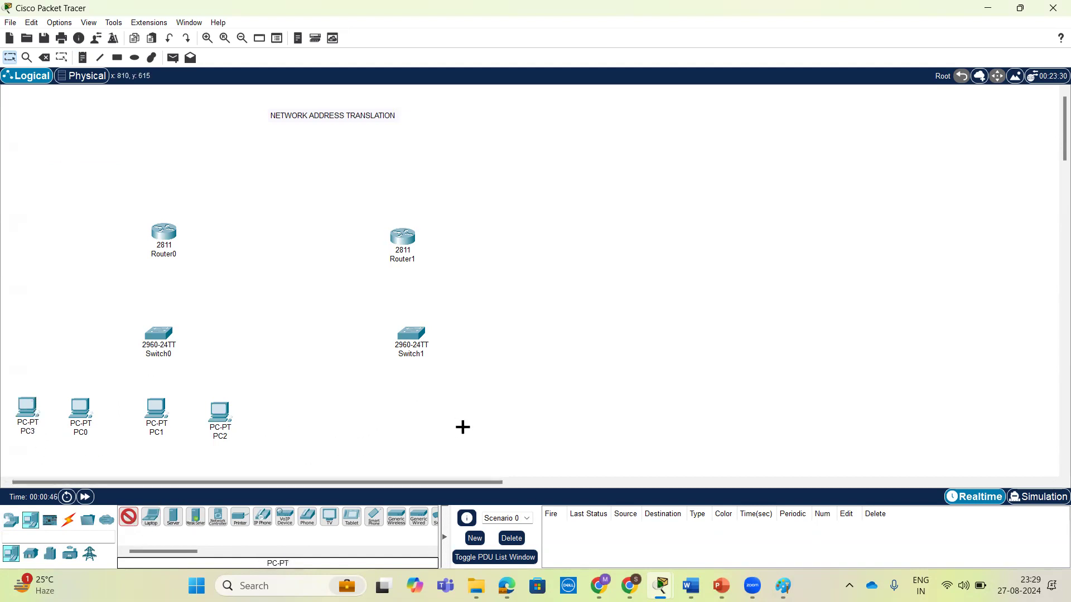
{"action": "left_click", "coordinate": [406, 413]}
{"action": "left_click", "coordinate": [463, 413]}
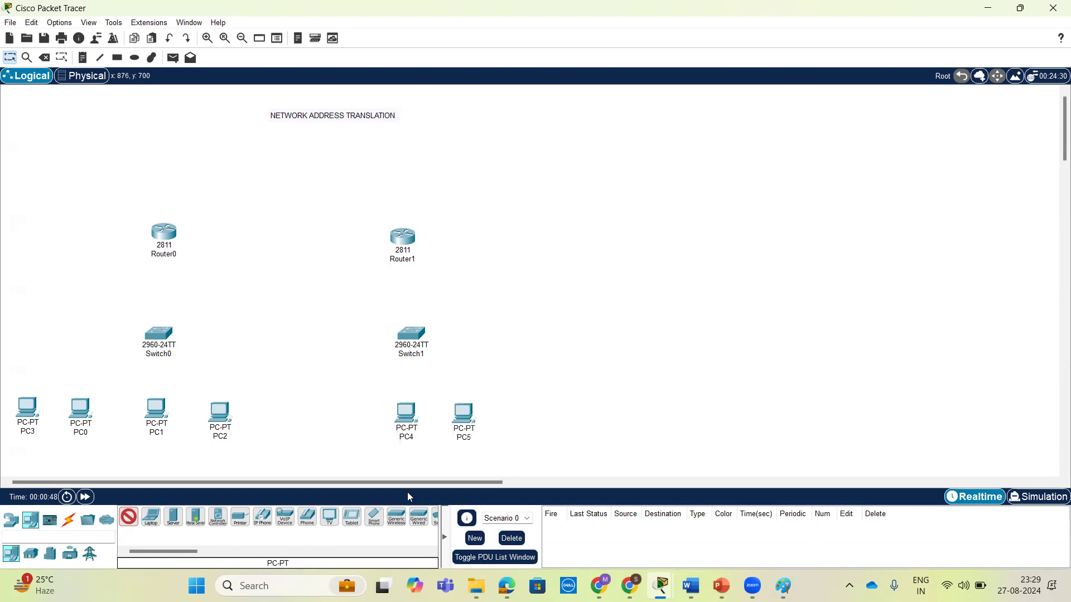
{"action": "left_click", "coordinate": [128, 516]}
Add two servers beside PC5, continuing the row of end devices below Switch1.
{"action": "left_click", "coordinate": [173, 516]}
{"action": "left_click", "coordinate": [513, 415]}
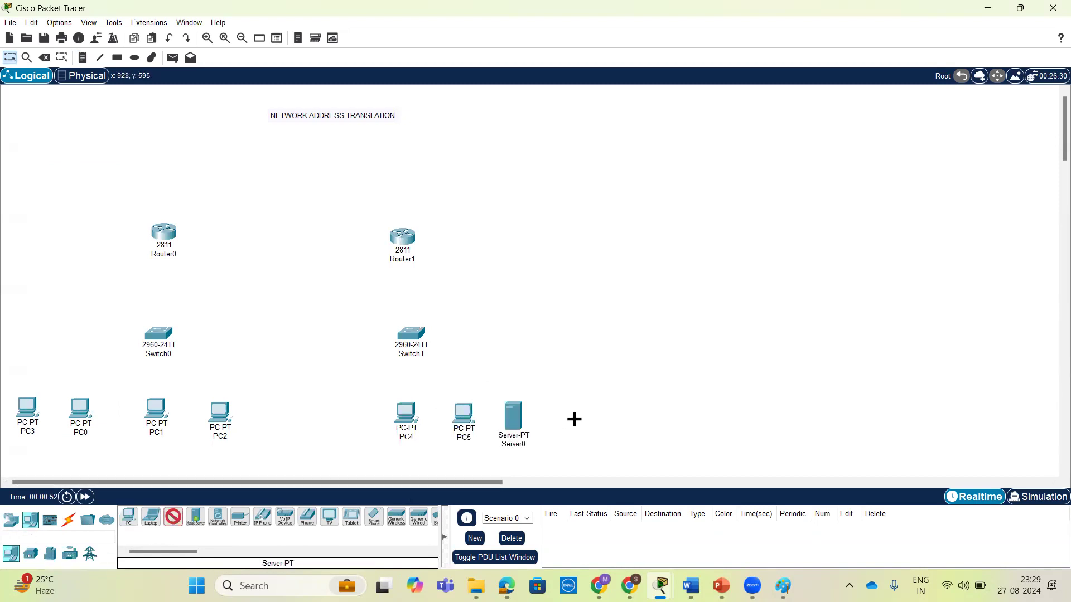
{"action": "left_click", "coordinate": [566, 413]}
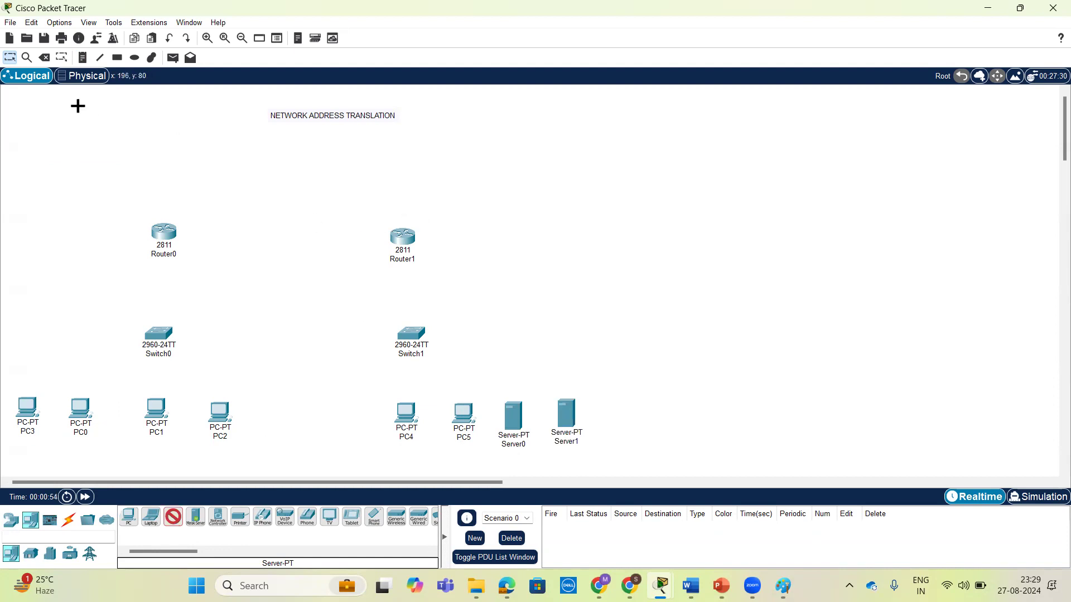
Move Router1 up and to the right, and rename it ISP.
{"action": "left_click", "coordinate": [10, 57]}
{"action": "left_click_drag", "start_coordinate": [415, 239], "coordinate": [461, 191]}
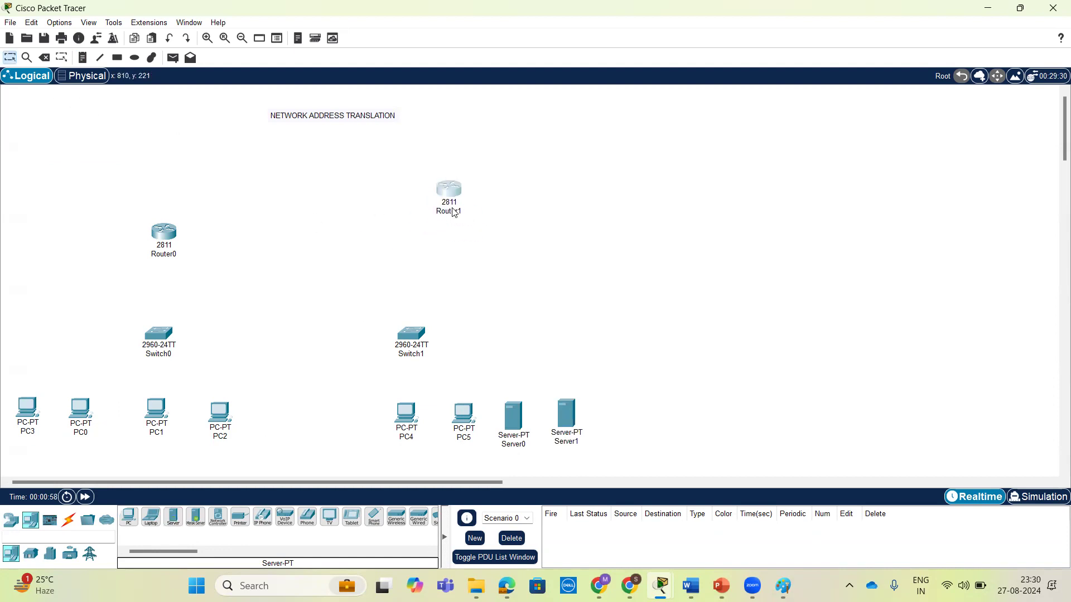
{"action": "left_click", "coordinate": [453, 212]}
{"action": "key", "text": "BackSpace"}
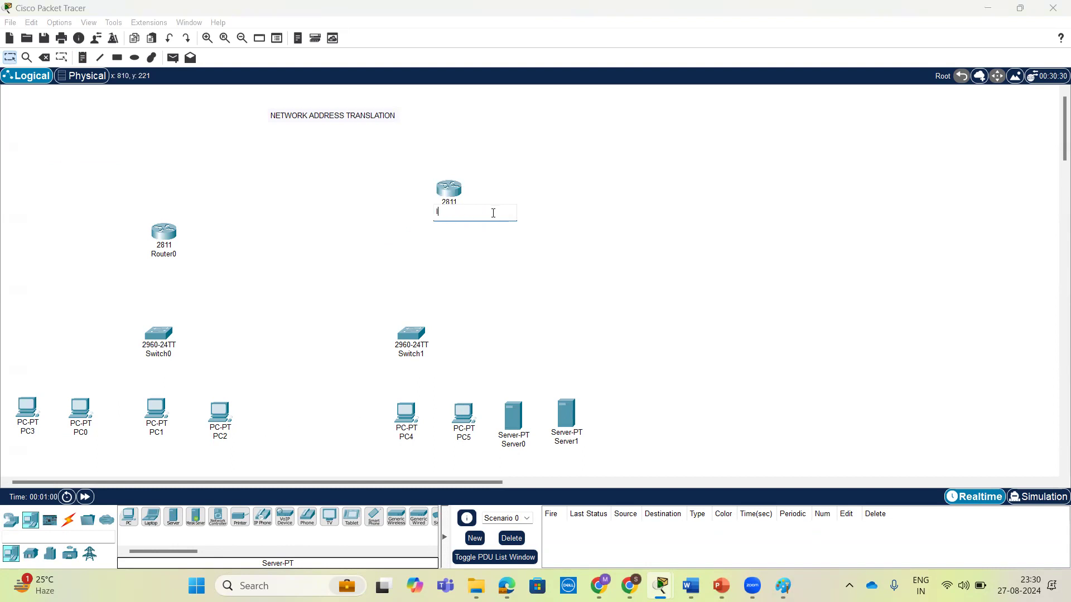
Move Router0 up to about the level of the ISP router and rename it Branch.
{"action": "left_click_drag", "start_coordinate": [165, 245], "coordinate": [153, 210]}
{"action": "left_click", "coordinate": [153, 217]}
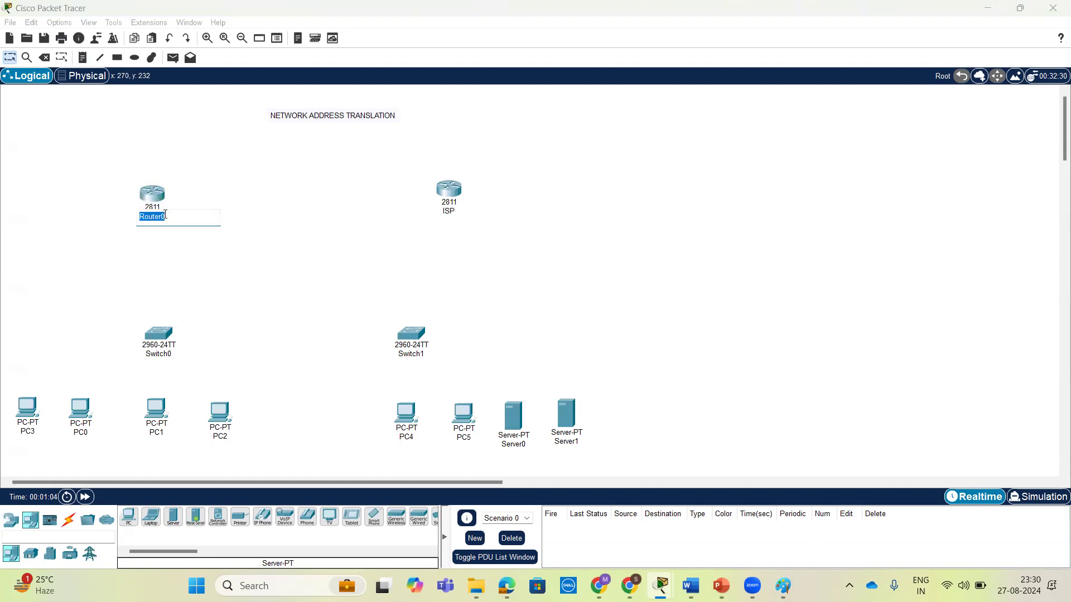
{"action": "type", "text": "Branch"}
{"action": "left_click", "coordinate": [442, 240]}
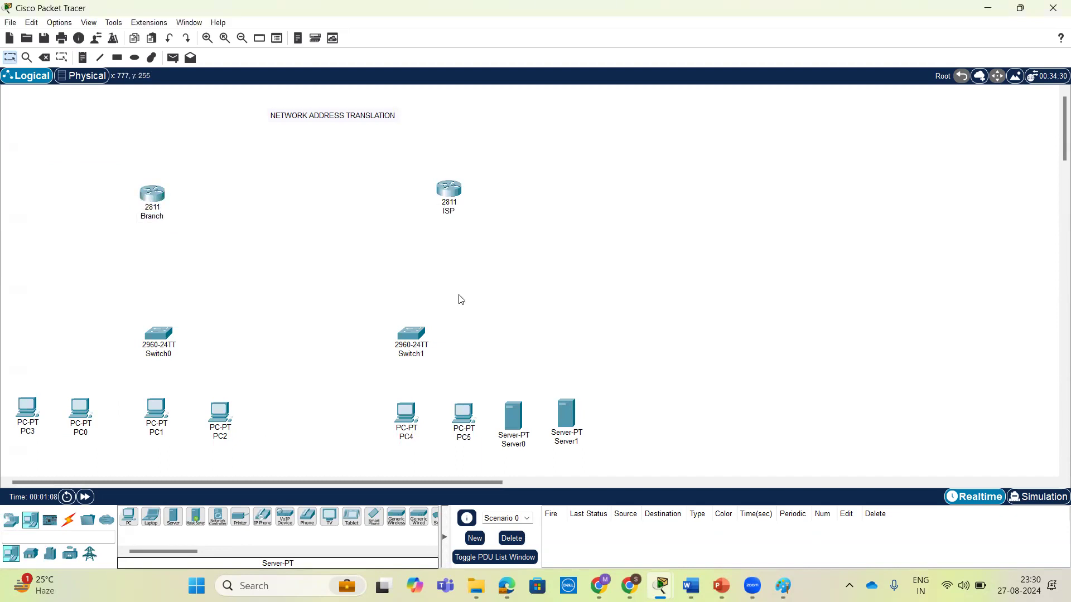
Move Switch1 to the right of the ISP router, and shift PC4, PC5 and both servers together to a row below it.
{"action": "left_click_drag", "start_coordinate": [413, 337], "coordinate": [584, 193]}
{"action": "left_click_drag", "start_coordinate": [343, 368], "coordinate": [630, 459]}
{"action": "left_click_drag", "start_coordinate": [574, 422], "coordinate": [683, 359]}
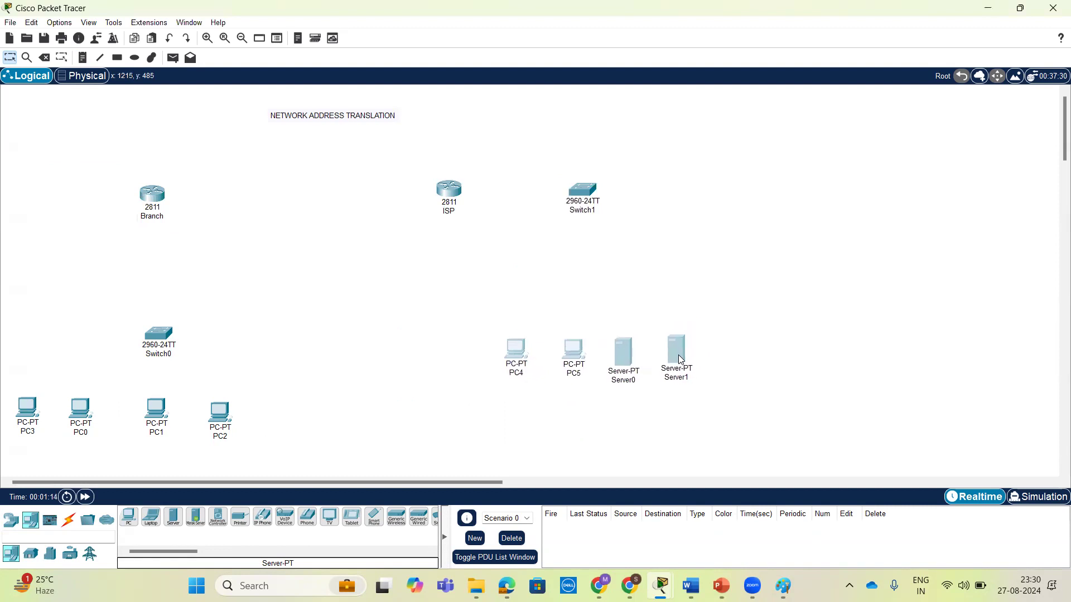
{"action": "left_click", "coordinate": [484, 323]}
Shift the four branch PCs slightly right, raise Switch0 closer to the Branch router, and move the ISP router closer to Branch.
{"action": "left_click_drag", "start_coordinate": [8, 371], "coordinate": [244, 417]}
{"action": "left_click_drag", "start_coordinate": [159, 320], "coordinate": [140, 271]}
{"action": "left_click", "coordinate": [232, 292]}
{"action": "left_click_drag", "start_coordinate": [455, 187], "coordinate": [398, 187]}
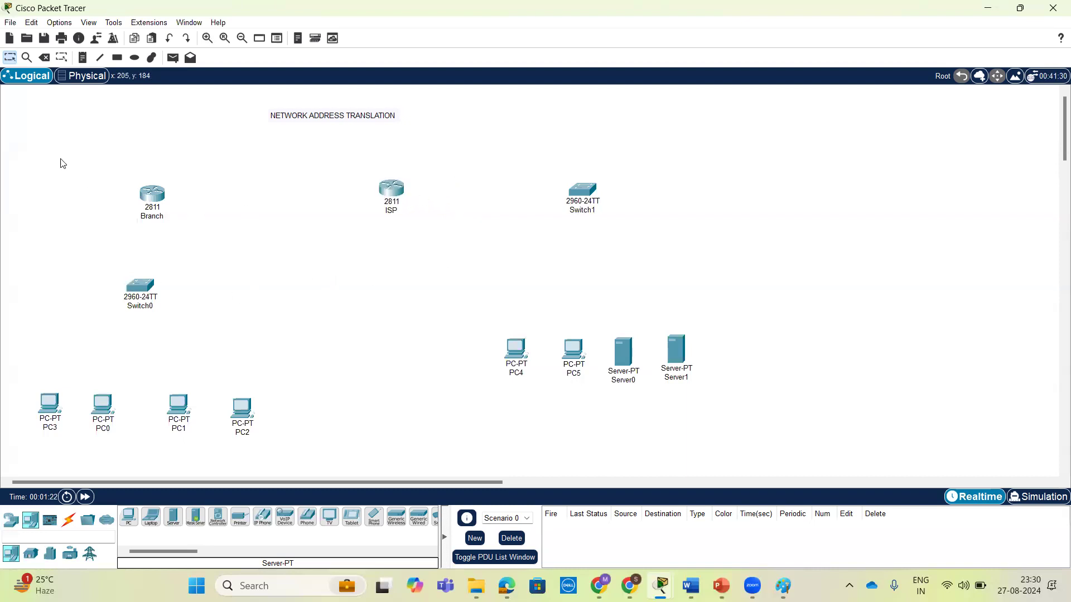
Connect the Branch router to the ISP router and the ISP router to Switch1, using the automatic connection type.
{"action": "left_click", "coordinate": [69, 519]}
{"action": "left_click", "coordinate": [129, 517]}
{"action": "left_click", "coordinate": [160, 197]}
{"action": "left_click", "coordinate": [390, 193]}
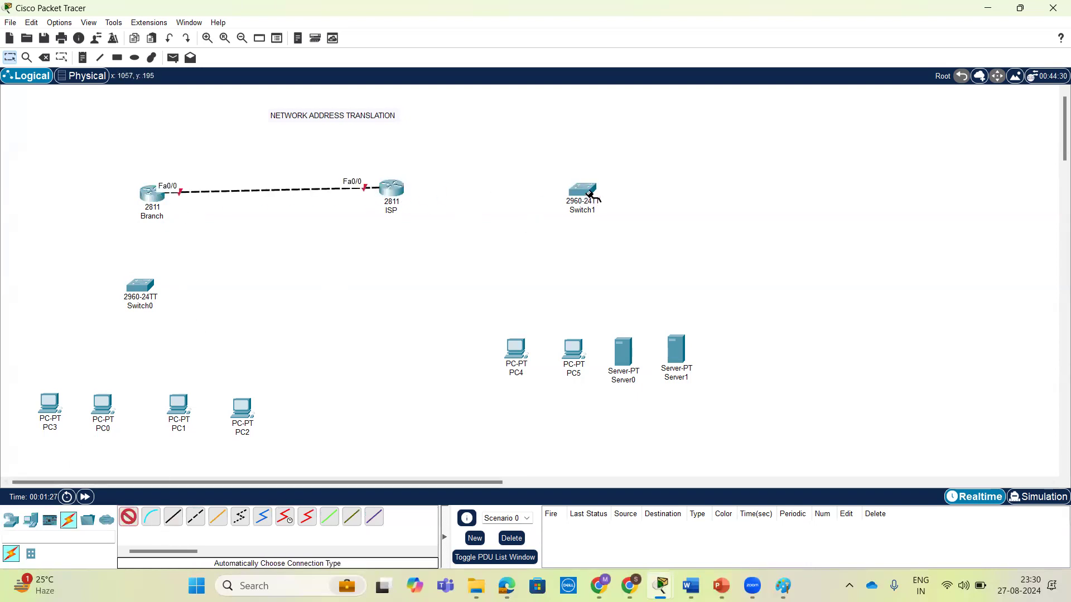
{"action": "left_click", "coordinate": [403, 192]}
{"action": "left_click", "coordinate": [564, 194]}
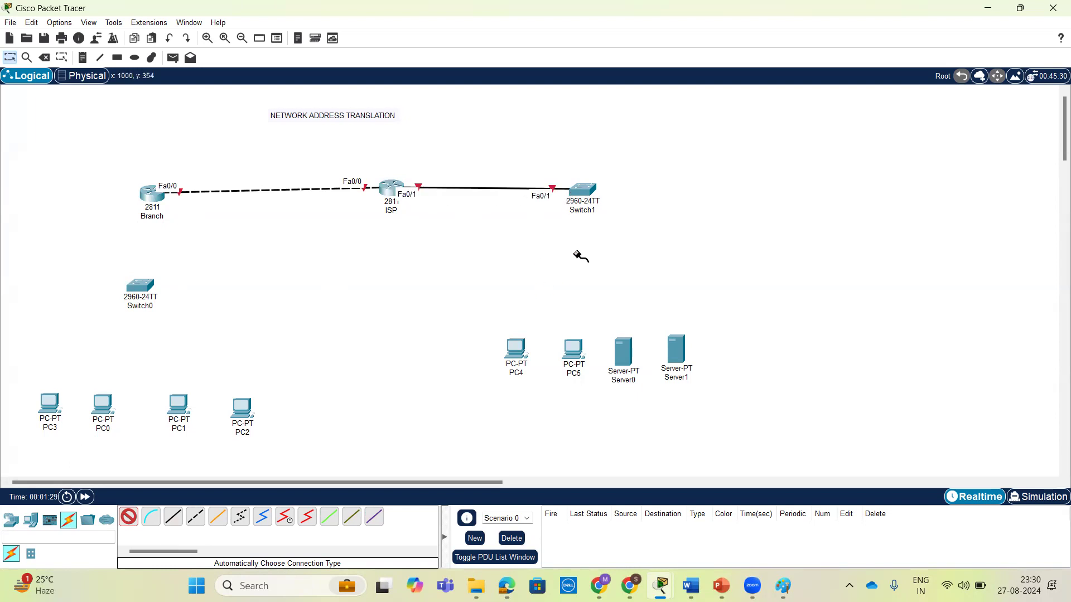
Connect Switch1 to PC4, PC5, Server0 and Server1 with automatically chosen cables.
{"action": "left_click", "coordinate": [587, 190]}
{"action": "left_click", "coordinate": [517, 352]}
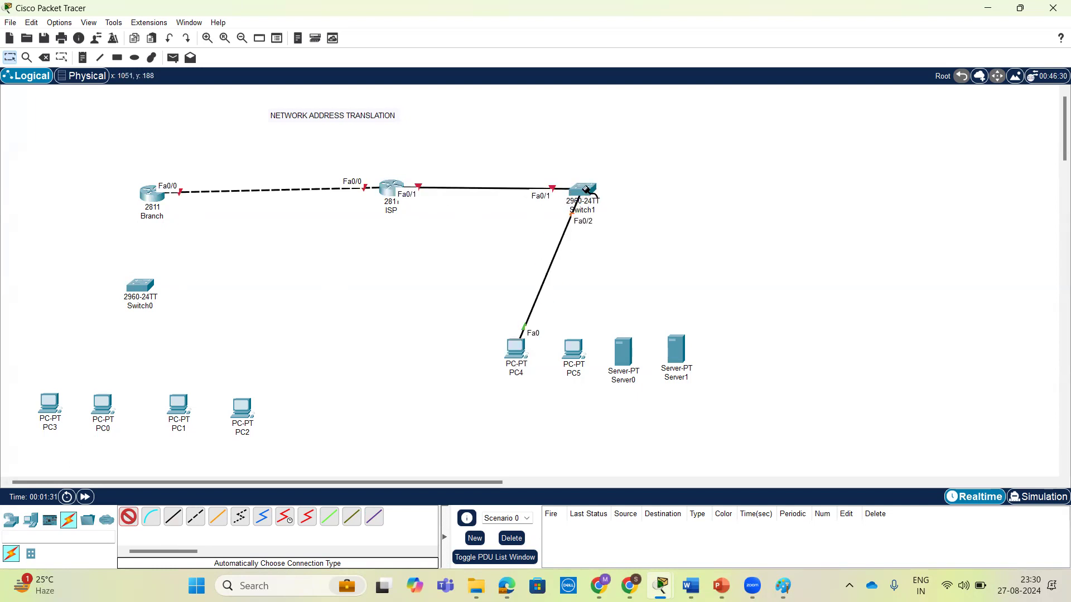
{"action": "left_click", "coordinate": [581, 346]}
{"action": "left_click", "coordinate": [585, 192]}
{"action": "left_click", "coordinate": [631, 352]}
{"action": "left_click", "coordinate": [599, 195]}
{"action": "left_click", "coordinate": [677, 349]}
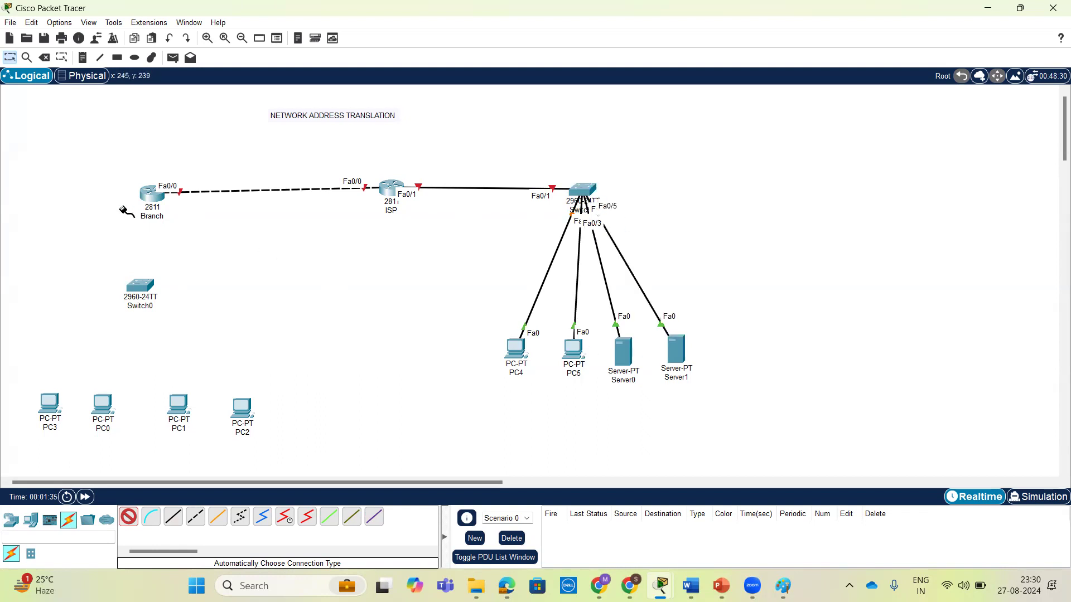
Connect the Branch router to Switch0, and Switch0 to PC3, PC0, PC1 and PC2, with automatically chosen cables.
{"action": "left_click", "coordinate": [154, 196]}
{"action": "left_click", "coordinate": [142, 286]}
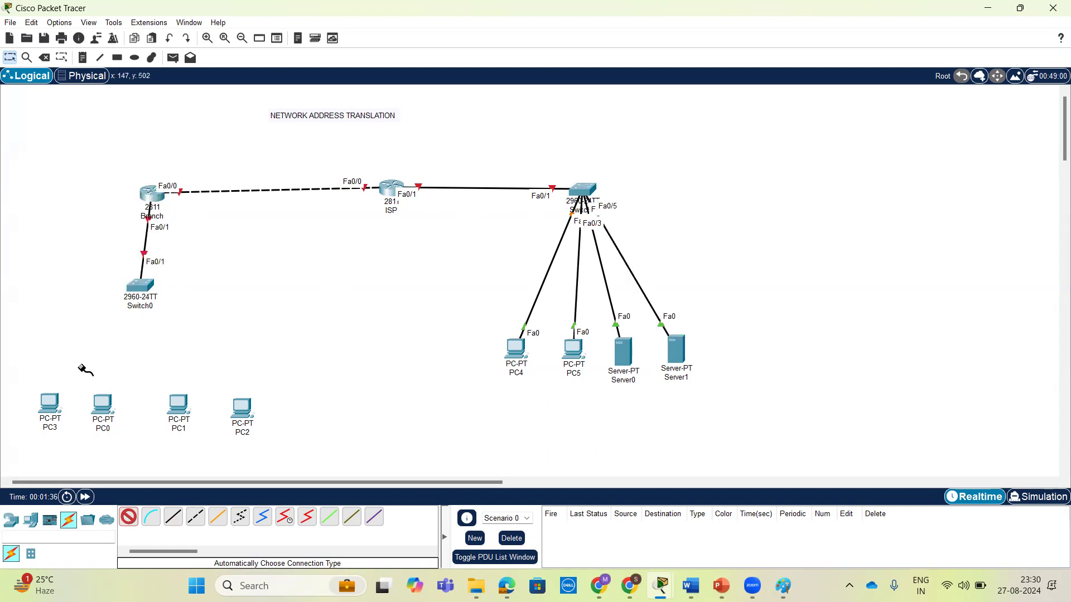
{"action": "left_click", "coordinate": [142, 285]}
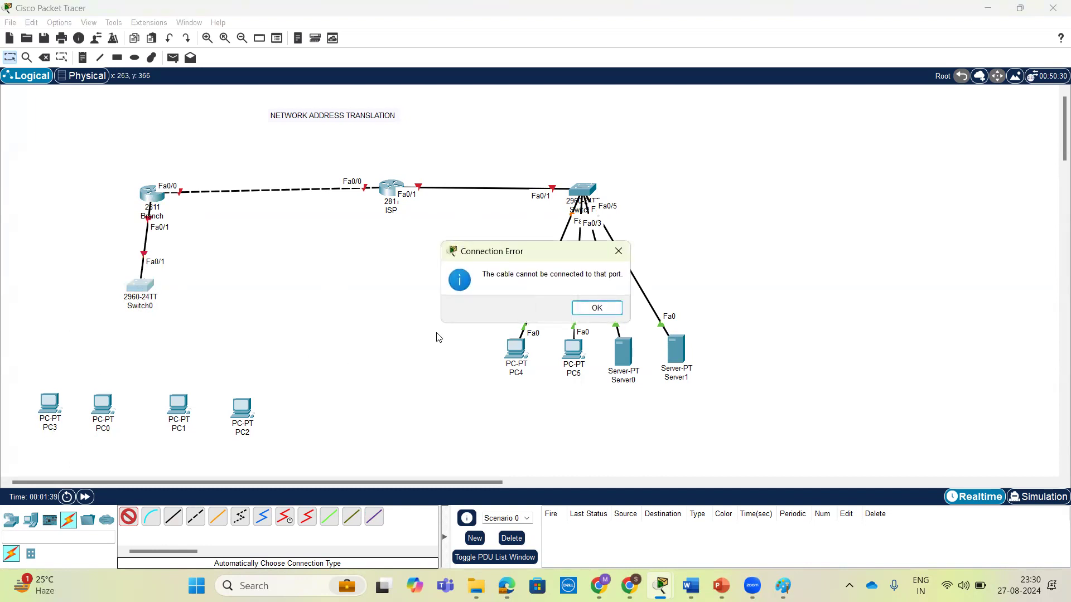
{"action": "left_click", "coordinate": [618, 254]}
{"action": "left_click", "coordinate": [50, 404]}
{"action": "left_click", "coordinate": [142, 285]}
{"action": "left_click", "coordinate": [99, 401]}
{"action": "left_click", "coordinate": [141, 286]}
{"action": "left_click", "coordinate": [178, 404]}
{"action": "left_click", "coordinate": [141, 285]}
{"action": "left_click", "coordinate": [243, 410]}
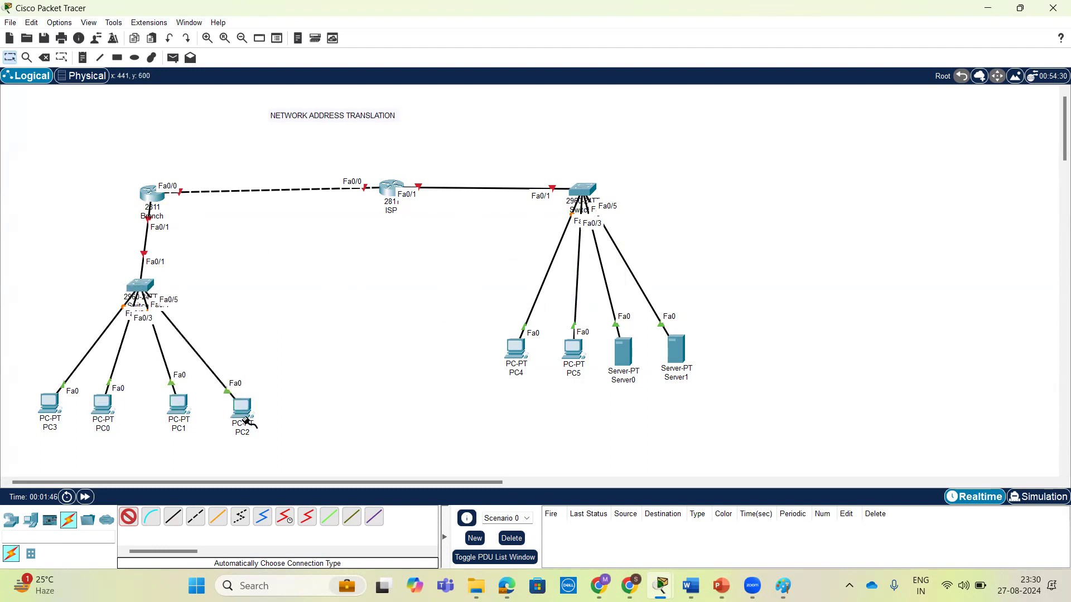
Add a two-line note reading "Public" and "100.1.1.0/24", and position it below the link between Branch and ISP.
{"action": "left_click", "coordinate": [82, 57]}
{"action": "left_click", "coordinate": [210, 216]}
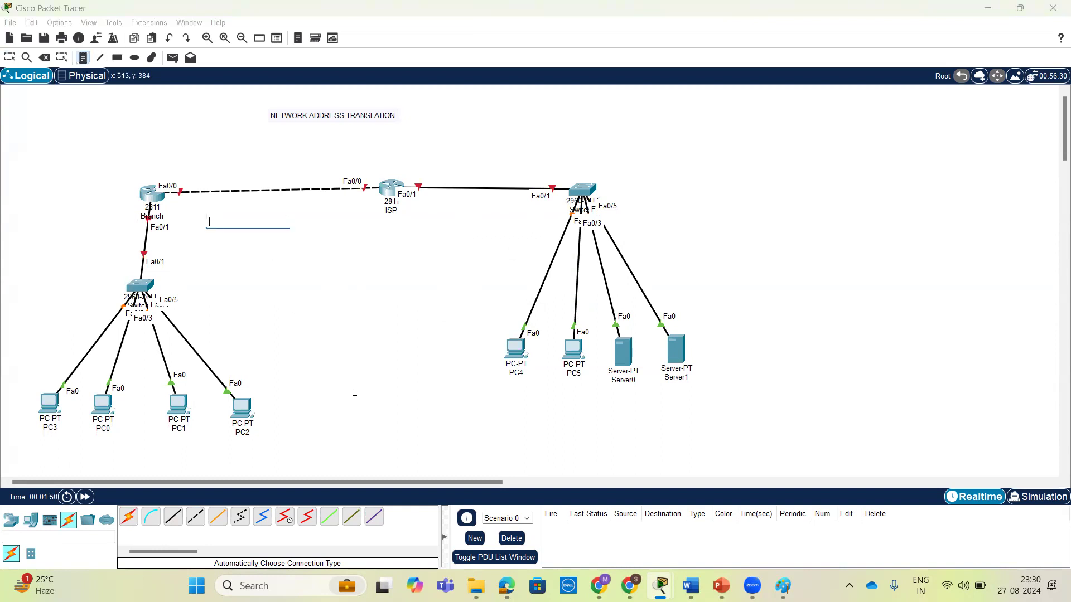
{"action": "type", "text": "Public"}
{"action": "key", "text": "Return"}
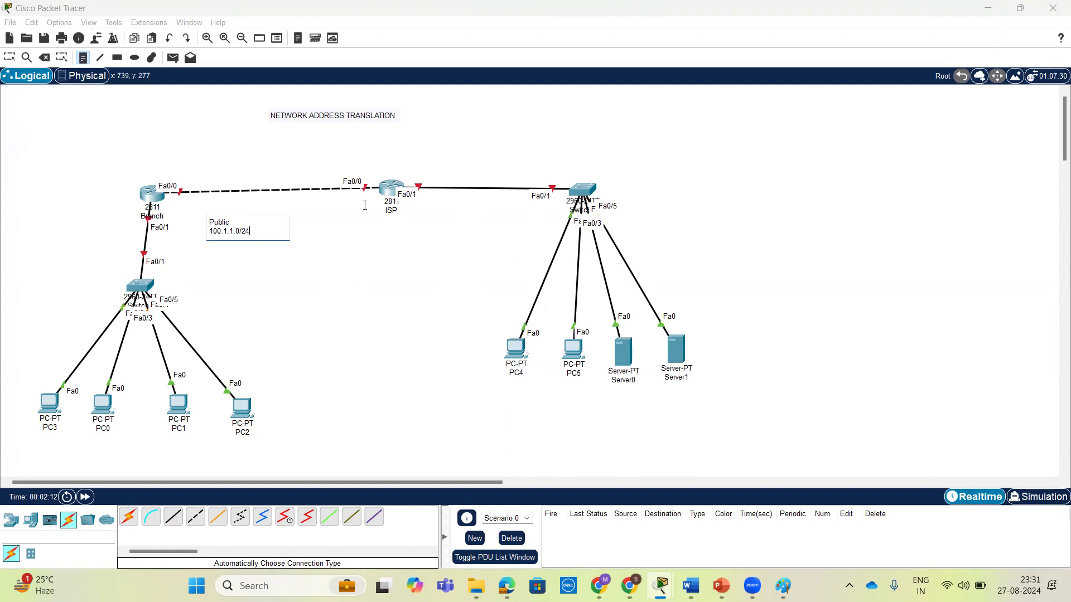
{"action": "left_click", "coordinate": [10, 58]}
{"action": "left_click_drag", "start_coordinate": [237, 238], "coordinate": [261, 232]}
{"action": "left_click", "coordinate": [234, 155]}
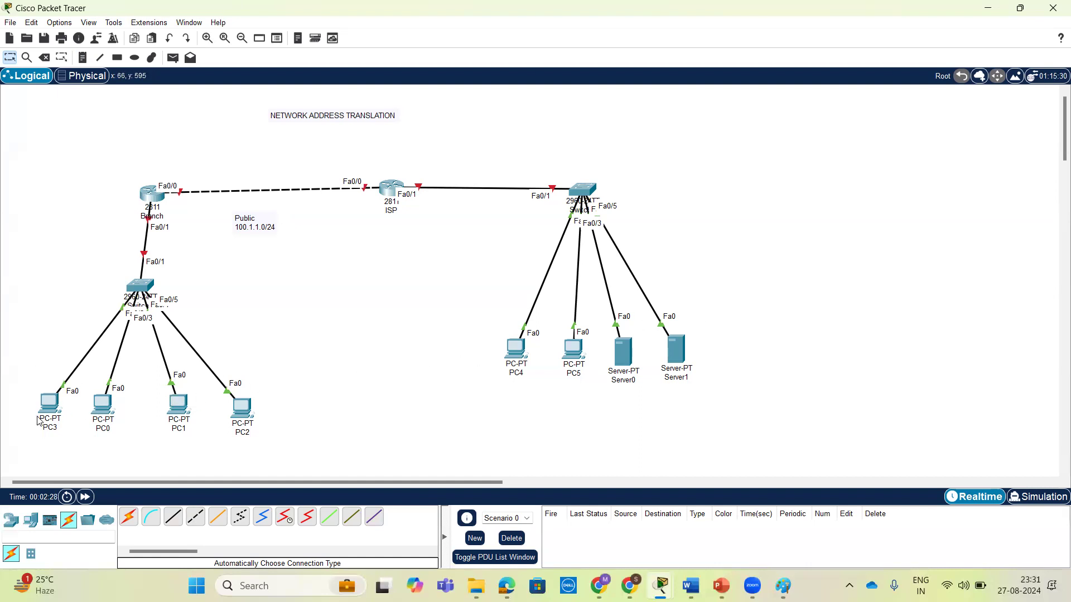
Move the Branch router directly above Switch0 and open its command-line interface.
{"action": "mouse_move", "coordinate": [40, 416]}
{"action": "left_click_drag", "start_coordinate": [150, 192], "coordinate": [138, 185]}
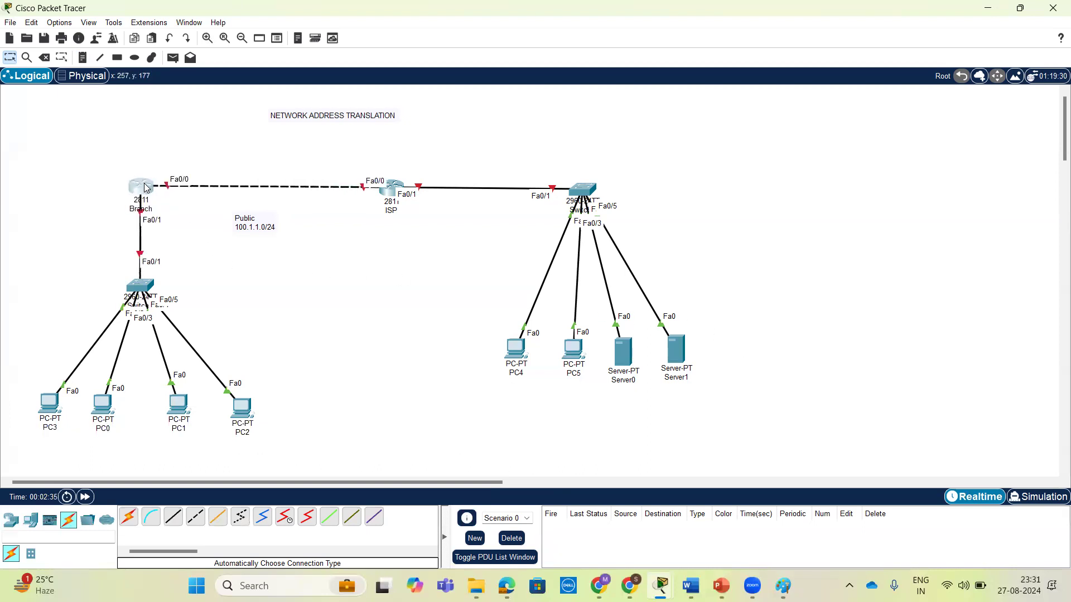
{"action": "left_click", "coordinate": [152, 188]}
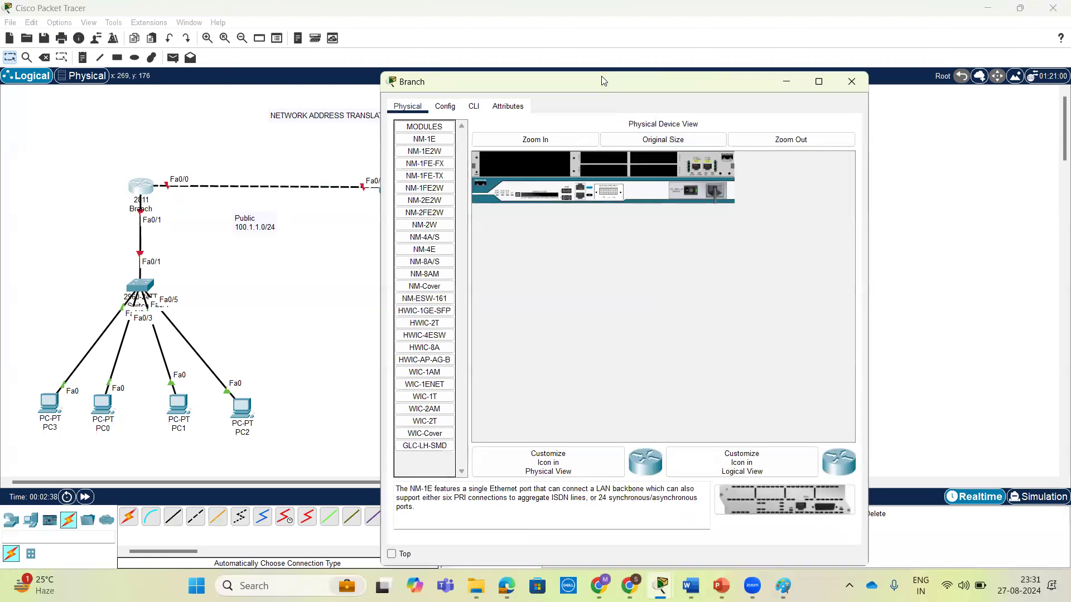
{"action": "left_click_drag", "start_coordinate": [602, 78], "coordinate": [679, 57]}
{"action": "left_click", "coordinate": [553, 86]}
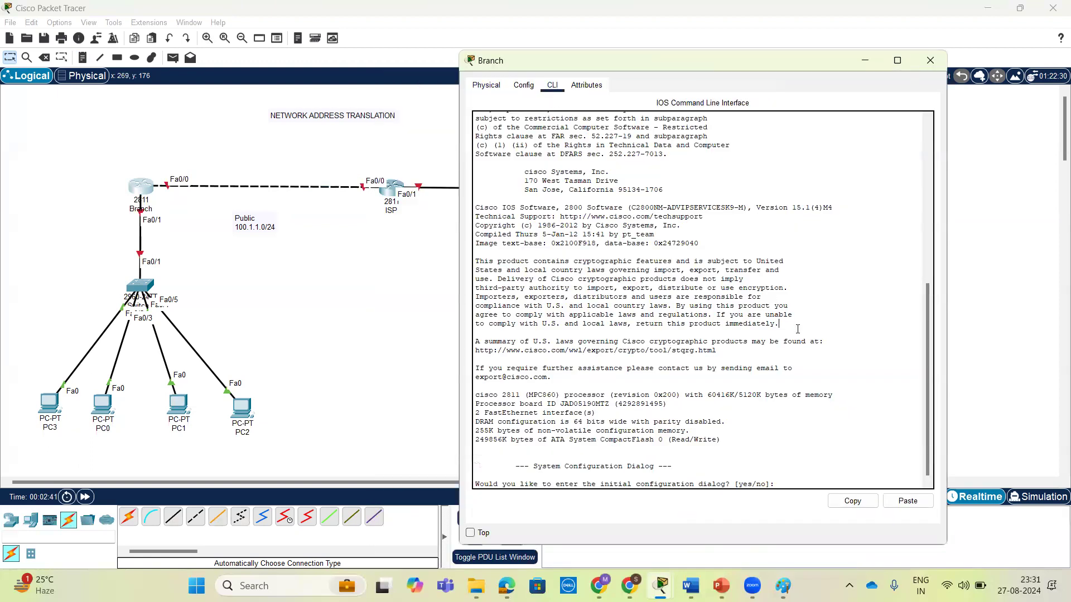
Decline the Branch router's initial configuration dialog and enter privileged EXEC mode with en.
{"action": "key", "text": "Return"}
{"action": "key", "text": "Return"}
{"action": "key", "text": "Return"}
{"action": "type", "text": "er>e"}
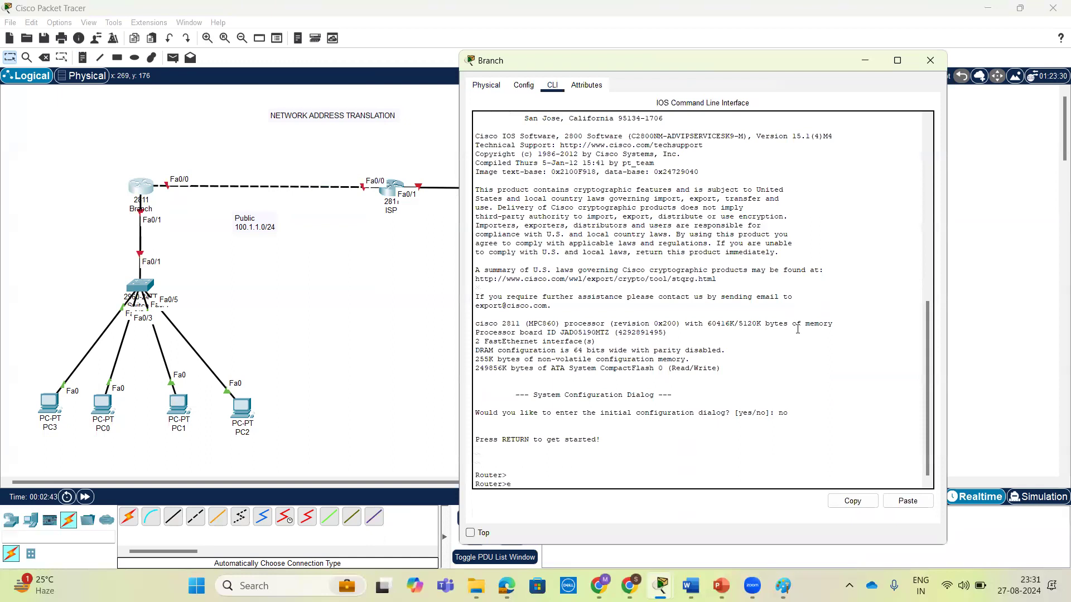
{"action": "type", "text": "n"}
{"action": "key", "text": "Return"}
{"action": "key", "text": "Return"}
{"action": "key", "text": "Return"}
{"action": "key", "text": "Return"}
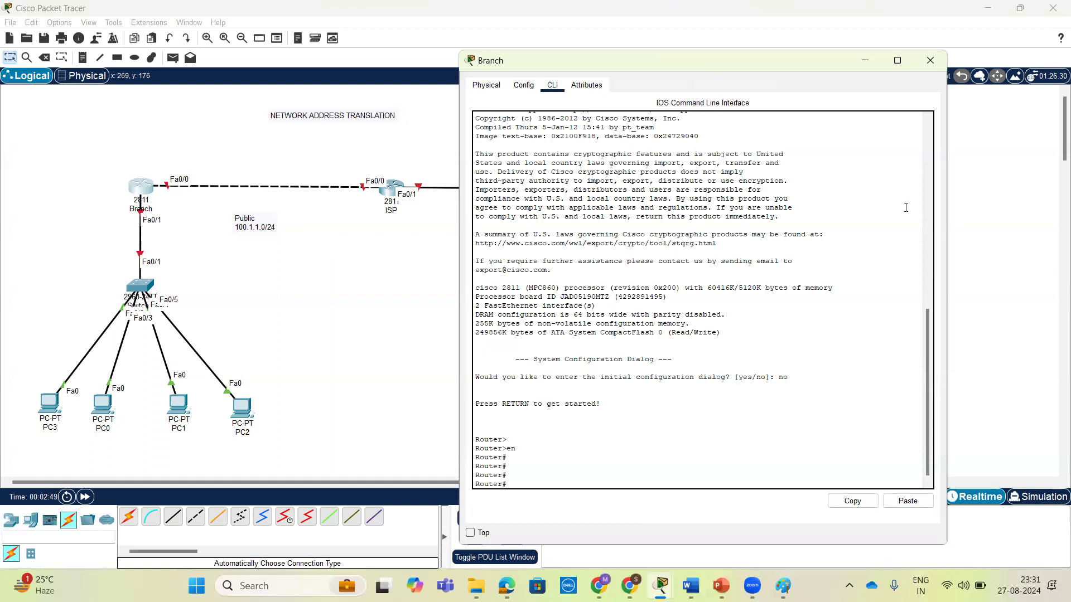
Minimize the Branch router's window and set PC3's IPv4 configuration to DHCP.
{"action": "left_click", "coordinate": [865, 61]}
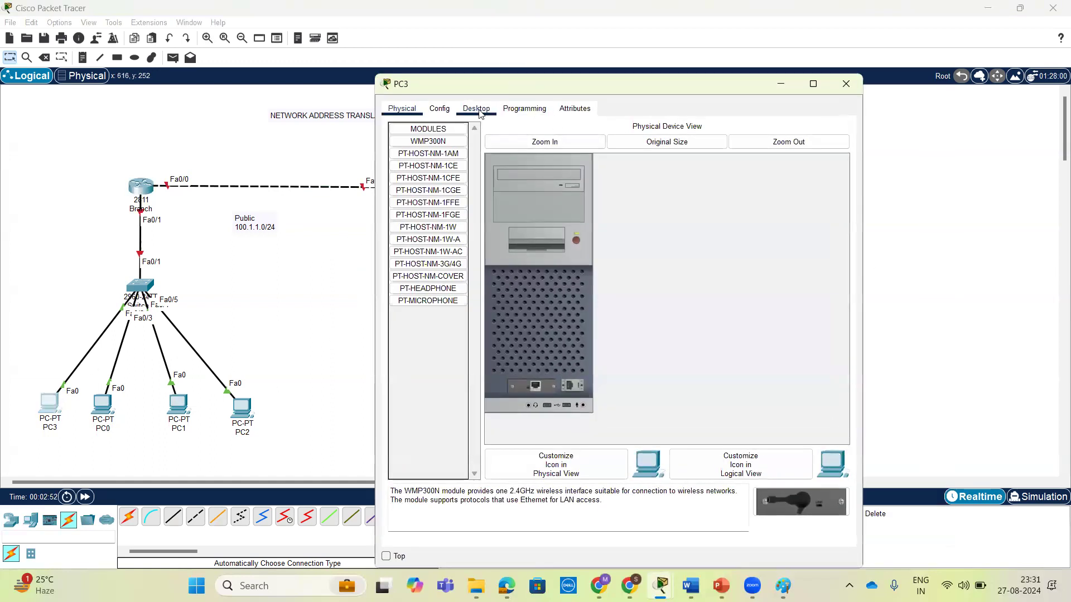
{"action": "left_click", "coordinate": [476, 108]}
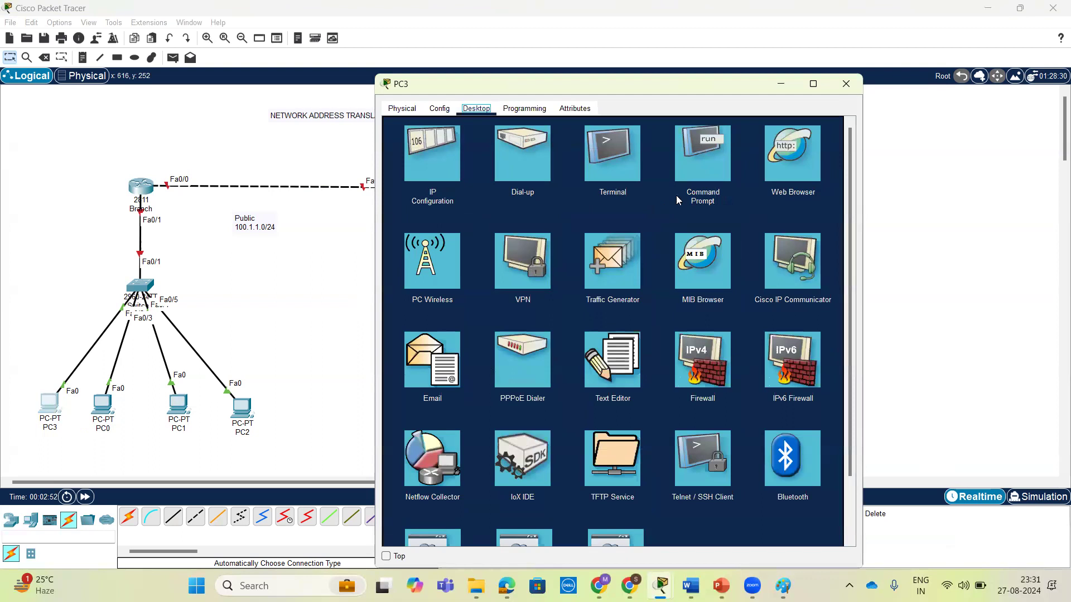
{"action": "left_click", "coordinate": [450, 168]}
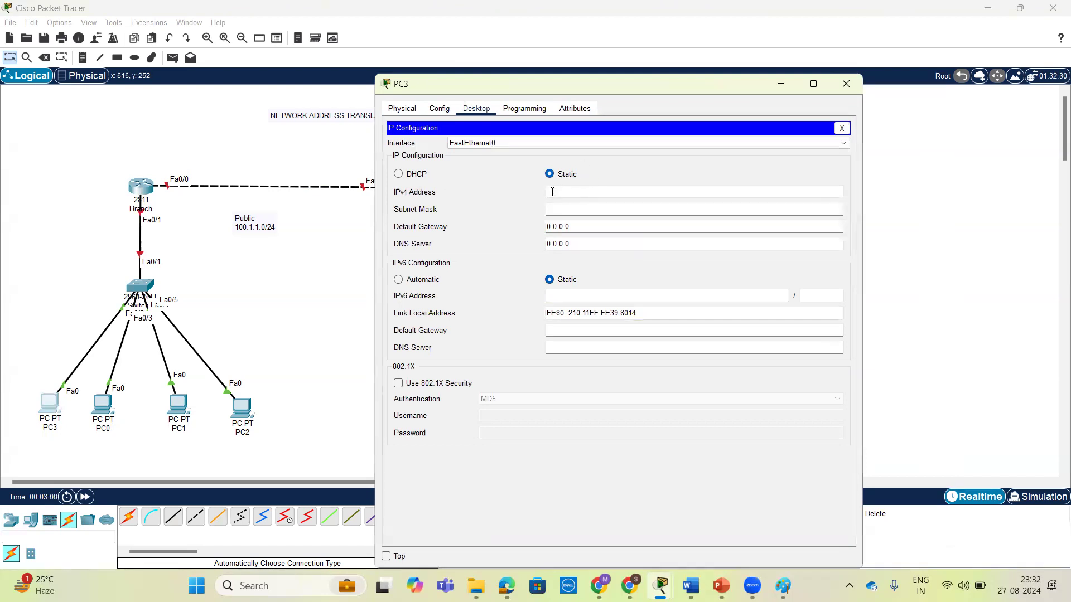
{"action": "left_click", "coordinate": [398, 174]}
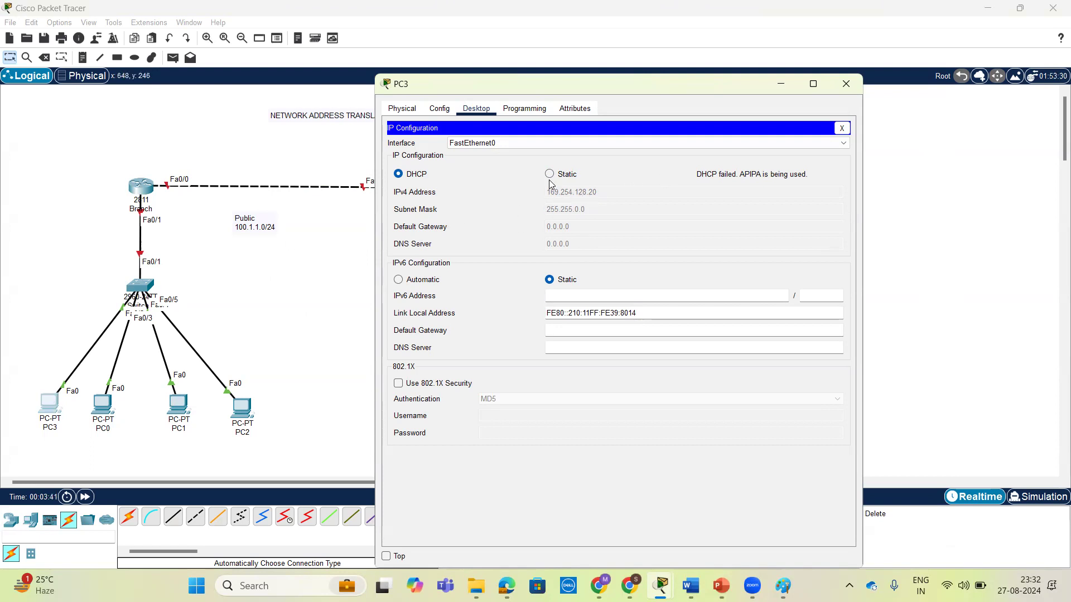
Close PC3's window, return to the Branch router's command line and enter global configuration mode with conf t.
{"action": "left_click", "coordinate": [846, 83]}
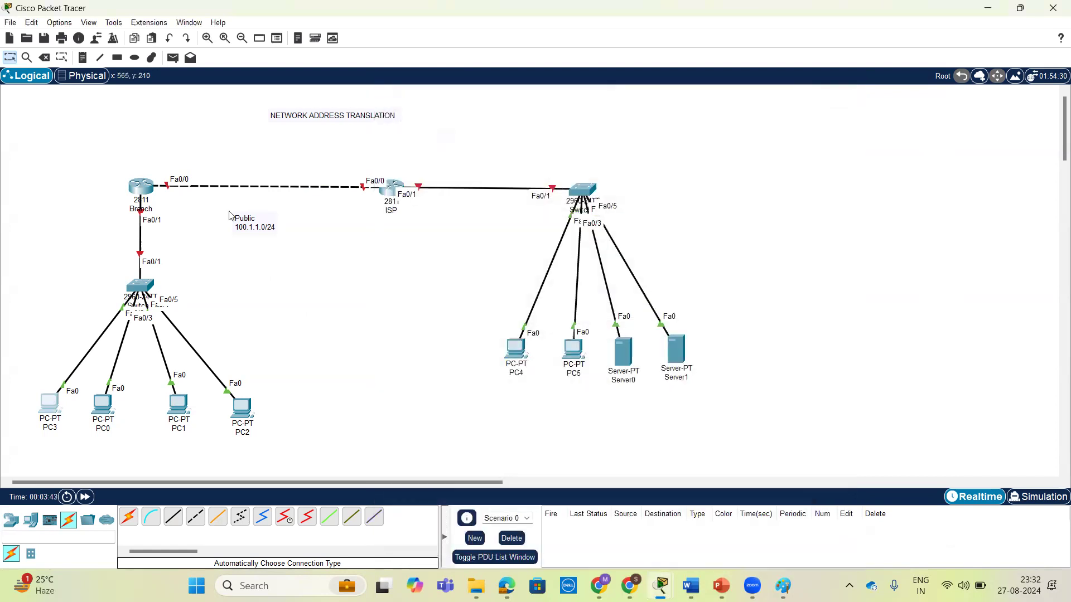
{"action": "left_click", "coordinate": [141, 187]}
{"action": "key", "text": "Return"}
{"action": "key", "text": "Return"}
{"action": "key", "text": "Return"}
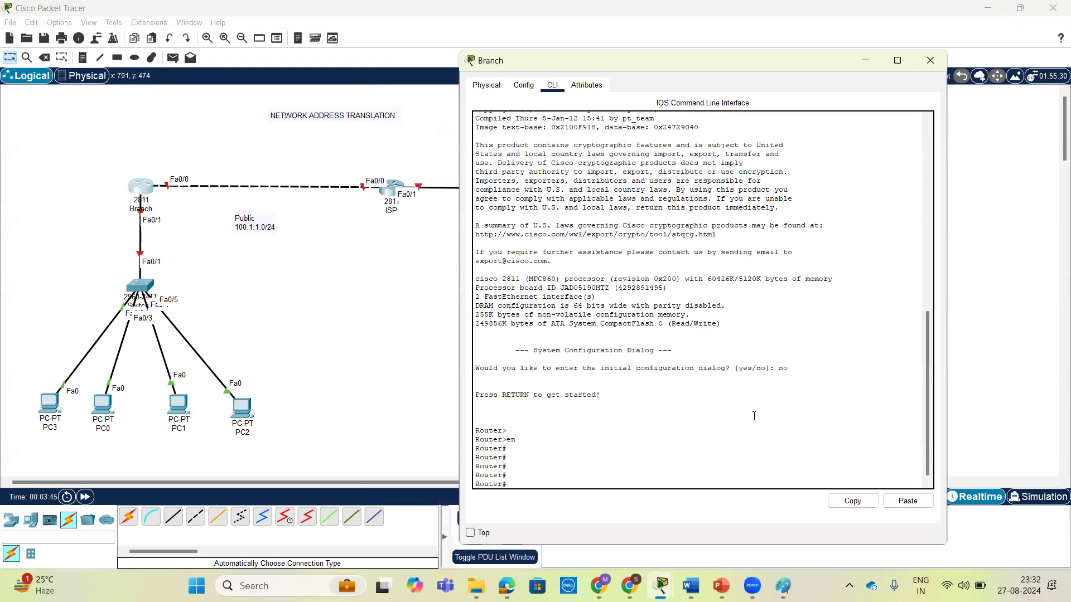
{"action": "type", "text": "conf"}
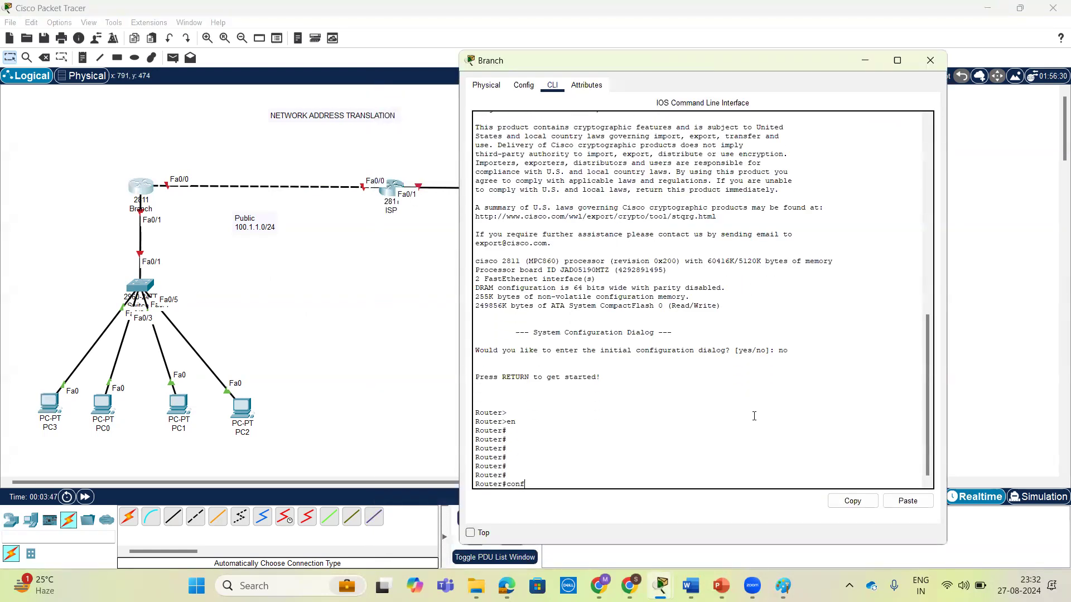
{"action": "type", "text": " t"}
{"action": "key", "text": "Return"}
{"action": "key", "text": "Return"}
{"action": "key", "text": "Return"}
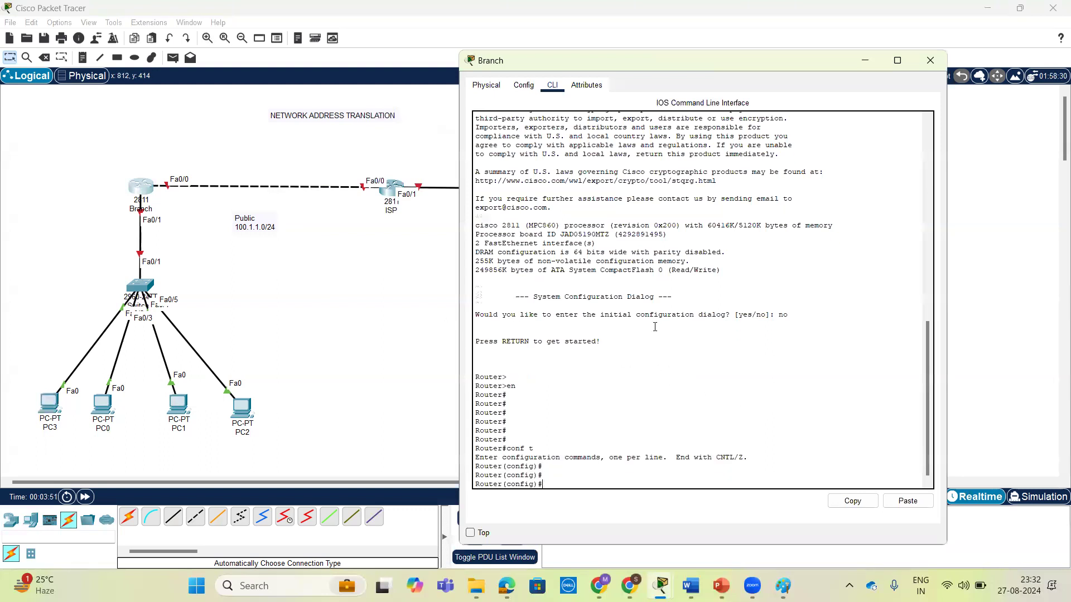
List the available ip and ip dhcp options, and start an ip dhcp excluded-address command on Branch.
{"action": "type", "text": "ip ?"}
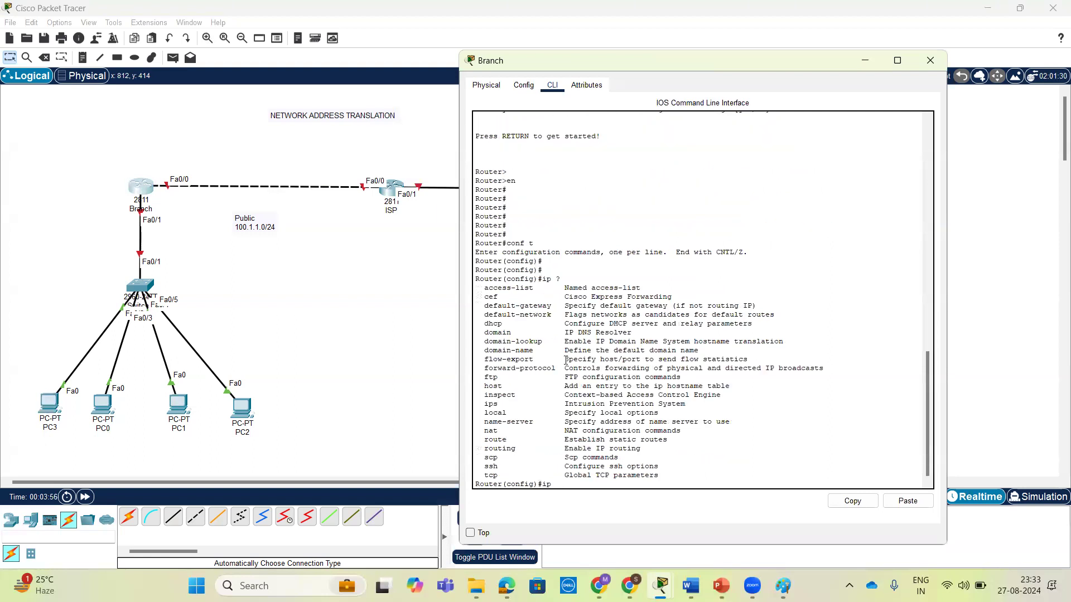
{"action": "type", "text": "dh"}
{"action": "key", "text": "Tab"}
{"action": "type", "text": "?"}
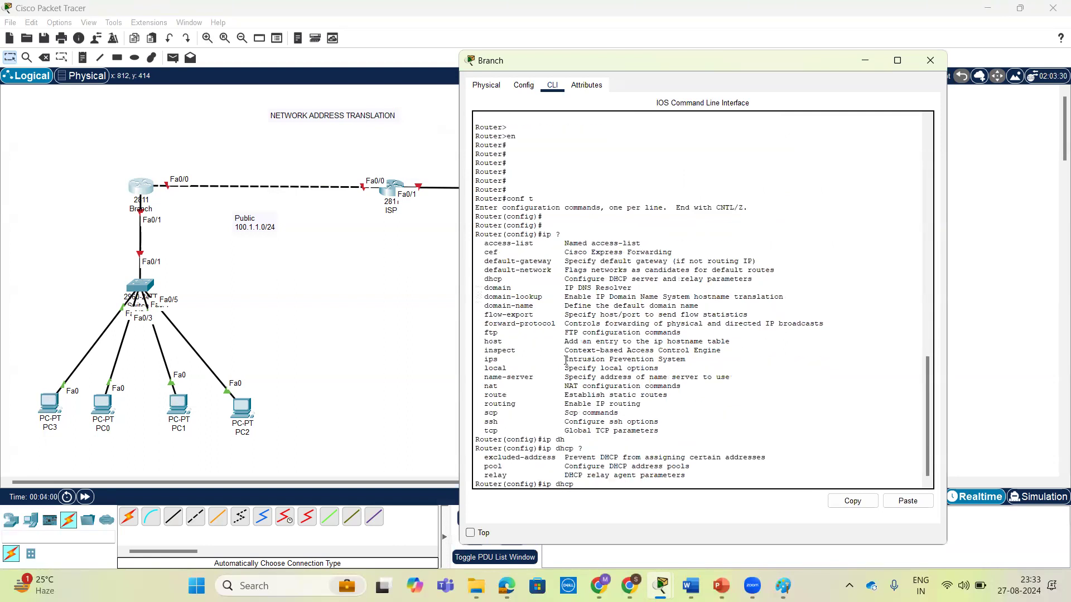
{"action": "type", "text": "e"}
{"action": "type", "text": "x"}
{"action": "key", "text": "Tab"}
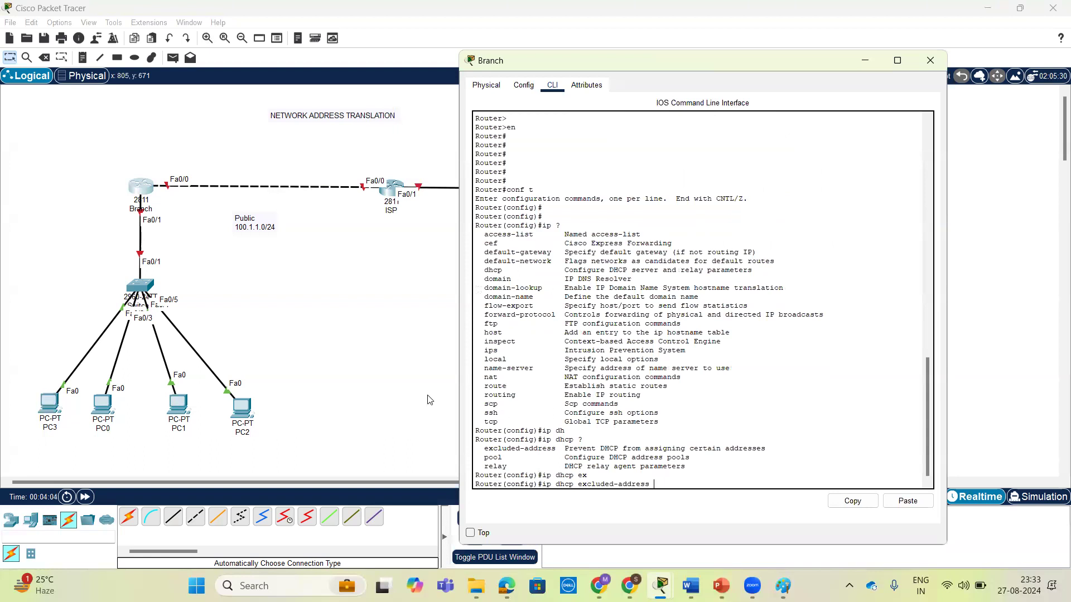
Relabel PC3 as 192.168.10.10 and return to the Branch router's command line.
{"action": "left_click", "coordinate": [48, 428]}
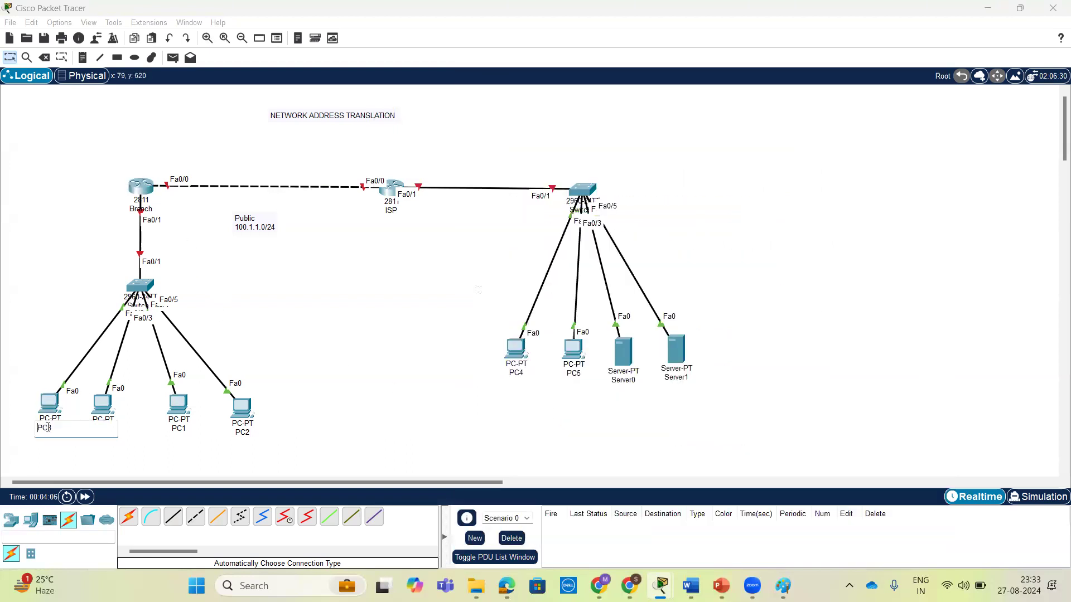
{"action": "type", "text": "192.168.10.10"}
{"action": "left_click", "coordinate": [142, 190]}
Exclude the addresses 192.168.10.10 through 192.168.10.253 from DHCP assignment on the Branch router.
{"action": "type", "text": "192.168."}
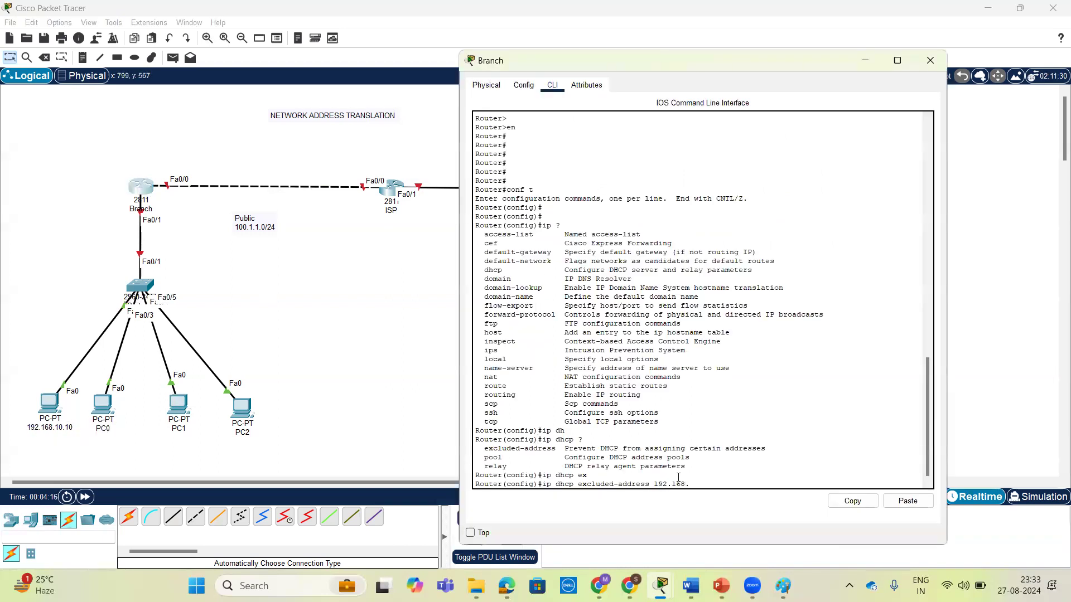
{"action": "type", "text": "10.10 ?"}
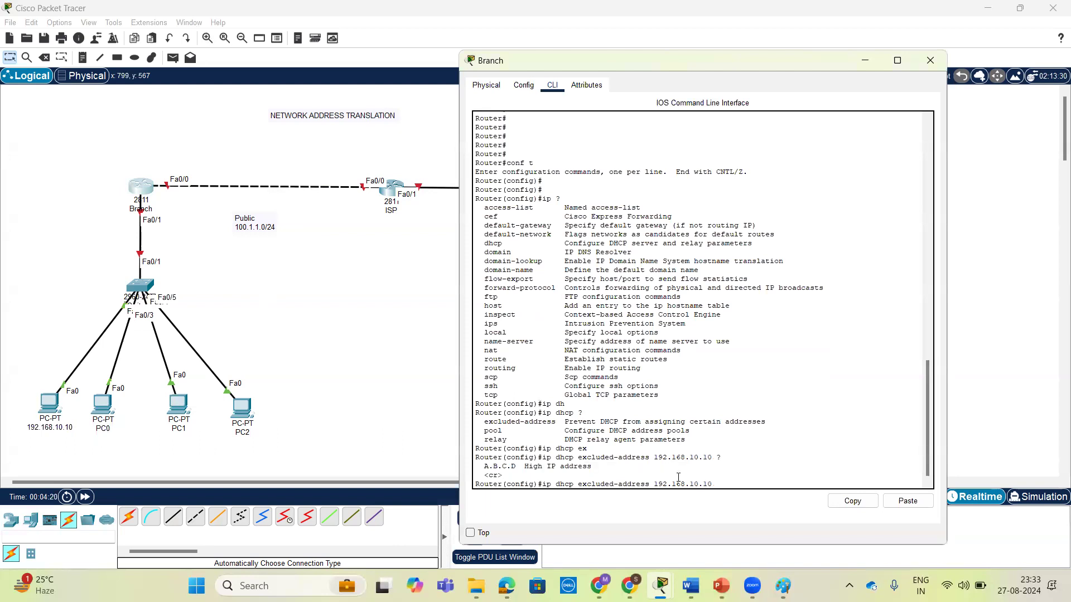
{"action": "type", "text": "192.168.10.253 ?"}
{"action": "key", "text": "Return"}
{"action": "key", "text": "Return"}
{"action": "key", "text": "Return"}
{"action": "key", "text": "Return"}
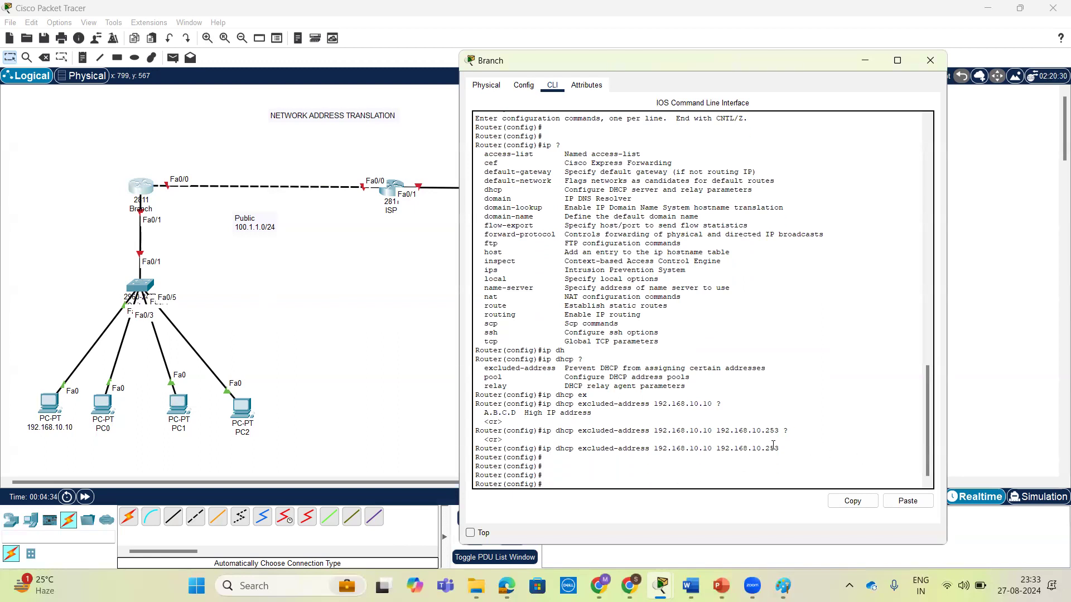
{"action": "key", "text": "Return"}
{"action": "key", "text": "Return"}
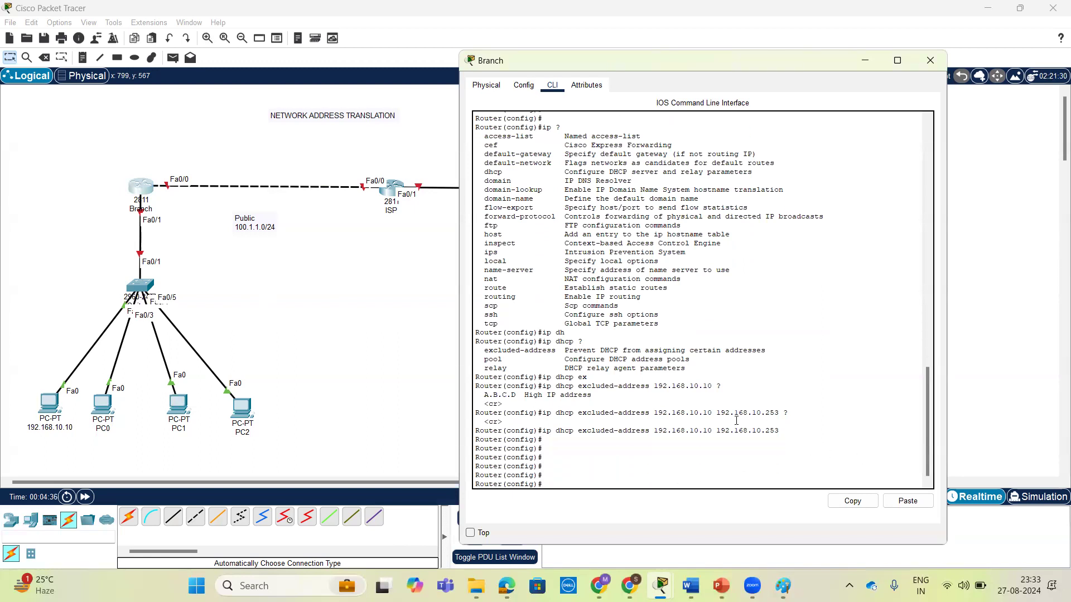
Review the DHCP exclusion just entered and remove it with no ip dhcp excluded-address 192.168.10.10 192.168.10.253.
{"action": "left_click_drag", "start_coordinate": [578, 430], "coordinate": [779, 430]}
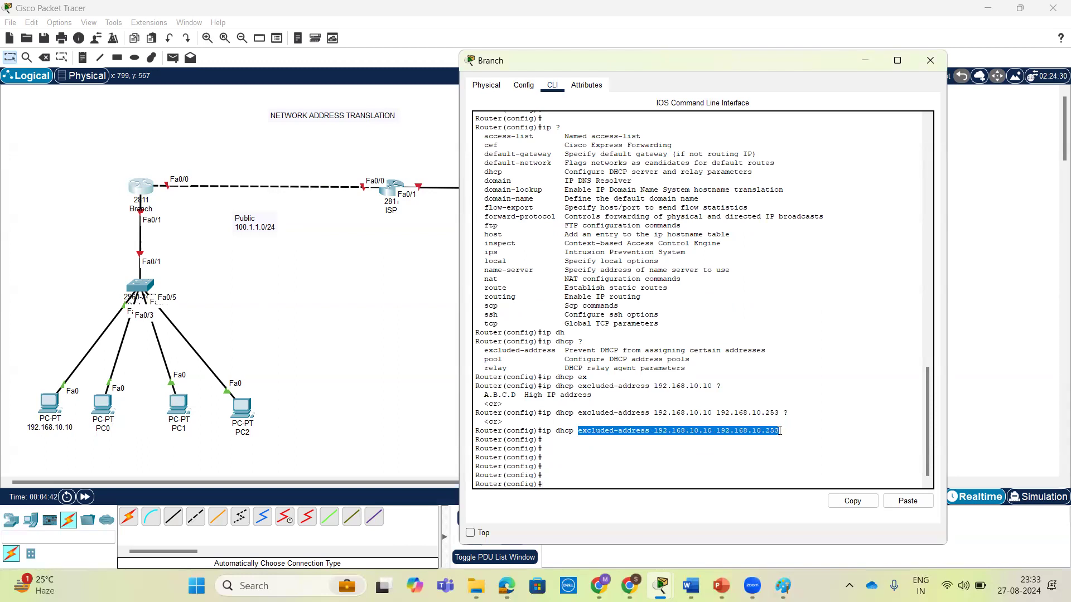
{"action": "left_click", "coordinate": [721, 435]}
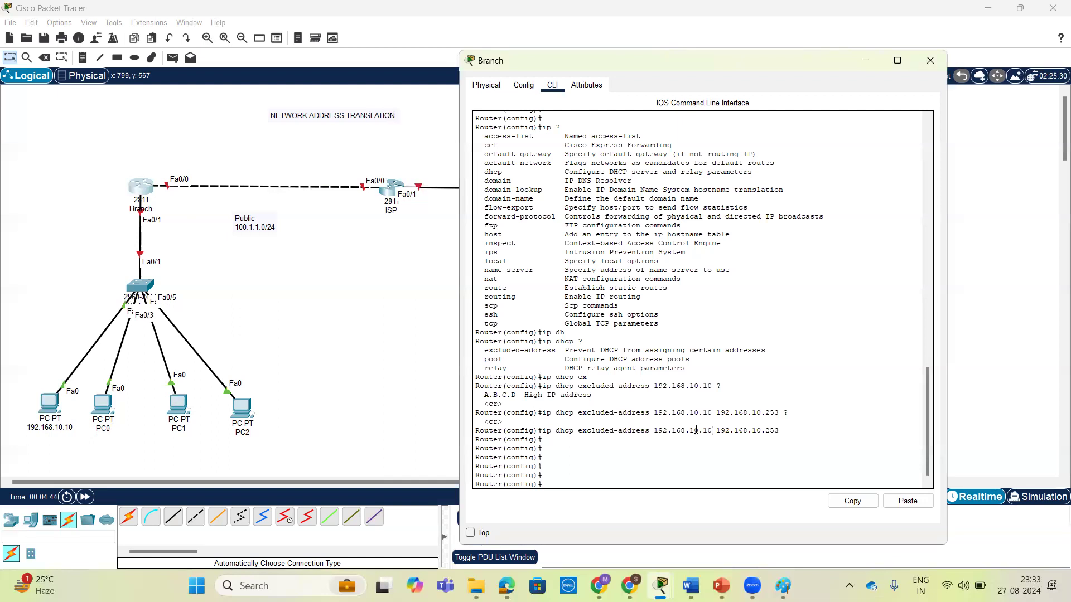
{"action": "left_click_drag", "start_coordinate": [712, 430], "coordinate": [653, 432]}
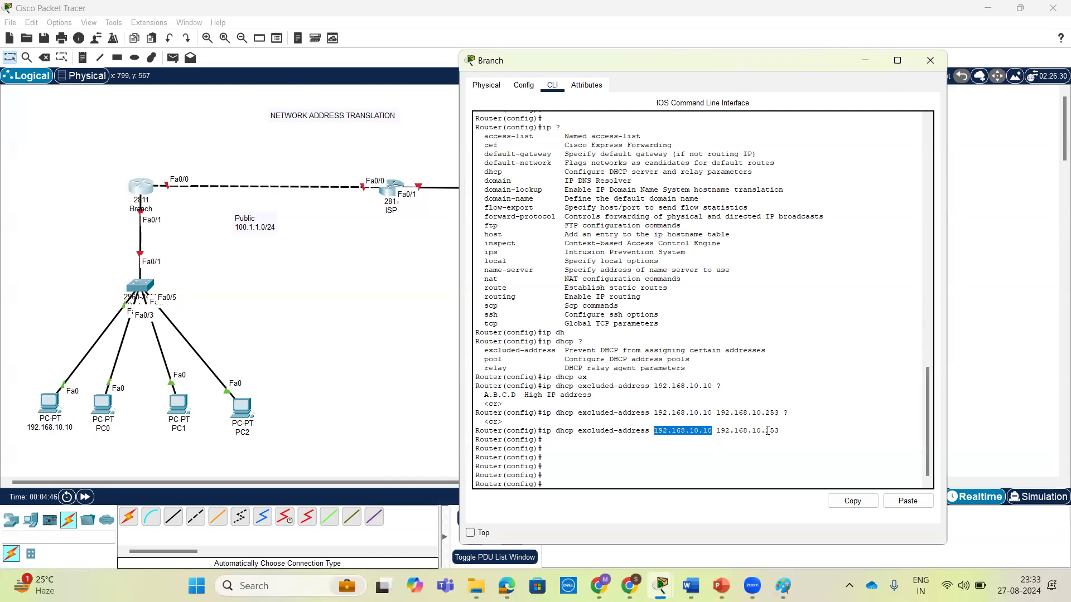
{"action": "key", "text": "Up"}
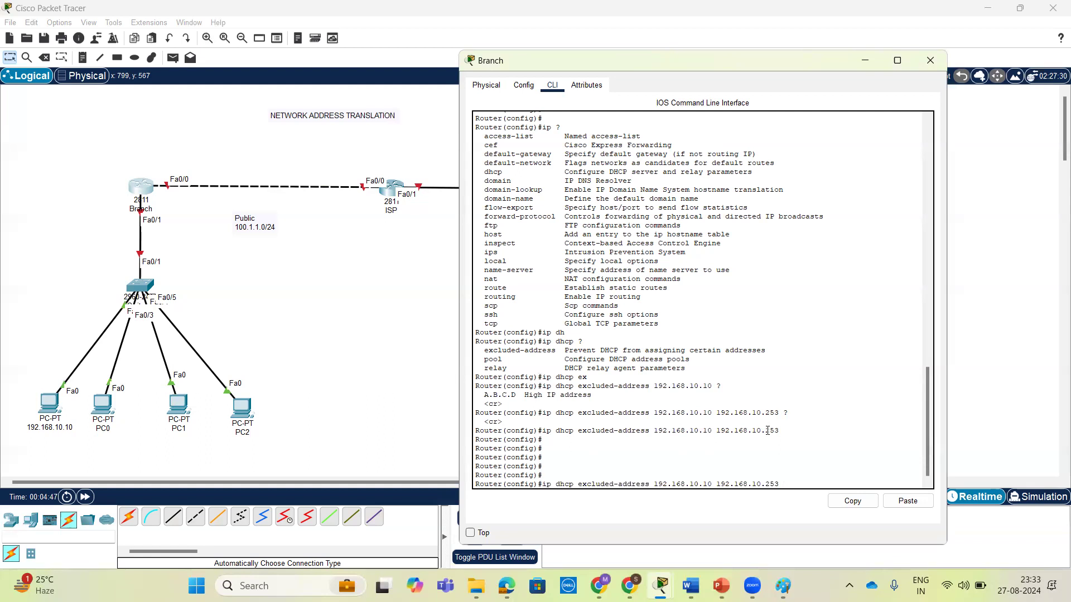
{"action": "key", "text": "Left"}
{"action": "key", "text": "Left"}
{"action": "key", "text": "Left"}
{"action": "key", "text": "Left"}
{"action": "key", "text": "Left"}
{"action": "key", "text": "Left"}
{"action": "key", "text": "Left"}
{"action": "key", "text": "Left"}
{"action": "key", "text": "Left"}
{"action": "key", "text": "Left"}
{"action": "key", "text": "Left"}
{"action": "key", "text": "Left"}
{"action": "key", "text": "Left"}
{"action": "key", "text": "Left"}
{"action": "key", "text": "Left"}
{"action": "key", "text": "Left"}
{"action": "key", "text": "ctrl+a"}
{"action": "type", "text": "no"}
{"action": "key", "text": "Return"}
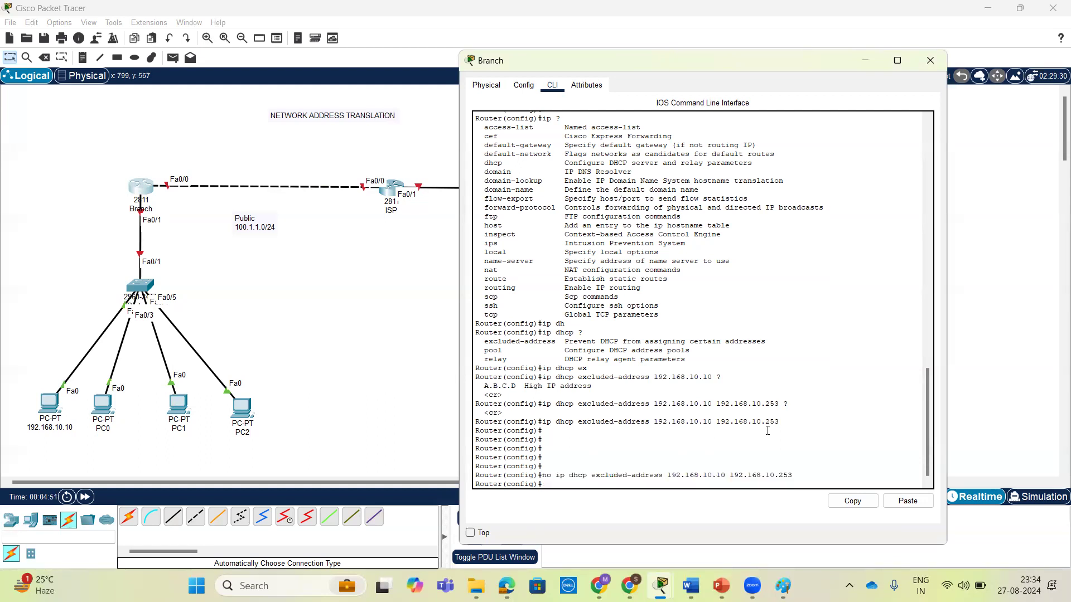
{"action": "key", "text": "Return"}
{"action": "key", "text": "Return"}
Exclude the addresses 192.168.10.1 through 192.168.10.9 from DHCP assignment on the Branch router.
{"action": "type", "text": "ip a"}
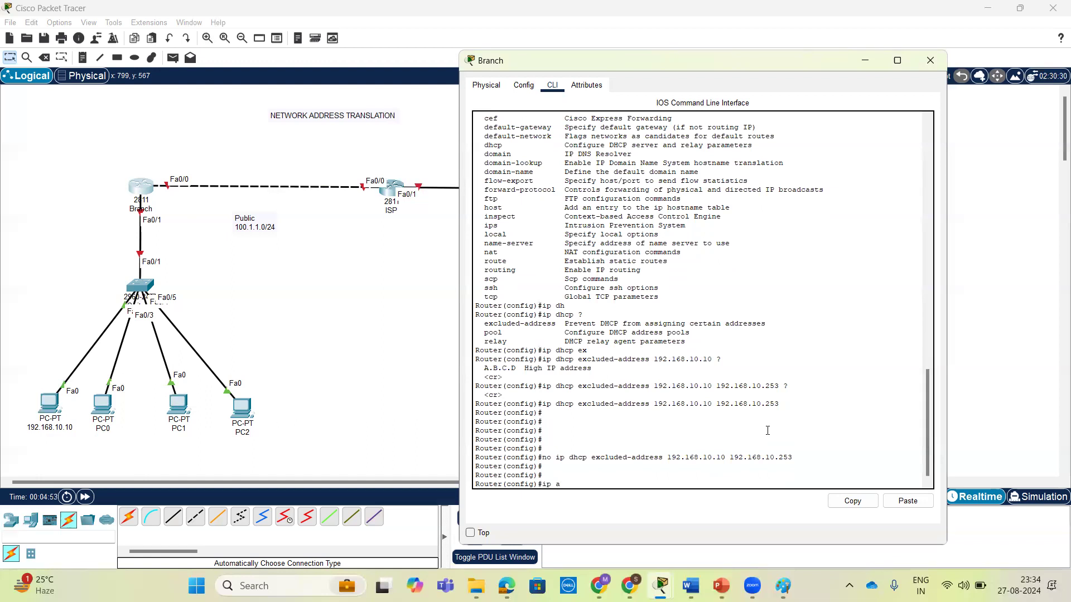
{"action": "key", "text": "BackSpace"}
{"action": "type", "text": "dh"}
{"action": "key", "text": "Tab"}
{"action": "type", "text": "e"}
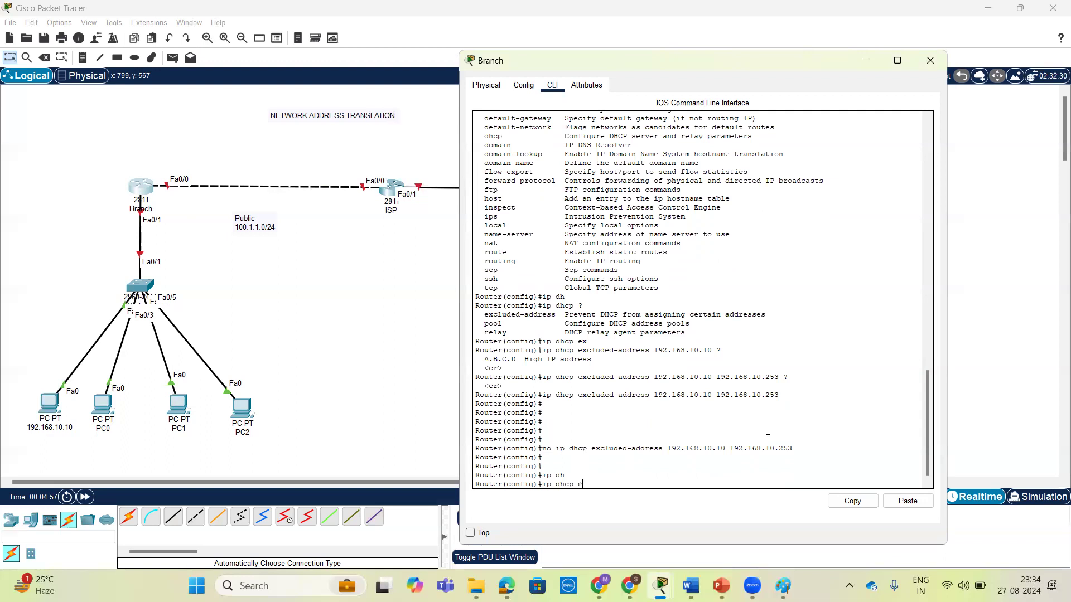
{"action": "type", "text": "x"}
{"action": "key", "text": "Tab"}
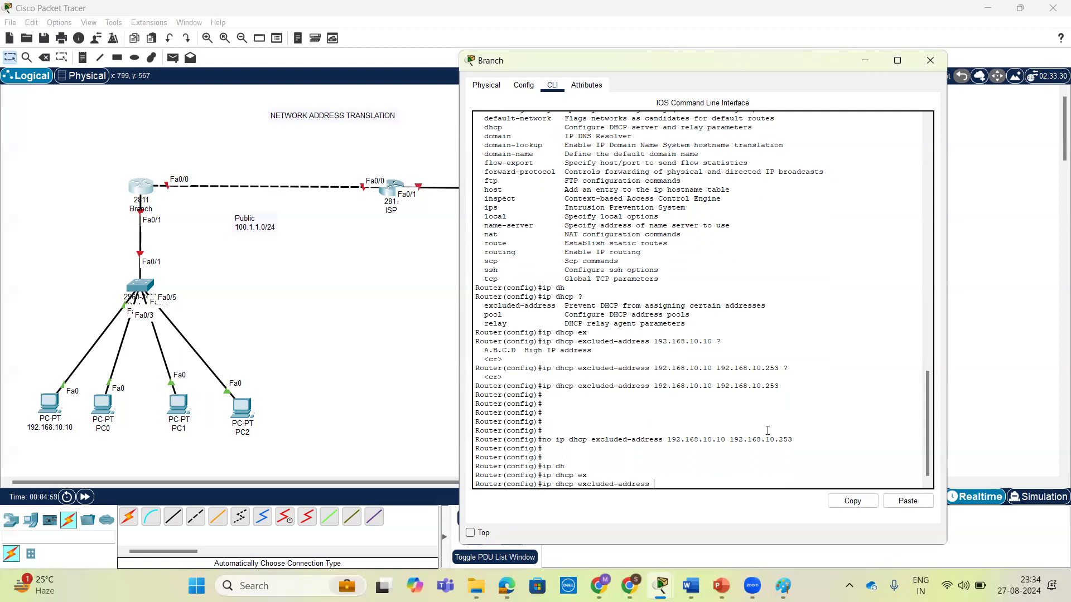
{"action": "type", "text": "192.168.10"}
{"action": "left_click_drag", "start_coordinate": [668, 439], "coordinate": [792, 440]}
{"action": "left_click", "coordinate": [793, 457]}
{"action": "type", "text": "?"}
{"action": "type", "text": "192.16"}
{"action": "type", "text": "8.10."}
{"action": "type", "text": "9 ?"}
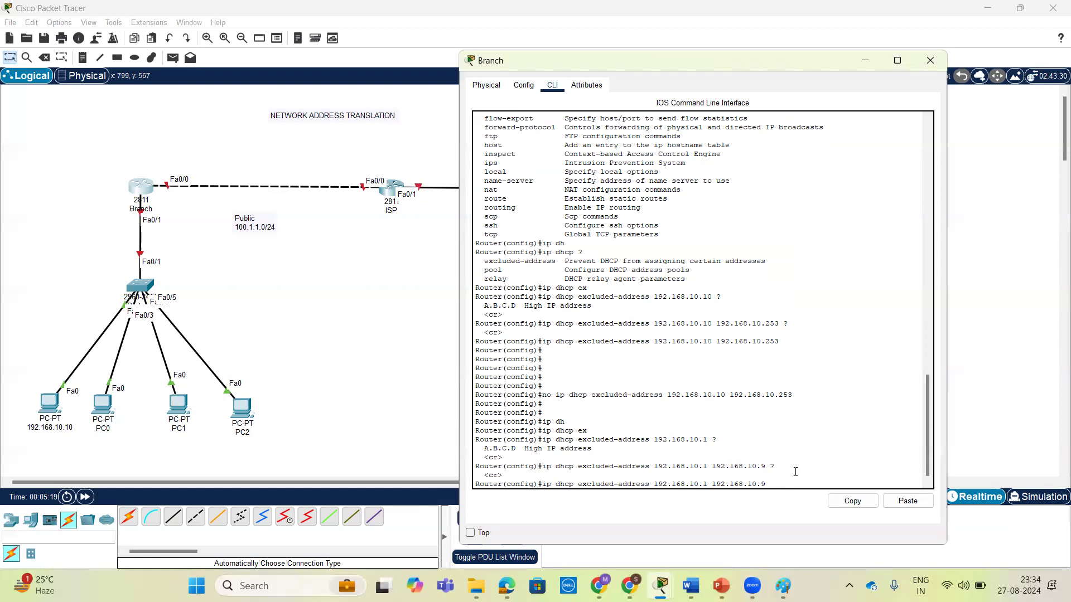
{"action": "key", "text": "Return"}
{"action": "key", "text": "Return"}
{"action": "key", "text": "Return"}
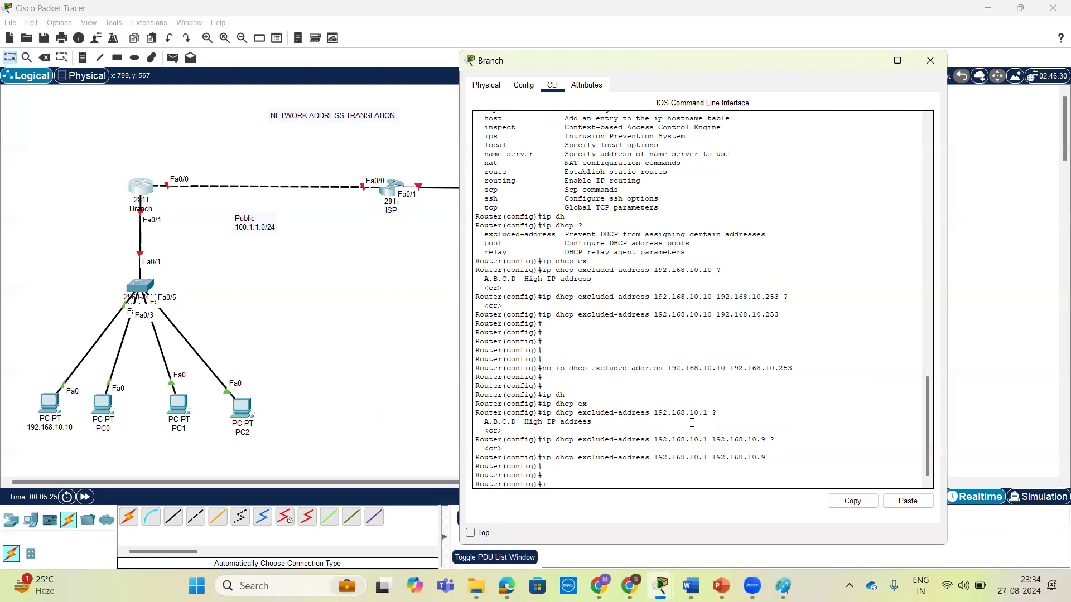
Create a DHCP pool named lan on the Branch router, checking the ip dhcp and pool command options.
{"action": "type", "text": "ip dh"}
{"action": "key", "text": "Tab"}
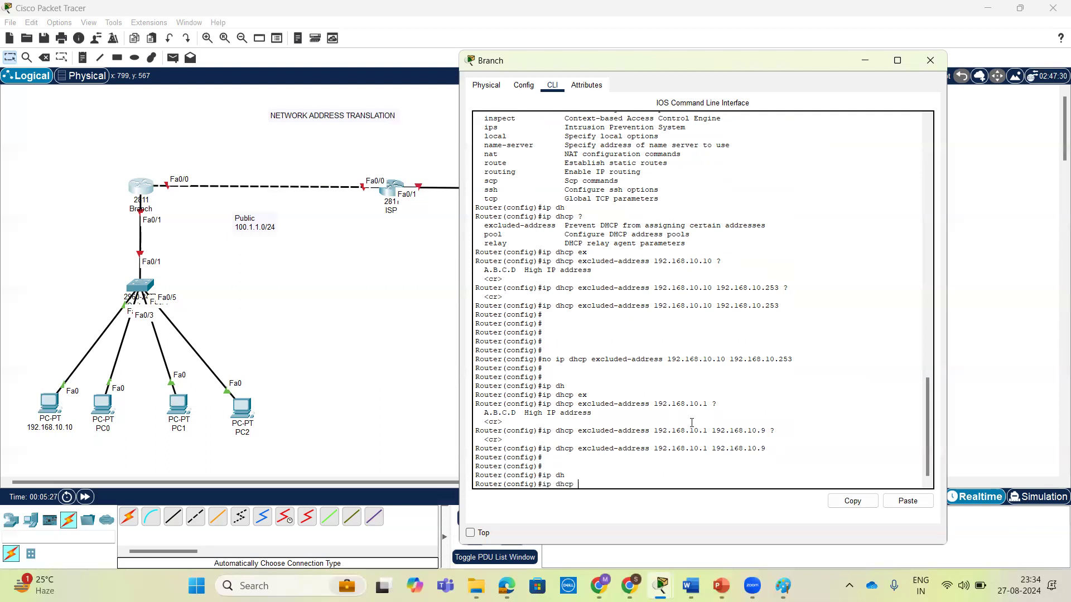
{"action": "type", "text": "?"}
{"action": "type", "text": "p"}
{"action": "key", "text": "Tab"}
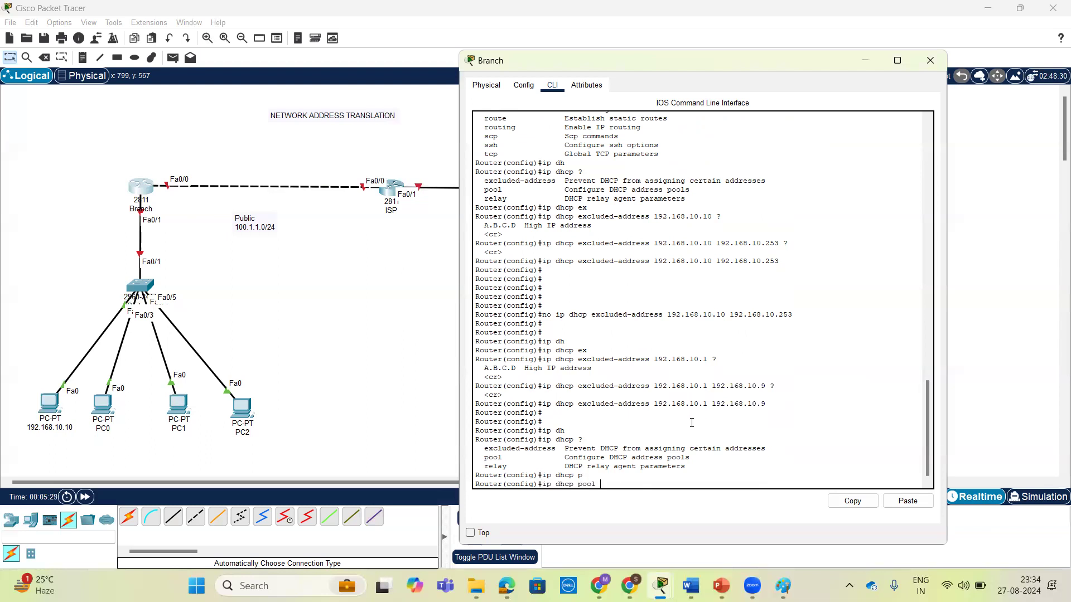
{"action": "type", "text": "?"}
{"action": "type", "text": "lan"}
{"action": "type", "text": " ?"}
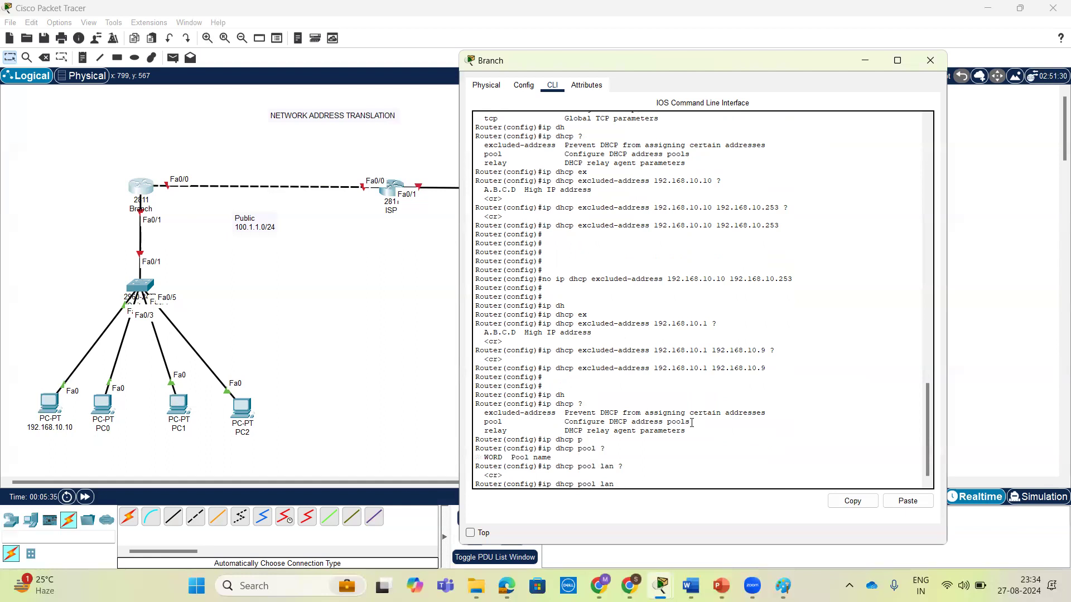
{"action": "key", "text": "Return"}
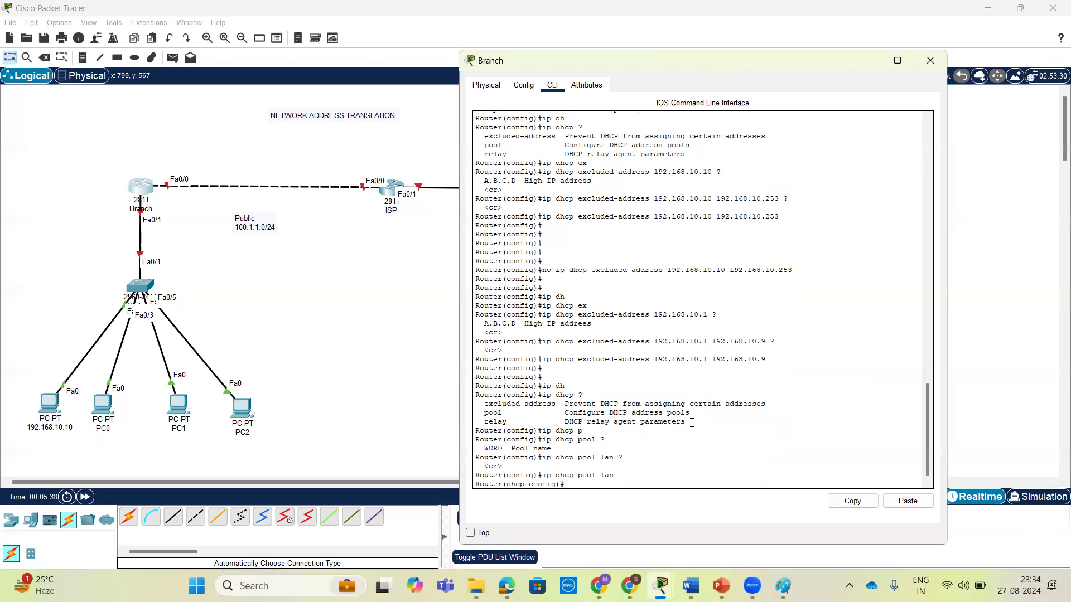
Set the lan pool's network to 192.168.10.0 with mask 255.255.255.0.
{"action": "type", "text": "?net"}
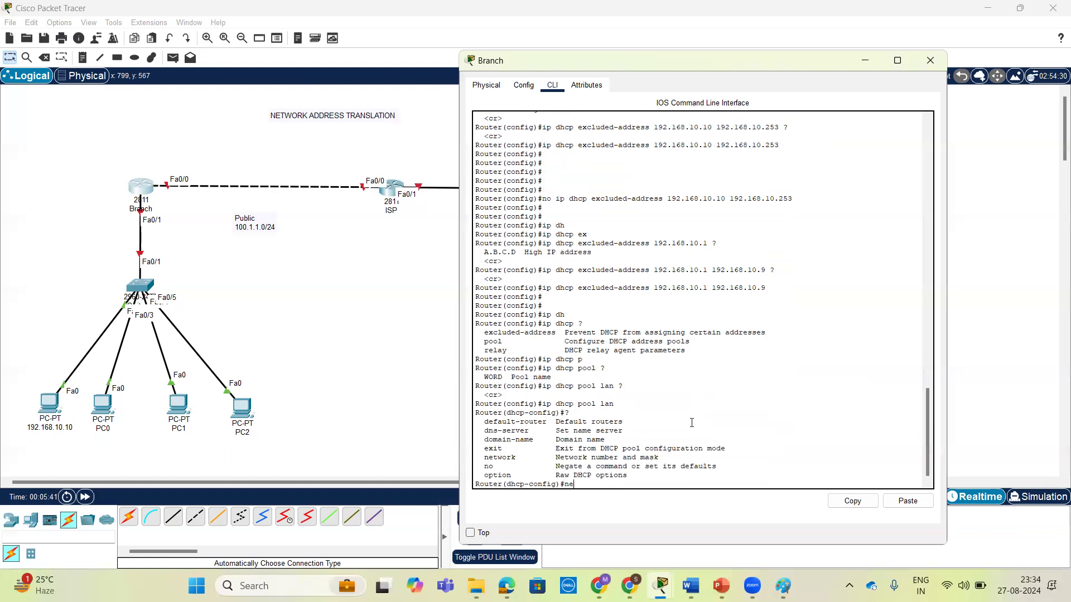
{"action": "key", "text": "Tab"}
{"action": "type", "text": "?"}
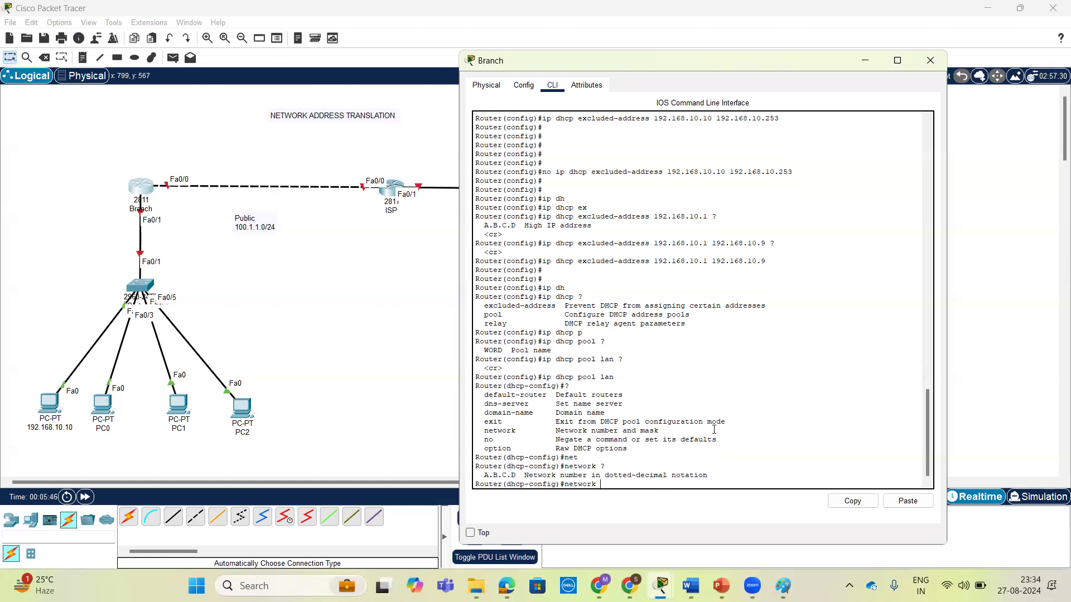
{"action": "type", "text": "192.168."}
{"action": "type", "text": "10"}
{"action": "type", "text": ".0 ?"}
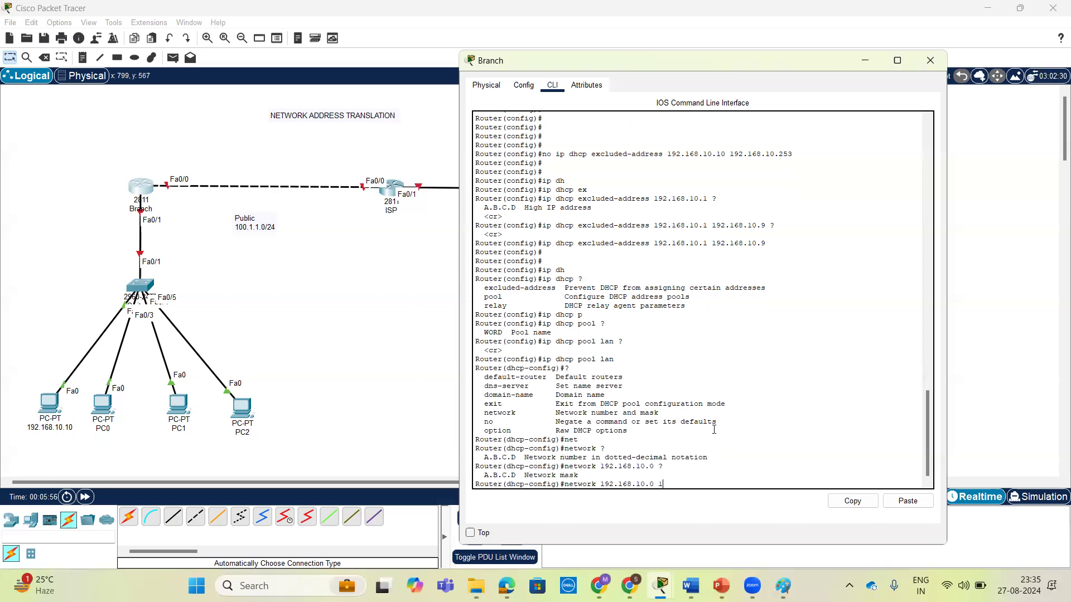
{"action": "type", "text": "255.255.255.0 ?"}
{"action": "key", "text": "Return"}
{"action": "key", "text": "Return"}
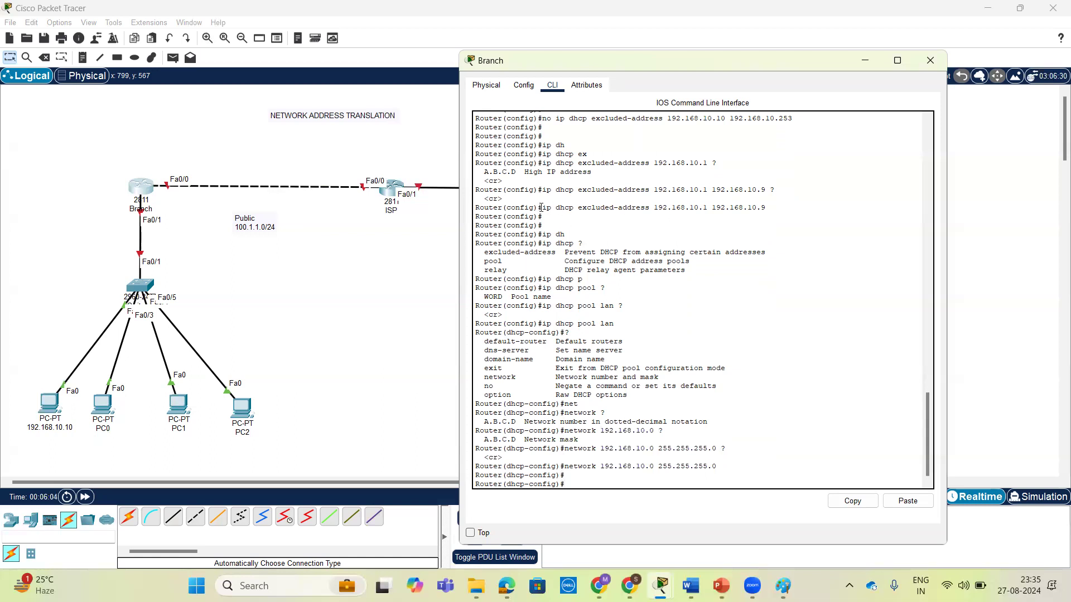
Review the DHCP exclusion command in the output, and list the pool's configuration options to examine dns-server.
{"action": "left_click_drag", "start_coordinate": [559, 207], "coordinate": [769, 220]}
{"action": "left_click", "coordinate": [770, 208]}
{"action": "left_click_drag", "start_coordinate": [655, 207], "coordinate": [708, 216]}
{"action": "left_click", "coordinate": [708, 217]}
{"action": "key", "text": "Return"}
{"action": "key", "text": "Return"}
{"action": "key", "text": "Return"}
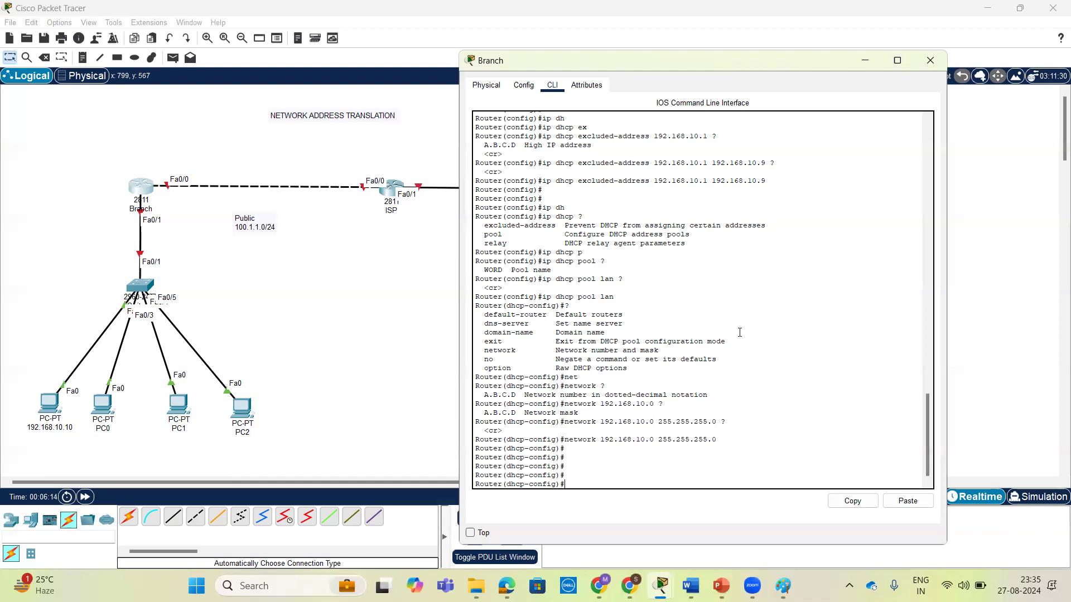
{"action": "type", "text": "?"}
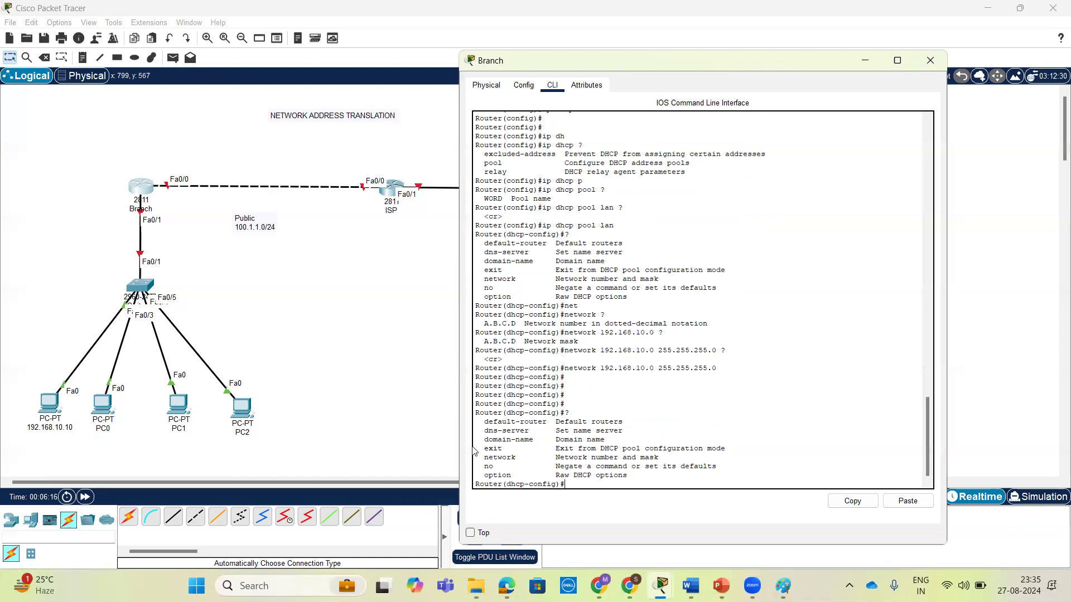
{"action": "left_click_drag", "start_coordinate": [486, 439], "coordinate": [530, 430]}
{"action": "left_click", "coordinate": [495, 434]}
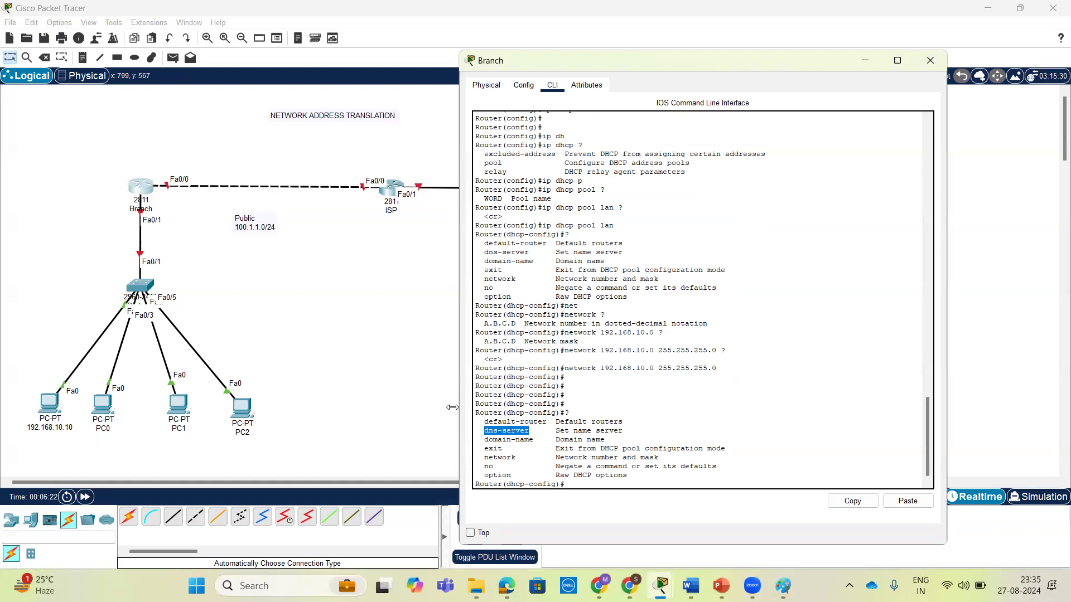
Place a note reading 11.1.1.1/24 on the topology beside the Branch router's Fa0/0 interface.
{"action": "left_click_drag", "start_coordinate": [682, 61], "coordinate": [730, 52]}
{"action": "left_click", "coordinate": [913, 51]}
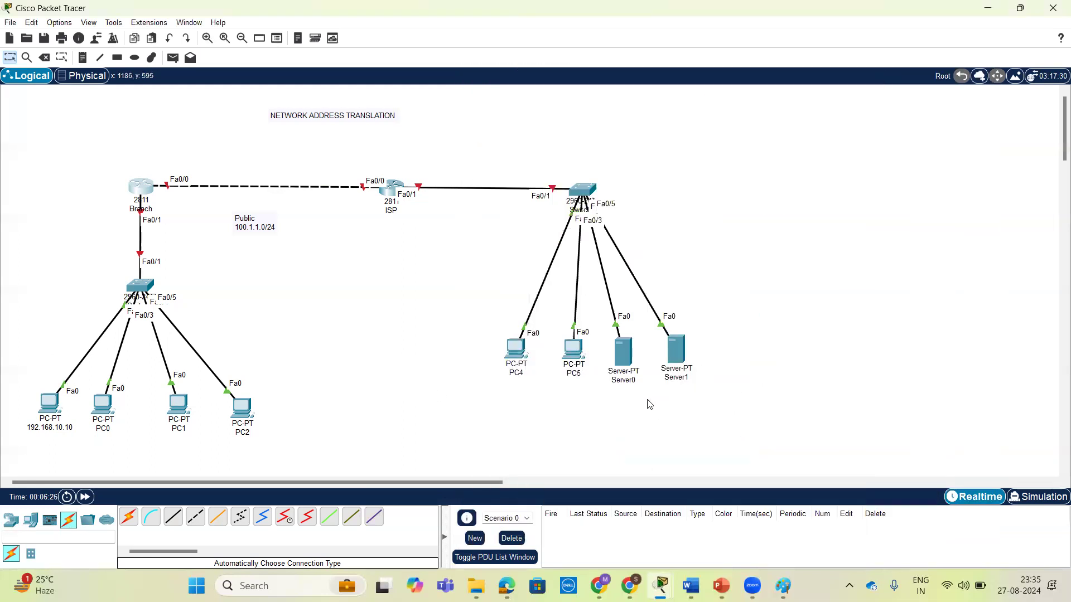
{"action": "left_click", "coordinate": [627, 381]}
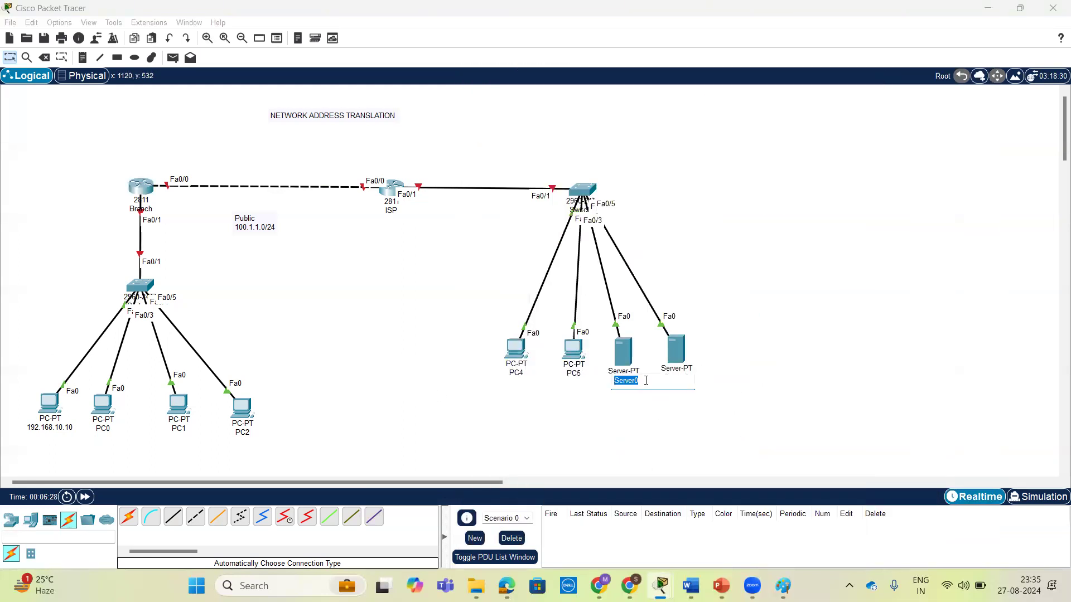
{"action": "left_click", "coordinate": [300, 147]}
{"action": "left_click", "coordinate": [82, 58]}
{"action": "left_click", "coordinate": [155, 162]}
{"action": "type", "text": "1"}
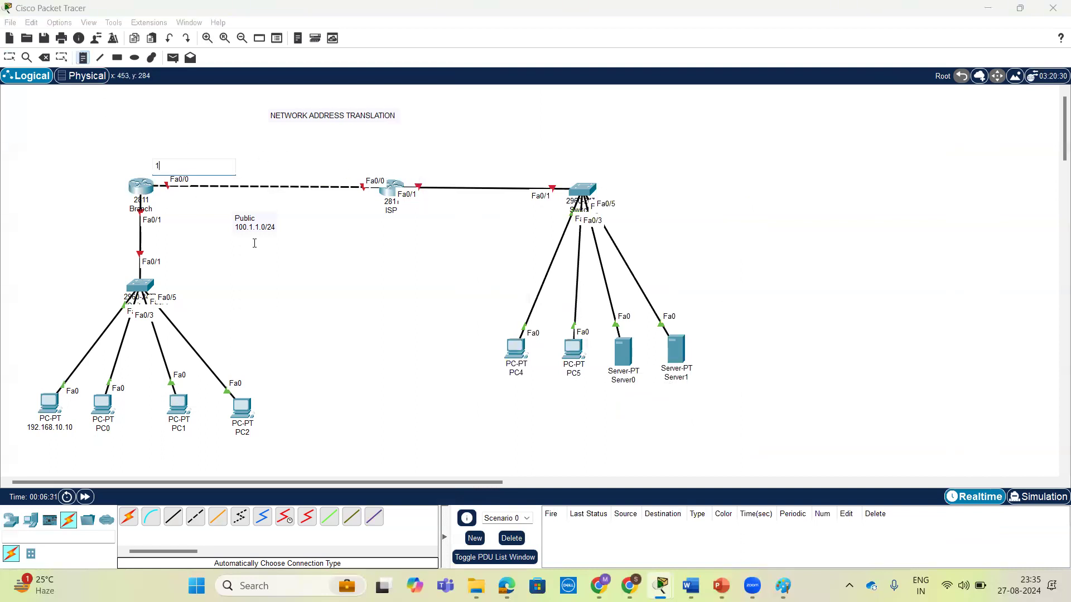
{"action": "type", "text": "1.1.1.1/24"}
Add a note reading 11.1.1.2/24 beside the ISP router's Fa0/0 interface.
{"action": "left_click", "coordinate": [333, 159]}
{"action": "type", "text": "11.1.1.2/24"}
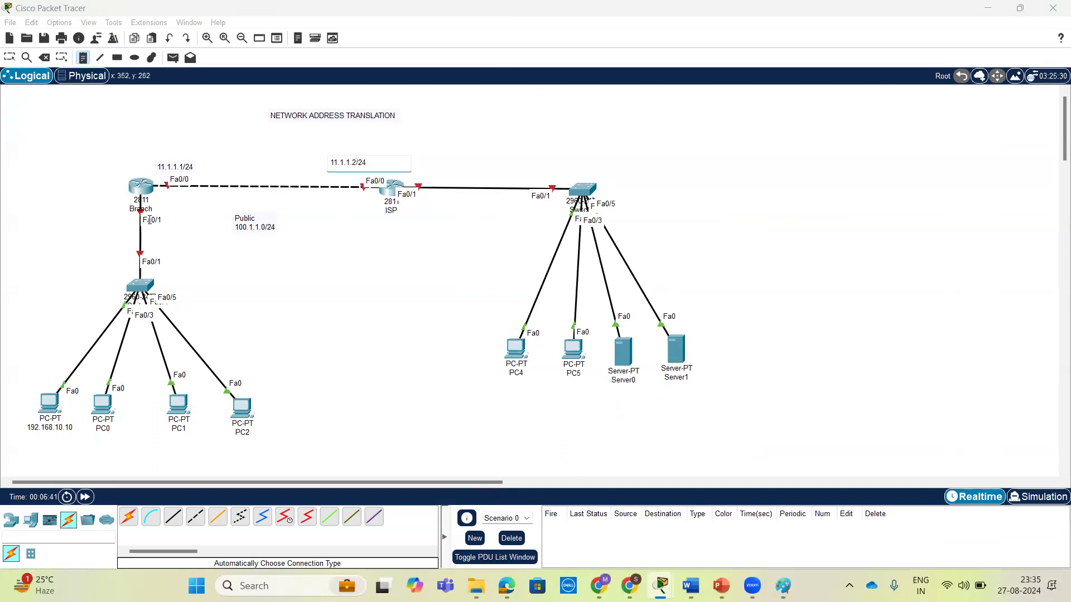
Add a note reading 192.168.10.1/24 on the link between the Branch router and its LAN switch.
{"action": "left_click", "coordinate": [138, 240]}
{"action": "type", "text": "192"}
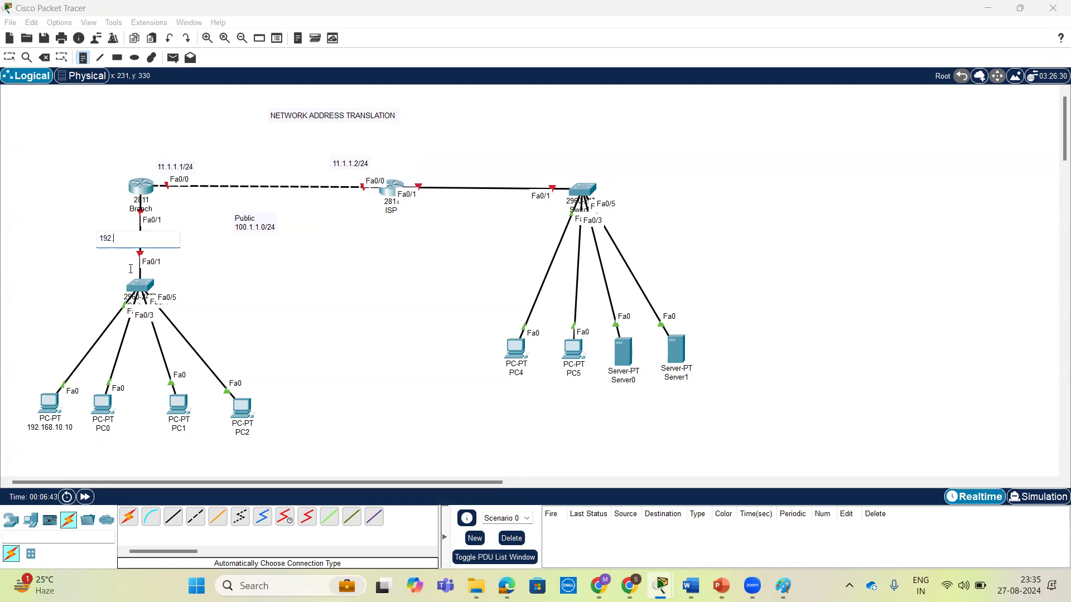
{"action": "type", "text": ".168.10.0.1/24"}
Add a note reading 50.1.1.1 beside the ISP router's Fa0/1 interface and leave note placement.
{"action": "left_click", "coordinate": [439, 170]}
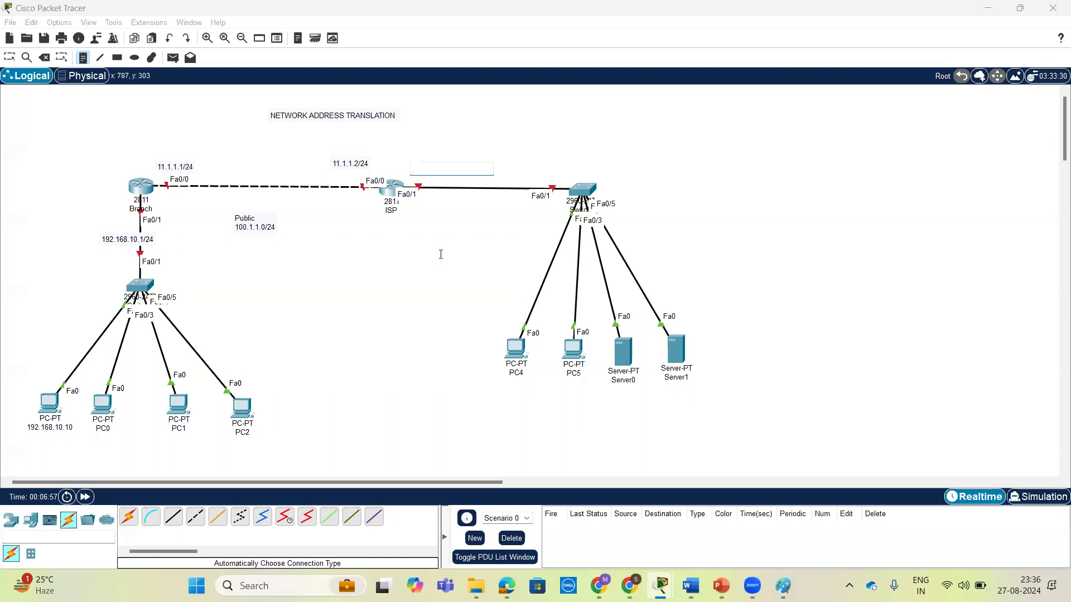
{"action": "type", "text": "50"}
{"action": "type", "text": ".1.1.1"}
{"action": "left_click", "coordinate": [542, 175]}
{"action": "key", "text": "Escape"}
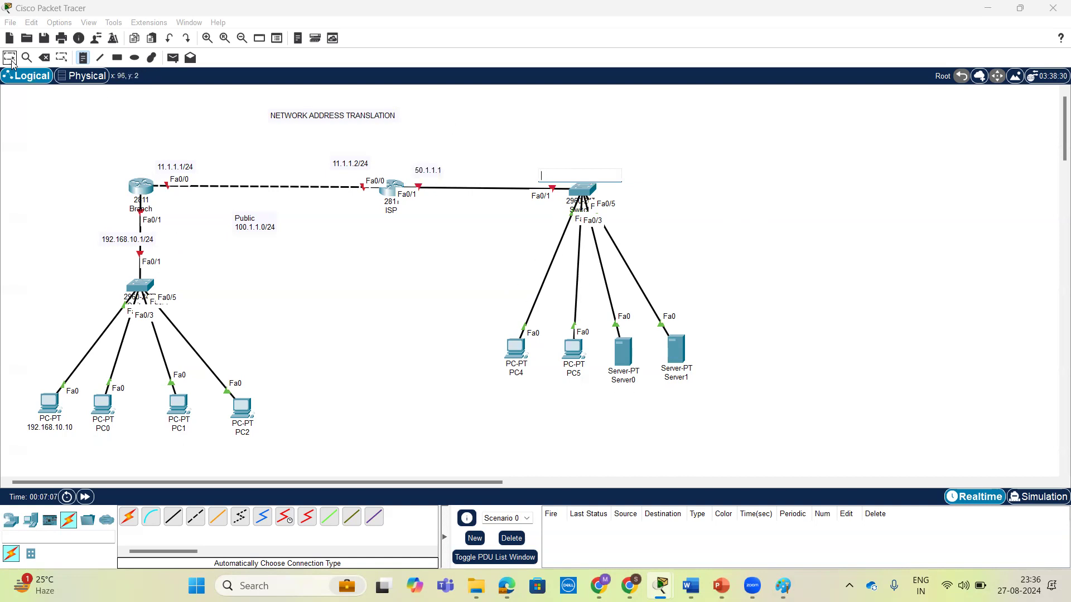
Rename Server0 as 50.1.1.30.
{"action": "left_click", "coordinate": [629, 380]}
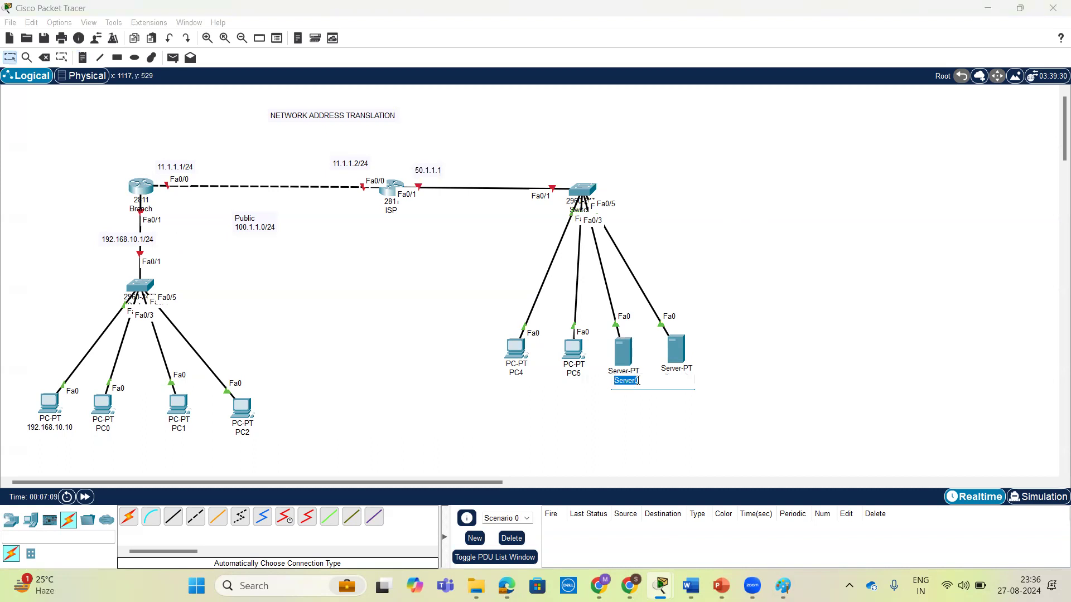
{"action": "type", "text": "50.1.1.30"}
{"action": "left_click", "coordinate": [751, 395]}
Rename Server1 as 50.1.1.40.
{"action": "left_click_drag", "start_coordinate": [681, 380], "coordinate": [683, 384]}
{"action": "left_click", "coordinate": [683, 384]}
{"action": "left_click", "coordinate": [706, 384]}
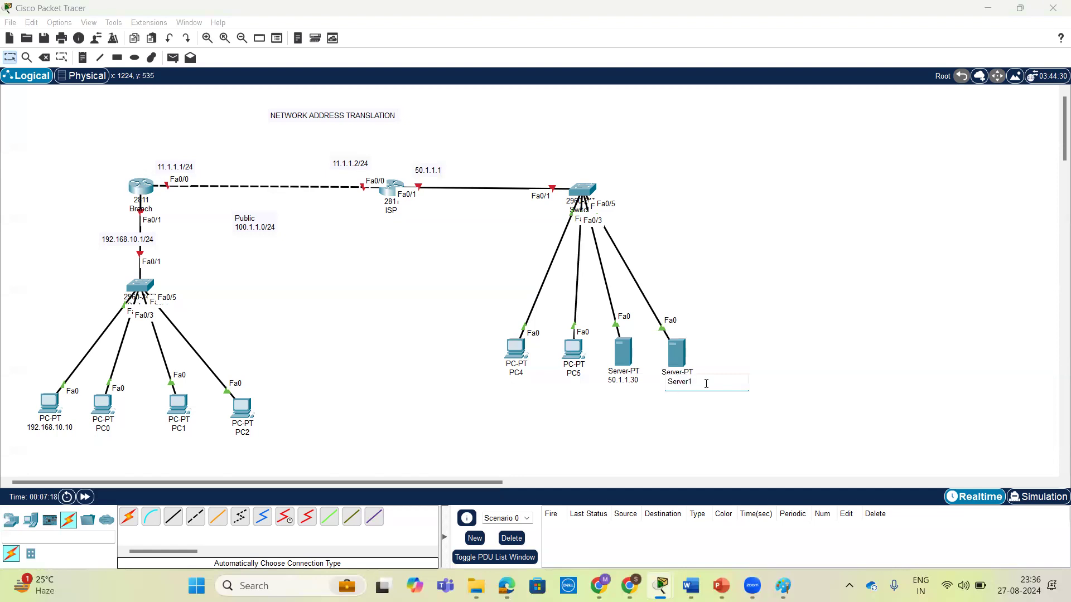
{"action": "key", "text": "BackSpace"}
{"action": "key", "text": "BackSpace"}
{"action": "key", "text": "BackSpace"}
{"action": "key", "text": "BackSpace"}
{"action": "key", "text": "BackSpace"}
{"action": "key", "text": "BackSpace"}
Rename PC5 as 50.1.1.20.
{"action": "left_click", "coordinate": [567, 399]}
{"action": "left_click", "coordinate": [572, 374]}
{"action": "type", "text": "1.1.20"}
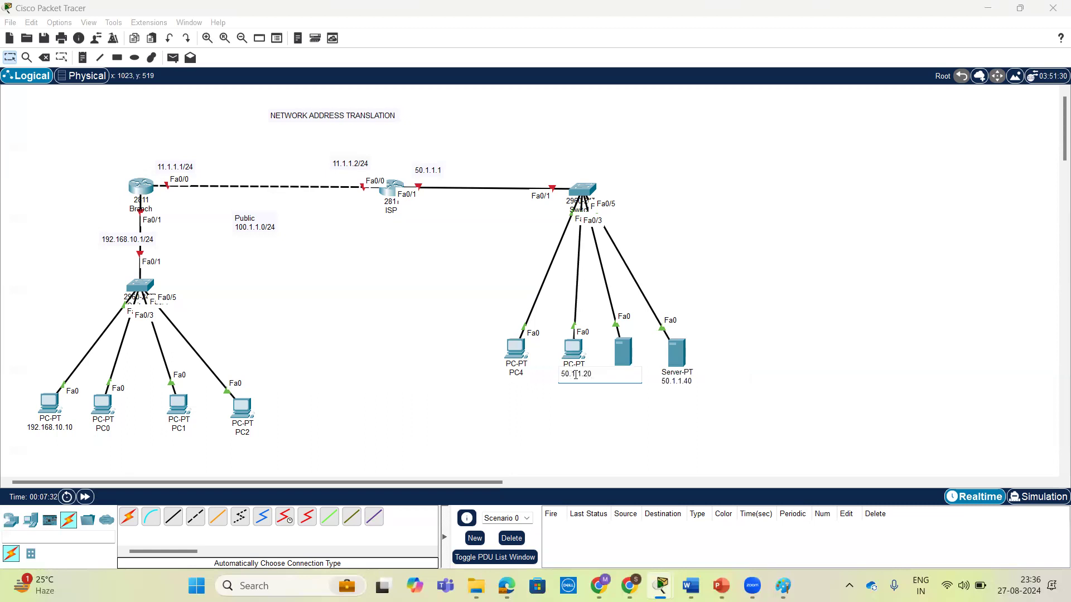
Rename PC4 as 50.1.1.10.
{"action": "left_click", "coordinate": [518, 371]}
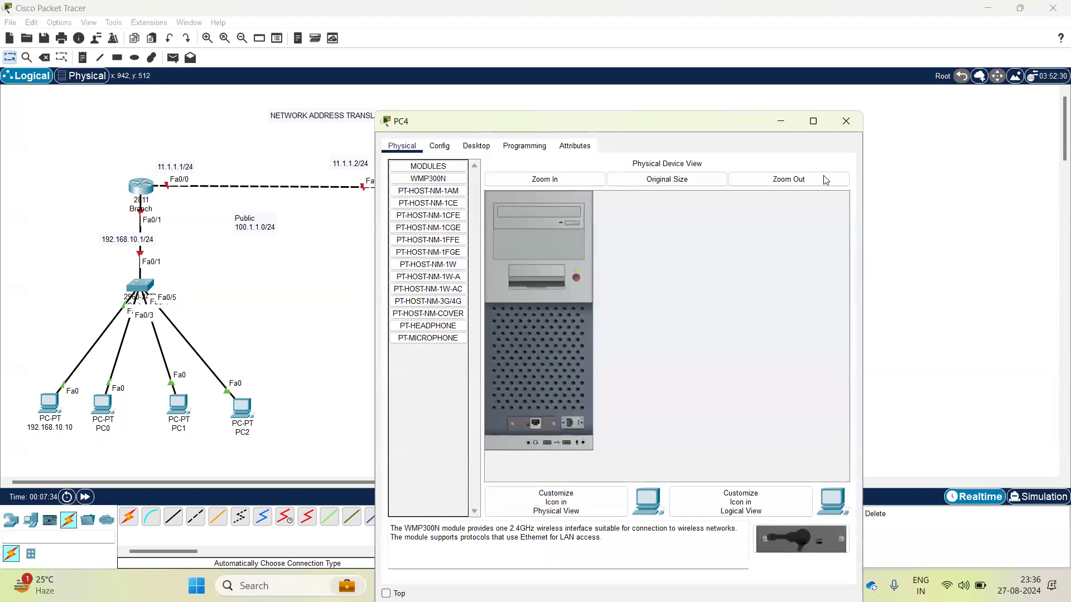
{"action": "left_click", "coordinate": [846, 121]}
{"action": "left_click", "coordinate": [521, 373]}
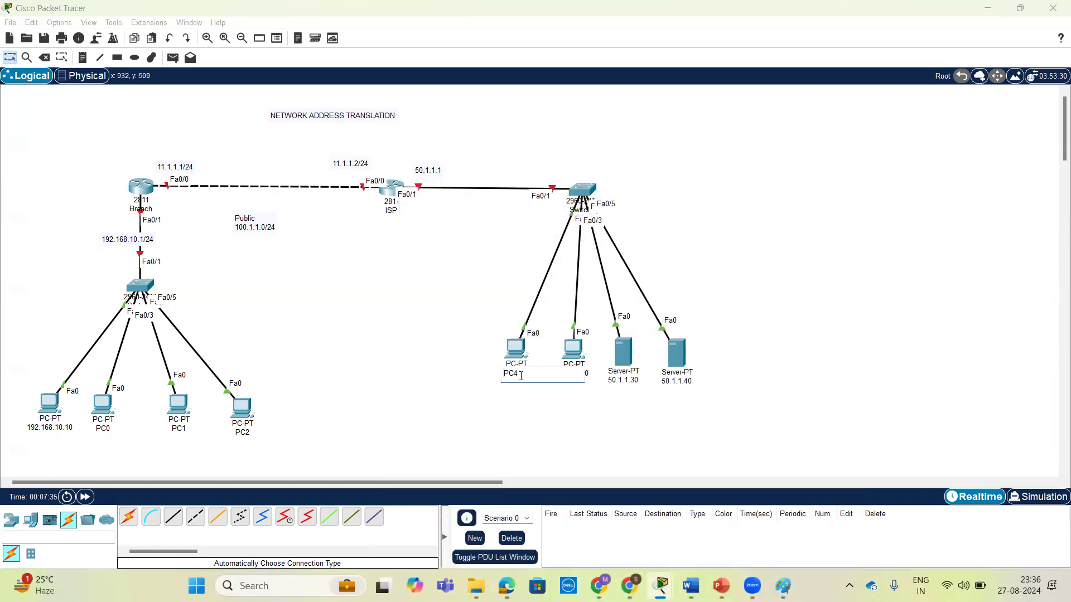
{"action": "double_click", "coordinate": [526, 375]}
{"action": "type", "text": "50.1.1.10"}
{"action": "left_click", "coordinate": [703, 260]}
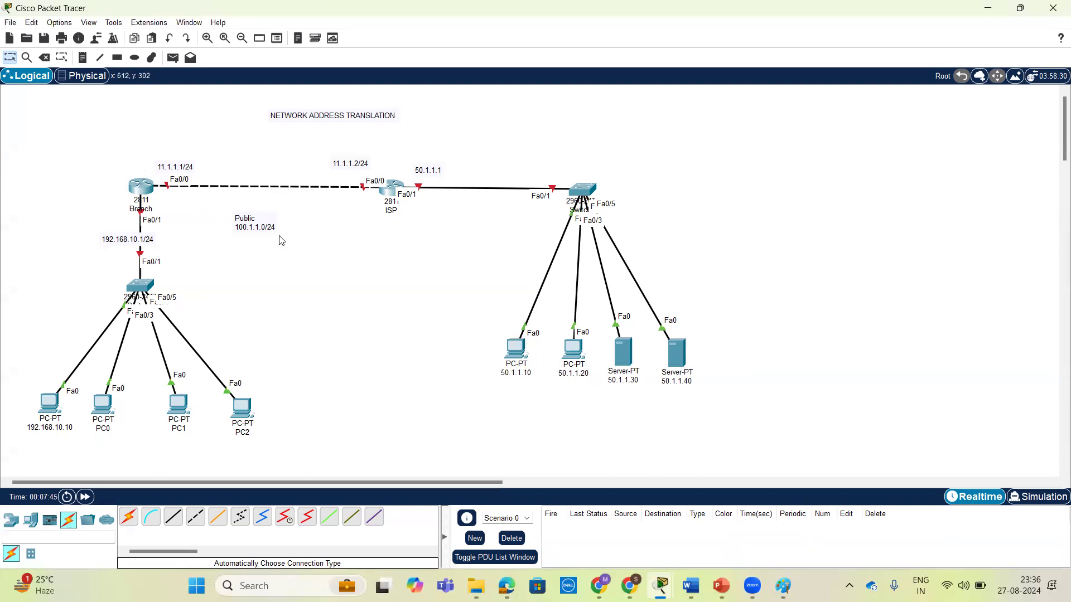
Set the lan pool's default router to 192.168.10.1 on the Branch router, checking the default-router command options.
{"action": "left_click", "coordinate": [141, 187]}
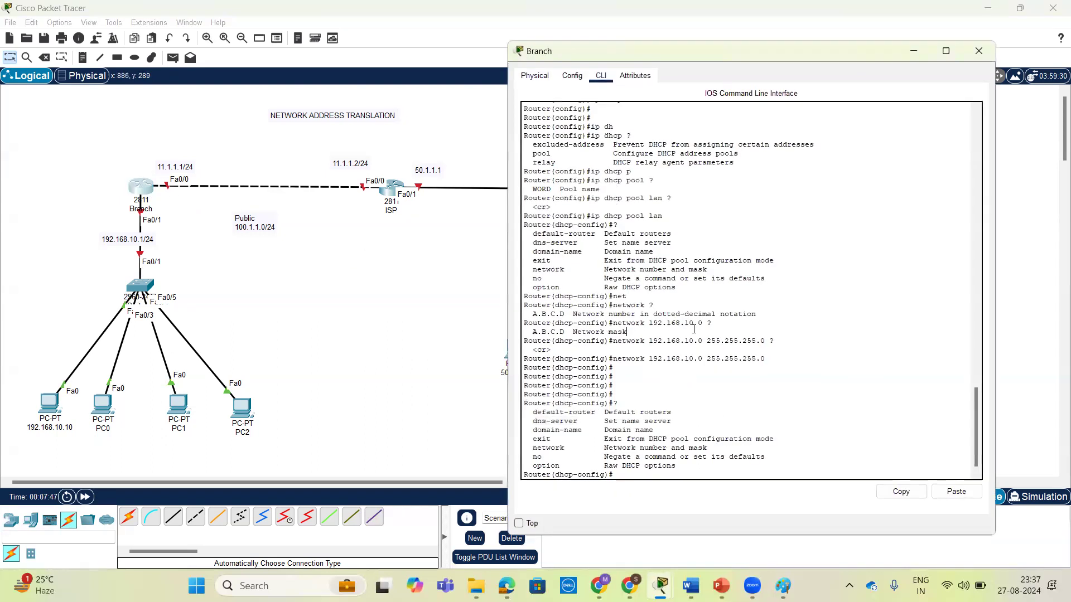
{"action": "key", "text": "Return"}
{"action": "key", "text": "Return"}
{"action": "key", "text": "Return"}
{"action": "key", "text": "Return"}
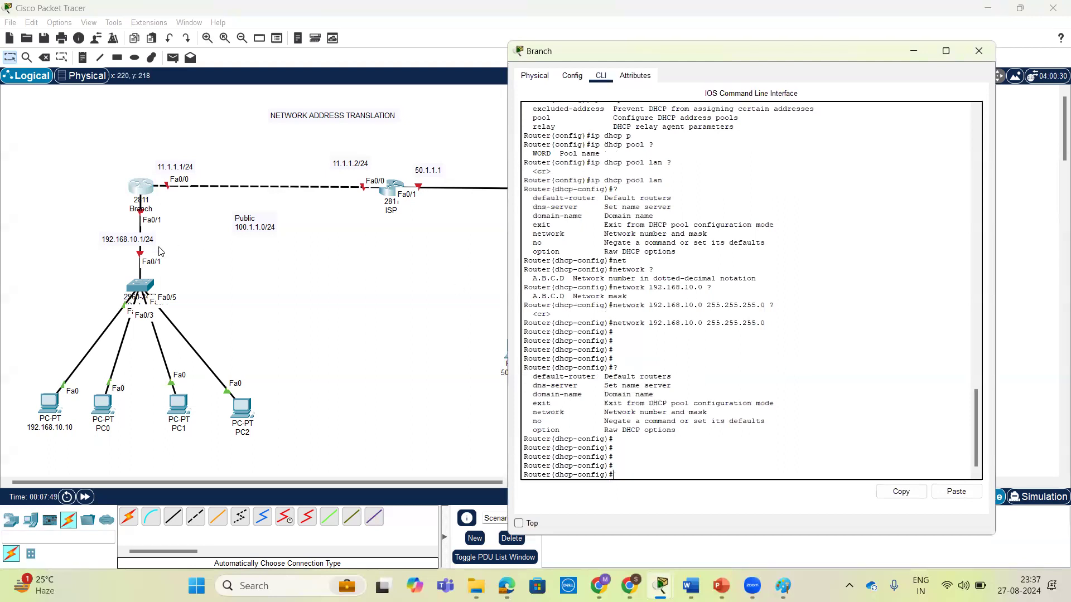
{"action": "key", "text": "Return"}
{"action": "key", "text": "Return"}
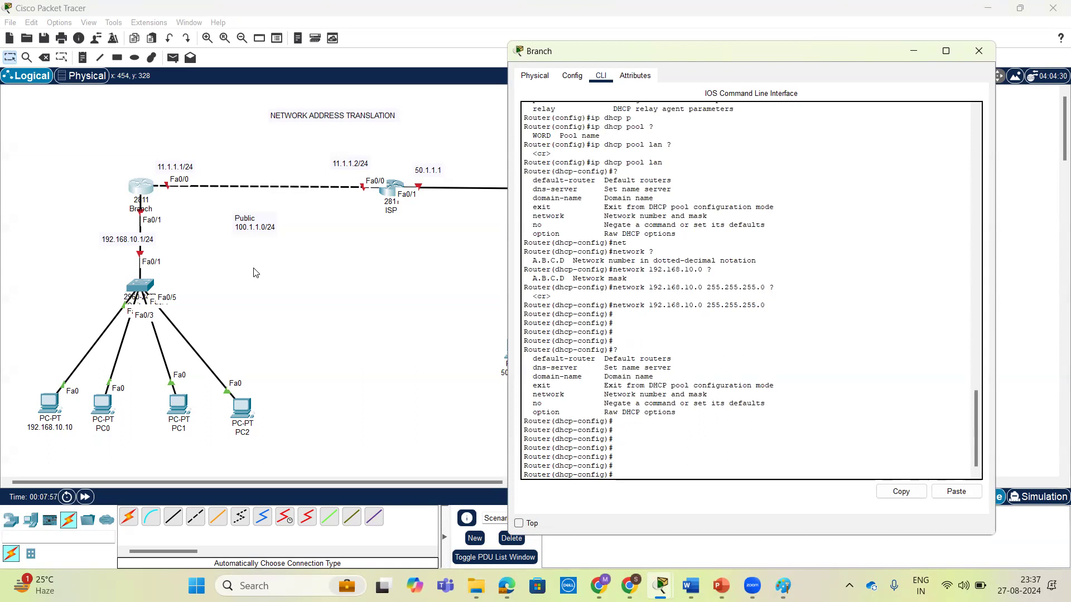
{"action": "type", "text": "de"}
{"action": "key", "text": "Tab"}
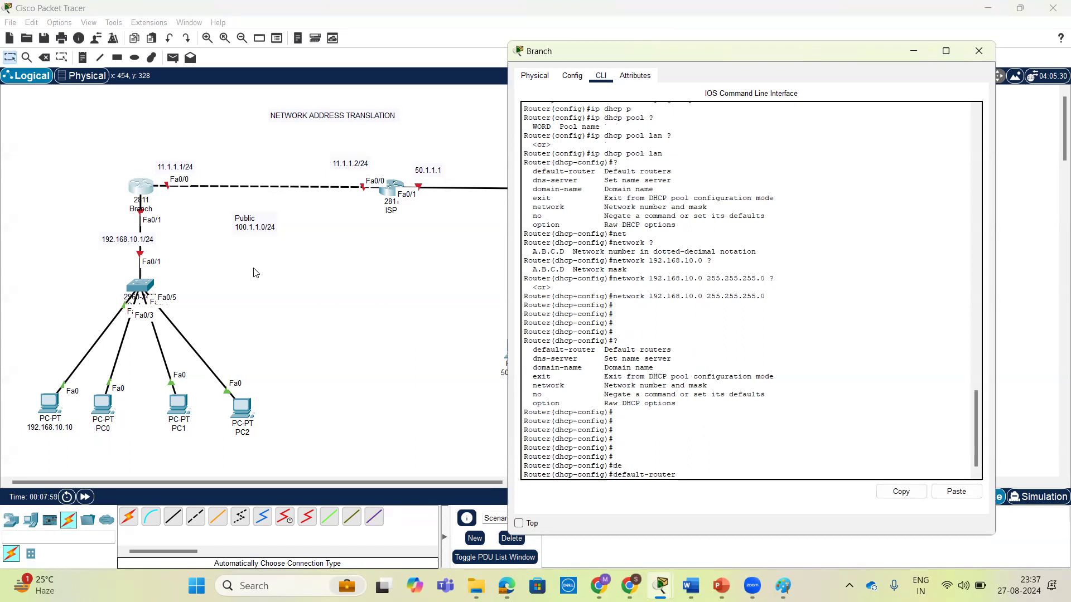
{"action": "type", "text": "?"}
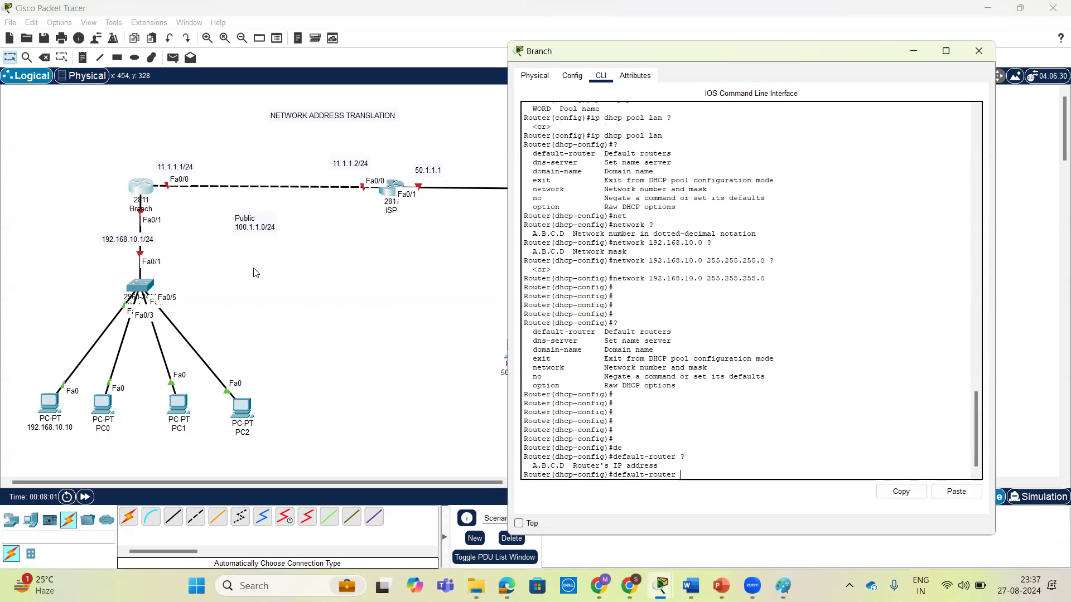
{"action": "type", "text": "192.168.10.1 ?"}
{"action": "key", "text": "Return"}
{"action": "key", "text": "Return"}
{"action": "key", "text": "Return"}
{"action": "key", "text": "Return"}
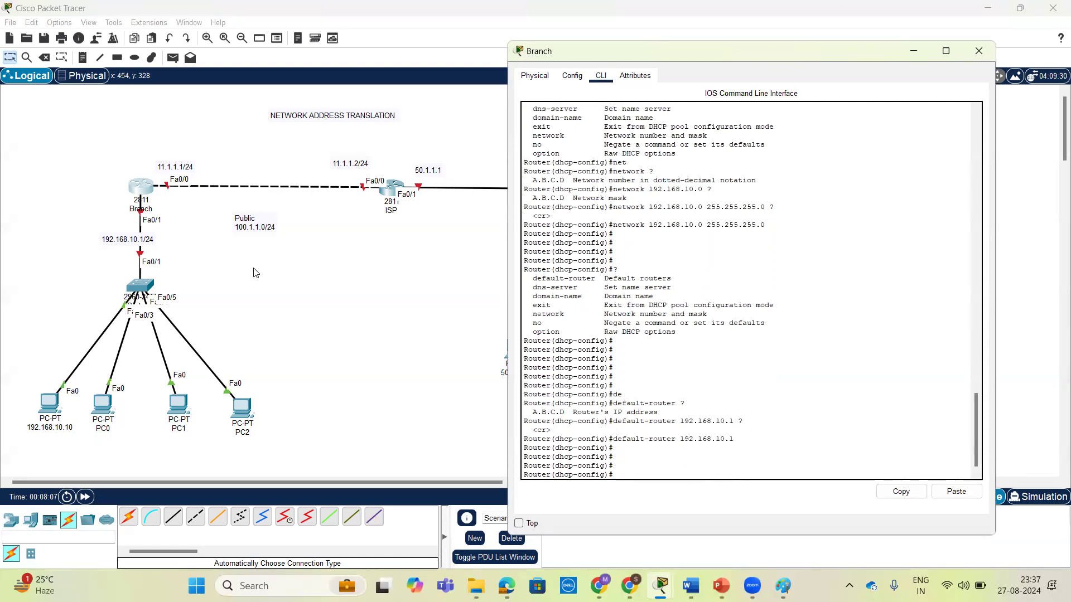
Set the lan pool's DNS server to 50.1.1.30.
{"action": "type", "text": "dn"}
{"action": "key", "text": "Tab"}
{"action": "type", "text": "50.1.1.30 ?"}
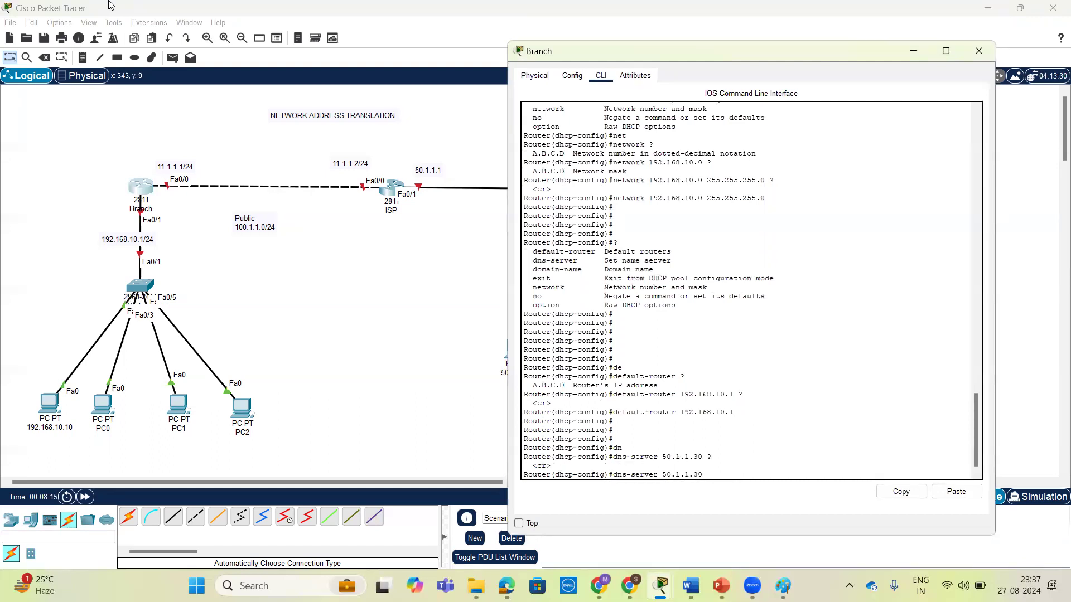
{"action": "key", "text": "Return"}
{"action": "key", "text": "Return"}
{"action": "key", "text": "Return"}
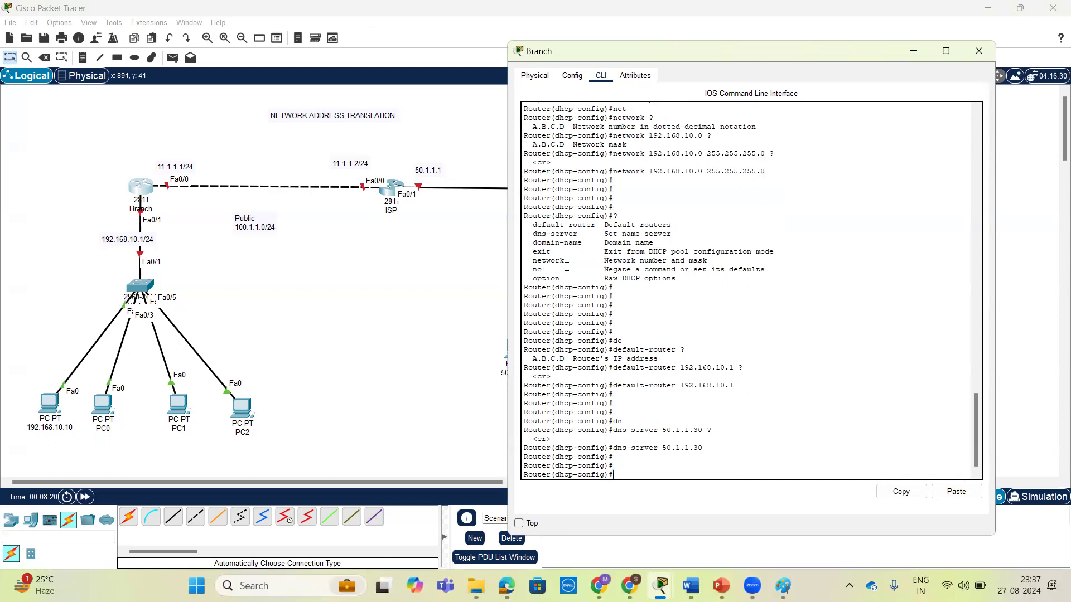
{"action": "key", "text": "Return"}
{"action": "key", "text": "Return"}
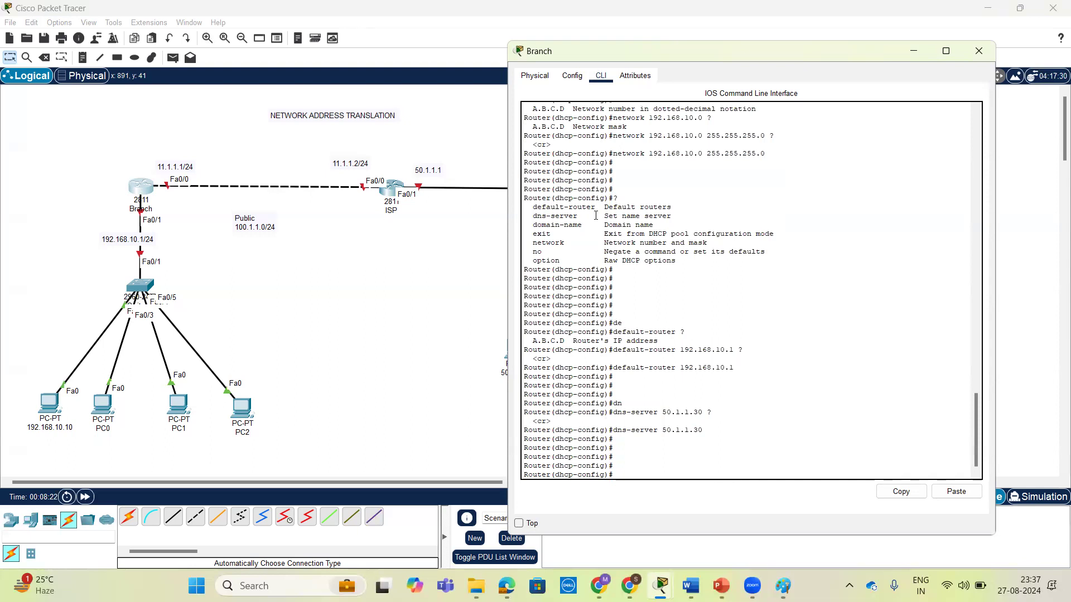
Leave configuration mode and display the Branch router's running configuration to examine the DHCP exclusion and lan pool settings.
{"action": "key", "text": "ctrl+z"}
{"action": "key", "text": "Return"}
{"action": "key", "text": "Return"}
{"action": "key", "text": "Return"}
{"action": "key", "text": "Return"}
{"action": "type", "text": "sh"}
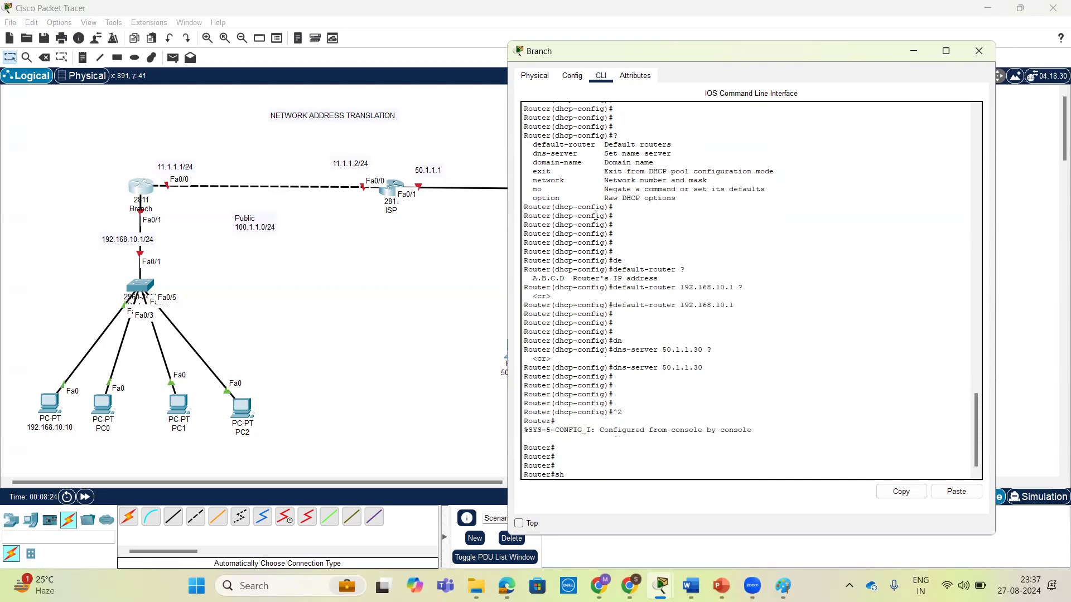
{"action": "type", "text": " run"}
{"action": "key", "text": "Return"}
{"action": "key", "text": "space"}
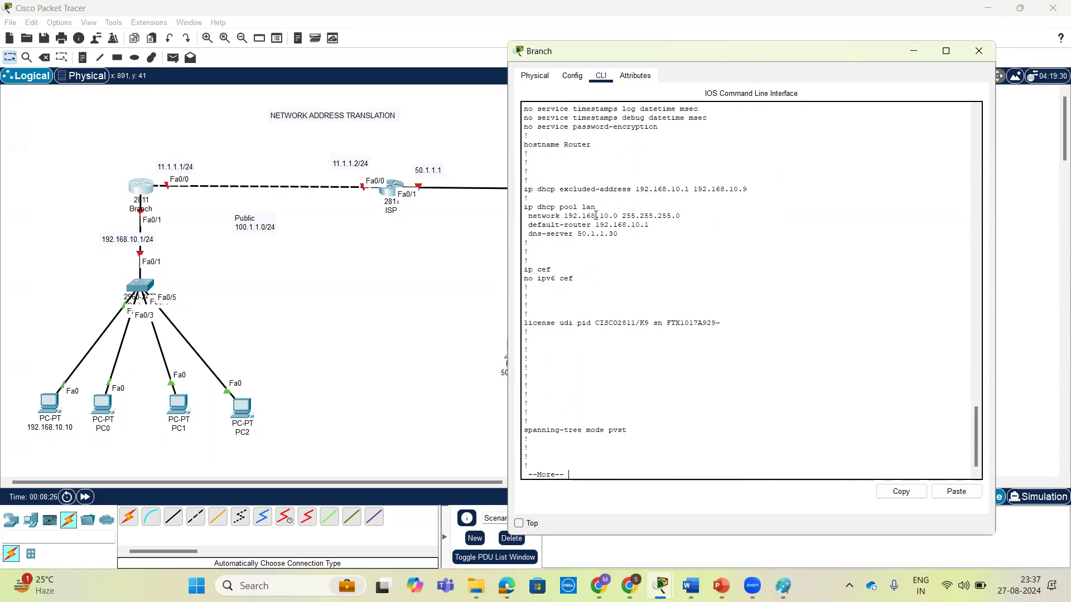
{"action": "left_click_drag", "start_coordinate": [621, 233], "coordinate": [506, 209]}
{"action": "left_click", "coordinate": [625, 232]}
{"action": "key", "text": "space"}
{"action": "key", "text": "space"}
{"action": "key", "text": "Return"}
{"action": "key", "text": "Return"}
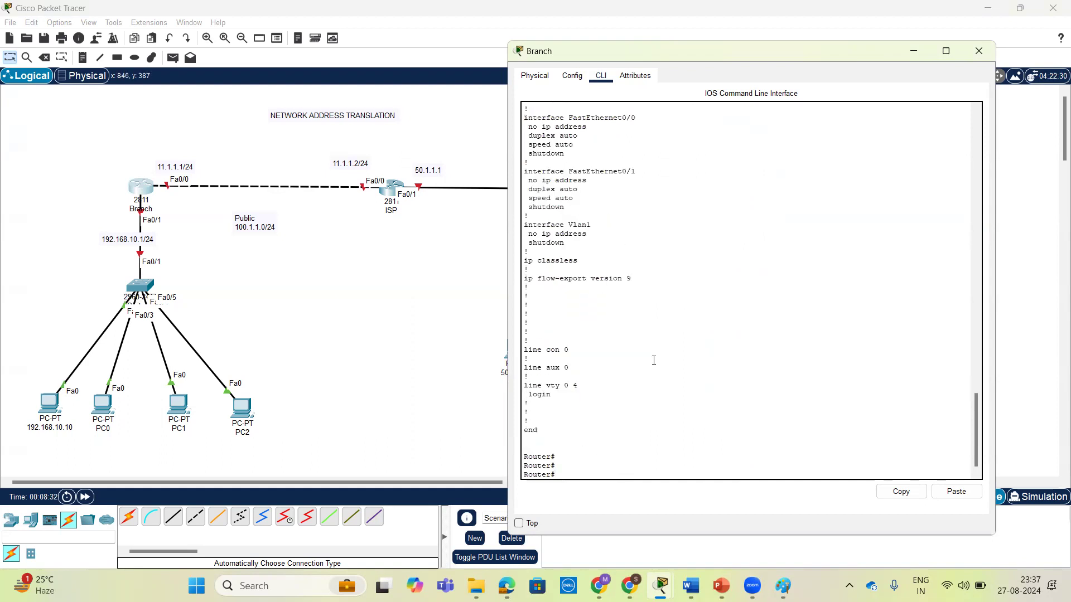
Enter interface configuration mode for FastEthernet 0/1 on the Branch router.
{"action": "type", "text": "conf t"}
{"action": "key", "text": "Return"}
{"action": "key", "text": "Return"}
{"action": "type", "text": "interface f"}
{"action": "key", "text": "Tab"}
{"action": "type", "text": "f"}
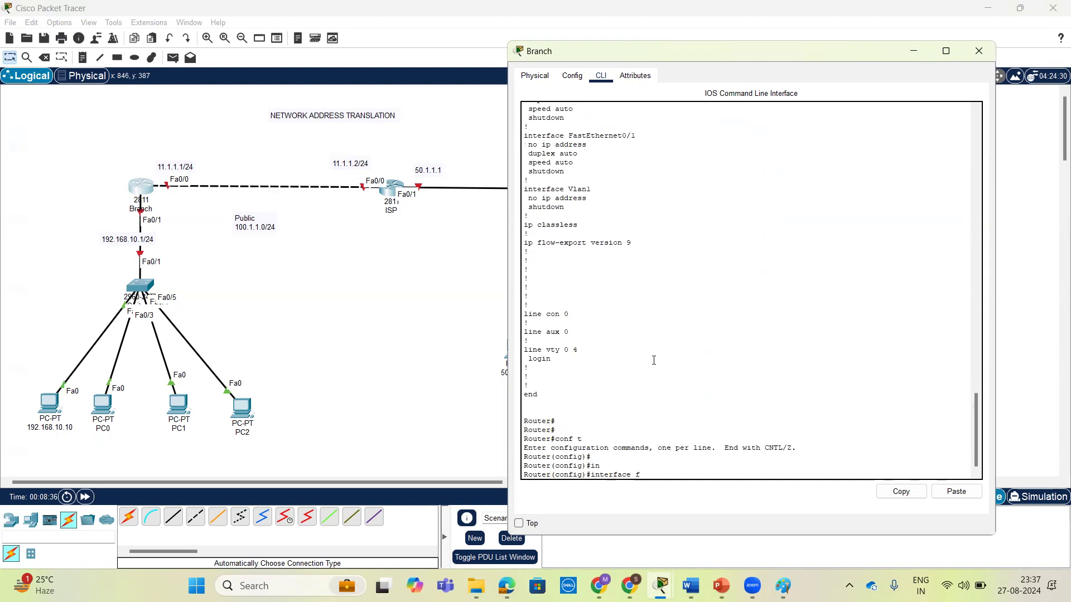
{"action": "key", "text": "Tab"}
{"action": "type", "text": "0/"}
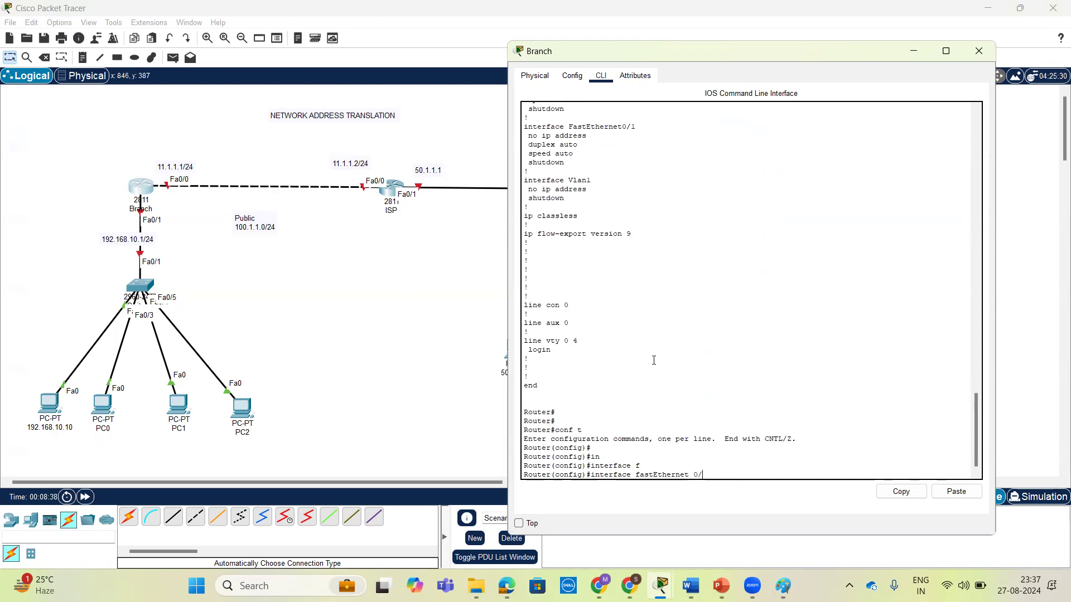
{"action": "type", "text": "1"}
{"action": "key", "text": "Return"}
{"action": "key", "text": "Return"}
{"action": "key", "text": "Return"}
Assign FastEthernet 0/1 the IP address 192.168.10.1 with mask 255.255.255.0.
{"action": "type", "text": "ip ad"}
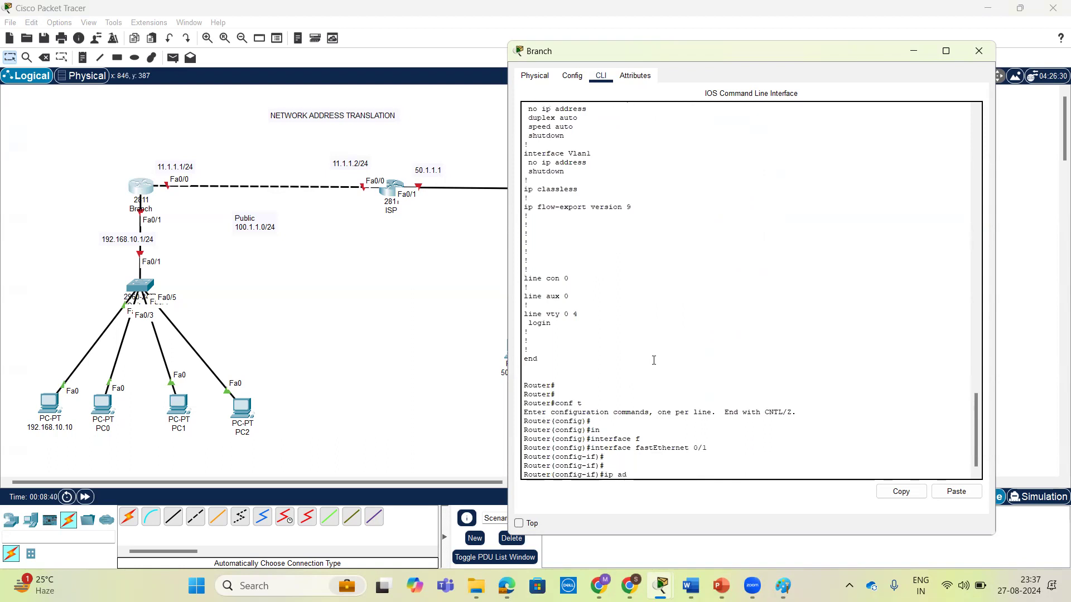
{"action": "type", "text": "d"}
{"action": "key", "text": "Tab"}
{"action": "type", "text": "192.168.10."}
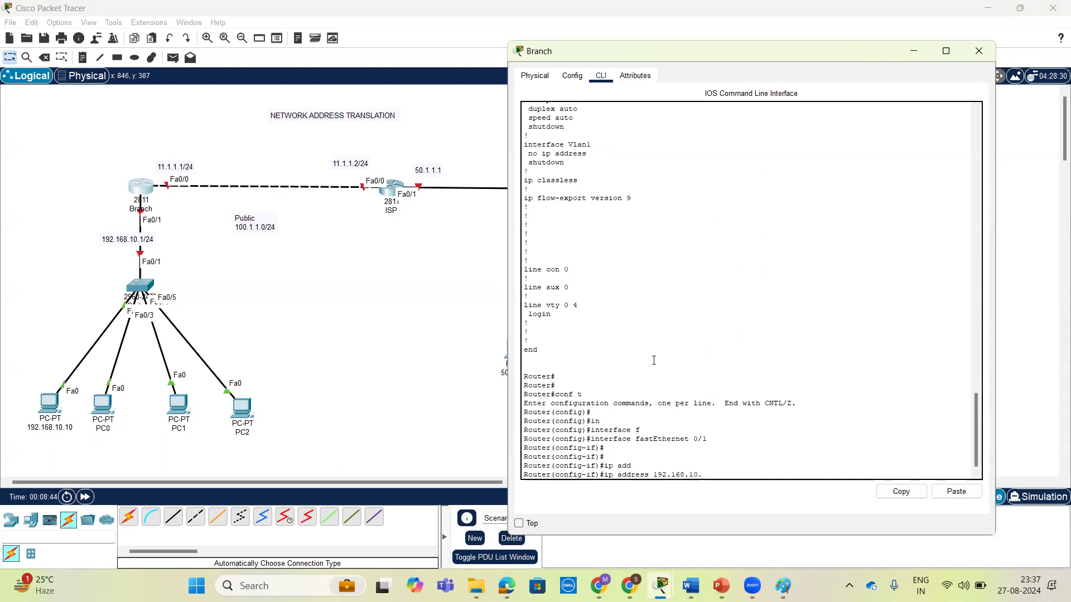
{"action": "type", "text": "1 255.255.255.0"}
{"action": "key", "text": "Return"}
Enable FastEthernet 0/1 with no shutdown and return to global configuration mode.
{"action": "type", "text": "no sh"}
{"action": "key", "text": "Tab"}
{"action": "key", "text": "Return"}
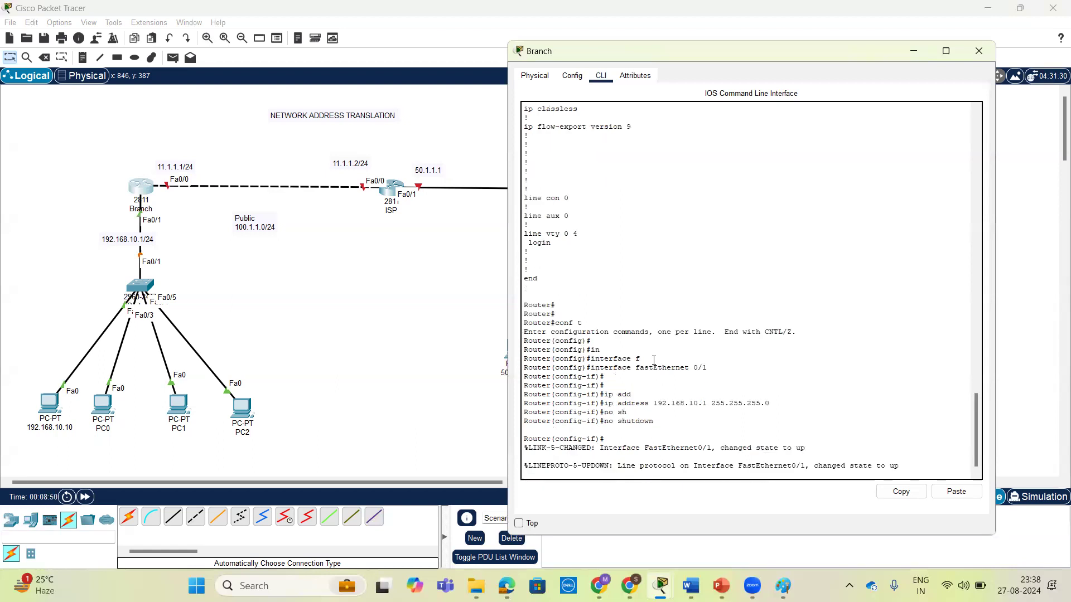
{"action": "key", "text": "Return"}
{"action": "key", "text": "Return"}
{"action": "key", "text": "Return"}
{"action": "type", "text": "ex"}
{"action": "key", "text": "Return"}
{"action": "key", "text": "Return"}
{"action": "key", "text": "Return"}
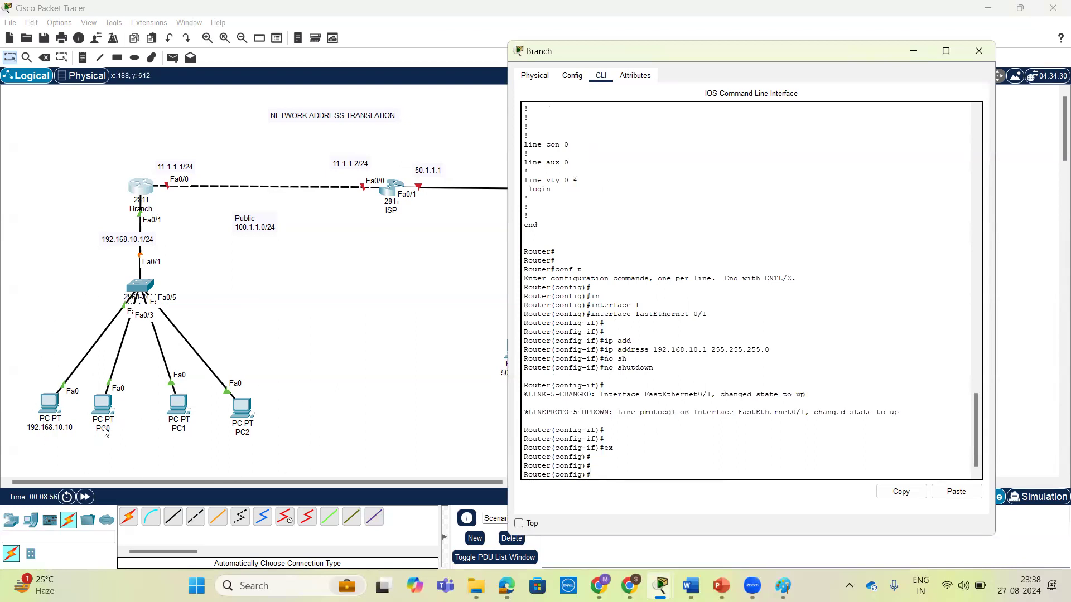
Open the IP configuration of the PC labelled 192.168.10.10, with IPv4 addressing on Static.
{"action": "left_click", "coordinate": [49, 404]}
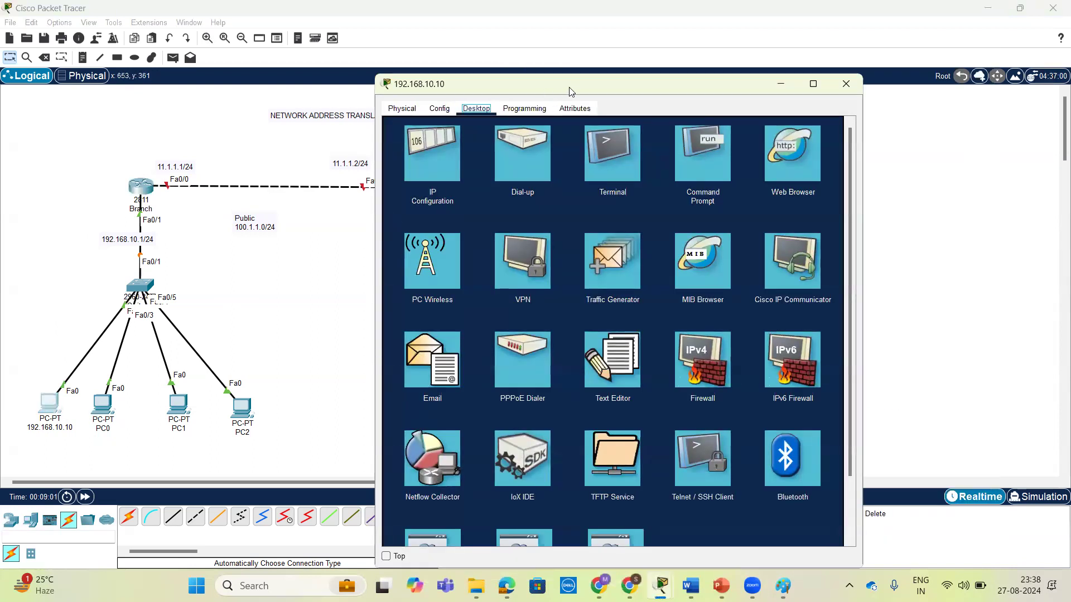
{"action": "left_click_drag", "start_coordinate": [677, 83], "coordinate": [730, 72]}
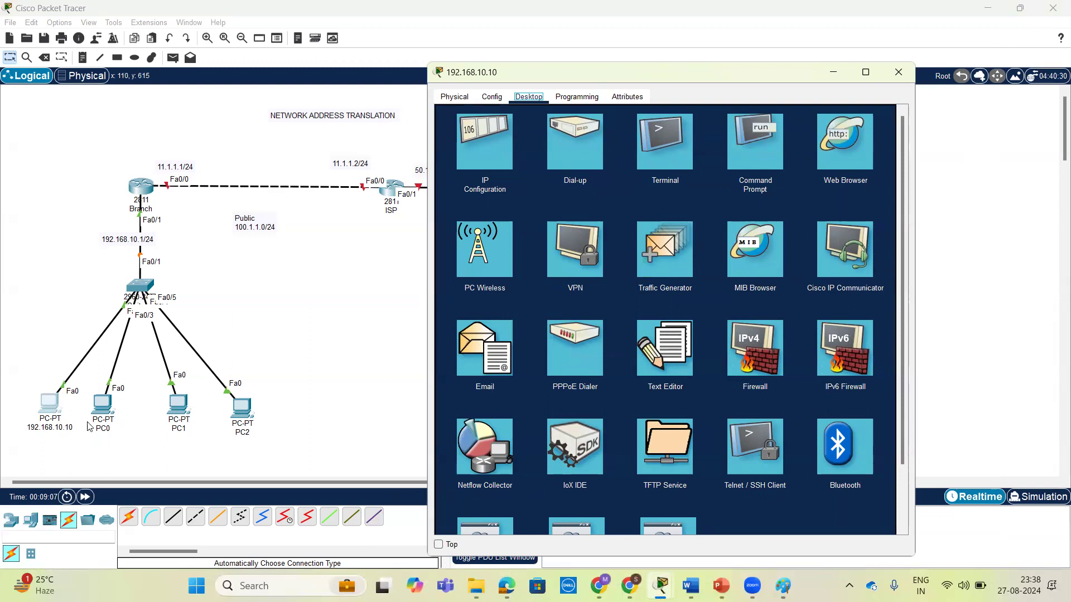
{"action": "left_click", "coordinate": [504, 158]}
{"action": "left_click", "coordinate": [601, 163]}
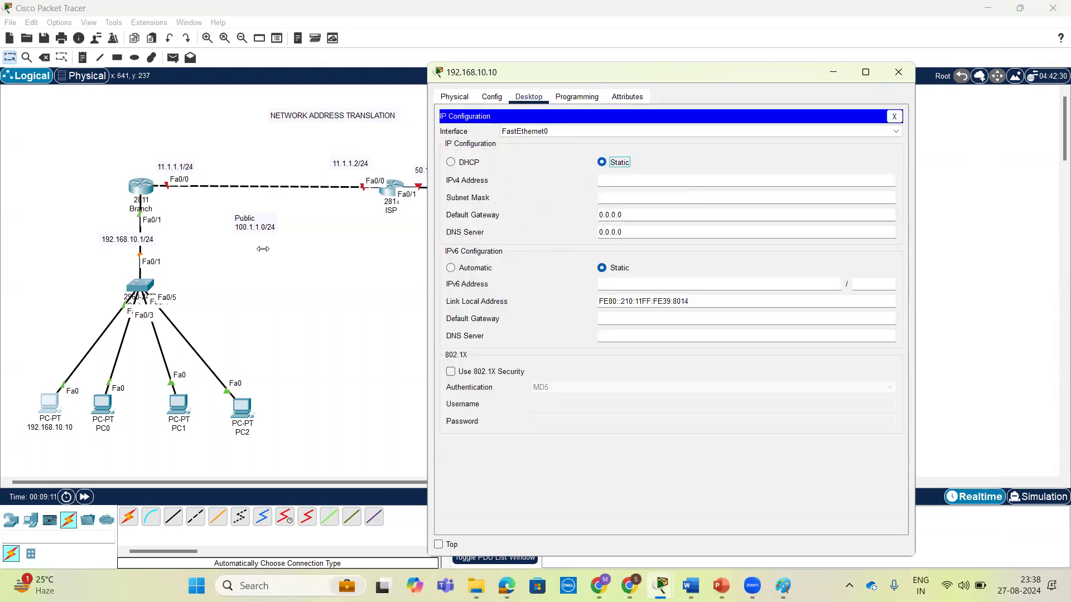
Open the command line of the LAN switch below the Branch router and enter privileged EXEC mode.
{"action": "left_click", "coordinate": [137, 285]}
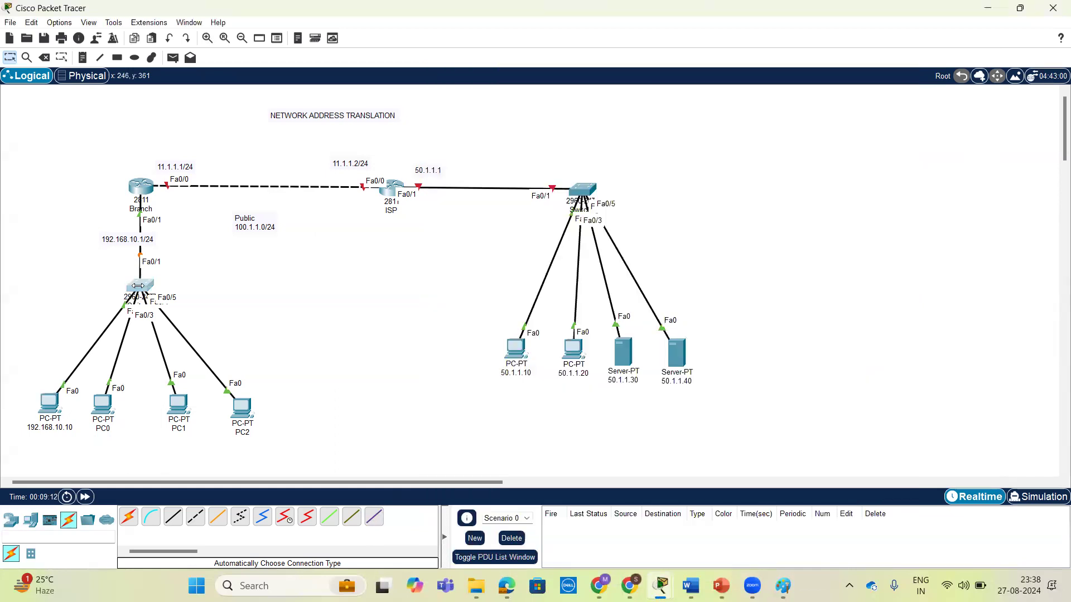
{"action": "left_click", "coordinate": [468, 108]}
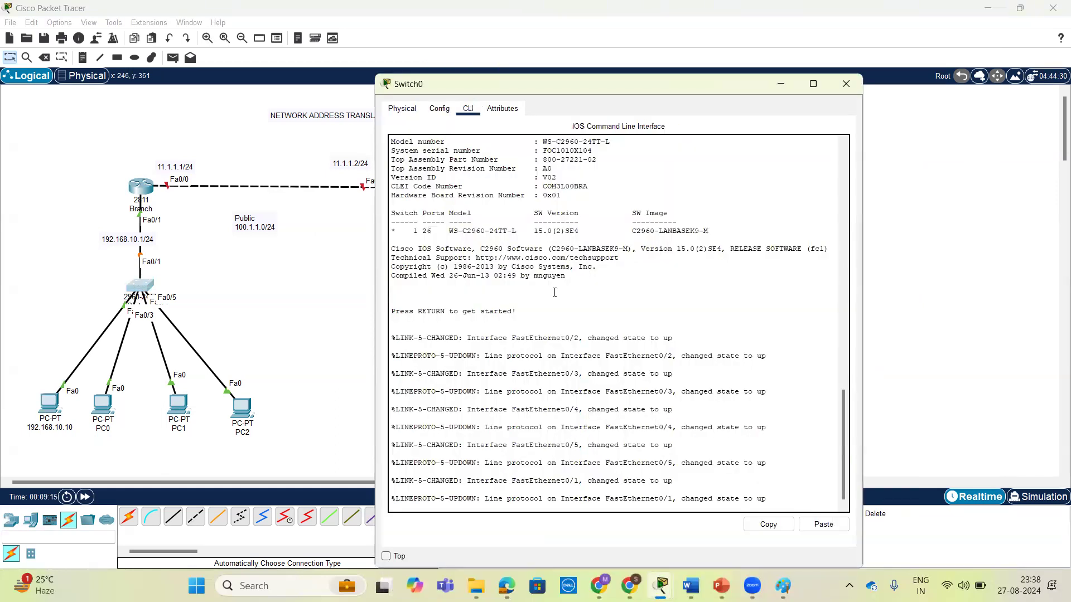
{"action": "key", "text": "Return"}
{"action": "key", "text": "Return"}
{"action": "key", "text": "Return"}
{"action": "type", "text": "en"}
{"action": "key", "text": "Return"}
Run show spanning-tree on the LAN switch and examine the Fa0/1 port's state.
{"action": "key", "text": "Return"}
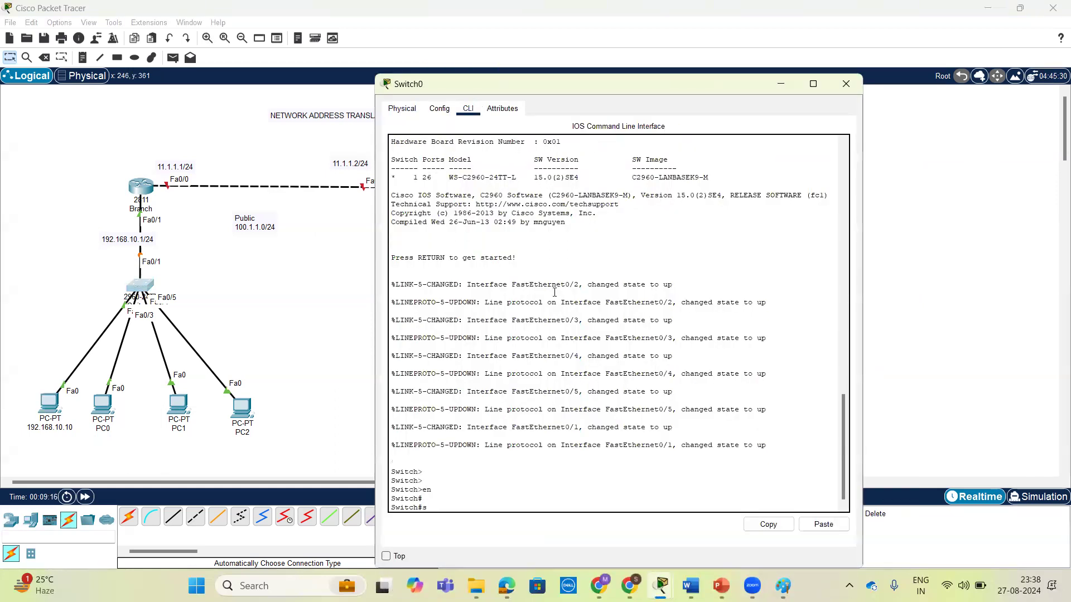
{"action": "type", "text": "sh"}
{"action": "key", "text": "Tab"}
{"action": "type", "text": "sp"}
{"action": "key", "text": "Tab"}
{"action": "key", "text": "Return"}
{"action": "key", "text": "Return"}
{"action": "key", "text": "Return"}
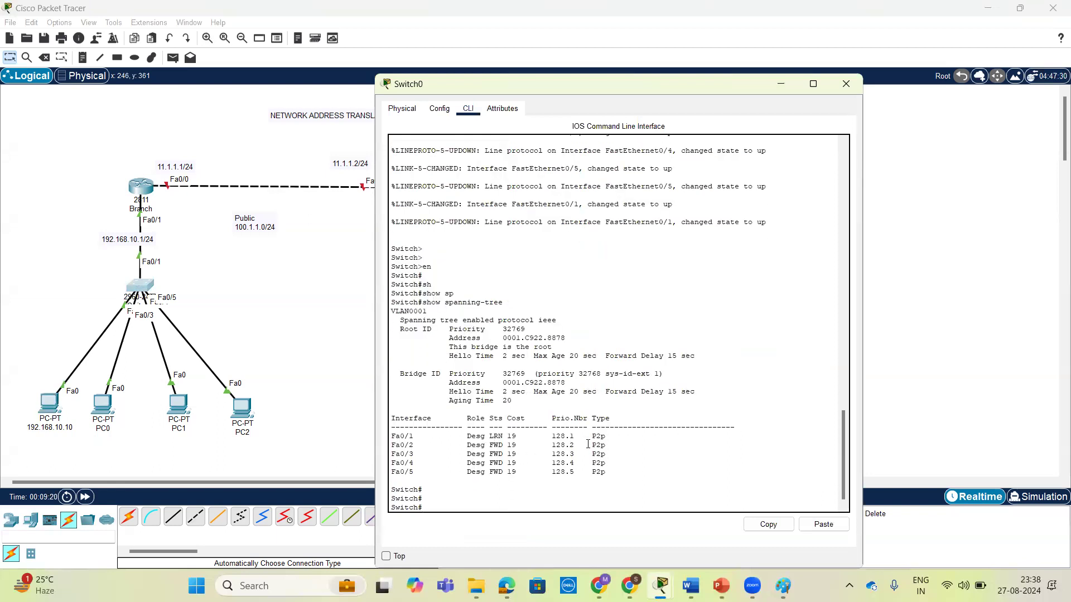
{"action": "left_click_drag", "start_coordinate": [605, 436], "coordinate": [391, 436]}
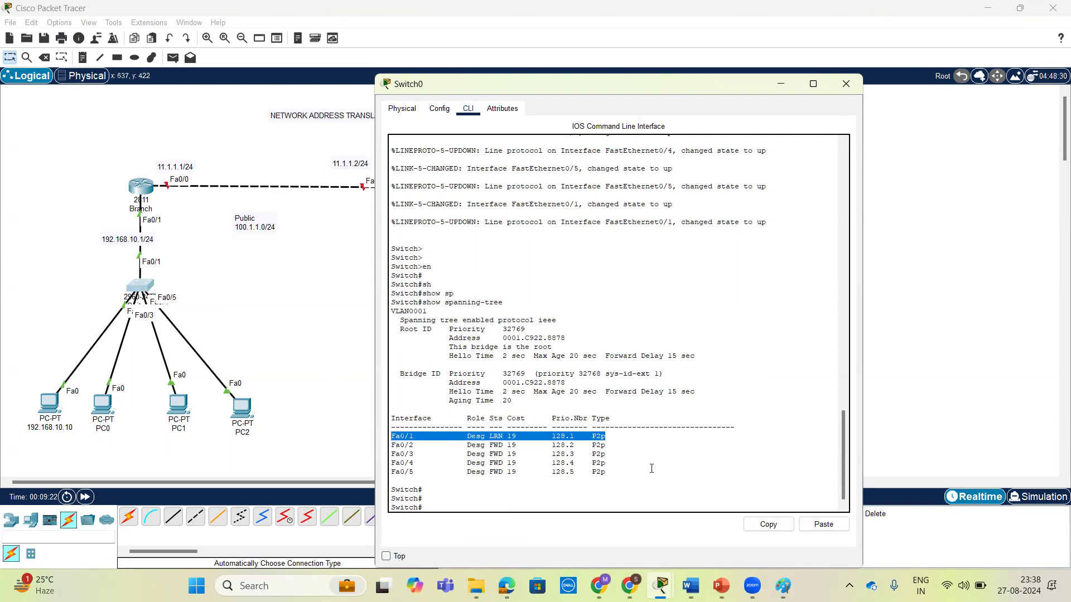
Repeat show spanning-tree on the LAN switch to recheck the Fa0/1 port's state.
{"action": "key", "text": "Return"}
{"action": "key", "text": "Up"}
{"action": "key", "text": "Return"}
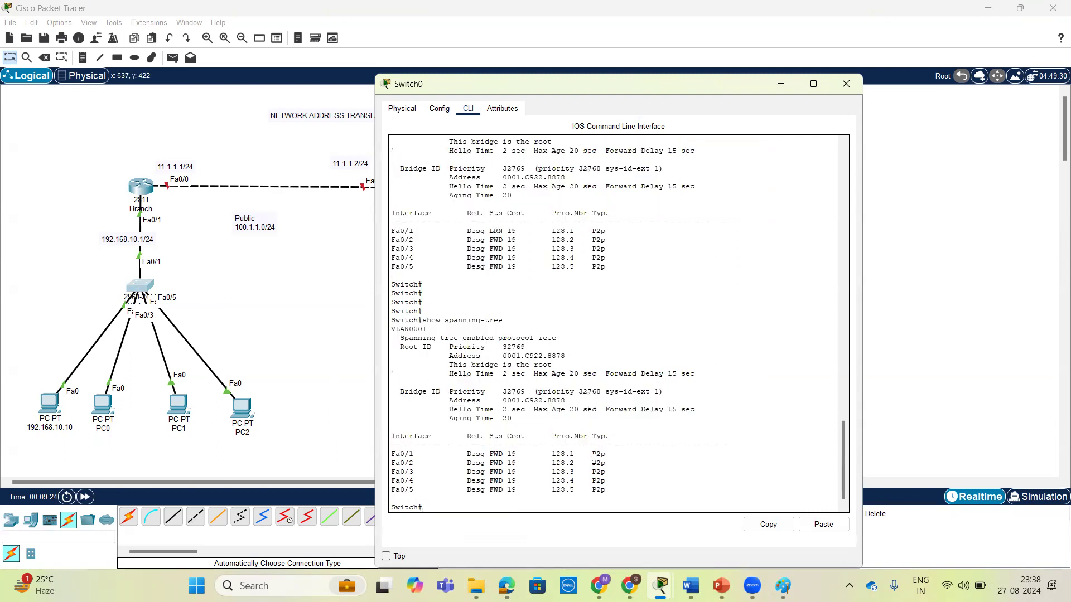
Close the switch window and set the PC labelled 192.168.10.10 to obtain its IPv4 address by DHCP.
{"action": "left_click", "coordinate": [846, 83]}
{"action": "left_click", "coordinate": [49, 402]}
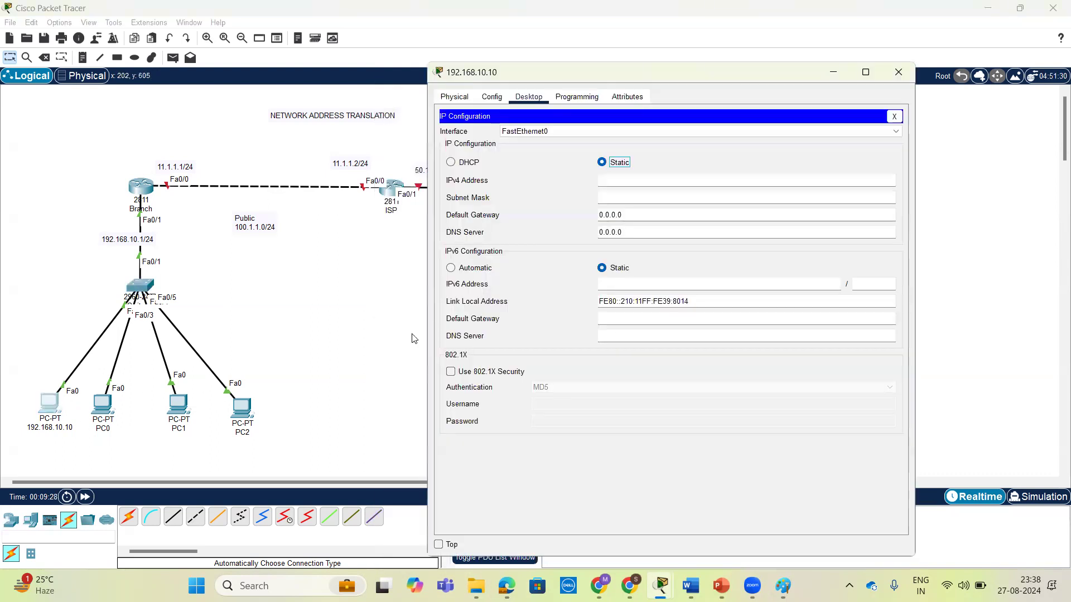
{"action": "left_click", "coordinate": [450, 163]}
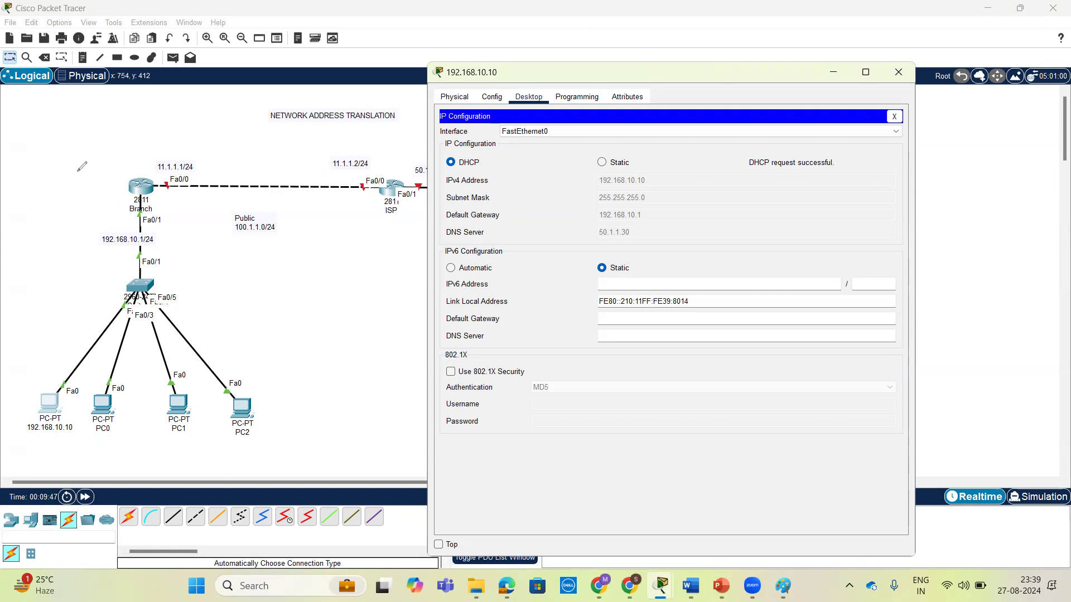
{"action": "mouse_move", "coordinate": [72, 156]}
{"action": "left_mouse_down"}
{"action": "mouse_move", "coordinate": [76, 170]}
{"action": "mouse_move", "coordinate": [113, 131]}
{"action": "mouse_move", "coordinate": [135, 174]}
{"action": "mouse_move", "coordinate": [162, 145]}
{"action": "left_mouse_up"}
{"action": "left_click_drag", "start_coordinate": [59, 440], "coordinate": [80, 444]}
{"action": "left_click", "coordinate": [58, 428]}
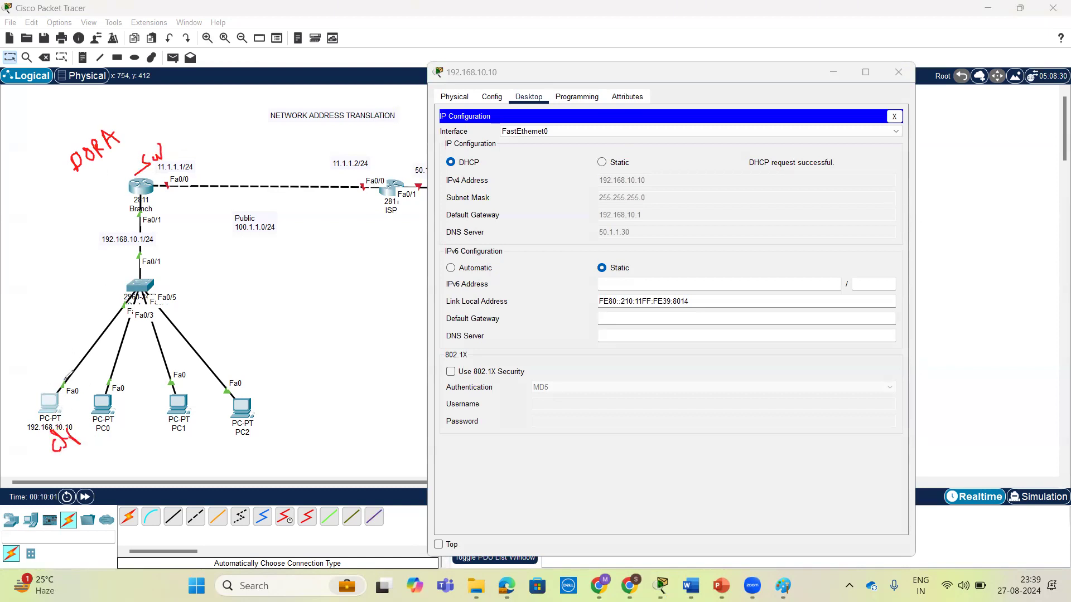
{"action": "mouse_move", "coordinate": [52, 380]}
{"action": "left_mouse_down"}
{"action": "mouse_move", "coordinate": [76, 329]}
{"action": "mouse_move", "coordinate": [103, 200]}
{"action": "mouse_move", "coordinate": [143, 262]}
{"action": "mouse_move", "coordinate": [75, 391]}
{"action": "mouse_move", "coordinate": [85, 385]}
{"action": "left_mouse_up"}
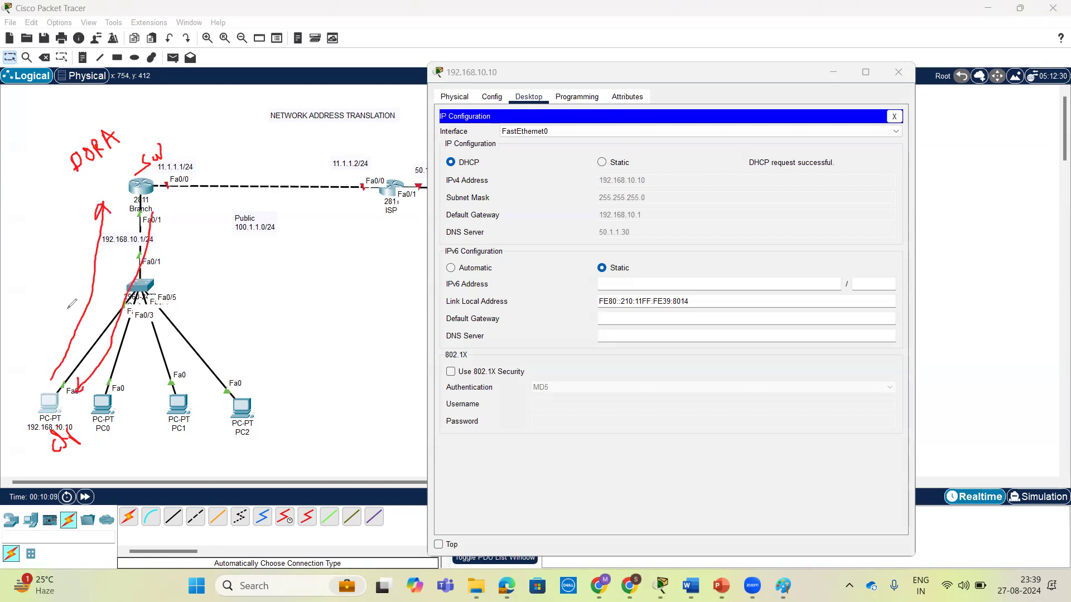
{"action": "mouse_move", "coordinate": [64, 284]}
{"action": "left_mouse_down"}
{"action": "mouse_move", "coordinate": [72, 303]}
{"action": "mouse_move", "coordinate": [68, 282]}
{"action": "left_mouse_up"}
{"action": "left_click_drag", "start_coordinate": [104, 309], "coordinate": [100, 304]}
{"action": "mouse_move", "coordinate": [85, 418]}
{"action": "left_mouse_down"}
{"action": "mouse_move", "coordinate": [134, 362]}
{"action": "mouse_move", "coordinate": [171, 193]}
{"action": "mouse_move", "coordinate": [184, 210]}
{"action": "left_mouse_up"}
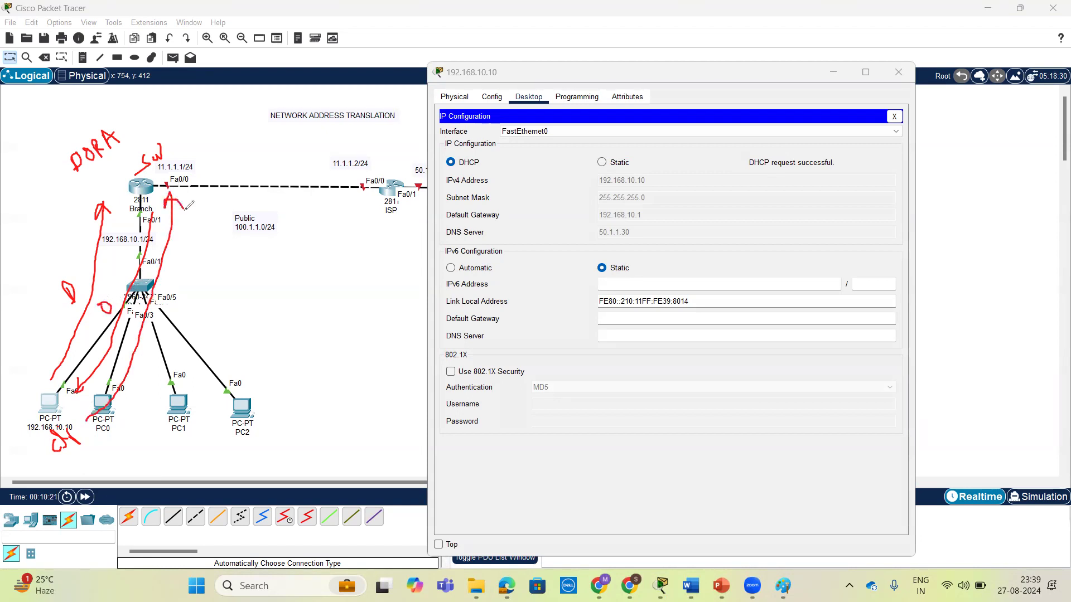
{"action": "mouse_move", "coordinate": [161, 290]}
{"action": "left_mouse_down"}
{"action": "mouse_move", "coordinate": [159, 280]}
{"action": "mouse_move", "coordinate": [182, 283]}
{"action": "left_mouse_up"}
{"action": "mouse_move", "coordinate": [195, 207]}
{"action": "left_mouse_down"}
{"action": "mouse_move", "coordinate": [146, 394]}
{"action": "mouse_move", "coordinate": [92, 429]}
{"action": "mouse_move", "coordinate": [104, 429]}
{"action": "left_mouse_up"}
{"action": "mouse_move", "coordinate": [202, 331]}
{"action": "left_mouse_down"}
{"action": "mouse_move", "coordinate": [208, 315]}
{"action": "mouse_move", "coordinate": [210, 340]}
{"action": "mouse_move", "coordinate": [222, 323]}
{"action": "mouse_move", "coordinate": [207, 330]}
{"action": "left_mouse_up"}
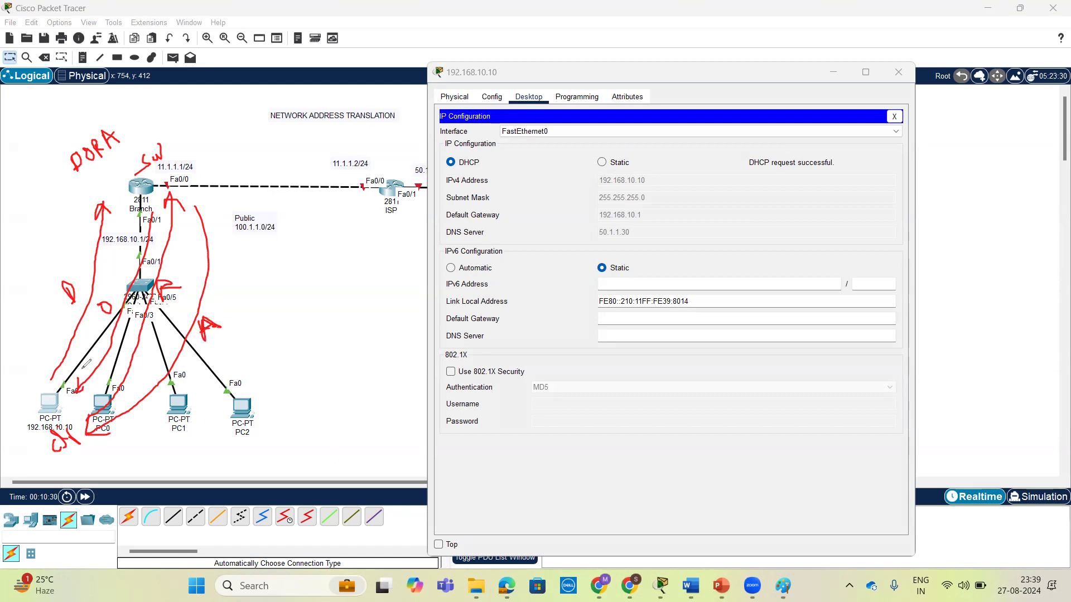
{"action": "mouse_move", "coordinate": [97, 182]}
{"action": "left_mouse_down"}
{"action": "mouse_move", "coordinate": [140, 139]}
{"action": "mouse_move", "coordinate": [72, 131]}
{"action": "mouse_move", "coordinate": [96, 174]}
{"action": "left_mouse_up"}
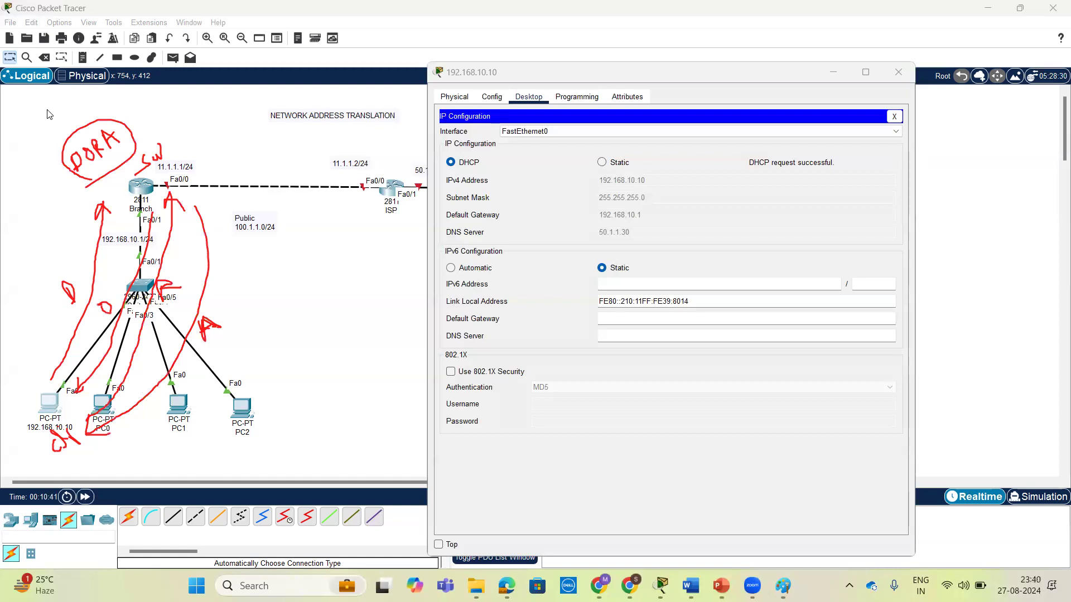
Close the first PC's window and set PC0 to obtain its IPv4 configuration by DHCP.
{"action": "left_click", "coordinate": [888, 74]}
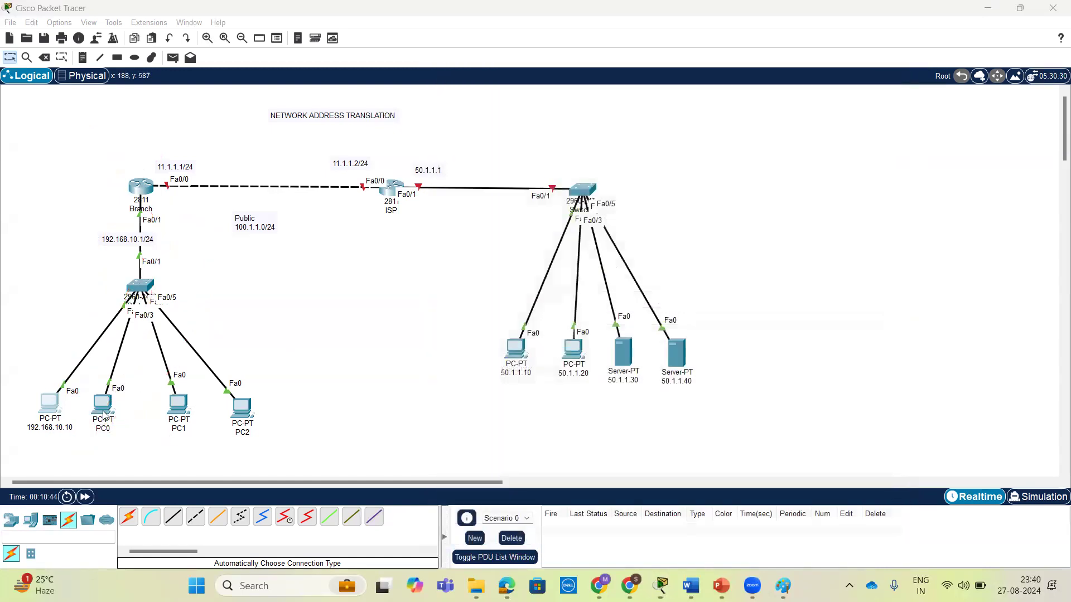
{"action": "left_click", "coordinate": [101, 405]}
{"action": "left_click", "coordinate": [486, 112]}
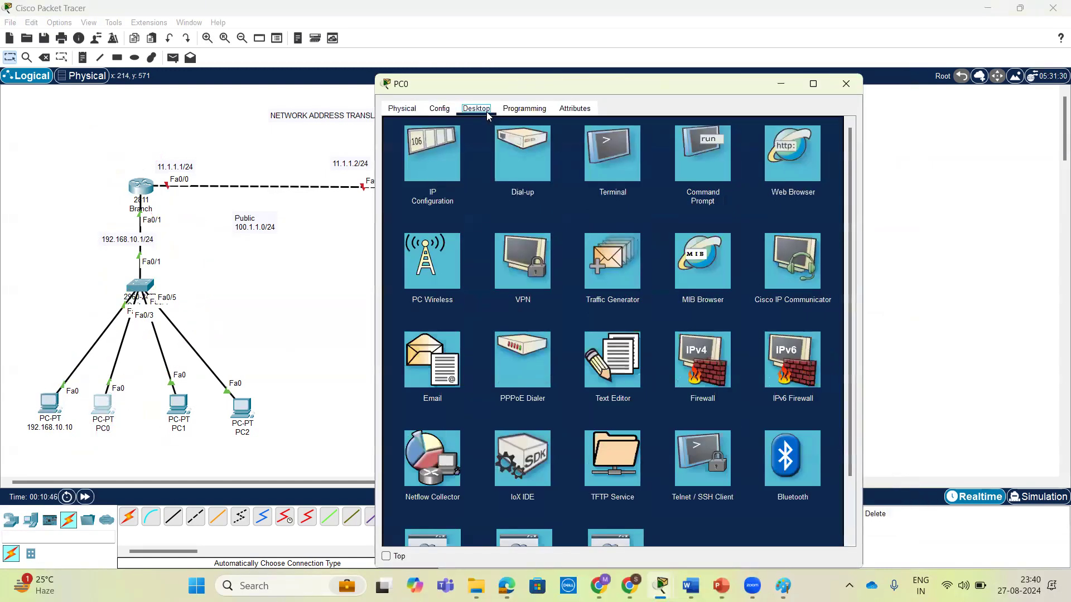
{"action": "left_click", "coordinate": [440, 163]}
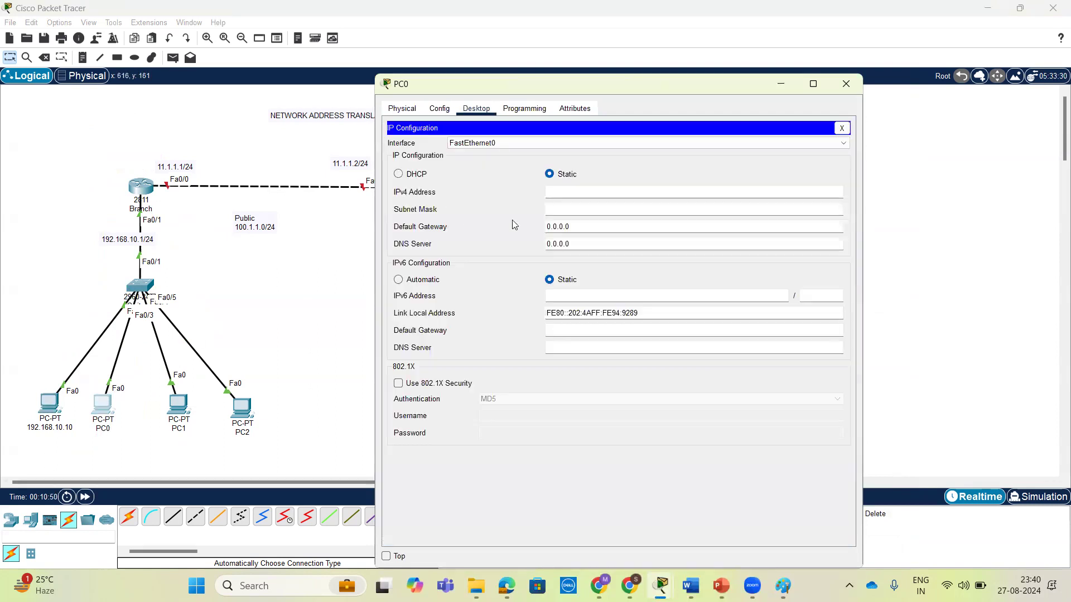
{"action": "left_click", "coordinate": [399, 174]}
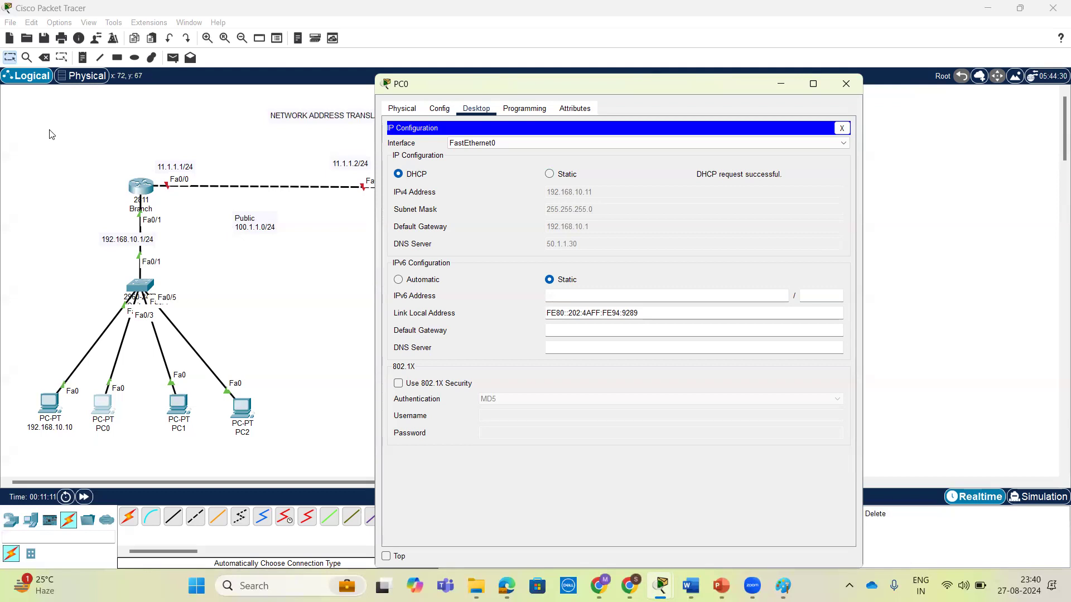
{"action": "left_click_drag", "start_coordinate": [513, 211], "coordinate": [530, 216]}
{"action": "mouse_move", "coordinate": [524, 200]}
{"action": "left_mouse_down"}
{"action": "mouse_move", "coordinate": [554, 211]}
{"action": "mouse_move", "coordinate": [595, 194]}
{"action": "mouse_move", "coordinate": [585, 186]}
{"action": "mouse_move", "coordinate": [622, 182]}
{"action": "left_mouse_up"}
{"action": "left_click", "coordinate": [568, 198]}
{"action": "left_click", "coordinate": [602, 188]}
{"action": "mouse_move", "coordinate": [542, 237]}
{"action": "left_mouse_down"}
{"action": "mouse_move", "coordinate": [634, 180]}
{"action": "mouse_move", "coordinate": [502, 199]}
{"action": "mouse_move", "coordinate": [548, 230]}
{"action": "left_mouse_up"}
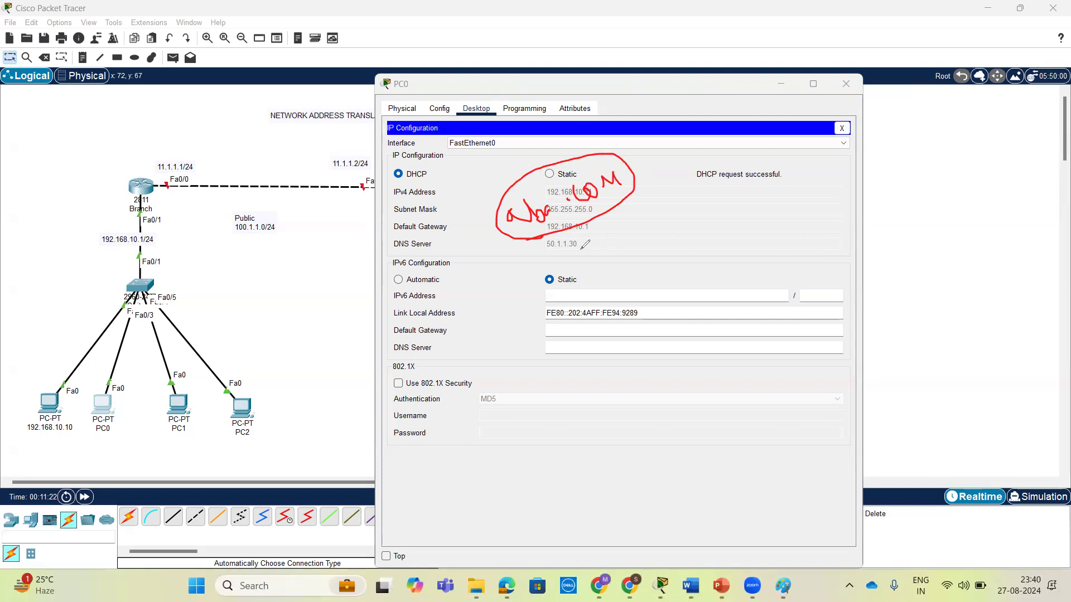
{"action": "left_click_drag", "start_coordinate": [607, 207], "coordinate": [632, 244]}
{"action": "mouse_move", "coordinate": [399, 257]}
{"action": "left_mouse_down"}
{"action": "mouse_move", "coordinate": [441, 241]}
{"action": "mouse_move", "coordinate": [399, 233]}
{"action": "mouse_move", "coordinate": [402, 254]}
{"action": "left_mouse_up"}
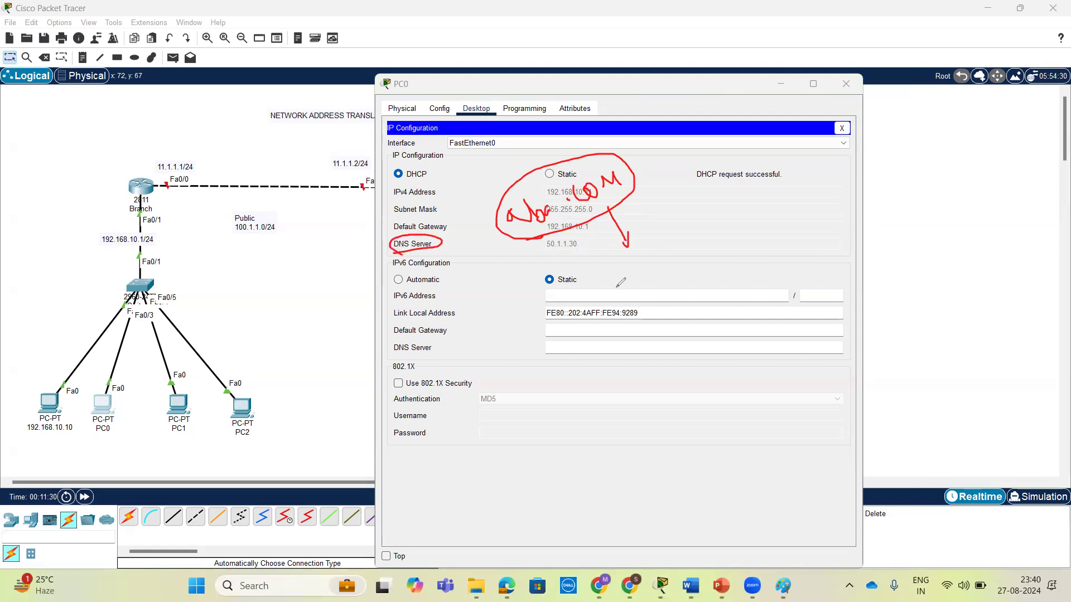
{"action": "mouse_move", "coordinate": [608, 283]}
{"action": "left_mouse_down"}
{"action": "mouse_move", "coordinate": [625, 272]}
{"action": "mouse_move", "coordinate": [629, 290]}
{"action": "left_mouse_up"}
{"action": "left_click_drag", "start_coordinate": [621, 296], "coordinate": [639, 288]}
{"action": "mouse_move", "coordinate": [643, 269]}
{"action": "left_mouse_down"}
{"action": "mouse_move", "coordinate": [648, 285]}
{"action": "mouse_move", "coordinate": [643, 269]}
{"action": "left_mouse_up"}
{"action": "mouse_move", "coordinate": [645, 207]}
{"action": "left_mouse_down"}
{"action": "mouse_move", "coordinate": [660, 244]}
{"action": "mouse_move", "coordinate": [641, 207]}
{"action": "mouse_move", "coordinate": [655, 213]}
{"action": "left_mouse_up"}
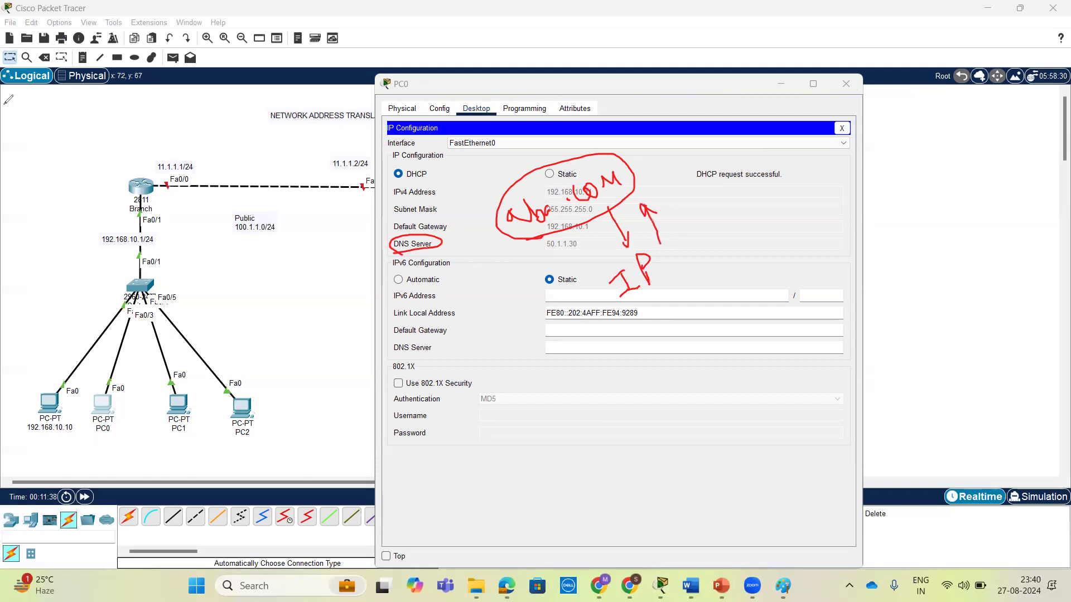
Set PC1 to obtain its IPv4 configuration by DHCP and close its window.
{"action": "left_click", "coordinate": [847, 84]}
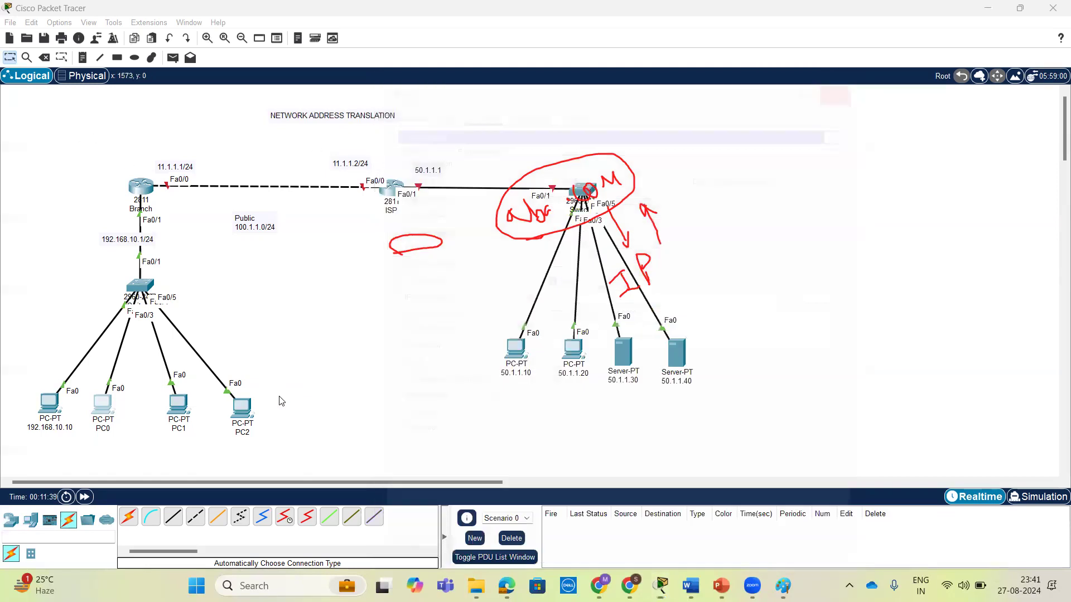
{"action": "left_click", "coordinate": [186, 403]}
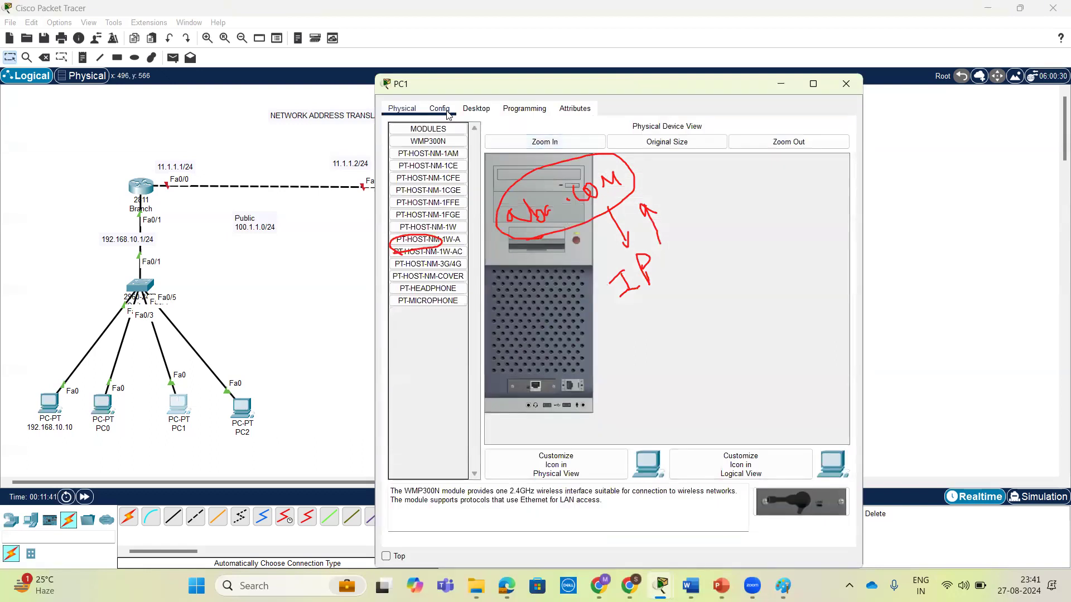
{"action": "left_click", "coordinate": [478, 109]}
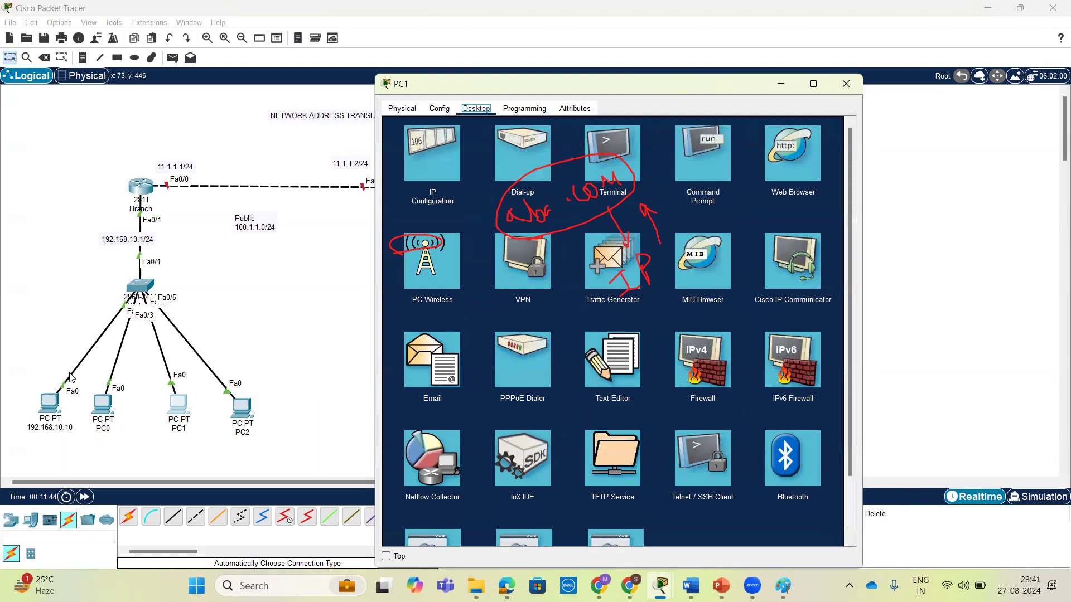
{"action": "left_click", "coordinate": [428, 169]}
{"action": "left_click", "coordinate": [398, 174]}
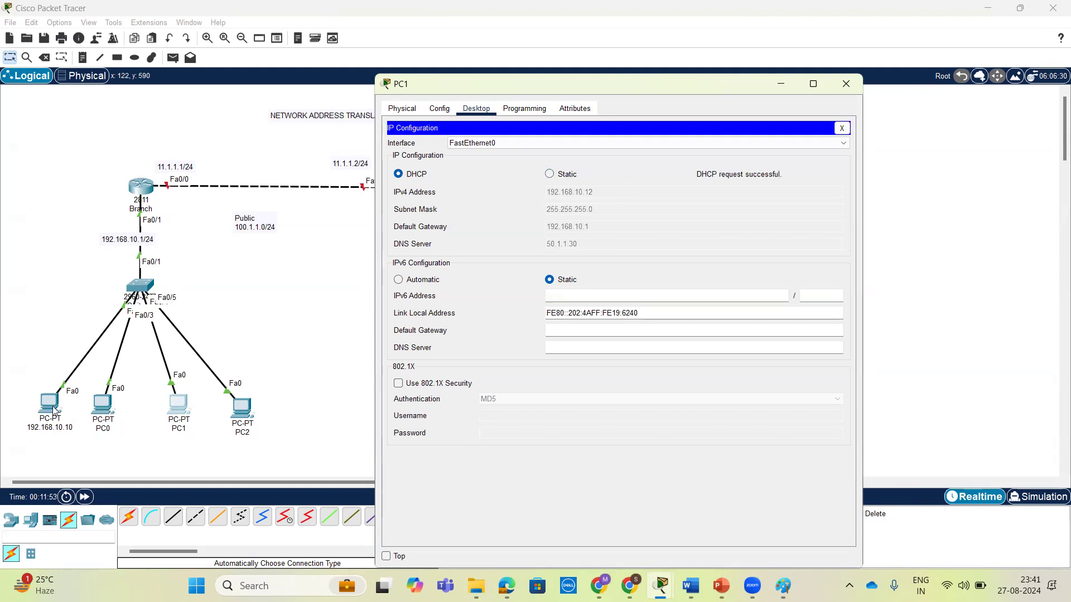
{"action": "left_click", "coordinate": [846, 83]}
Set PC2 to obtain its IPv4 configuration by DHCP and close its window.
{"action": "left_click", "coordinate": [233, 412]}
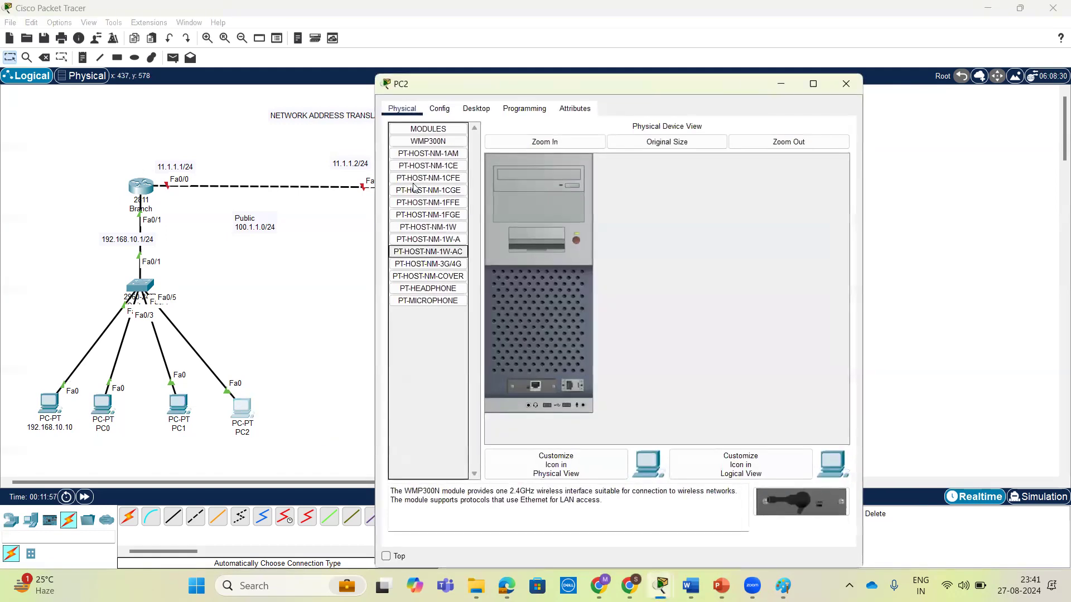
{"action": "left_click", "coordinate": [476, 108]}
{"action": "left_click", "coordinate": [433, 155]}
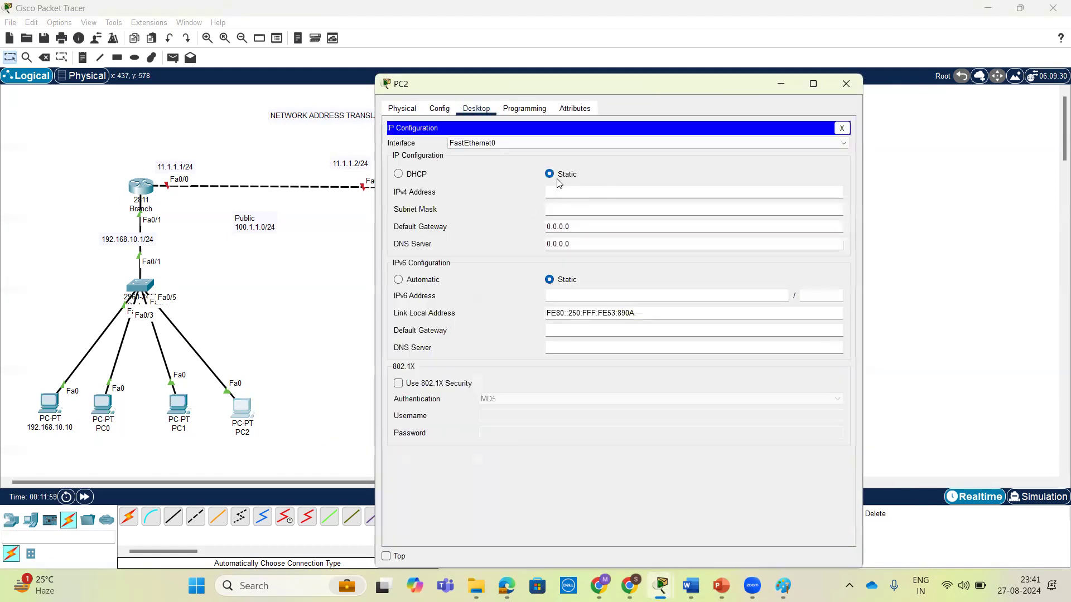
{"action": "left_click", "coordinate": [398, 175]}
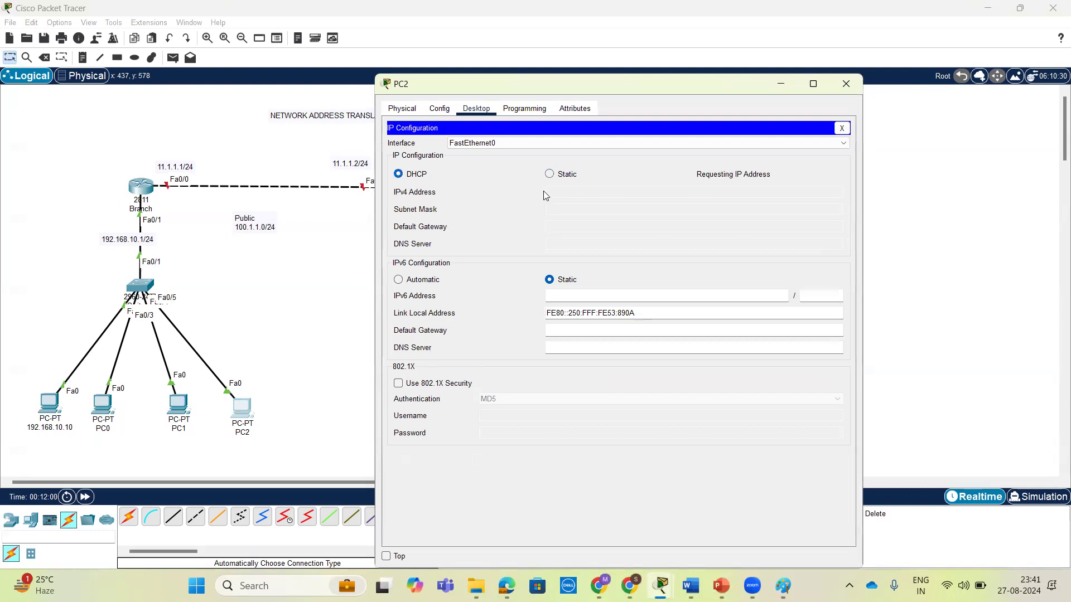
{"action": "left_click", "coordinate": [842, 84]}
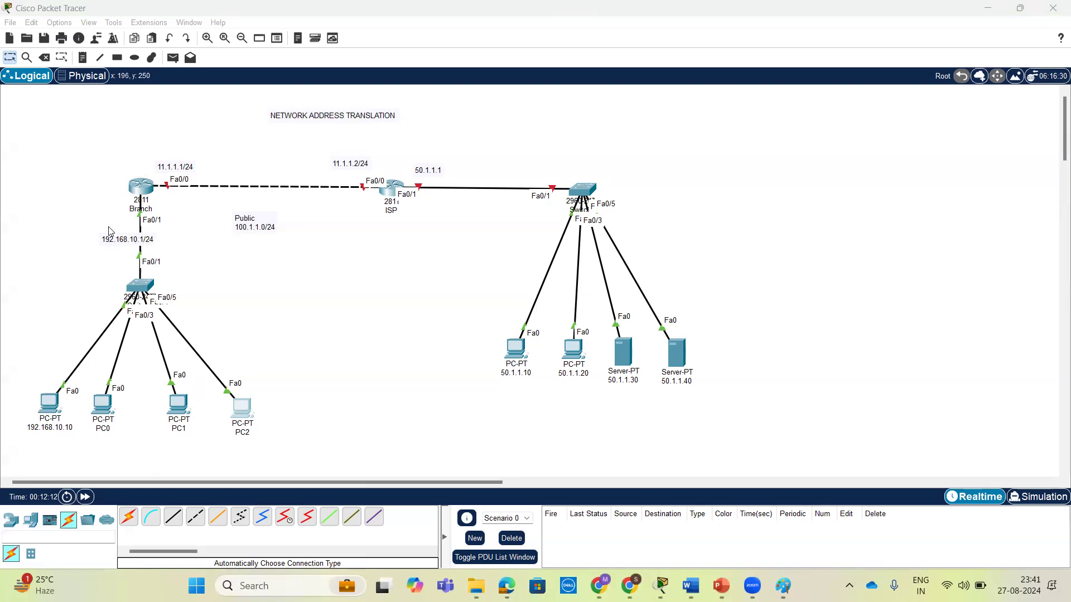
Reopen the Branch router's command line and examine the lan DHCP pool's name and network statement in the running configuration.
{"action": "left_click", "coordinate": [142, 189]}
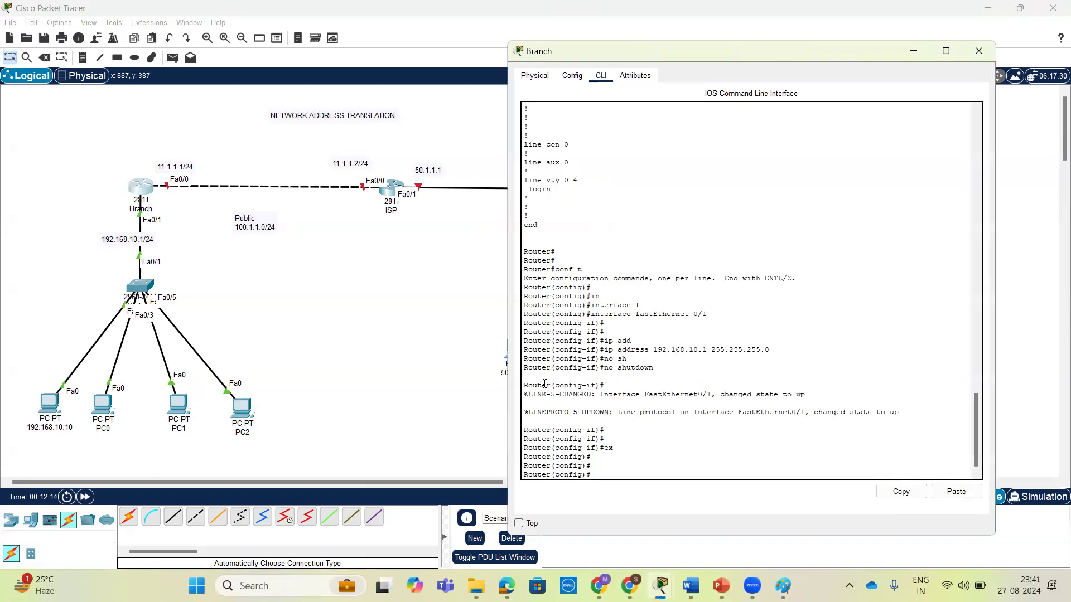
{"action": "scroll", "coordinate": [544, 383], "scroll_direction": "up", "scroll_amount": 20}
{"action": "scroll", "coordinate": [624, 371], "scroll_direction": "down", "scroll_amount": 3}
{"action": "left_click_drag", "start_coordinate": [596, 296], "coordinate": [525, 296]}
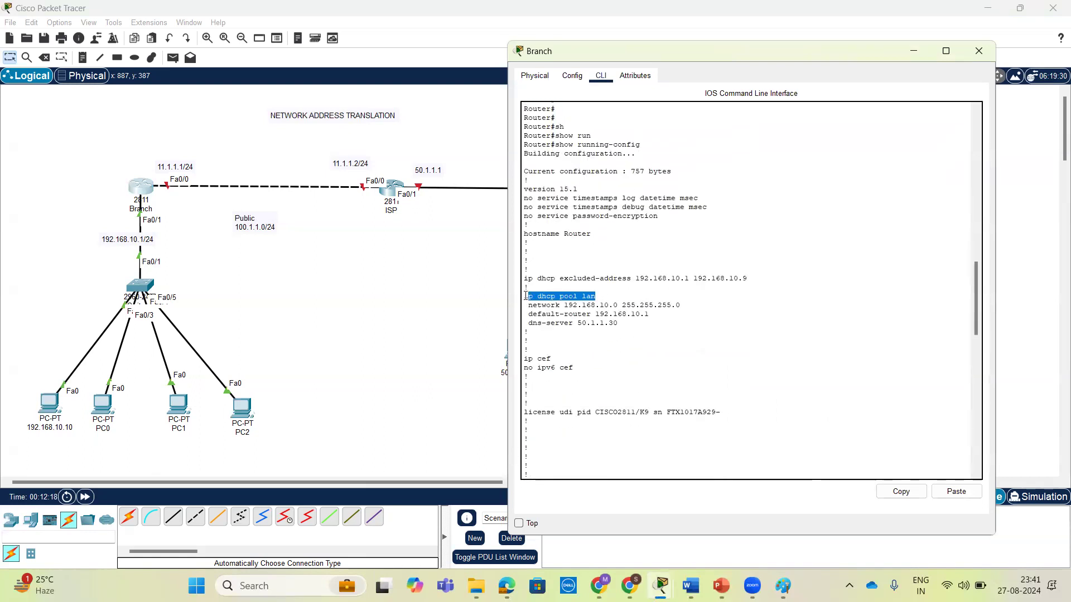
{"action": "left_click_drag", "start_coordinate": [596, 296], "coordinate": [580, 297]}
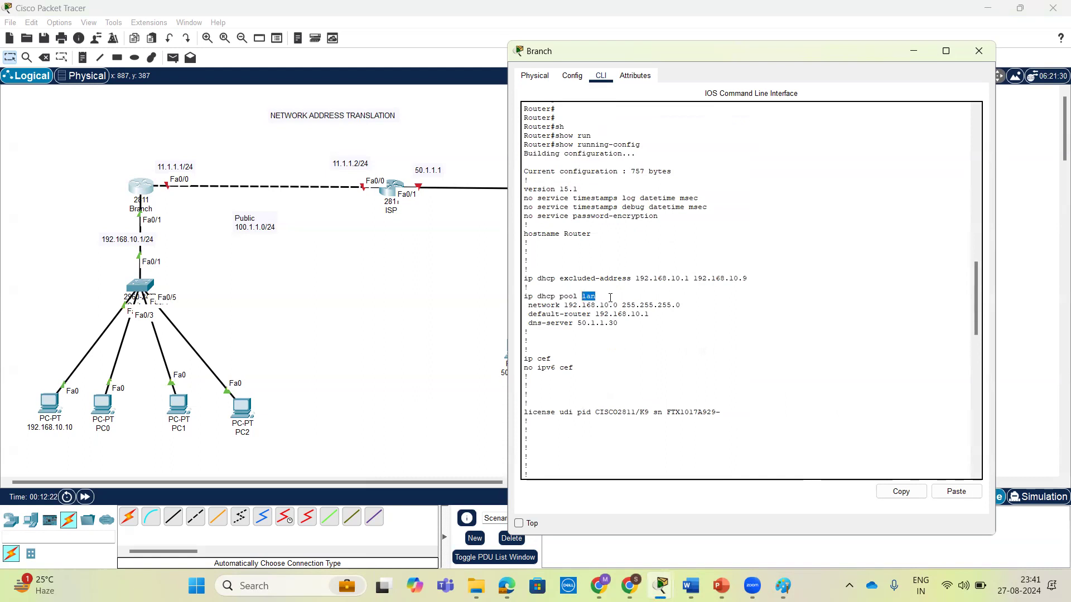
{"action": "left_click", "coordinate": [668, 324]}
{"action": "left_click_drag", "start_coordinate": [526, 305], "coordinate": [689, 306]}
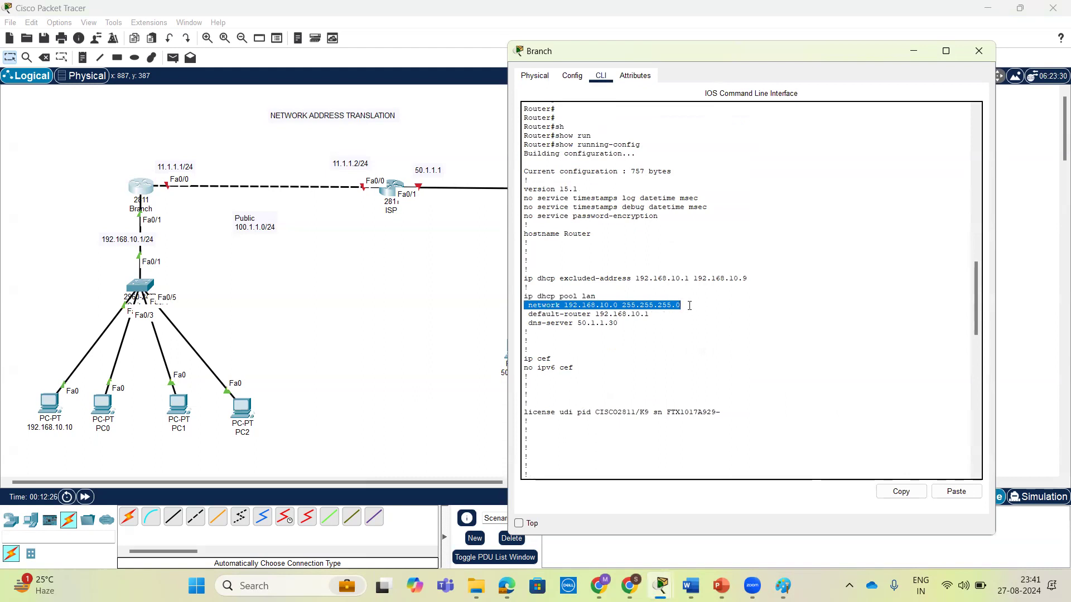
Examine the excluded DHCP address range and the lan pool's DNS server in the running configuration, then return to the topology.
{"action": "left_click", "coordinate": [678, 314]}
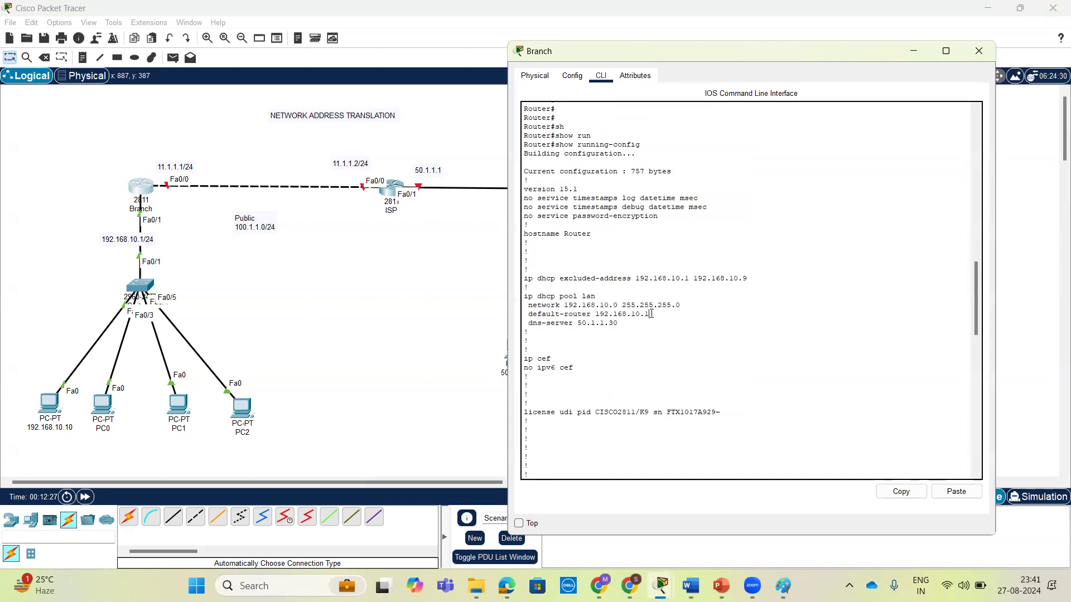
{"action": "left_click_drag", "start_coordinate": [525, 275], "coordinate": [747, 278]}
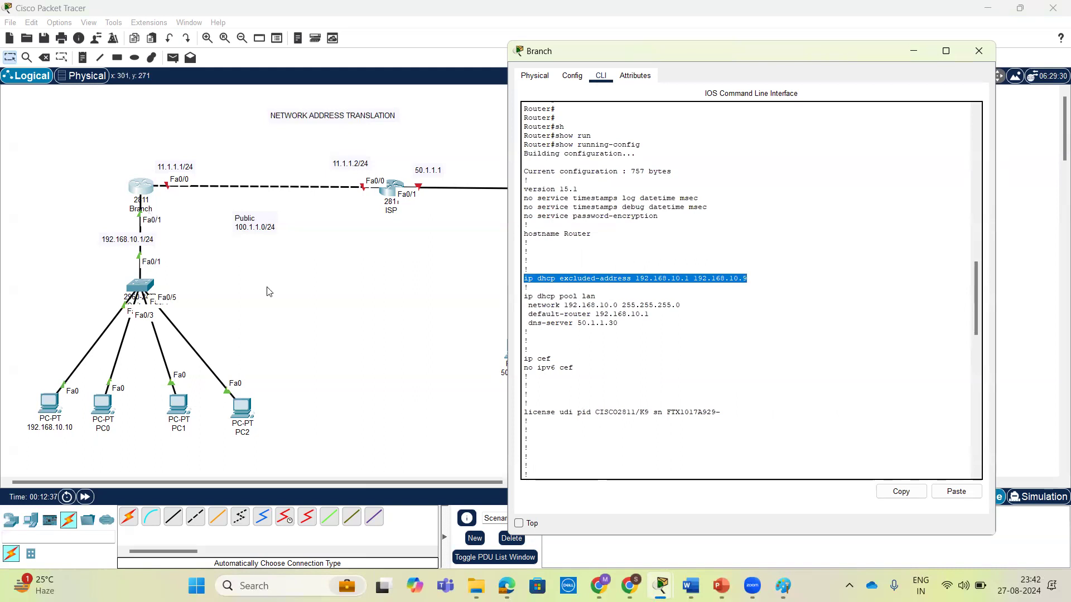
{"action": "left_click_drag", "start_coordinate": [676, 328], "coordinate": [522, 328]}
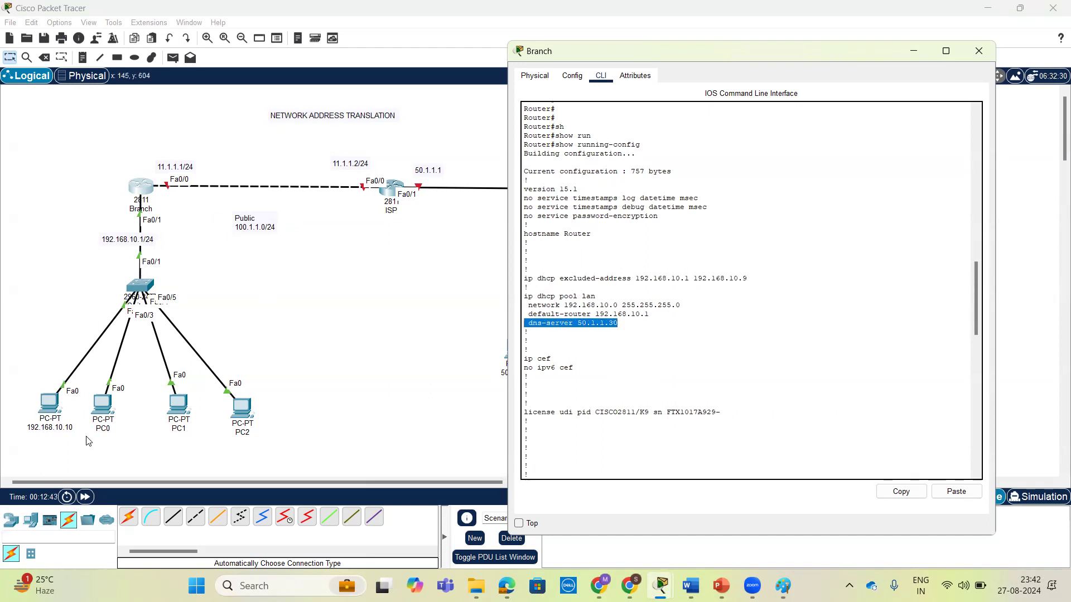
{"action": "left_click", "coordinate": [118, 166]}
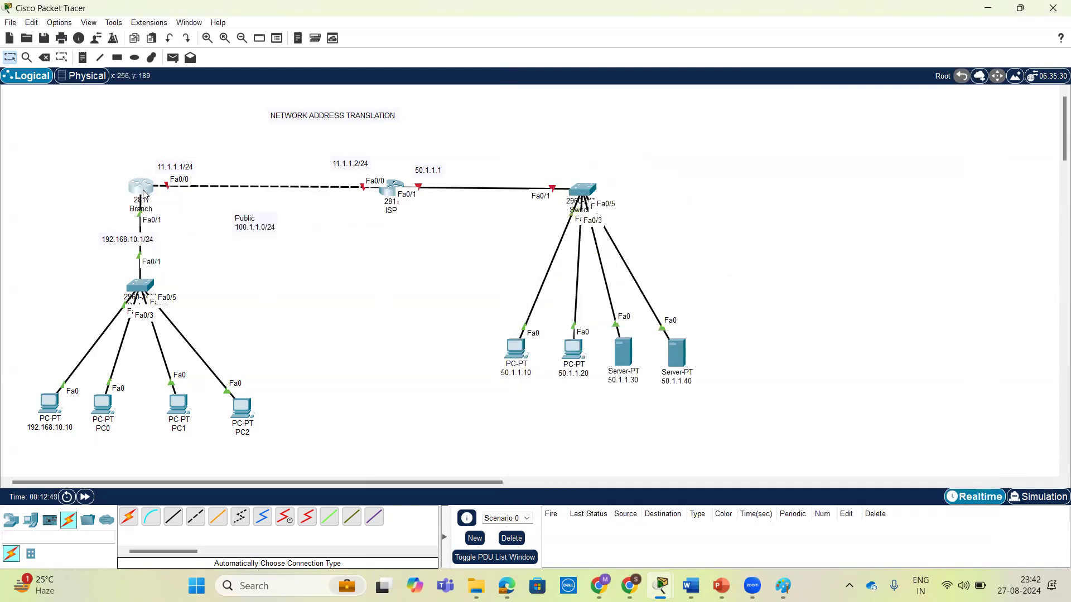
Reopen the Branch router's command line and enter interface configuration for FastEthernet 0/0.
{"action": "left_click", "coordinate": [146, 194]}
{"action": "left_click", "coordinate": [629, 260]}
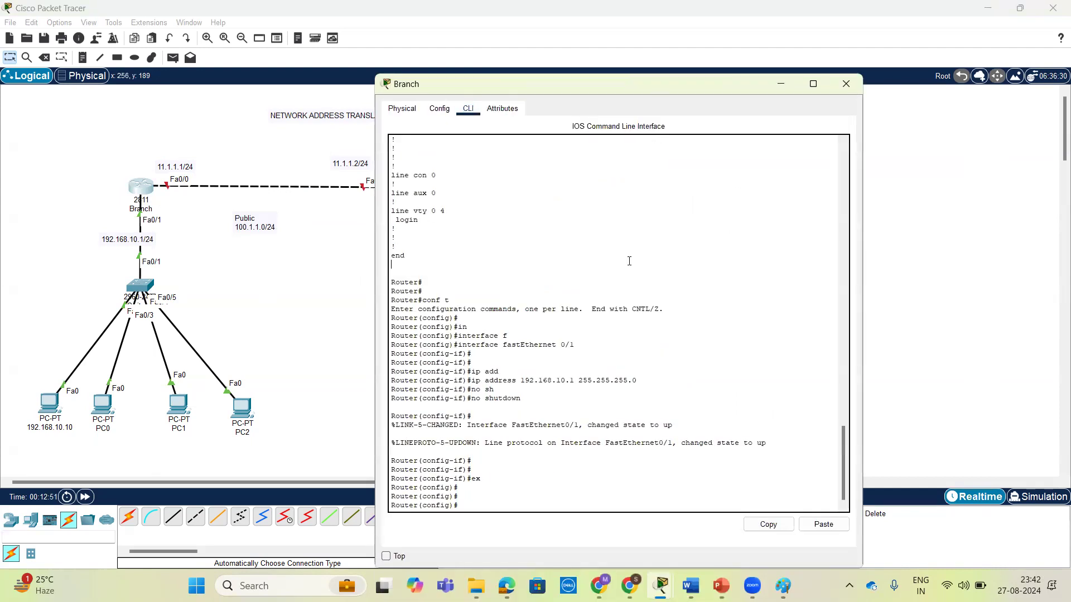
{"action": "key", "text": "Return"}
{"action": "key", "text": "Return"}
{"action": "key", "text": "Return"}
{"action": "type", "text": "in"}
{"action": "key", "text": "Tab"}
{"action": "type", "text": "f"}
{"action": "key", "text": "Tab"}
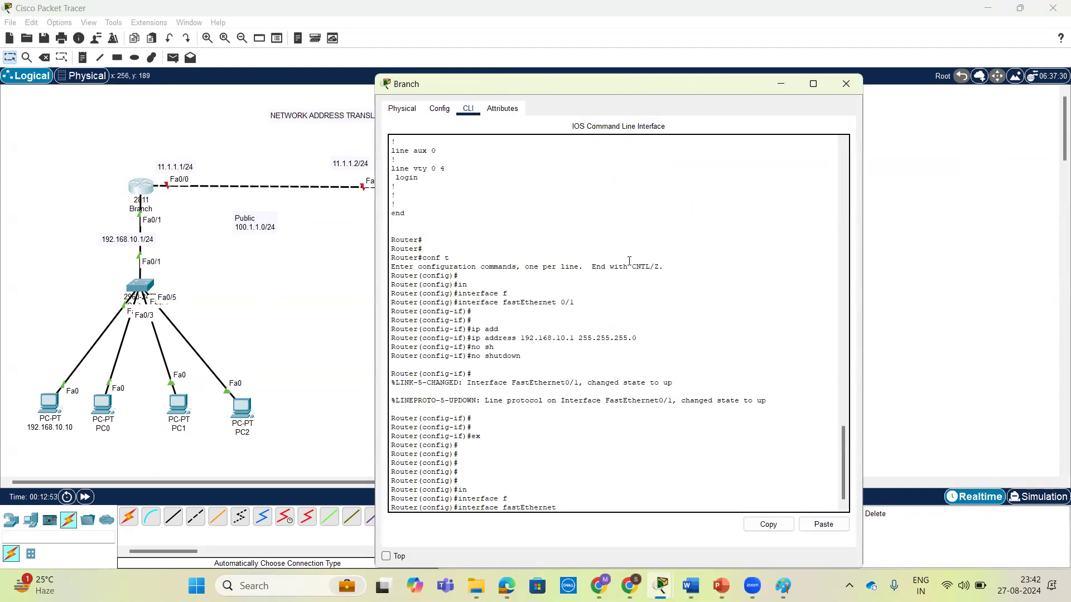
{"action": "type", "text": "0/0"}
{"action": "key", "text": "Return"}
{"action": "key", "text": "Return"}
{"action": "key", "text": "Return"}
Assign IP address 11.1.1.1 with mask 255.255.255.0 to the Branch router's FastEthernet 0/0.
{"action": "type", "text": "ip add"}
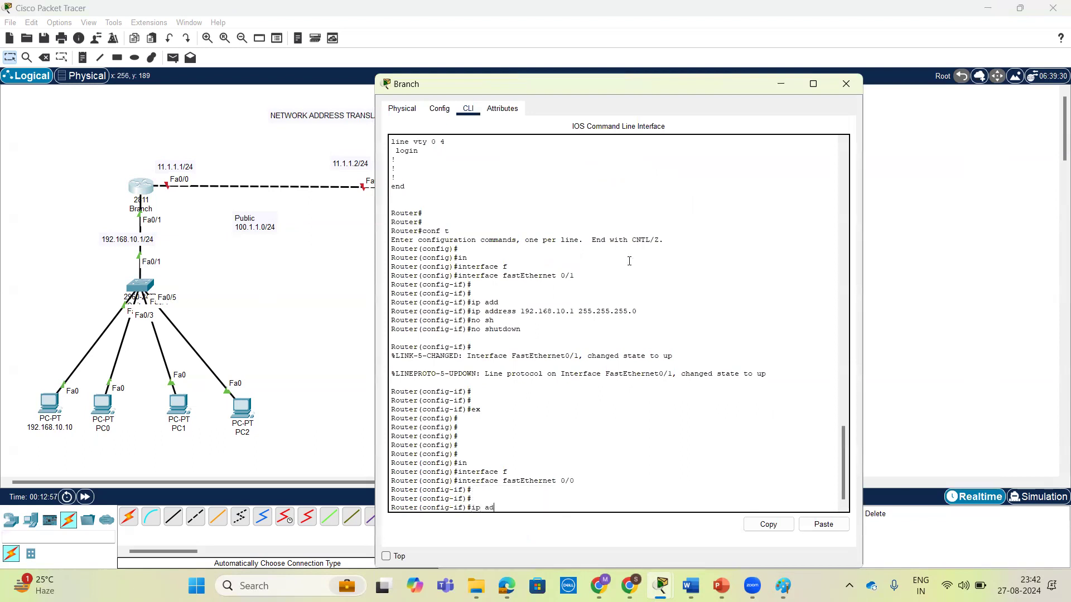
{"action": "key", "text": "Tab"}
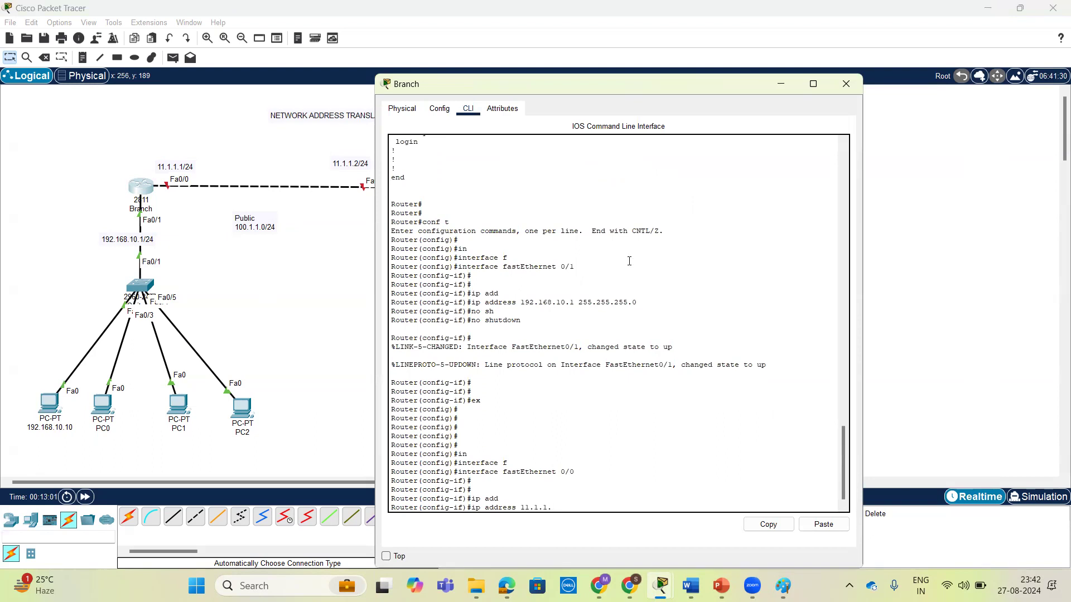
{"action": "type", "text": "11.1.1.1 255.255.255.0"}
{"action": "key", "text": "Return"}
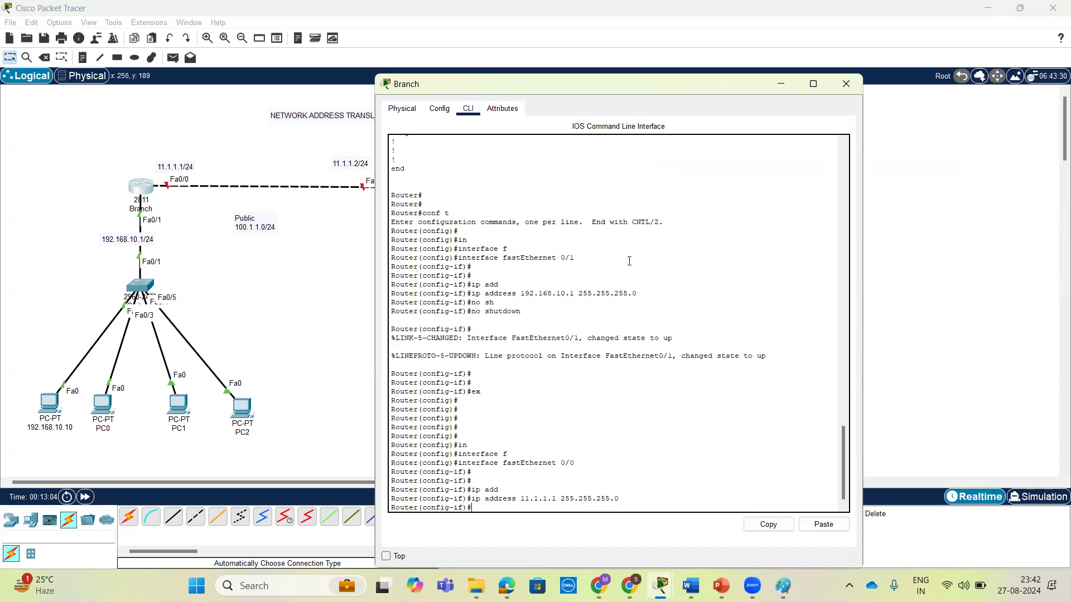
Enable the Branch router's FastEthernet 0/0 with no shutdown and close the router's window.
{"action": "type", "text": "no sh"}
{"action": "key", "text": "Tab"}
{"action": "key", "text": "Return"}
{"action": "key", "text": "Return"}
{"action": "key", "text": "Return"}
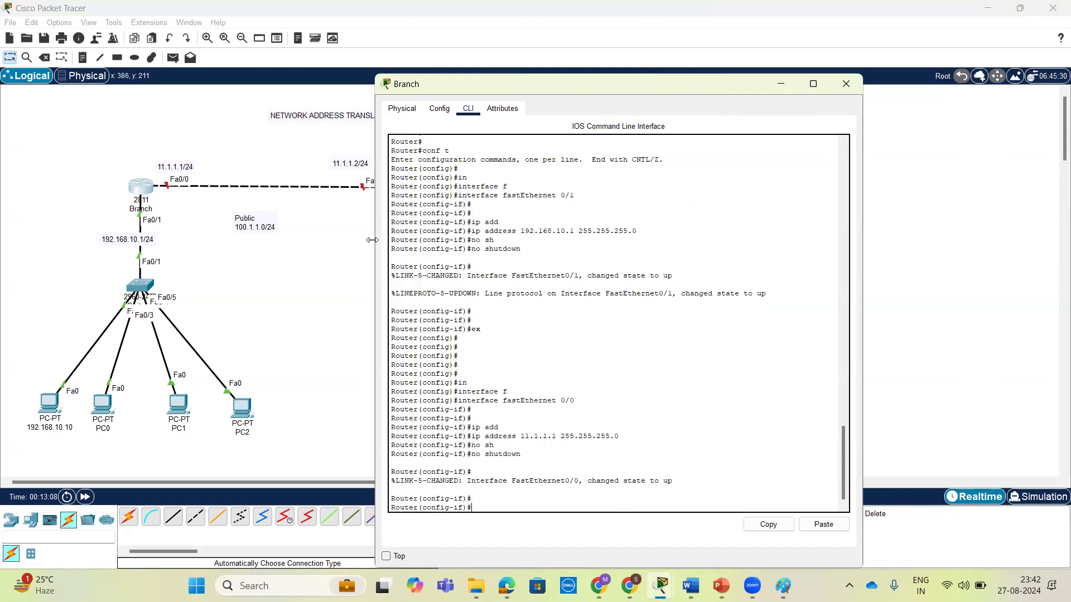
{"action": "left_click", "coordinate": [845, 83]}
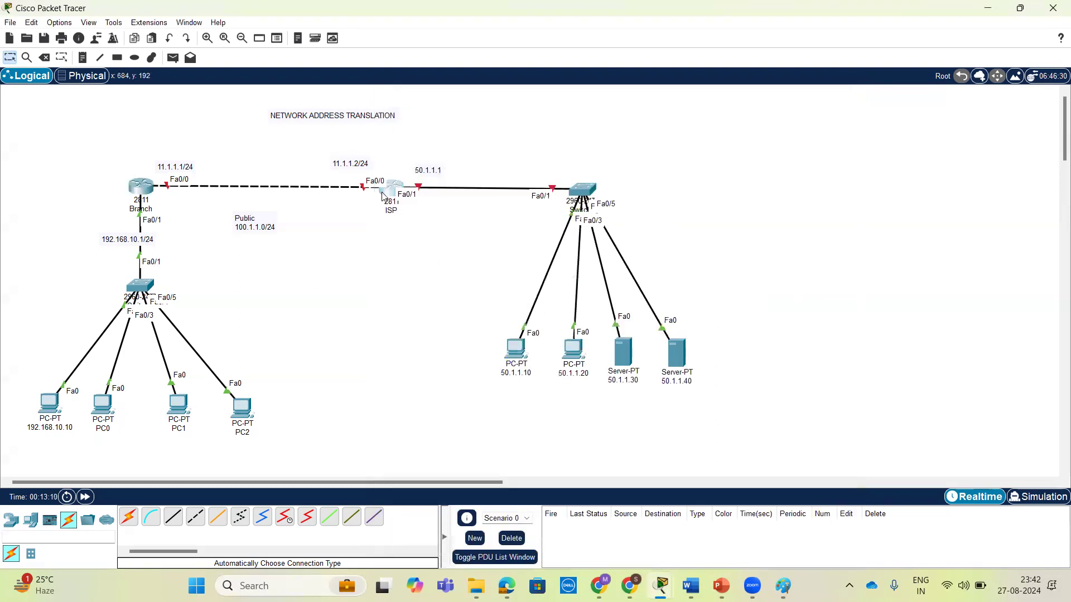
Open the ISP router's command line, decline the initial configuration dialog and enter privileged EXEC mode.
{"action": "left_click", "coordinate": [392, 188]}
{"action": "left_click", "coordinate": [470, 110]}
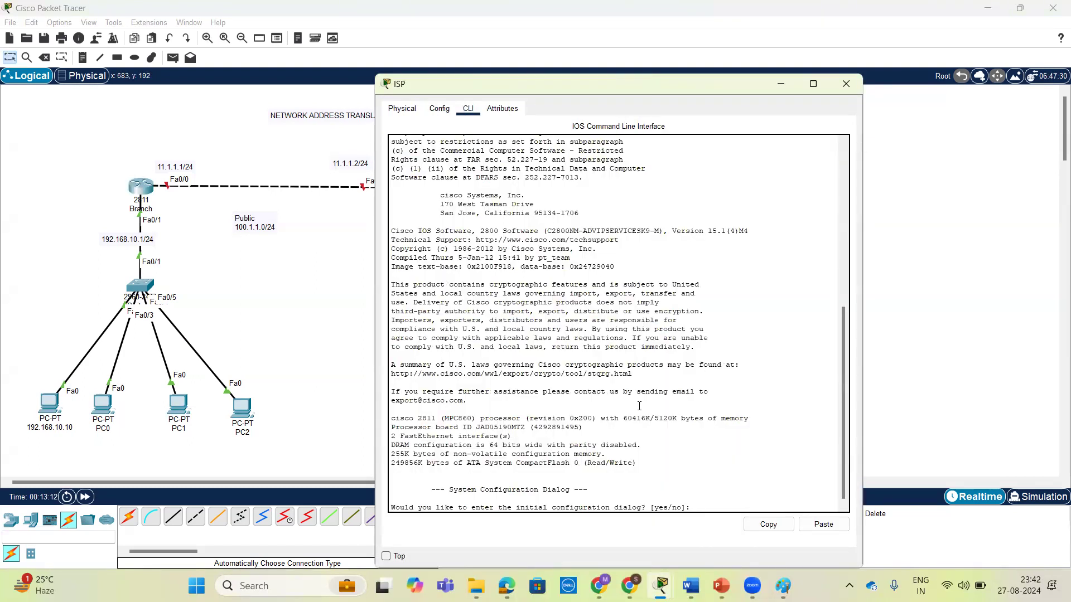
{"action": "type", "text": "no"}
{"action": "key", "text": "Return"}
{"action": "key", "text": "Return"}
{"action": "key", "text": "Return"}
{"action": "type", "text": "en"}
{"action": "key", "text": "Return"}
{"action": "key", "text": "Return"}
{"action": "key", "text": "Return"}
{"action": "key", "text": "Return"}
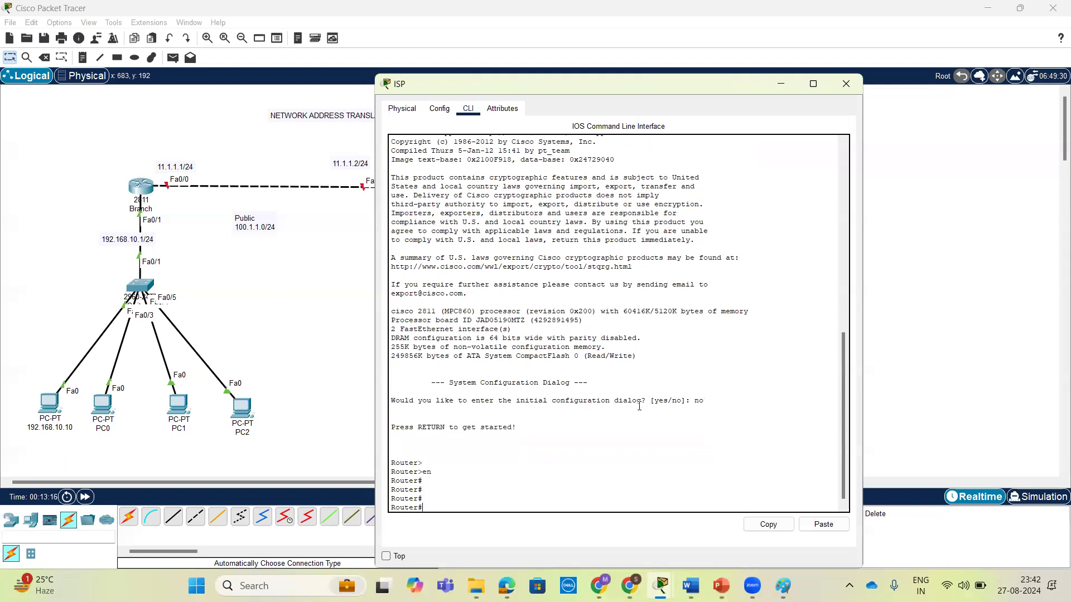
Enter global configuration mode on the ISP router and begin an interface command.
{"action": "type", "text": "conf t"}
{"action": "key", "text": "Return"}
{"action": "key", "text": "Return"}
{"action": "type", "text": "in"}
{"action": "key", "text": "Tab"}
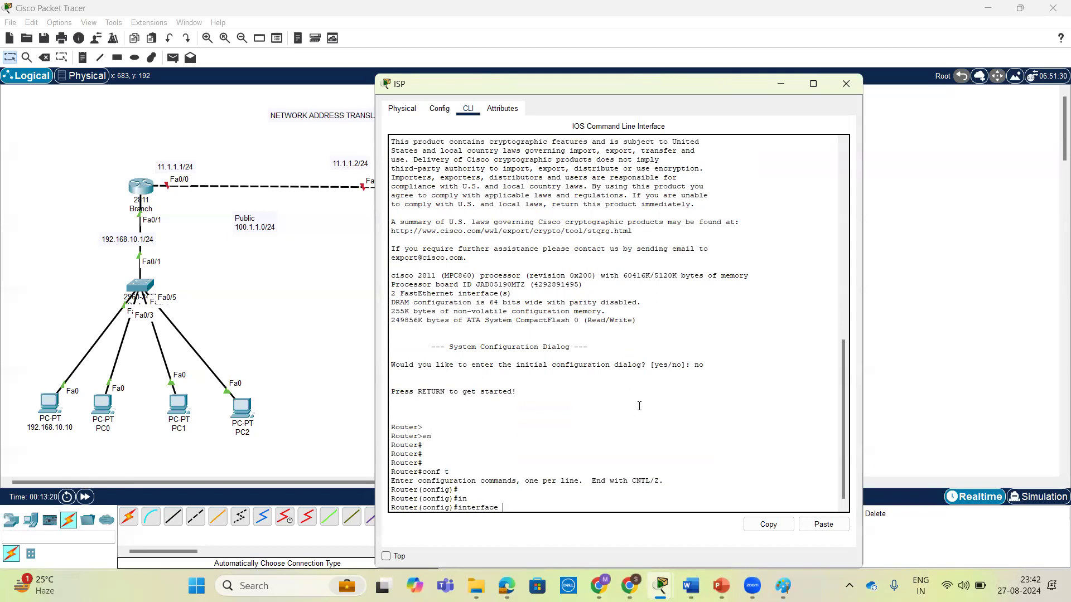
Move the ISP router with its switch, hosts and labels closer to the Branch router, and reposition the Public 100.1.1.0/24 note between the routers.
{"action": "left_click", "coordinate": [631, 47]}
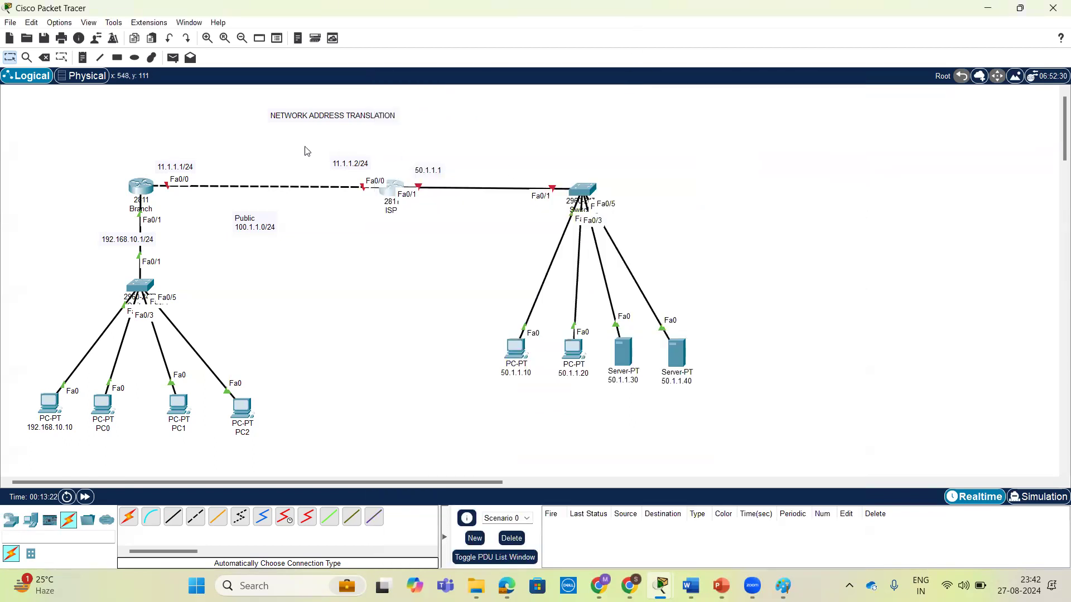
{"action": "left_click_drag", "start_coordinate": [581, 192], "coordinate": [508, 192]}
{"action": "left_click", "coordinate": [404, 221]}
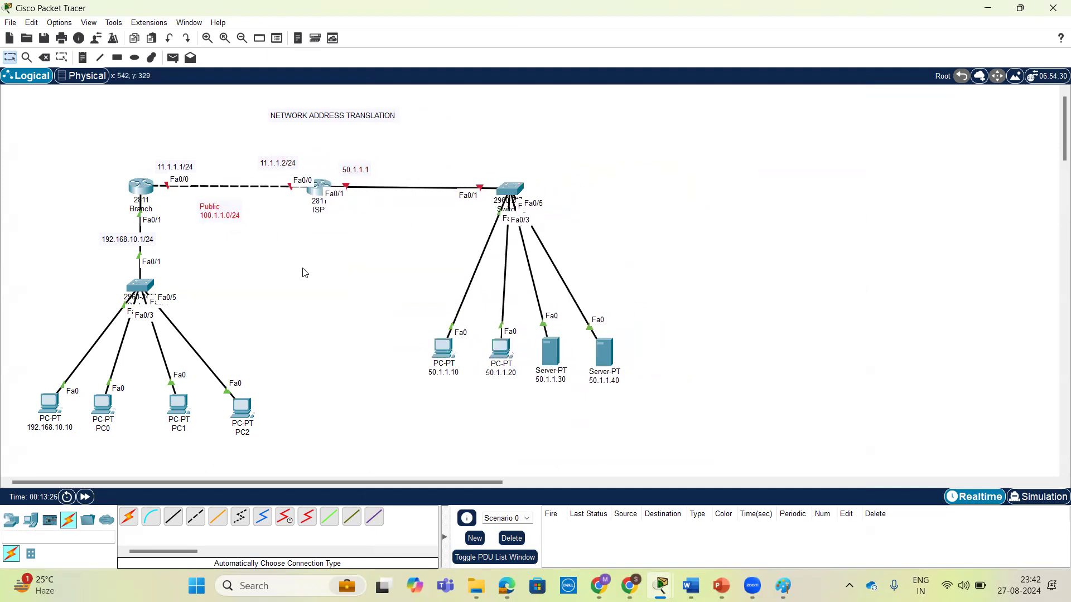
Return to the ISP router's command line and enter interface configuration for FastEthernet 0/0.
{"action": "left_click", "coordinate": [319, 189]}
{"action": "left_click_drag", "start_coordinate": [664, 94], "coordinate": [772, 85]}
{"action": "key", "text": "Tab"}
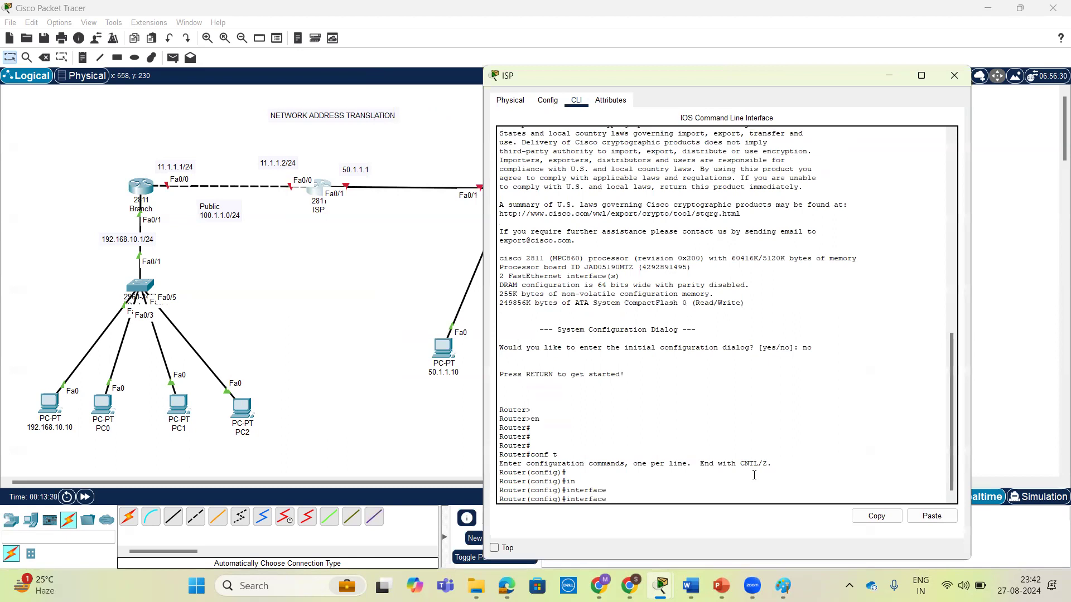
{"action": "type", "text": "f"}
{"action": "key", "text": "Tab"}
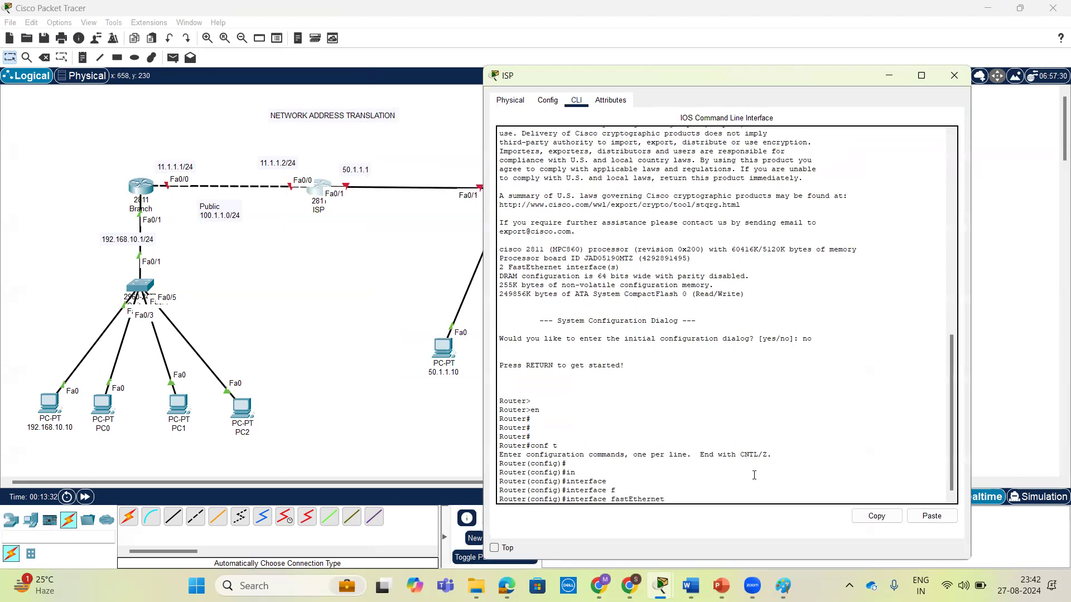
{"action": "type", "text": "0/0"}
{"action": "key", "text": "Return"}
{"action": "key", "text": "Return"}
{"action": "key", "text": "Return"}
Assign IP address 11.1.1.2 with mask 255.255.255.0 to the ISP router's FastEthernet 0/0.
{"action": "type", "text": "ip ad"}
{"action": "key", "text": "Tab"}
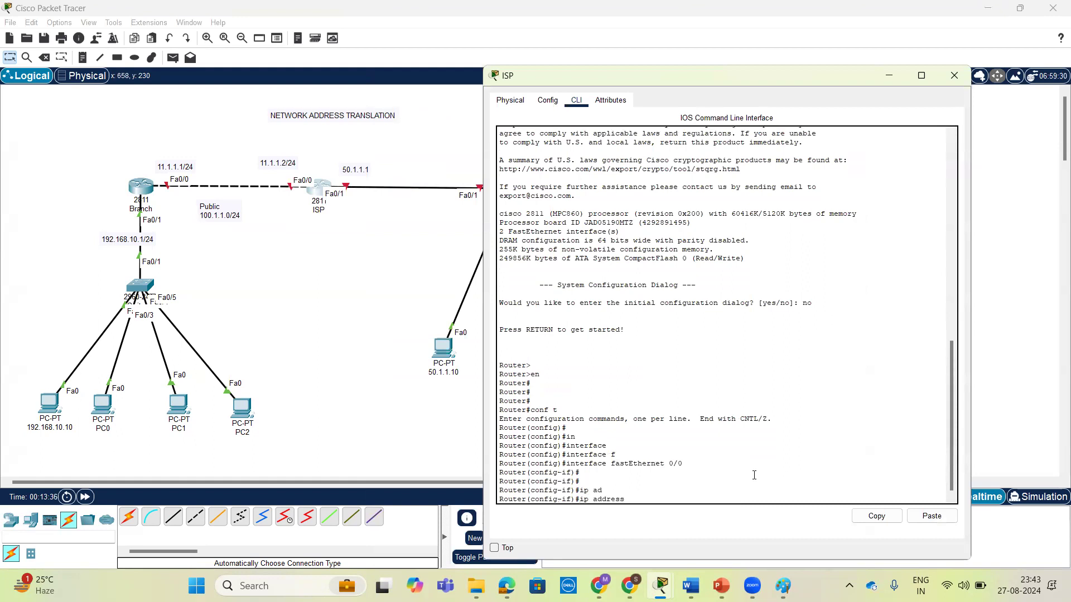
{"action": "type", "text": "11.1.1.2 255.255.255.0"}
{"action": "key", "text": "Return"}
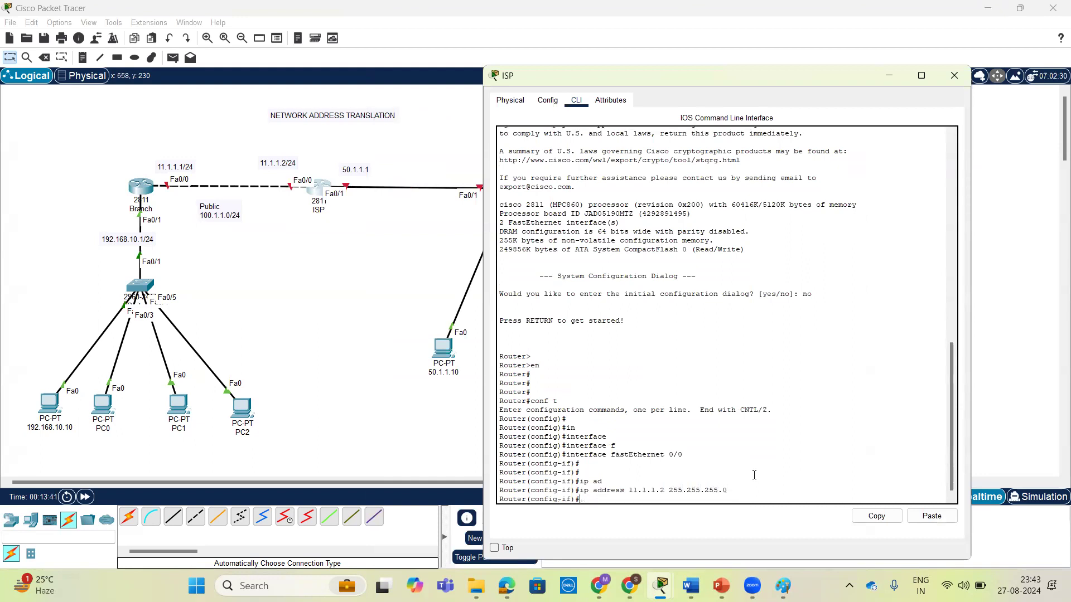
Enable the ISP router's FastEthernet 0/0 with no shutdown and exit to global configuration mode.
{"action": "type", "text": "no sh"}
{"action": "key", "text": "Tab"}
{"action": "key", "text": "Return"}
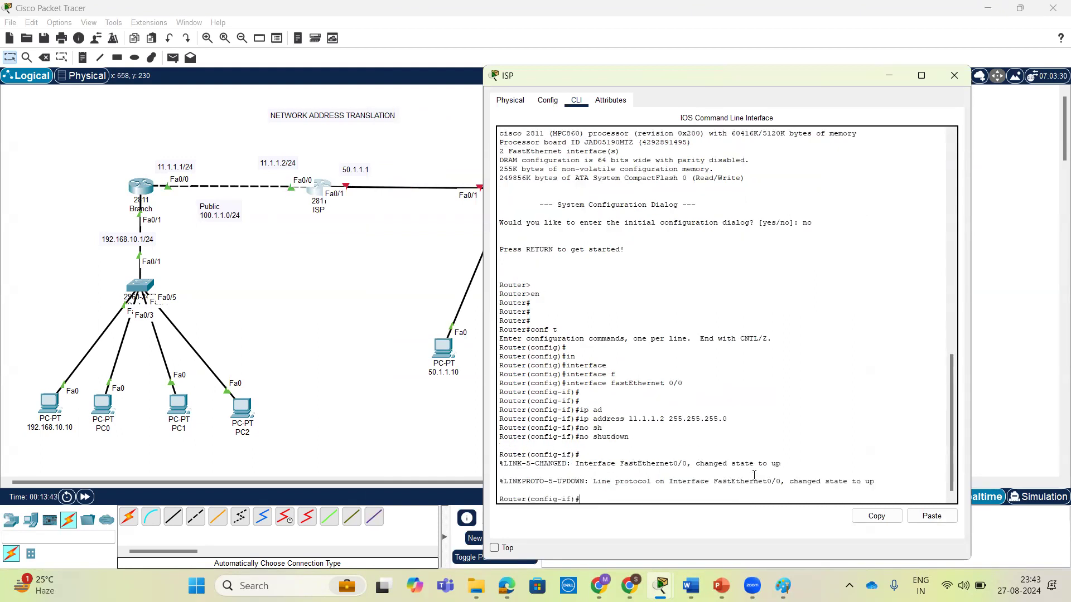
{"action": "key", "text": "Return"}
{"action": "type", "text": "ex"}
{"action": "key", "text": "Return"}
{"action": "key", "text": "Return"}
{"action": "key", "text": "Return"}
Enter interface configuration for FastEthernet 0/1 on the ISP router.
{"action": "type", "text": "in"}
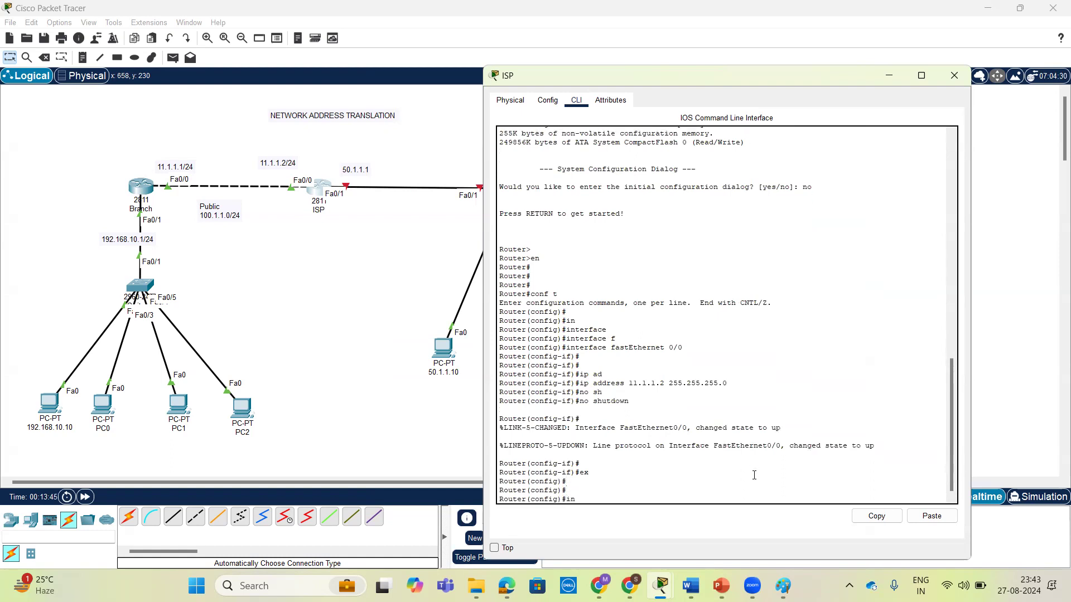
{"action": "type", "text": "t"}
{"action": "key", "text": "Tab"}
{"action": "type", "text": "f"}
{"action": "key", "text": "Tab"}
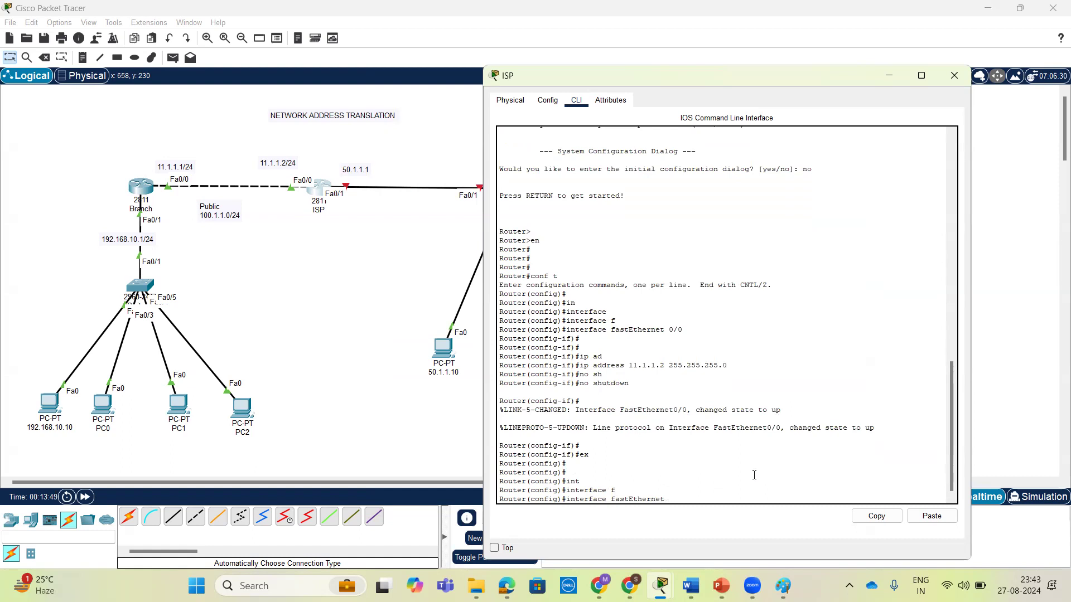
{"action": "type", "text": "0/1"}
{"action": "key", "text": "Return"}
{"action": "key", "text": "Return"}
Assign IP address 50.1.1.1 with mask 255.255.255.0 to the ISP router's FastEthernet 0/1.
{"action": "type", "text": "ip add"}
{"action": "key", "text": "Tab"}
{"action": "type", "text": "50.1.1.1 255.255"}
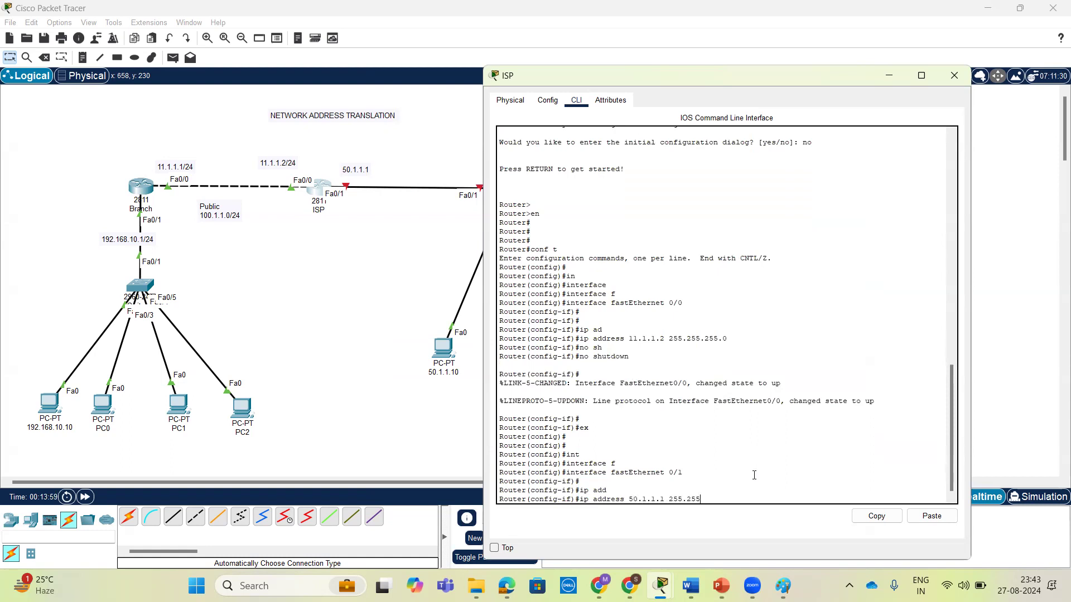
{"action": "type", "text": ".255.255.0"}
{"action": "key", "text": "Return"}
{"action": "key", "text": "Return"}
Enable the ISP router's FastEthernet 0/1 with no shutdown, exit interface configuration and close the window.
{"action": "type", "text": "no sh"}
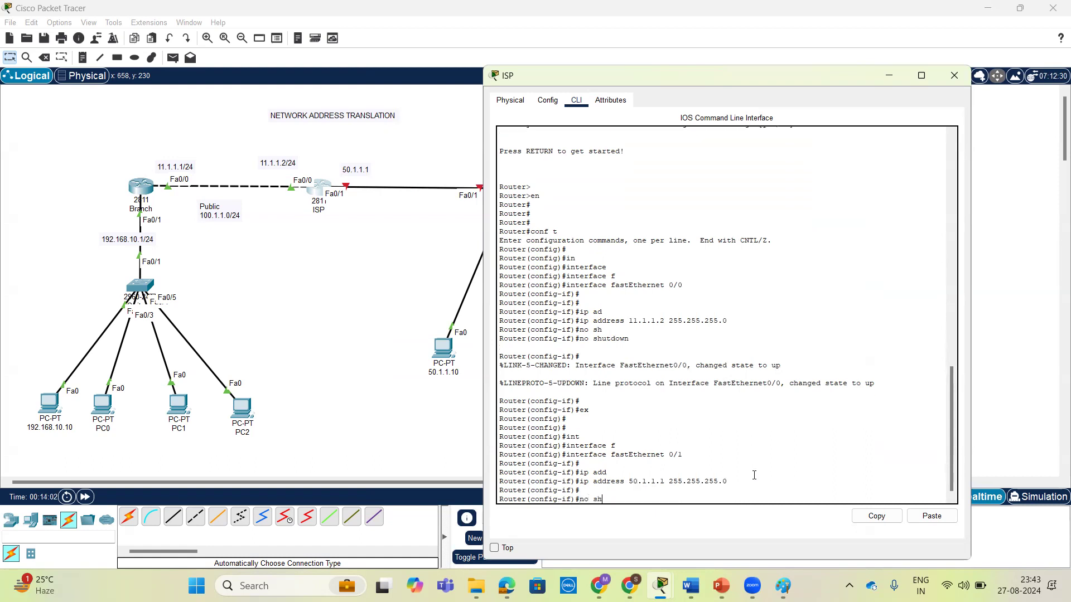
{"action": "key", "text": "Tab"}
{"action": "key", "text": "Return"}
{"action": "key", "text": "Return"}
{"action": "type", "text": "er(config-if)#e"}
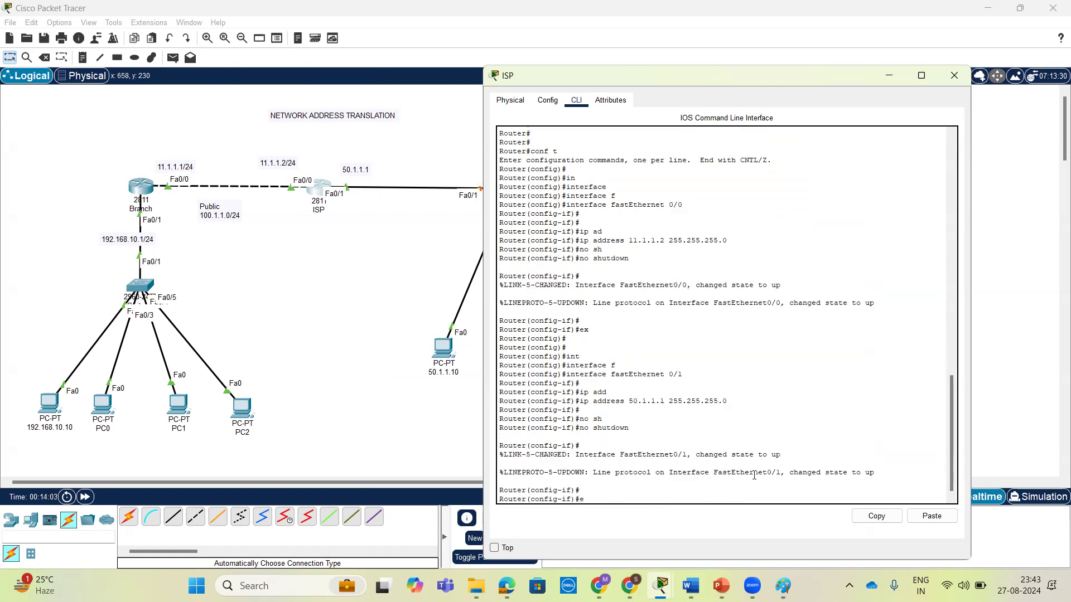
{"action": "type", "text": "x"}
{"action": "key", "text": "Return"}
{"action": "key", "text": "Return"}
{"action": "key", "text": "Return"}
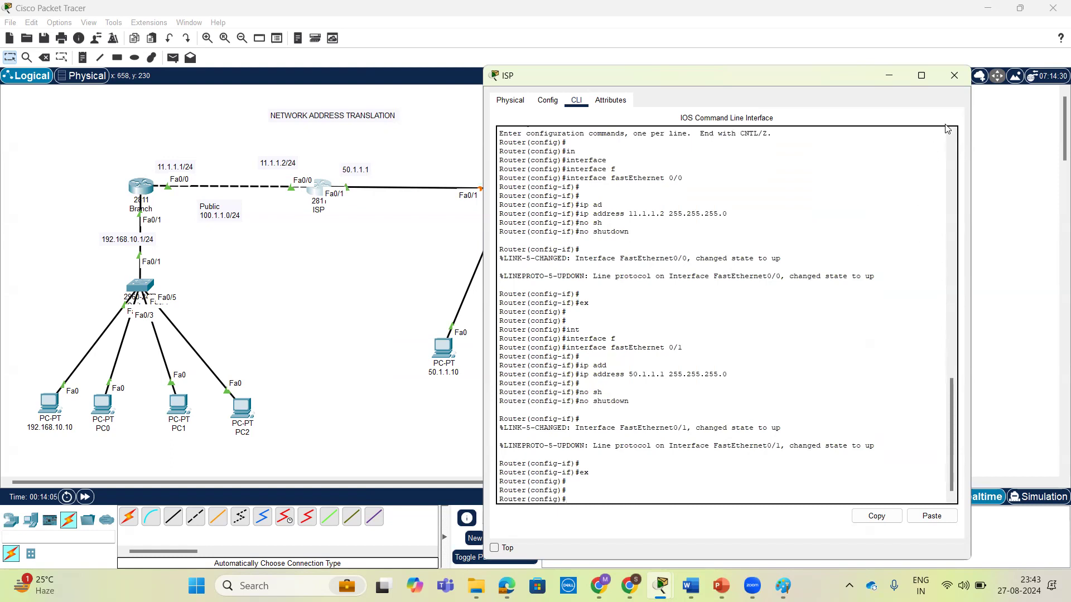
{"action": "left_click", "coordinate": [954, 75]}
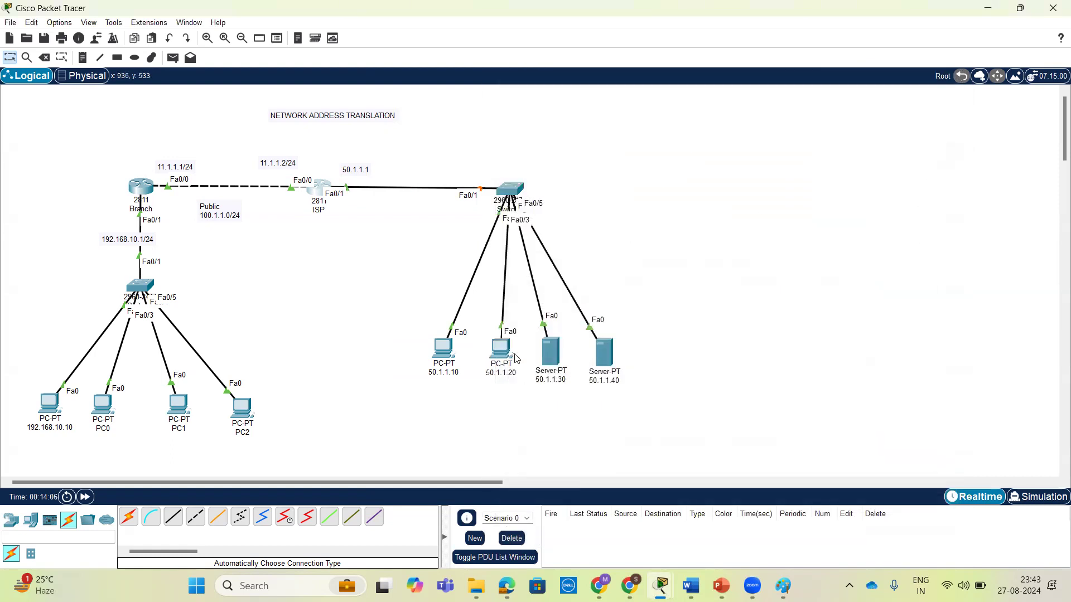
Open the IP configuration of the PC labelled 50.1.1.10 and set its static IPv4 address to 50.1.1.10 with mask 255.0.0.0.
{"action": "left_click", "coordinate": [445, 344]}
{"action": "left_click_drag", "start_coordinate": [619, 84], "coordinate": [813, 62]}
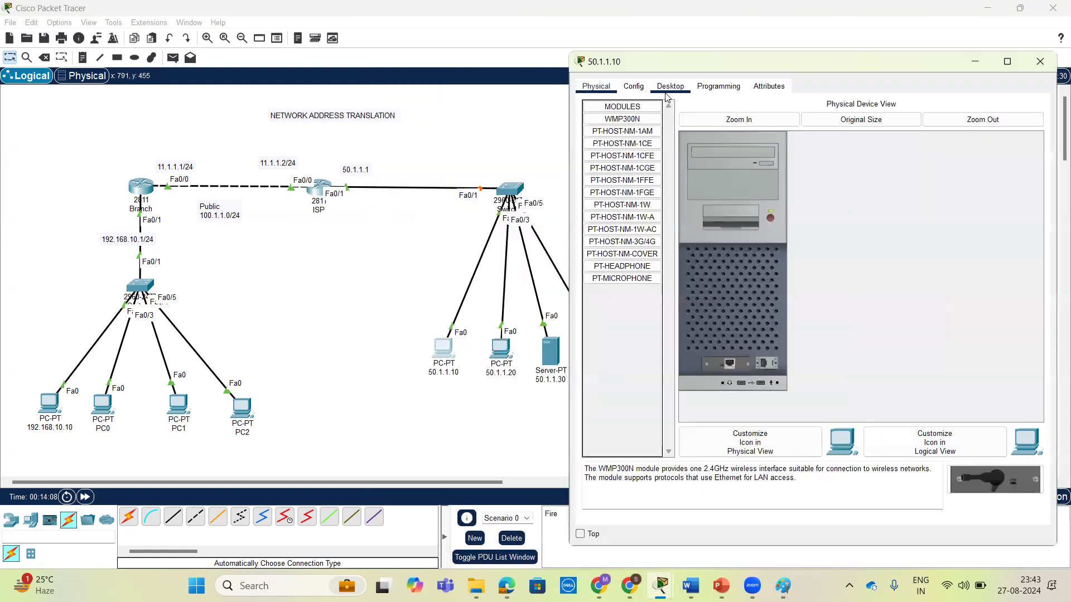
{"action": "left_click", "coordinate": [672, 87]}
{"action": "left_click", "coordinate": [636, 150]}
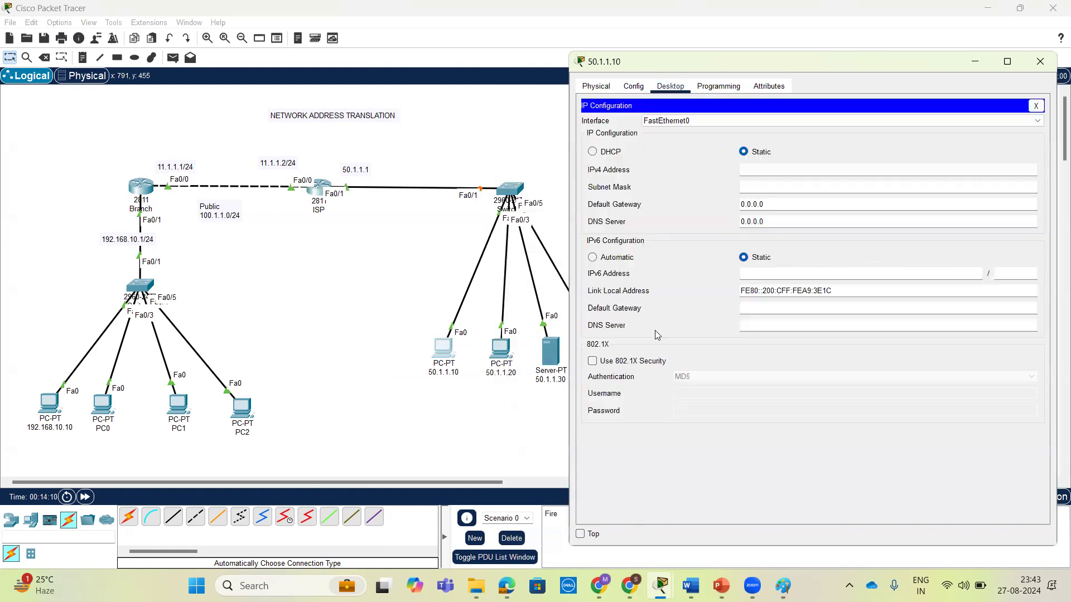
{"action": "left_click", "coordinate": [745, 171]}
{"action": "type", "text": "192.168"}
{"action": "type", "text": "."}
{"action": "type", "text": "1.1."}
{"action": "key", "text": "BackSpace"}
{"action": "key", "text": "BackSpace"}
{"action": "key", "text": "BackSpace"}
{"action": "key", "text": "BackSpace"}
{"action": "key", "text": "BackSpace"}
{"action": "key", "text": "BackSpace"}
{"action": "key", "text": "BackSpace"}
{"action": "key", "text": "BackSpace"}
{"action": "key", "text": "BackSpace"}
{"action": "key", "text": "BackSpace"}
{"action": "type", "text": "50.1.1.10"}
{"action": "key", "text": "Tab"}
{"action": "key", "text": "Tab"}
Set this PC's default gateway to 50.1.1.1 and DNS server to 50.1.1.30, and close its window.
{"action": "type", "text": "50.1.1.1"}
{"action": "left_click", "coordinate": [804, 223]}
{"action": "double_click", "coordinate": [805, 222]}
{"action": "type", "text": "50.1.1.30"}
{"action": "left_click_drag", "start_coordinate": [773, 223], "coordinate": [732, 222]}
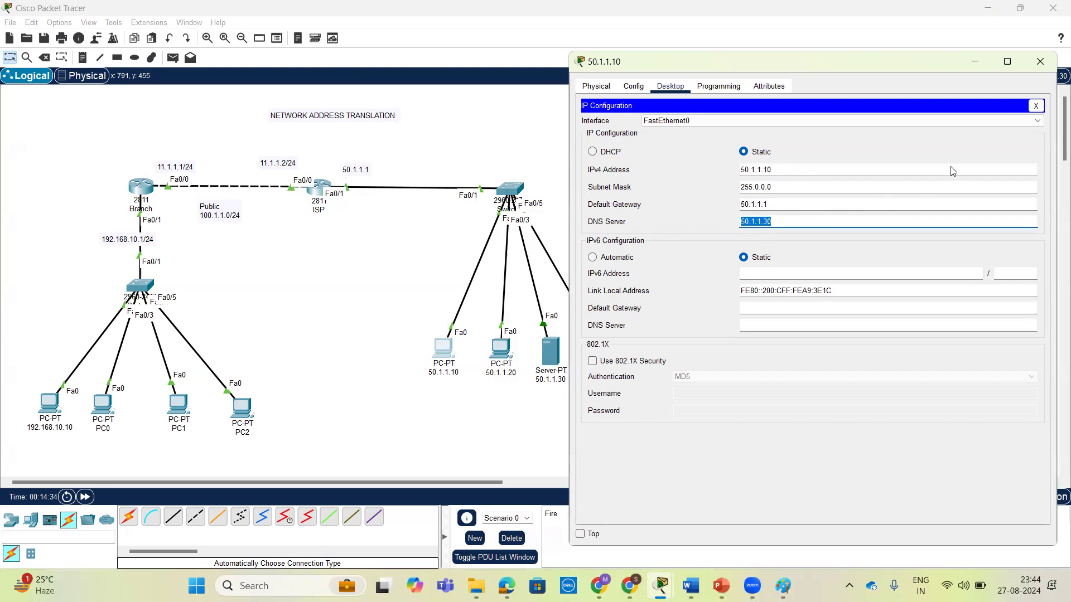
{"action": "left_click", "coordinate": [1040, 62]}
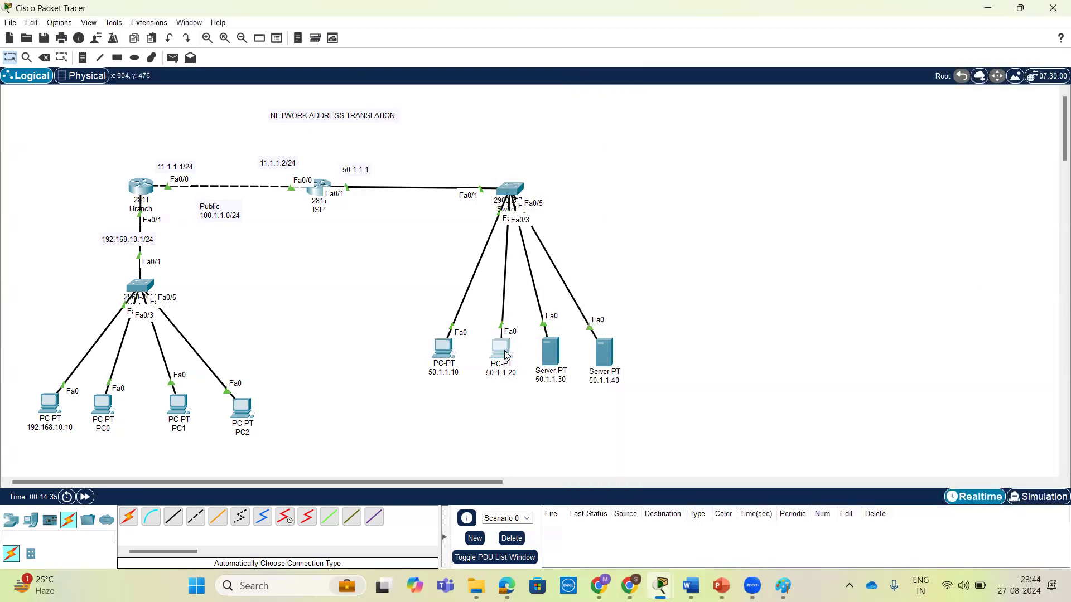
Open the IP configuration of the PC labelled 50.1.1.20 and set its static IPv4 address to 50.1.1.20 with mask 255.0.0.0.
{"action": "left_click", "coordinate": [505, 351]}
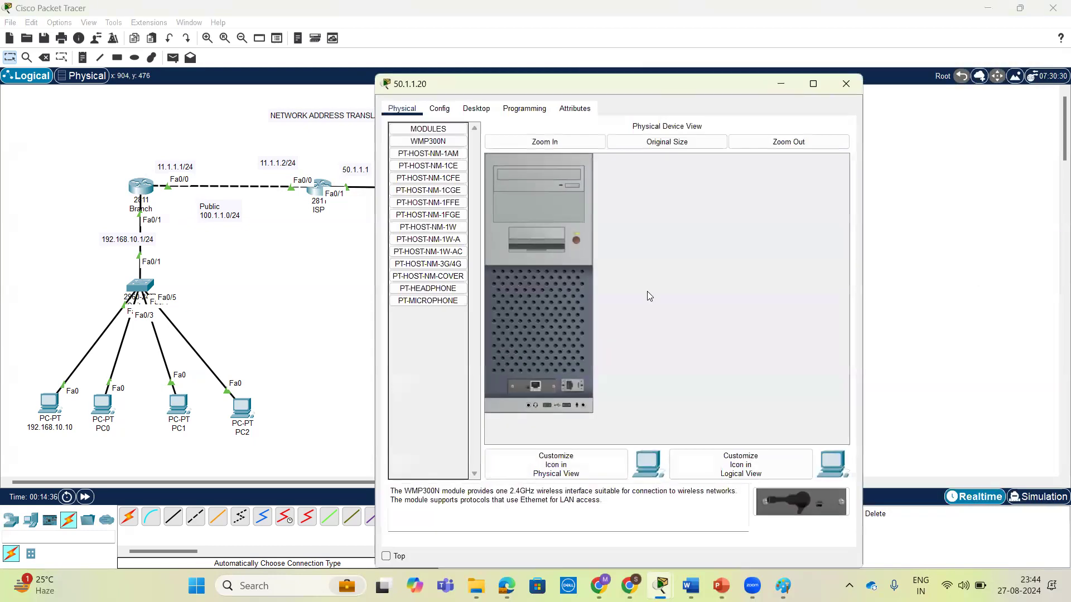
{"action": "left_click_drag", "start_coordinate": [694, 91], "coordinate": [912, 65]}
{"action": "left_click", "coordinate": [692, 83]}
{"action": "left_click", "coordinate": [658, 144]}
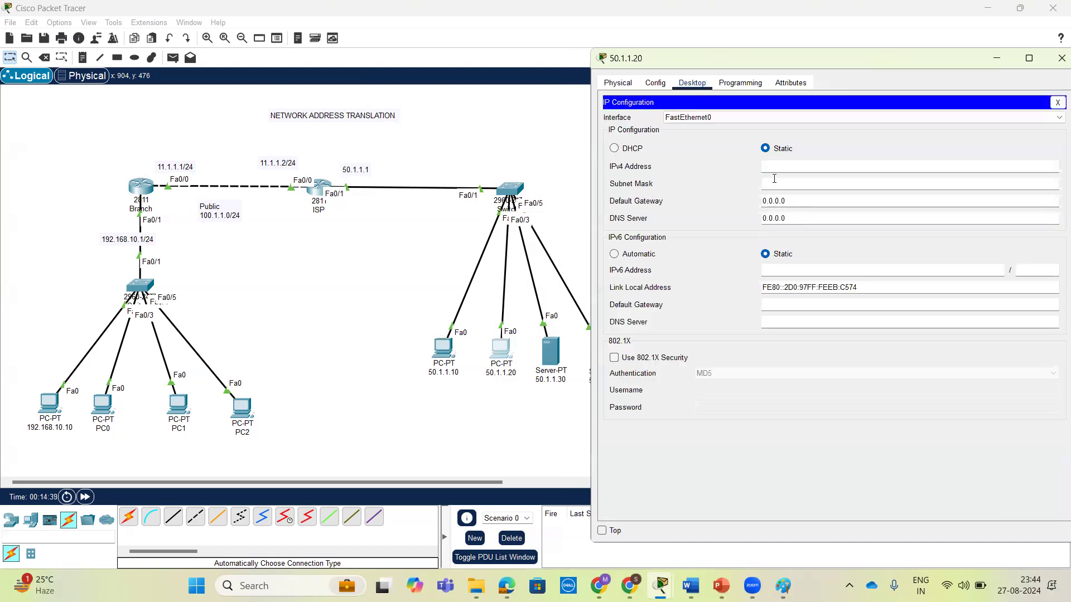
{"action": "type", "text": "50.1.1.20"}
{"action": "left_click", "coordinate": [843, 184]}
Set the default gateway of the PC labelled 50.1.1.20 to 50.1.1.1.
{"action": "double_click", "coordinate": [820, 201]}
{"action": "double_click", "coordinate": [821, 200]}
{"action": "triple_click", "coordinate": [821, 200]}
{"action": "type", "text": "50.1"}
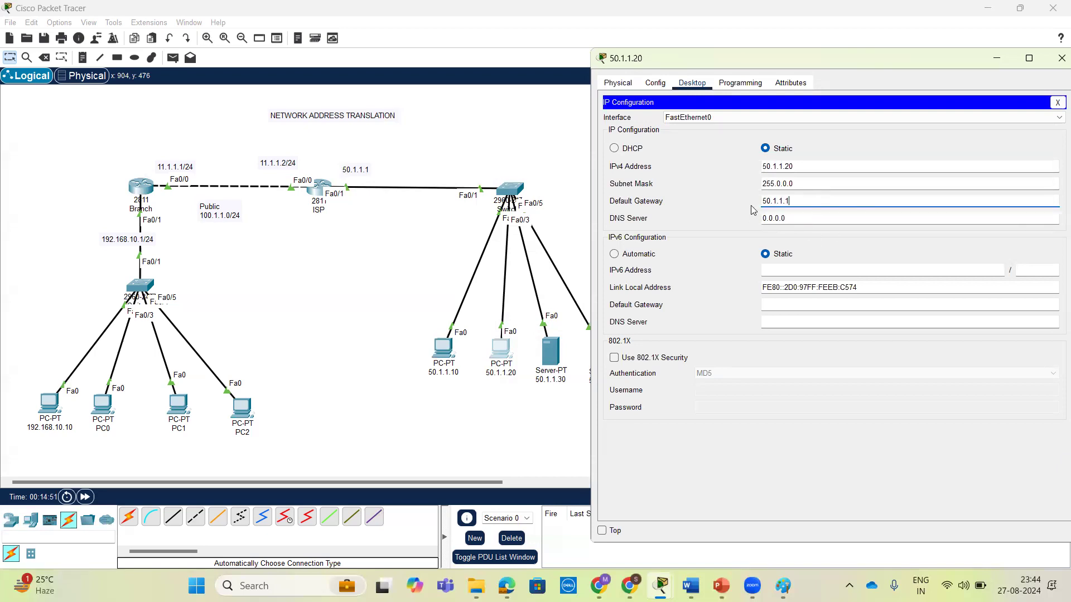
Set the DNS server of the PC labelled 50.1.1.20 to 50.1.1.30 and close its window.
{"action": "triple_click", "coordinate": [864, 214]}
{"action": "type", "text": "50."}
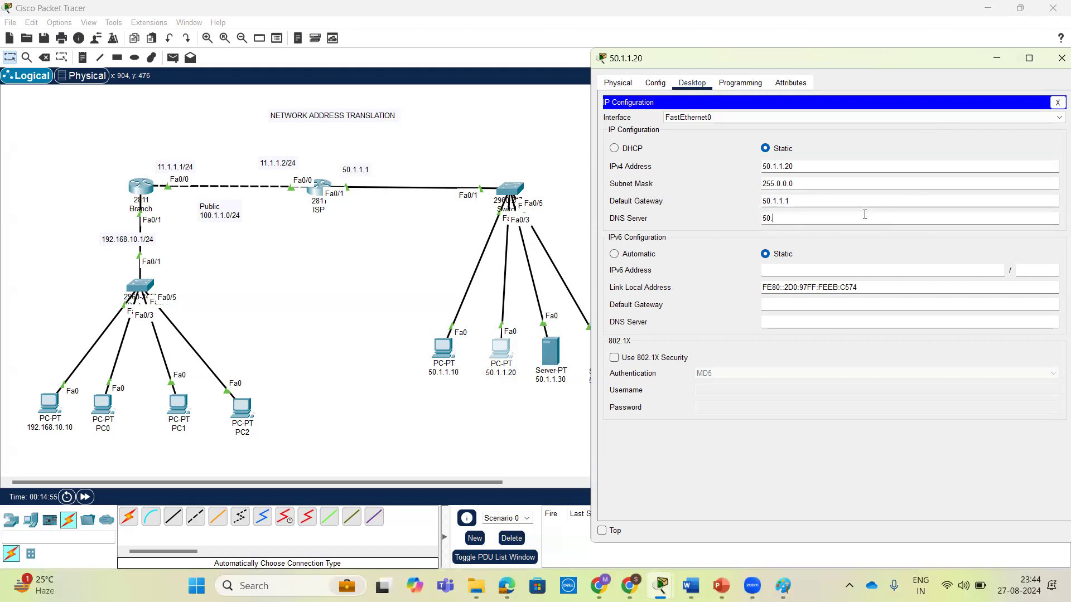
{"action": "type", "text": "1.1.30"}
{"action": "left_click", "coordinate": [1062, 58]}
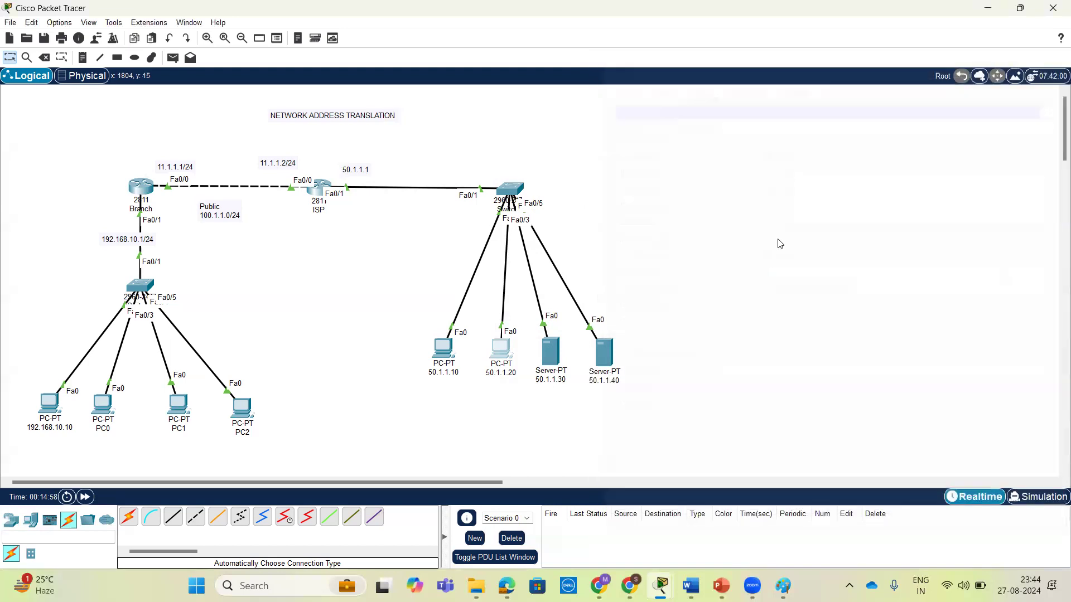
Rename the server labelled 50.1.1.30 as DNS-50.1.1.30.
{"action": "left_click", "coordinate": [551, 354]}
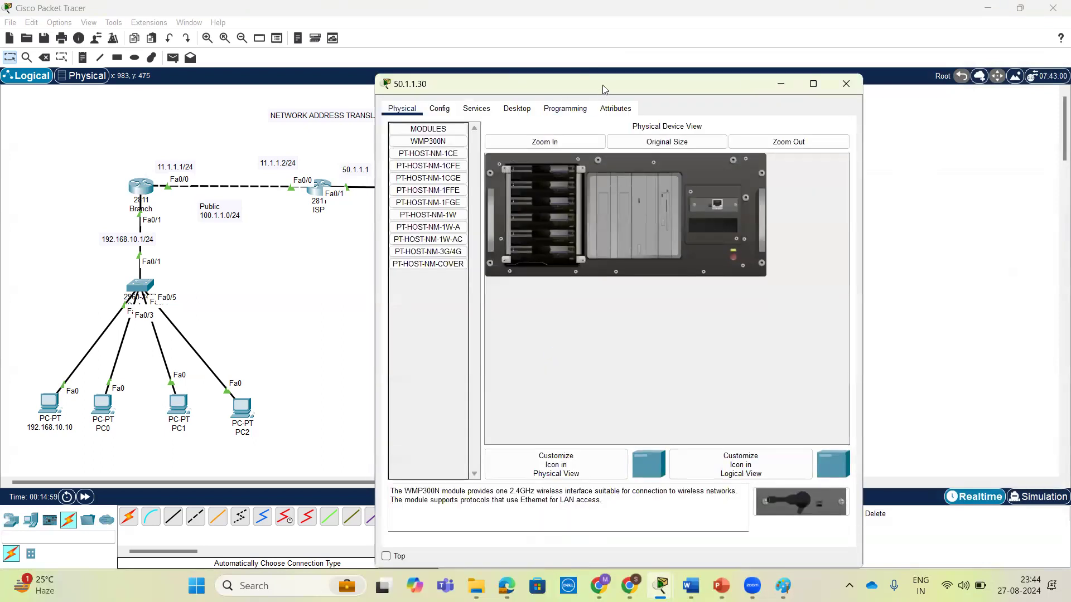
{"action": "left_click", "coordinate": [846, 84]}
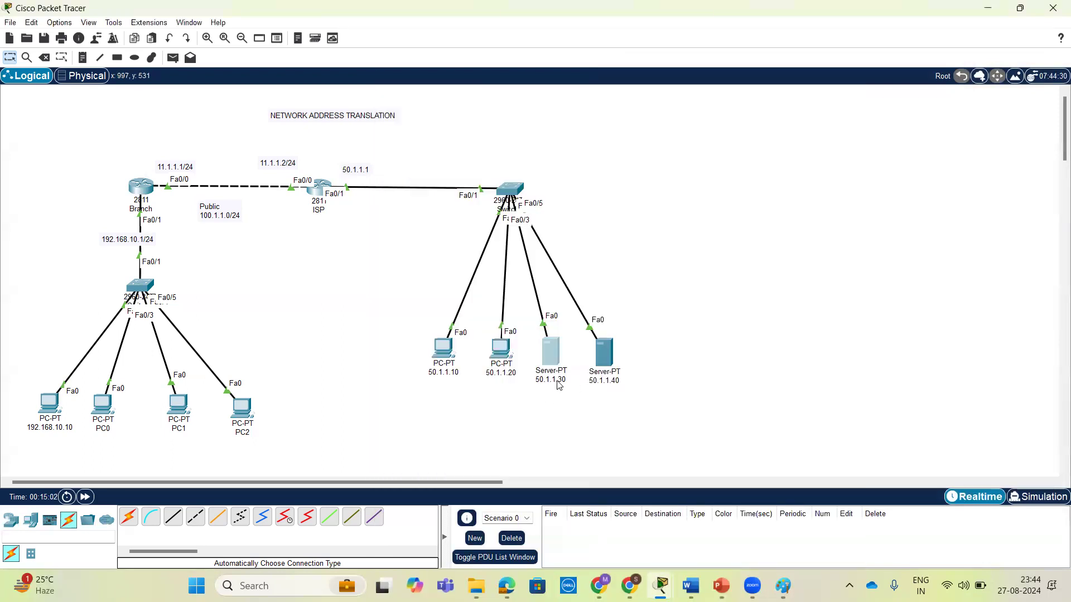
{"action": "left_click", "coordinate": [557, 384]}
{"action": "type", "text": "DNS"}
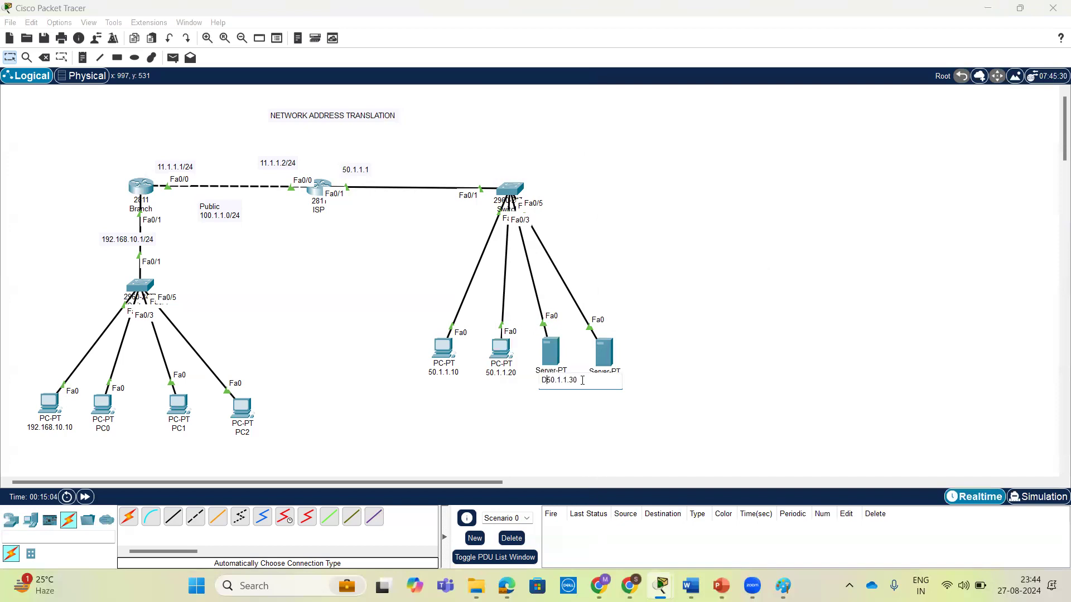
{"action": "type", "text": "-"}
{"action": "left_click", "coordinate": [677, 324]}
Open the DNS server's IP configuration and set its static IPv4 address to 50.1.1.30 with default gateway 50.1.1.1.
{"action": "left_click", "coordinate": [551, 351]}
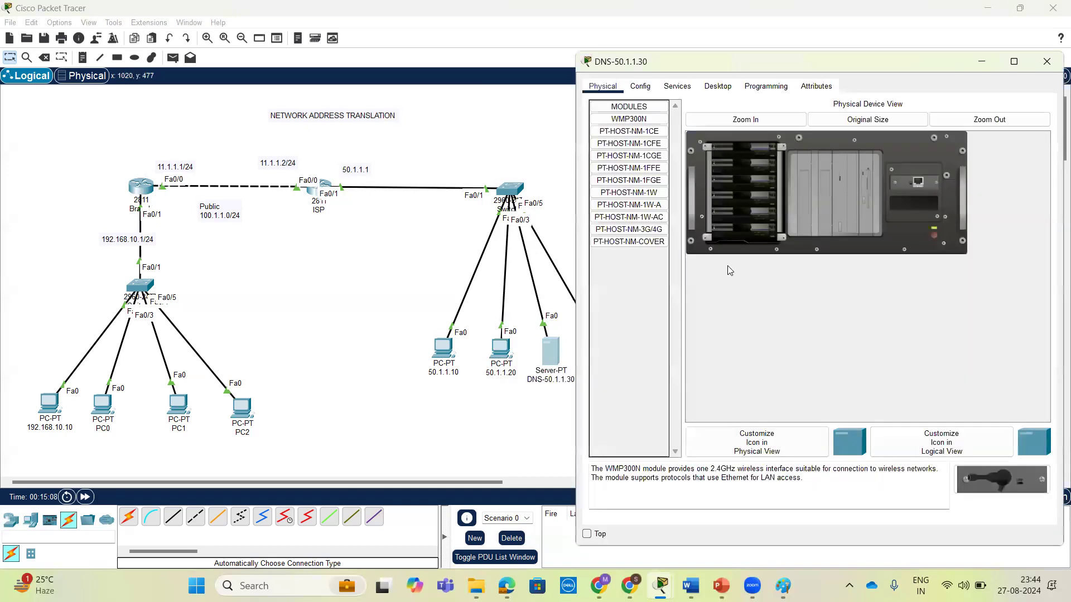
{"action": "left_click", "coordinate": [678, 87]}
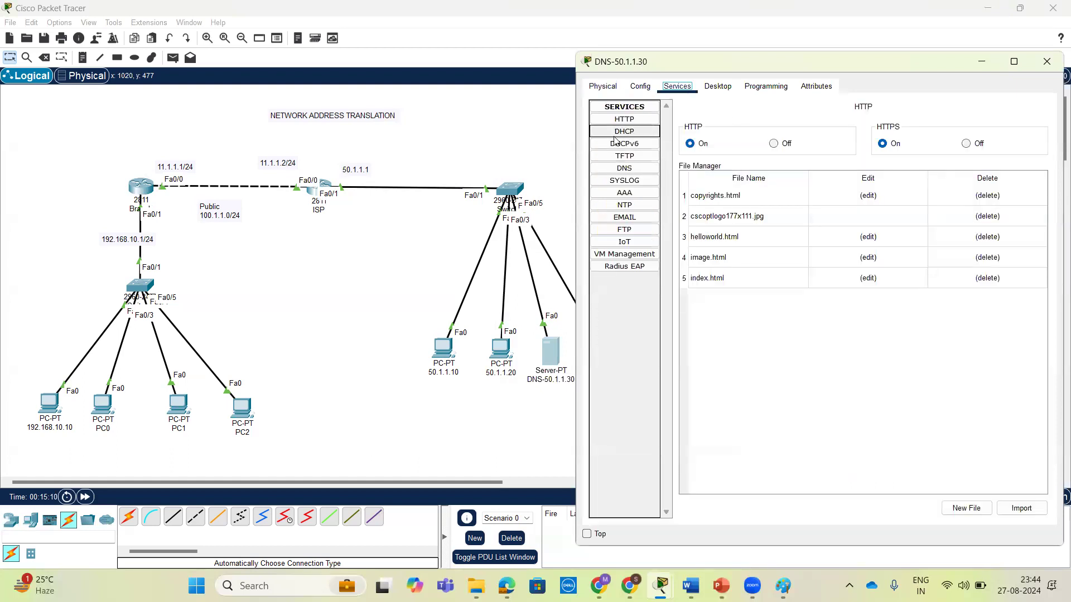
{"action": "left_click", "coordinate": [600, 87]}
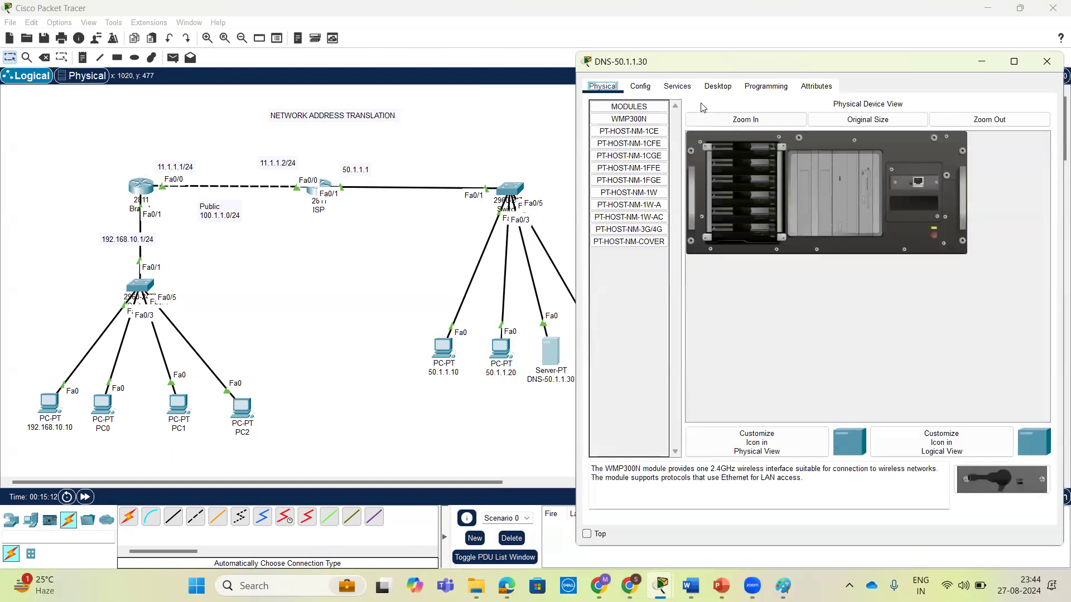
{"action": "left_click", "coordinate": [717, 86]}
{"action": "left_click", "coordinate": [624, 138]}
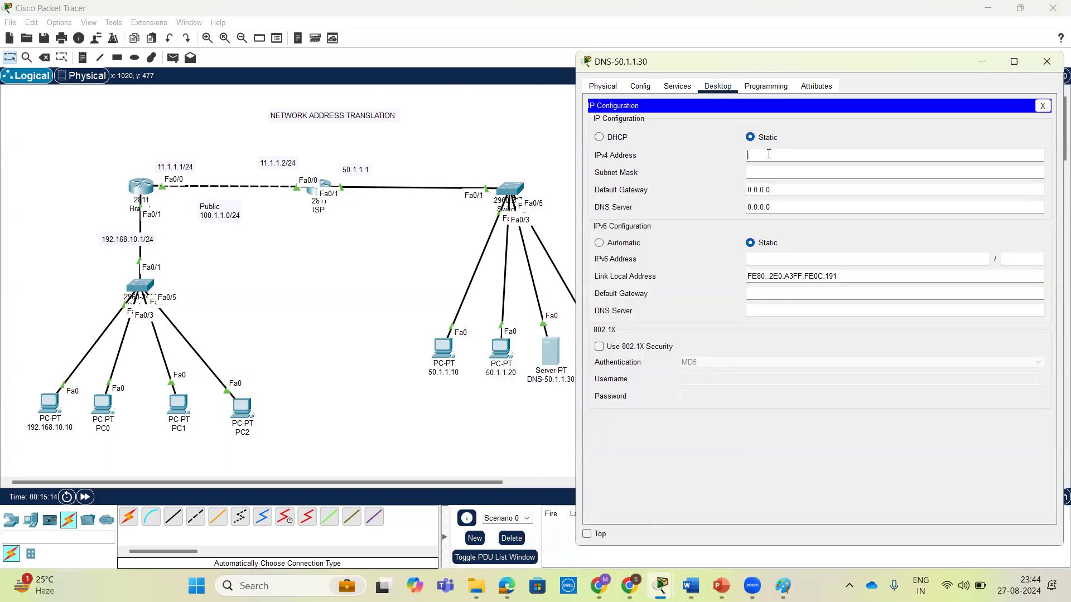
{"action": "type", "text": "50.1.1.30"}
{"action": "key", "text": "Tab"}
{"action": "triple_click", "coordinate": [788, 189]}
{"action": "type", "text": "50.1."}
Set the DNS server's subnet mask to 255.255.255.0.
{"action": "left_click", "coordinate": [786, 173]}
{"action": "key", "text": "BackSpace"}
{"action": "key", "text": "BackSpace"}
{"action": "key", "text": "BackSpace"}
{"action": "key", "text": "BackSpace"}
{"action": "key", "text": "BackSpace"}
{"action": "type", "text": "255.255.255.0"}
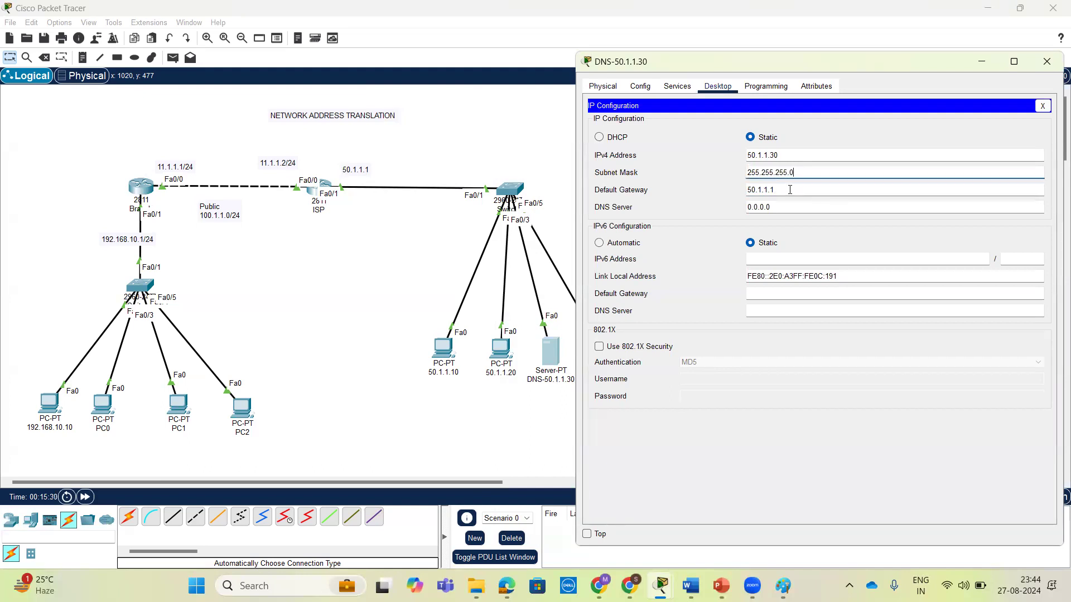
Set the DNS server entry of DNS-50.1.1.30 to its own address, 50.1.1.30, and close its window.
{"action": "triple_click", "coordinate": [788, 207]}
{"action": "type", "text": "50."}
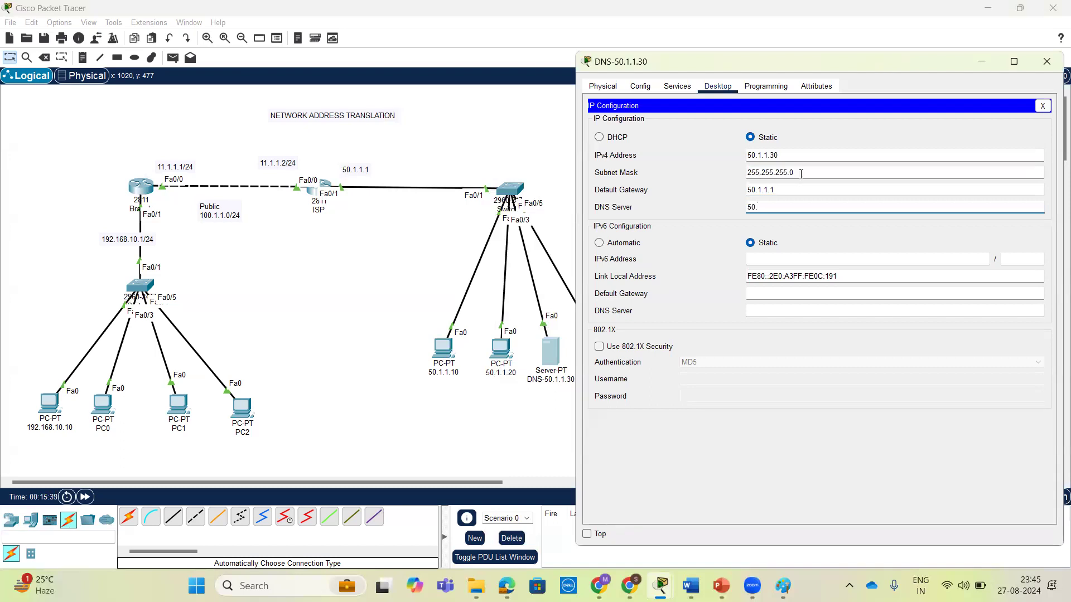
{"action": "type", "text": "1.1.30"}
{"action": "left_click", "coordinate": [1046, 62]}
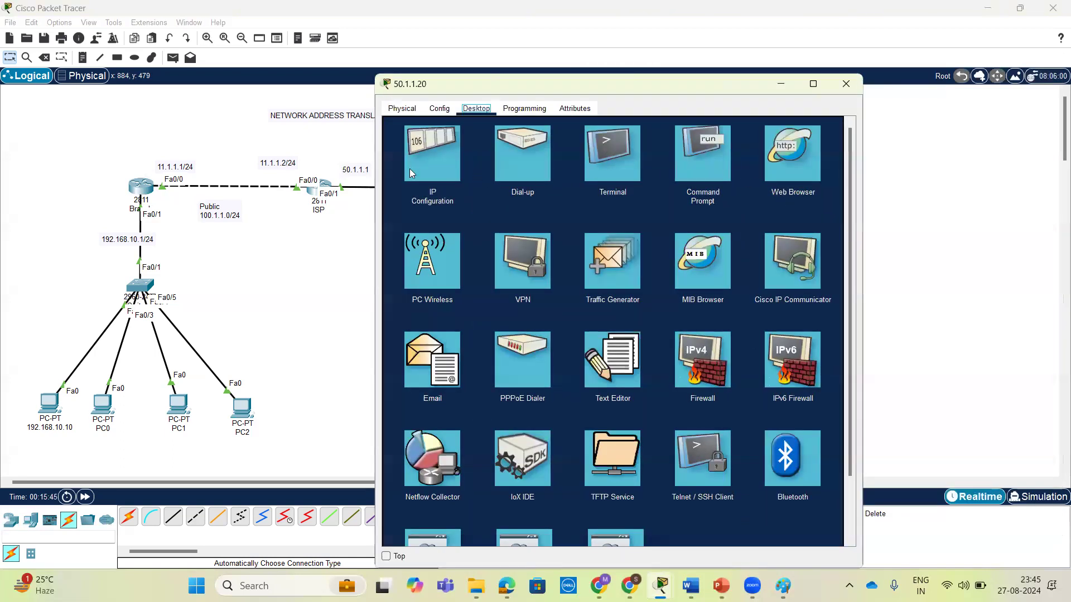
Change the subnet mask of the PC labelled 50.1.1.20 to 255.255.255.0 and close its window.
{"action": "left_click", "coordinate": [440, 173]}
{"action": "left_click", "coordinate": [616, 207]}
{"action": "key", "text": "BackSpace"}
{"action": "key", "text": "BackSpace"}
{"action": "key", "text": "BackSpace"}
{"action": "type", "text": "255.255.0"}
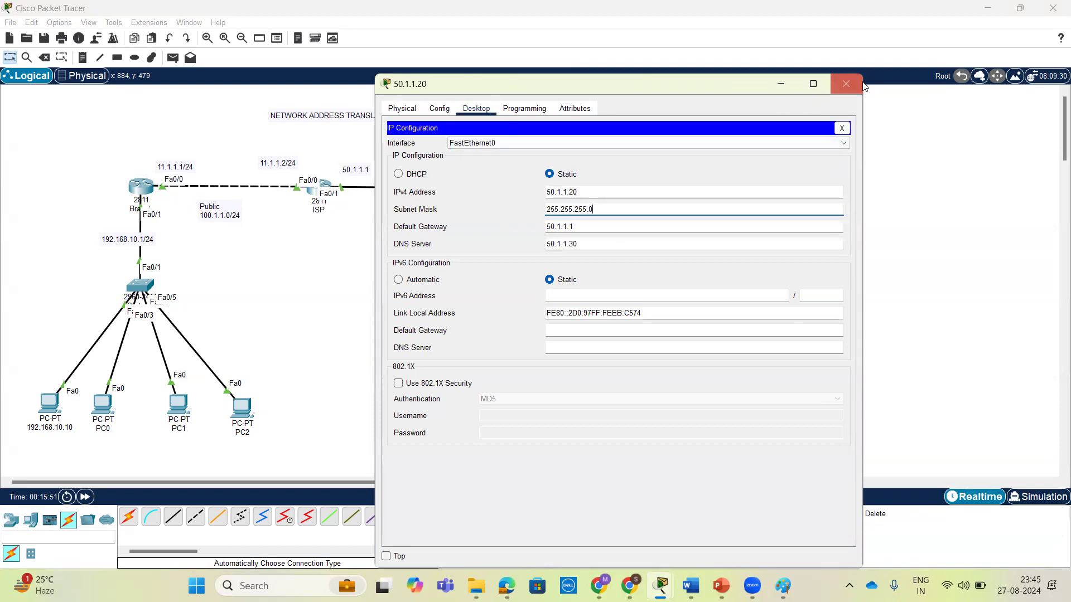
{"action": "left_click", "coordinate": [846, 83]}
Change the subnet mask of the PC labelled 50.1.1.10 to 255.255.255.0 and close its window.
{"action": "left_click", "coordinate": [441, 351]}
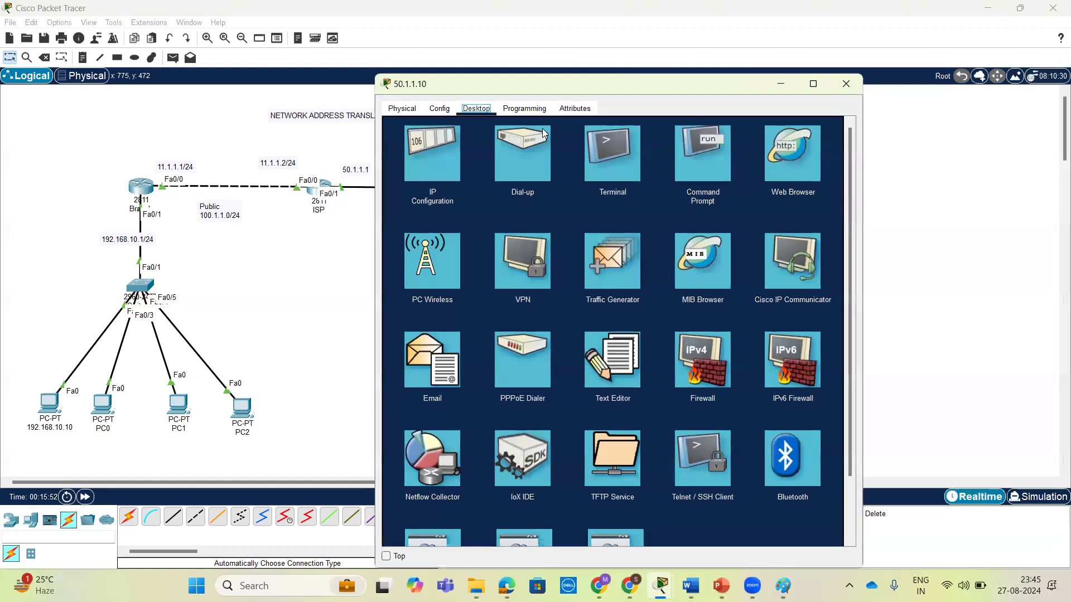
{"action": "left_click", "coordinate": [440, 164]}
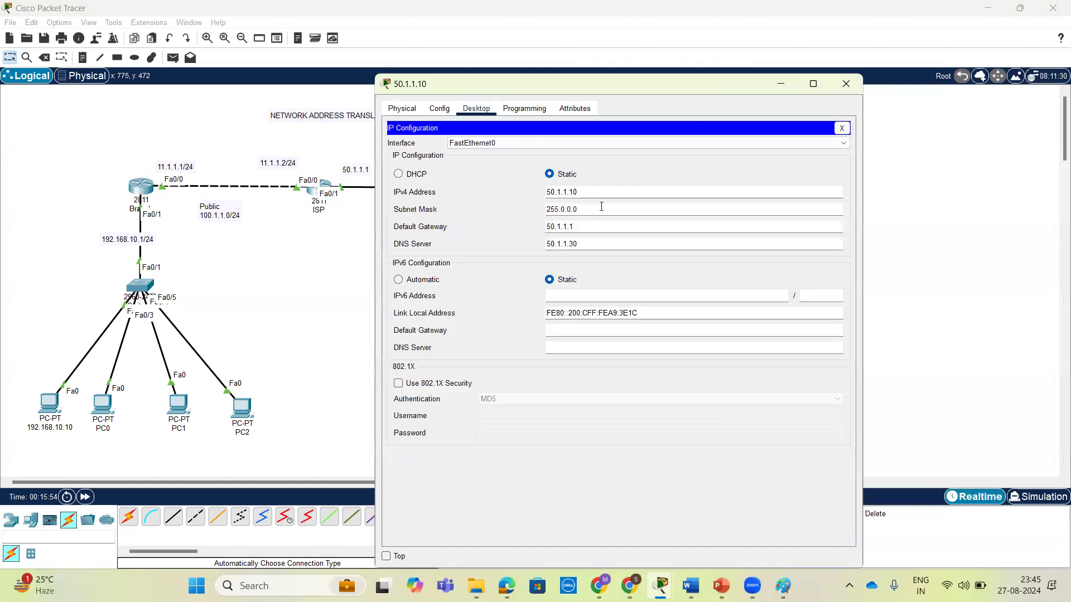
{"action": "key", "text": "BackSpace"}
{"action": "key", "text": "BackSpace"}
{"action": "key", "text": "BackSpace"}
{"action": "key", "text": "BackSpace"}
{"action": "type", "text": "255.255"}
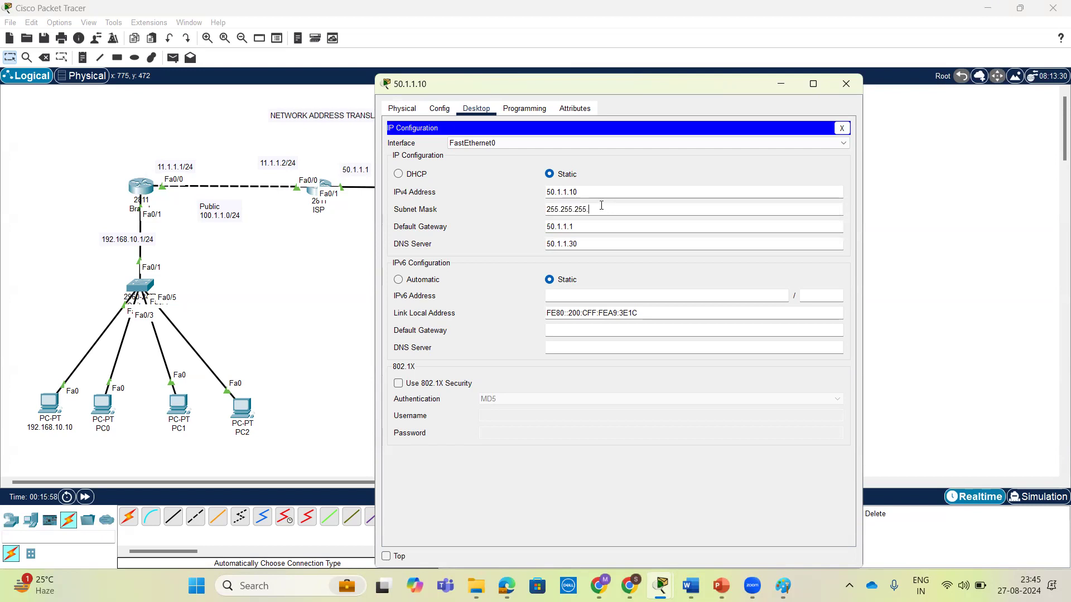
{"action": "left_click", "coordinate": [846, 84]}
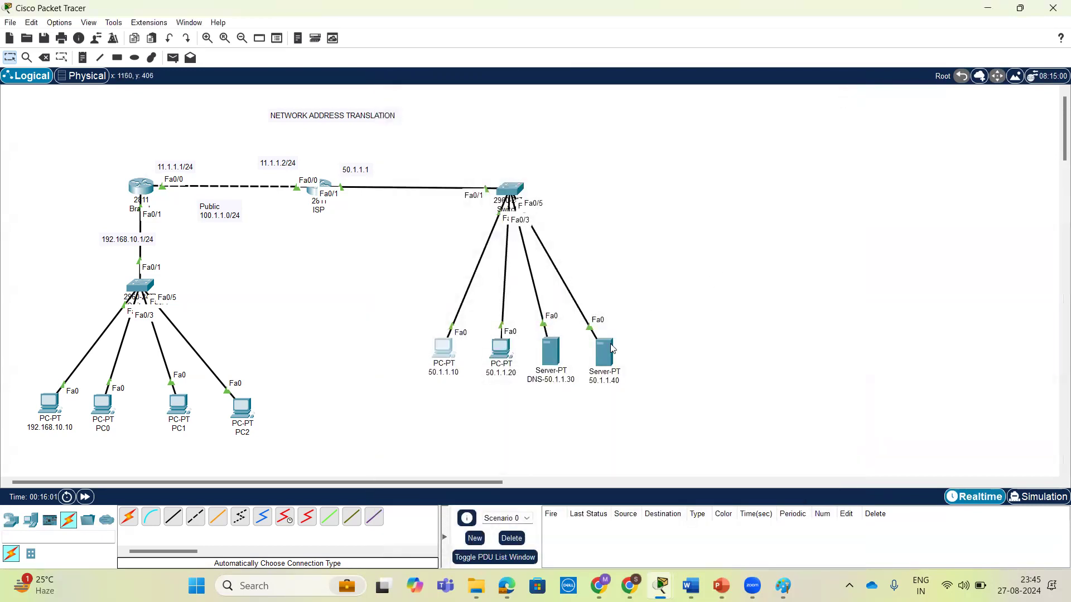
Review the IP configuration of the server DNS-50.1.1.30 and close its window.
{"action": "left_click", "coordinate": [551, 356]}
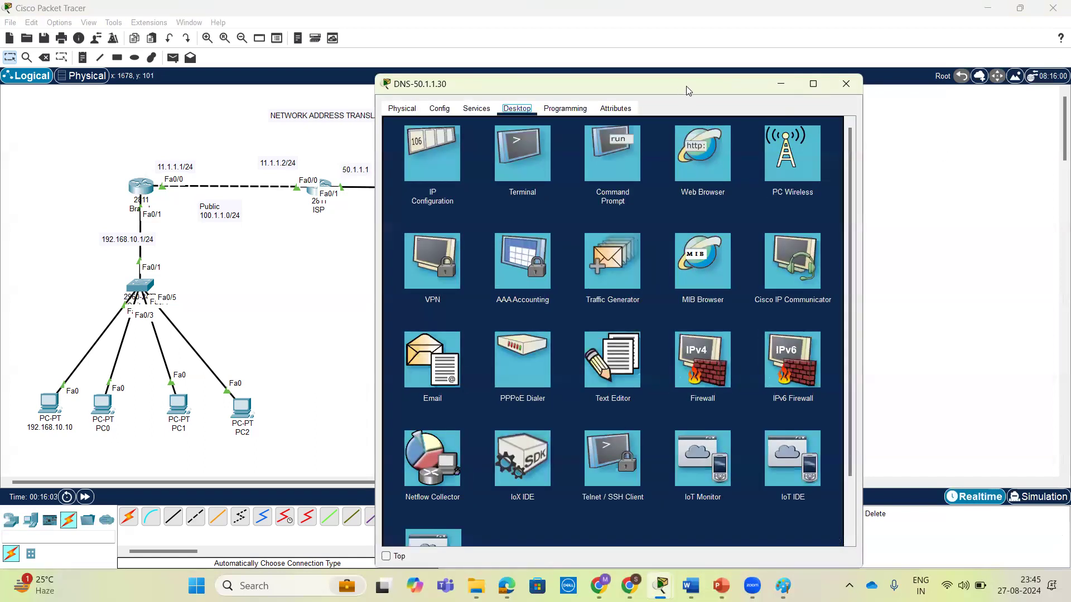
{"action": "left_click_drag", "start_coordinate": [686, 86], "coordinate": [870, 45]}
{"action": "left_click", "coordinate": [621, 131]}
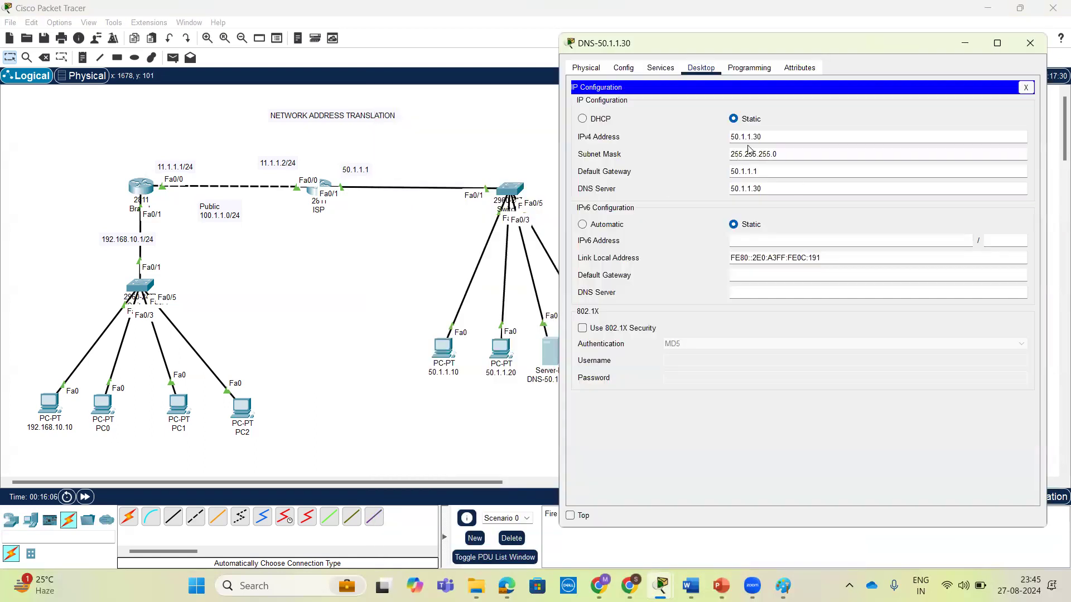
{"action": "left_click", "coordinate": [1030, 42]}
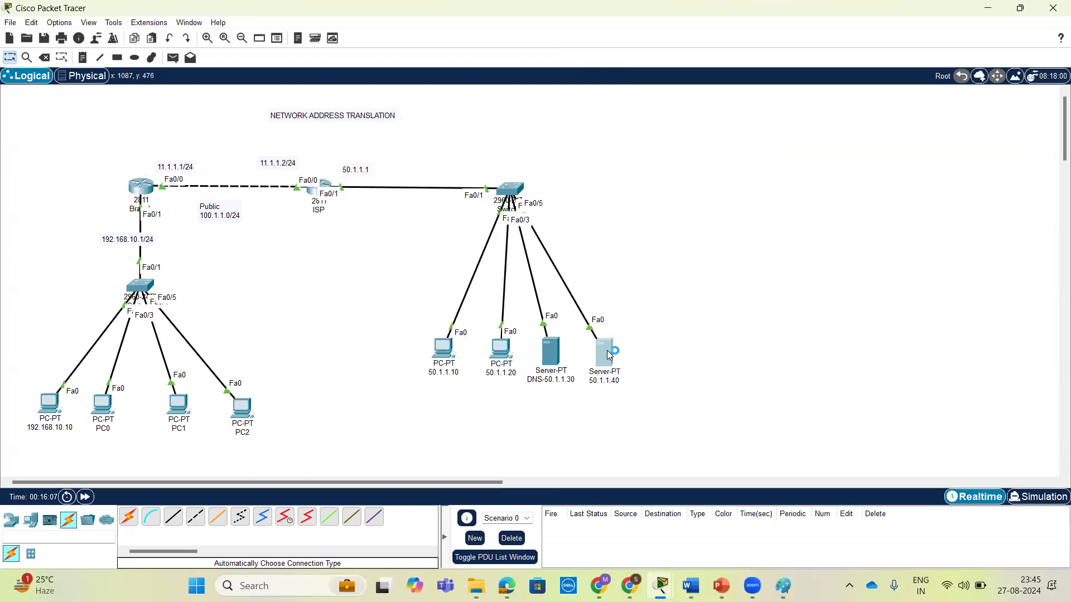
Open the IP configuration of the server labelled 50.1.1.40 and set static IPv4 address 50.1.1.40 with default gateway 50.1.1.1.
{"action": "left_click", "coordinate": [613, 355]}
{"action": "left_click", "coordinate": [476, 108]}
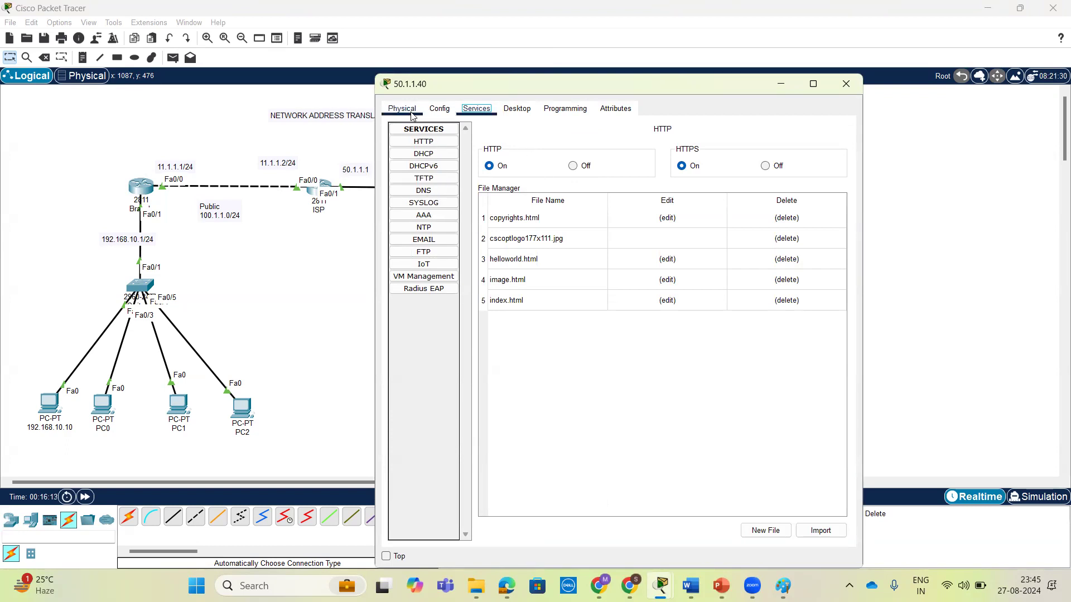
{"action": "left_click", "coordinate": [512, 110]}
{"action": "left_click", "coordinate": [436, 161]}
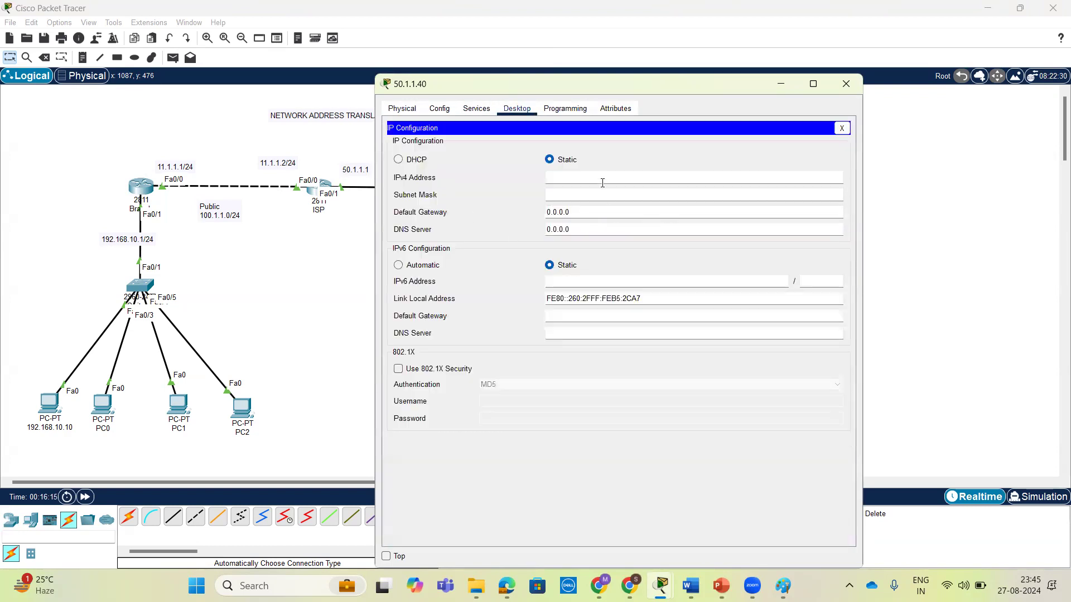
{"action": "type", "text": "50.1.1.40"}
{"action": "left_click", "coordinate": [592, 195]}
{"action": "double_click", "coordinate": [596, 210]}
{"action": "type", "text": "50.1.1."}
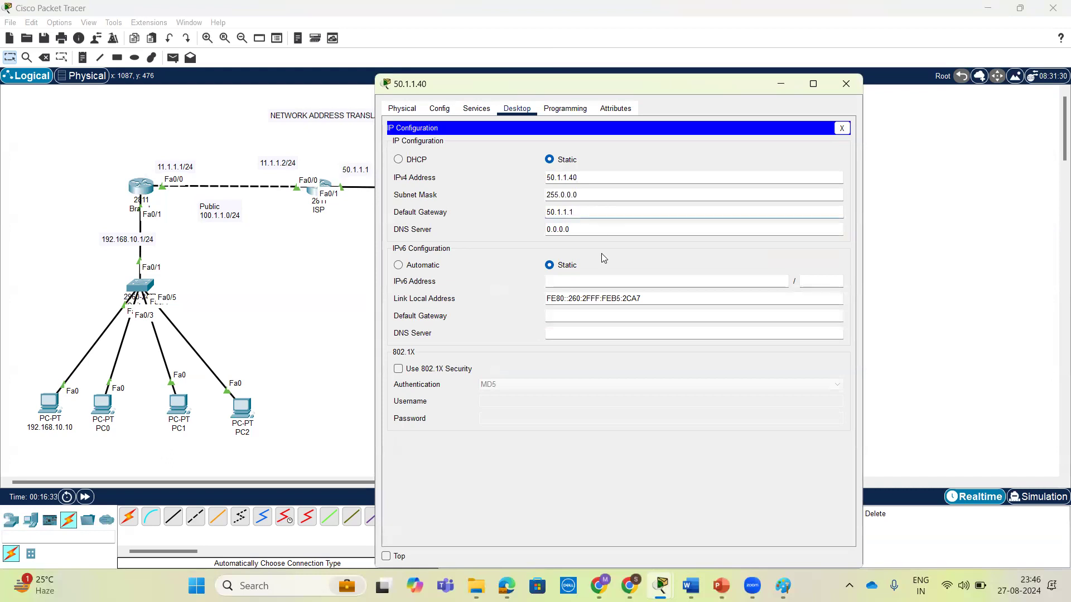
Set this server's DNS server to 50.1.1.30 and its subnet mask to 255.255.255.0, and close its window.
{"action": "double_click", "coordinate": [603, 228]}
{"action": "type", "text": "50.1.1.30"}
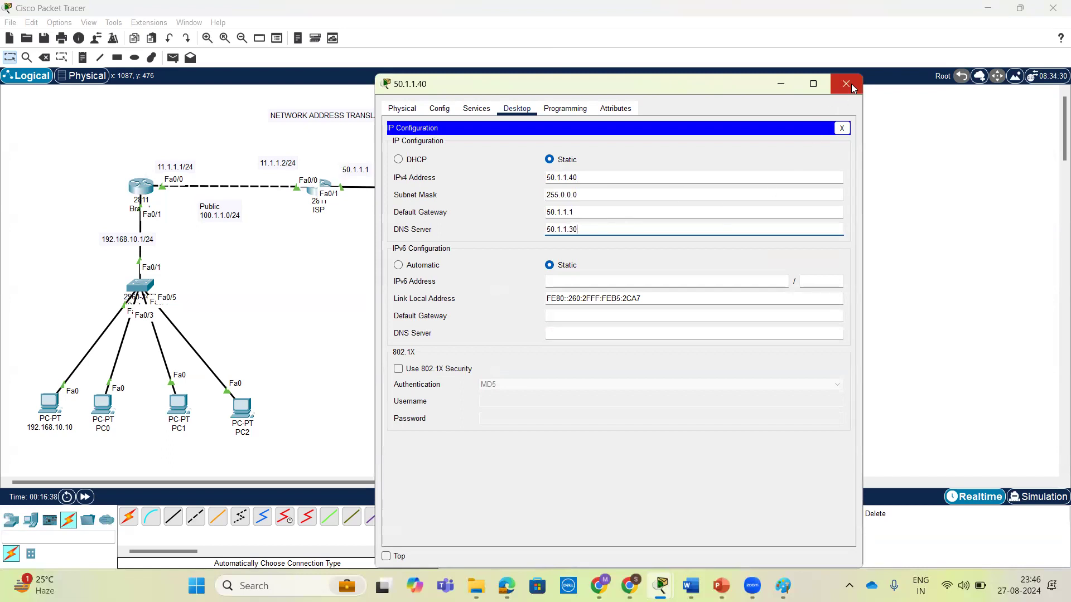
{"action": "left_click", "coordinate": [625, 193]}
{"action": "key", "text": "BackSpace"}
{"action": "key", "text": "BackSpace"}
{"action": "key", "text": "BackSpace"}
{"action": "type", "text": "255.255."}
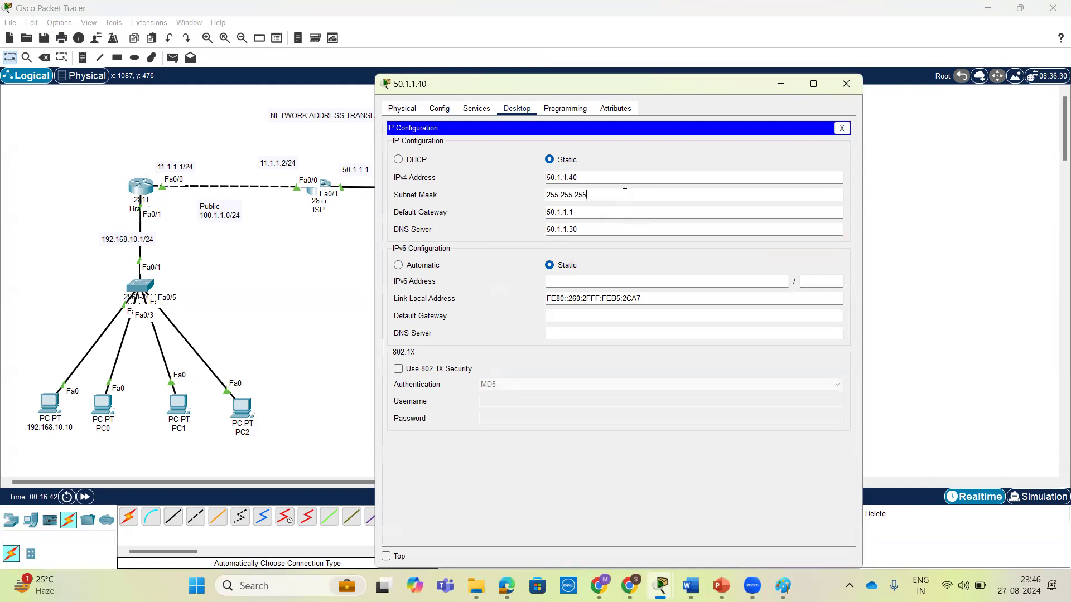
{"action": "left_click", "coordinate": [846, 84]}
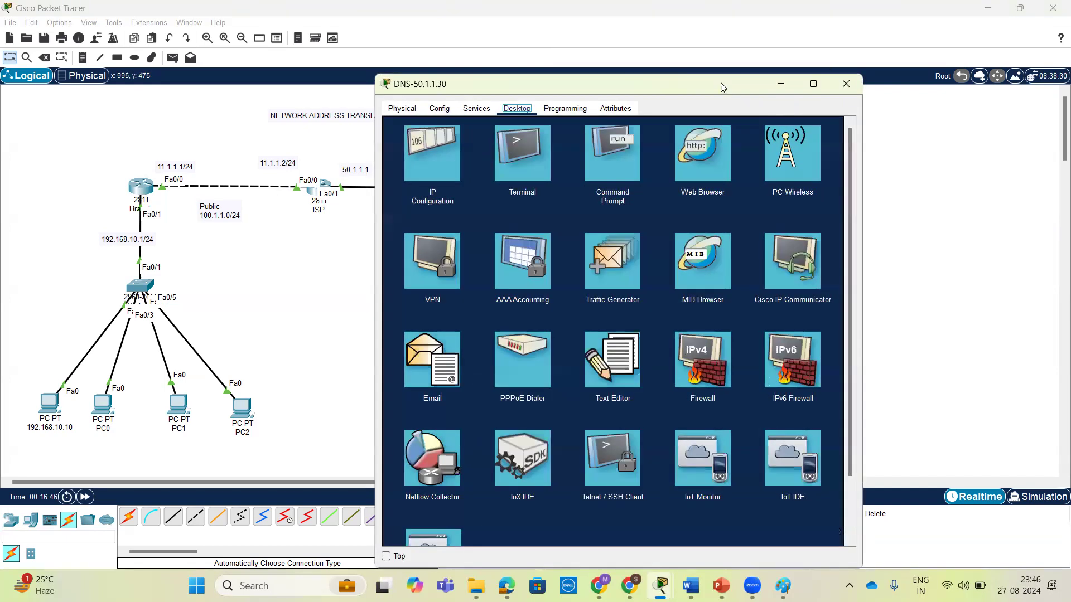
Open the DNS service settings of the server DNS-50.1.1.30 and turn the DNS service on.
{"action": "left_click_drag", "start_coordinate": [725, 84], "coordinate": [951, 49]}
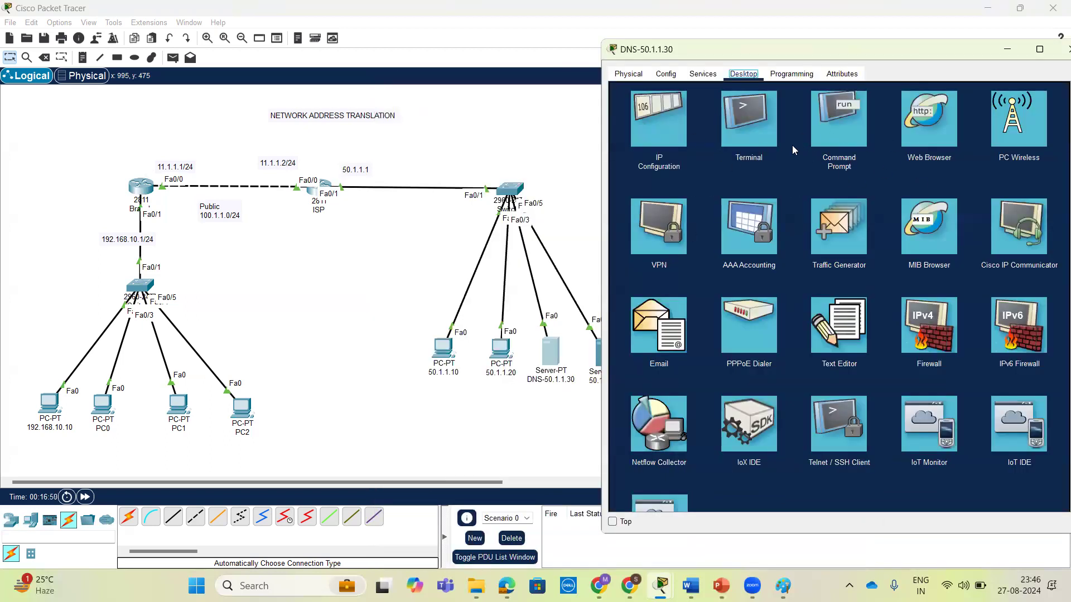
{"action": "left_click", "coordinate": [698, 75]}
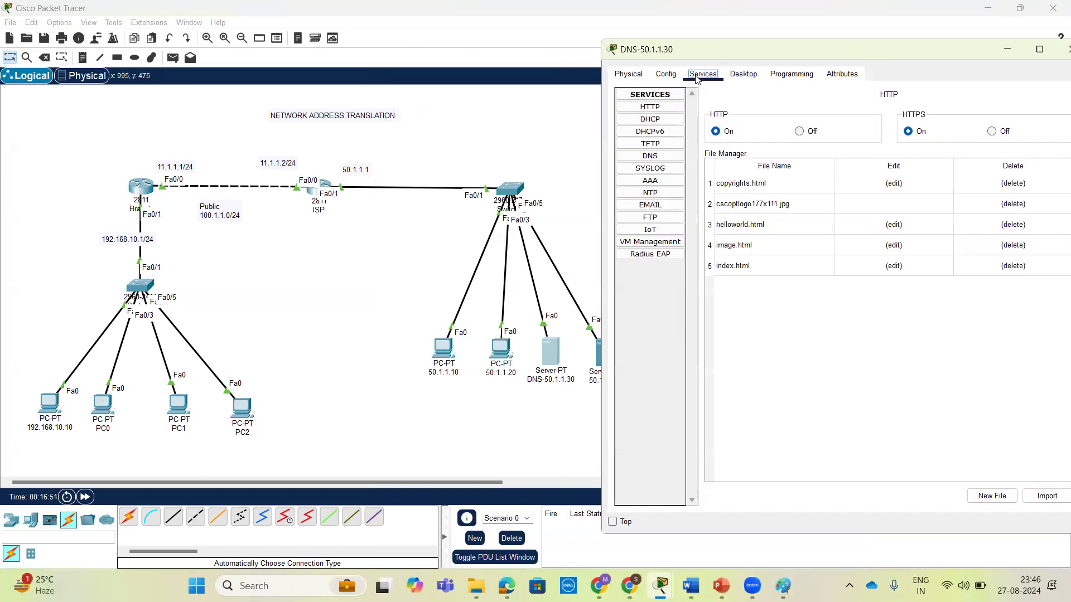
{"action": "left_click", "coordinate": [648, 156]}
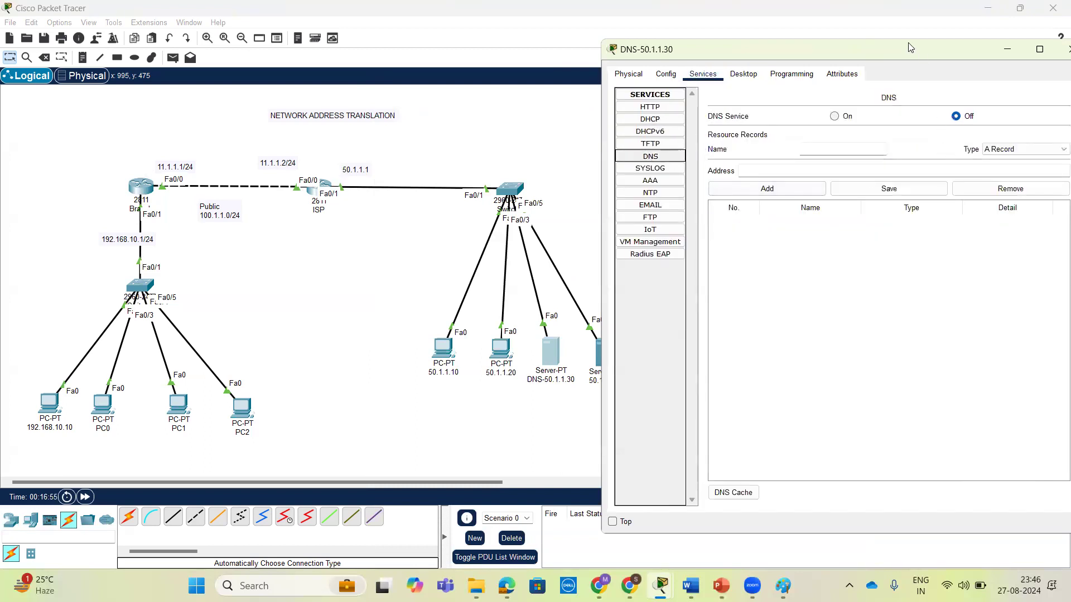
{"action": "left_click_drag", "start_coordinate": [907, 42], "coordinate": [882, 31]}
{"action": "left_click", "coordinate": [808, 105]}
Add an A record named abc.com with address 50.1.1.30 to the DNS service and close the server window.
{"action": "left_click", "coordinate": [828, 137]}
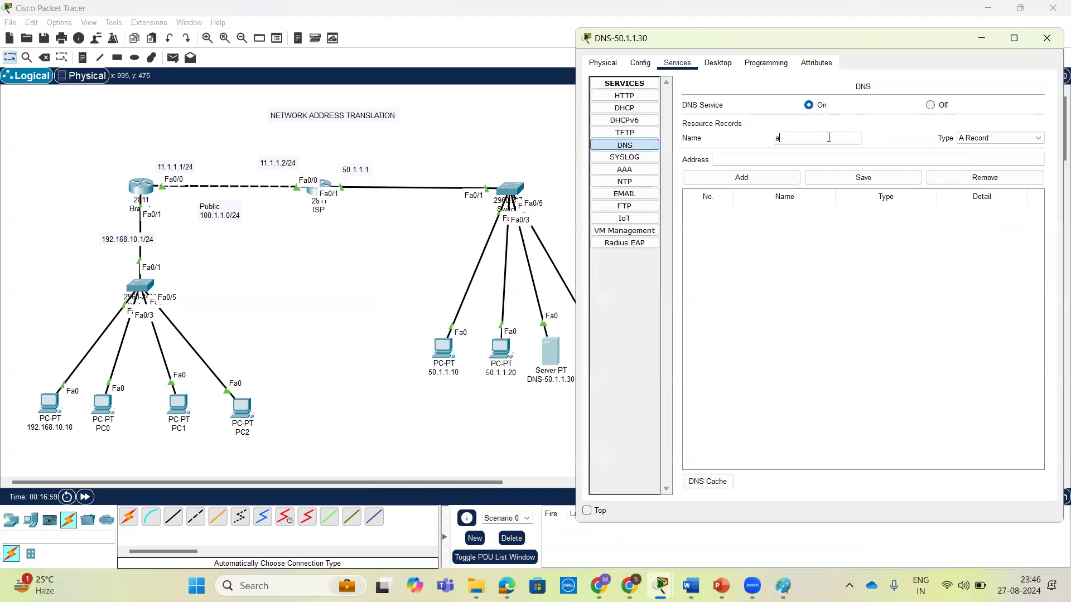
{"action": "type", "text": "abc.com"}
{"action": "left_click", "coordinate": [802, 160]}
{"action": "key", "text": "BackSpace"}
{"action": "key", "text": "BackSpace"}
{"action": "type", "text": "50.1.1"}
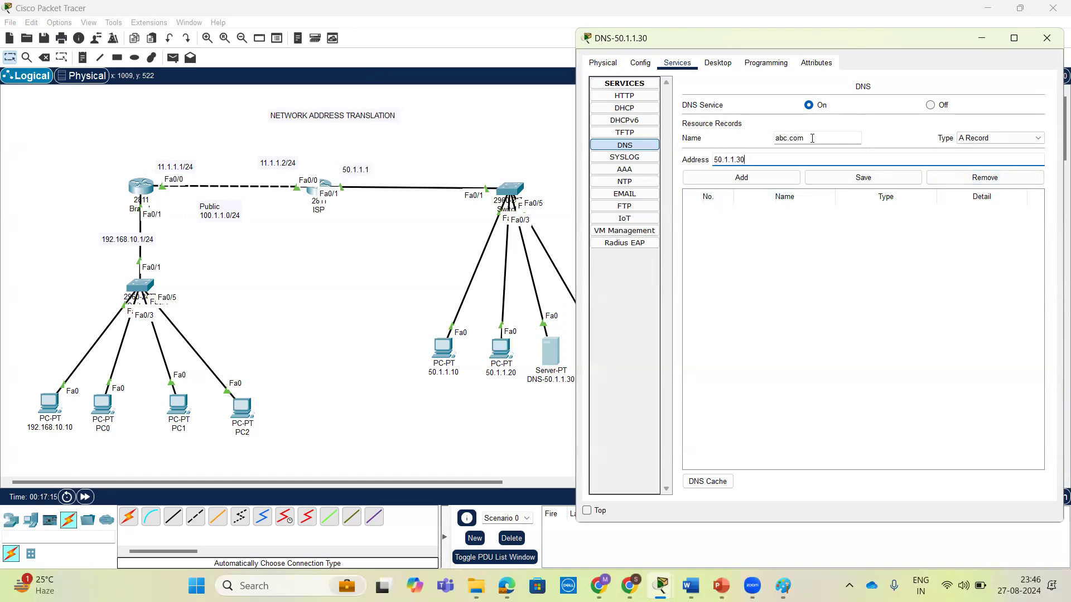
{"action": "left_click", "coordinate": [746, 182]}
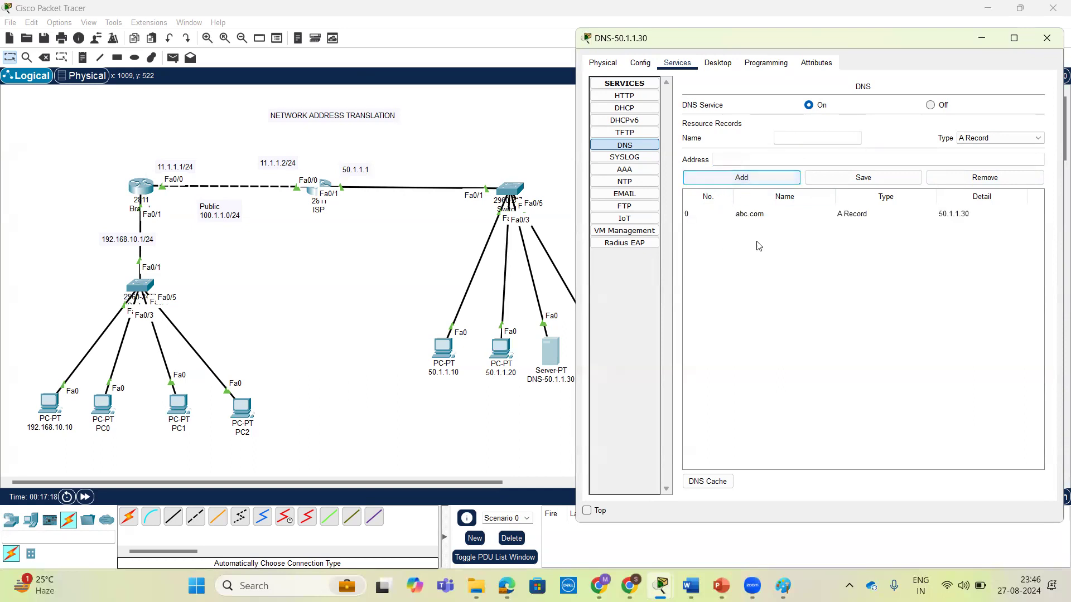
{"action": "left_click", "coordinate": [1040, 46]}
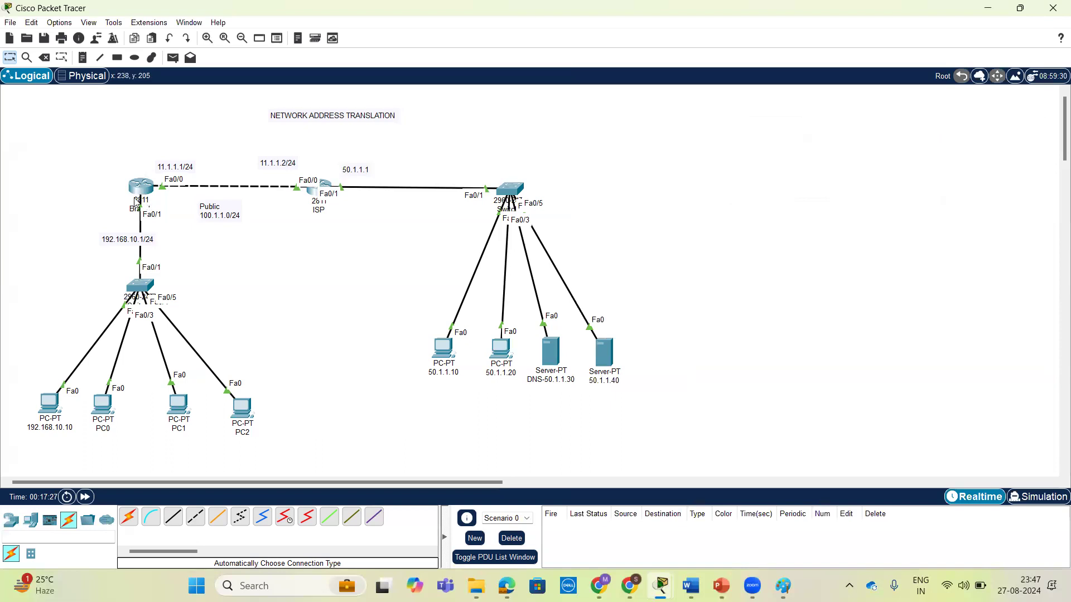
Open the command prompt of PC 192.168.10.10 and ping the LAN gateway 192.168.10.1.
{"action": "left_click", "coordinate": [50, 406]}
{"action": "left_click_drag", "start_coordinate": [646, 83], "coordinate": [831, 62]}
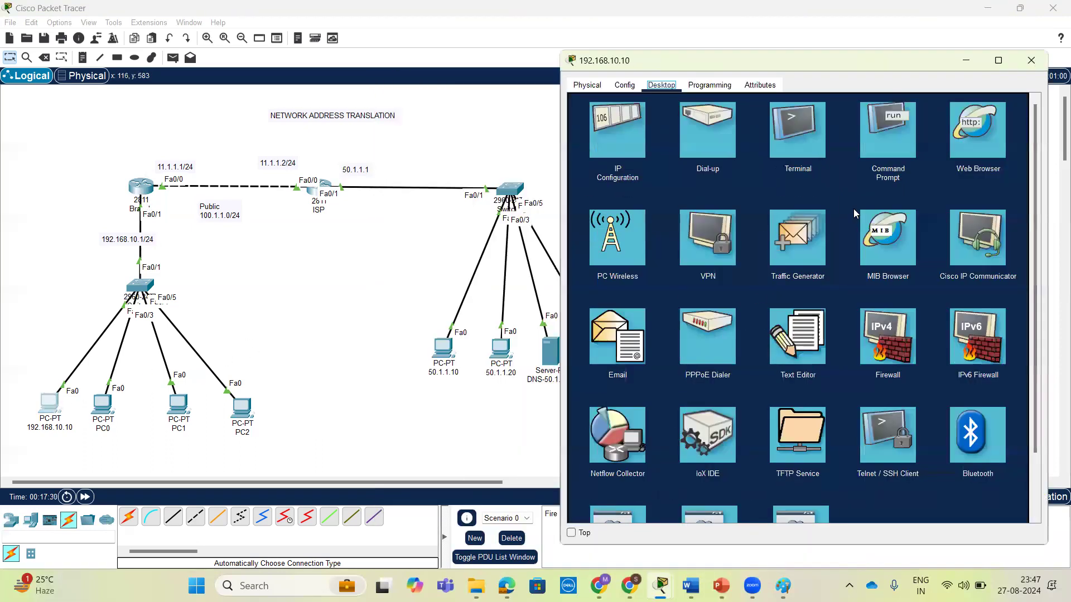
{"action": "left_click", "coordinate": [887, 131]}
{"action": "type", "text": "ping 192.168."}
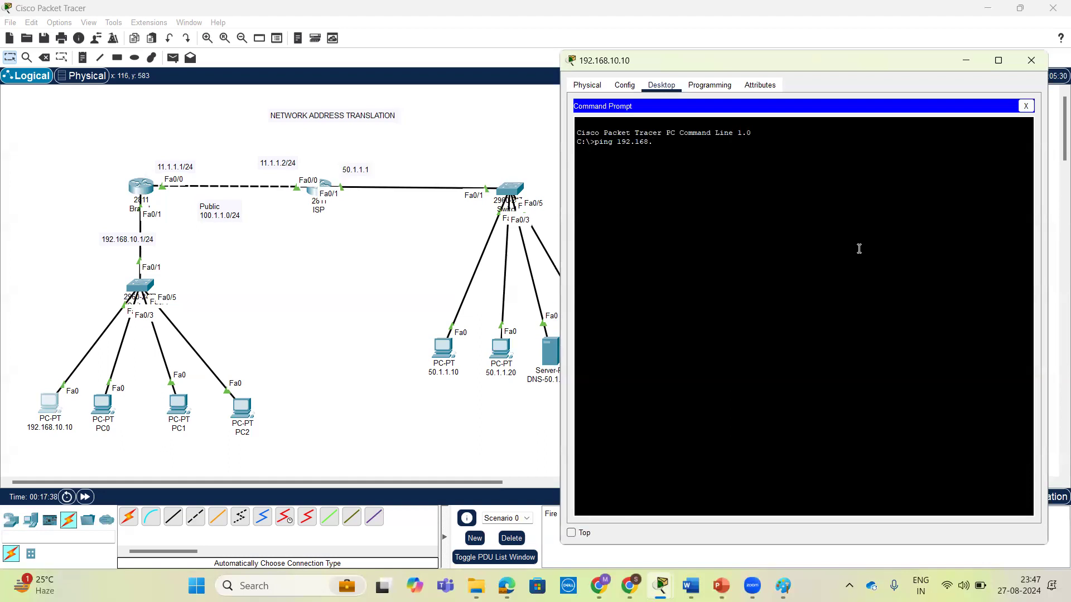
{"action": "type", "text": "10."}
{"action": "key", "text": "Return"}
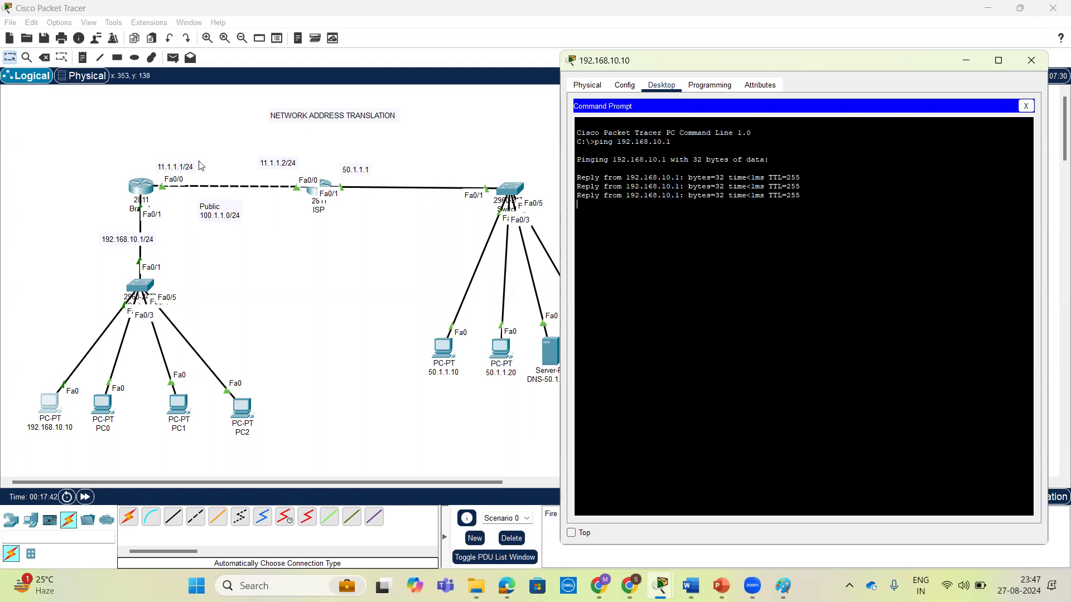
Ping both ends of the Branch–ISP link, 11.1.1.1 and 11.1.1.2, from PC 192.168.10.10.
{"action": "type", "text": "ping 11.1.1."}
{"action": "key", "text": "Return"}
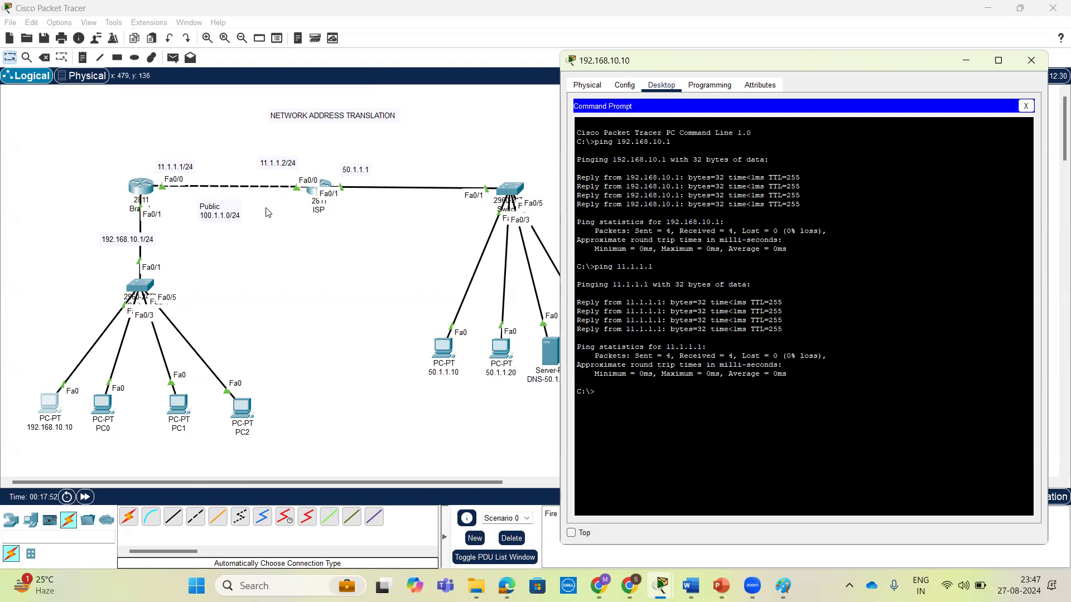
{"action": "type", "text": "ping 11.1.1.2"}
{"action": "key", "text": "Return"}
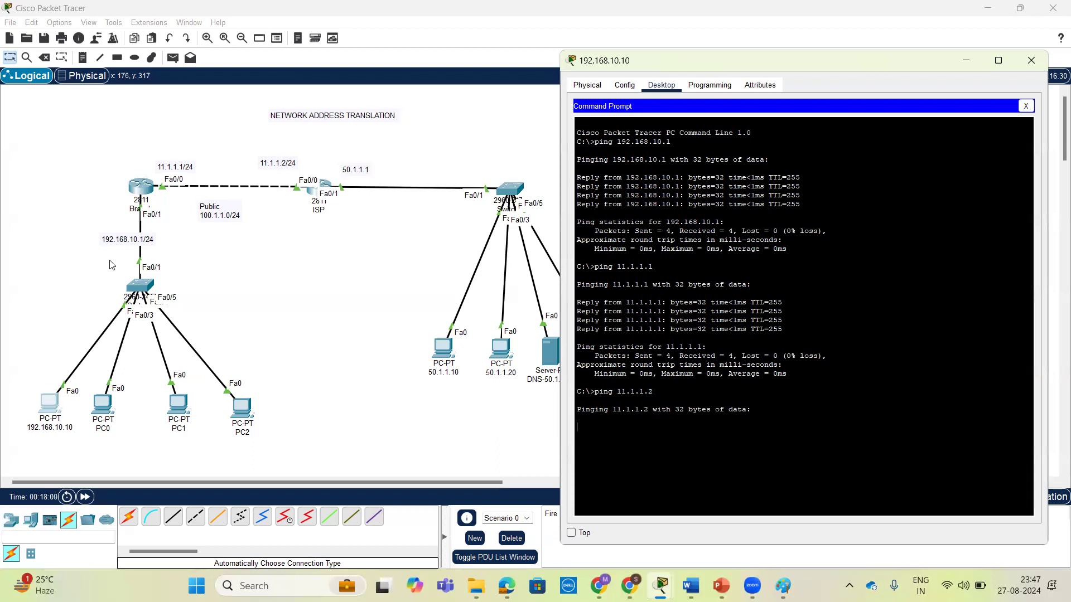
Check the interface configuration in the command lines of the Branch router and the ISP router.
{"action": "left_click", "coordinate": [144, 186]}
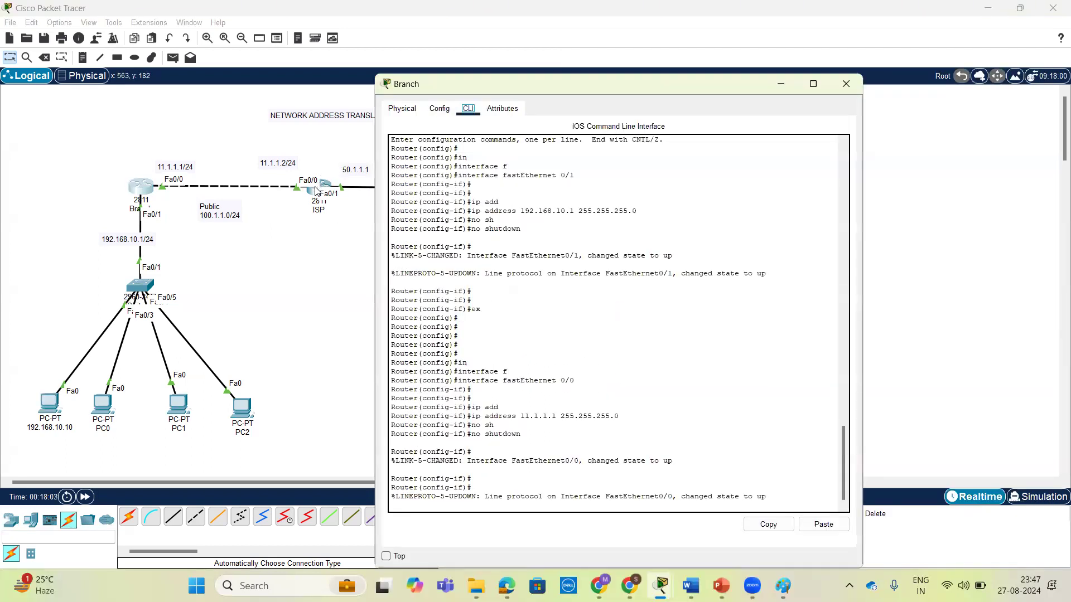
{"action": "left_click", "coordinate": [298, 238]}
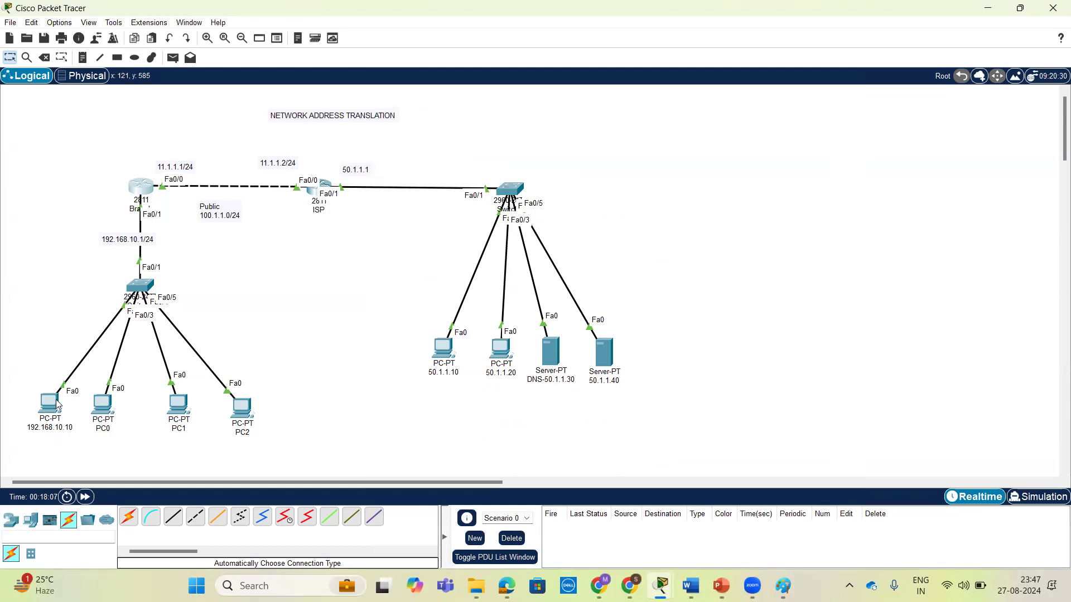
{"action": "left_click", "coordinate": [319, 198]}
{"action": "left_click_drag", "start_coordinate": [526, 85], "coordinate": [589, 41]}
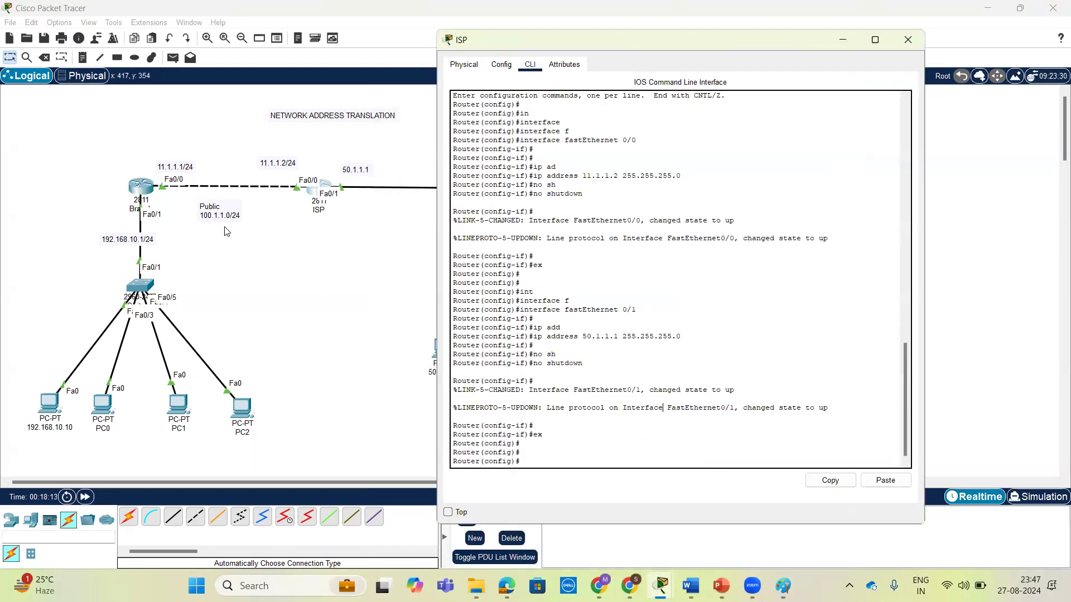
Return to the Branch router's command line and exit interface configuration to global configuration mode.
{"action": "left_click", "coordinate": [142, 186]}
{"action": "key", "text": "Return"}
{"action": "key", "text": "Return"}
{"action": "key", "text": "Return"}
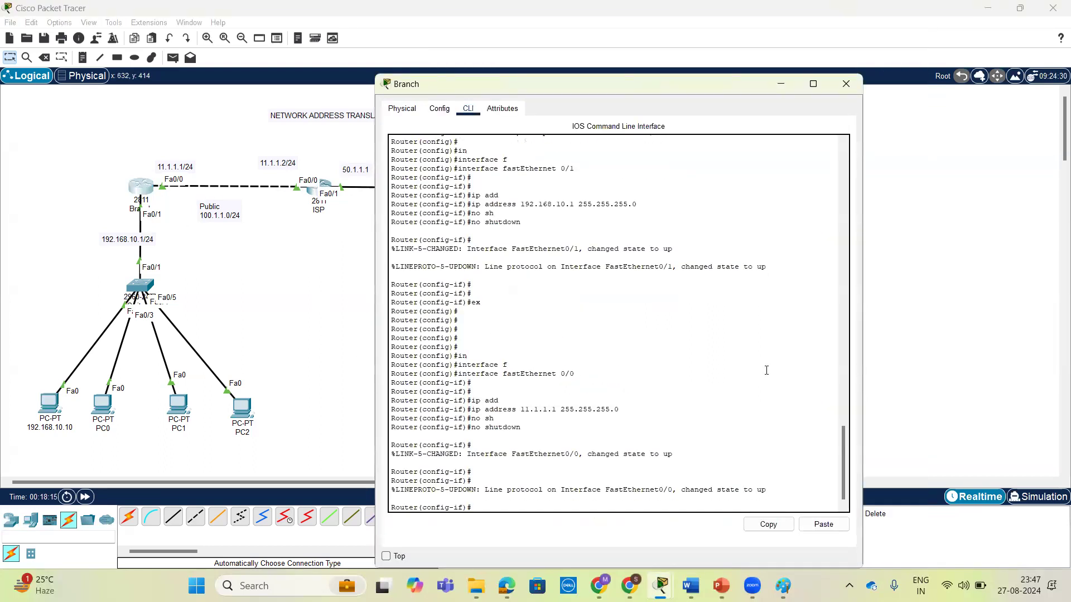
{"action": "type", "text": "exi"}
{"action": "key", "text": "Return"}
{"action": "key", "text": "Return"}
{"action": "key", "text": "Return"}
Add a default static route 0.0.0.0 0.0.0.0 with next hop 11.1.1.2 on the Branch router.
{"action": "type", "text": "ip route 0.0.0.0 0.0.0.0 "}
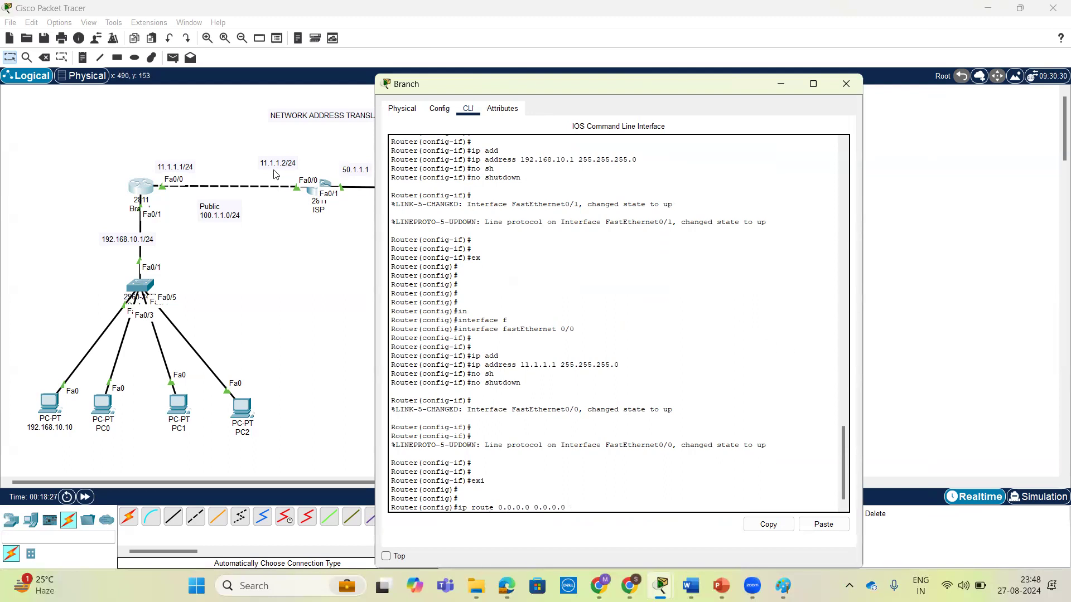
{"action": "type", "text": "11.1.1.2 ?"}
{"action": "key", "text": "Return"}
{"action": "key", "text": "Return"}
{"action": "key", "text": "Return"}
{"action": "key", "text": "Return"}
{"action": "key", "text": "Return"}
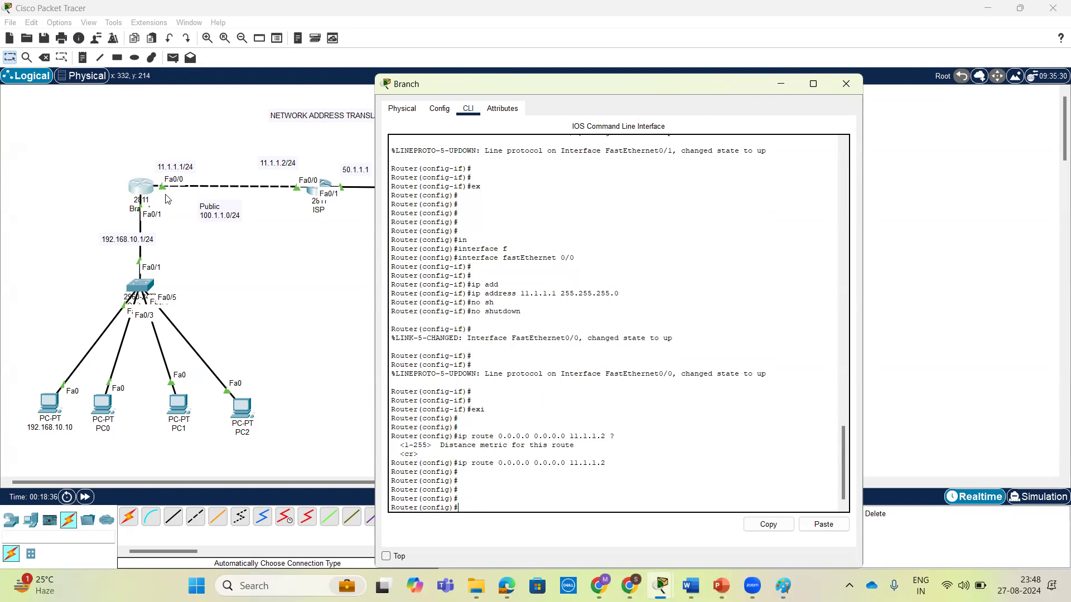
Repeat the ping to 11.1.1.2 from the command prompt of PC 192.168.10.10.
{"action": "left_click", "coordinate": [58, 412]}
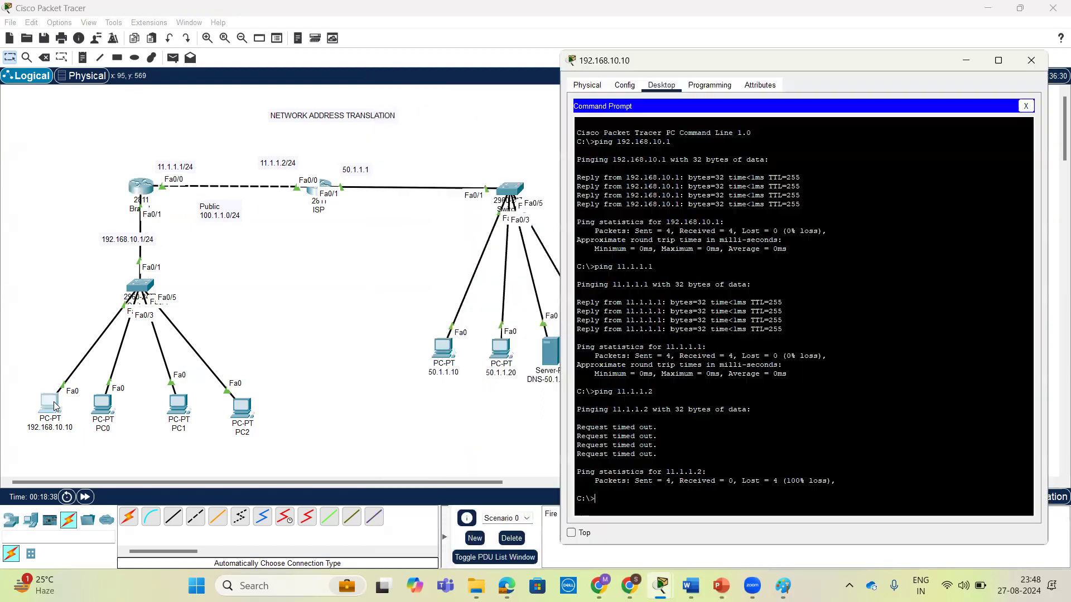
{"action": "key", "text": "Return"}
{"action": "key", "text": "Up"}
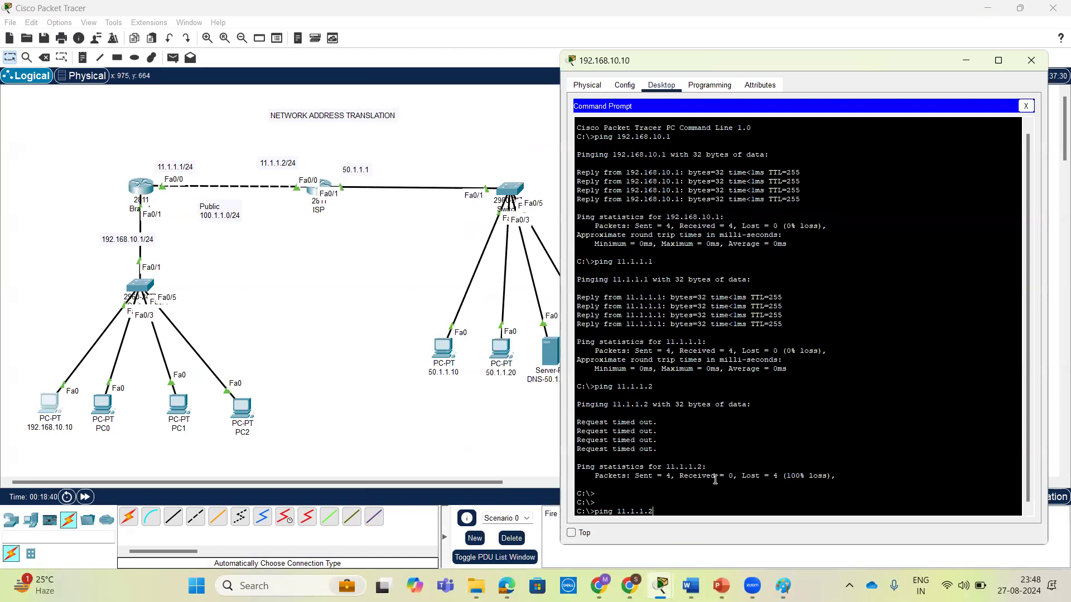
{"action": "key", "text": "Return"}
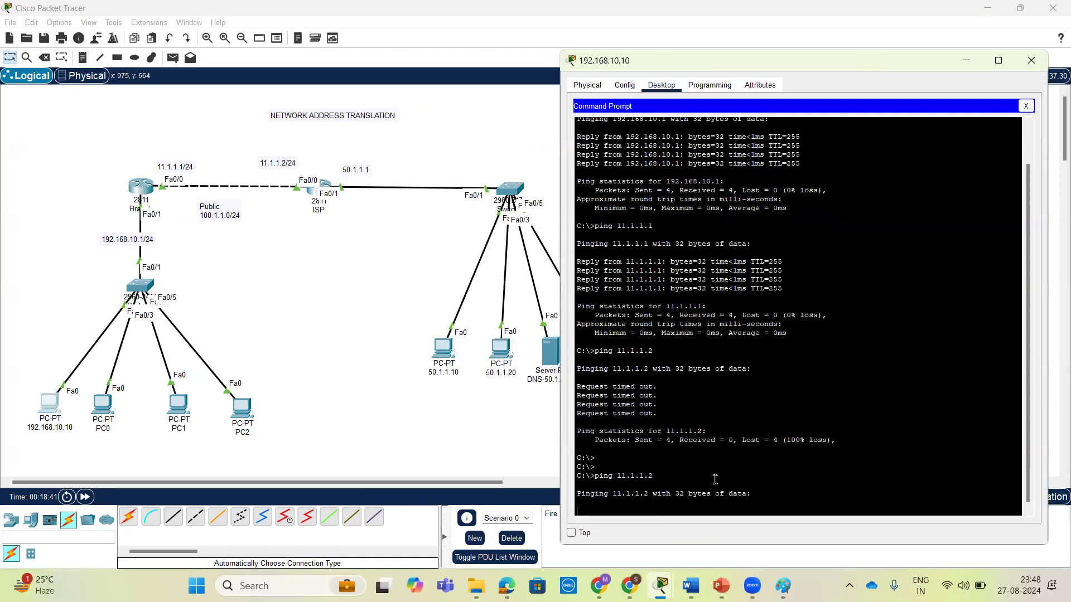
Add a static route on the ISP router to network 192.168.10.0 255.255.255.0 with next hop 11.1.1.1.
{"action": "left_click", "coordinate": [315, 193]}
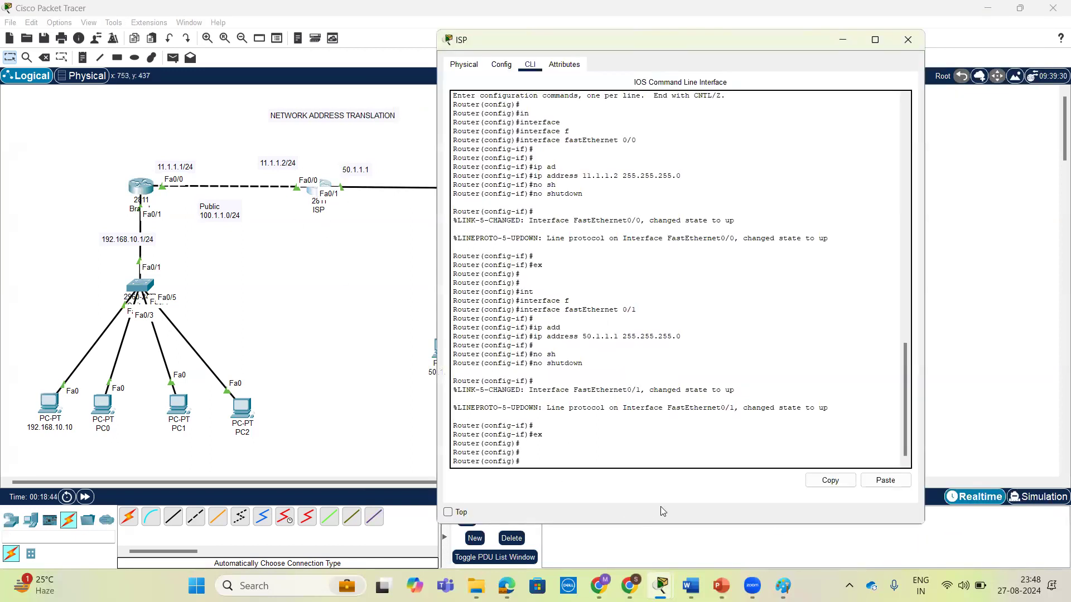
{"action": "key", "text": "Return"}
{"action": "key", "text": "Return"}
{"action": "type", "text": "ip route 192.1"}
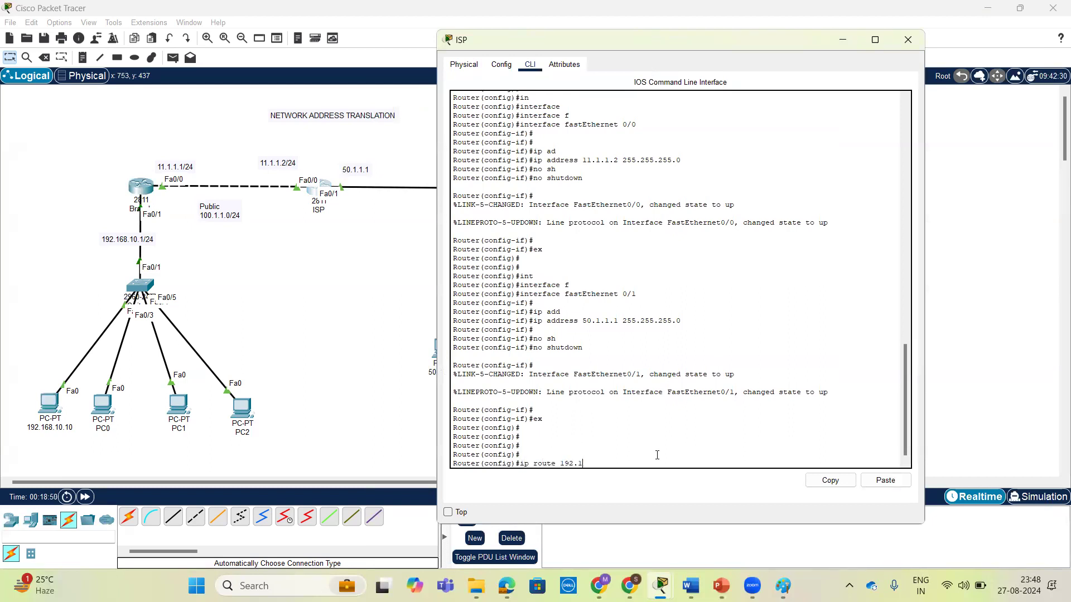
{"action": "type", "text": "68.10.0 255.255.255.0"}
{"action": "type", "text": " 11.1.1"}
{"action": "type", "text": ".2"}
{"action": "key", "text": "BackSpace"}
{"action": "type", "text": "1"}
{"action": "key", "text": "Return"}
{"action": "key", "text": "Return"}
{"action": "key", "text": "Return"}
{"action": "key", "text": "Return"}
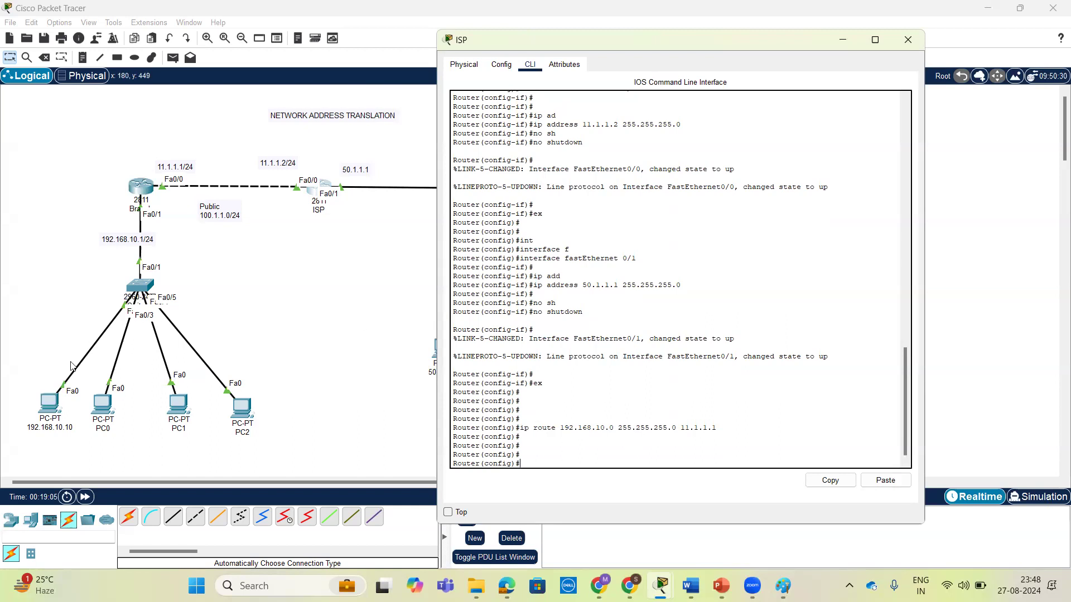
Retest connectivity from PC 192.168.10.10 to the ISP router's address 11.1.1.2 with another ping.
{"action": "left_click", "coordinate": [52, 403]}
{"action": "key", "text": "Up"}
{"action": "key", "text": "Return"}
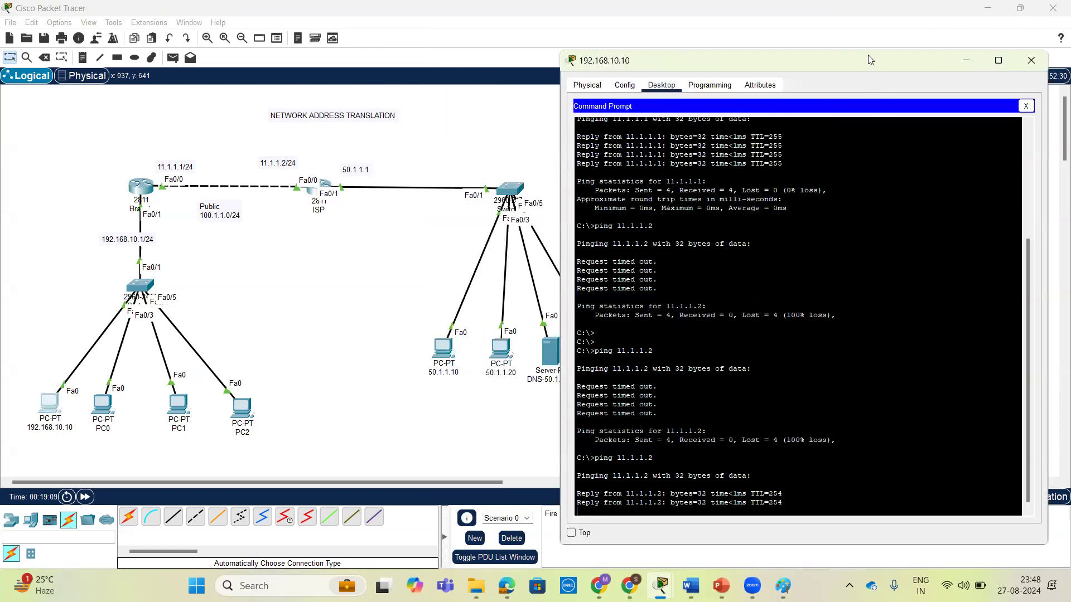
Move the PC window clear of the topology and ping 50.1.1.1 and host 50.1.1.10 from PC 192.168.10.10.
{"action": "left_click_drag", "start_coordinate": [870, 60], "coordinate": [927, 61]}
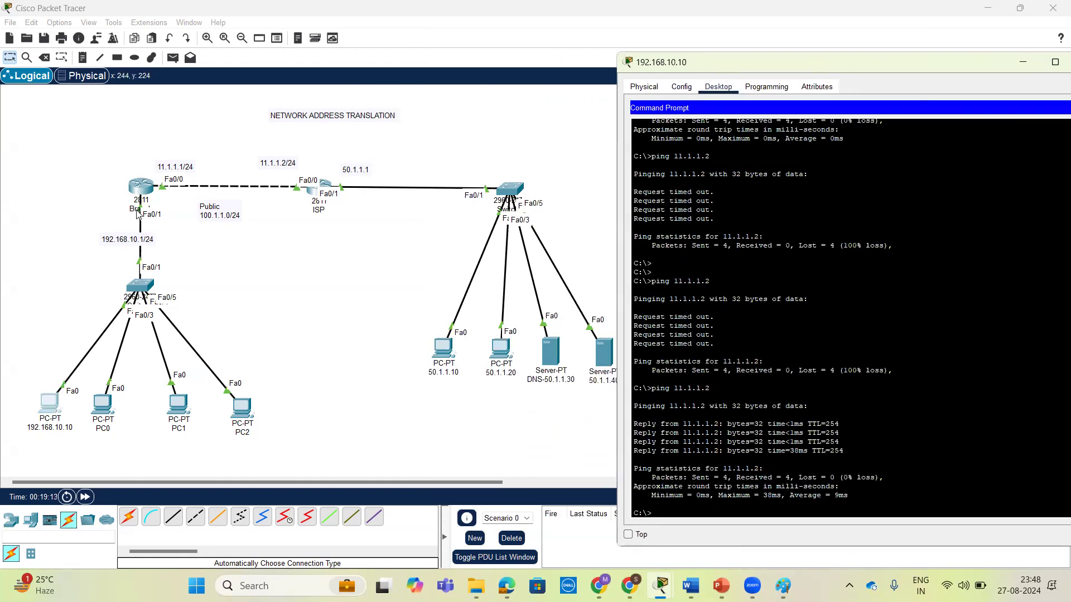
{"action": "type", "text": "ng 50.1.1"}
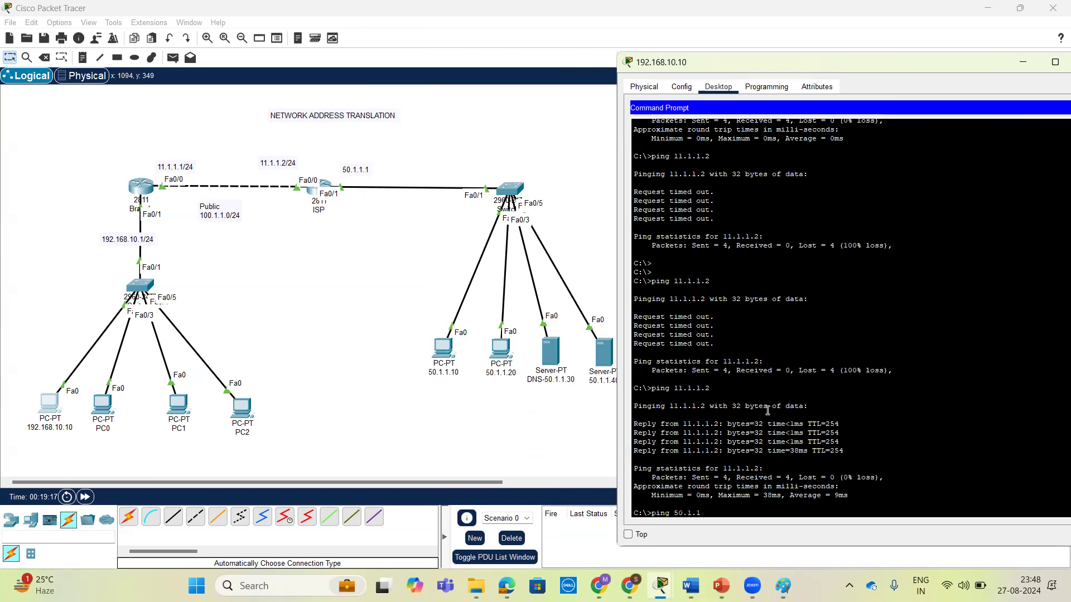
{"action": "type", "text": ".1"}
{"action": "key", "text": "Return"}
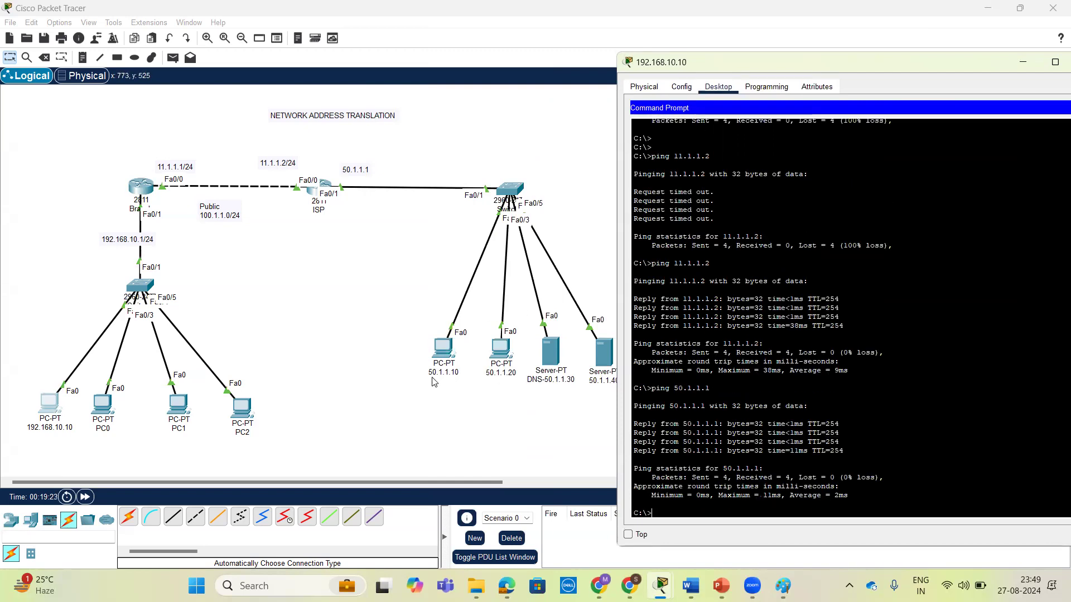
{"action": "type", "text": "ping 50.1.1.10"}
{"action": "key", "text": "Return"}
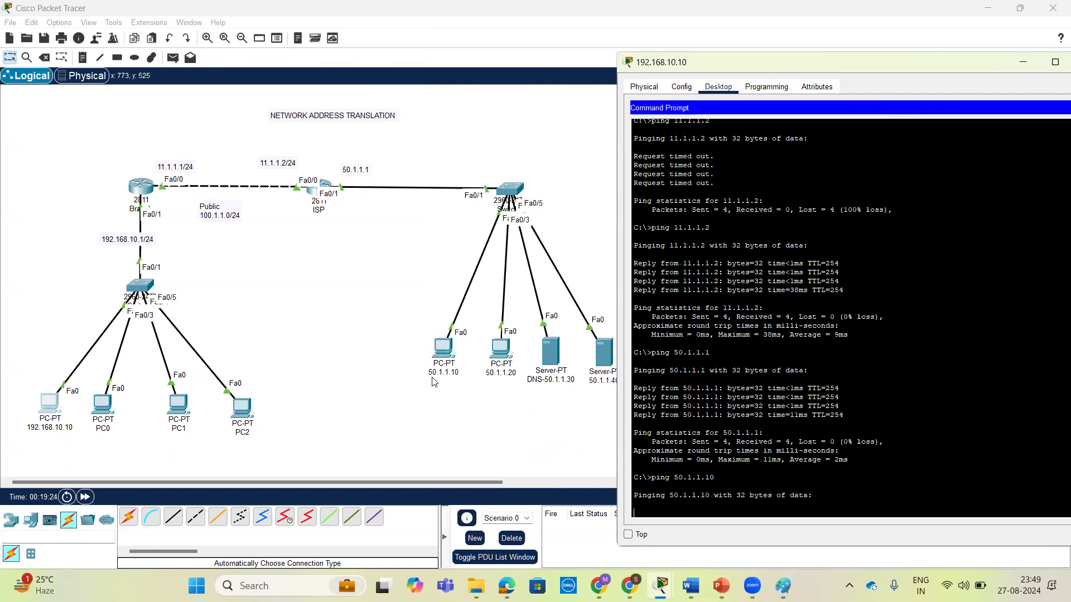
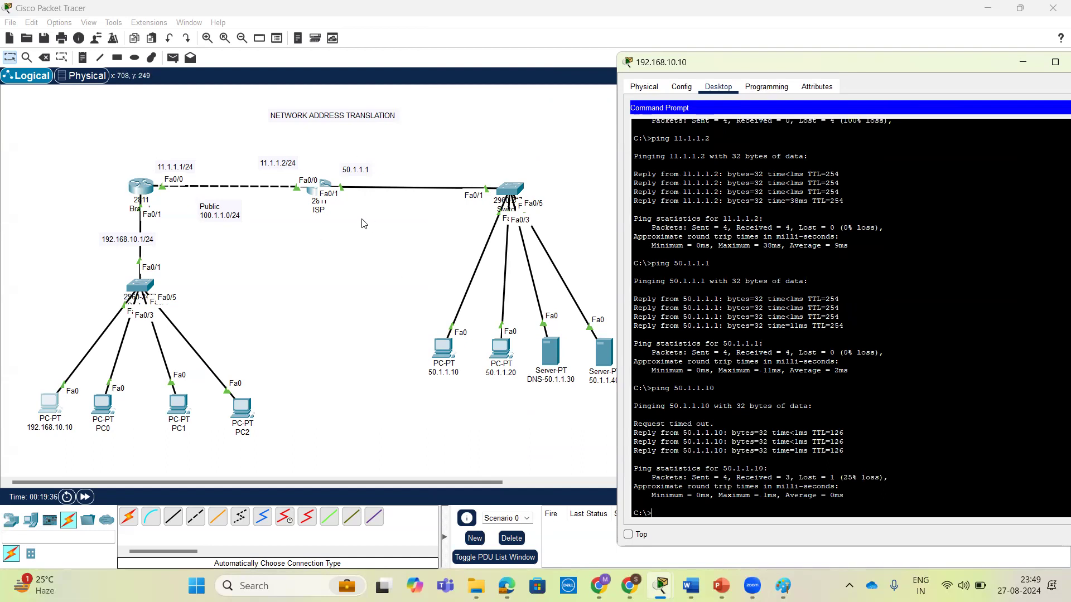
Review the static route to 192.168.10.0 in the ISP router's command line.
{"action": "left_click", "coordinate": [310, 194]}
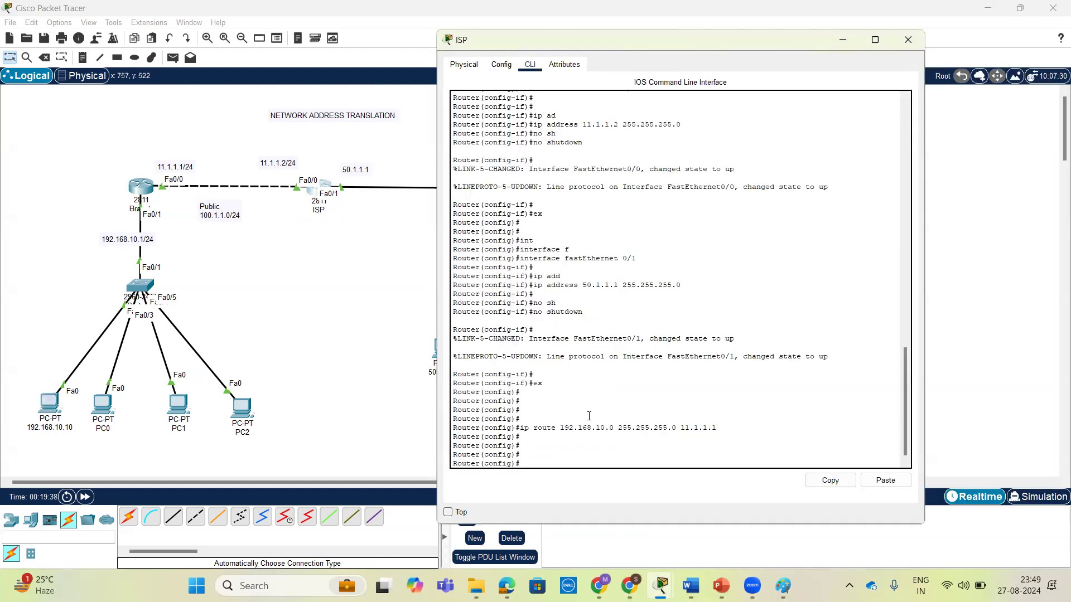
{"action": "left_click_drag", "start_coordinate": [521, 428], "coordinate": [724, 425]}
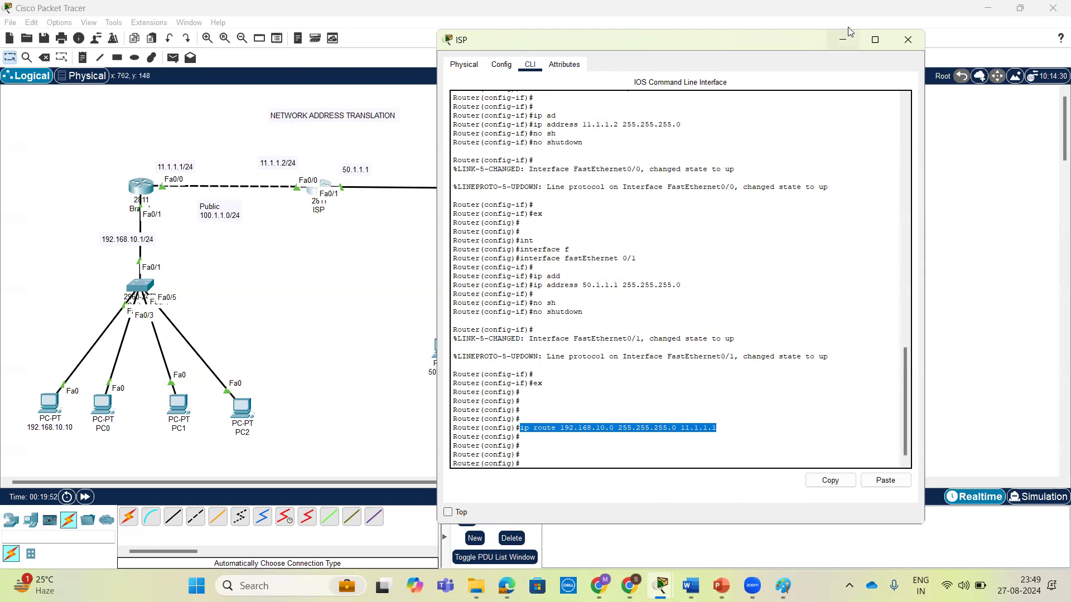
{"action": "left_click", "coordinate": [834, 37]}
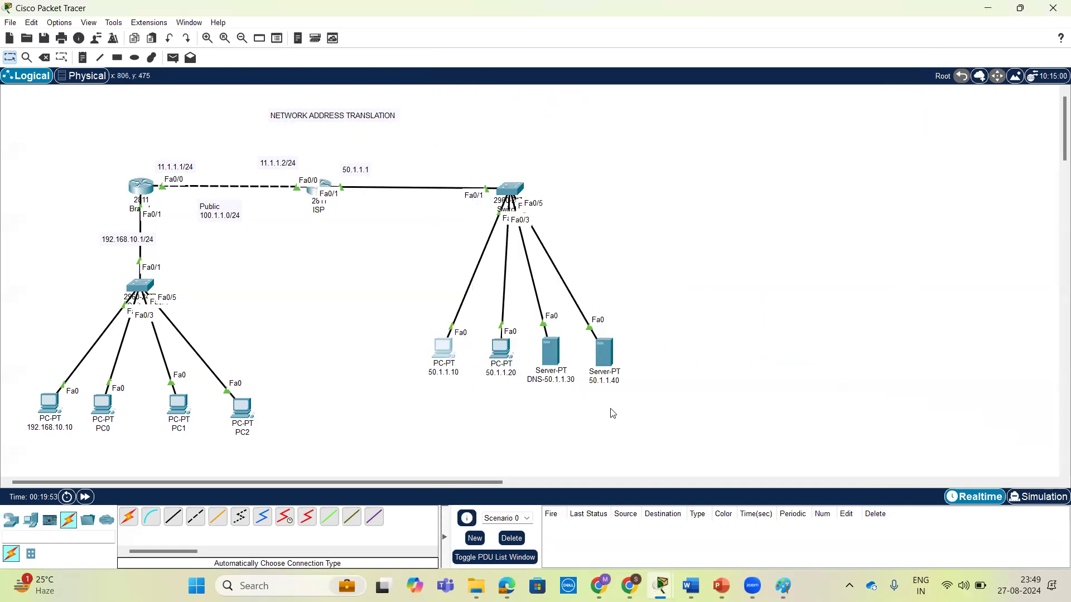
Ping 192.168.10.10 from the command prompt of PC 50.1.1.10.
{"action": "left_click", "coordinate": [446, 351]}
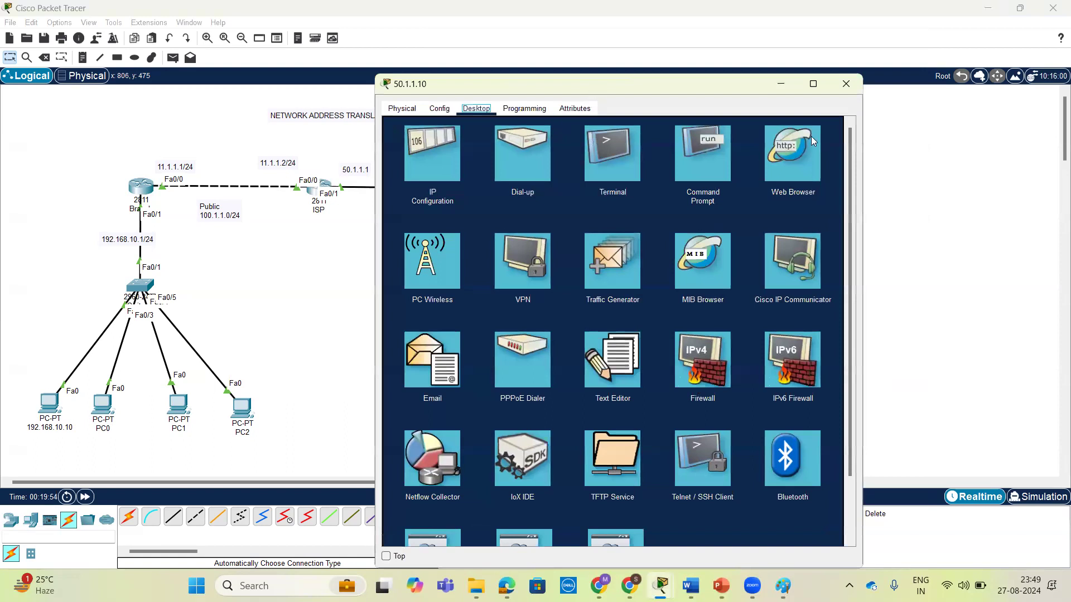
{"action": "left_click", "coordinate": [703, 156]}
{"action": "type", "text": "pin"}
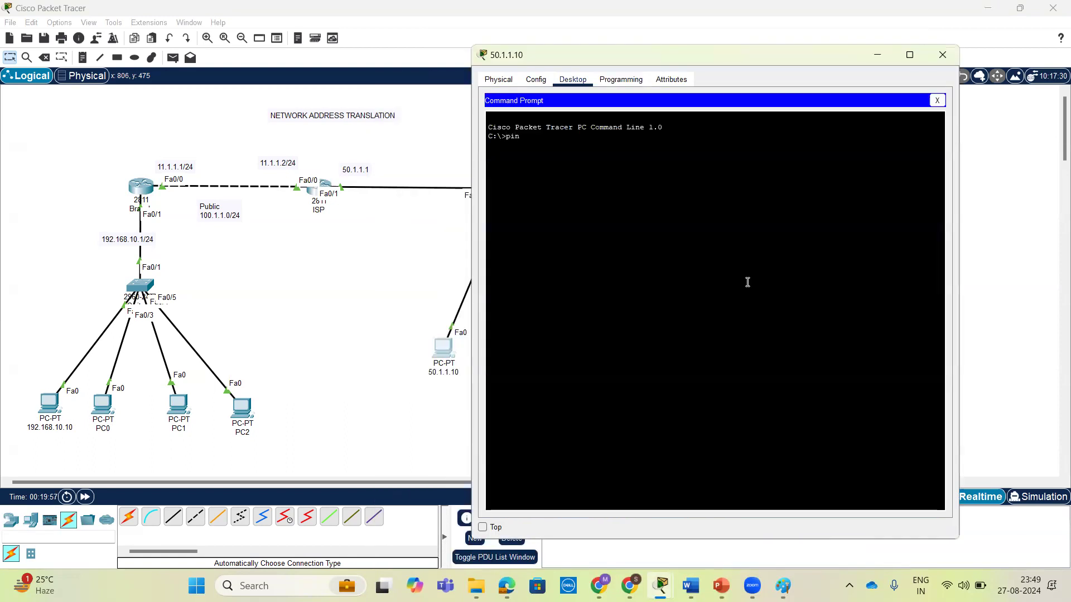
{"action": "type", "text": "g 192.168.10.10"}
{"action": "key", "text": "Return"}
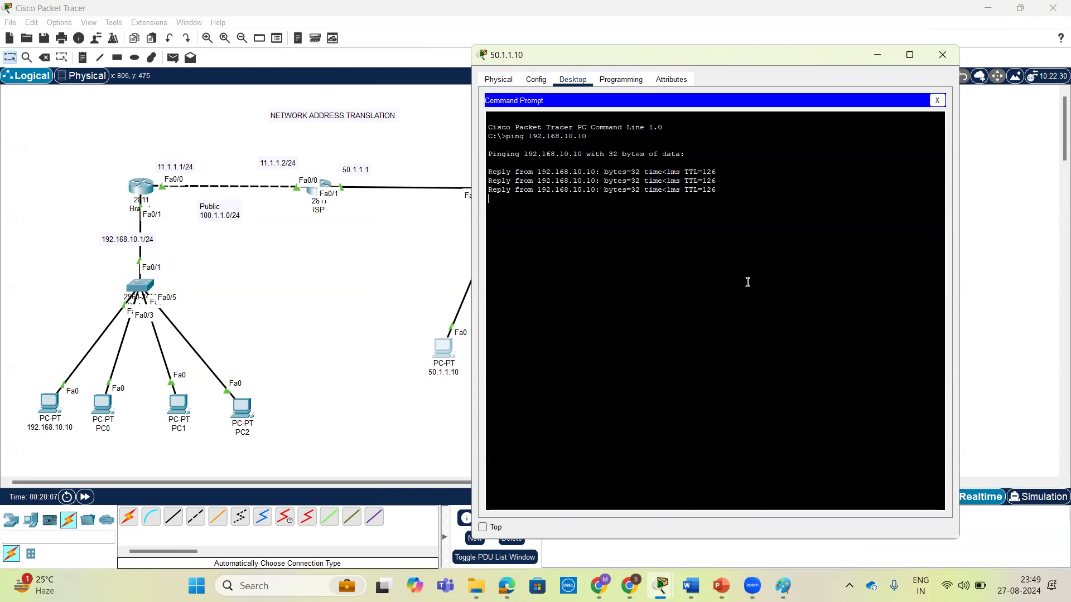
Ping 192.168.10.11 and 192.168.10.12 from PC 50.1.1.10.
{"action": "key", "text": "Up"}
{"action": "type", "text": "1"}
{"action": "key", "text": "Return"}
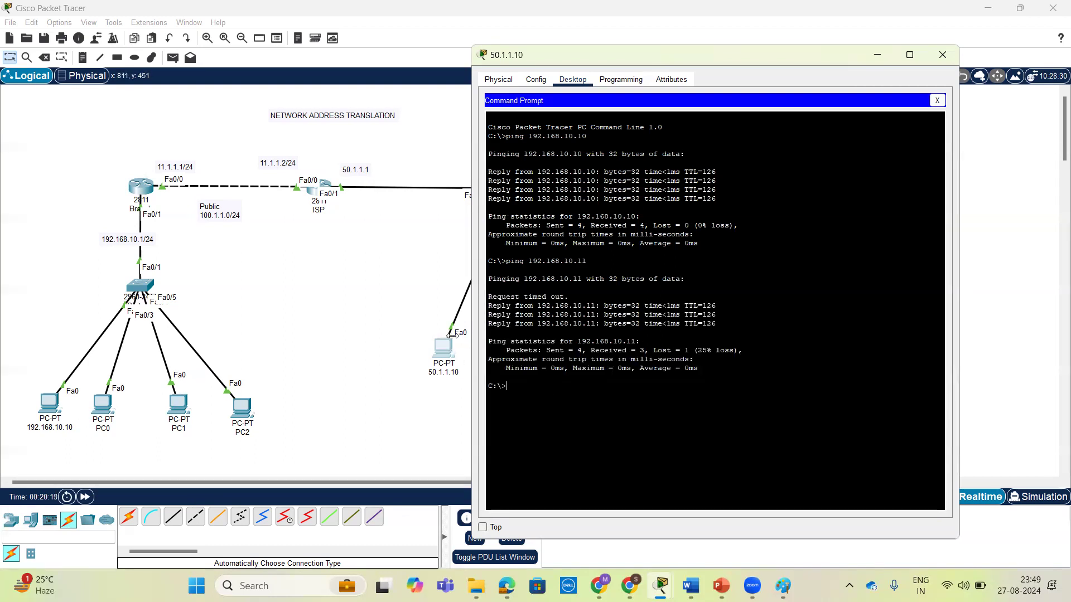
{"action": "key", "text": "Up"}
{"action": "type", "text": "2"}
{"action": "key", "text": "Return"}
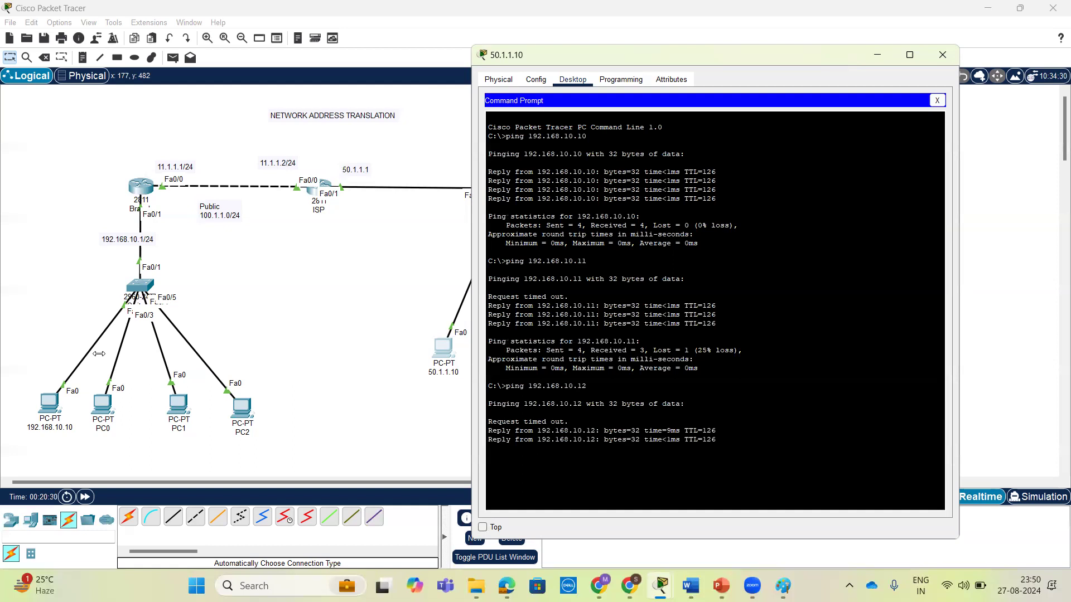
Ping 192.168.10.13 from PC 50.1.1.10 and close the PC's window.
{"action": "key", "text": "Return"}
{"action": "key", "text": "Return"}
{"action": "key", "text": "Return"}
{"action": "key", "text": "Up"}
{"action": "key", "text": "BackSpace"}
{"action": "type", "text": "3"}
{"action": "key", "text": "Return"}
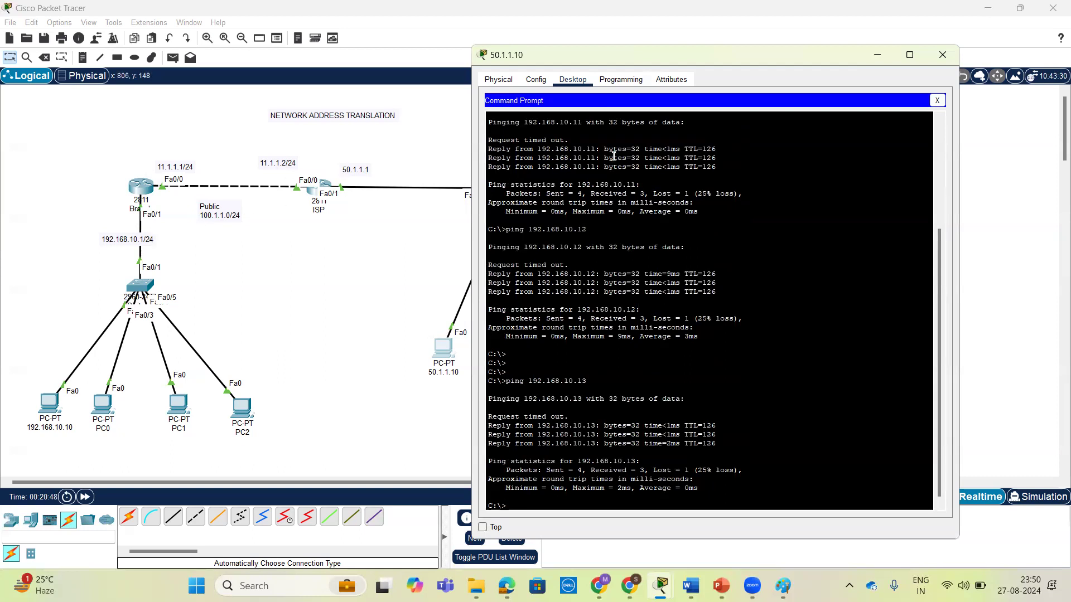
{"action": "left_click", "coordinate": [942, 60]}
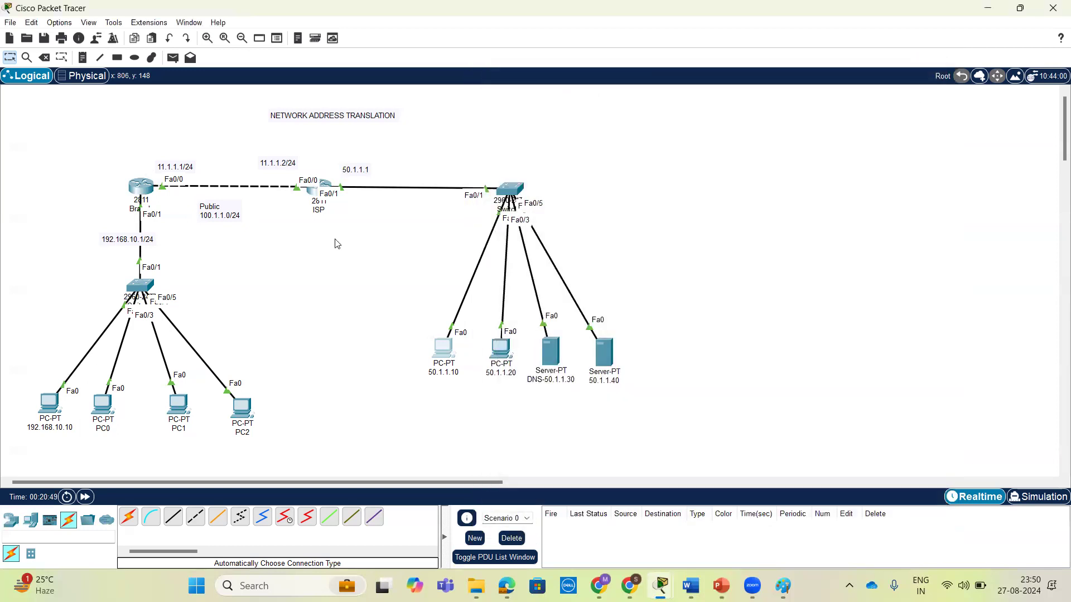
Remove the ISP router's static route to 192.168.10.0 255.255.255.0 via 11.1.1.1 and minimize its window.
{"action": "left_click", "coordinate": [318, 188]}
{"action": "key", "text": "Return"}
{"action": "key", "text": "Return"}
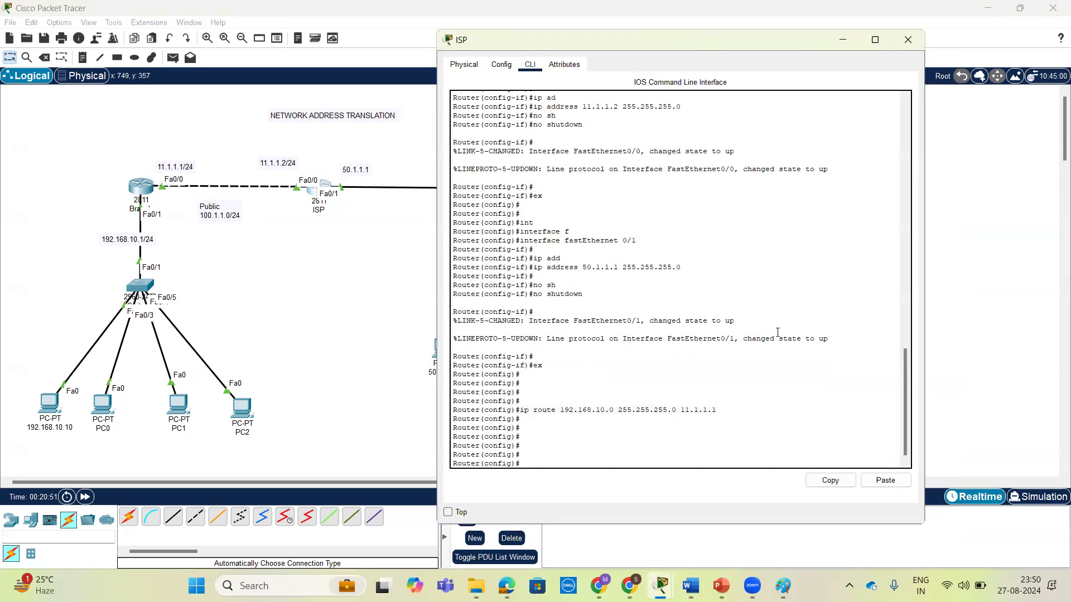
{"action": "key", "text": "Up"}
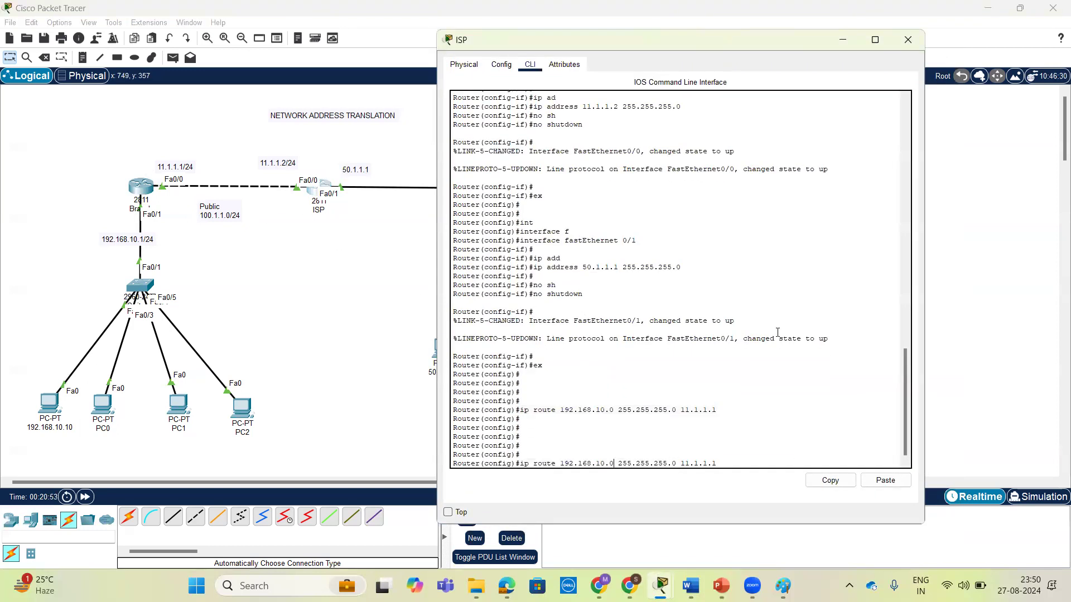
{"action": "key", "text": "Home"}
{"action": "type", "text": "no"}
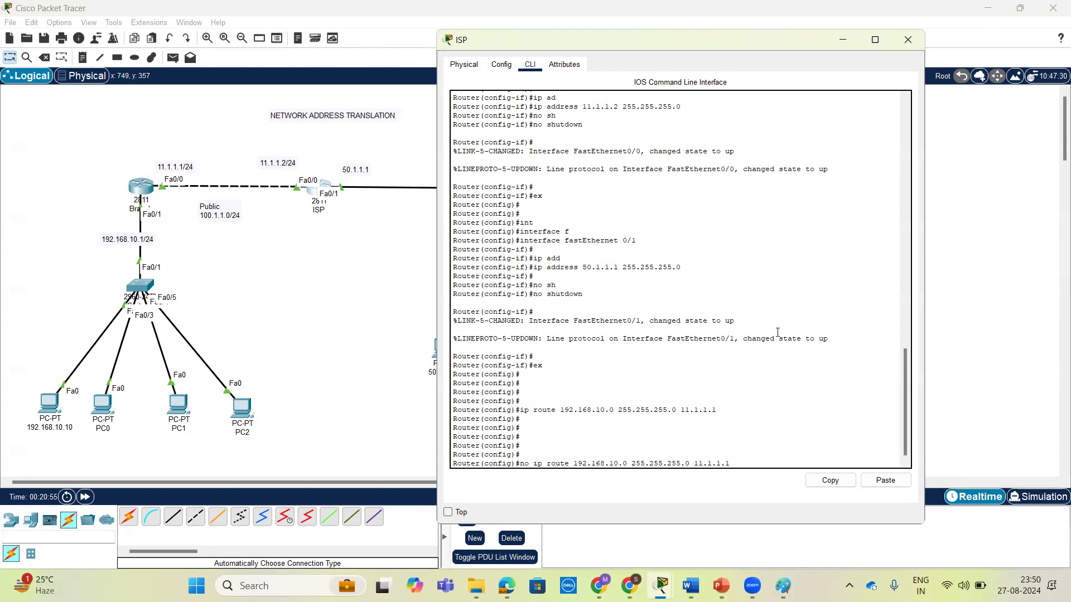
{"action": "key", "text": "Return"}
{"action": "key", "text": "Return"}
{"action": "key", "text": "Return"}
{"action": "key", "text": "Return"}
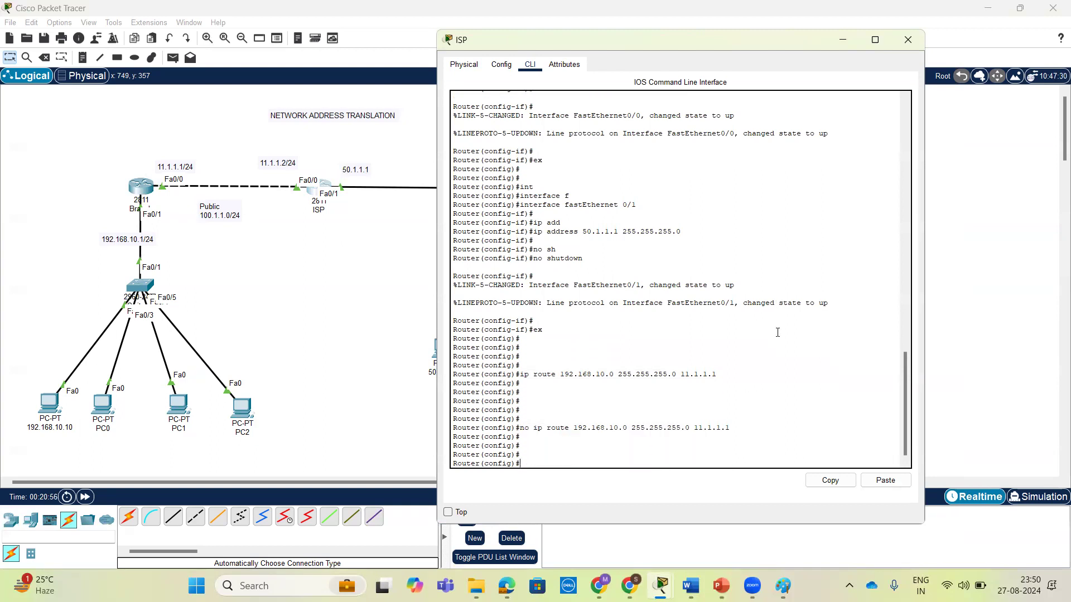
{"action": "left_click", "coordinate": [842, 44]}
Repeat the ping to 192.168.10.13 from PC 50.1.1.10, with its window moved clear of the topology.
{"action": "left_click", "coordinate": [445, 349]}
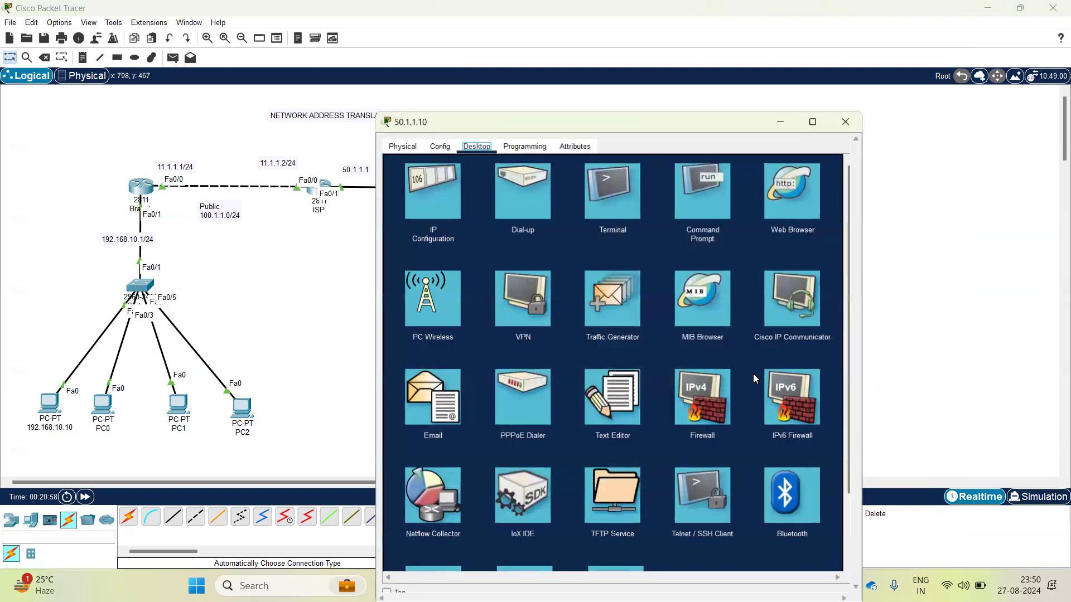
{"action": "left_click", "coordinate": [697, 195]}
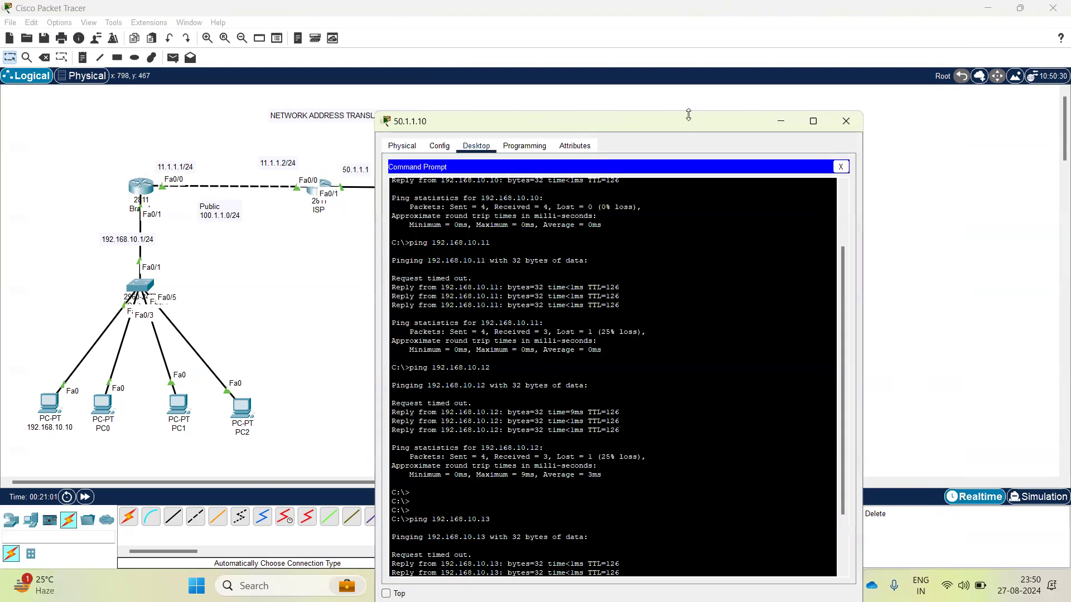
{"action": "left_click_drag", "start_coordinate": [693, 124], "coordinate": [852, 78]}
{"action": "key", "text": "Return"}
{"action": "key", "text": "Return"}
{"action": "key", "text": "Return"}
{"action": "key", "text": "Up"}
{"action": "key", "text": "Return"}
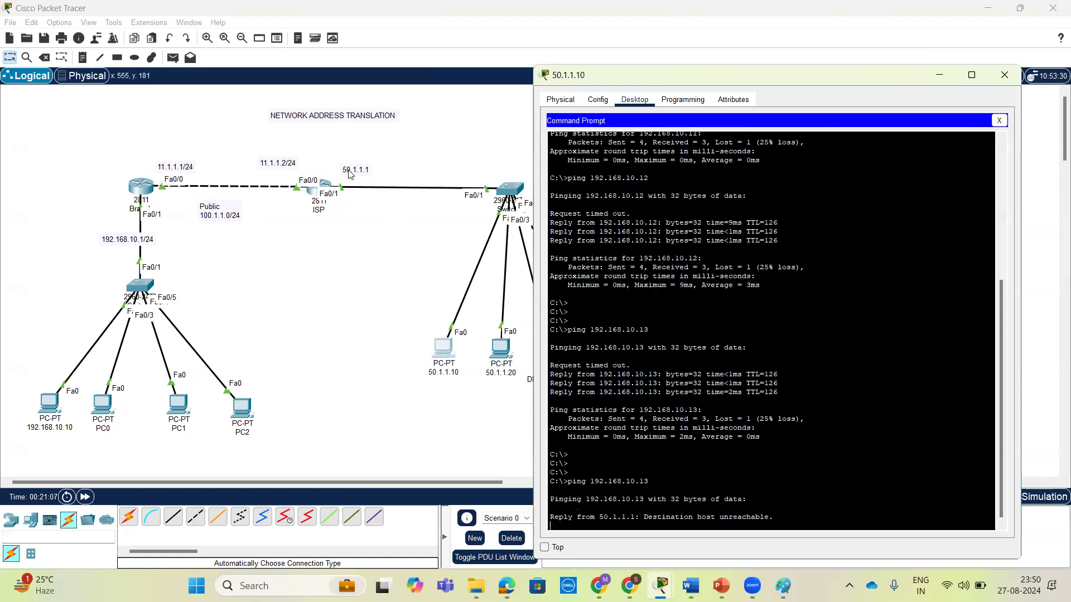
Ping host 50.1.1.10 again from the command prompt of PC 192.168.10.10.
{"action": "left_click", "coordinate": [50, 407]}
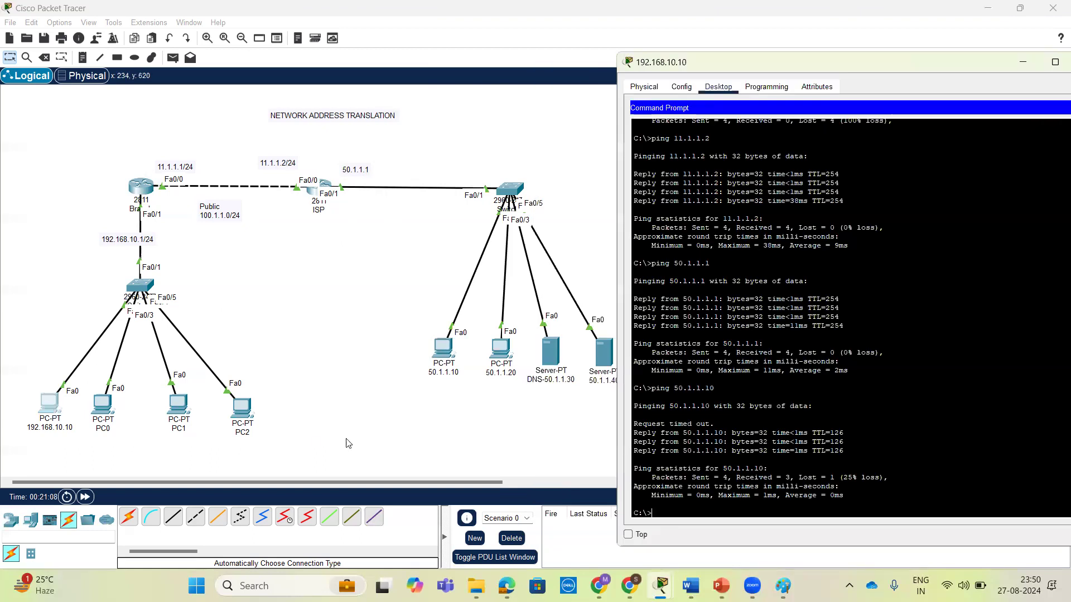
{"action": "scroll", "coordinate": [714, 484], "scroll_direction": "down", "scroll_amount": 1}
{"action": "key", "text": "Return"}
{"action": "key", "text": "Up"}
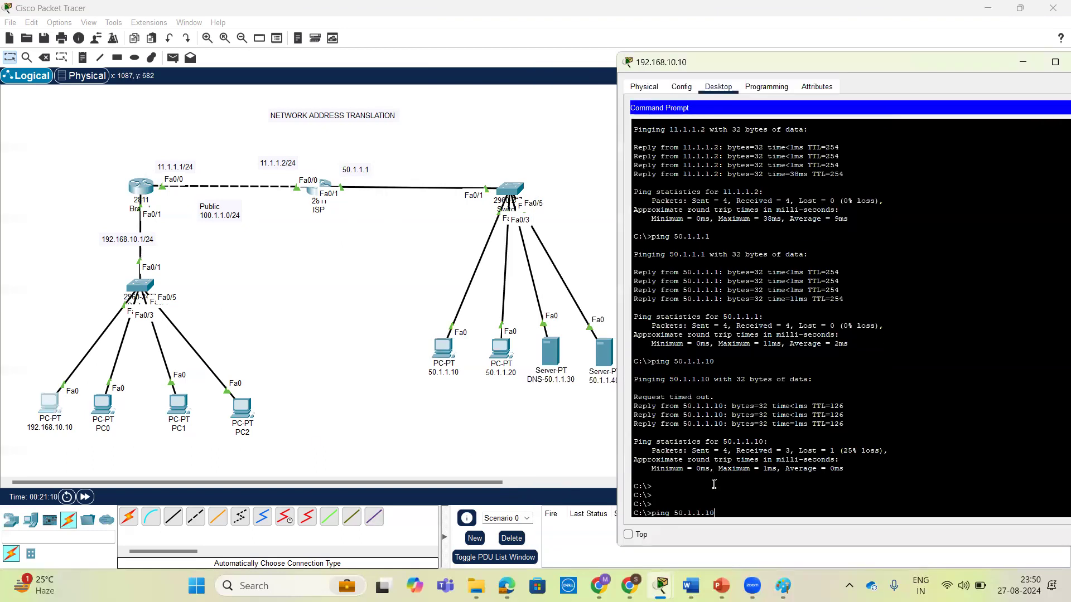
{"action": "key", "text": "Return"}
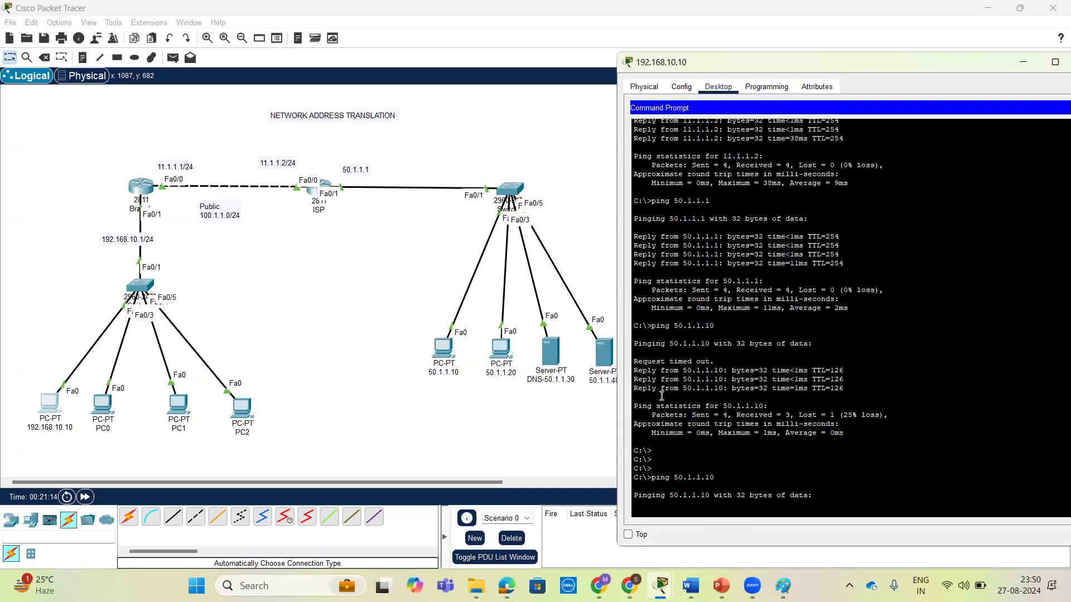
Review the default route configured in the Branch router's command line, and minimize the window.
{"action": "left_click", "coordinate": [138, 187]}
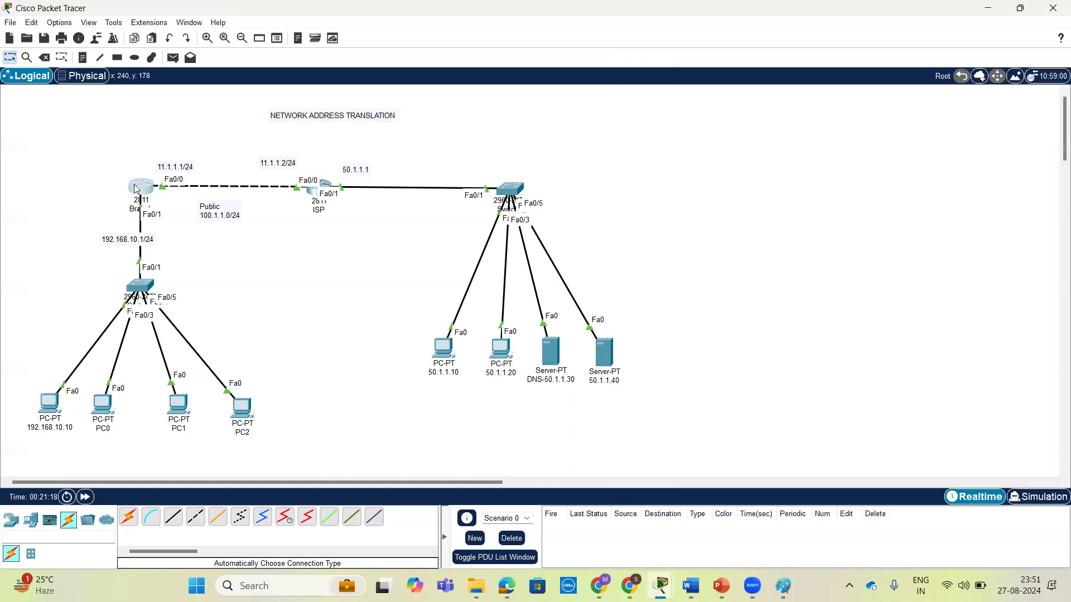
{"action": "left_click_drag", "start_coordinate": [586, 384], "coordinate": [587, 389]}
{"action": "key", "text": "Return"}
{"action": "key", "text": "Return"}
{"action": "key", "text": "Return"}
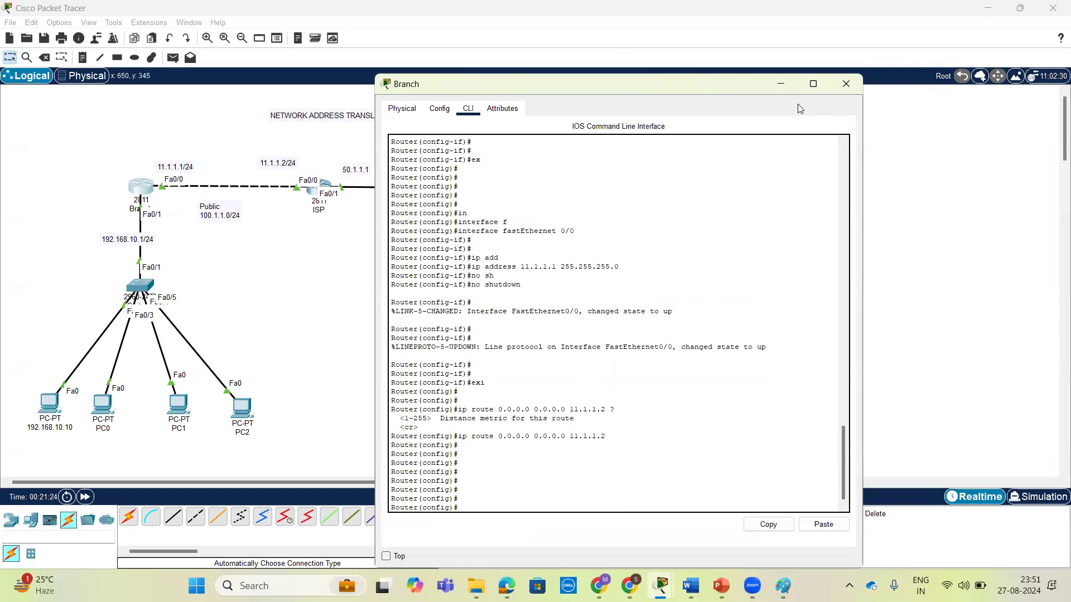
{"action": "left_click", "coordinate": [782, 86]}
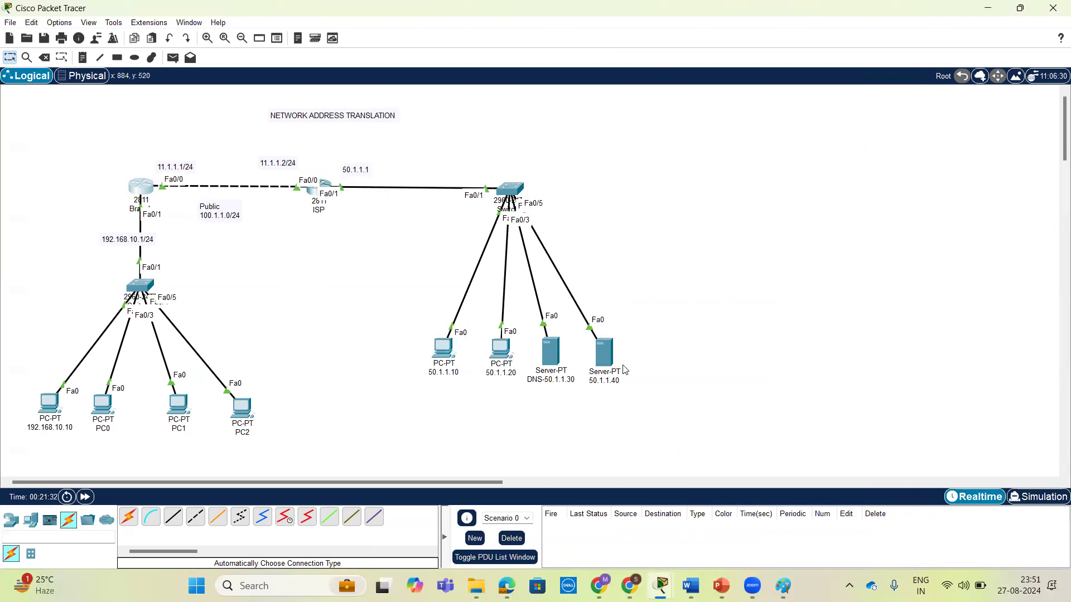
Examine the public address range in the Public note between the two routers.
{"action": "double_click", "coordinate": [229, 219]}
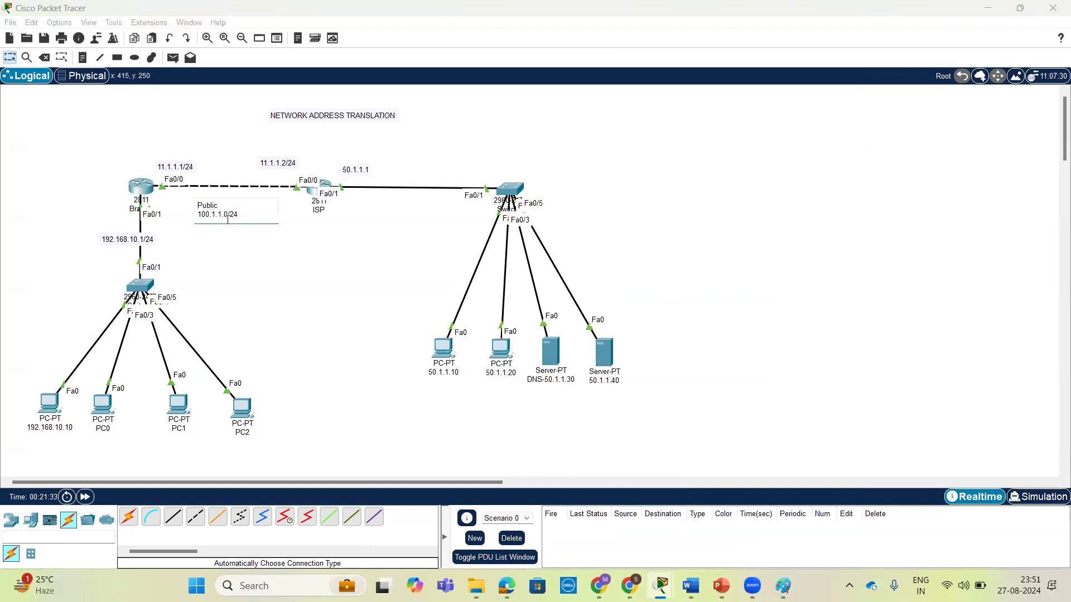
{"action": "left_click_drag", "start_coordinate": [226, 216], "coordinate": [197, 217]}
{"action": "left_click", "coordinate": [206, 241]}
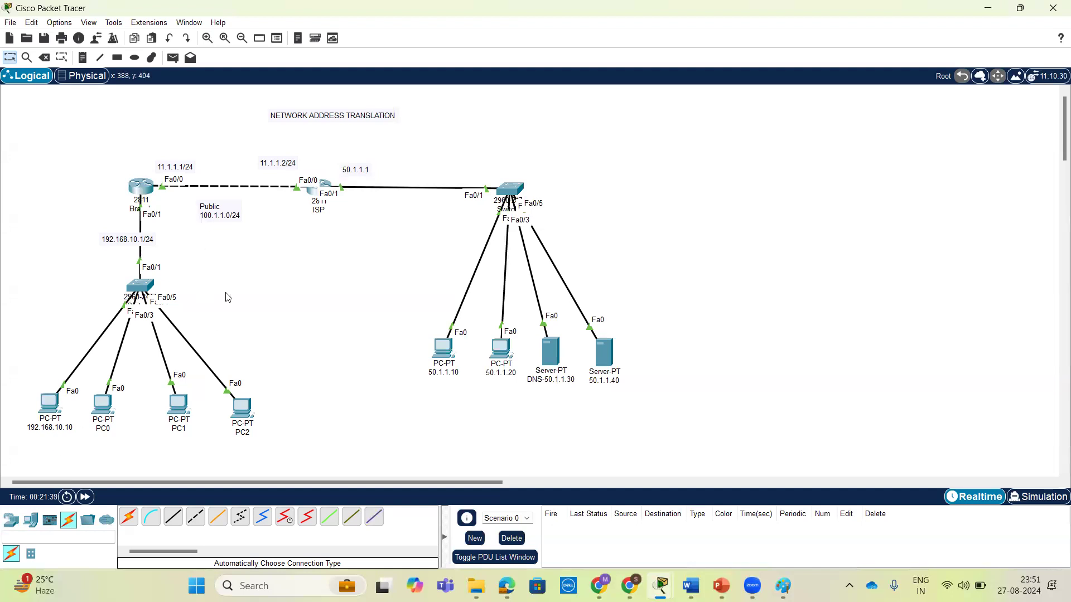
Place a note below the Public label and enter the mapping 192.168.10.10 : 100.1.1.1.
{"action": "left_click", "coordinate": [83, 57]}
{"action": "left_click", "coordinate": [204, 259]}
{"action": "type", "text": "192.168"}
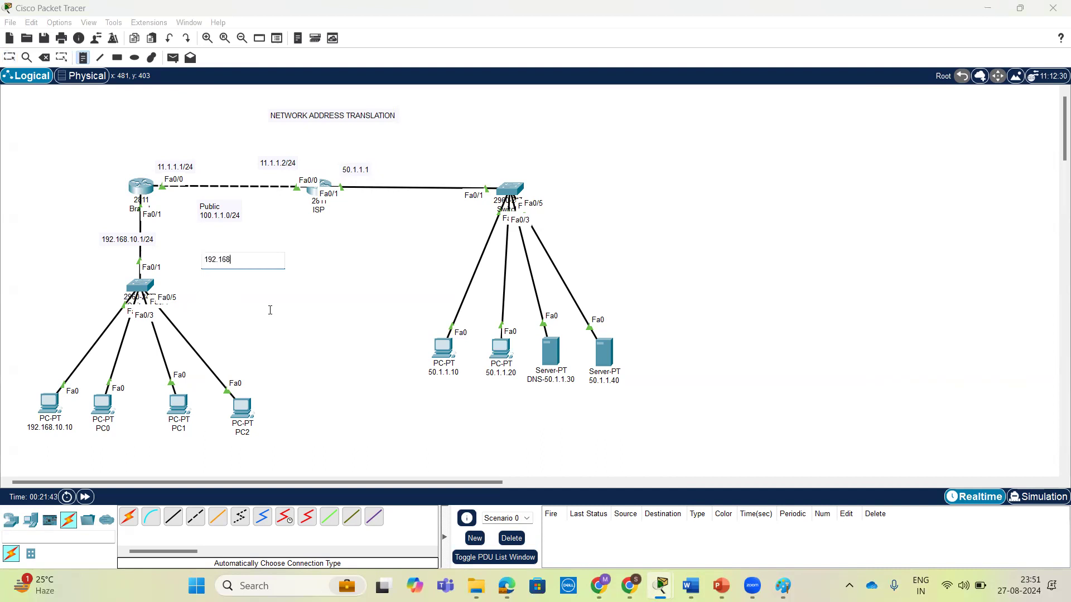
{"action": "type", "text": ".10.10 :L"}
{"action": "key", "text": "BackSpace"}
{"action": "type", "text": "100.1.1.0"}
{"action": "key", "text": "BackSpace"}
{"action": "type", "text": "1"}
{"action": "key", "text": "Return"}
Add the mapping line 192.168.10.11 : 100.1.1.2 to the note.
{"action": "type", "text": "19"}
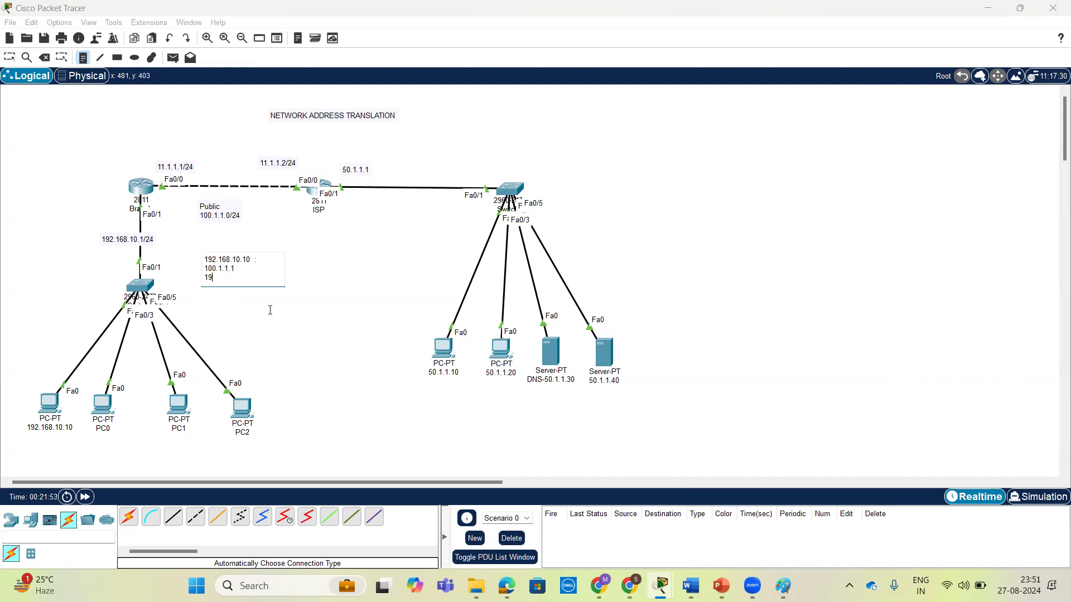
{"action": "type", "text": "2.168.10.11 : 100.1.1.0"}
{"action": "key", "text": "BackSpace"}
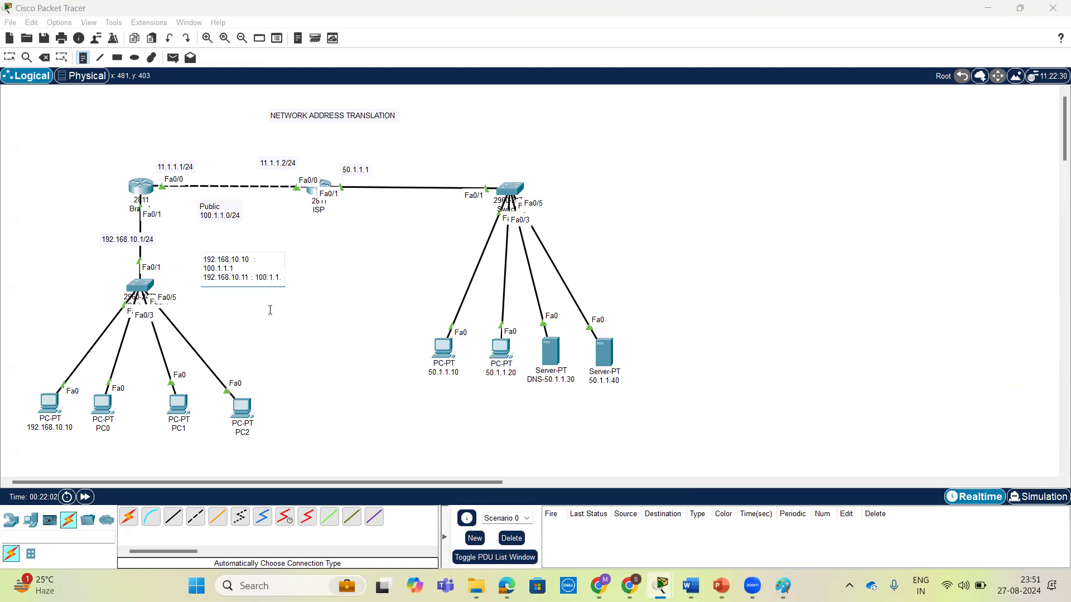
{"action": "type", "text": "2"}
{"action": "key", "text": "Return"}
Add the mapping line 192.168.10.12 : 100.1.1.3 to the note.
{"action": "type", "text": "192.168."}
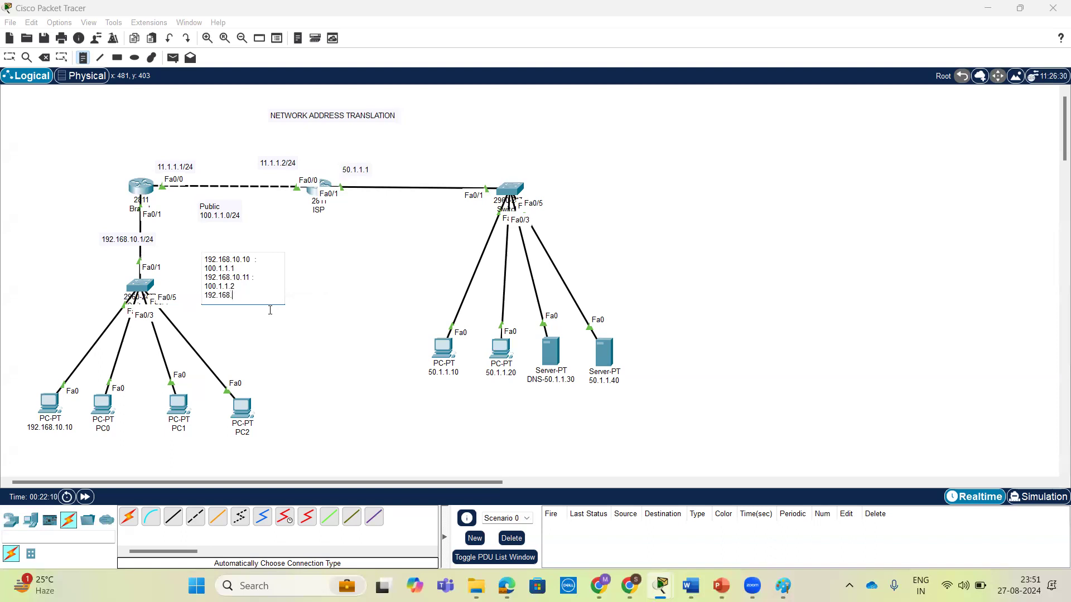
{"action": "type", "text": "10.1"}
{"action": "type", "text": "2."}
{"action": "type", "text": ":"}
{"action": "type", "text": "100.1.1."}
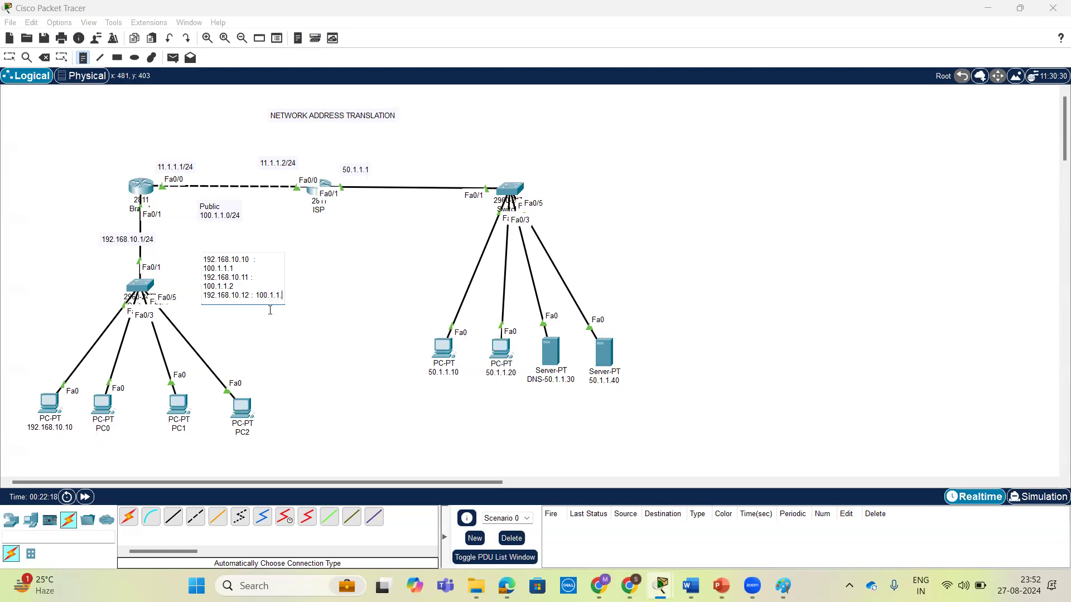
{"action": "type", "text": "3"}
{"action": "key", "text": "Return"}
Finish the note with the mapping line 192.168.10.13 : 100.1.1.4 and return to selecting devices.
{"action": "type", "text": "100.1.1.0"}
{"action": "key", "text": "BackSpace"}
{"action": "key", "text": "BackSpace"}
{"action": "key", "text": "BackSpace"}
{"action": "key", "text": "BackSpace"}
{"action": "key", "text": "BackSpace"}
{"action": "key", "text": "BackSpace"}
{"action": "key", "text": "BackSpace"}
{"action": "key", "text": "BackSpace"}
{"action": "type", "text": "92.168."}
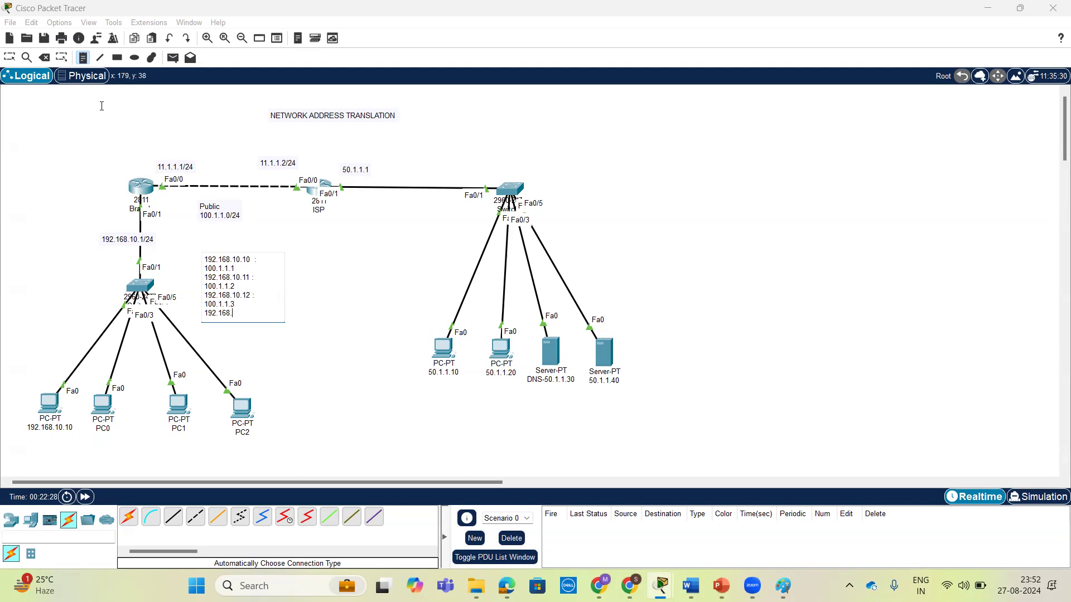
{"action": "type", "text": "10.13 : 100.1.1.4"}
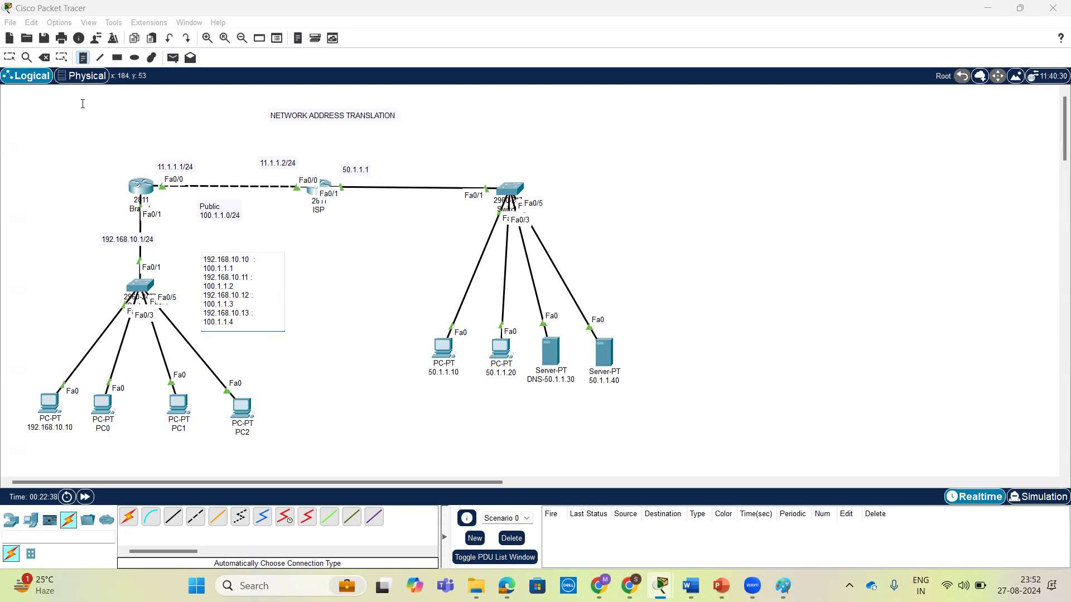
{"action": "left_click", "coordinate": [101, 127]}
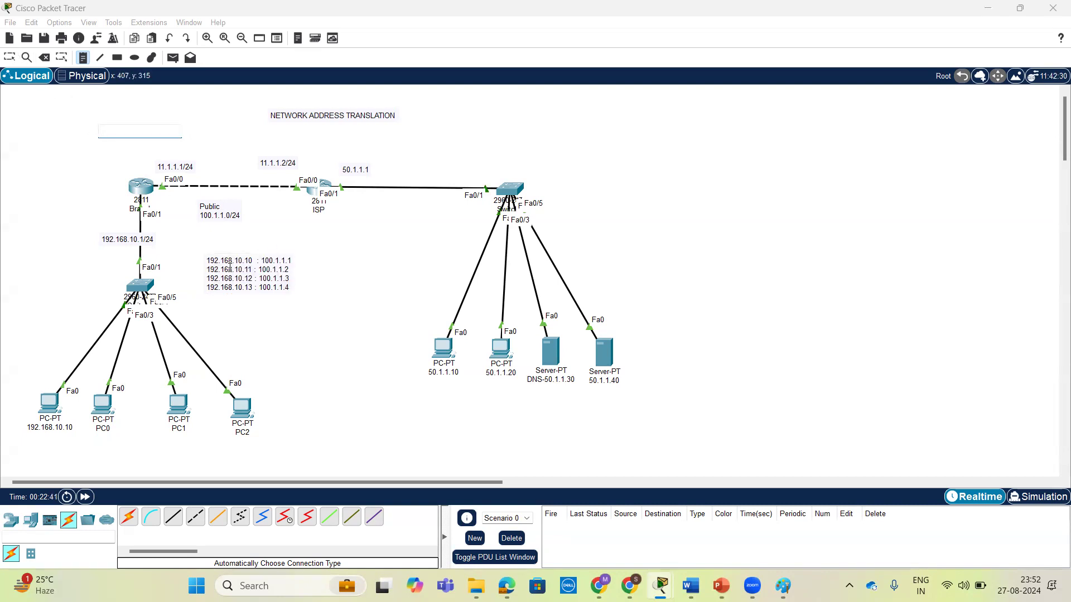
{"action": "left_click", "coordinate": [10, 58]}
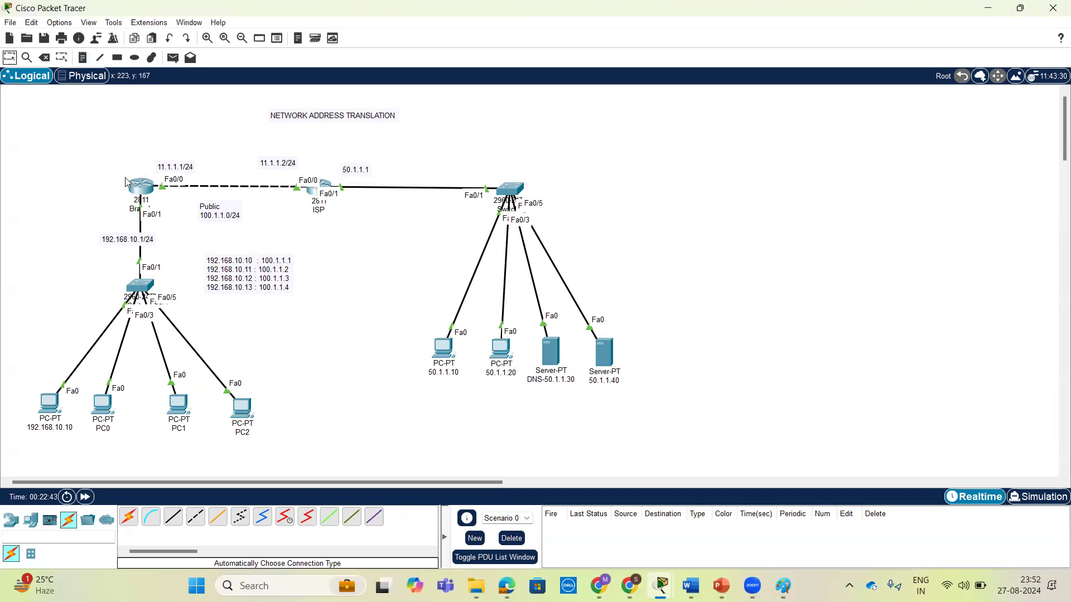
{"action": "left_click_drag", "start_coordinate": [135, 184], "coordinate": [137, 182]}
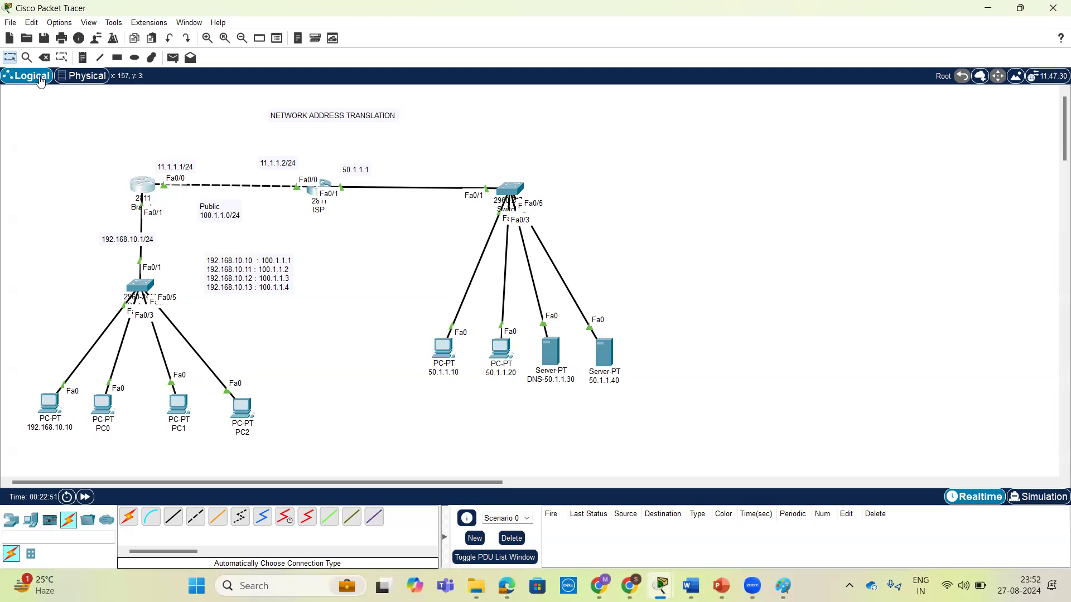
{"action": "mouse_move", "coordinate": [73, 385]}
{"action": "left_mouse_down"}
{"action": "mouse_move", "coordinate": [58, 371]}
{"action": "mouse_move", "coordinate": [37, 407]}
{"action": "mouse_move", "coordinate": [69, 393]}
{"action": "mouse_move", "coordinate": [60, 417]}
{"action": "mouse_move", "coordinate": [95, 470]}
{"action": "mouse_move", "coordinate": [329, 486]}
{"action": "left_mouse_up"}
{"action": "mouse_move", "coordinate": [421, 461]}
{"action": "left_mouse_down"}
{"action": "mouse_move", "coordinate": [535, 396]}
{"action": "mouse_move", "coordinate": [569, 340]}
{"action": "mouse_move", "coordinate": [557, 379]}
{"action": "mouse_move", "coordinate": [552, 328]}
{"action": "left_mouse_up"}
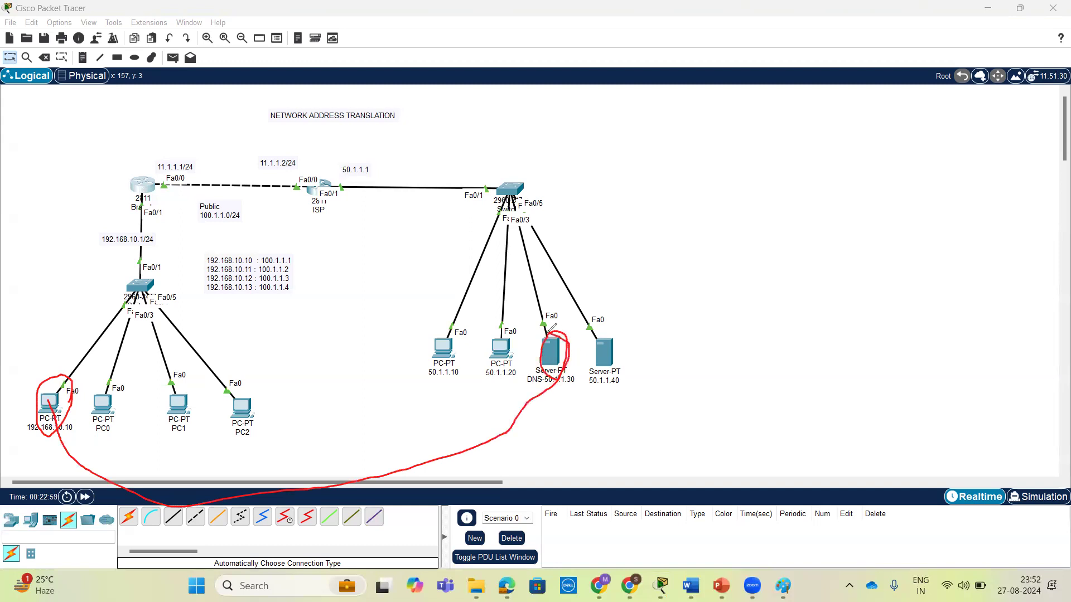
{"action": "mouse_move", "coordinate": [53, 385]}
{"action": "left_mouse_down"}
{"action": "mouse_move", "coordinate": [68, 413]}
{"action": "mouse_move", "coordinate": [61, 402]}
{"action": "left_mouse_up"}
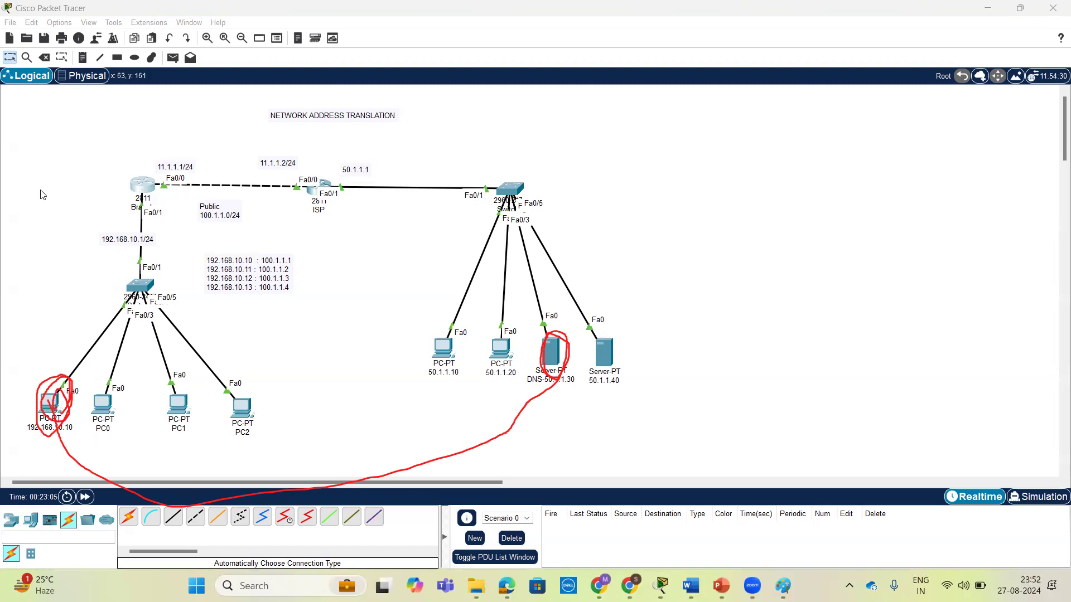
{"action": "left_click", "coordinate": [42, 110]}
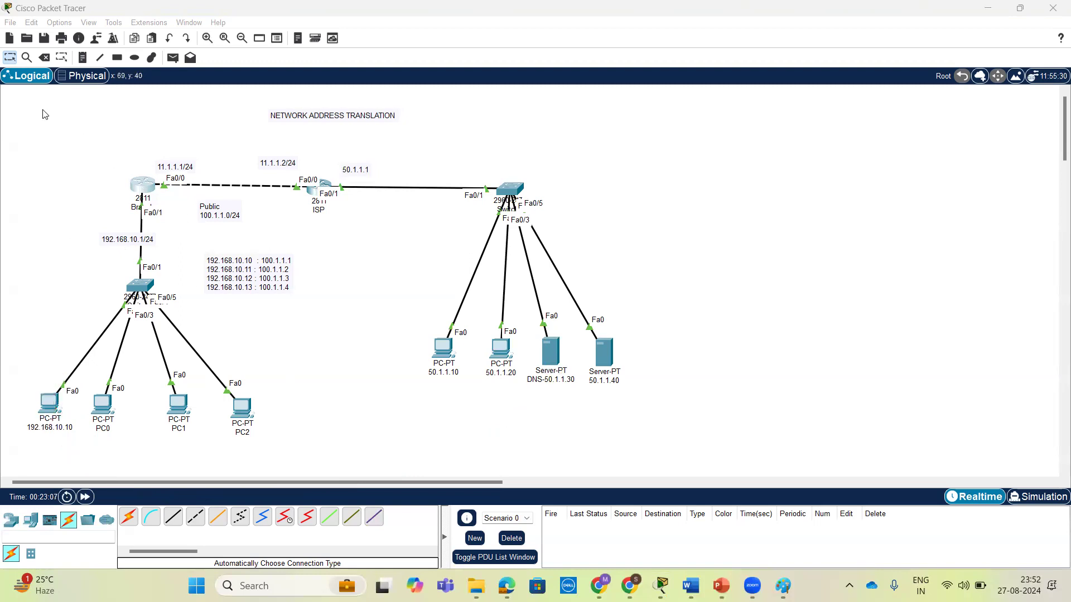
Open the Branch router's command line and list the options available for the ip nat command.
{"action": "left_click", "coordinate": [143, 185]}
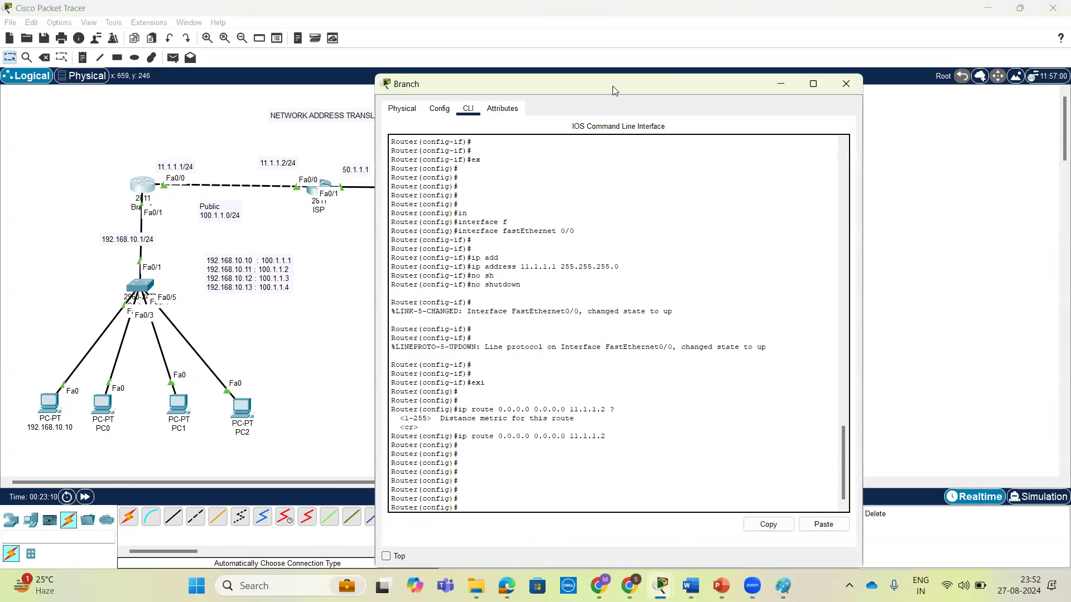
{"action": "left_click_drag", "start_coordinate": [612, 85], "coordinate": [723, 37]}
{"action": "key", "text": "Return"}
{"action": "key", "text": "Return"}
{"action": "key", "text": "Return"}
{"action": "type", "text": "ip nat "}
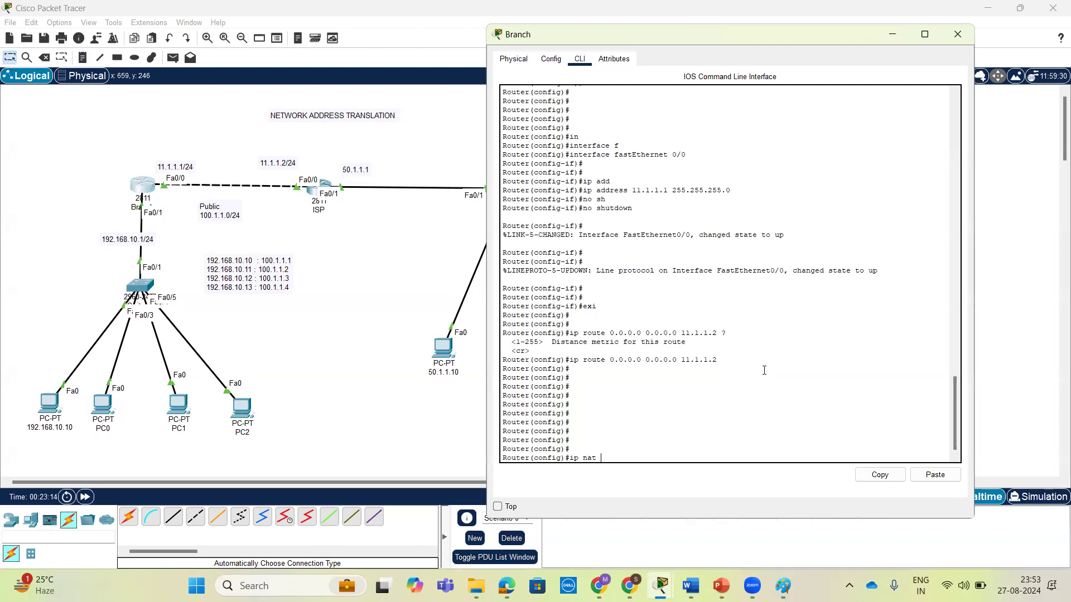
{"action": "type", "text": "?"}
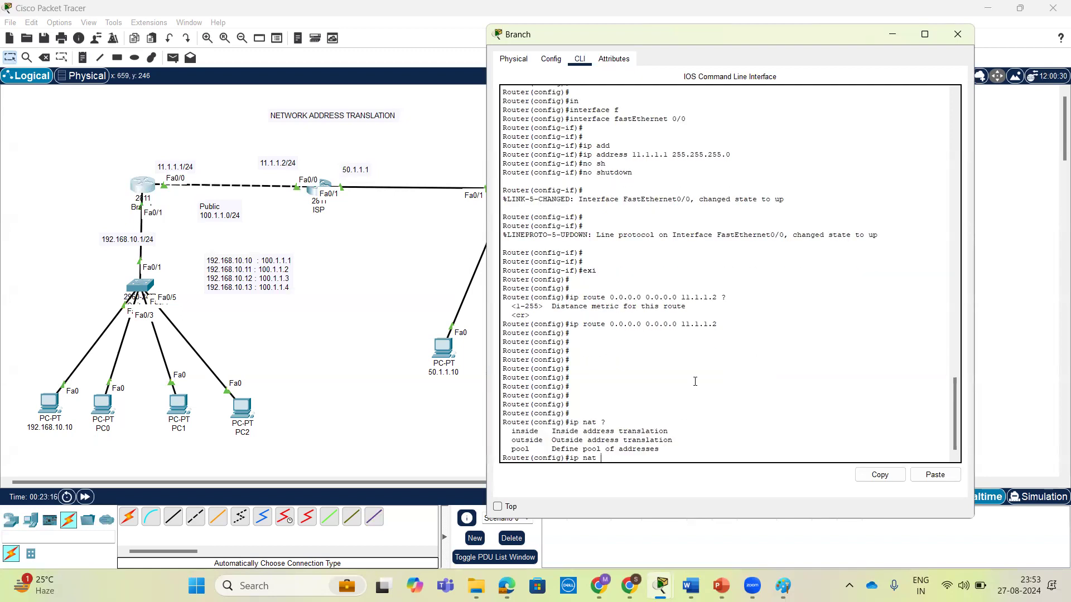
{"action": "type", "text": "in"}
Build the command ip nat inside source static, checking the available options after each keyword.
{"action": "key", "text": "Tab"}
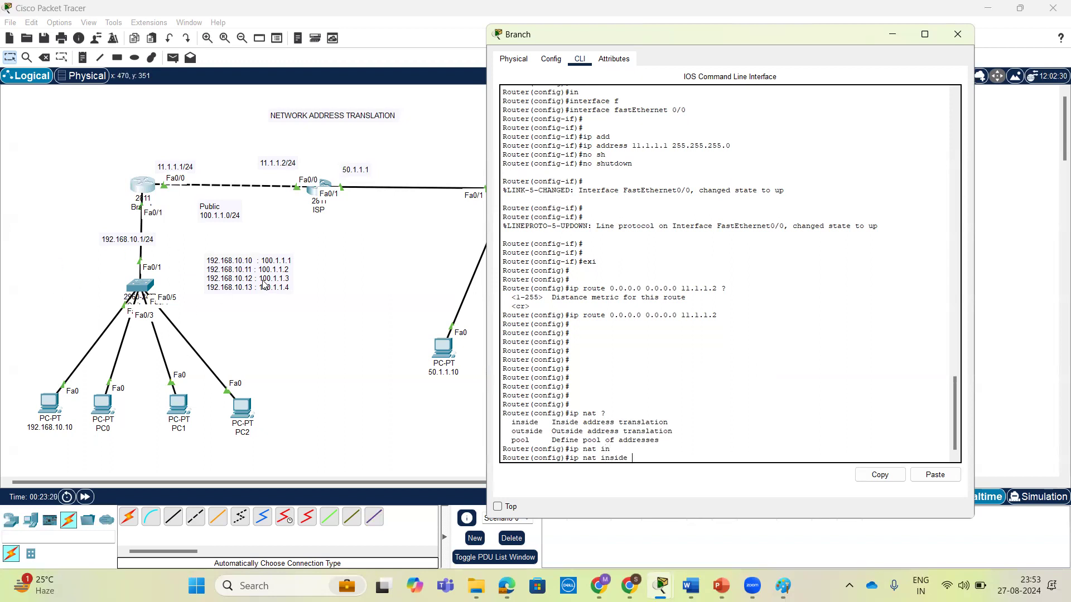
{"action": "type", "text": "?"}
{"action": "type", "text": "s"}
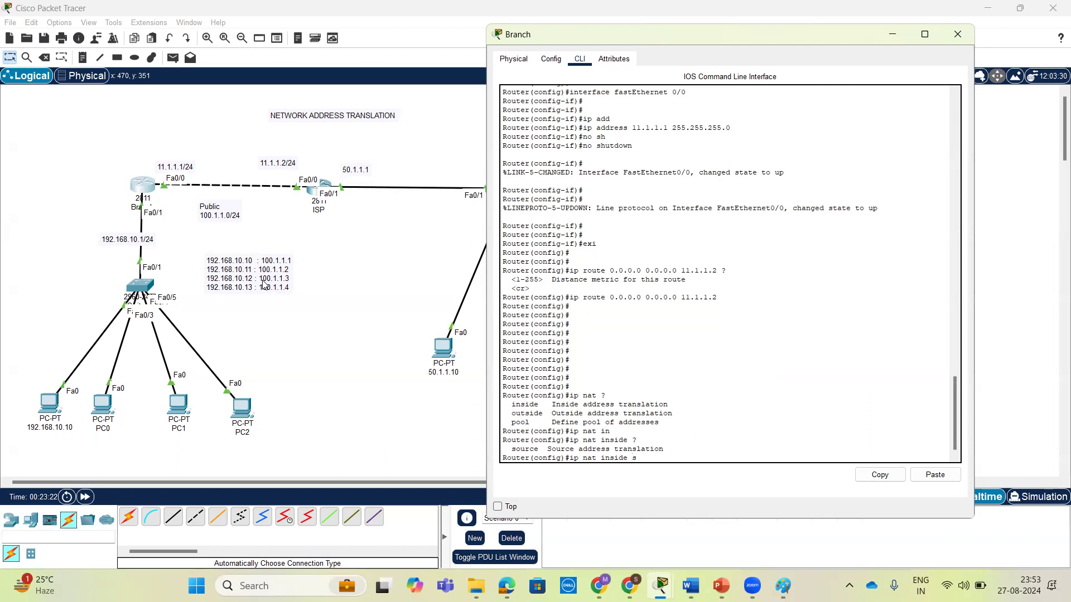
{"action": "type", "text": "o"}
{"action": "key", "text": "Tab"}
{"action": "type", "text": "?"}
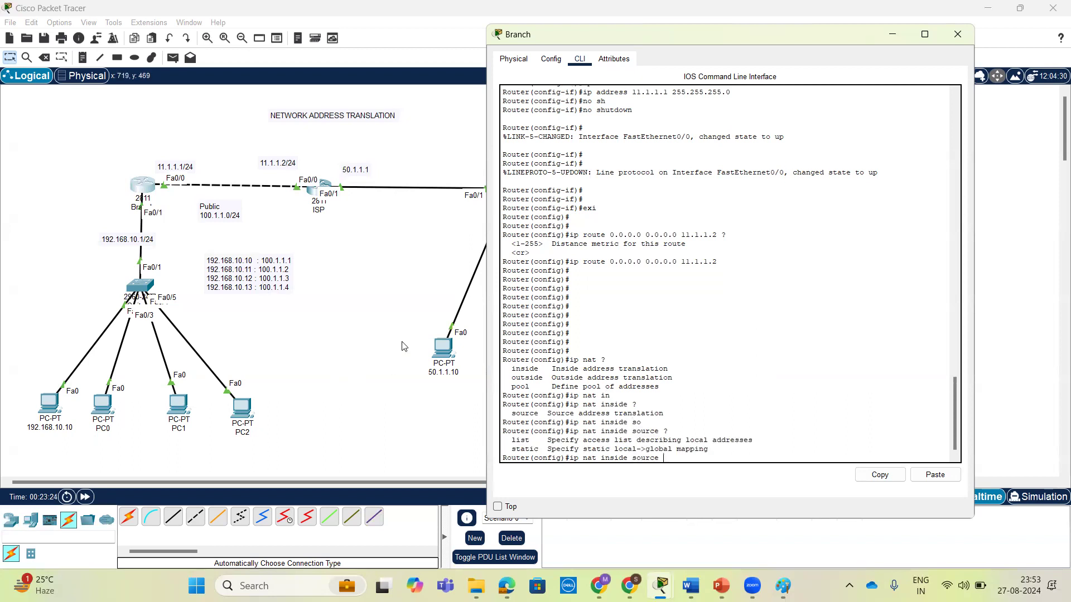
{"action": "type", "text": "s"}
{"action": "key", "text": "Tab"}
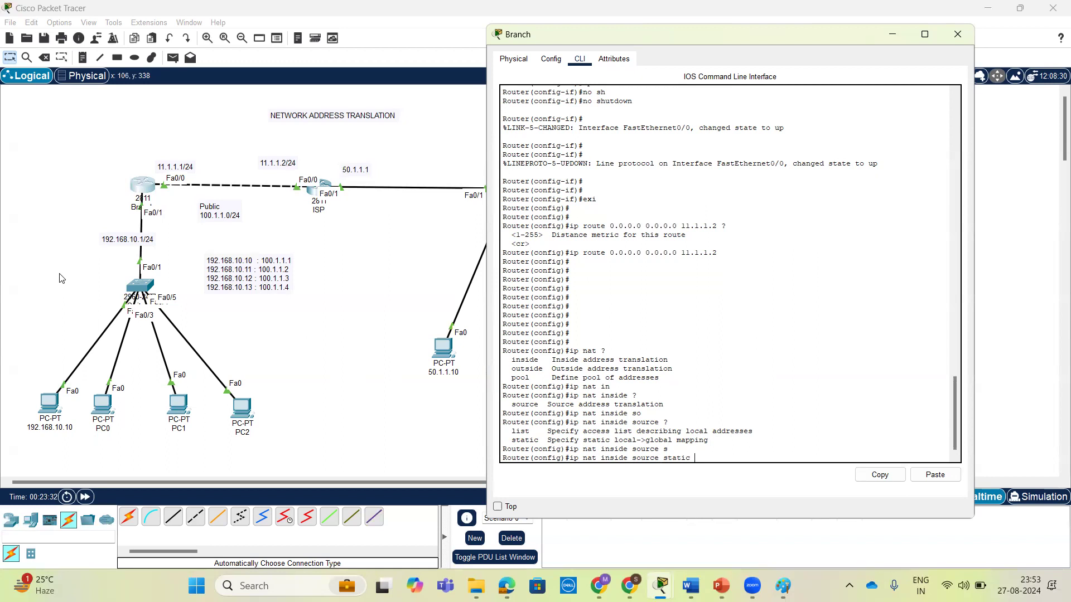
{"action": "type", "text": "?"}
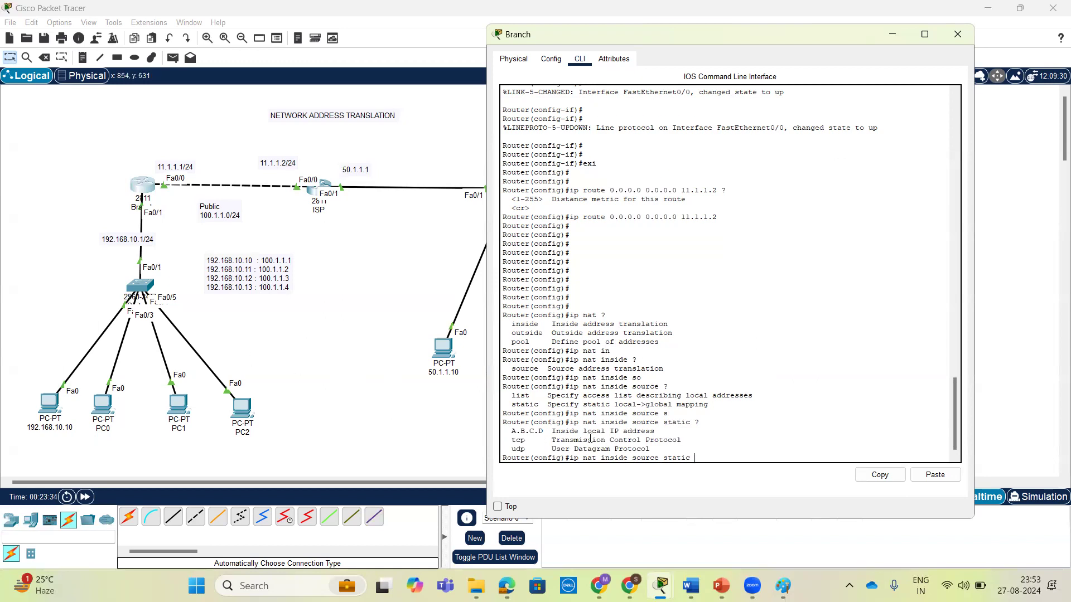
{"action": "type", "text": "192.168.10.10 ?"}
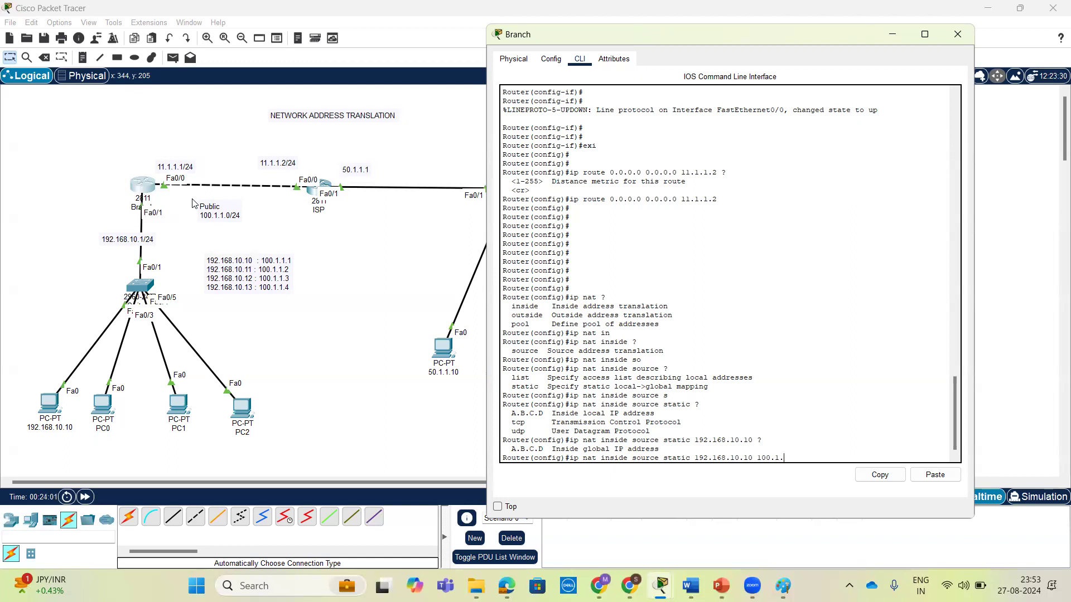
Complete the static NAT entry that maps inside local address 192.168.10.10 to inside global address 100.1.1.1.
{"action": "type", "text": "0"}
{"action": "key", "text": "BackSpace"}
{"action": "type", "text": "1.1"}
{"action": "type", "text": "?"}
{"action": "key", "text": "Return"}
{"action": "key", "text": "Return"}
{"action": "key", "text": "Return"}
{"action": "key", "text": "Return"}
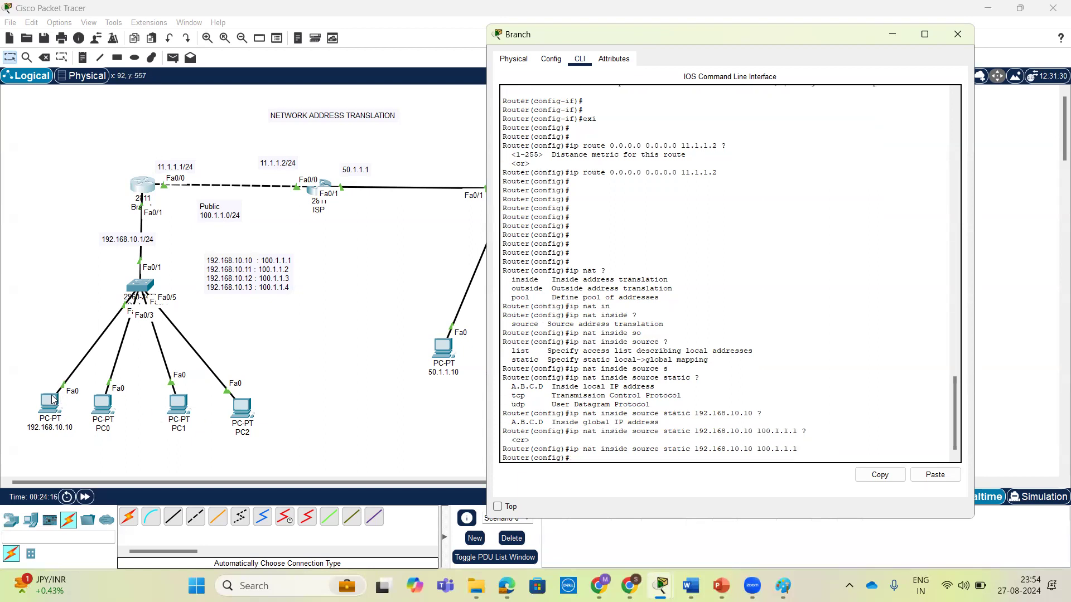
{"action": "key", "text": "Up"}
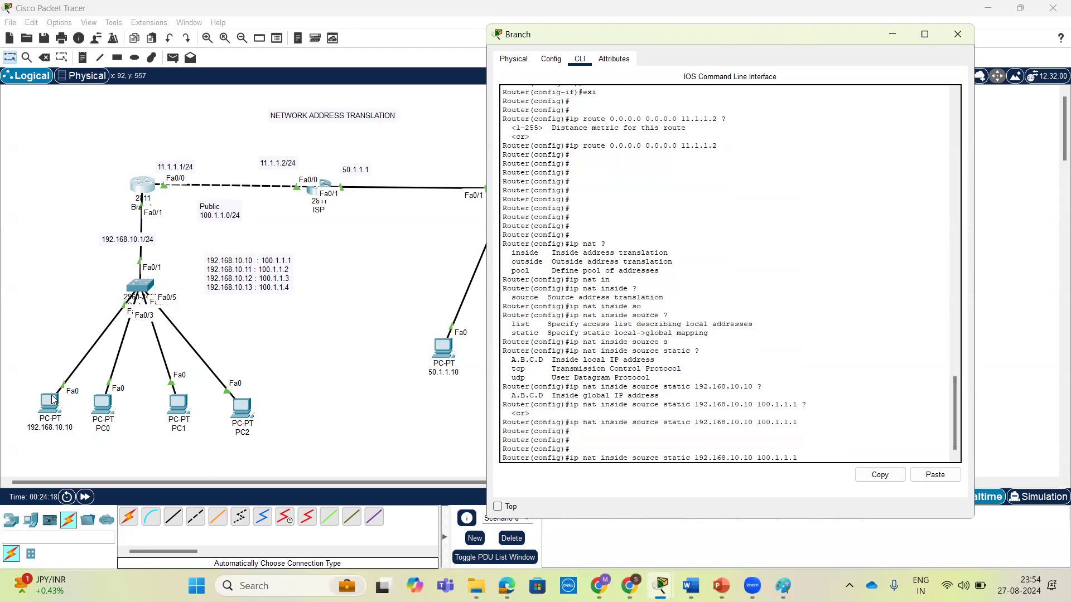
{"action": "key", "text": "ctrl+z"}
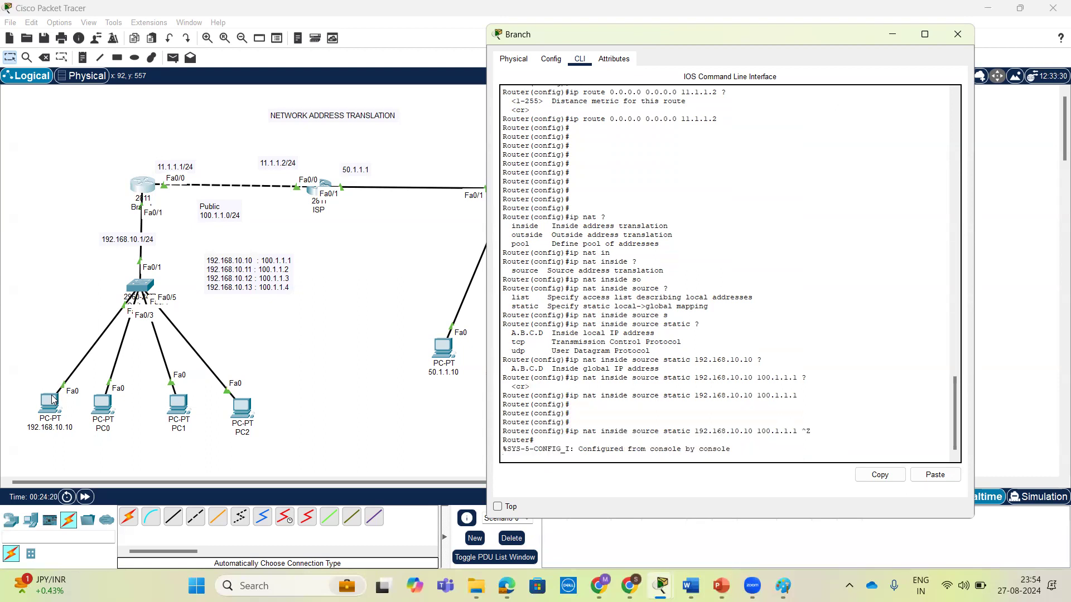
{"action": "key", "text": "Return"}
{"action": "key", "text": "Return"}
{"action": "key", "text": "Return"}
{"action": "key", "text": "Return"}
{"action": "type", "text": "conf t"}
{"action": "key", "text": "Return"}
{"action": "key", "text": "Return"}
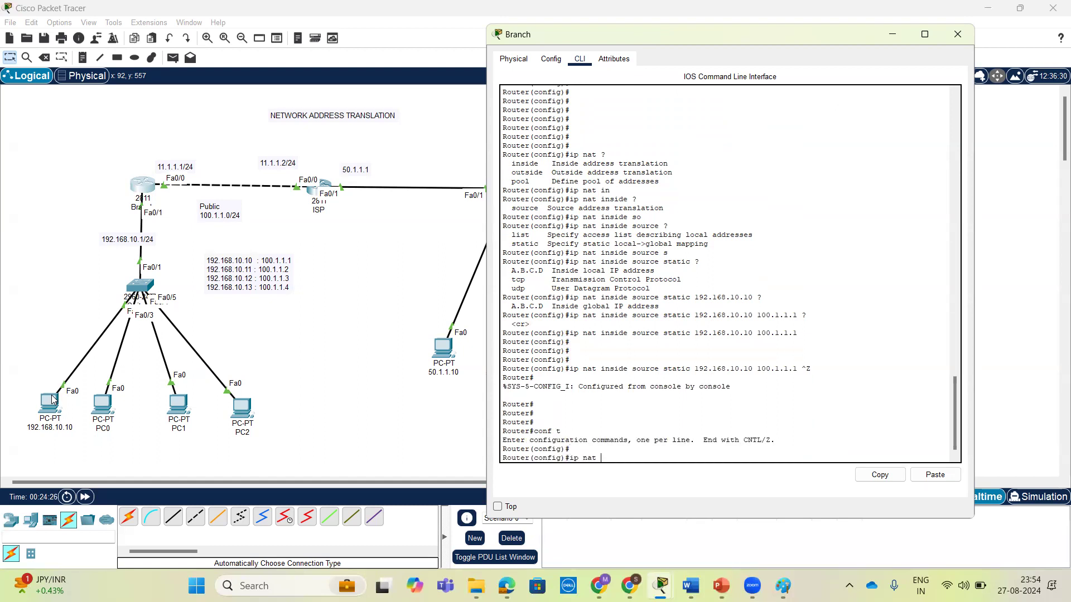
Begin another ip nat inside source static entry with the inside local address 192.168.10.11.
{"action": "type", "text": "ip nat ?in"}
{"action": "key", "text": "Tab"}
{"action": "type", "text": "so"}
{"action": "key", "text": "Tab"}
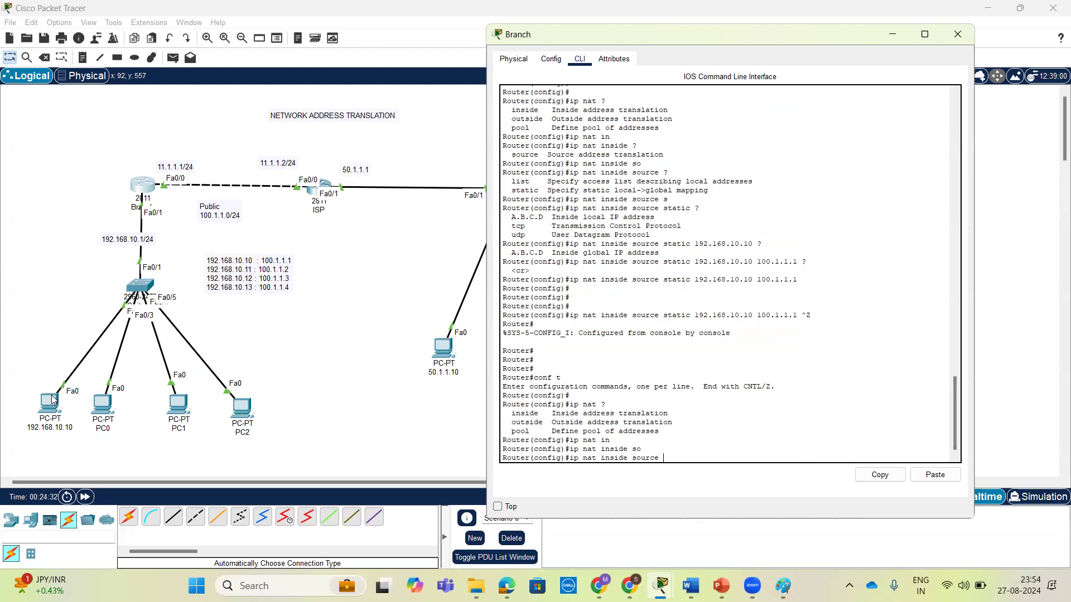
{"action": "type", "text": "st"}
{"action": "key", "text": "Tab"}
{"action": "type", "text": "192.168"}
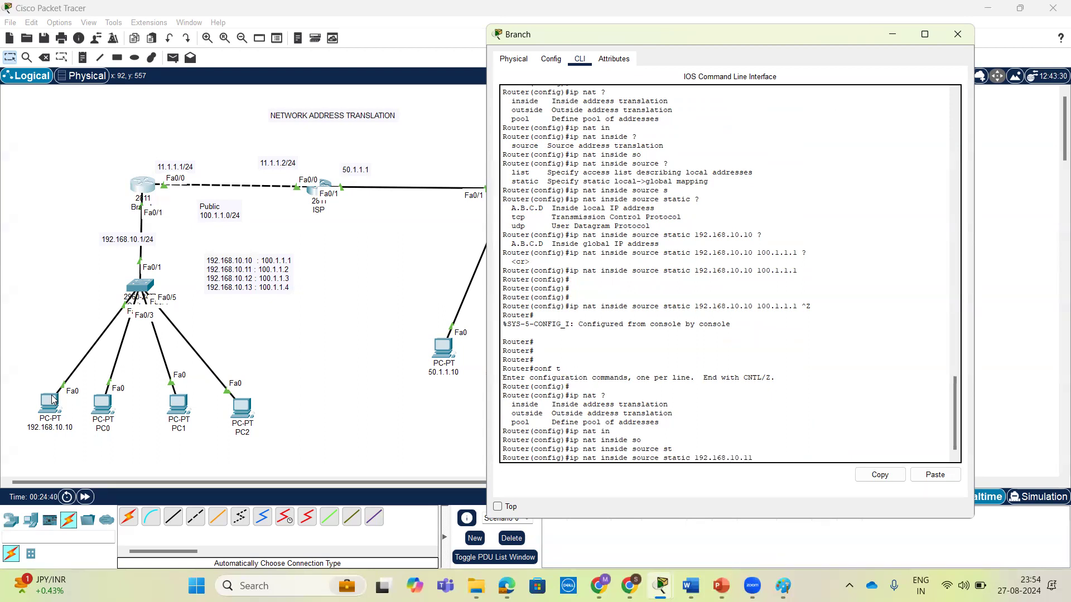
Check PC0's IPv4 address in its IP configuration and close the PC window.
{"action": "left_click", "coordinate": [102, 402]}
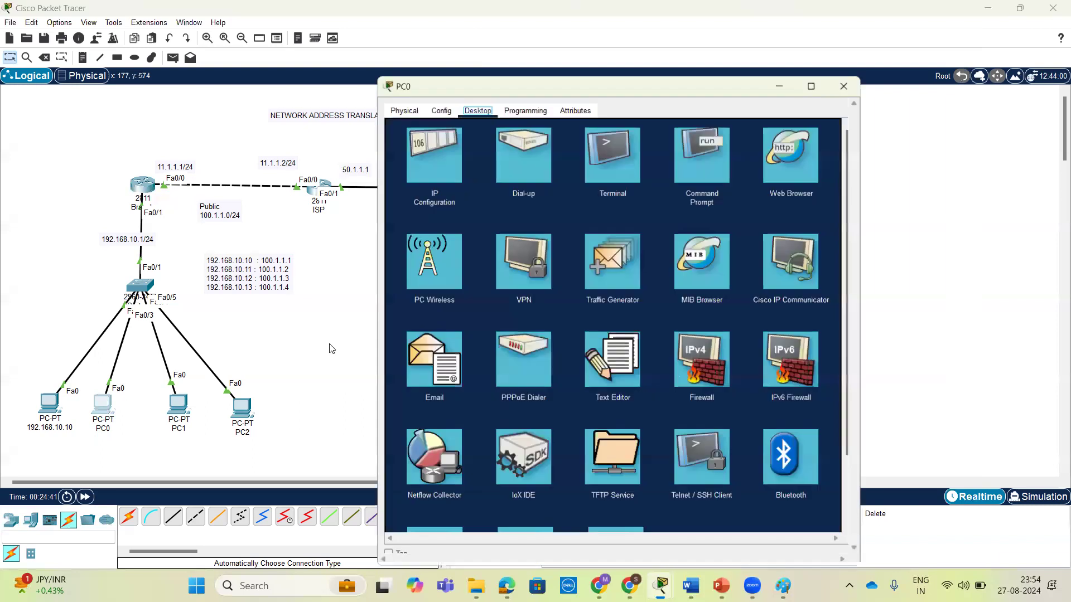
{"action": "left_click", "coordinate": [428, 165]}
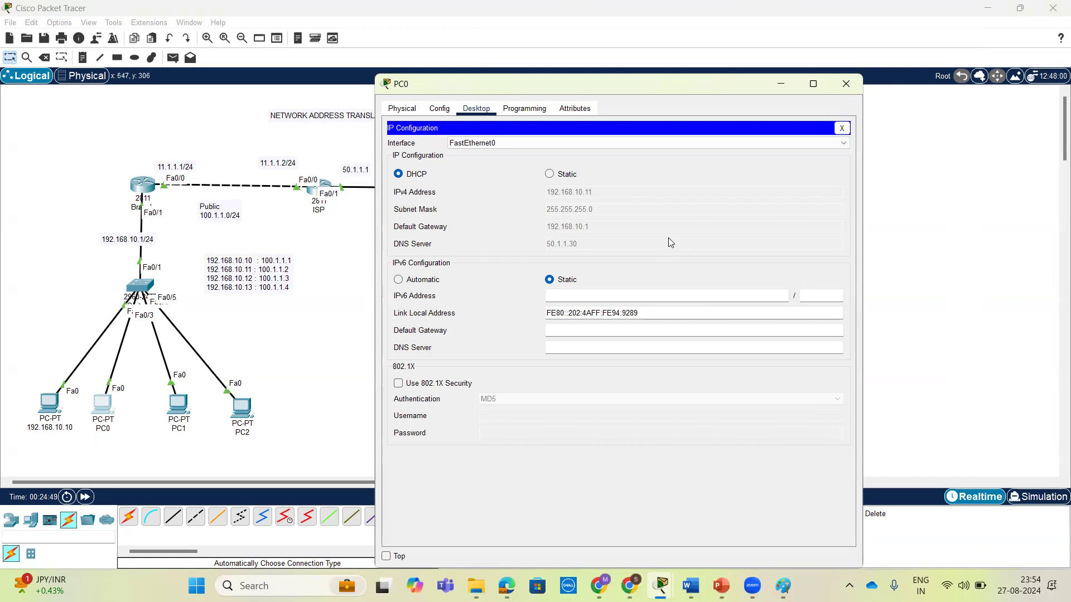
{"action": "left_click", "coordinate": [845, 83]}
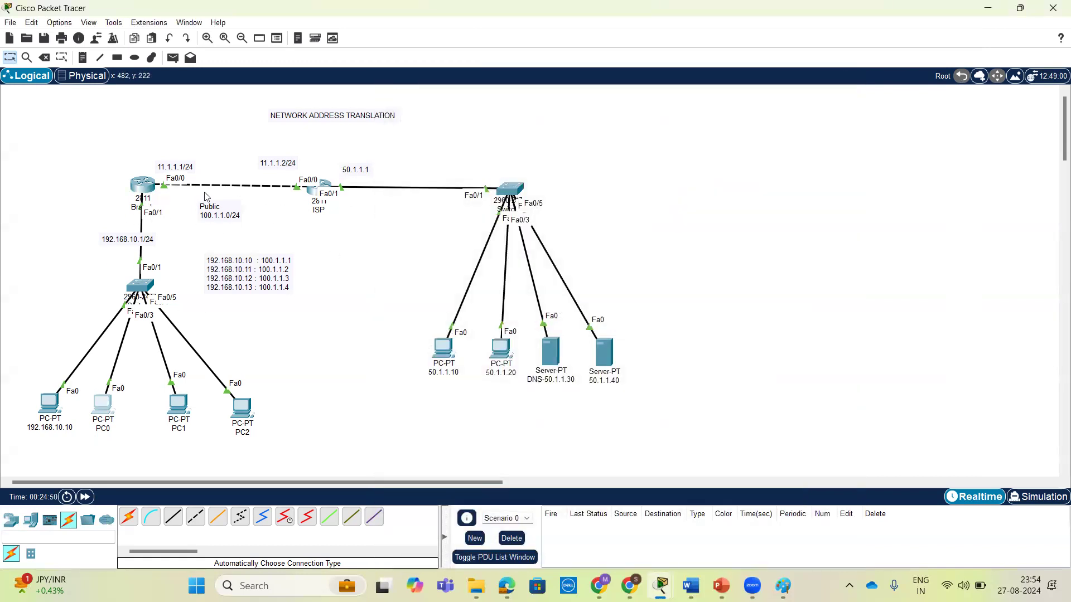
Return to the Branch router and complete the static mapping of 192.168.10.11 to 100.1.1.2.
{"action": "left_click", "coordinate": [134, 190]}
{"action": "type", "text": "50.1.1."}
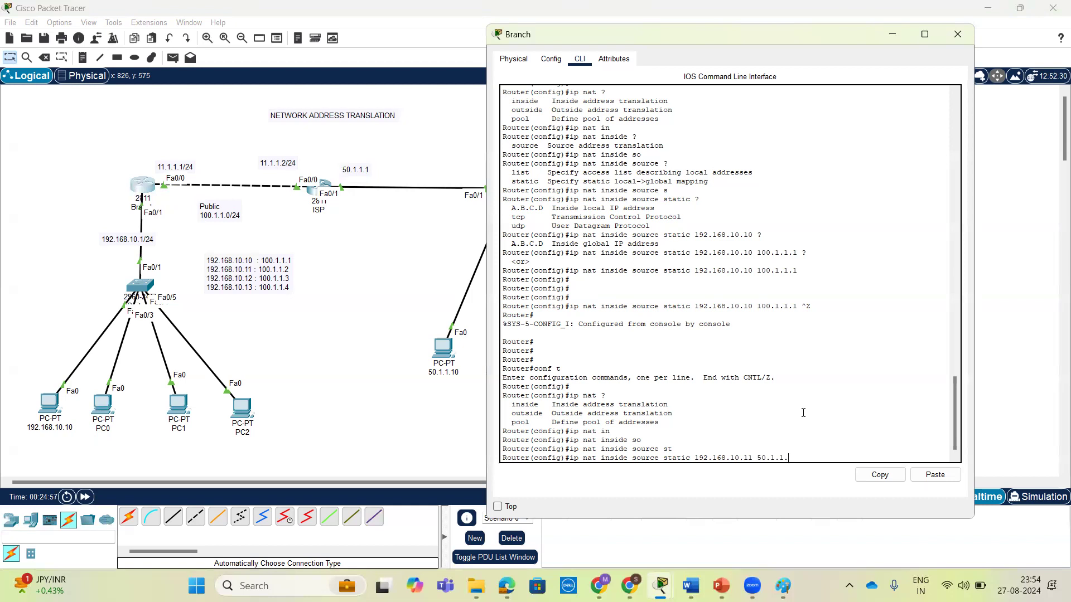
{"action": "key", "text": "BackSpace"}
{"action": "key", "text": "BackSpace"}
{"action": "key", "text": "BackSpace"}
{"action": "key", "text": "BackSpace"}
{"action": "type", "text": "1.1.2 ?"}
{"action": "key", "text": "Return"}
{"action": "key", "text": "Return"}
{"action": "key", "text": "Return"}
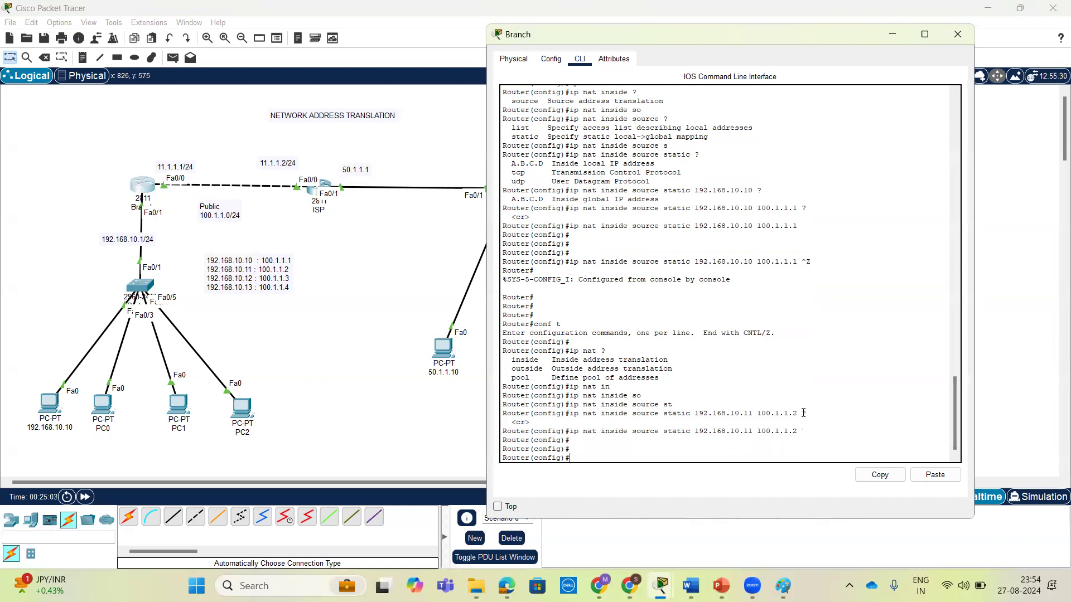
Add a static inside source NAT entry on the Branch router mapping 192.168.10.12 to 100.1.1.3.
{"action": "type", "text": "ip nat in"}
{"action": "key", "text": "Tab"}
{"action": "type", "text": "sou"}
{"action": "key", "text": "Tab"}
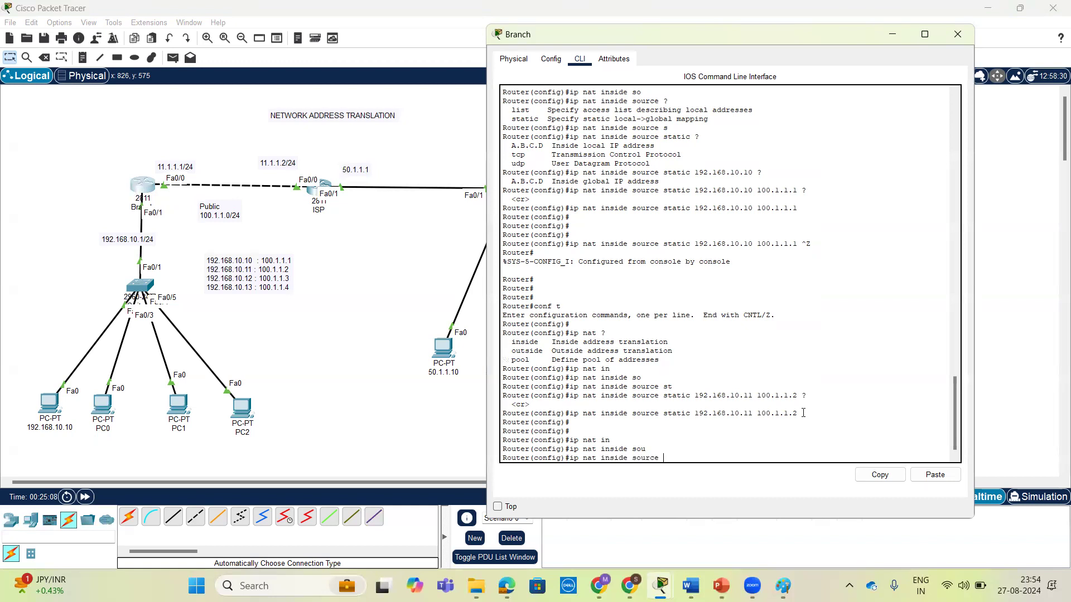
{"action": "type", "text": "st"}
{"action": "key", "text": "Tab"}
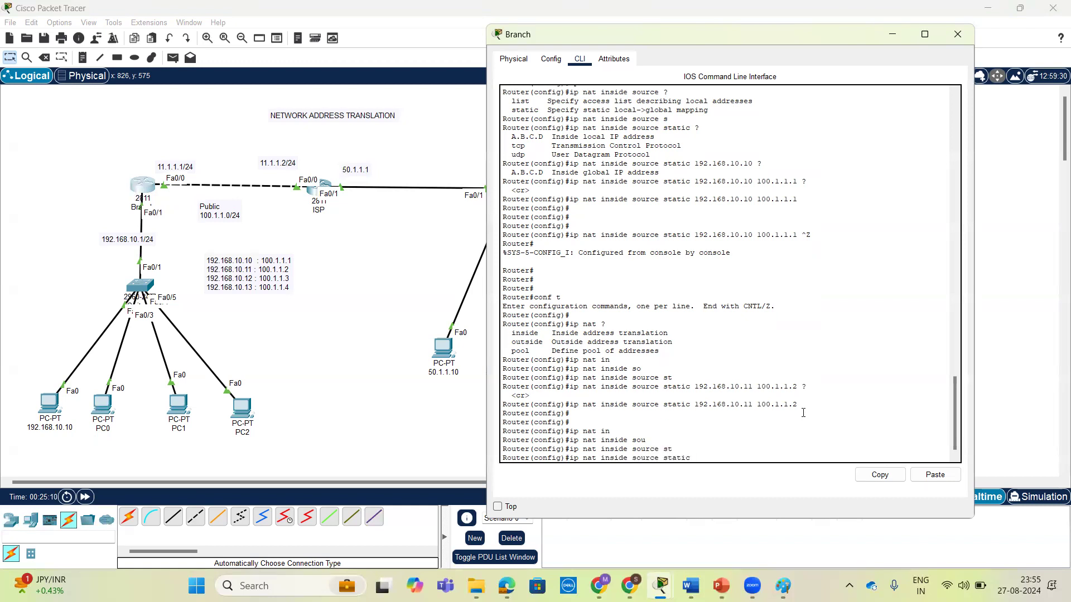
{"action": "type", "text": "192.168.10.12 100.1.1.3 ?"}
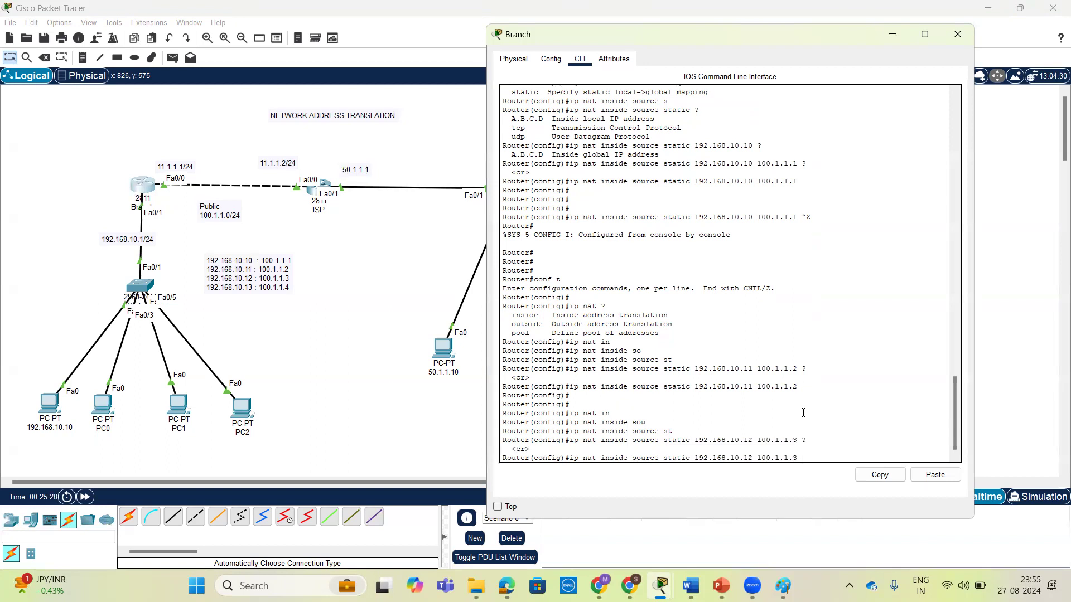
{"action": "key", "text": "Return"}
Add a static inside source NAT entry on the Branch router mapping 192.168.10.13 to 100.1.1.4.
{"action": "type", "text": "ip nat in"}
{"action": "key", "text": "Tab"}
{"action": "type", "text": "so"}
{"action": "key", "text": "Tab"}
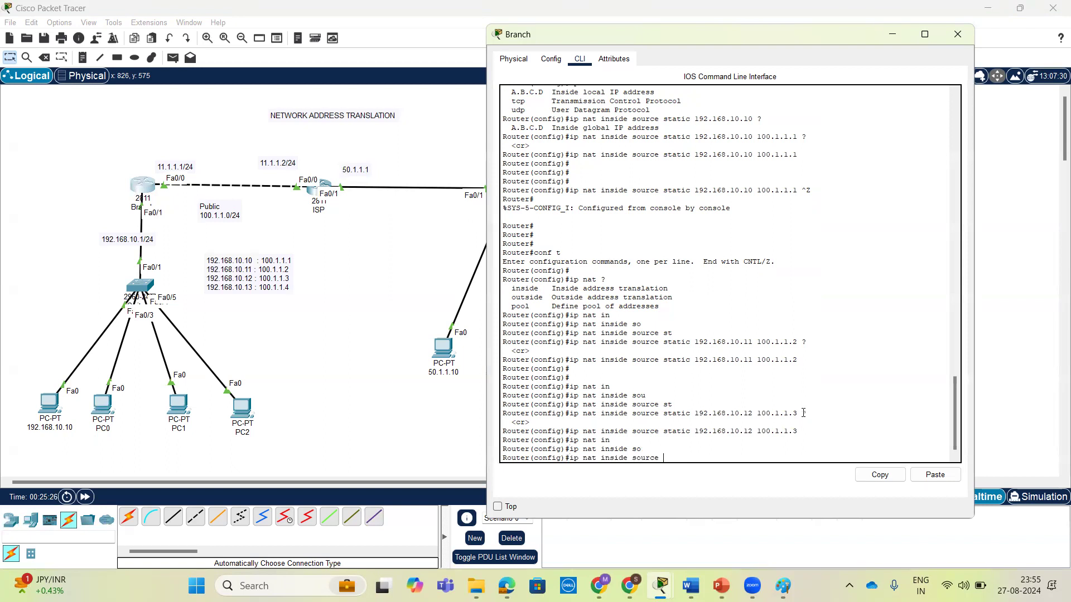
{"action": "type", "text": "st"}
{"action": "key", "text": "Tab"}
{"action": "type", "text": "192.168.10.13 100.1.1.4"}
{"action": "key", "text": "Return"}
{"action": "key", "text": "Return"}
{"action": "key", "text": "Return"}
{"action": "key", "text": "Return"}
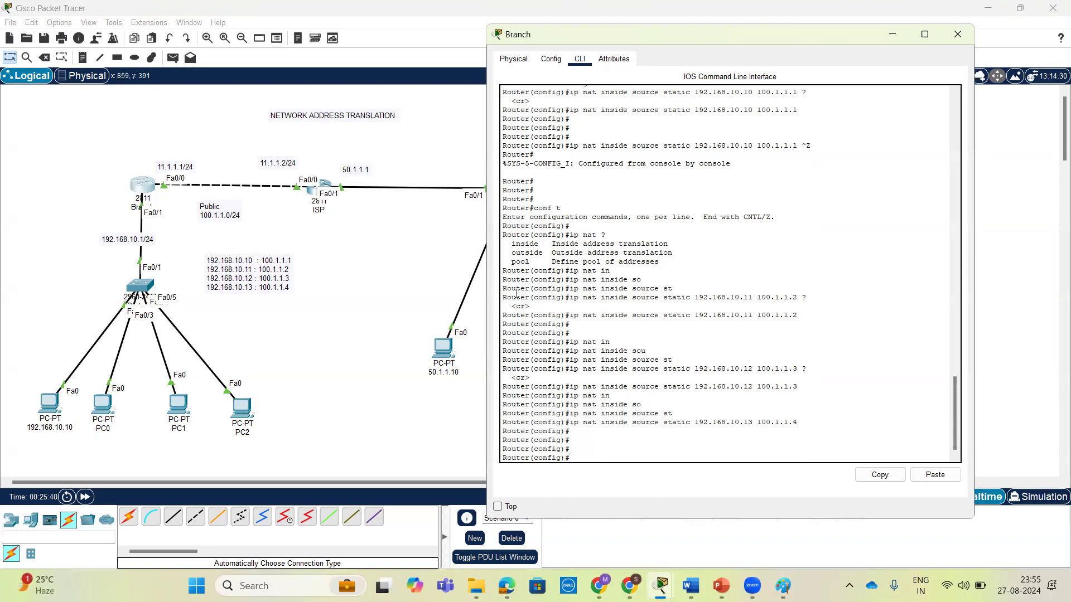
Exit configuration mode on the Branch router and enter show running-config followed by a pipe for filtering.
{"action": "key", "text": "ctrl+z"}
{"action": "key", "text": "Return"}
{"action": "key", "text": "Return"}
{"action": "key", "text": "Return"}
{"action": "type", "text": "sh"}
{"action": "key", "text": "Tab"}
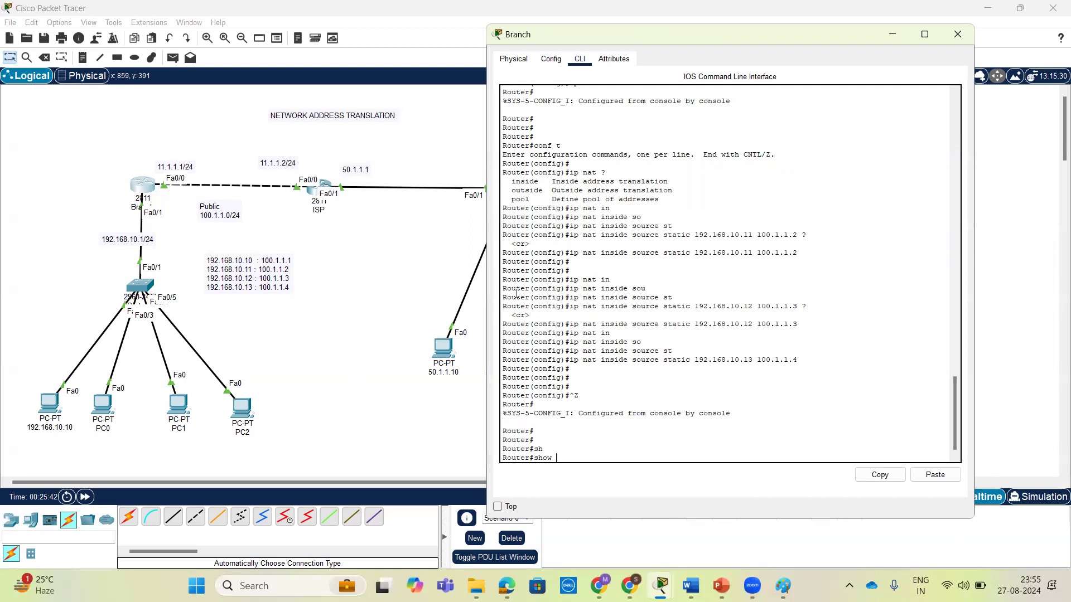
{"action": "type", "text": "run"}
{"action": "key", "text": "Tab"}
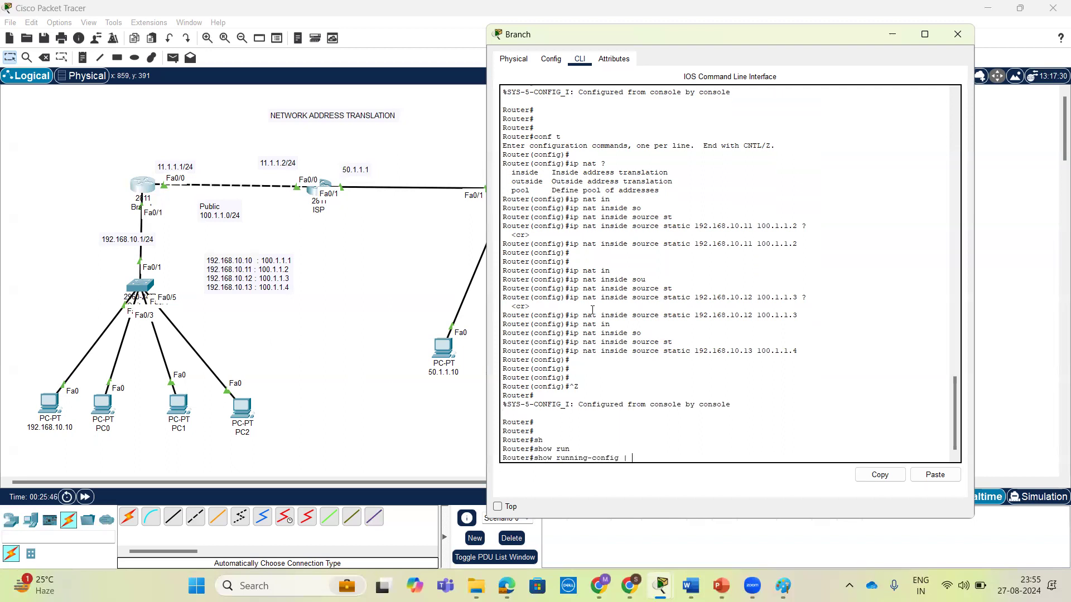
{"action": "left_click", "coordinate": [42, 185]}
{"action": "mouse_move", "coordinate": [186, 147]}
{"action": "left_mouse_down"}
{"action": "mouse_move", "coordinate": [278, 149]}
{"action": "mouse_move", "coordinate": [235, 159]}
{"action": "mouse_move", "coordinate": [220, 146]}
{"action": "mouse_move", "coordinate": [240, 122]}
{"action": "left_mouse_up"}
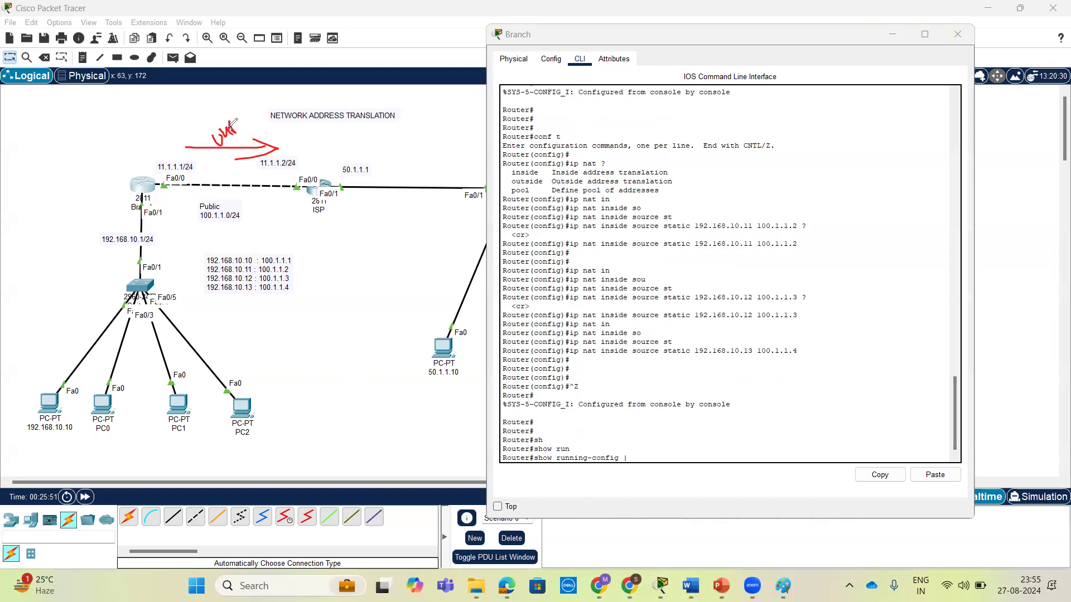
{"action": "mouse_move", "coordinate": [116, 201]}
{"action": "left_mouse_down"}
{"action": "mouse_move", "coordinate": [116, 256]}
{"action": "mouse_move", "coordinate": [98, 241]}
{"action": "mouse_move", "coordinate": [110, 227]}
{"action": "left_mouse_up"}
{"action": "left_click", "coordinate": [90, 222]}
{"action": "mouse_move", "coordinate": [321, 146]}
{"action": "left_mouse_down"}
{"action": "mouse_move", "coordinate": [357, 131]}
{"action": "mouse_move", "coordinate": [374, 144]}
{"action": "left_mouse_up"}
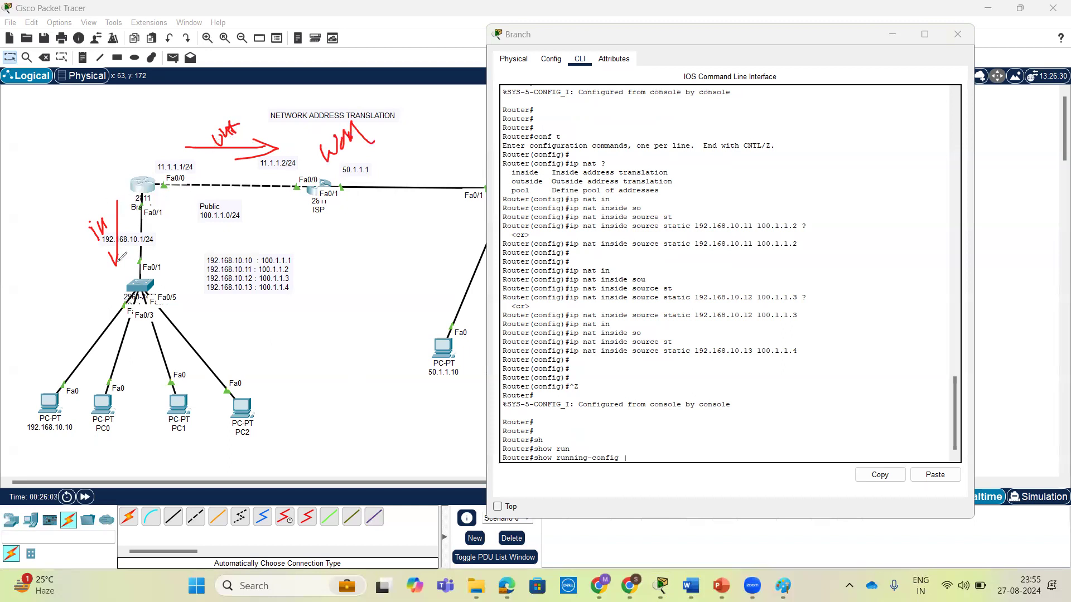
{"action": "left_click_drag", "start_coordinate": [117, 267], "coordinate": [125, 256]}
{"action": "mouse_move", "coordinate": [152, 243]}
{"action": "left_mouse_down"}
{"action": "mouse_move", "coordinate": [164, 257]}
{"action": "mouse_move", "coordinate": [178, 236]}
{"action": "mouse_move", "coordinate": [190, 245]}
{"action": "left_mouse_up"}
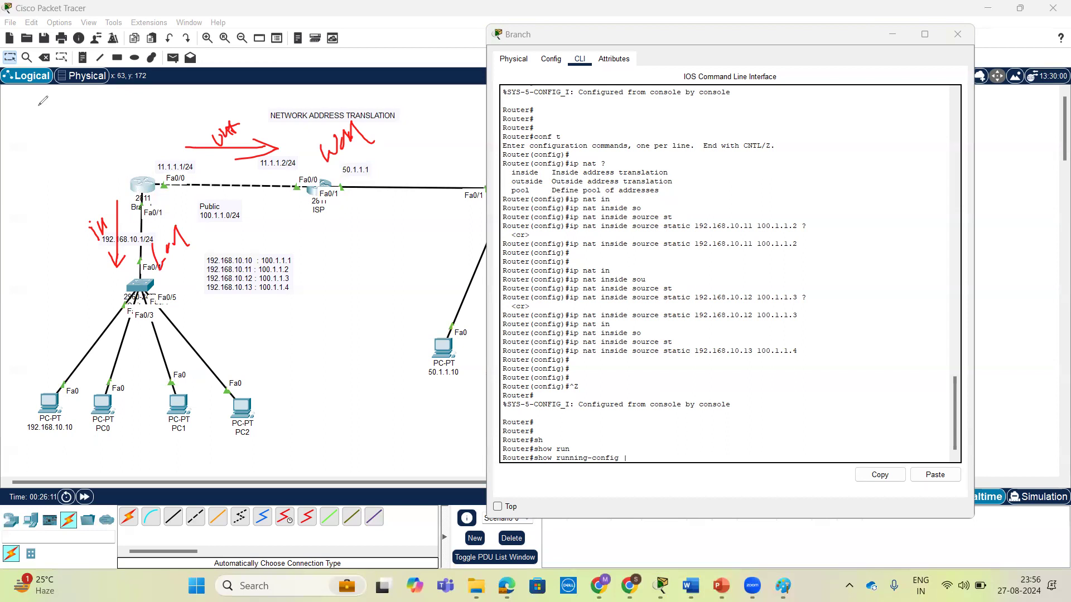
{"action": "mouse_move", "coordinate": [159, 199]}
{"action": "left_mouse_down"}
{"action": "mouse_move", "coordinate": [139, 218]}
{"action": "mouse_move", "coordinate": [193, 167]}
{"action": "mouse_move", "coordinate": [160, 167]}
{"action": "mouse_move", "coordinate": [190, 187]}
{"action": "left_mouse_up"}
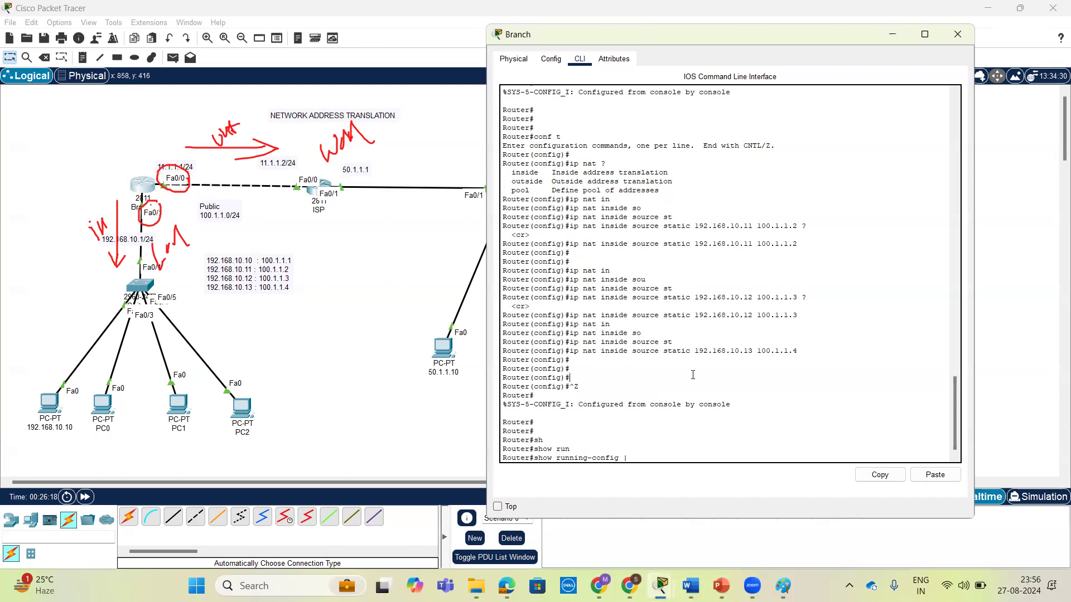
Display the running configuration filtered with include nat to check the static mappings on the Branch router.
{"action": "key", "text": "Tab"}
{"action": "key", "text": "Tab"}
{"action": "type", "text": "in"}
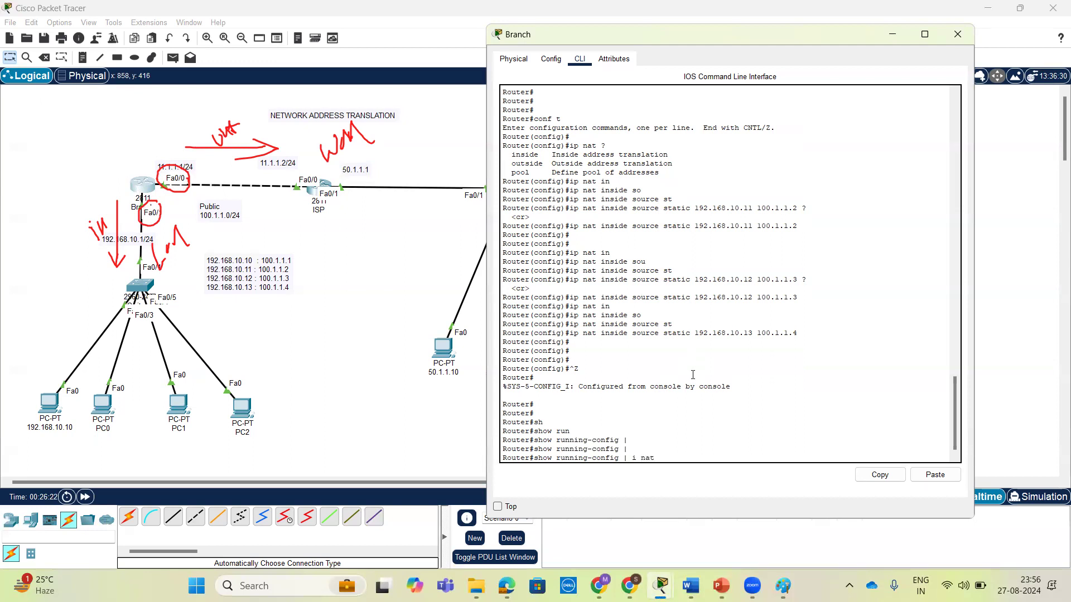
{"action": "key", "text": "Return"}
{"action": "key", "text": "Return"}
{"action": "key", "text": "Return"}
{"action": "key", "text": "Return"}
{"action": "left_click_drag", "start_coordinate": [734, 424], "coordinate": [502, 395]}
{"action": "left_click", "coordinate": [689, 415]}
{"action": "key", "text": "Return"}
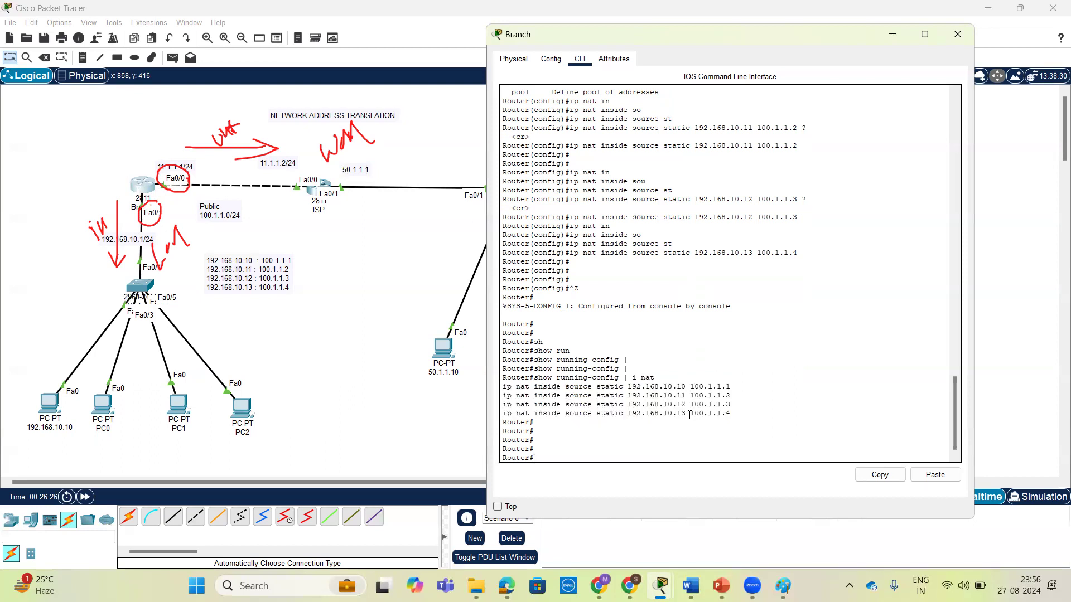
{"action": "key", "text": "Return"}
{"action": "key", "text": "Return"}
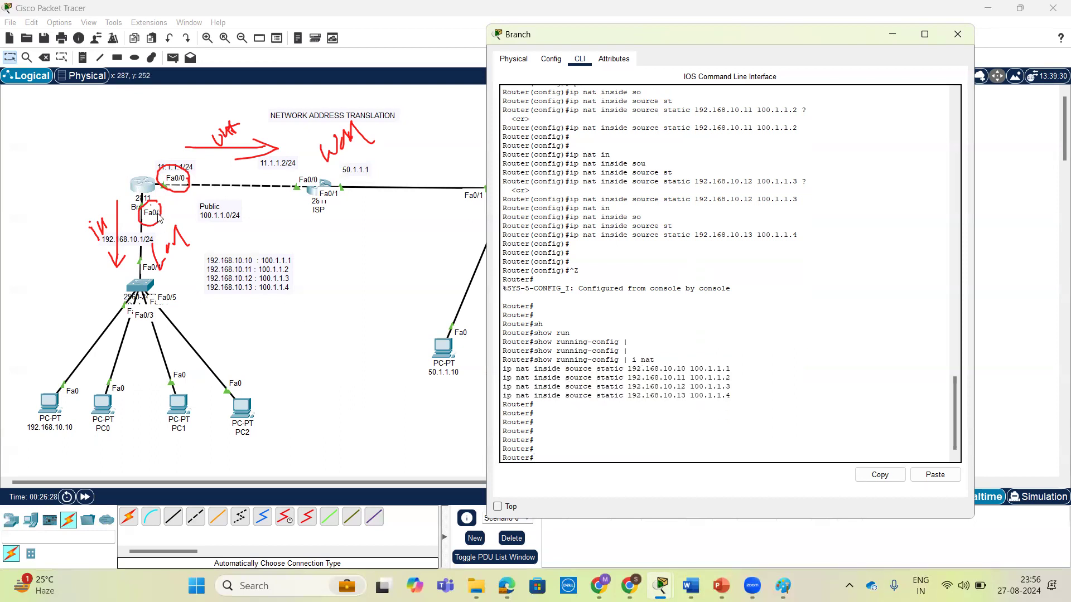
Enter global configuration mode on the Branch router and open interface FastEthernet 0/0 for configuration.
{"action": "type", "text": "conf t"}
{"action": "key", "text": "Return"}
{"action": "key", "text": "Return"}
{"action": "type", "text": "ig)#i"}
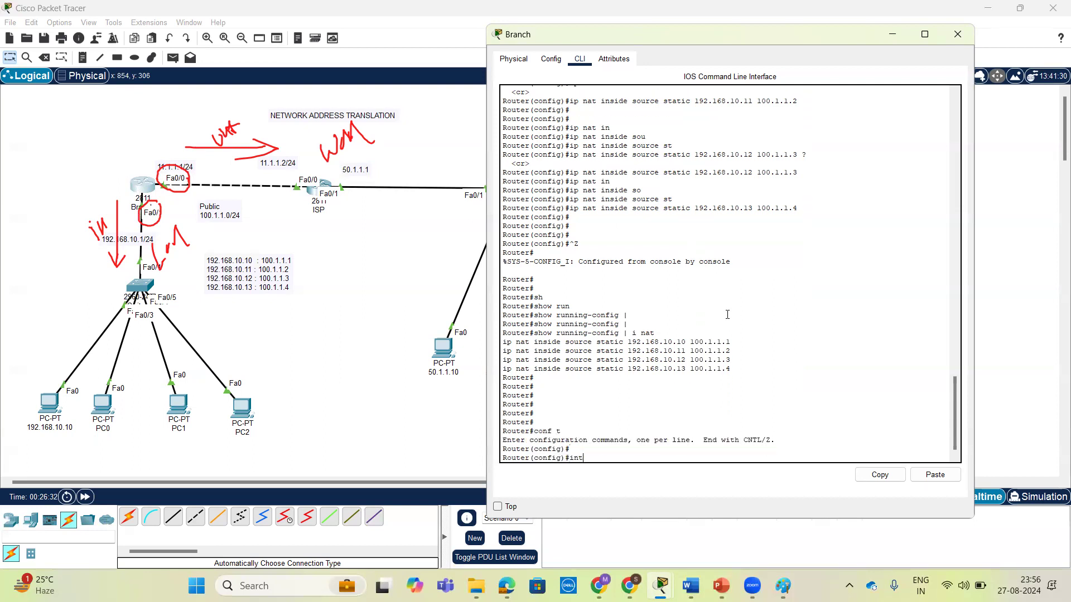
{"action": "type", "text": "nt"}
{"action": "key", "text": "Tab"}
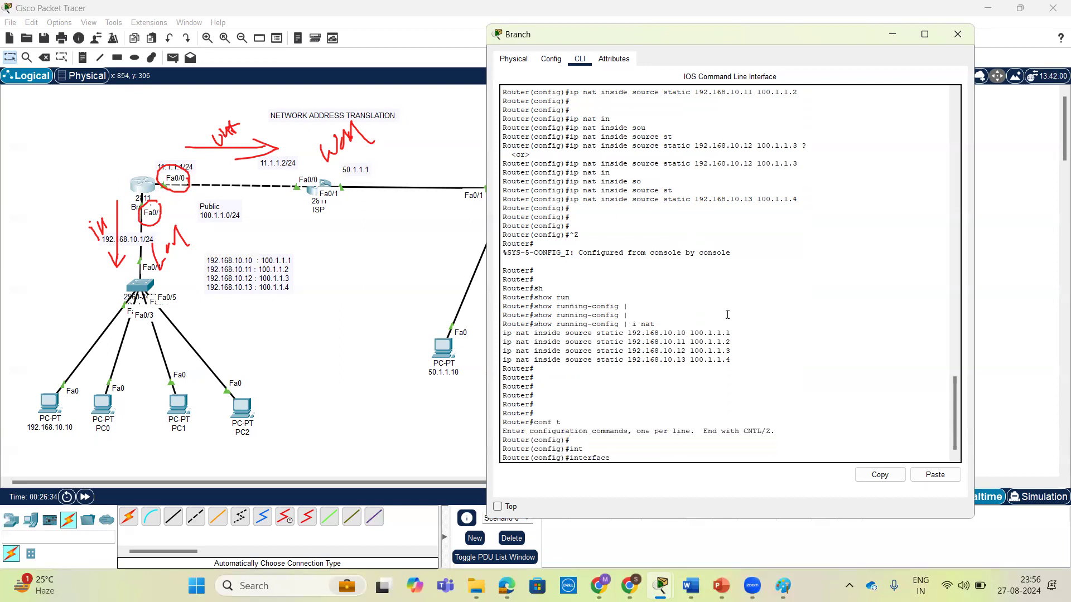
{"action": "type", "text": "f"}
{"action": "key", "text": "Tab"}
{"action": "type", "text": "0/"}
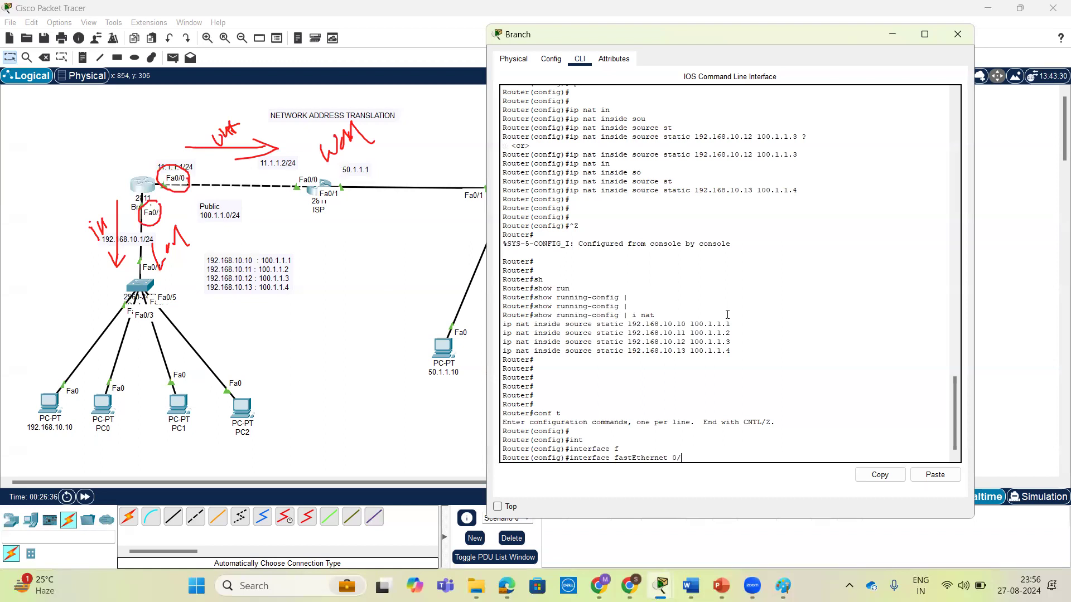
{"action": "type", "text": "0"}
{"action": "key", "text": "Return"}
{"action": "key", "text": "Return"}
{"action": "key", "text": "Return"}
List the interface NAT options and apply ip nat inside to FastEthernet 0/0.
{"action": "type", "text": "ip "}
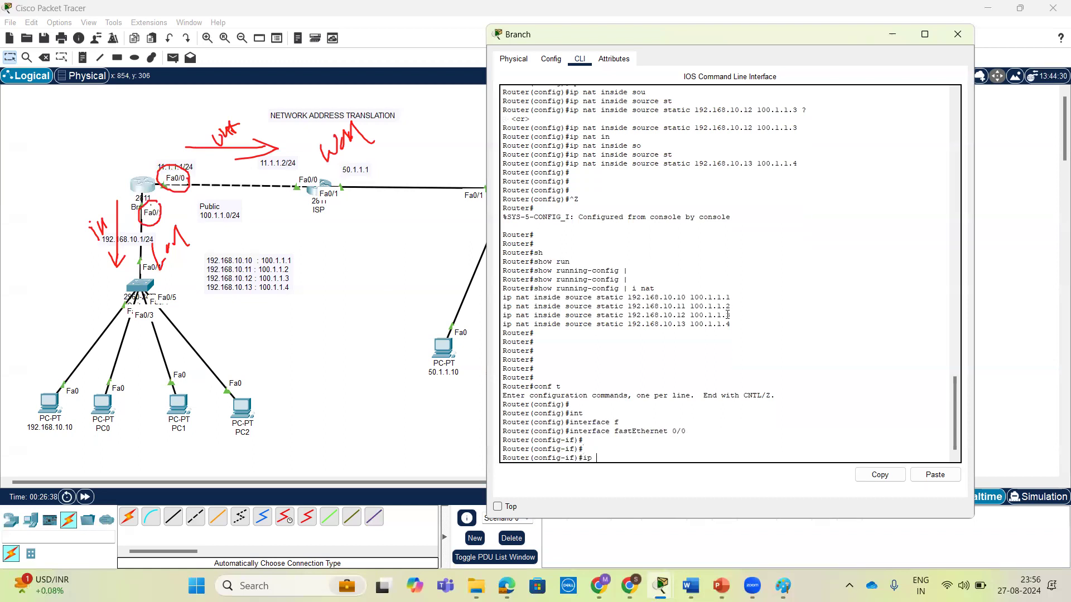
{"action": "type", "text": "nat ?"}
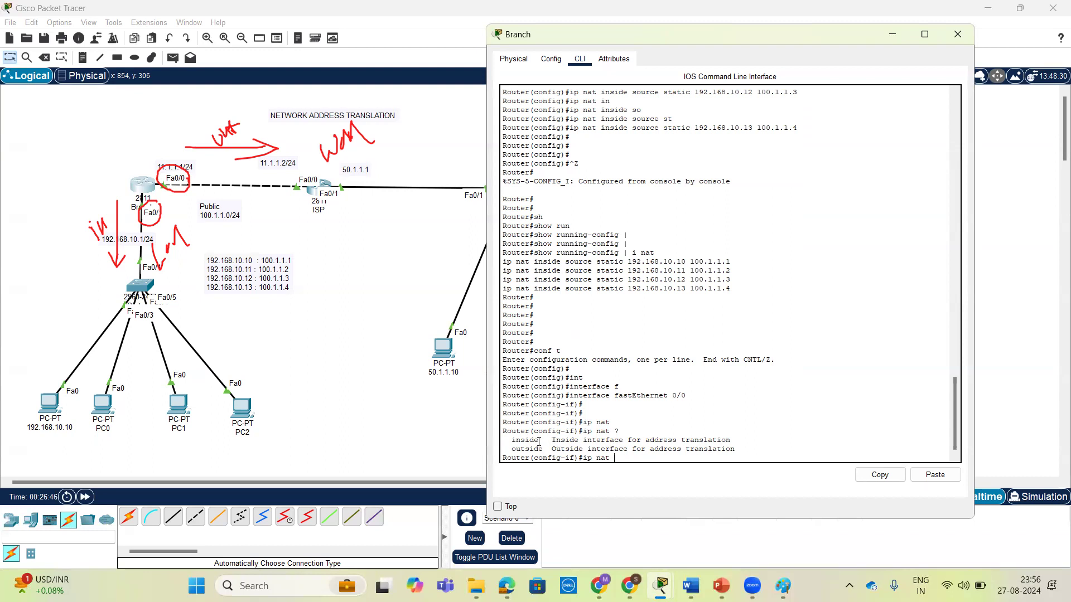
{"action": "left_click_drag", "start_coordinate": [509, 441], "coordinate": [703, 441]}
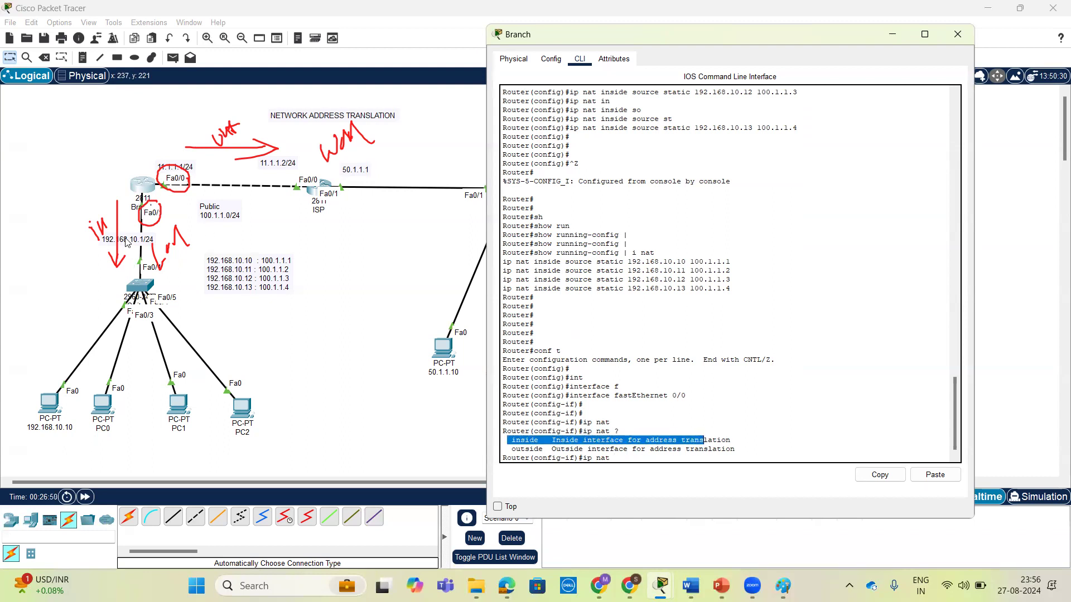
{"action": "left_click_drag", "start_coordinate": [507, 449], "coordinate": [541, 449]}
{"action": "left_click", "coordinate": [625, 454]}
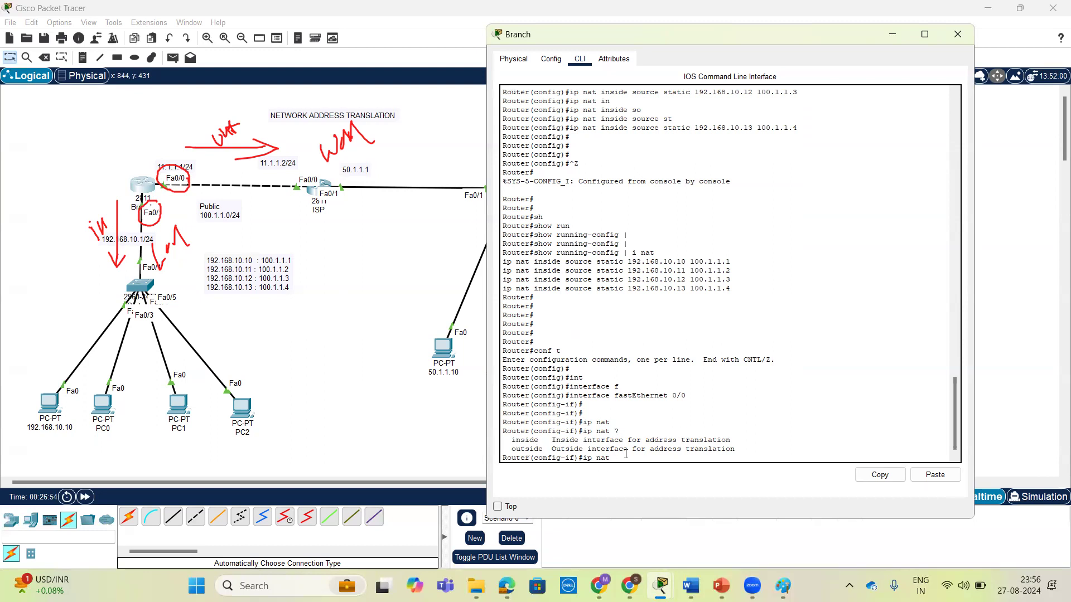
{"action": "key", "text": "Tab"}
{"action": "type", "text": "in"}
{"action": "key", "text": "Tab"}
{"action": "key", "text": "Return"}
{"action": "key", "text": "Return"}
{"action": "key", "text": "Return"}
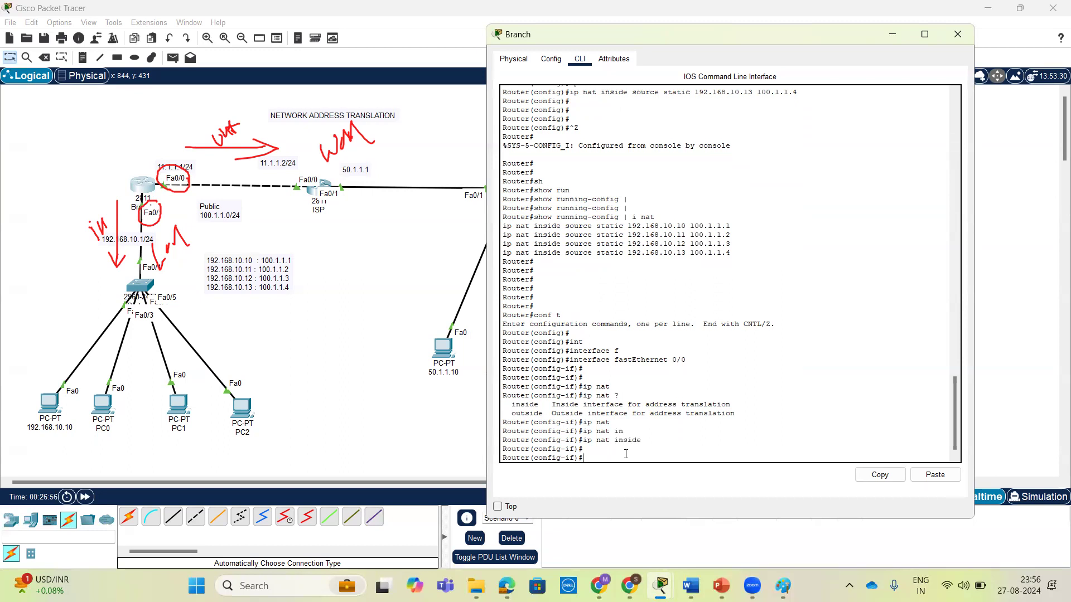
Exit interface configuration and reopen interface FastEthernet 0/0 for configuration.
{"action": "type", "text": "ex"}
{"action": "key", "text": "Return"}
{"action": "key", "text": "Return"}
{"action": "key", "text": "Return"}
{"action": "type", "text": "int"}
{"action": "key", "text": "Tab"}
{"action": "type", "text": "f"}
{"action": "key", "text": "Tab"}
{"action": "type", "text": "0/0"}
{"action": "key", "text": "Return"}
{"action": "key", "text": "Return"}
{"action": "key", "text": "Return"}
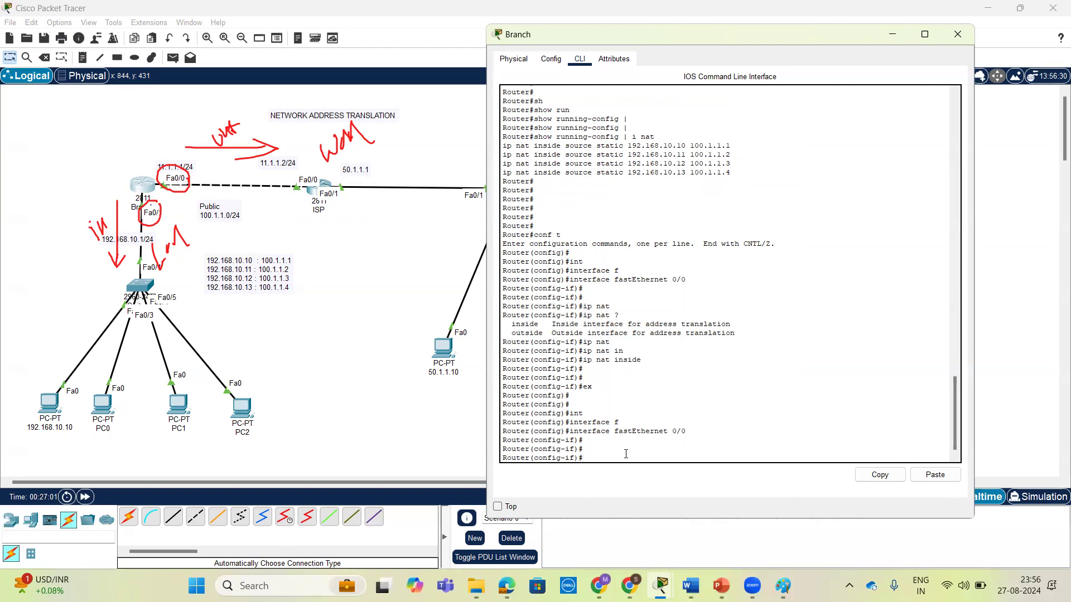
Apply ip nat outside to FastEthernet 0/0 and exit to privileged EXEC mode.
{"action": "type", "text": "ip nat ?"}
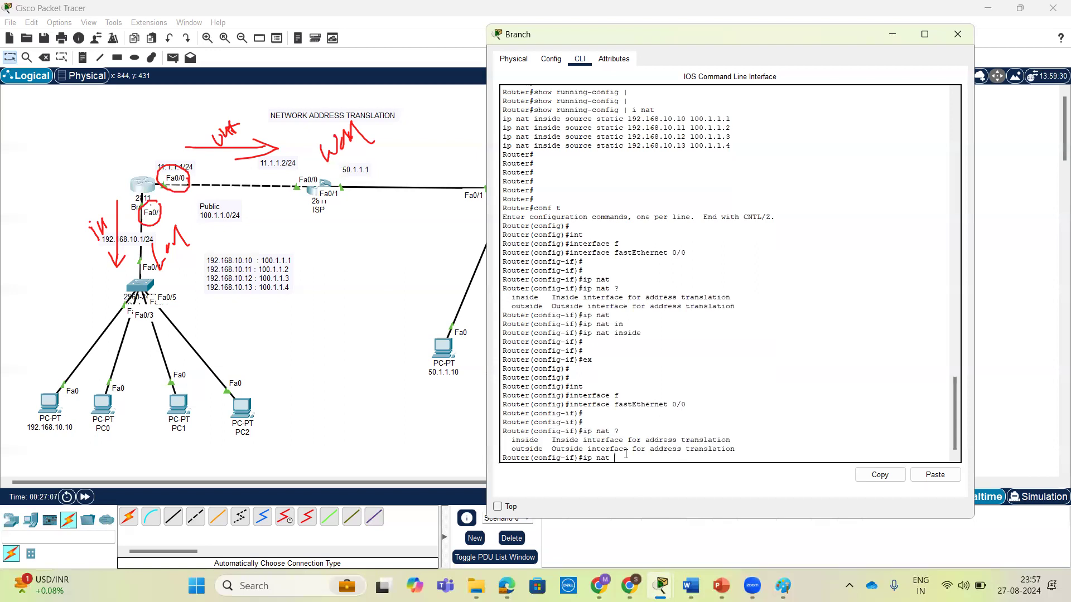
{"action": "type", "text": "o"}
{"action": "key", "text": "Tab"}
{"action": "type", "text": "?"}
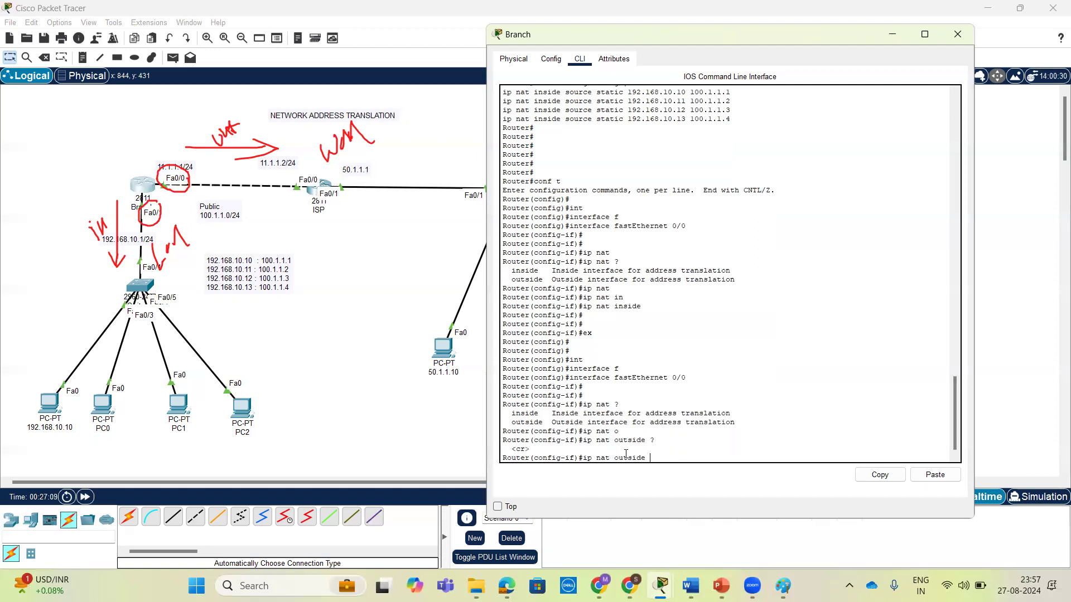
{"action": "key", "text": "Return"}
{"action": "key", "text": "Return"}
{"action": "key", "text": "Return"}
{"action": "key", "text": "Return"}
{"action": "key", "text": "Return"}
{"action": "key", "text": "ctrl+z"}
{"action": "key", "text": "Return"}
{"action": "key", "text": "Return"}
{"action": "key", "text": "Return"}
{"action": "key", "text": "Return"}
Check the NAT lines with show running-config | i nat on the Branch router.
{"action": "type", "text": "sh"}
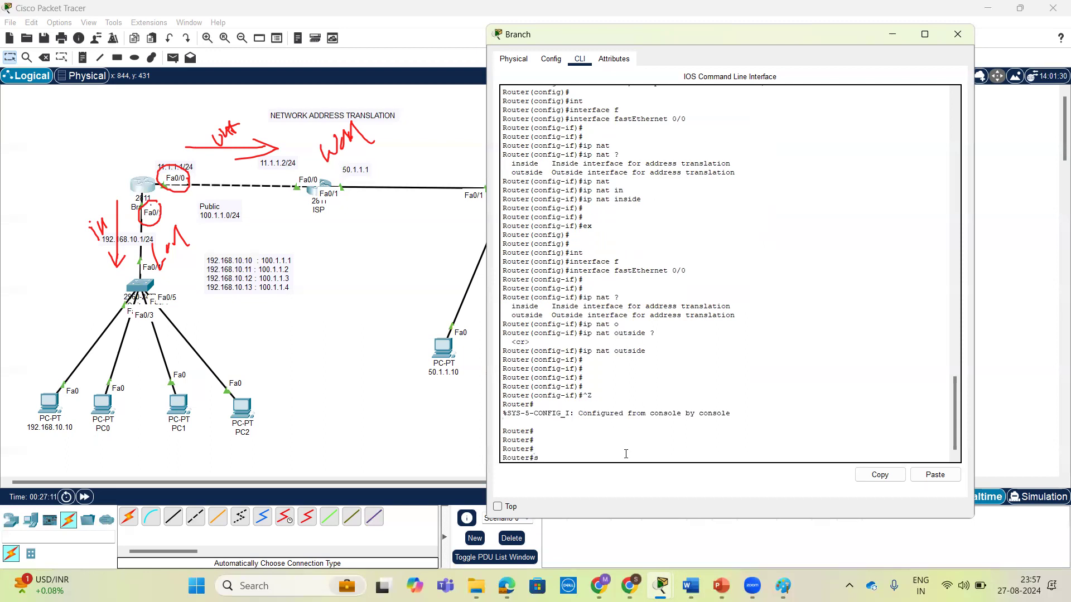
{"action": "key", "text": "Tab"}
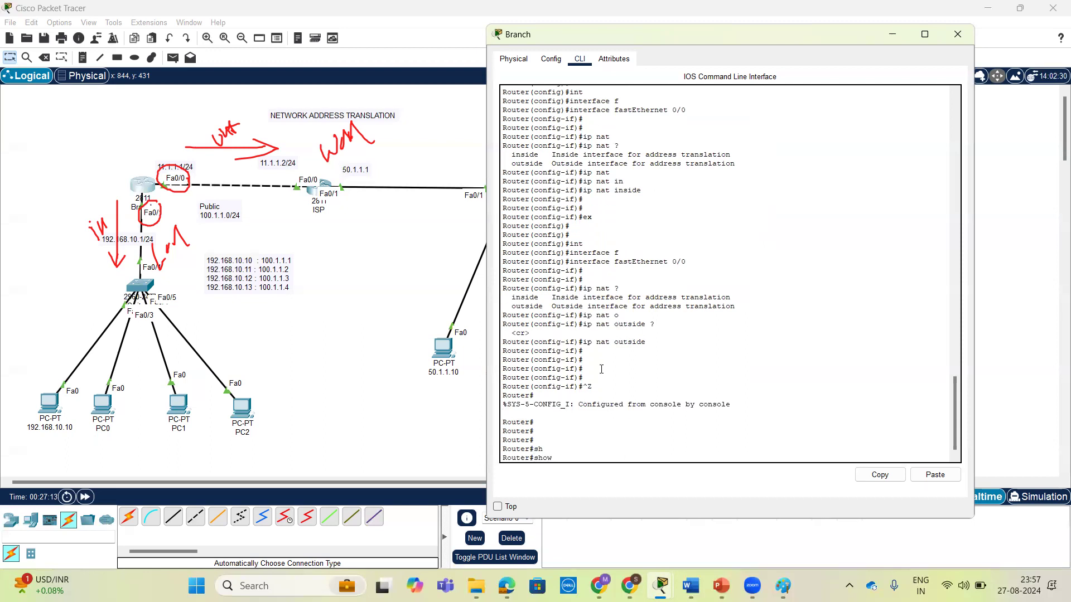
{"action": "type", "text": "run"}
{"action": "key", "text": "Tab"}
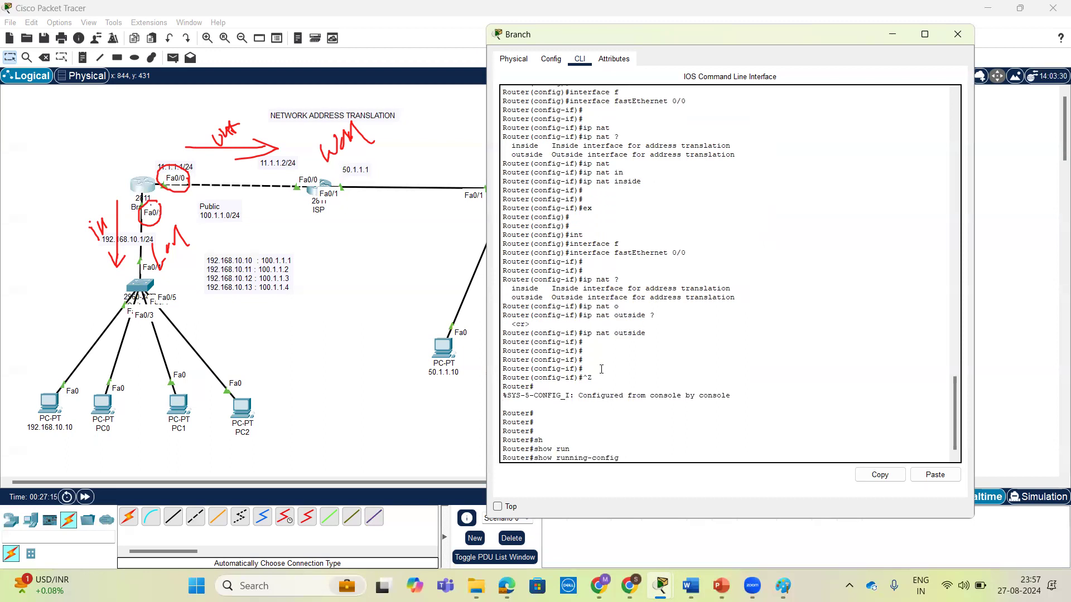
{"action": "type", "text": "| i nat"}
{"action": "key", "text": "Return"}
{"action": "key", "text": "Return"}
{"action": "key", "text": "Return"}
{"action": "key", "text": "Return"}
{"action": "key", "text": "Return"}
Display the NAT part of the running configuration using the section nat filter.
{"action": "type", "text": "sh"}
{"action": "key", "text": "Tab"}
{"action": "type", "text": "r"}
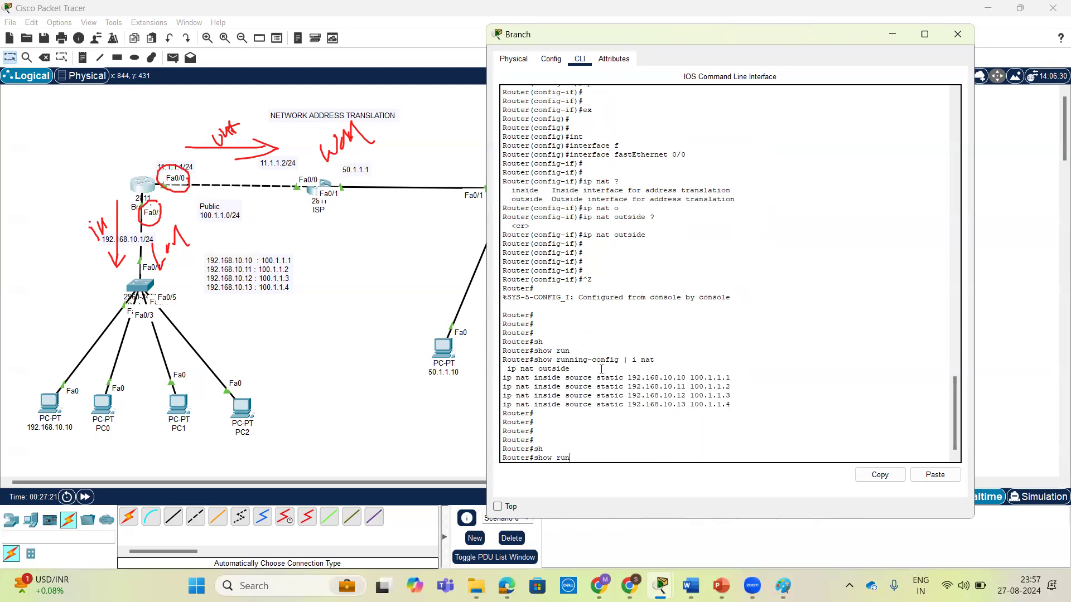
{"action": "type", "text": "un"}
{"action": "key", "text": "Tab"}
{"action": "type", "text": "| "}
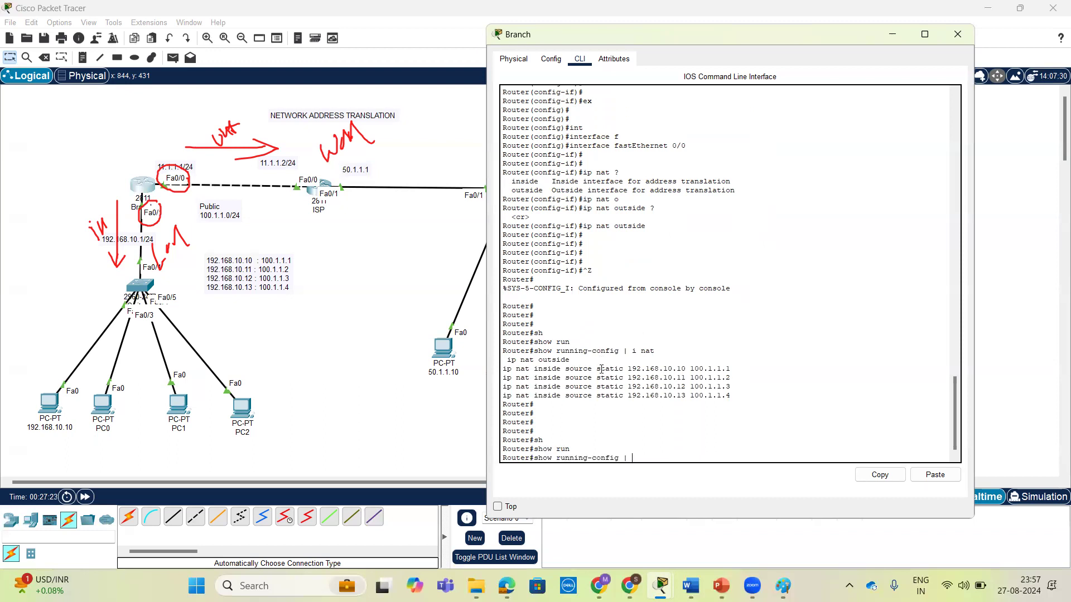
{"action": "type", "text": "s"}
{"action": "key", "text": "Tab"}
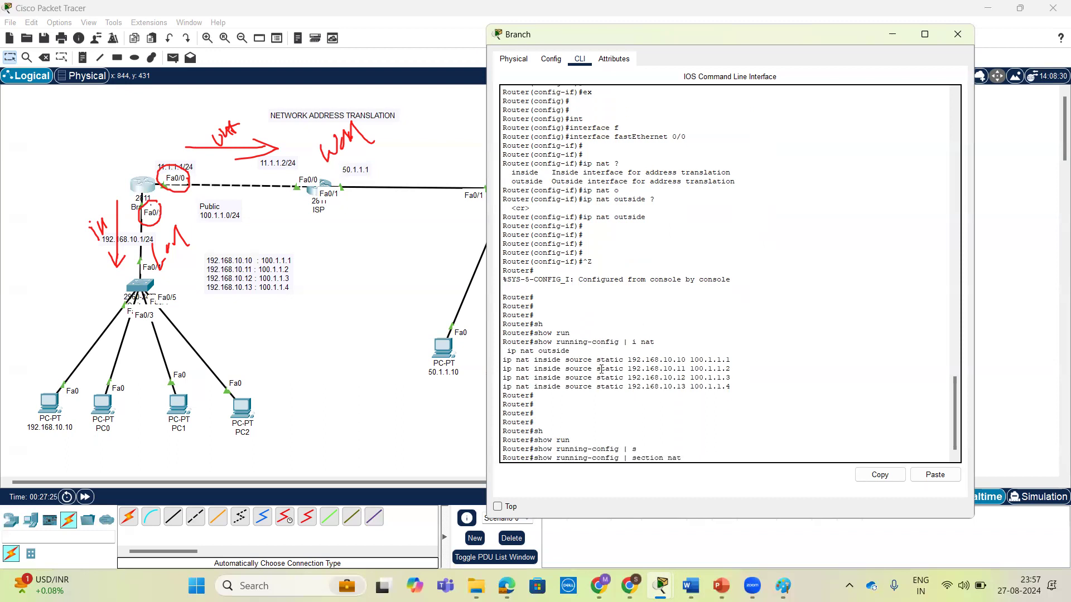
{"action": "type", "text": "nat"}
{"action": "key", "text": "Return"}
{"action": "key", "text": "Return"}
{"action": "key", "text": "Return"}
{"action": "key", "text": "Return"}
{"action": "key", "text": "Return"}
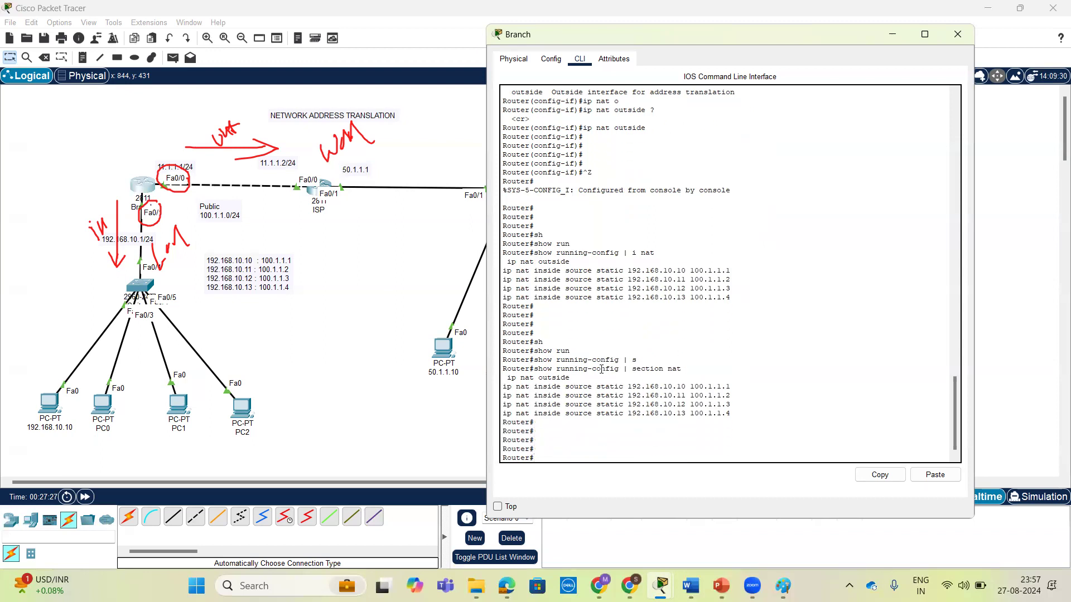
{"action": "key", "text": "Return"}
{"action": "key", "text": "Return"}
{"action": "key", "text": "Return"}
{"action": "key", "text": "Return"}
{"action": "key", "text": "Return"}
{"action": "key", "text": "Return"}
{"action": "key", "text": "Return"}
{"action": "key", "text": "Return"}
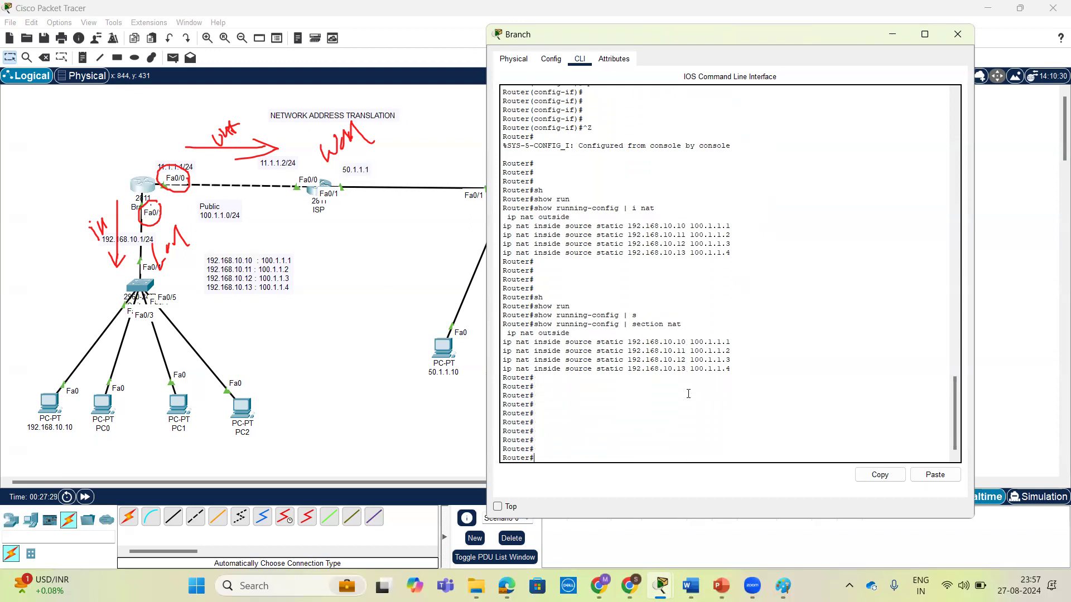
Display the full running configuration and examine the NAT setting under interface FastEthernet0/0.
{"action": "type", "text": "sh"}
{"action": "key", "text": "Tab"}
{"action": "type", "text": "r"}
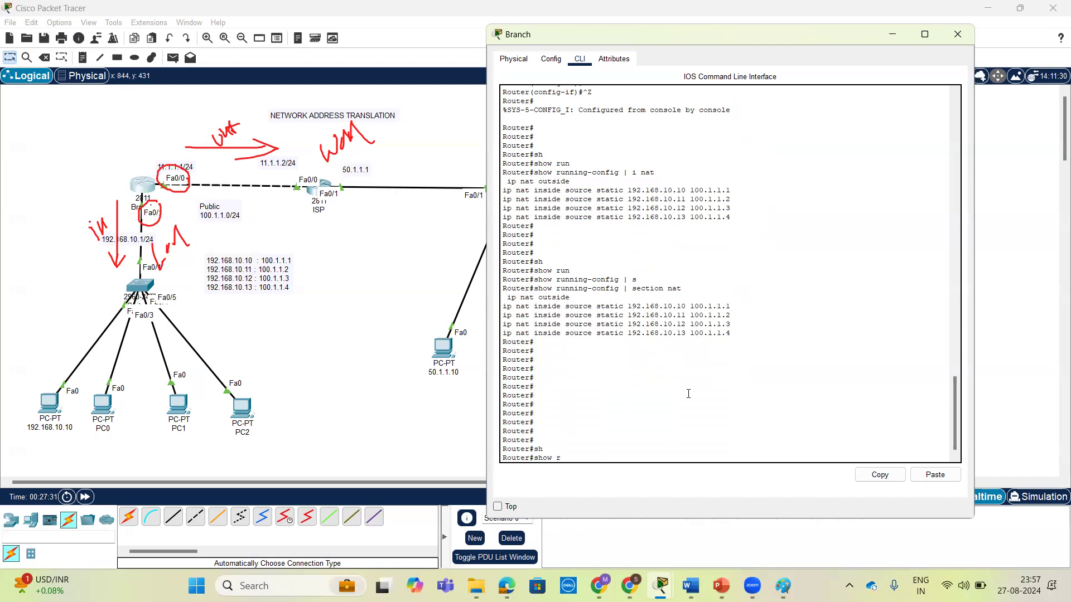
{"action": "type", "text": "u"}
{"action": "key", "text": "Return"}
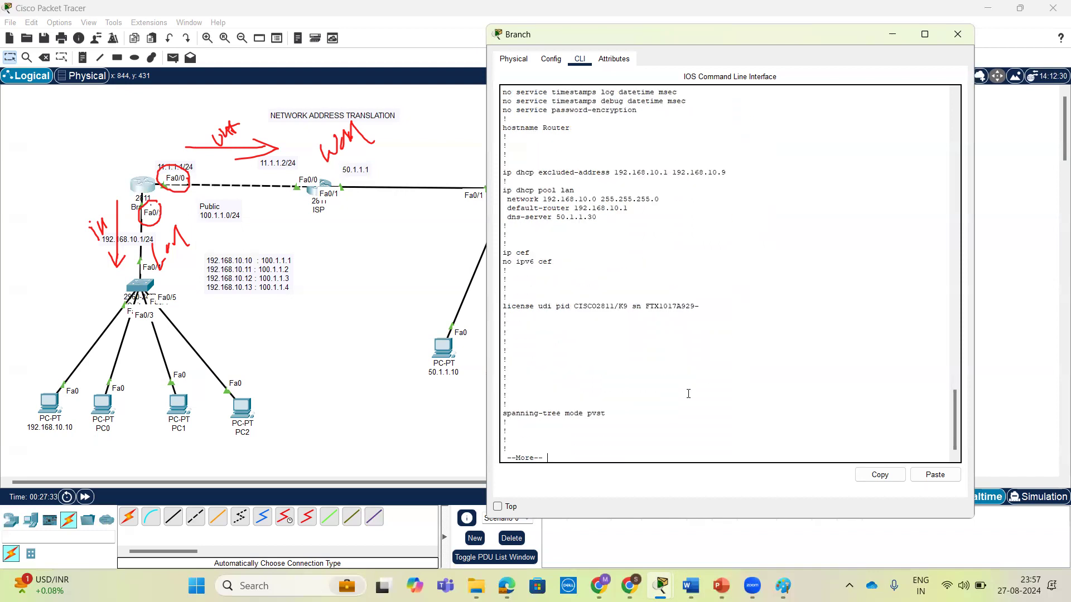
{"action": "key", "text": "space"}
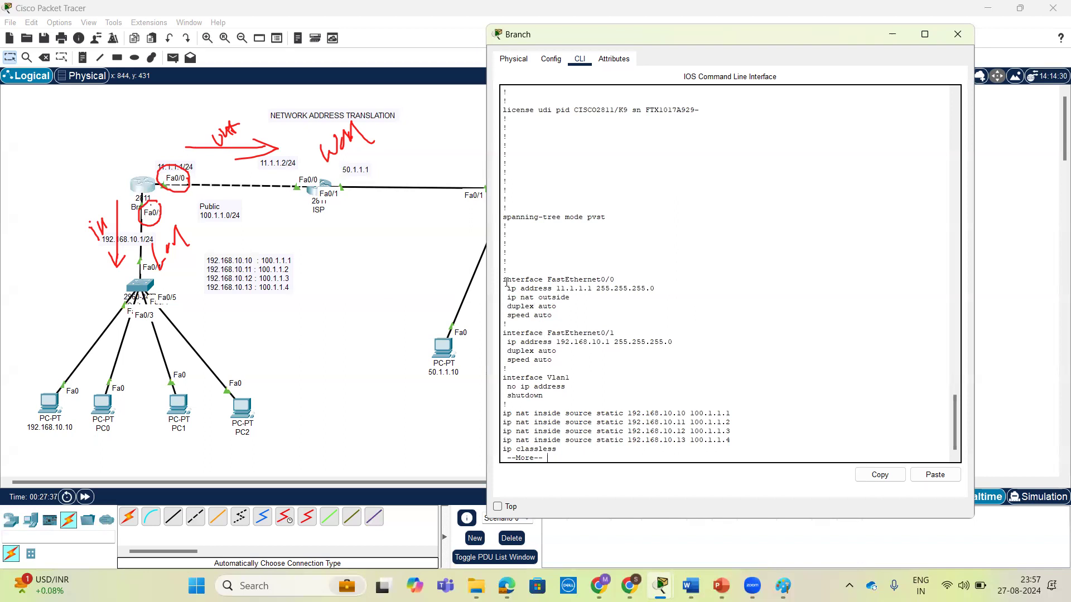
{"action": "left_click_drag", "start_coordinate": [502, 276], "coordinate": [597, 317]}
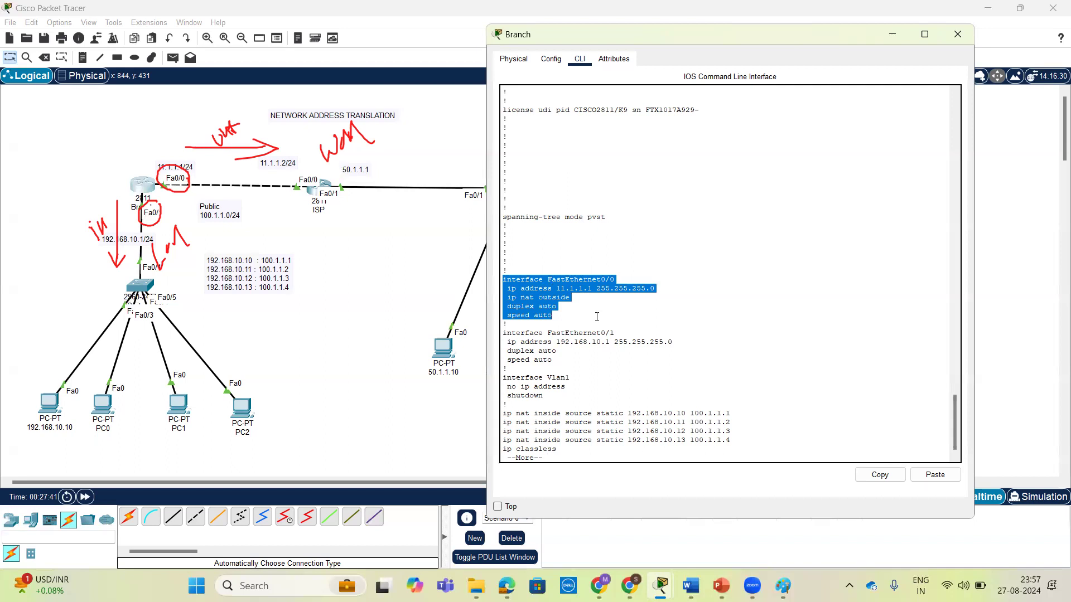
Return to the Branch router's console, examine the FastEthernet0/1 section for a NAT setting, and quit the configuration listing.
{"action": "left_click", "coordinate": [170, 209]}
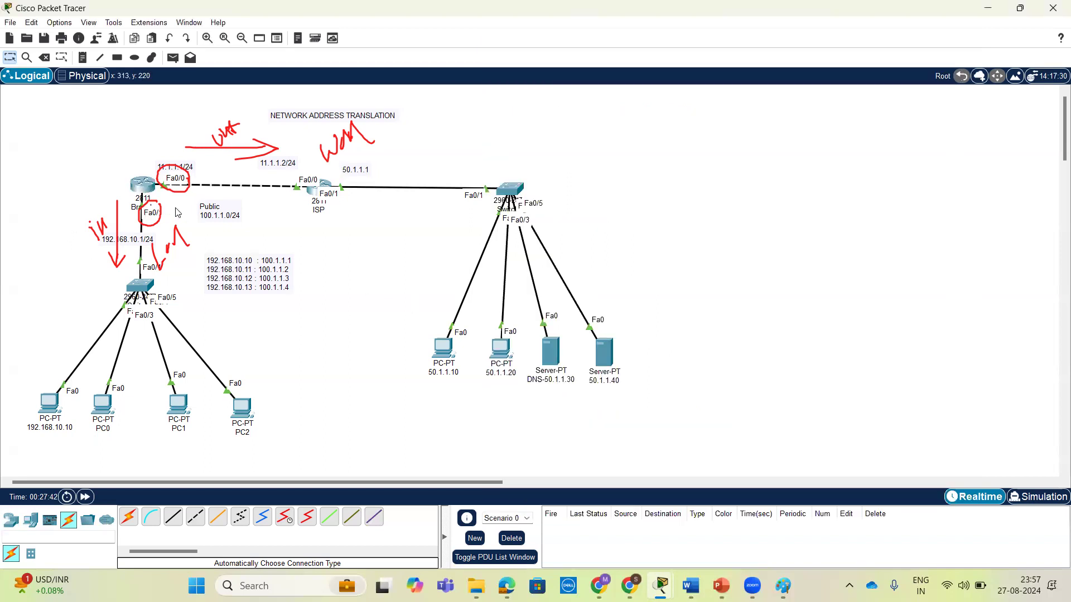
{"action": "left_click", "coordinate": [146, 188]}
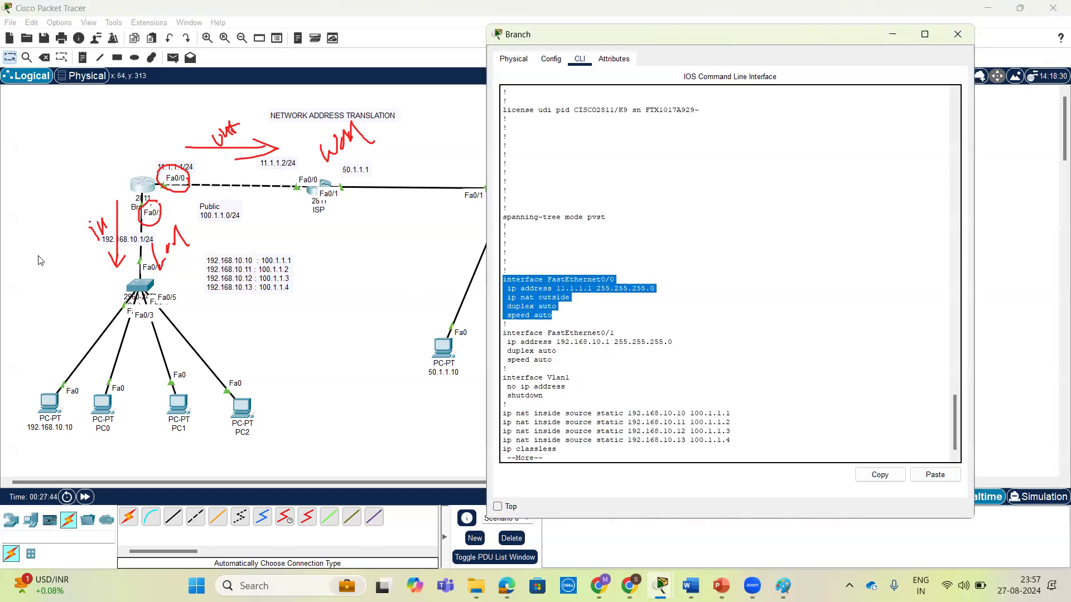
{"action": "left_click", "coordinate": [72, 376]}
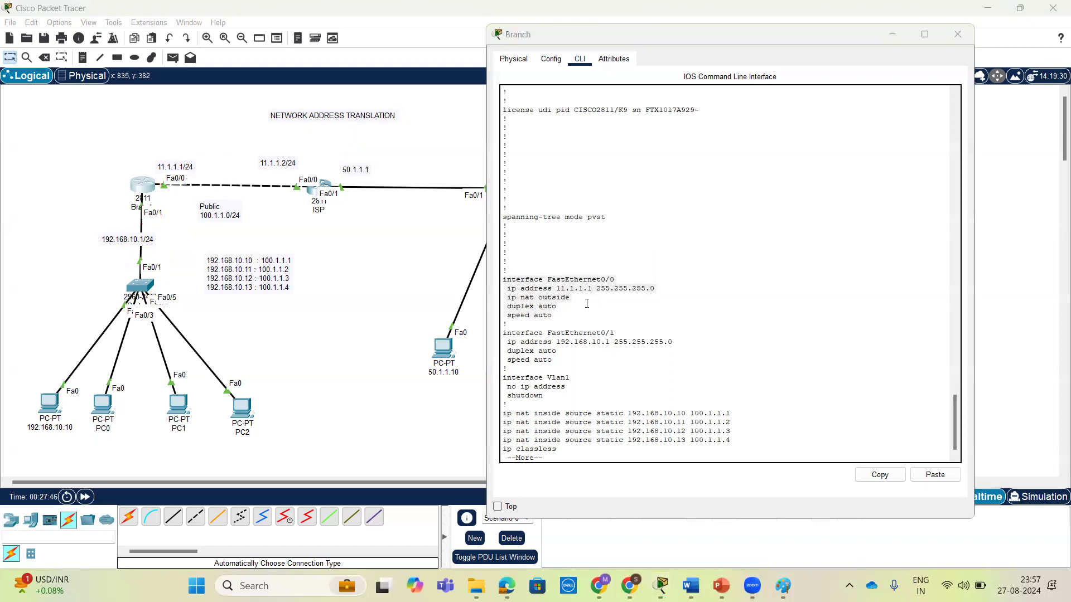
{"action": "left_click", "coordinate": [538, 304]}
{"action": "left_click_drag", "start_coordinate": [554, 361], "coordinate": [502, 334]}
{"action": "left_click", "coordinate": [527, 343]}
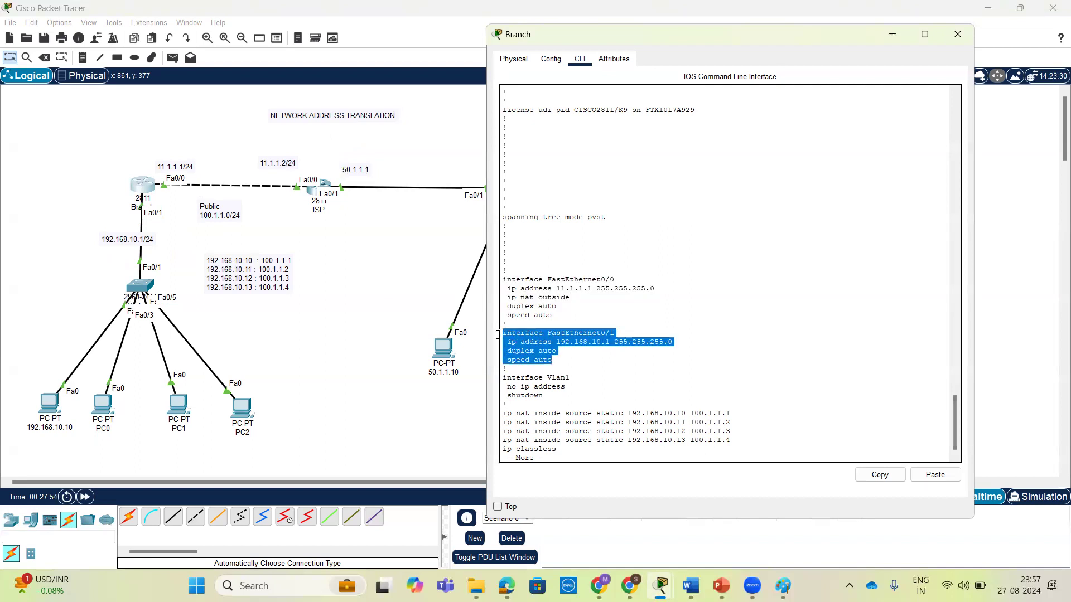
{"action": "left_click", "coordinate": [585, 346]}
{"action": "key", "text": "Return"}
{"action": "key", "text": "ctrl+c"}
{"action": "key", "text": "Return"}
{"action": "key", "text": "Return"}
Enter global configuration mode on the Branch router and open interface FastEthernet 0/1 for configuration.
{"action": "type", "text": "conf t"}
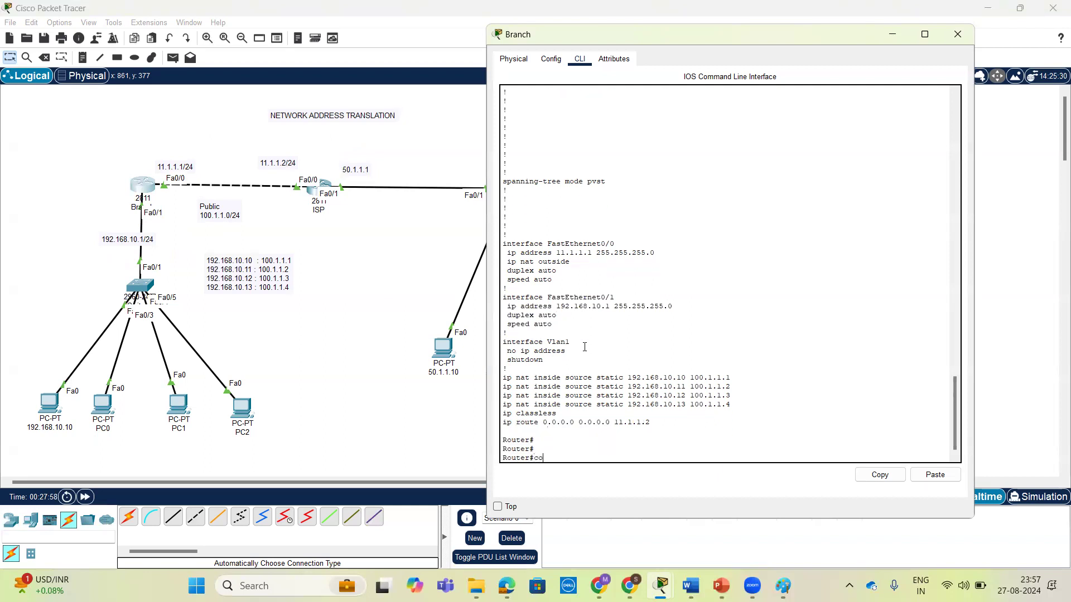
{"action": "key", "text": "Return"}
{"action": "key", "text": "Return"}
{"action": "key", "text": "Return"}
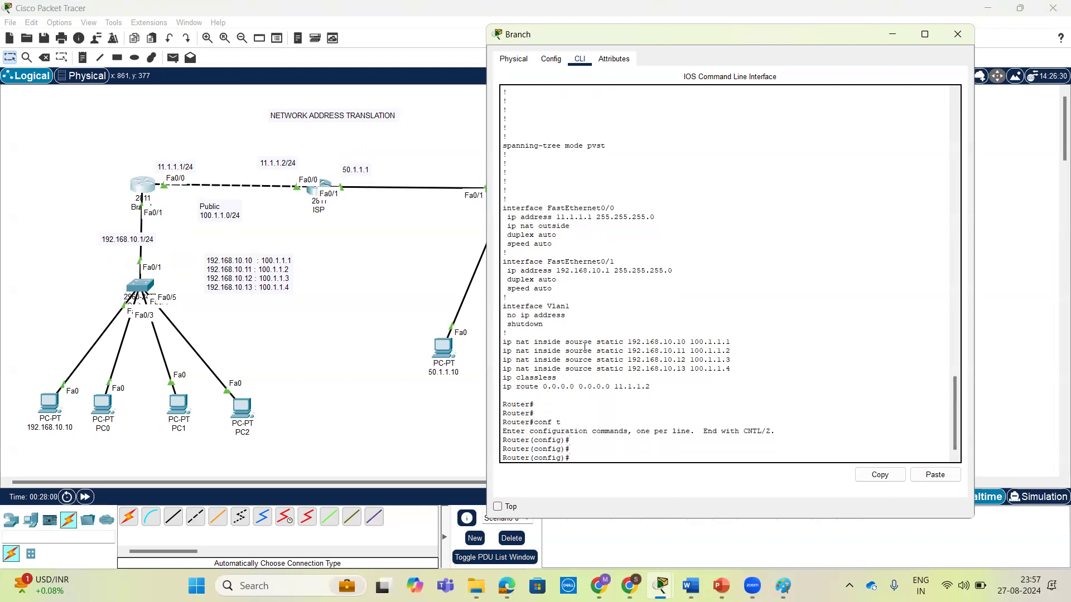
{"action": "type", "text": "int"}
{"action": "key", "text": "Tab"}
{"action": "type", "text": "f"}
{"action": "key", "text": "Tab"}
{"action": "type", "text": "0/1"}
{"action": "key", "text": "Return"}
{"action": "key", "text": "Return"}
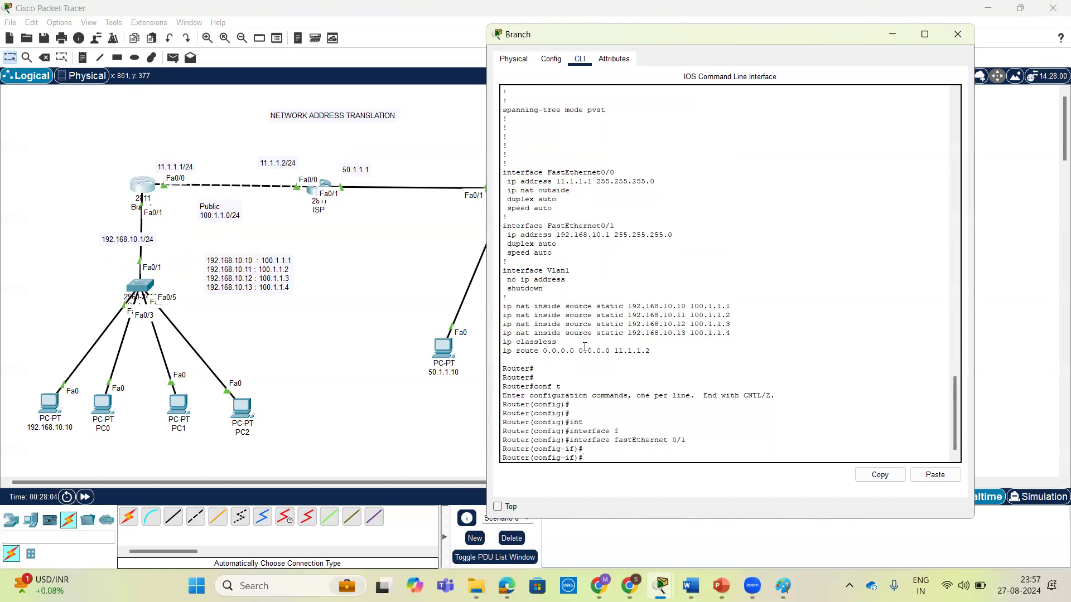
List the NAT options for FastEthernet 0/1, set it as the NAT inside interface, and return to privileged EXEC mode.
{"action": "type", "text": "ip nart"}
{"action": "key", "text": "BackSpace"}
{"action": "type", "text": "t ?"}
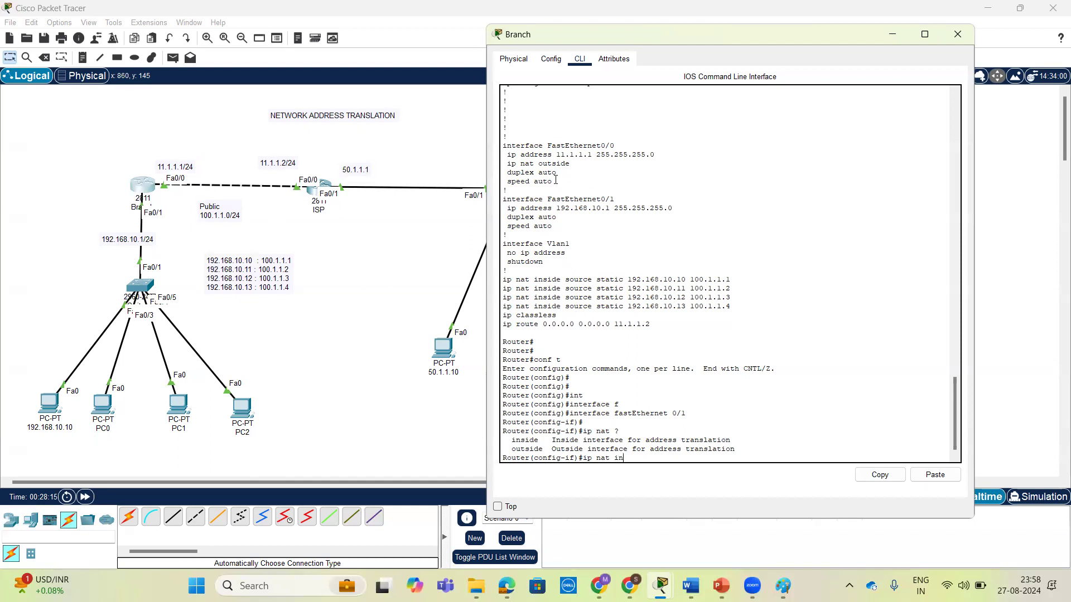
{"action": "left_click_drag", "start_coordinate": [555, 181], "coordinate": [500, 150]}
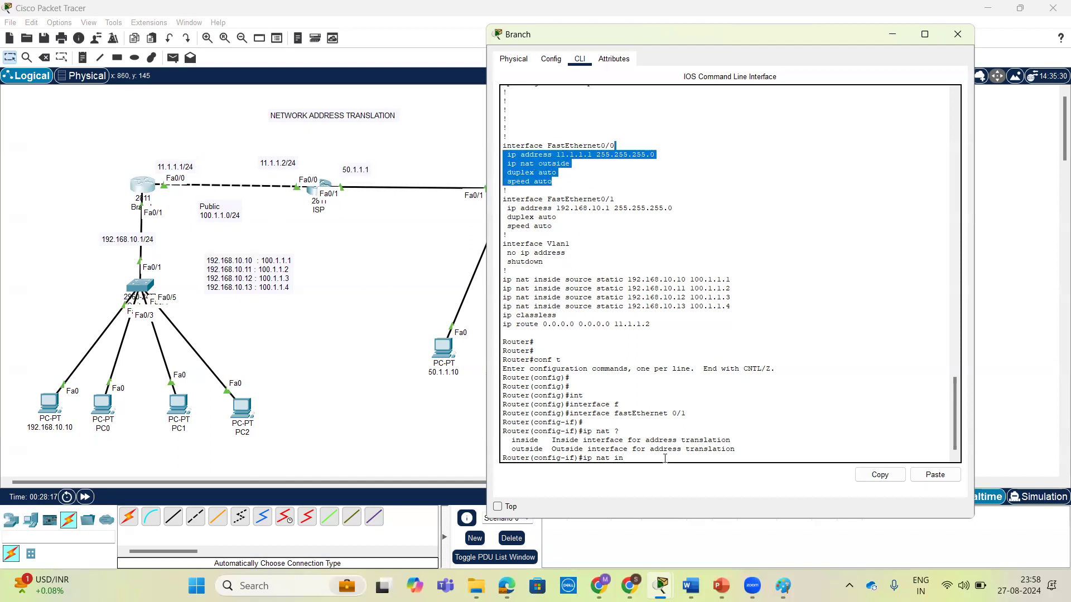
{"action": "key", "text": "Tab"}
{"action": "left_click_drag", "start_coordinate": [640, 459], "coordinate": [559, 449]}
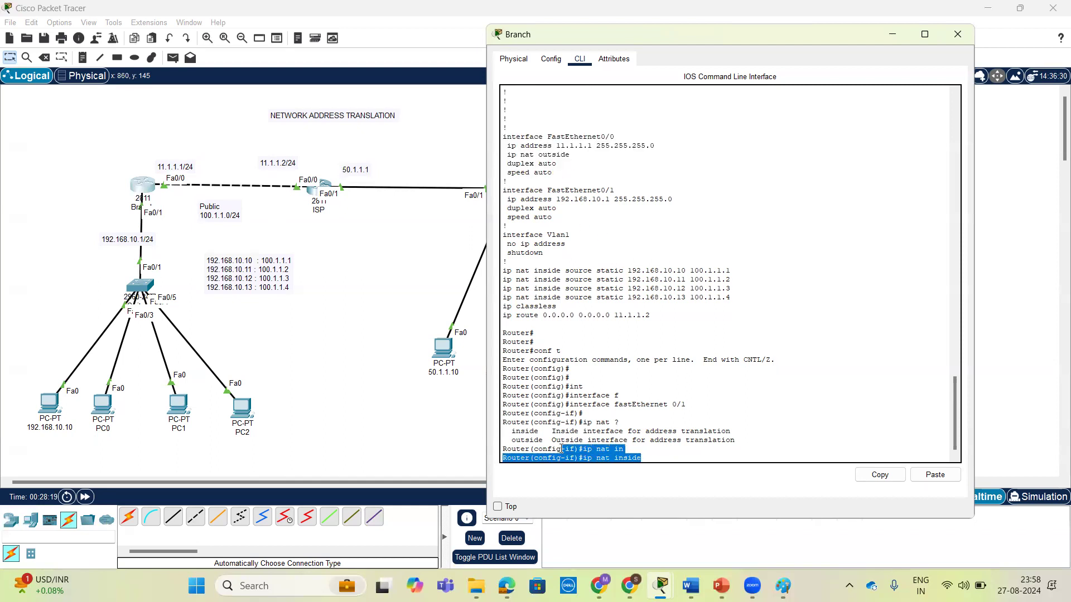
{"action": "key", "text": "Return"}
{"action": "key", "text": "Return"}
{"action": "key", "text": "Return"}
{"action": "key", "text": "ctrl+z"}
Display the Branch router's running configuration and examine the NAT settings under FastEthernet0/0 and FastEthernet0/1.
{"action": "key", "text": "Return"}
{"action": "key", "text": "Return"}
{"action": "type", "text": "sh"}
{"action": "key", "text": "Tab"}
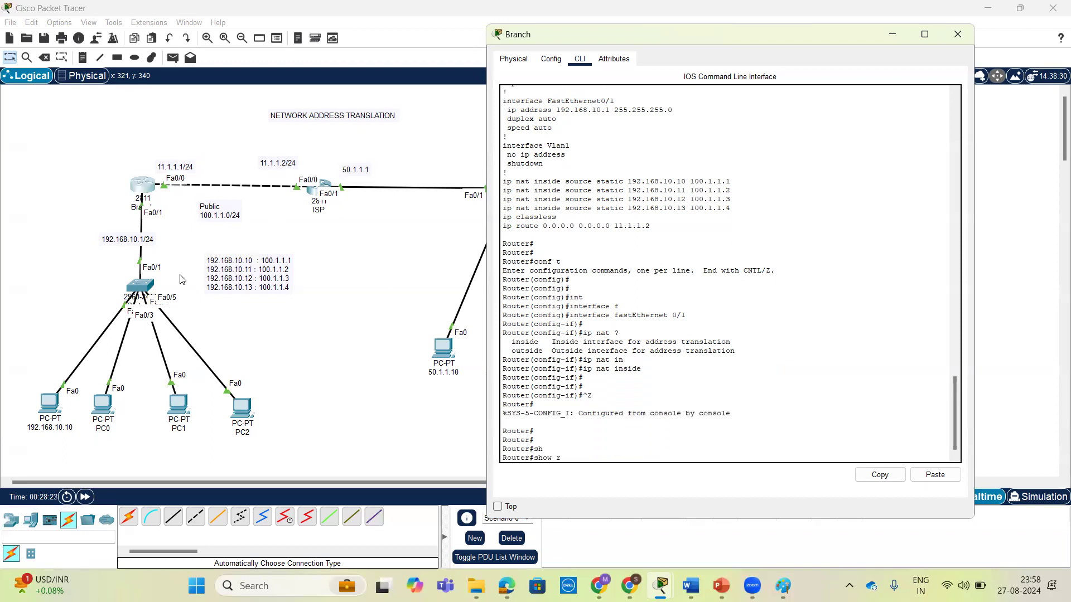
{"action": "type", "text": "ru"}
{"action": "key", "text": "Return"}
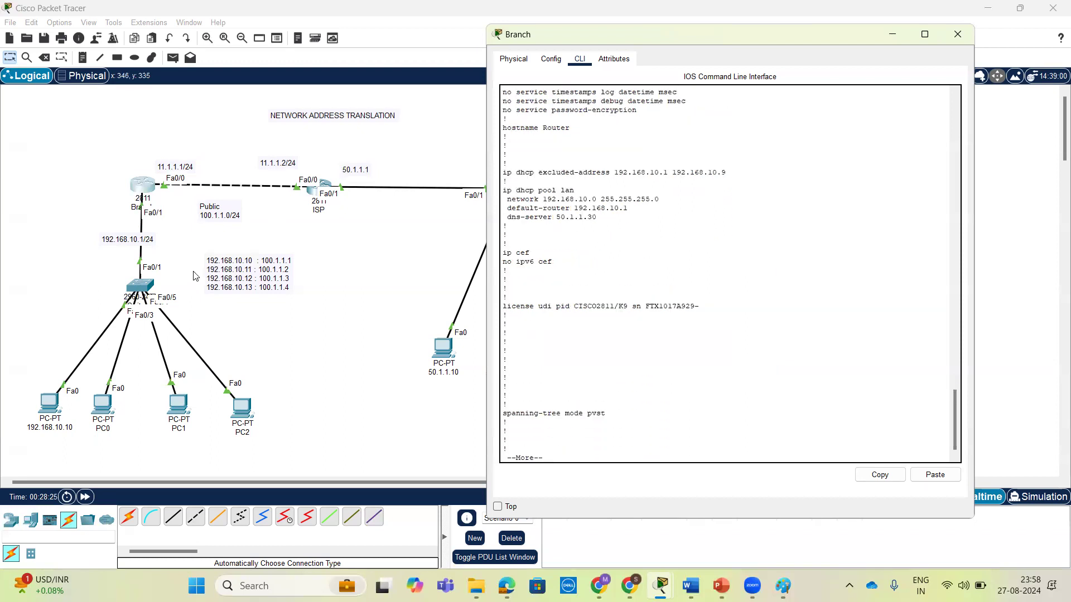
{"action": "scroll", "coordinate": [684, 297], "scroll_direction": "up", "scroll_amount": 10}
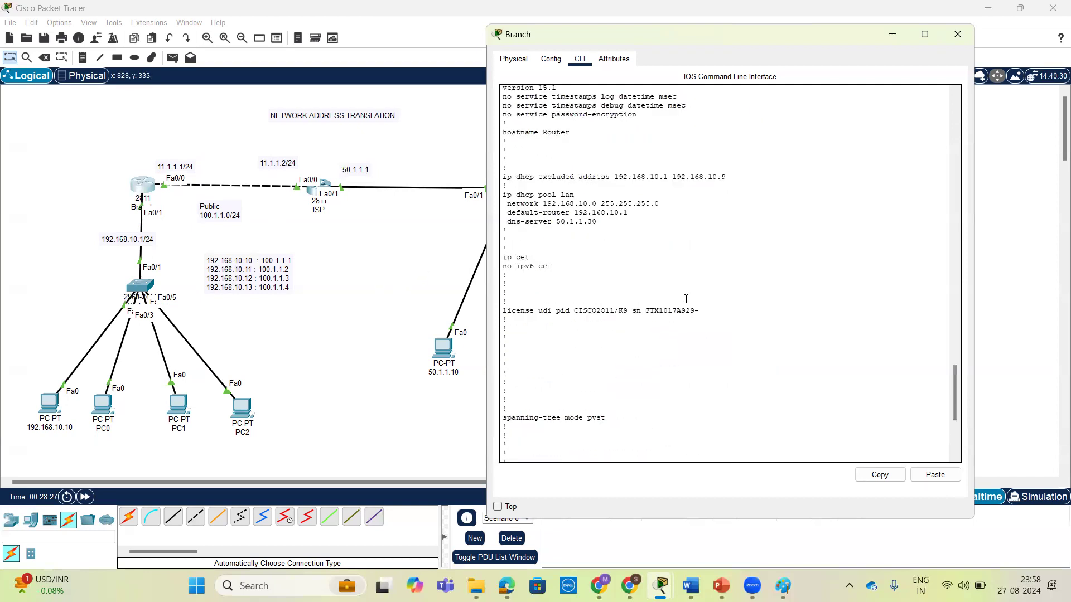
{"action": "scroll", "coordinate": [680, 298], "scroll_direction": "up", "scroll_amount": 7}
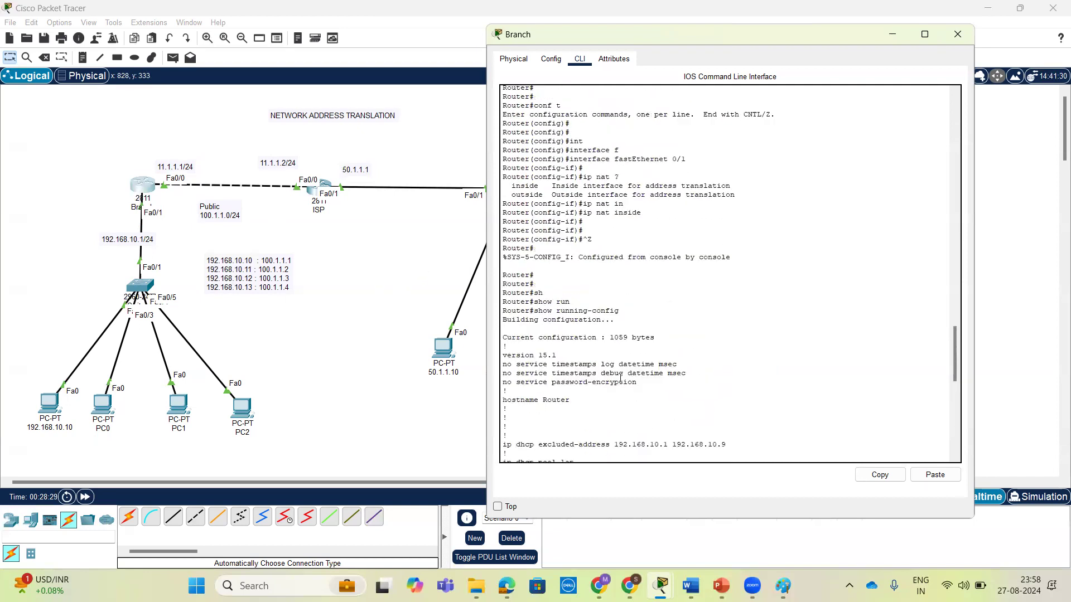
{"action": "scroll", "coordinate": [620, 378], "scroll_direction": "down", "scroll_amount": 15}
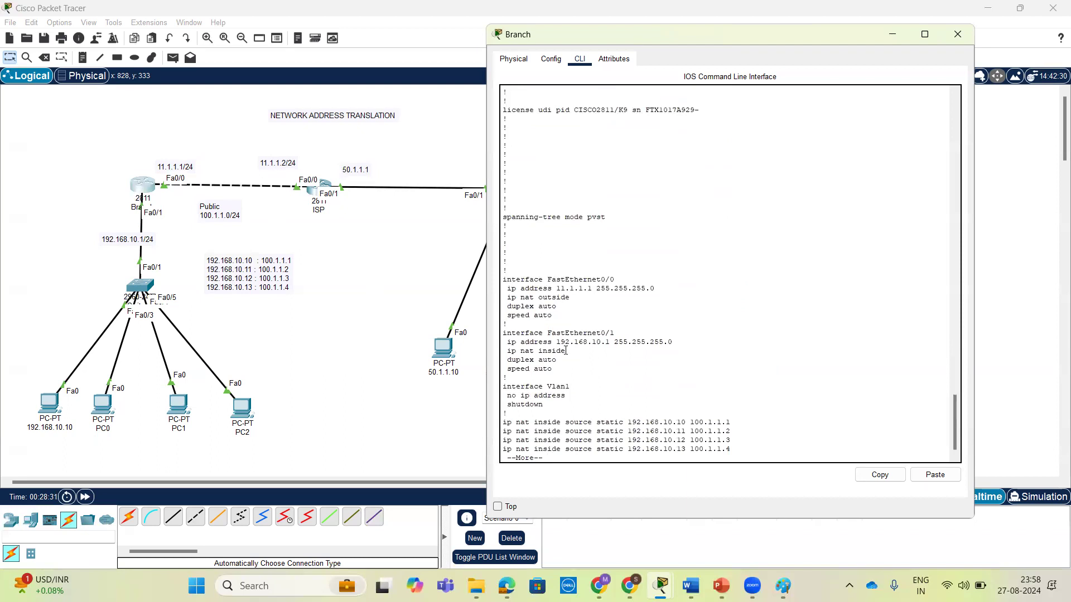
{"action": "left_click_drag", "start_coordinate": [570, 298], "coordinate": [486, 279]}
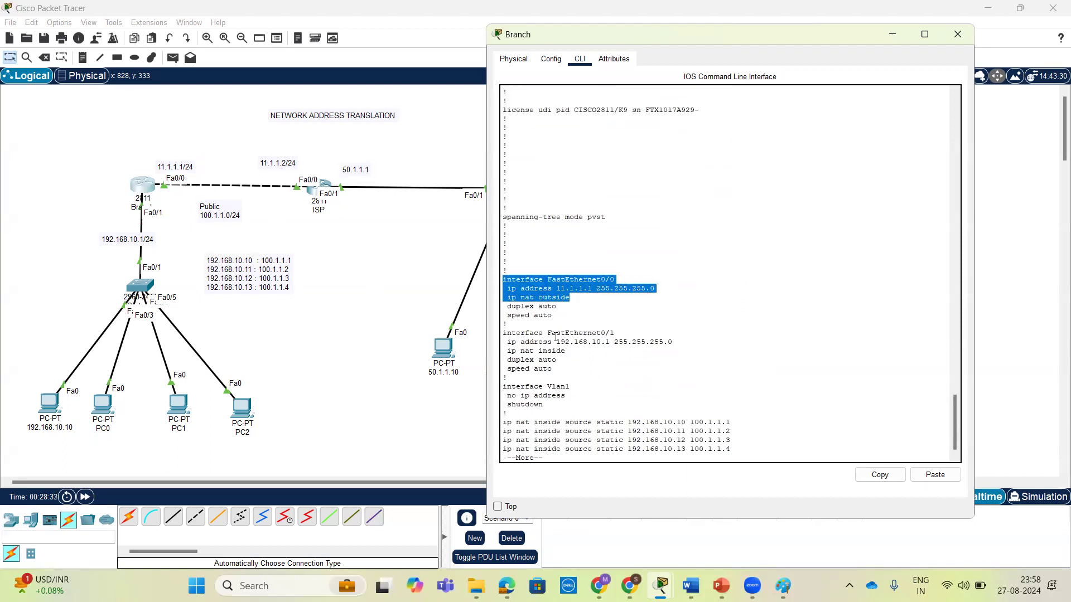
{"action": "left_click_drag", "start_coordinate": [573, 351], "coordinate": [500, 326]}
{"action": "left_click", "coordinate": [603, 361]}
Page through the rest of the running configuration, examine the static NAT entries, and return to the prompt.
{"action": "scroll", "coordinate": [604, 368], "scroll_direction": "down", "scroll_amount": 1}
{"action": "key", "text": "space"}
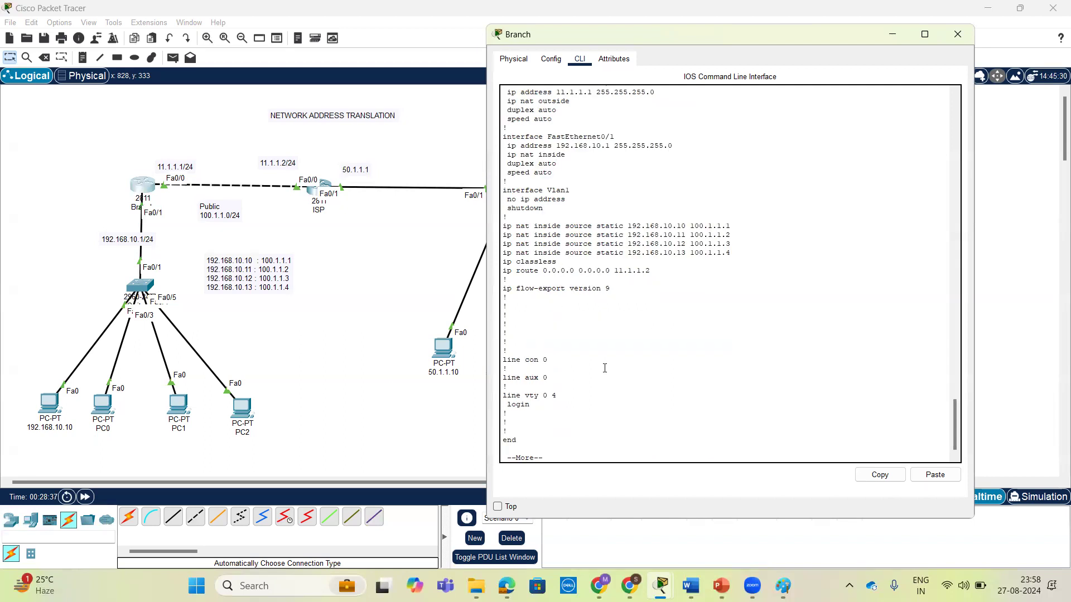
{"action": "key", "text": "space"}
{"action": "scroll", "coordinate": [694, 327], "scroll_direction": "up", "scroll_amount": 3}
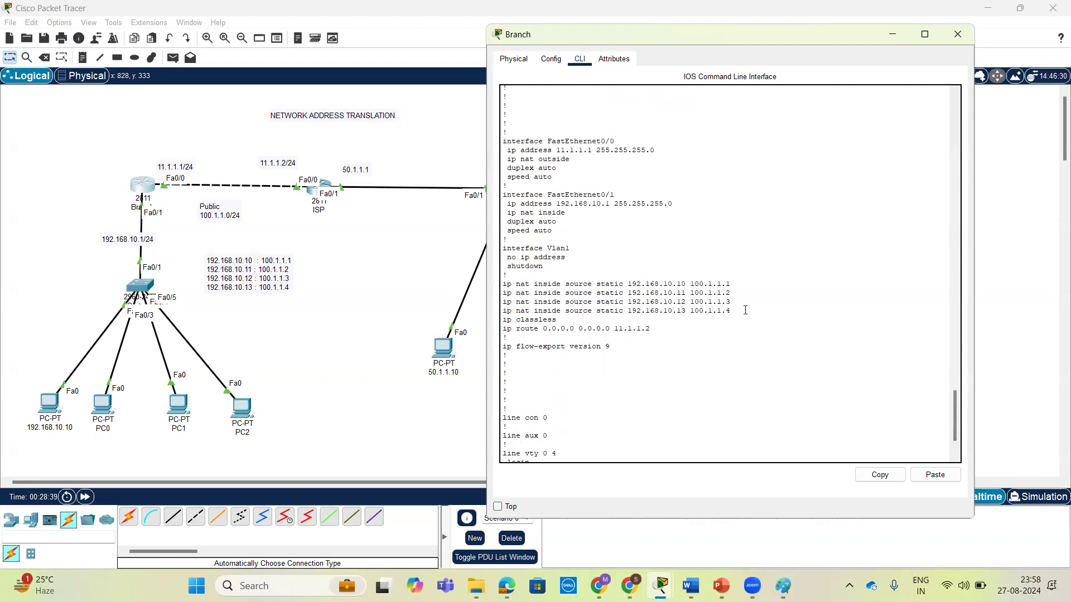
{"action": "left_click_drag", "start_coordinate": [736, 310], "coordinate": [498, 287]}
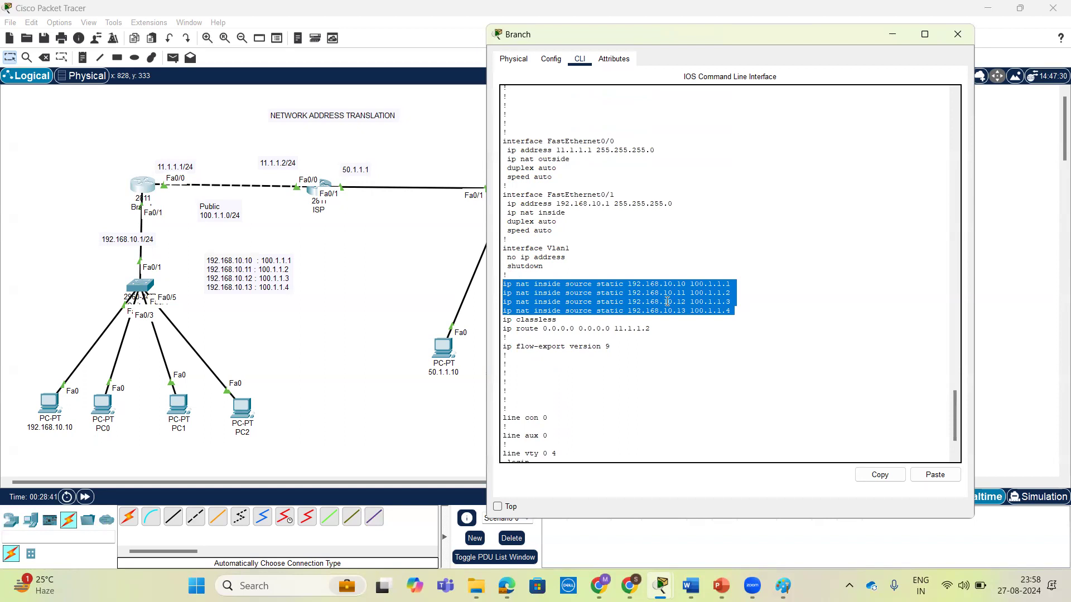
{"action": "left_click", "coordinate": [668, 301]}
{"action": "key", "text": "Return"}
{"action": "key", "text": "Return"}
{"action": "key", "text": "Return"}
{"action": "key", "text": "Return"}
Check the options of show ip nat translations and display the Branch router's NAT translation table.
{"action": "type", "text": "sh"}
{"action": "key", "text": "Tab"}
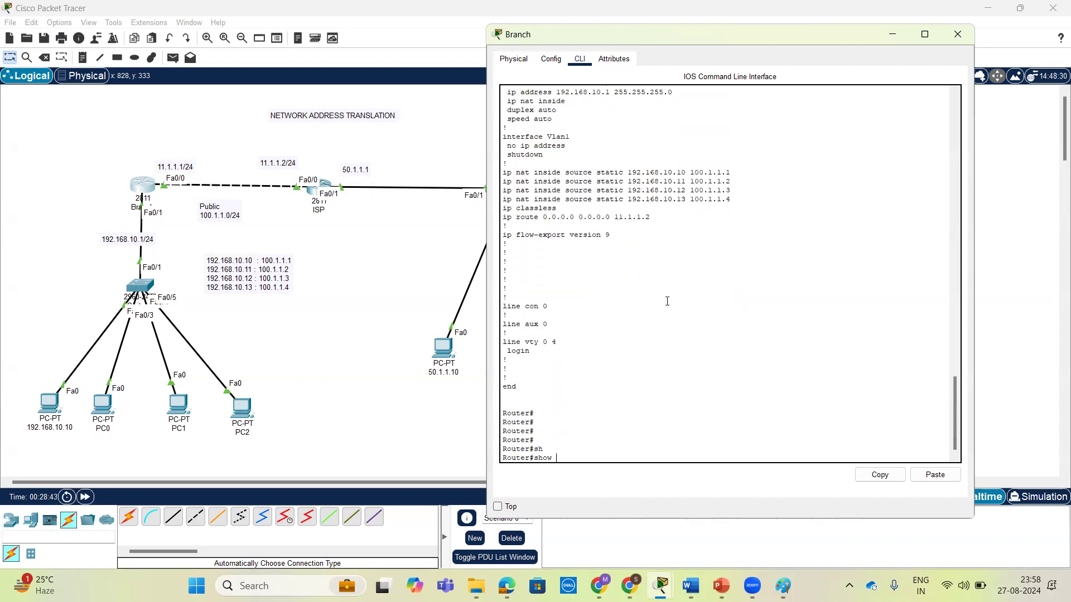
{"action": "type", "text": "ip nat tr"}
{"action": "key", "text": "Tab"}
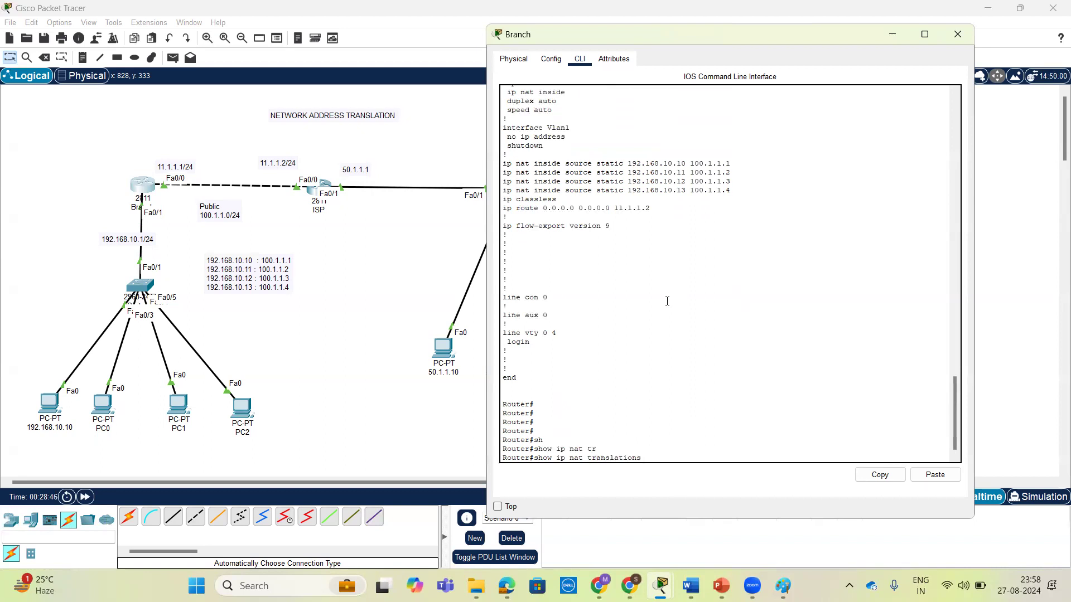
{"action": "type", "text": "?"}
{"action": "key", "text": "Return"}
{"action": "key", "text": "Return"}
{"action": "key", "text": "Return"}
{"action": "key", "text": "Return"}
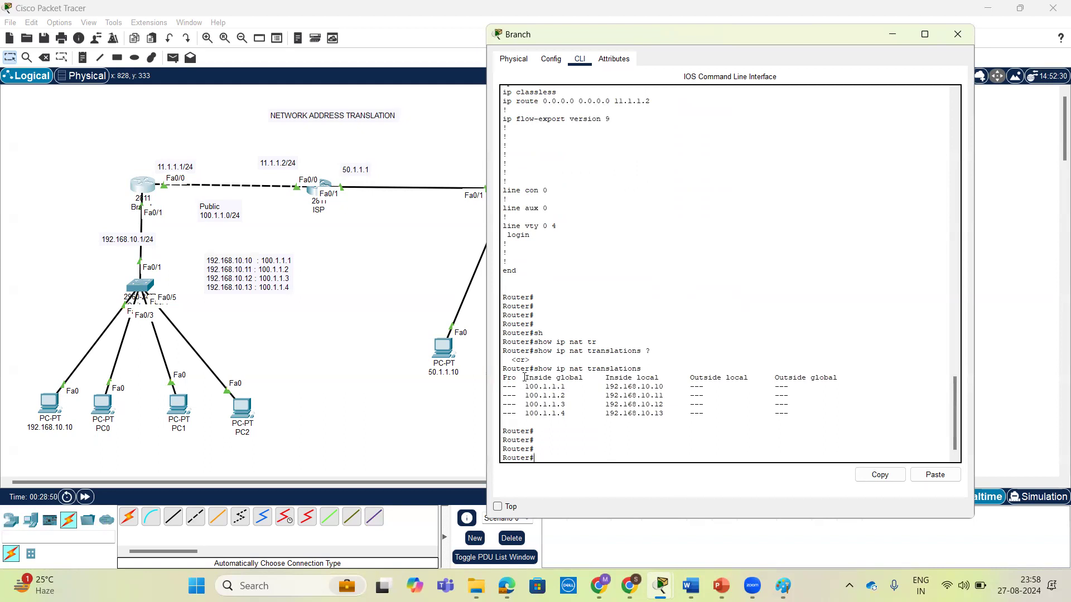
Examine the inside global and inside local addresses in the NAT translation table, along with its column headings.
{"action": "left_click_drag", "start_coordinate": [527, 378], "coordinate": [583, 378]}
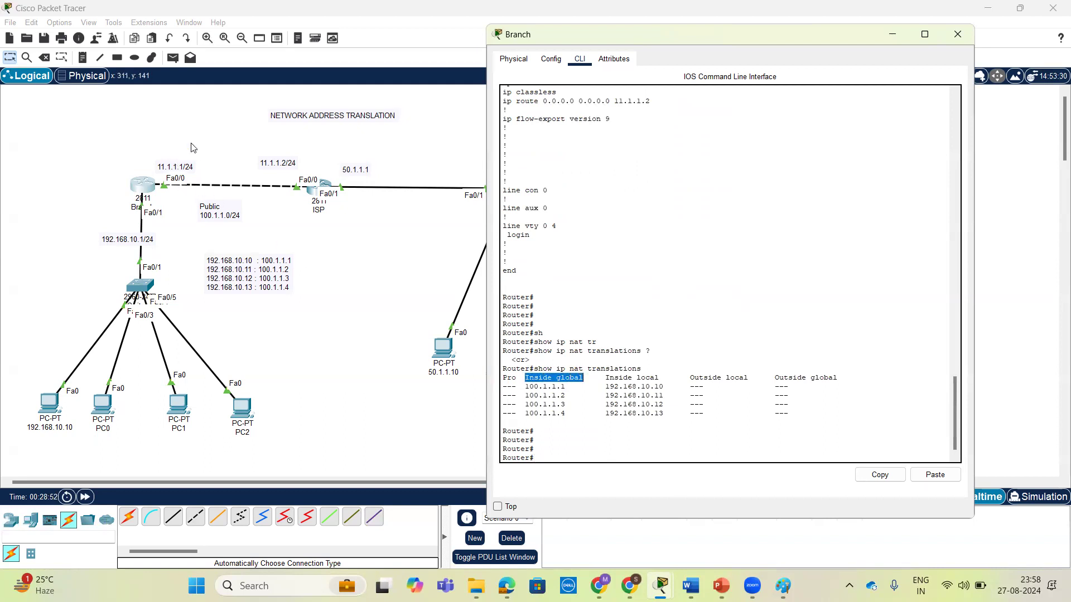
{"action": "left_click_drag", "start_coordinate": [565, 386], "coordinate": [523, 386]}
{"action": "left_click", "coordinate": [570, 387]}
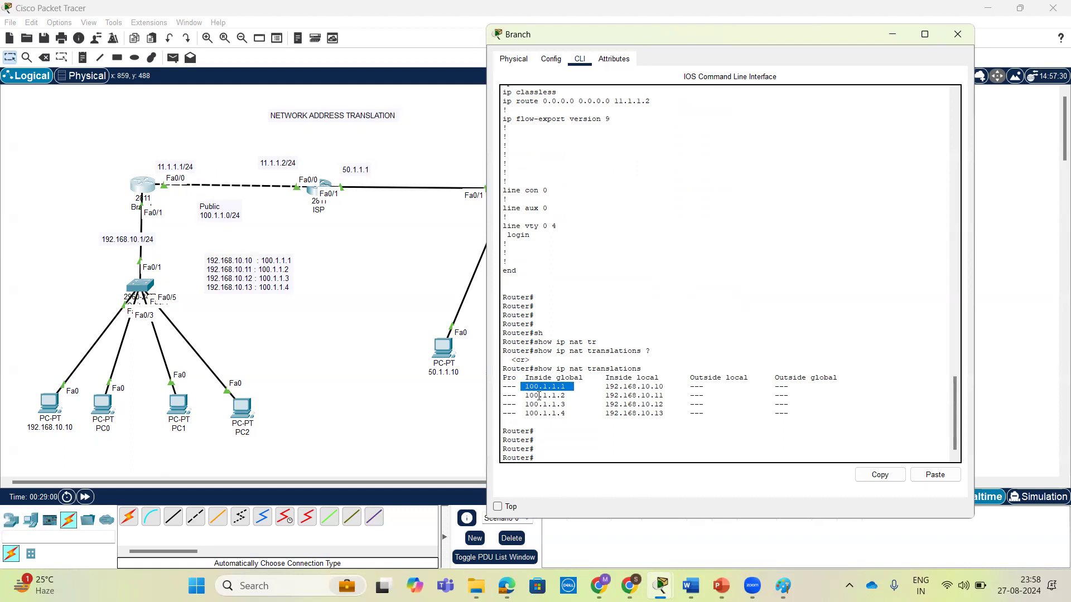
{"action": "left_click_drag", "start_coordinate": [664, 387], "coordinate": [601, 387]}
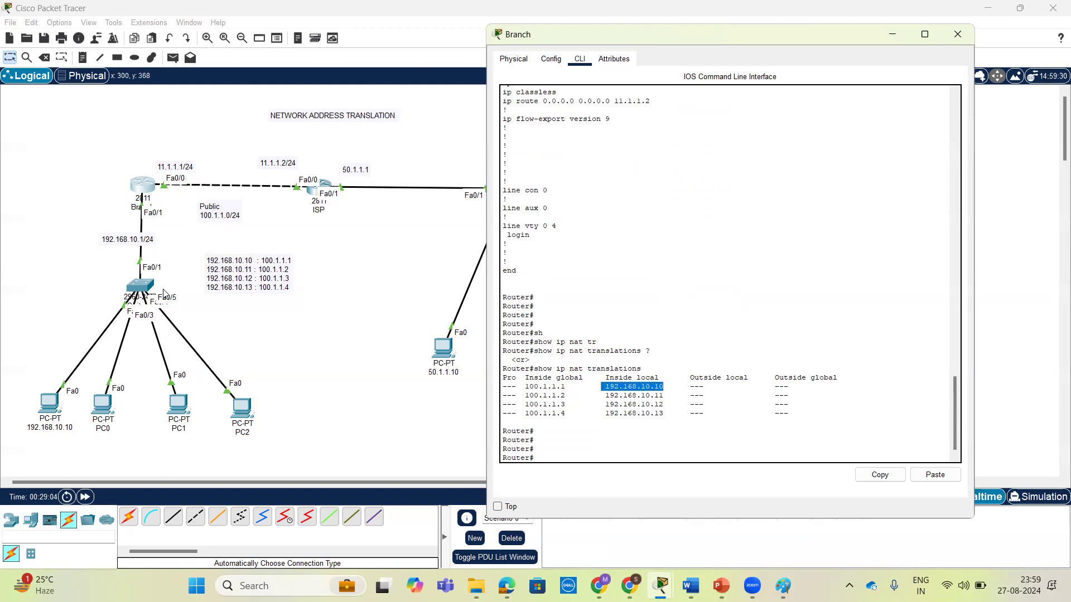
{"action": "left_click", "coordinate": [505, 387]}
{"action": "left_click_drag", "start_coordinate": [525, 378], "coordinate": [837, 377]}
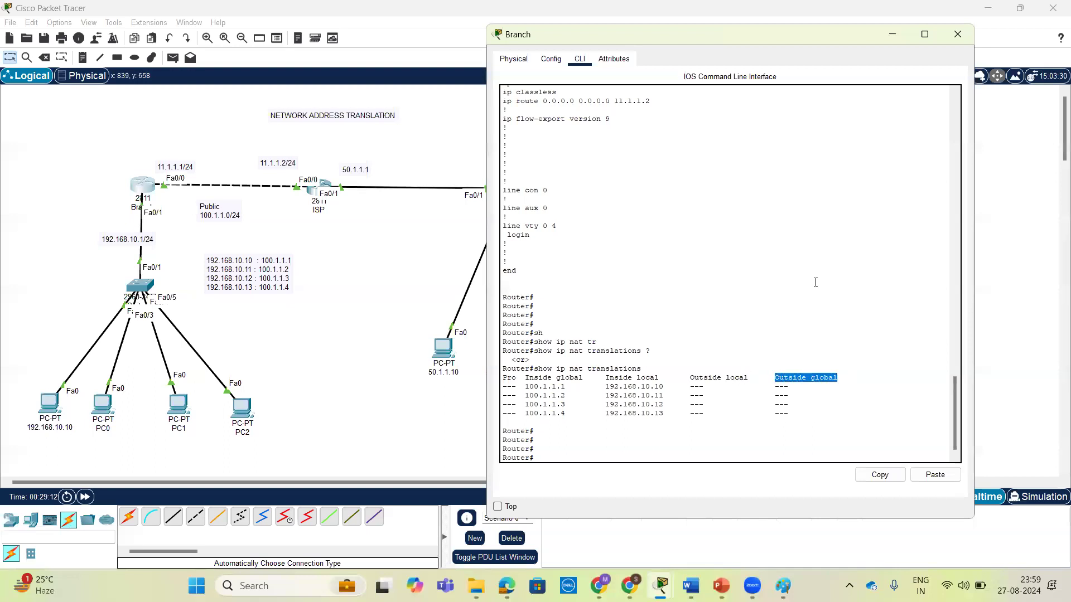
Examine the outside local and outside global columns for the four static entries in the NAT translation table.
{"action": "left_click_drag", "start_coordinate": [788, 35], "coordinate": [835, 25]}
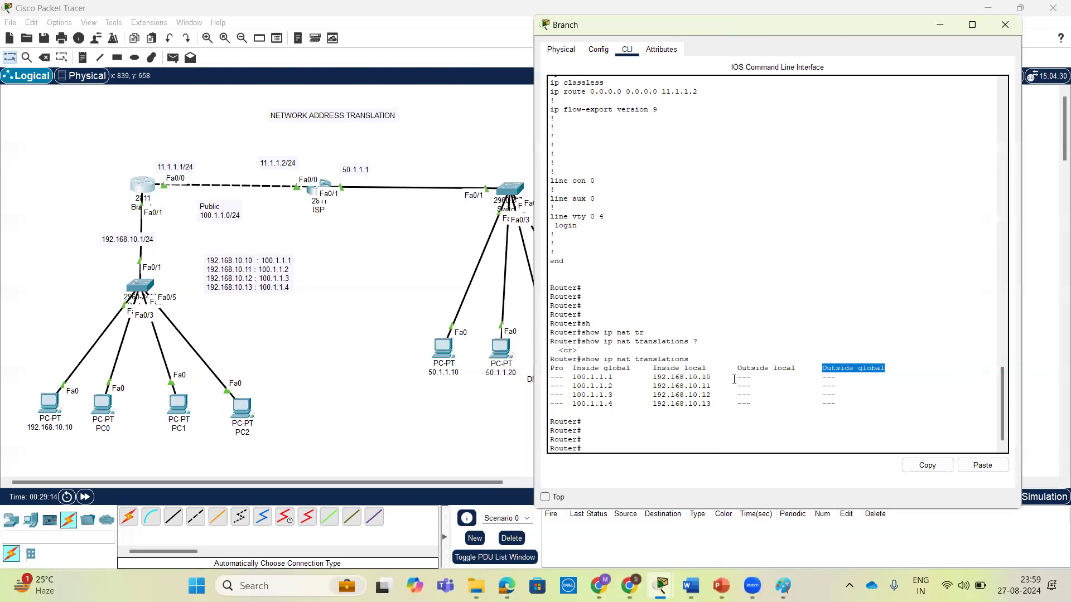
{"action": "left_click_drag", "start_coordinate": [736, 377], "coordinate": [759, 378]}
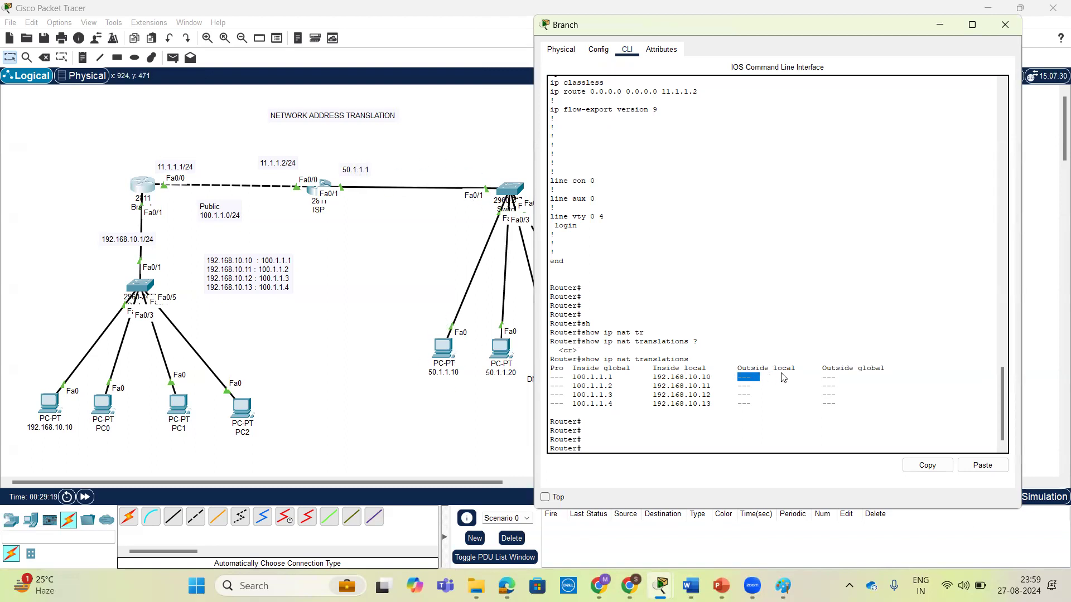
{"action": "left_click_drag", "start_coordinate": [822, 369], "coordinate": [889, 372]}
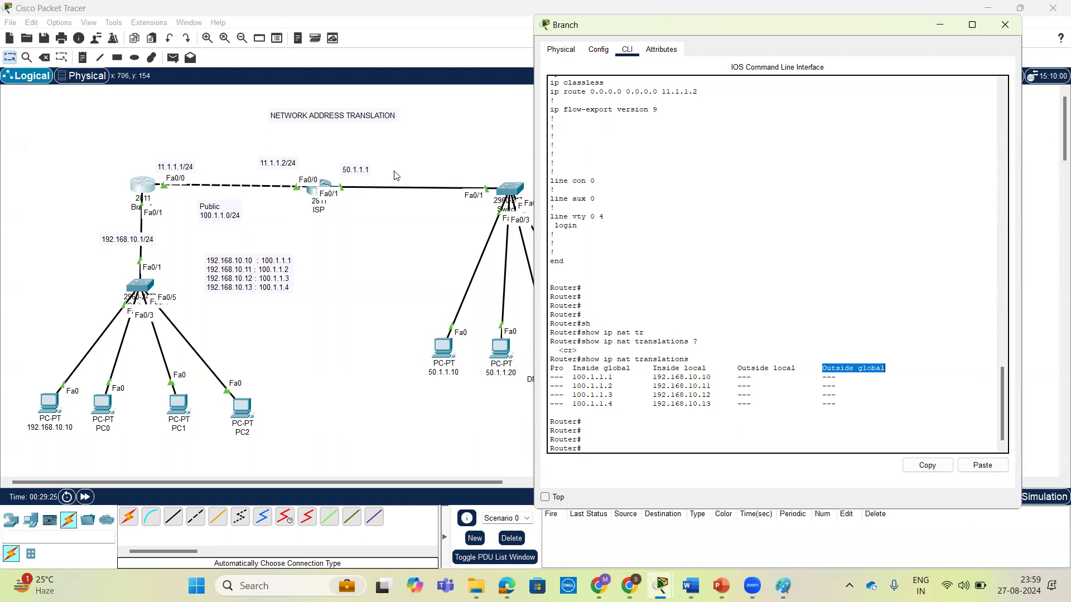
{"action": "left_click_drag", "start_coordinate": [739, 370], "coordinate": [835, 403]}
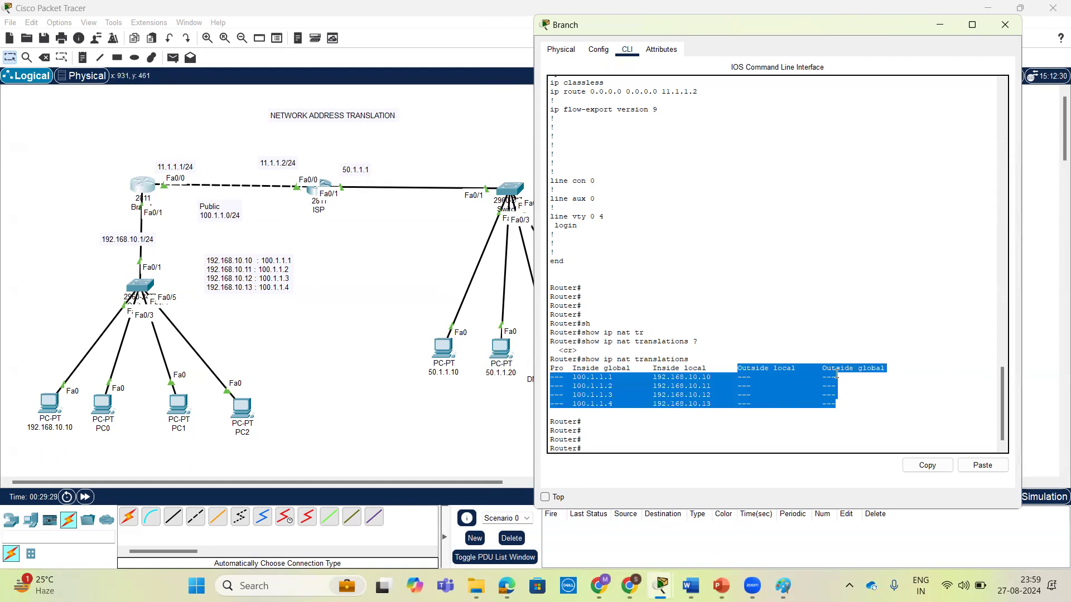
{"action": "left_click", "coordinate": [759, 376]}
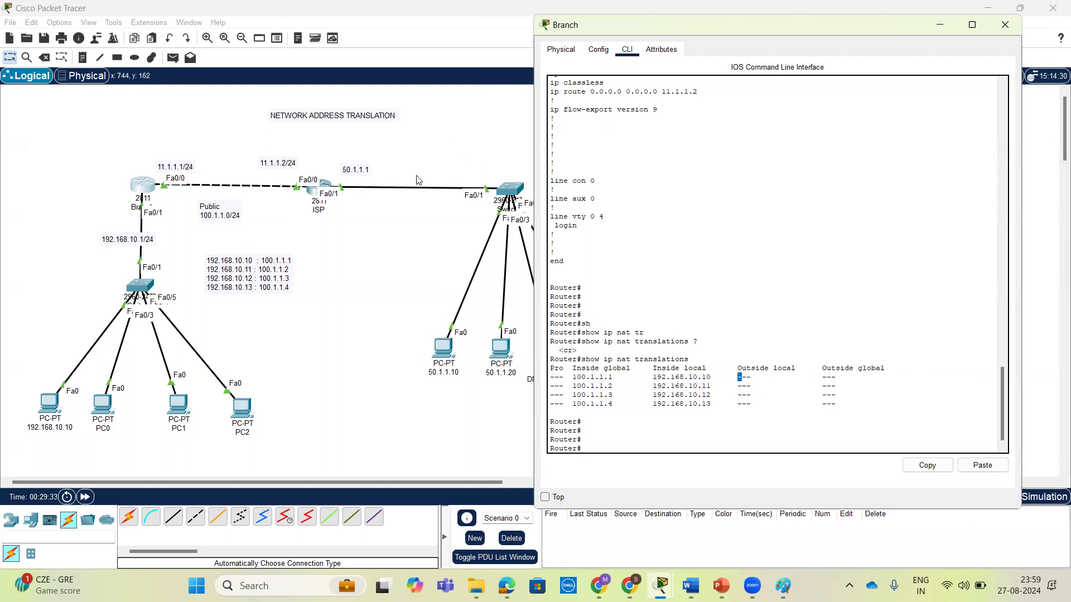
{"action": "left_click", "coordinate": [791, 394]}
{"action": "left_click_drag", "start_coordinate": [821, 378], "coordinate": [837, 378]}
{"action": "left_click_drag", "start_coordinate": [841, 404], "coordinate": [560, 375]}
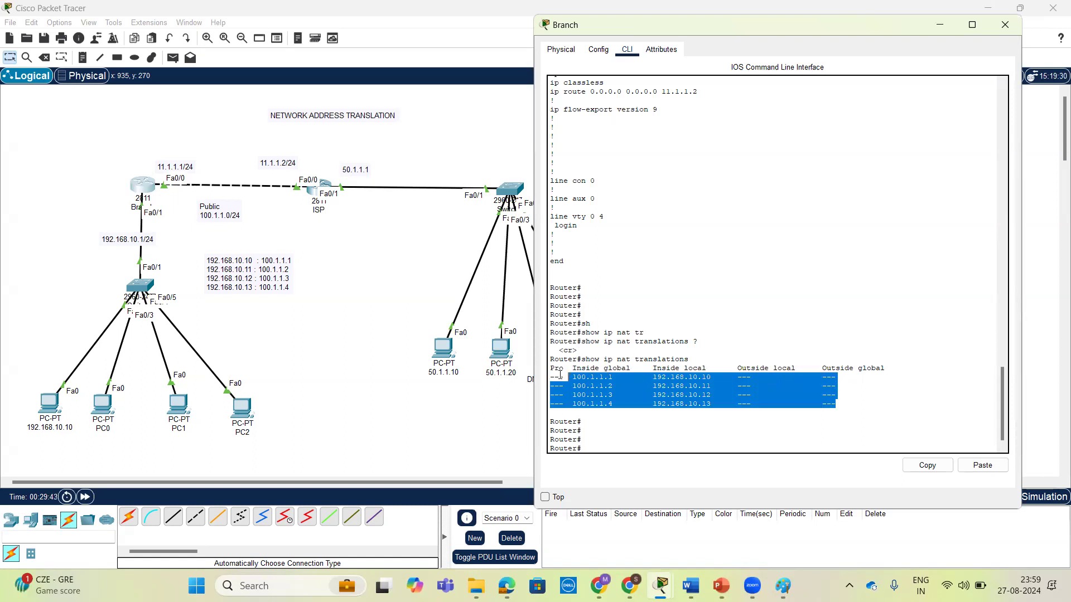
{"action": "left_click", "coordinate": [734, 449]}
{"action": "key", "text": "Return"}
{"action": "key", "text": "Return"}
{"action": "key", "text": "Return"}
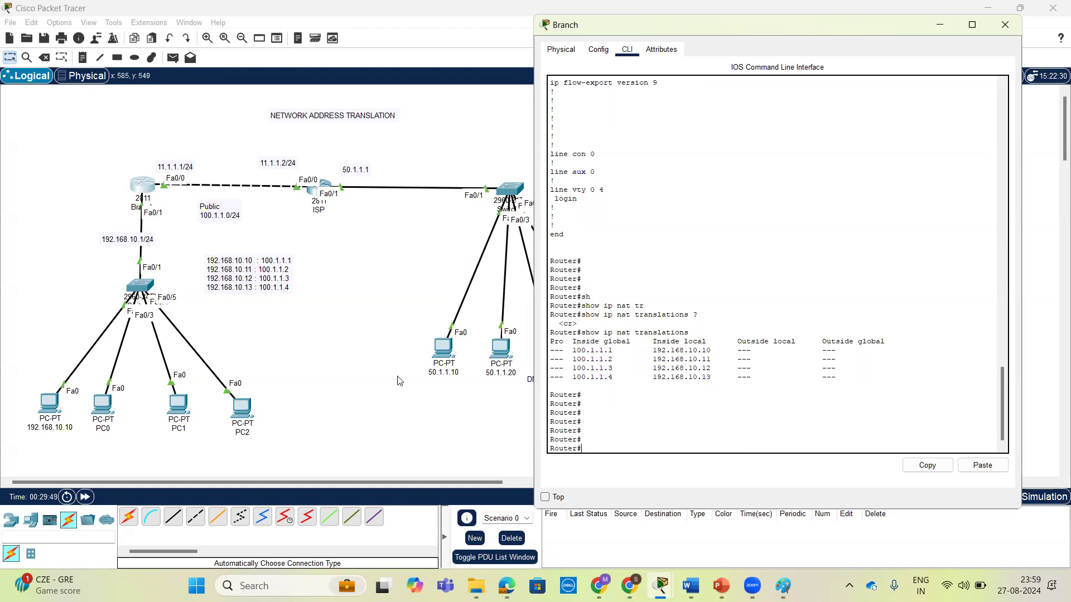
{"action": "left_click_drag", "start_coordinate": [850, 380], "coordinate": [549, 328]}
Ping 50.1.1.10 from the command prompt of PC 192.168.10.10.
{"action": "left_click", "coordinate": [49, 407]}
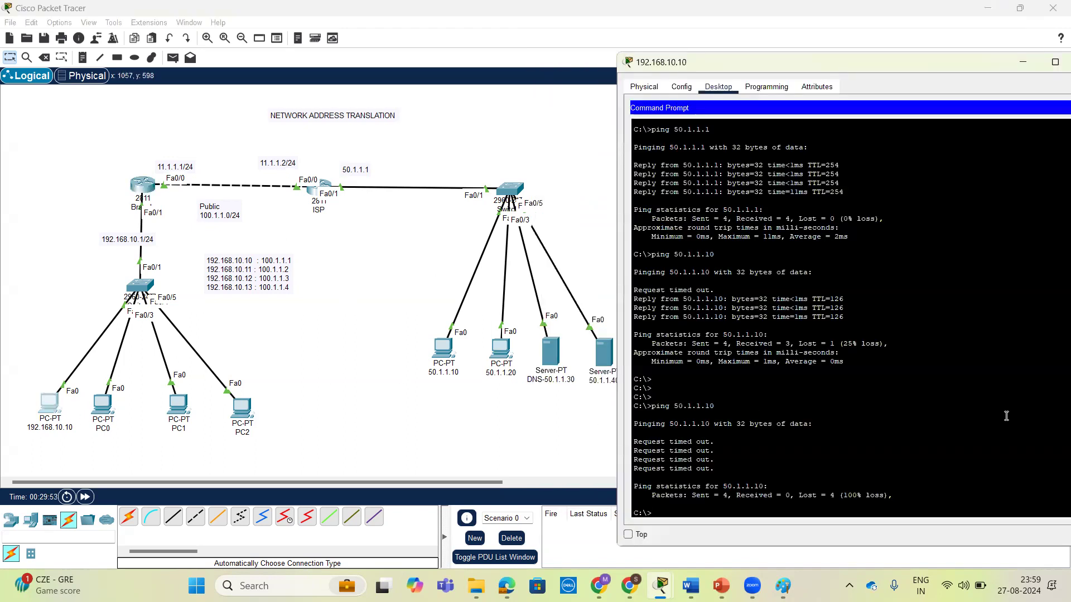
{"action": "scroll", "coordinate": [1007, 416], "scroll_direction": "down", "scroll_amount": 1}
{"action": "type", "text": "ping "}
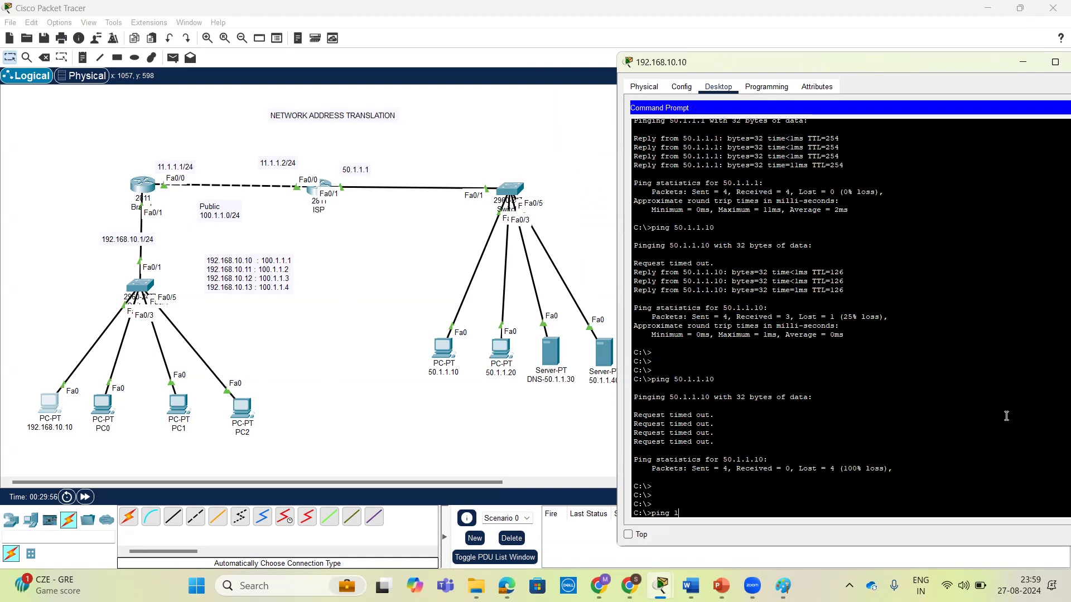
{"action": "type", "text": "50.1.1.10"}
{"action": "key", "text": "Return"}
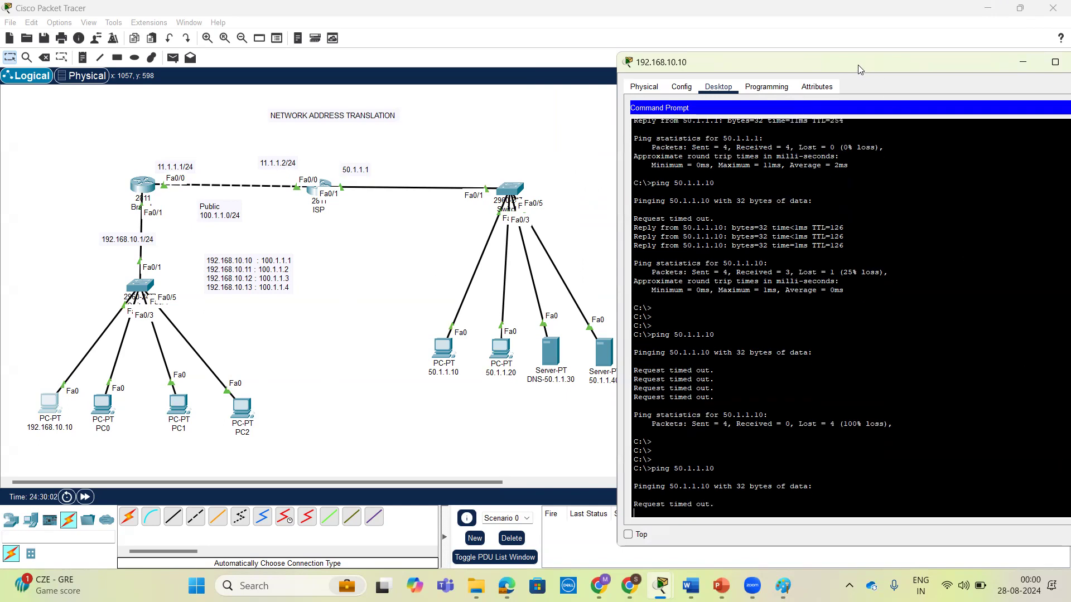
{"action": "left_click_drag", "start_coordinate": [851, 55], "coordinate": [833, 28]}
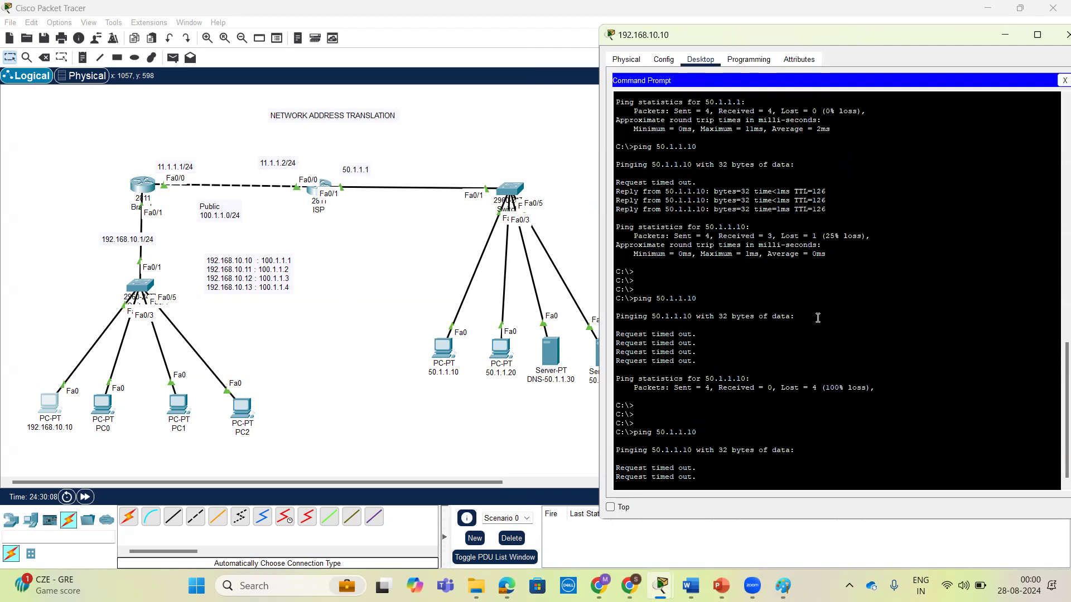
Begin an ip route command for network 100.1.1.0 on the ISP router and check which argument follows the network address.
{"action": "left_click", "coordinate": [312, 193]}
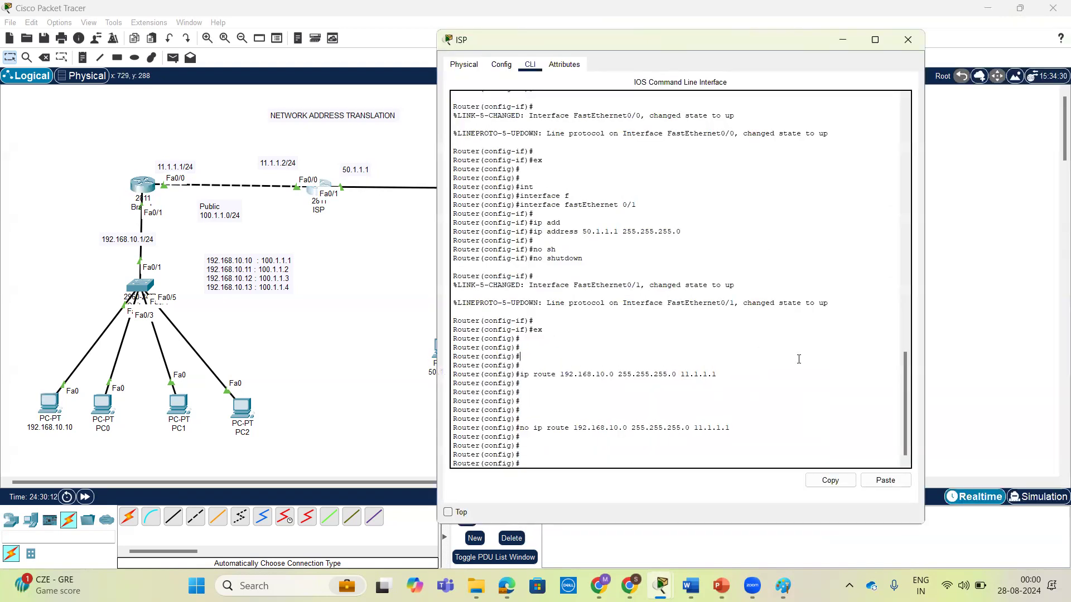
{"action": "key", "text": "Return"}
{"action": "key", "text": "Return"}
{"action": "key", "text": "Return"}
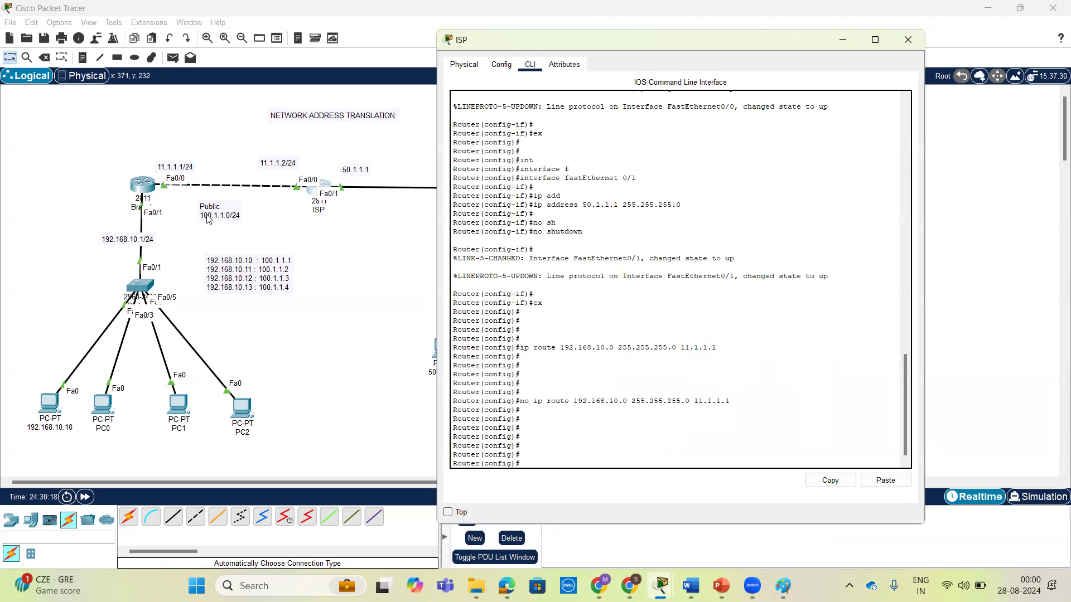
{"action": "type", "text": "ip route 100.1.1."}
{"action": "left_click_drag", "start_coordinate": [195, 173], "coordinate": [202, 172]}
{"action": "mouse_move", "coordinate": [305, 170]}
{"action": "left_mouse_down"}
{"action": "mouse_move", "coordinate": [234, 149]}
{"action": "mouse_move", "coordinate": [204, 170]}
{"action": "mouse_move", "coordinate": [215, 168]}
{"action": "left_mouse_up"}
{"action": "mouse_move", "coordinate": [167, 212]}
{"action": "left_mouse_down"}
{"action": "mouse_move", "coordinate": [148, 187]}
{"action": "mouse_move", "coordinate": [78, 260]}
{"action": "mouse_move", "coordinate": [136, 346]}
{"action": "mouse_move", "coordinate": [187, 210]}
{"action": "left_mouse_up"}
{"action": "mouse_move", "coordinate": [334, 176]}
{"action": "left_mouse_down"}
{"action": "mouse_move", "coordinate": [310, 168]}
{"action": "mouse_move", "coordinate": [332, 226]}
{"action": "mouse_move", "coordinate": [334, 170]}
{"action": "left_mouse_up"}
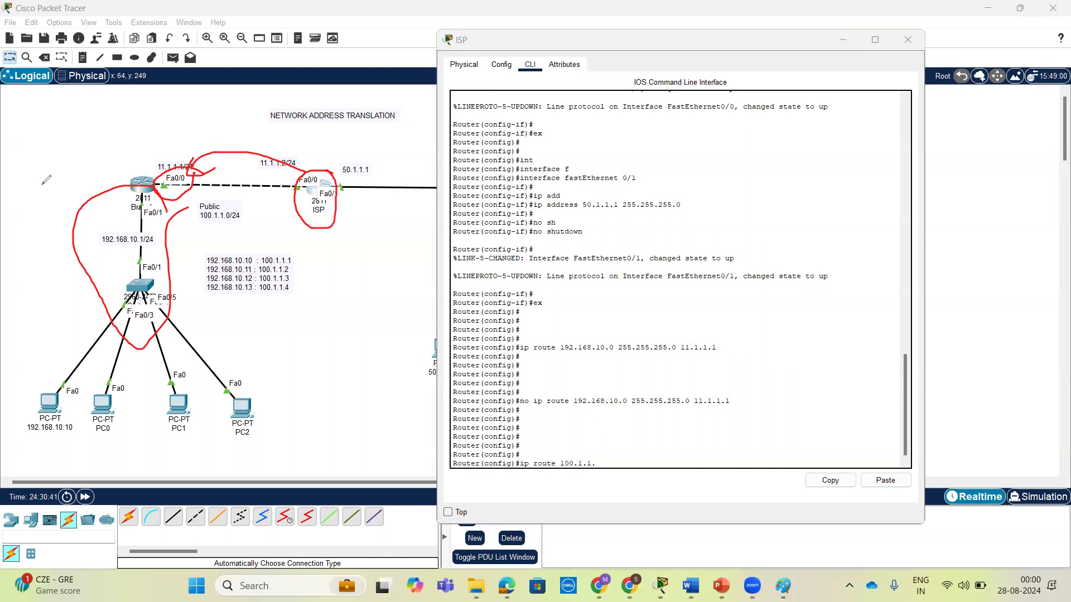
{"action": "left_click", "coordinate": [820, 442]}
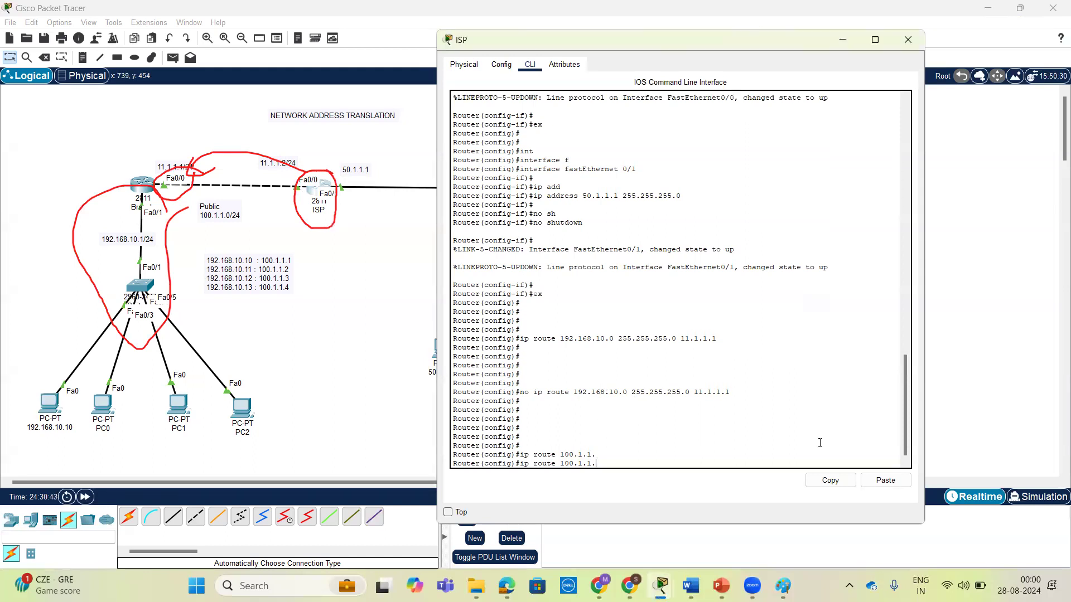
{"action": "type", "text": "0 ?"}
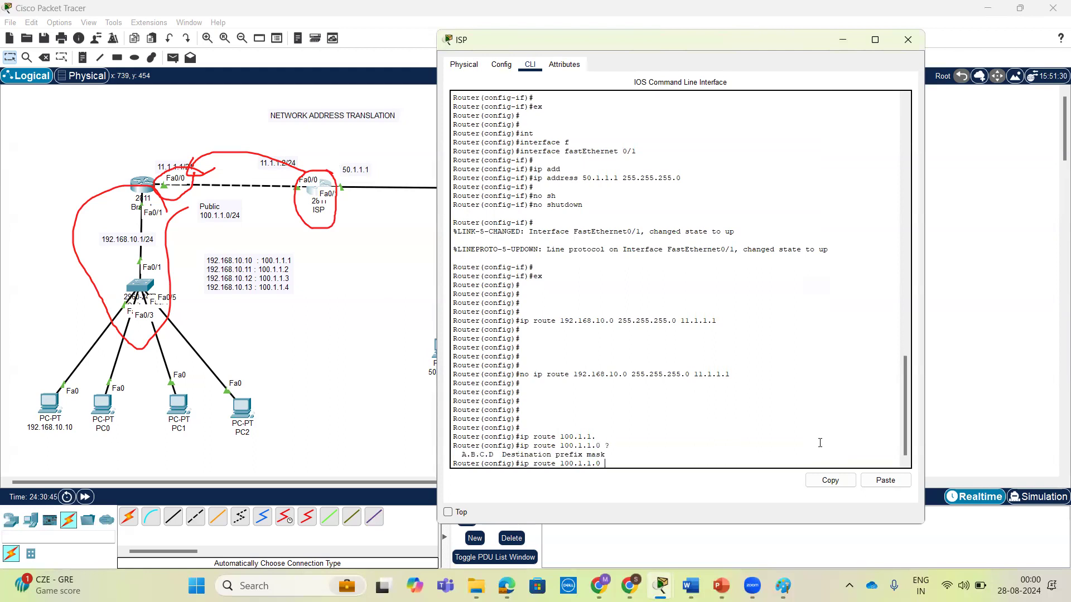
{"action": "type", "text": "255.255.255.0 ?"}
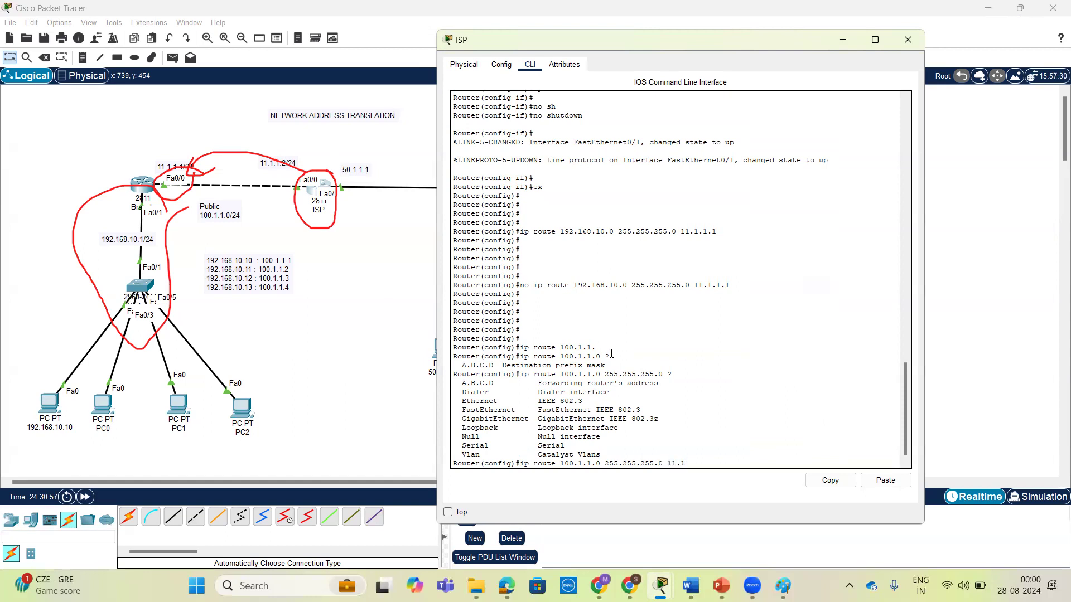
Add the ISP static route to 100.1.1.0 with mask 255.255.255.0 and next hop 11.1.1.1, checking the forwarding options first.
{"action": "type", "text": "1"}
{"action": "key", "text": "Return"}
{"action": "key", "text": "Return"}
{"action": "key", "text": "Return"}
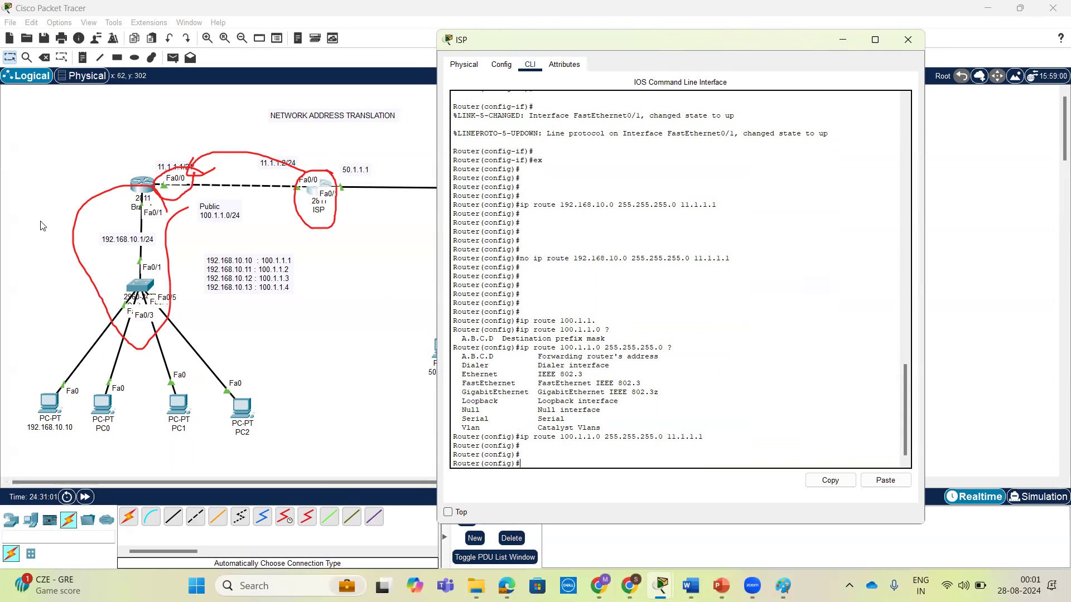
{"action": "left_click", "coordinate": [71, 379]}
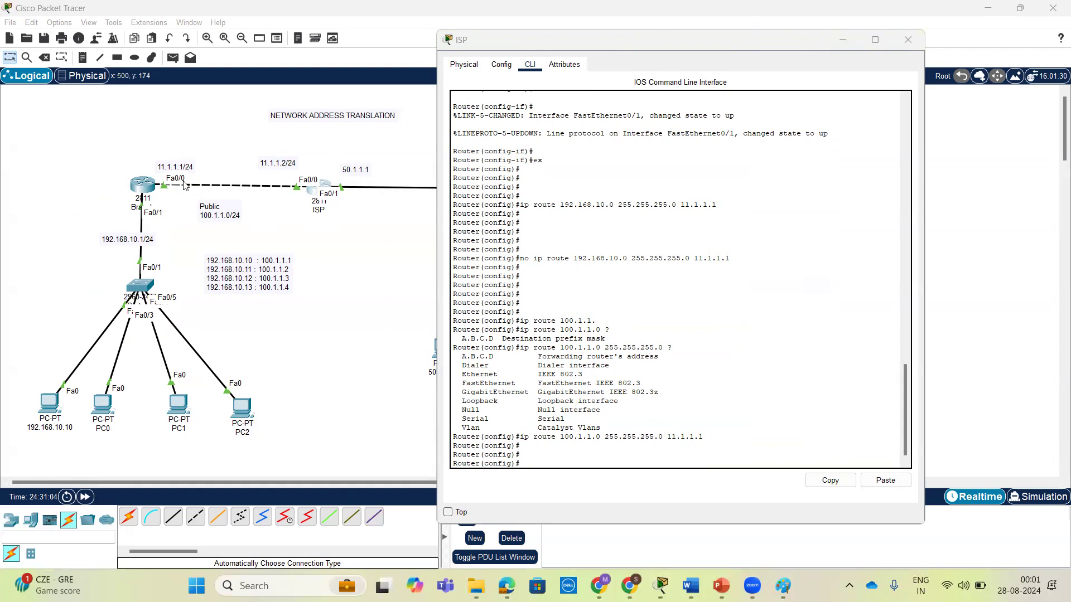
Repeat the ping to 50.1.1.10 from the command prompt of PC 192.168.10.10.
{"action": "left_click", "coordinate": [40, 413]}
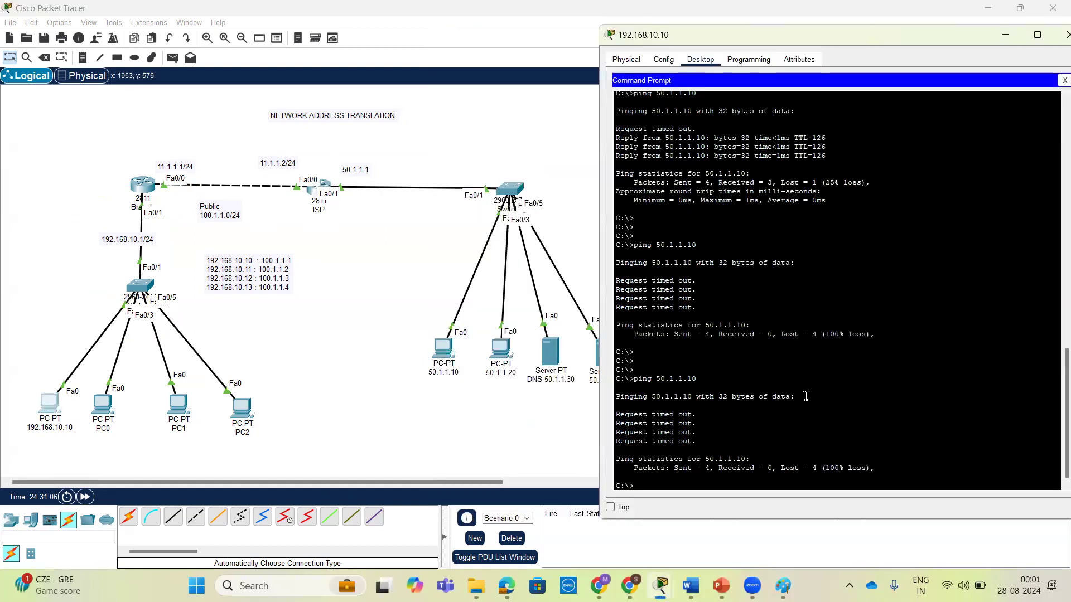
{"action": "key", "text": "Return"}
{"action": "key", "text": "Up"}
{"action": "key", "text": "Return"}
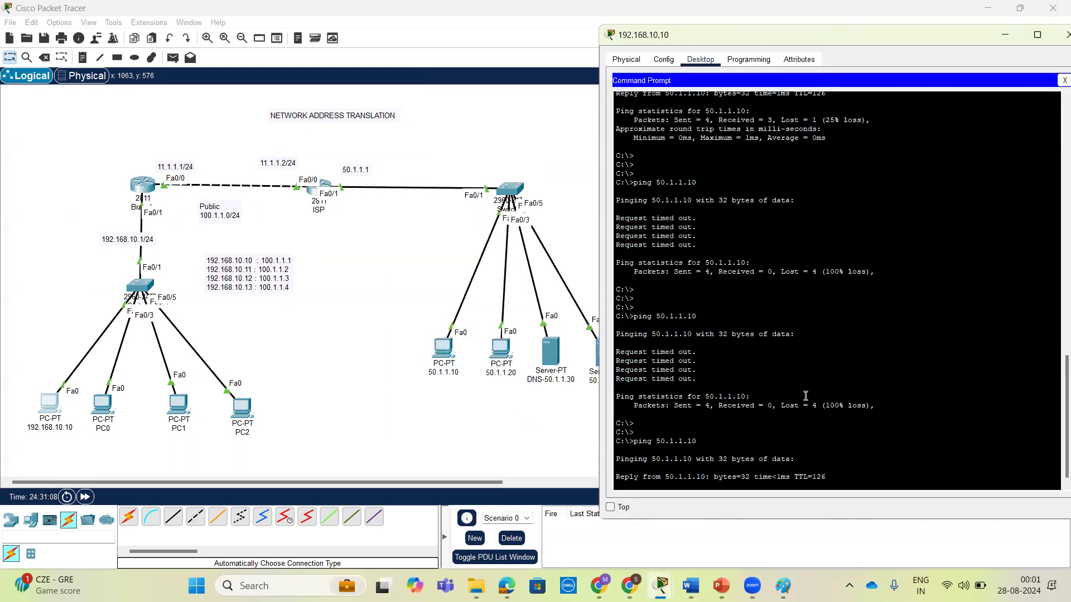
Ping 50.1.1.20 from PC0's command prompt and close the PC0 window.
{"action": "left_click", "coordinate": [103, 406]}
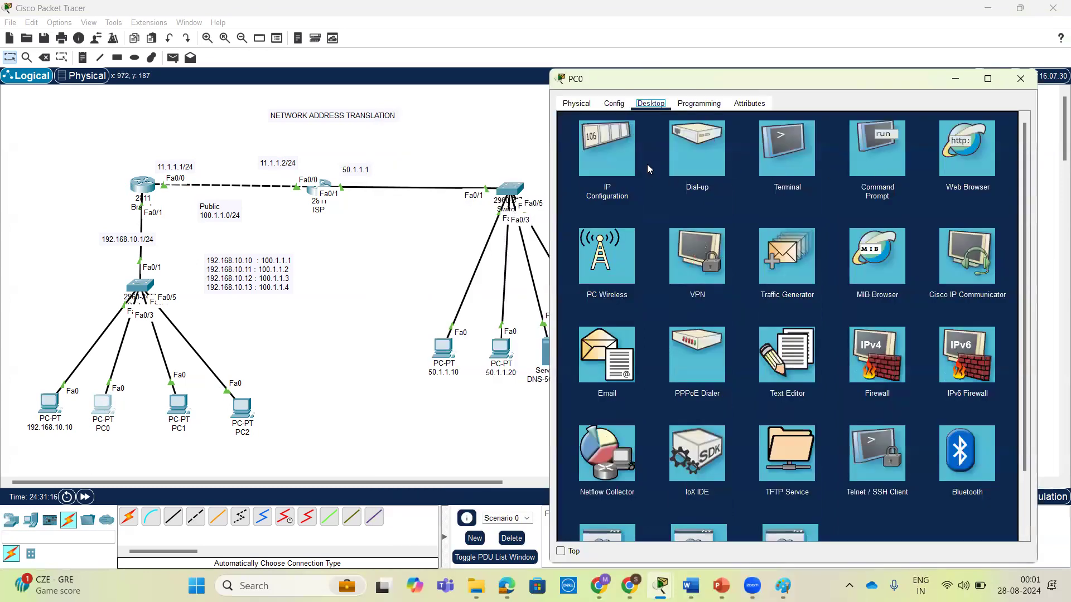
{"action": "left_click", "coordinate": [893, 165]}
{"action": "type", "text": "ping 192.1"}
{"action": "key", "text": "BackSpace"}
{"action": "key", "text": "BackSpace"}
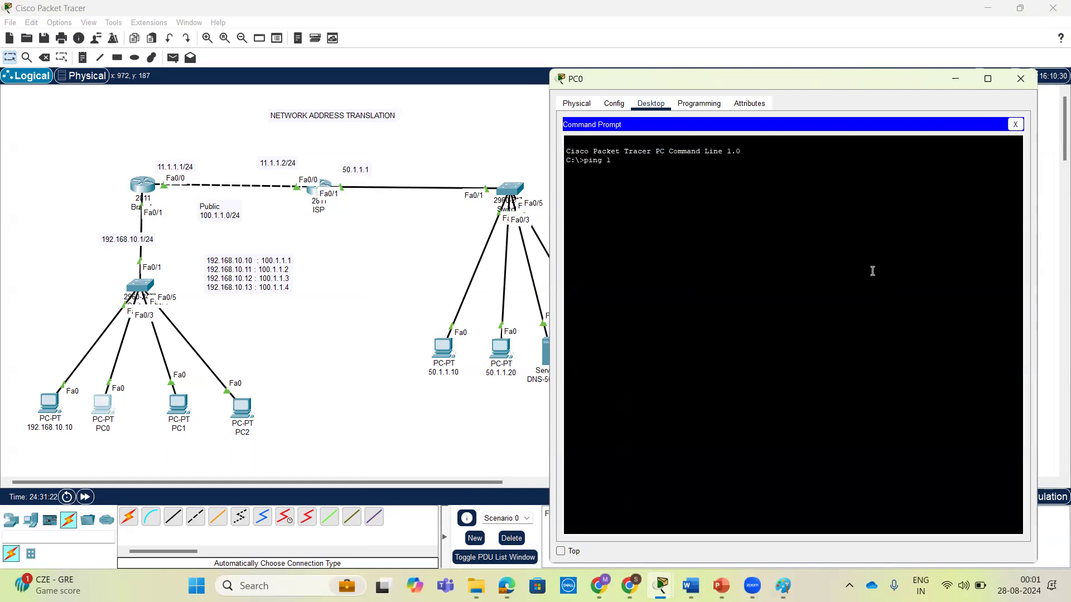
{"action": "type", "text": "1.1.20"}
{"action": "key", "text": "Return"}
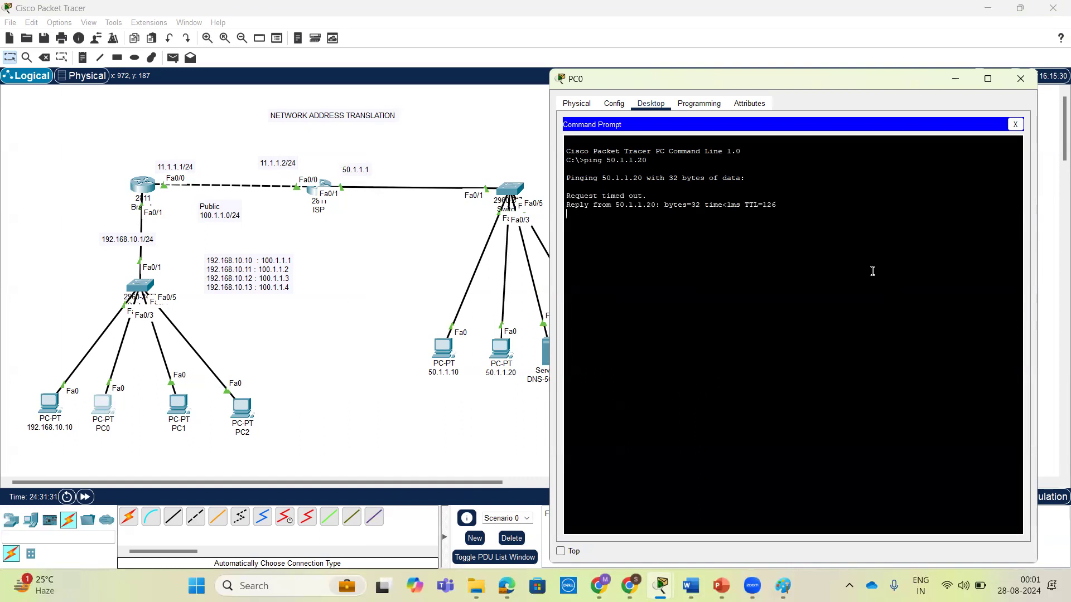
{"action": "left_click", "coordinate": [1024, 77]}
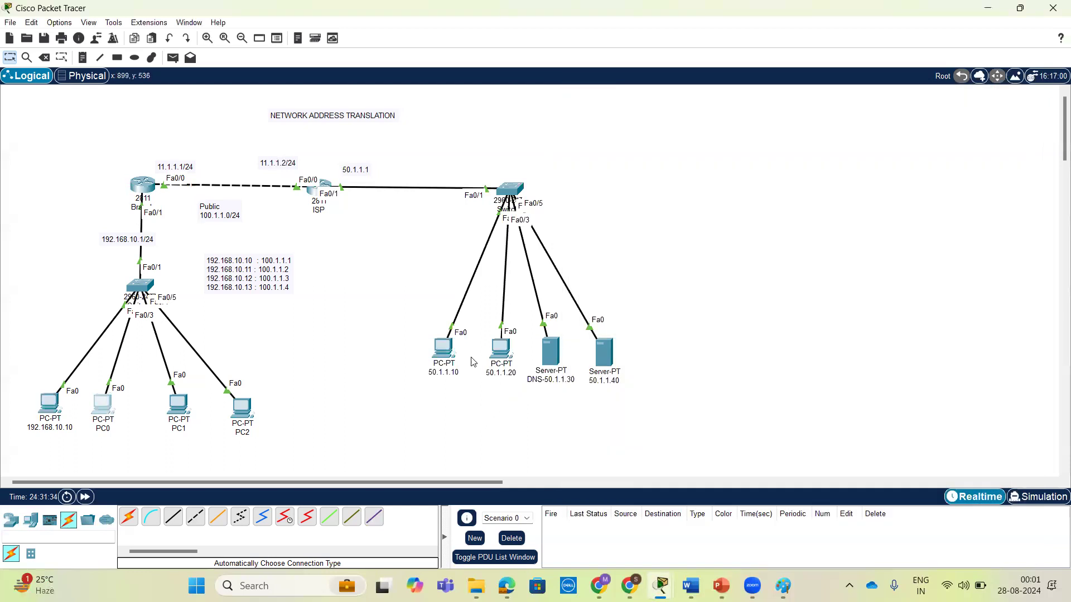
Ping the DNS server at 50.1.1.30 from PC1's command prompt.
{"action": "left_click", "coordinate": [179, 410]}
{"action": "left_click_drag", "start_coordinate": [595, 125], "coordinate": [840, 18]}
{"action": "left_click", "coordinate": [940, 89]}
{"action": "type", "text": "ping 50.1.1.3"}
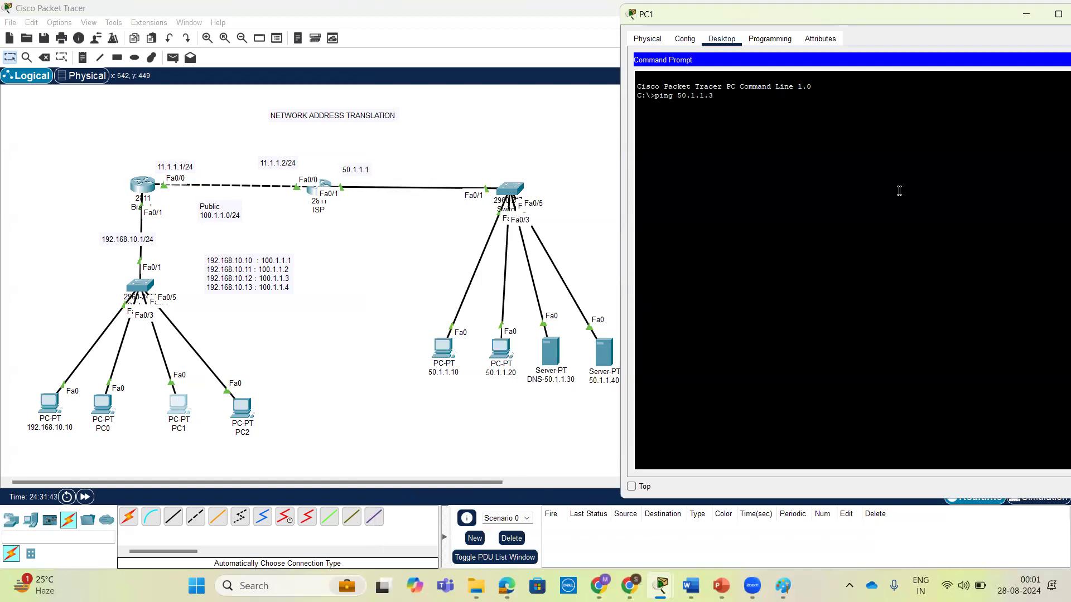
{"action": "type", "text": "0"}
{"action": "key", "text": "Return"}
{"action": "left_click_drag", "start_coordinate": [911, 21], "coordinate": [869, 41]}
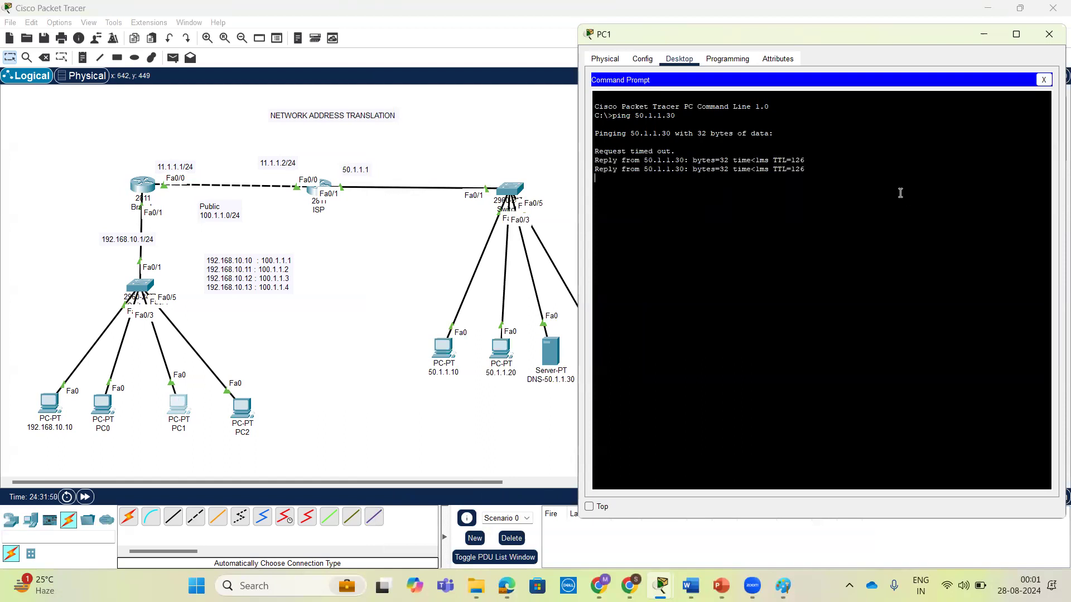
Close PC1's command prompt and load abc.com in its web browser.
{"action": "left_click", "coordinate": [1044, 79]}
{"action": "left_click", "coordinate": [906, 104]}
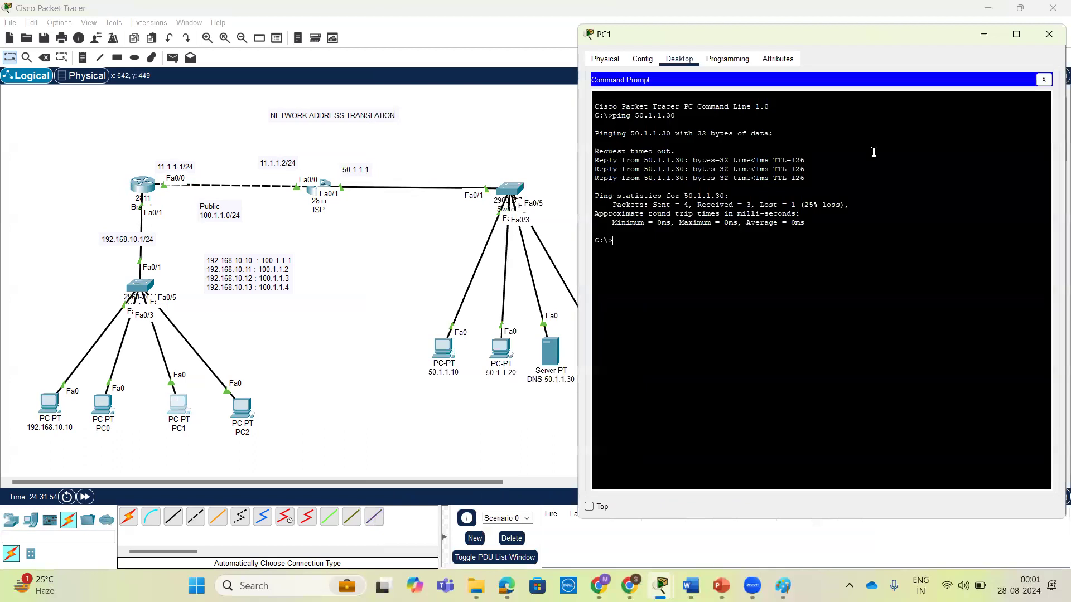
{"action": "left_click", "coordinate": [1045, 79]}
{"action": "left_click", "coordinate": [992, 105]}
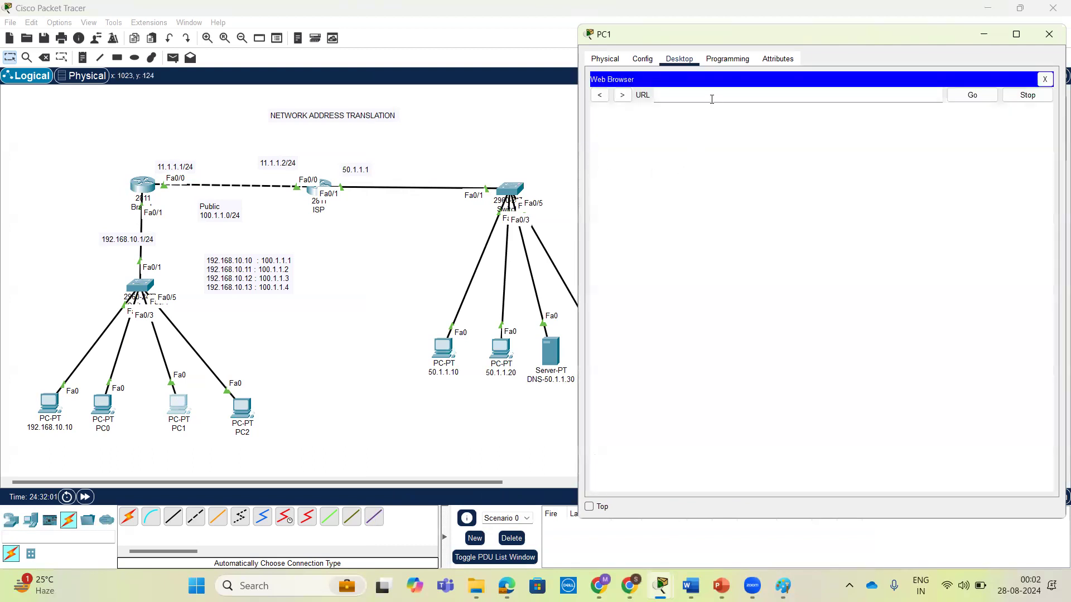
{"action": "left_click", "coordinate": [712, 99]}
{"action": "type", "text": "abc.com"}
{"action": "key", "text": "Return"}
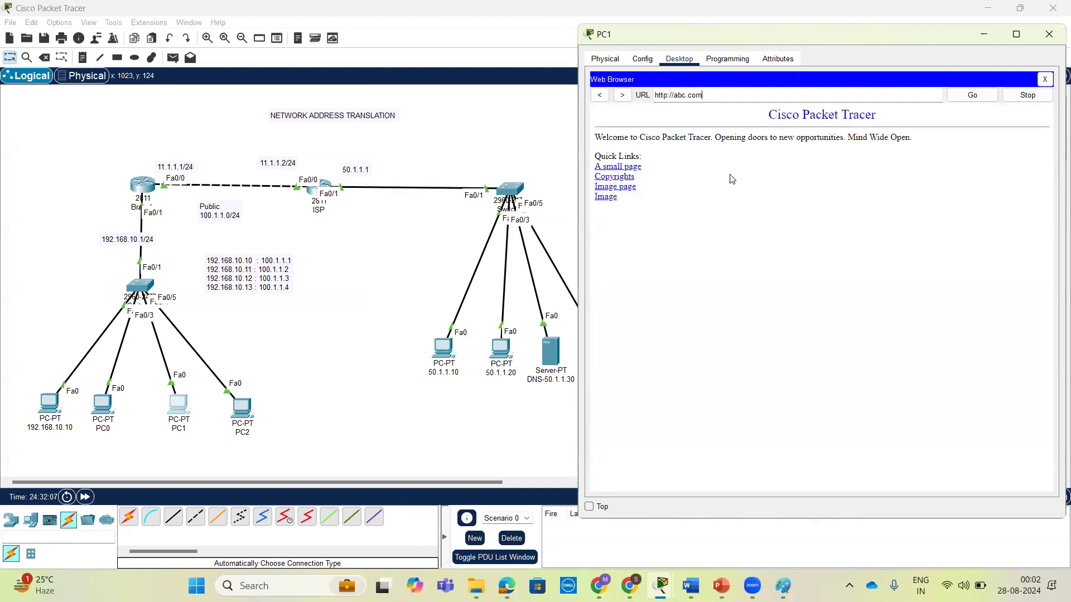
Open the DNS server's HTTP file index.html for editing and add blank lines before and after the centered title line.
{"action": "left_click", "coordinate": [530, 317]}
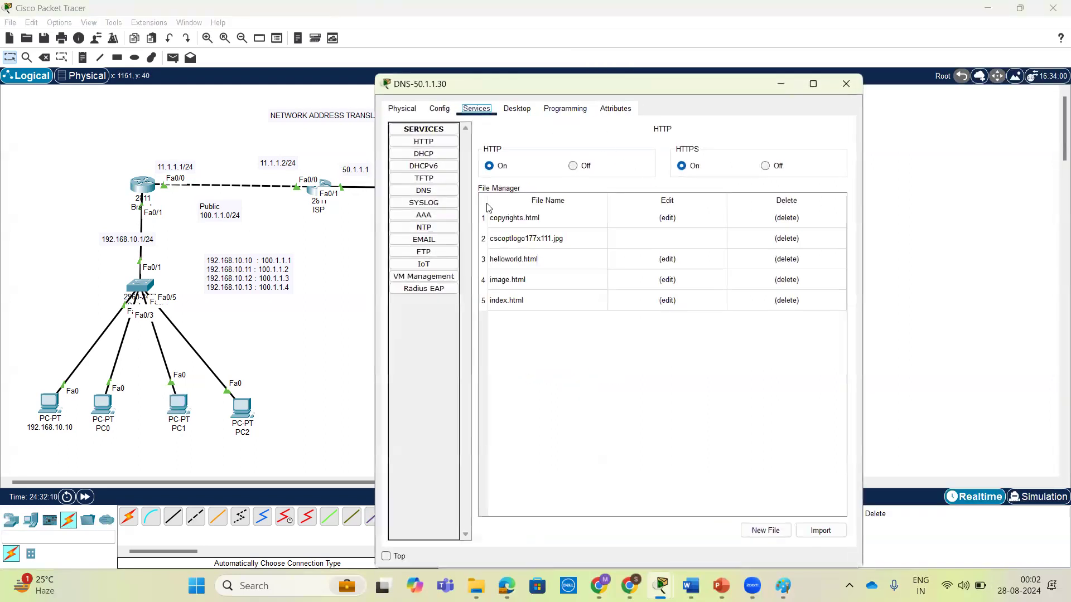
{"action": "left_click", "coordinate": [533, 302]}
{"action": "left_click", "coordinate": [667, 301]}
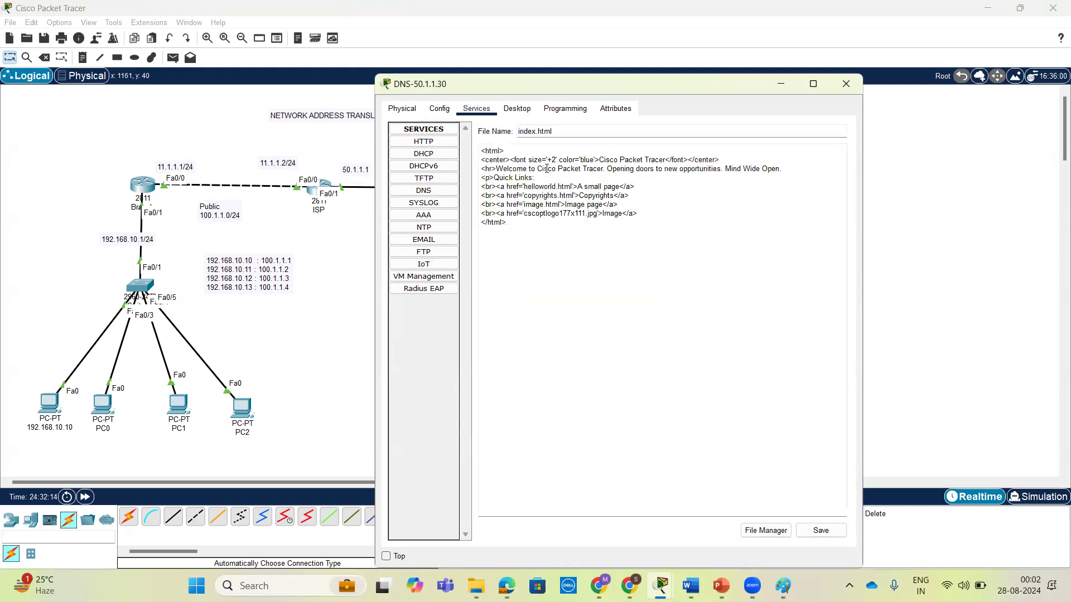
{"action": "left_click", "coordinate": [642, 213]}
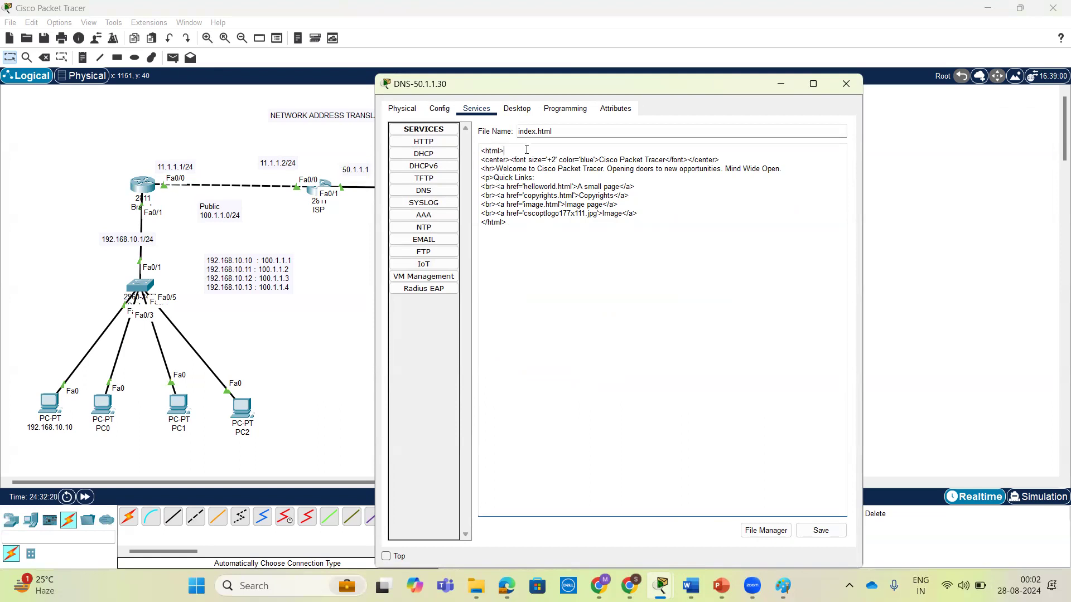
{"action": "key", "text": "Return"}
{"action": "left_click", "coordinate": [740, 167]}
{"action": "key", "text": "Return"}
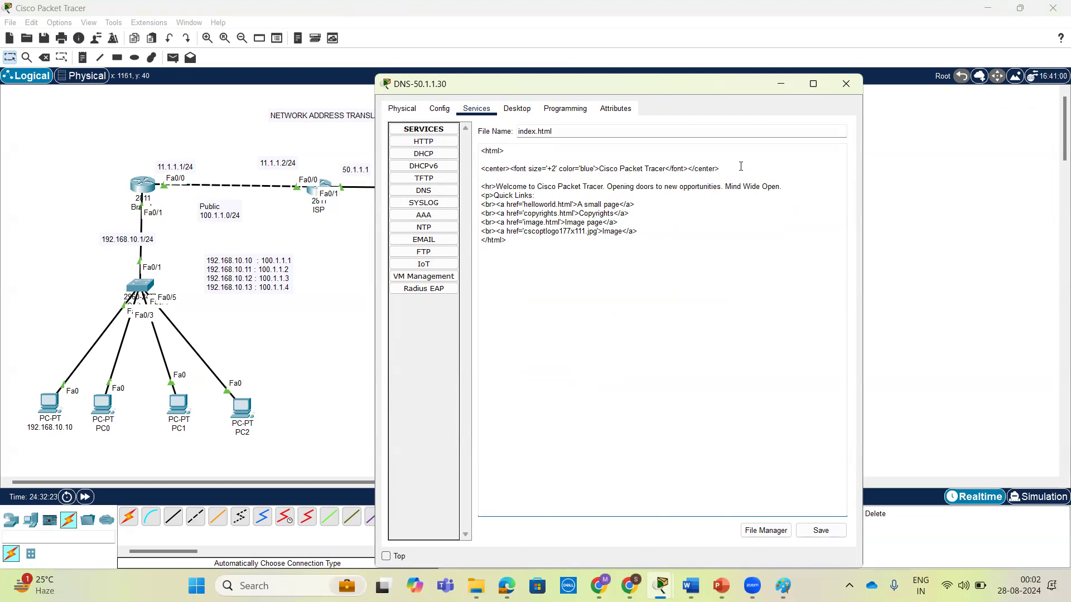
Add an h1 heading below the title line introducing the author by name, and save index.html over the existing file.
{"action": "type", "text": "<>"}
{"action": "type", "text": "h1"}
{"action": "type", "text": "<"}
{"action": "type", "text": "/h1>"}
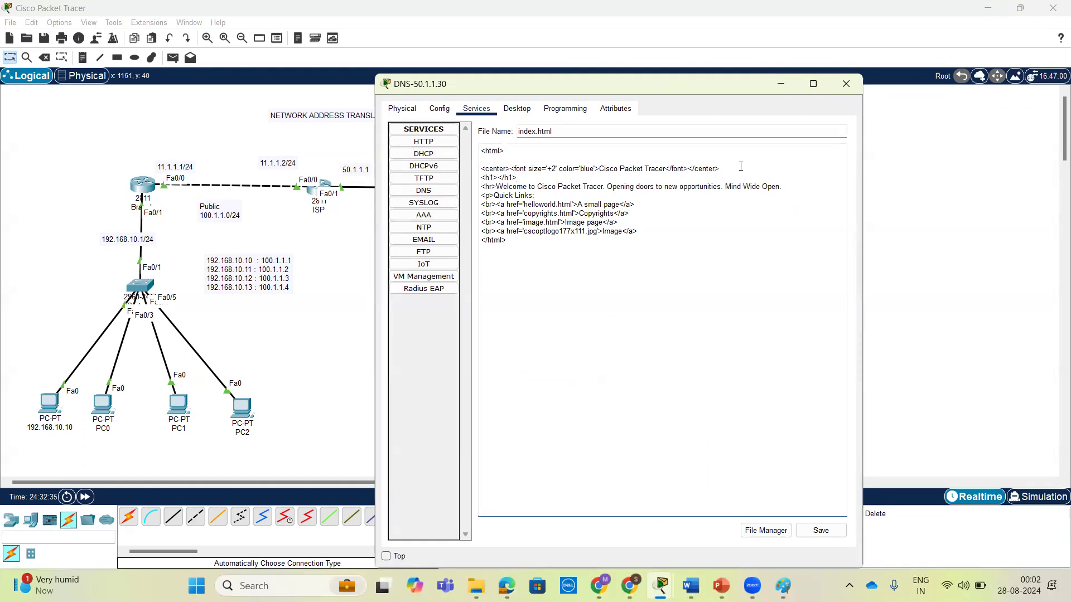
{"action": "type", "text": "Hi my self Aleem"}
{"action": "left_click", "coordinate": [816, 531]}
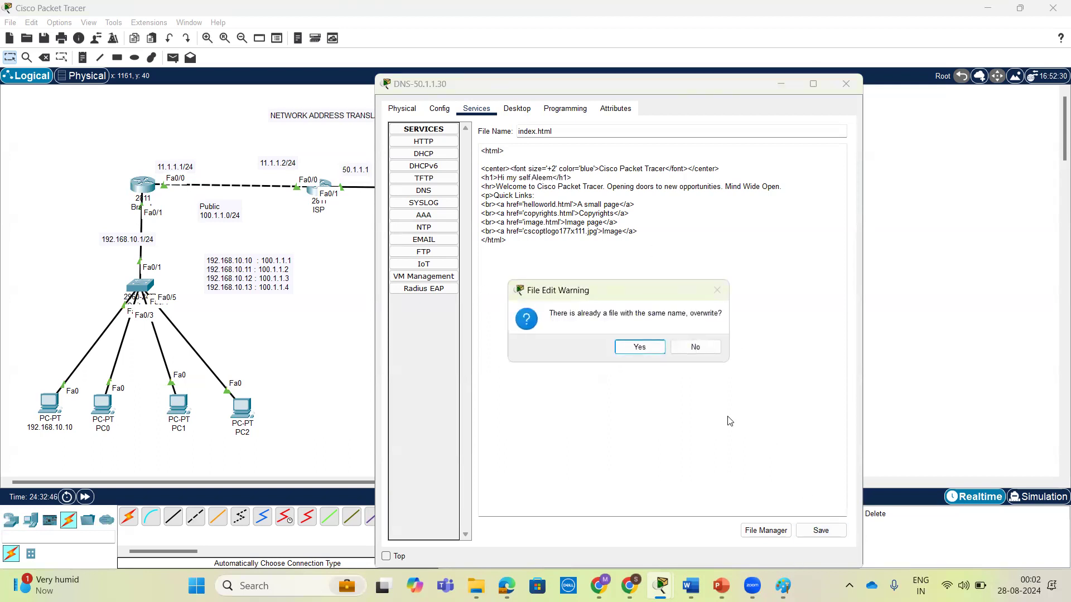
{"action": "left_click", "coordinate": [628, 346]}
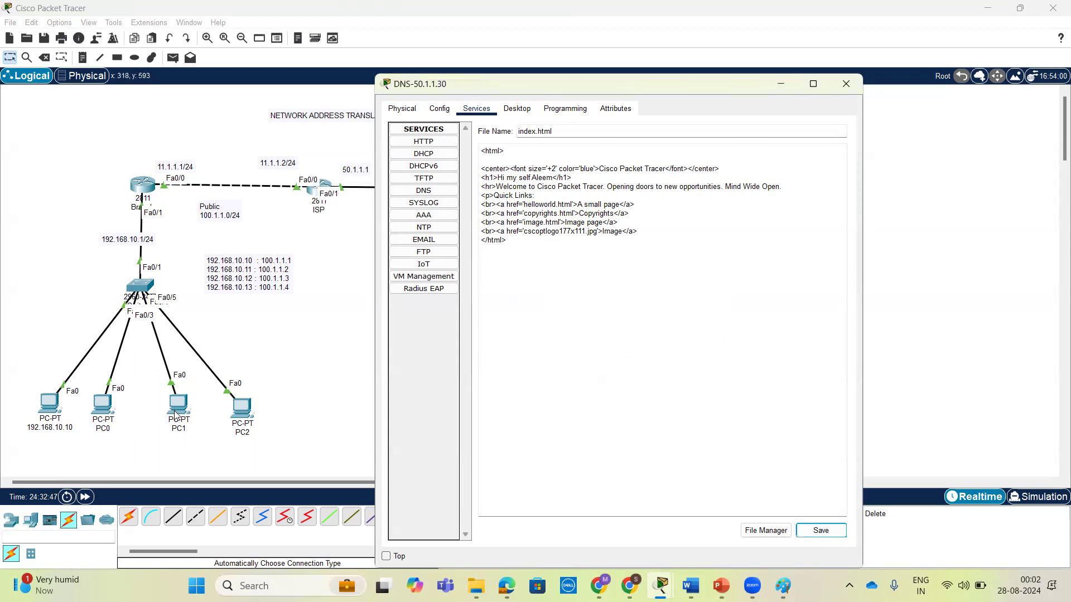
Reload abc.com in PC1's web browser to check the edited page, and close the PC1 window.
{"action": "left_click", "coordinate": [175, 413]}
{"action": "left_click", "coordinate": [970, 96]}
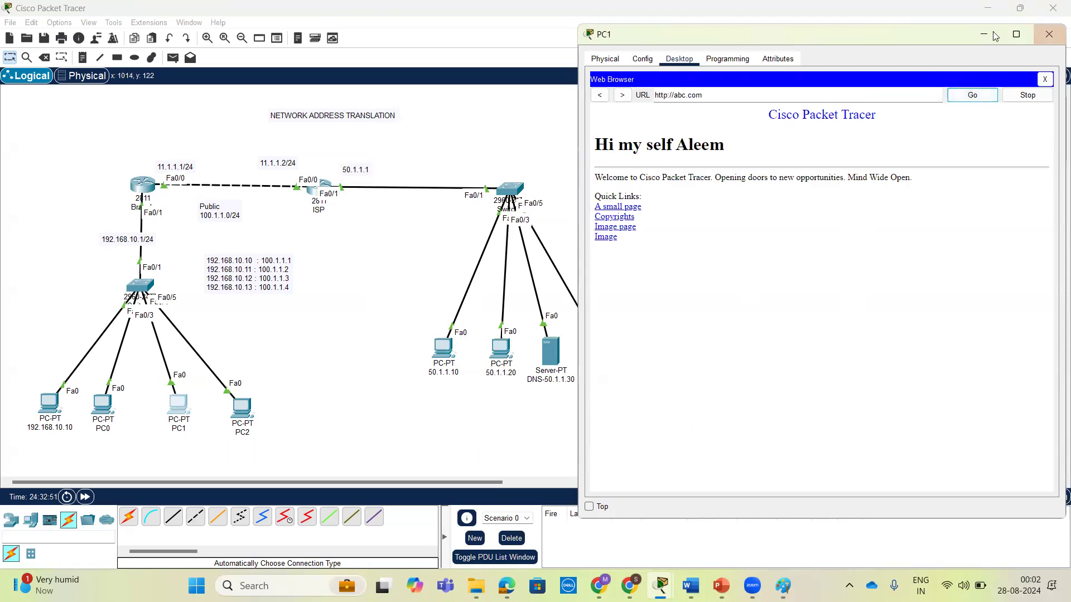
{"action": "left_click", "coordinate": [1047, 35]}
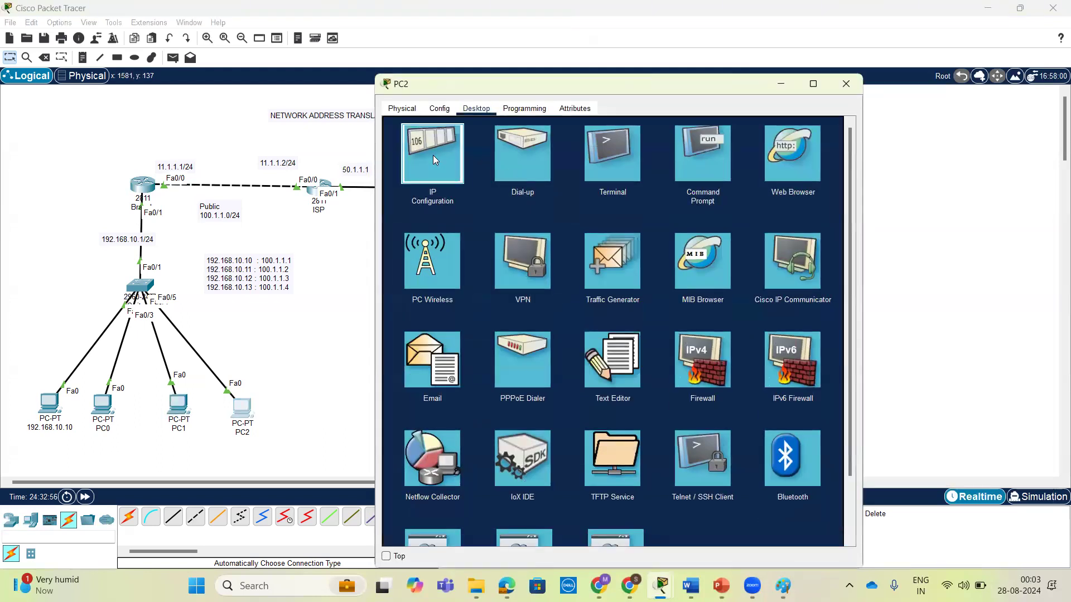
Ping the server at 50.1.1.40 from PC2's command prompt and close the PC2 window.
{"action": "left_click", "coordinate": [434, 157]}
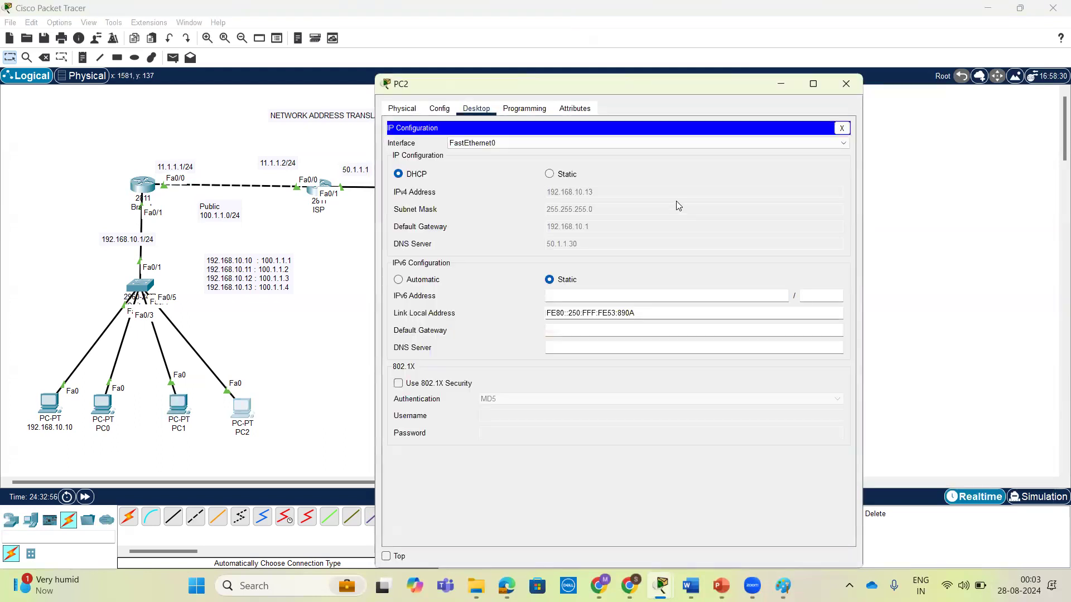
{"action": "left_click", "coordinate": [841, 128]}
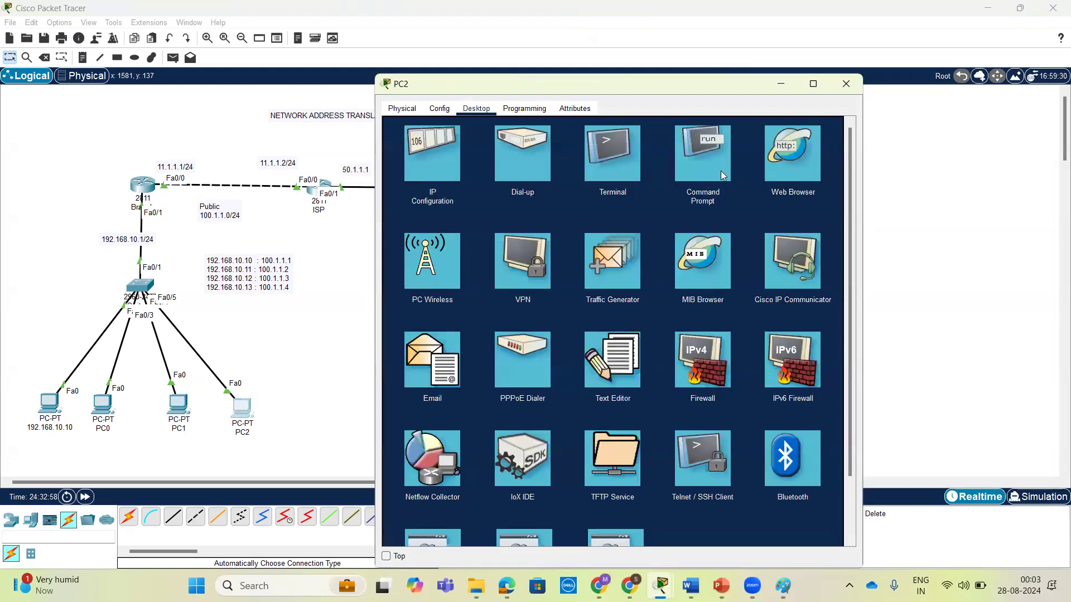
{"action": "left_click", "coordinate": [728, 164]}
{"action": "type", "text": "ping 50.1."}
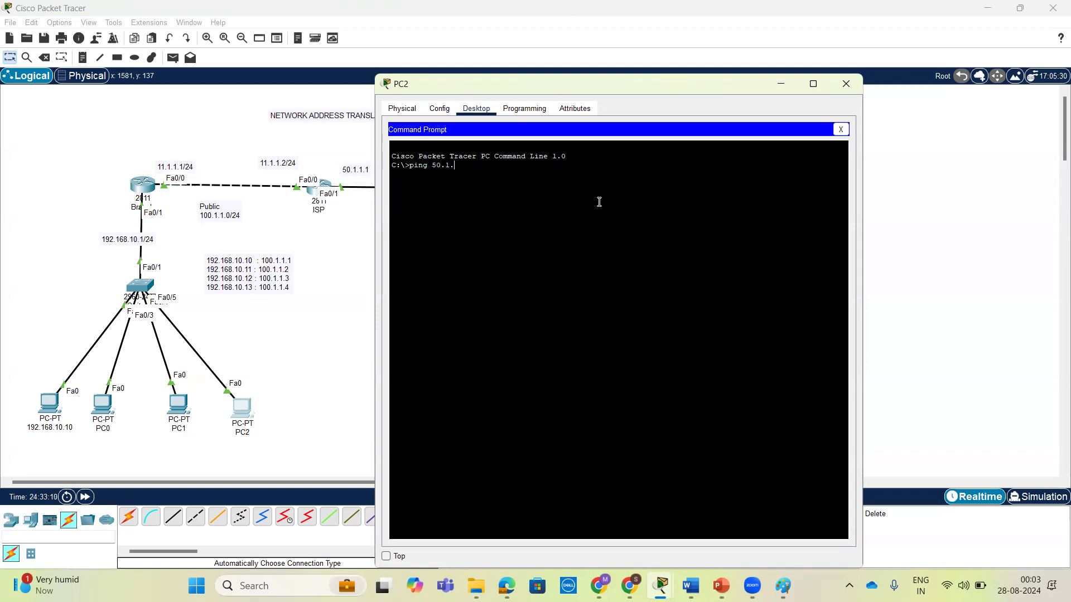
{"action": "type", "text": "40"}
{"action": "key", "text": "Return"}
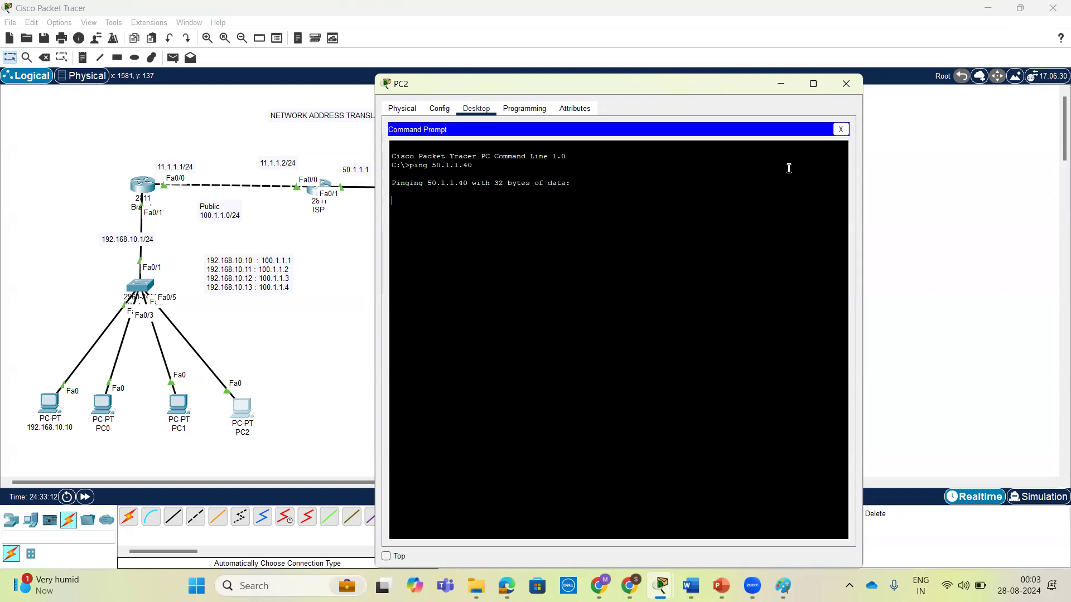
{"action": "left_click_drag", "start_coordinate": [710, 77], "coordinate": [730, 60]}
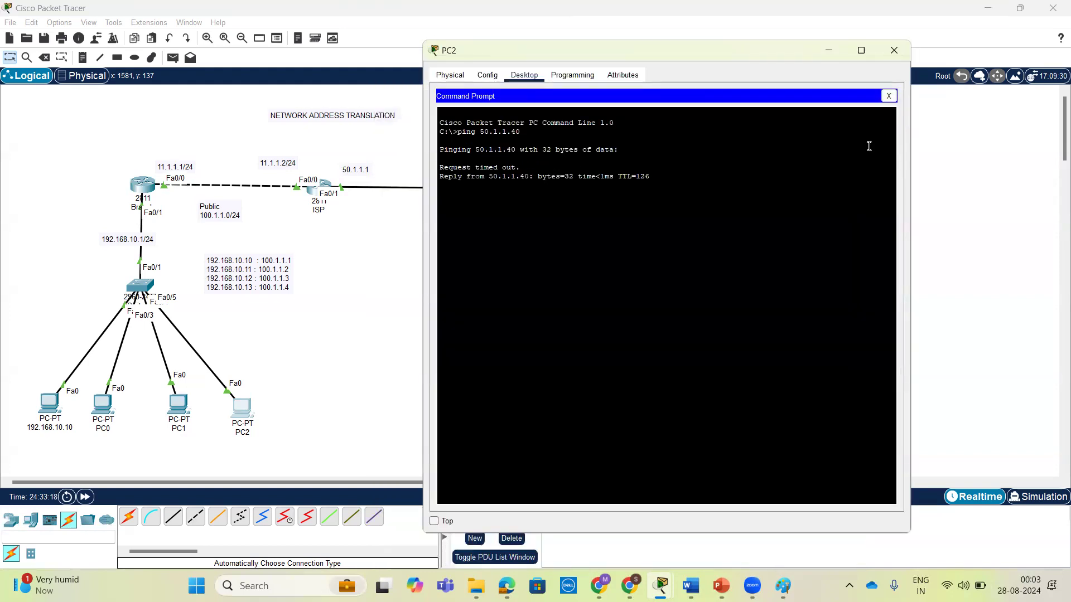
{"action": "left_click", "coordinate": [894, 50]}
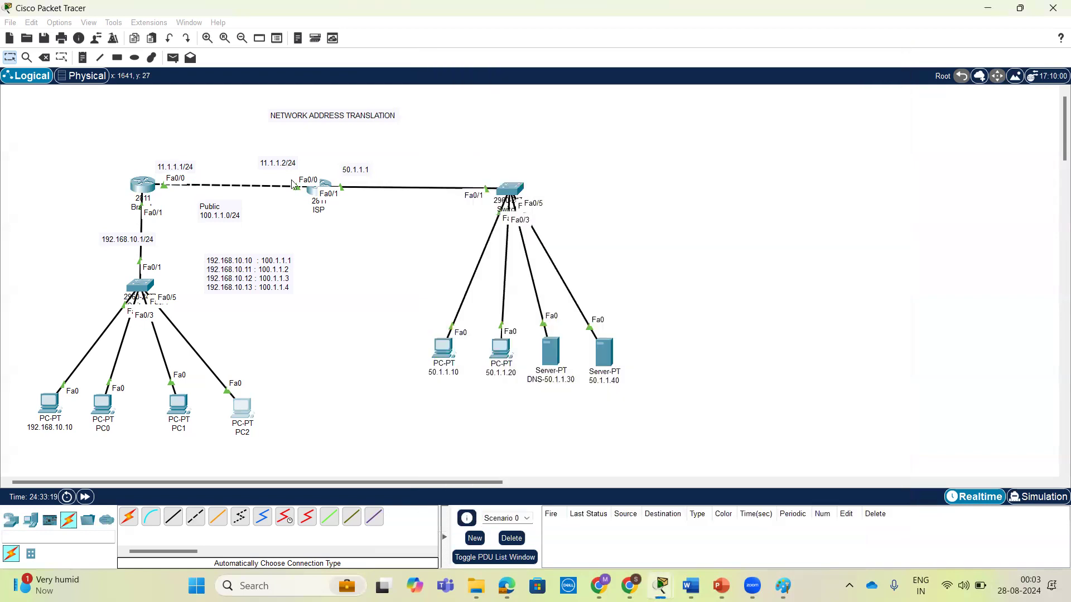
Display the NAT translation table on the Branch router with show ip nat translations.
{"action": "left_click", "coordinate": [143, 184]}
{"action": "left_click", "coordinate": [718, 341]}
{"action": "key", "text": "Return"}
{"action": "type", "text": "sh"}
{"action": "key", "text": "Tab"}
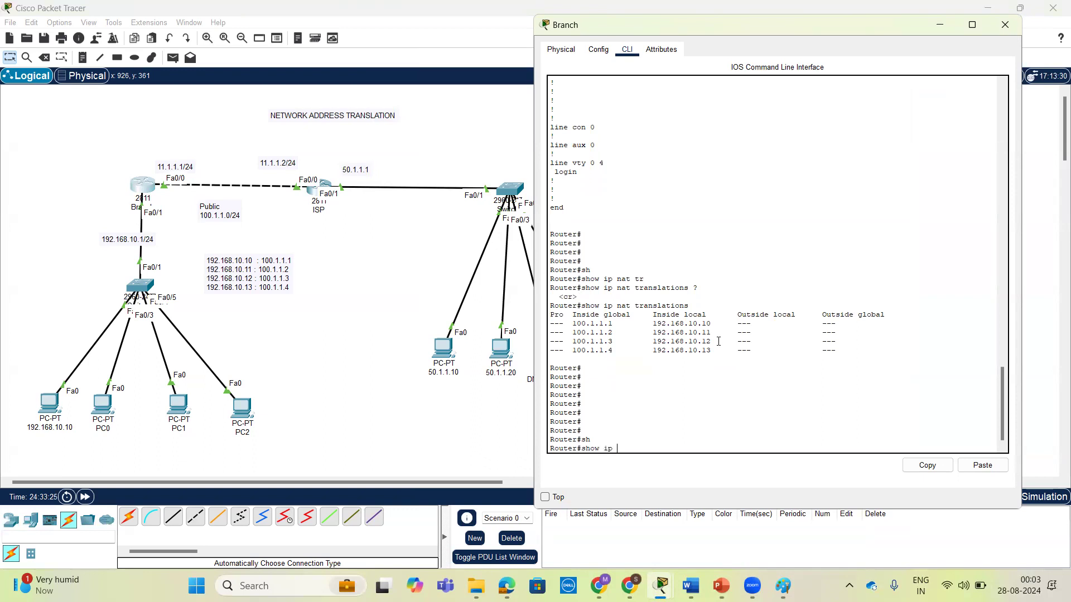
{"action": "type", "text": "ip nat tra"}
{"action": "key", "text": "Tab"}
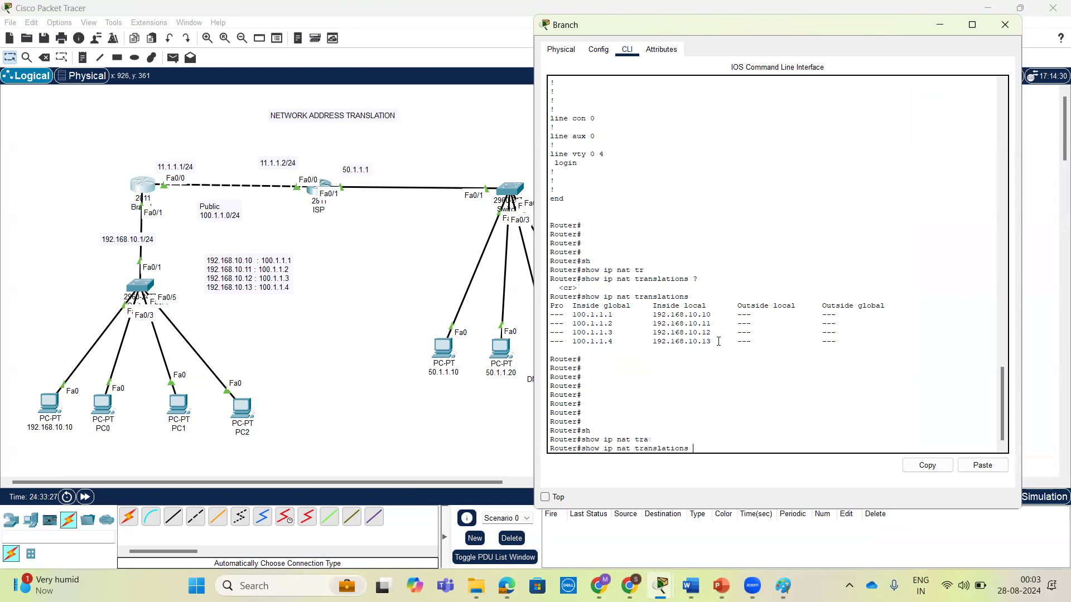
{"action": "key", "text": "Return"}
{"action": "key", "text": "Return"}
{"action": "key", "text": "Return"}
{"action": "key", "text": "Return"}
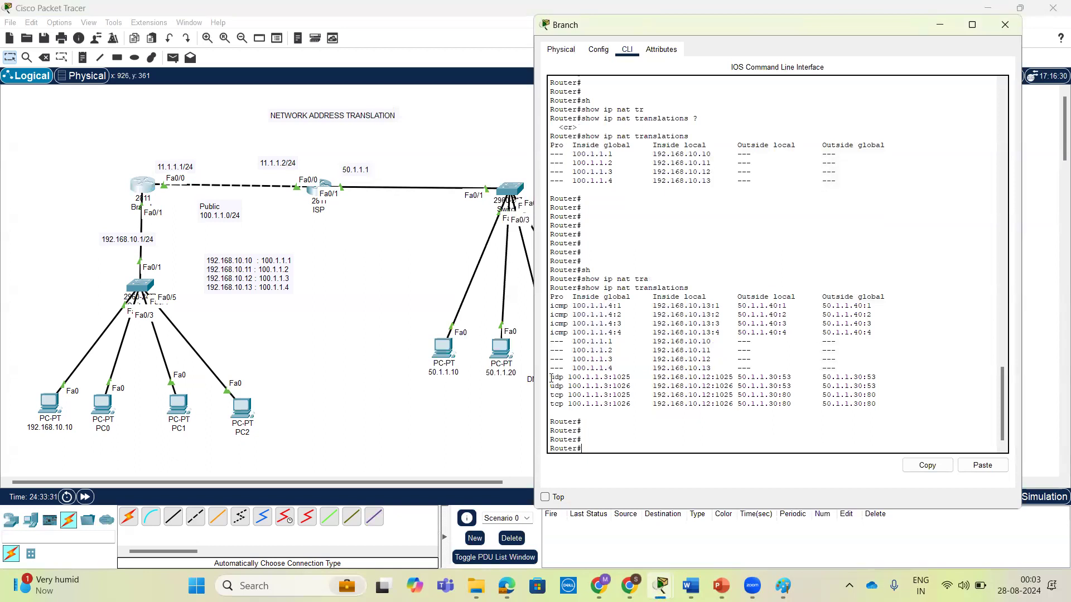
Examine the ICMP entries in the Branch router's translation table, comparing their inside global, inside local and outside addresses.
{"action": "left_click_drag", "start_coordinate": [574, 306], "coordinate": [707, 307]}
{"action": "left_click", "coordinate": [584, 307]}
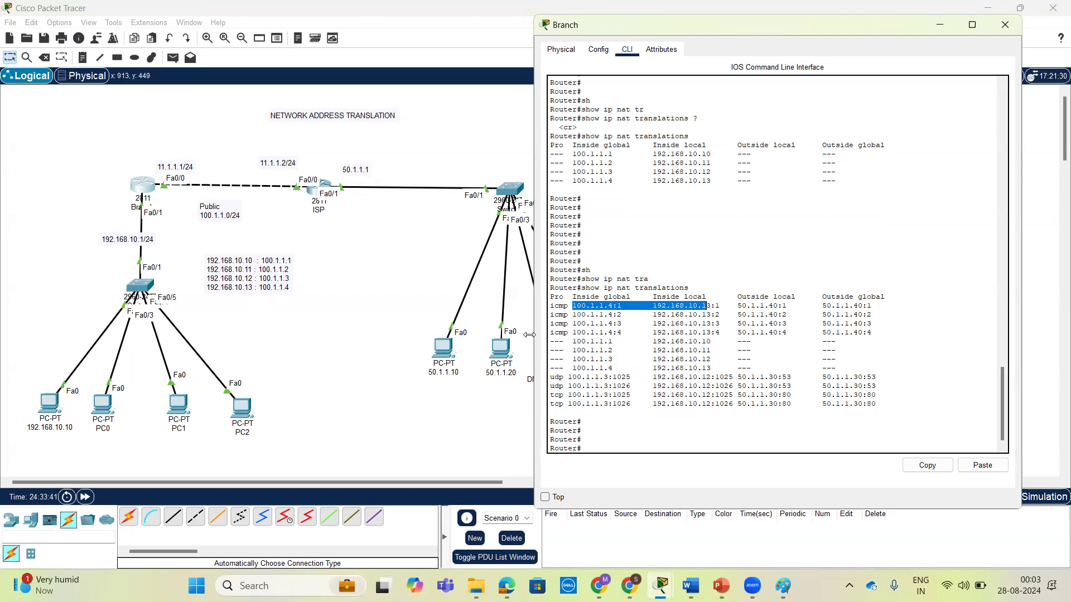
{"action": "left_click", "coordinate": [571, 322]}
{"action": "left_click_drag", "start_coordinate": [574, 315], "coordinate": [724, 316]}
{"action": "left_click_drag", "start_coordinate": [577, 333], "coordinate": [748, 337]}
{"action": "left_click_drag", "start_coordinate": [879, 331], "coordinate": [546, 305]}
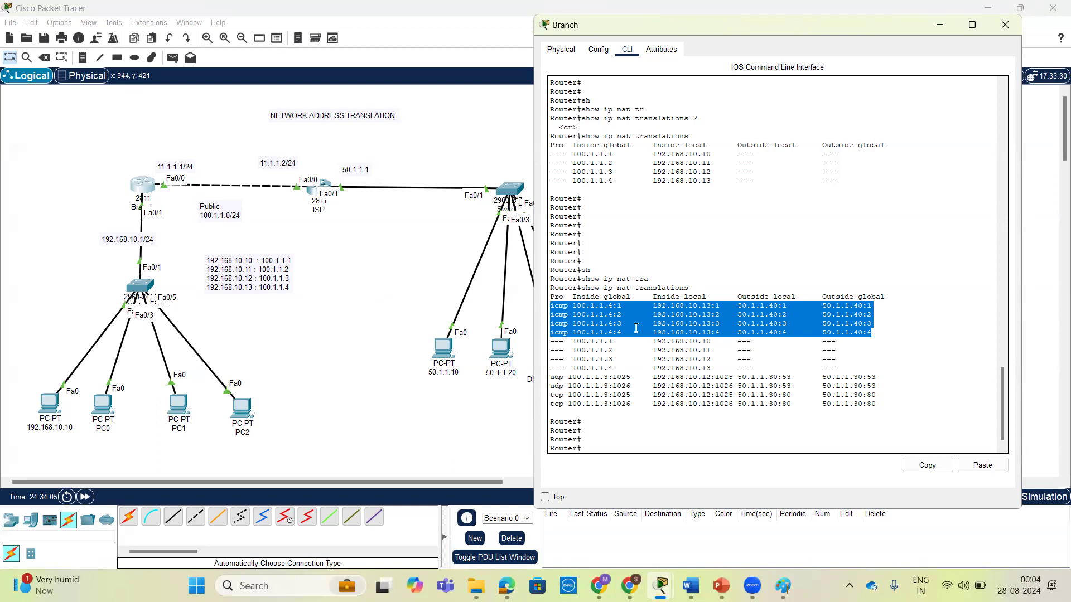
{"action": "left_click", "coordinate": [574, 305]}
{"action": "left_click_drag", "start_coordinate": [575, 305], "coordinate": [670, 333]}
Examine the UDP and TCP entries in the translation table, including the inside local address of the first UDP entry.
{"action": "left_click_drag", "start_coordinate": [882, 404], "coordinate": [551, 377]}
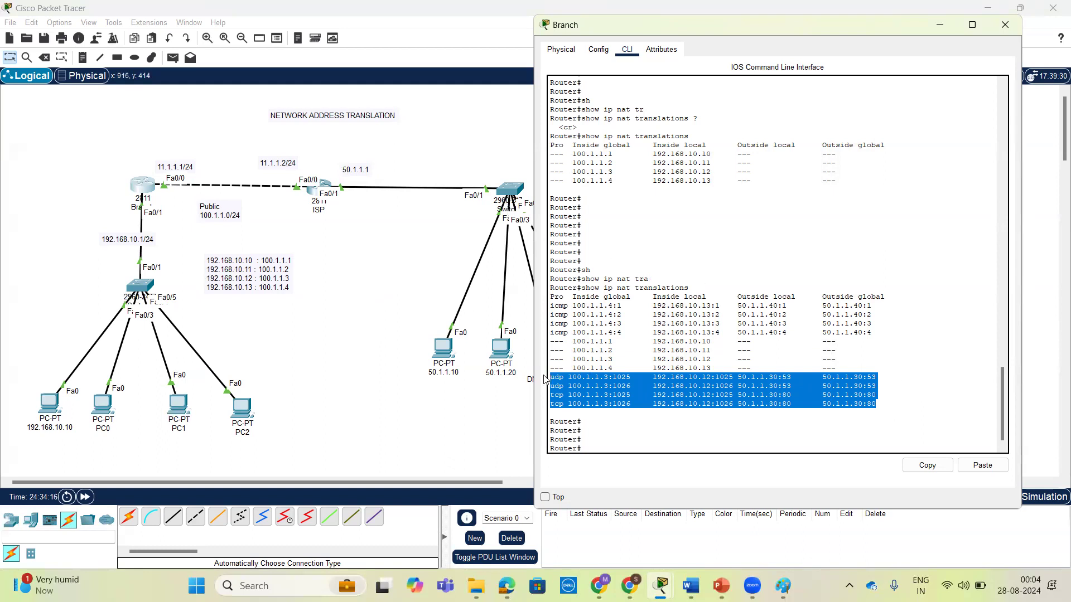
{"action": "left_click", "coordinate": [726, 413]}
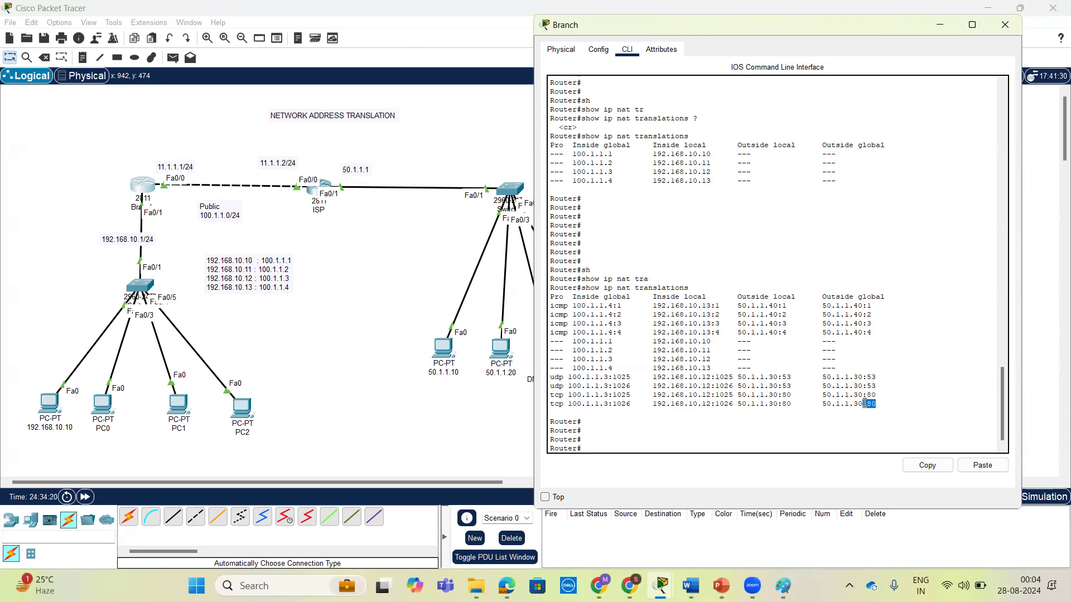
{"action": "left_click_drag", "start_coordinate": [877, 394], "coordinate": [554, 399]}
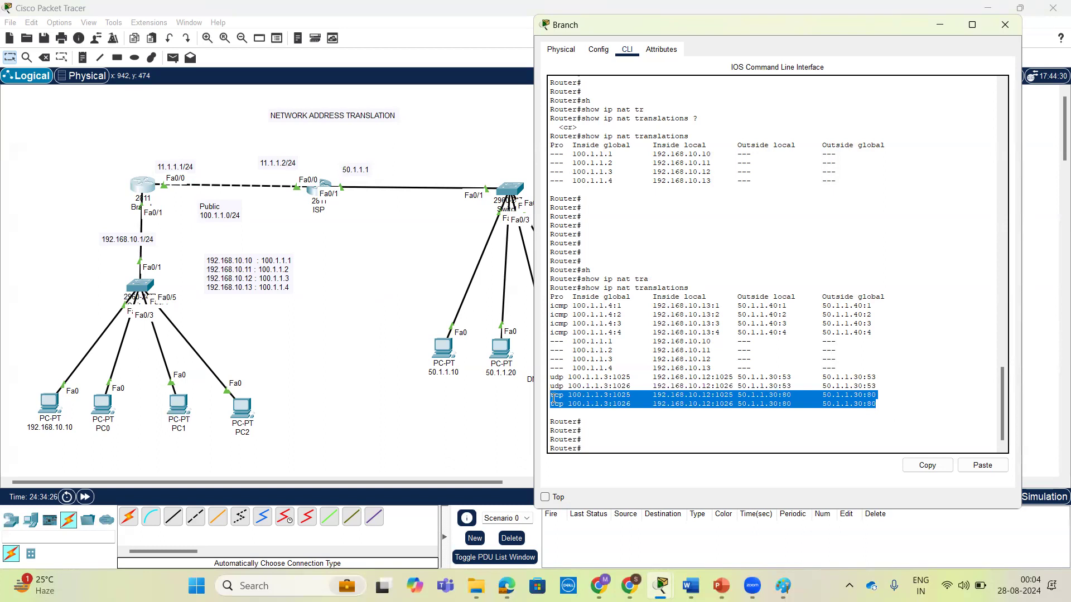
{"action": "left_click_drag", "start_coordinate": [877, 386], "coordinate": [544, 378]}
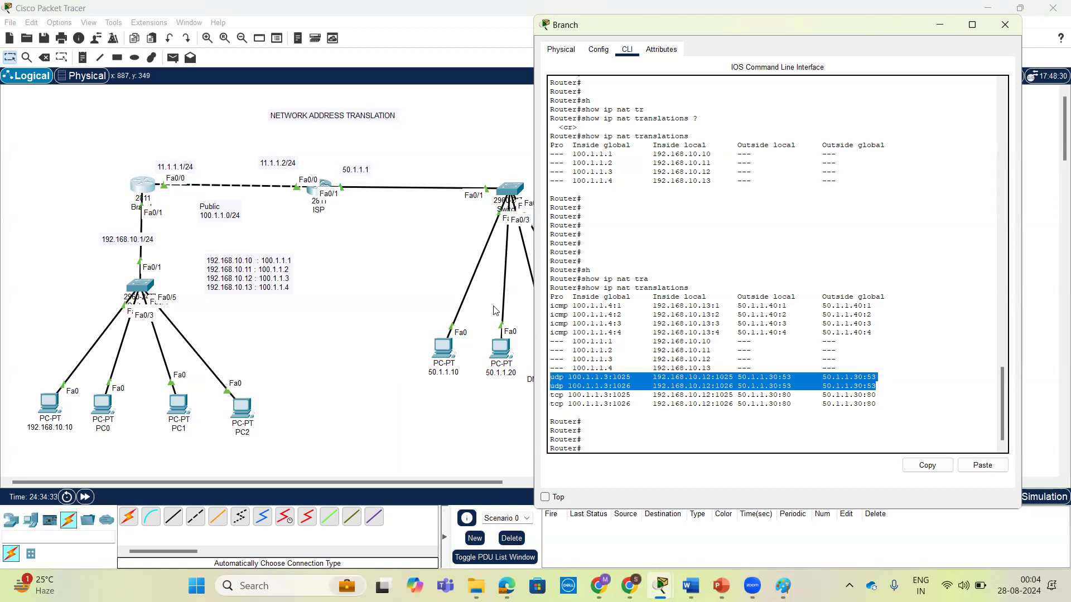
{"action": "left_click", "coordinate": [629, 379]}
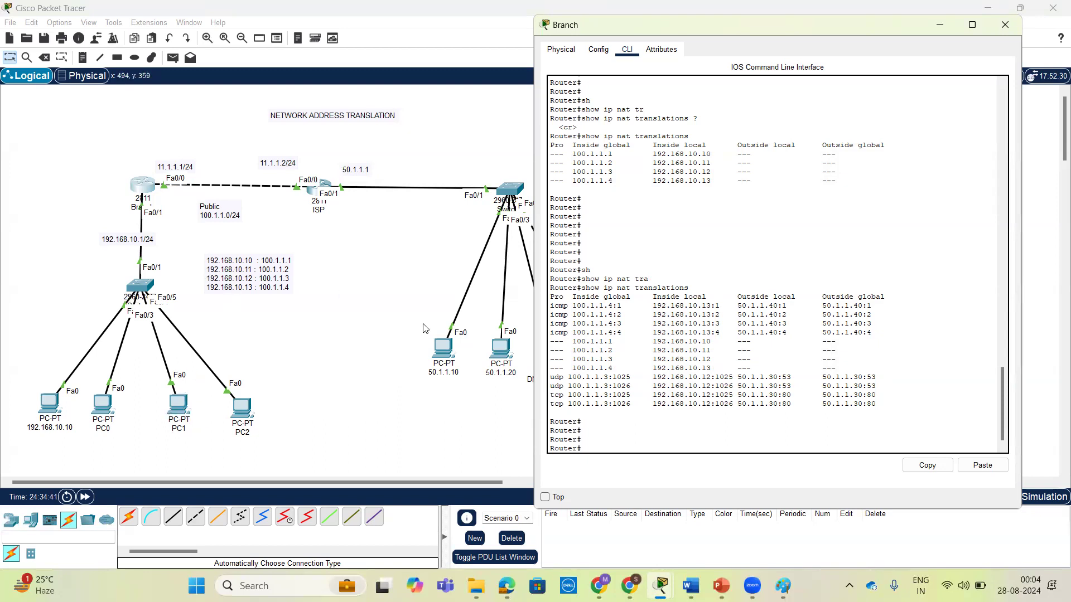
{"action": "left_click_drag", "start_coordinate": [655, 381], "coordinate": [712, 379]}
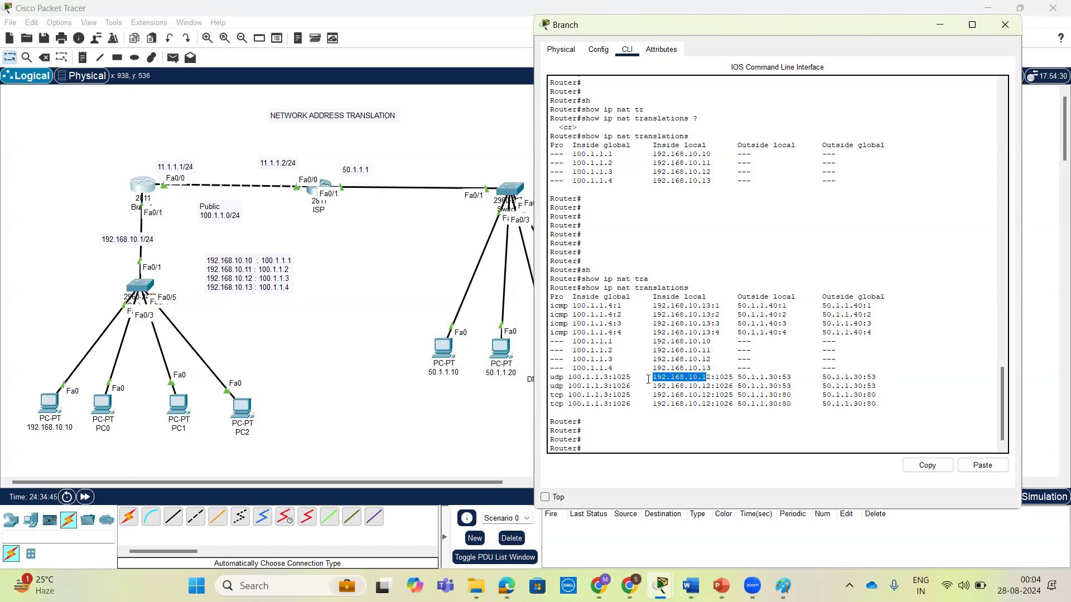
Check PC1's IPv4 address in its IP Configuration and close the PC1 window.
{"action": "mouse_move", "coordinate": [174, 405]}
{"action": "left_mouse_down"}
{"action": "mouse_move", "coordinate": [563, 410]}
{"action": "mouse_move", "coordinate": [245, 433]}
{"action": "mouse_move", "coordinate": [174, 406]}
{"action": "left_mouse_up"}
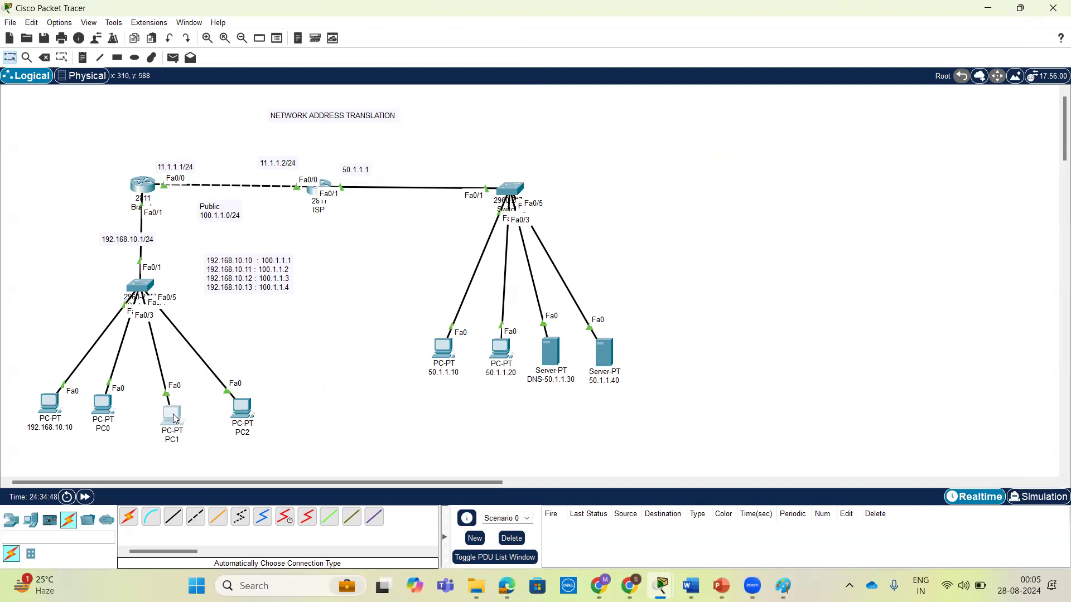
{"action": "left_click", "coordinate": [233, 400]}
{"action": "left_click", "coordinate": [433, 158]}
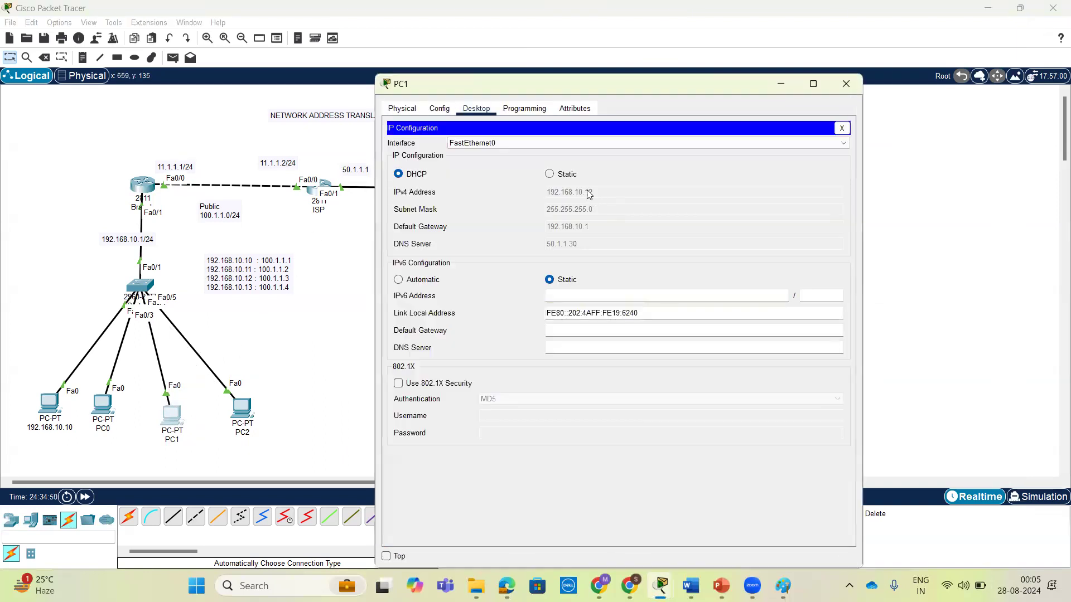
{"action": "left_click", "coordinate": [835, 88]}
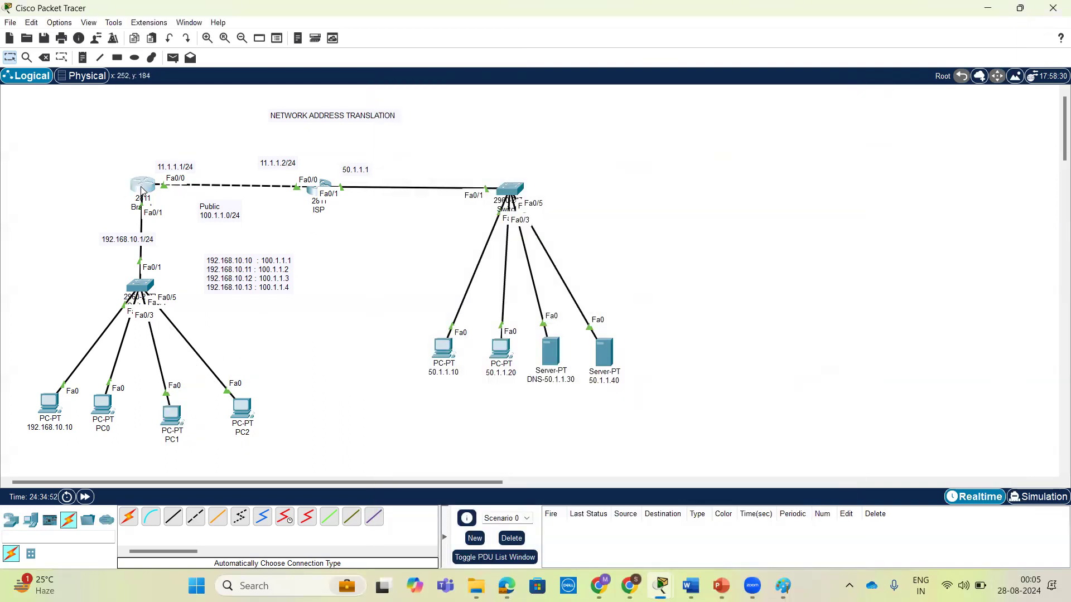
Compare the inside and outside addresses and port numbers of the first UDP entry in the Branch router's translation table.
{"action": "left_click", "coordinate": [143, 189]}
{"action": "left_click", "coordinate": [709, 379]}
{"action": "left_click_drag", "start_coordinate": [653, 379], "coordinate": [706, 379]}
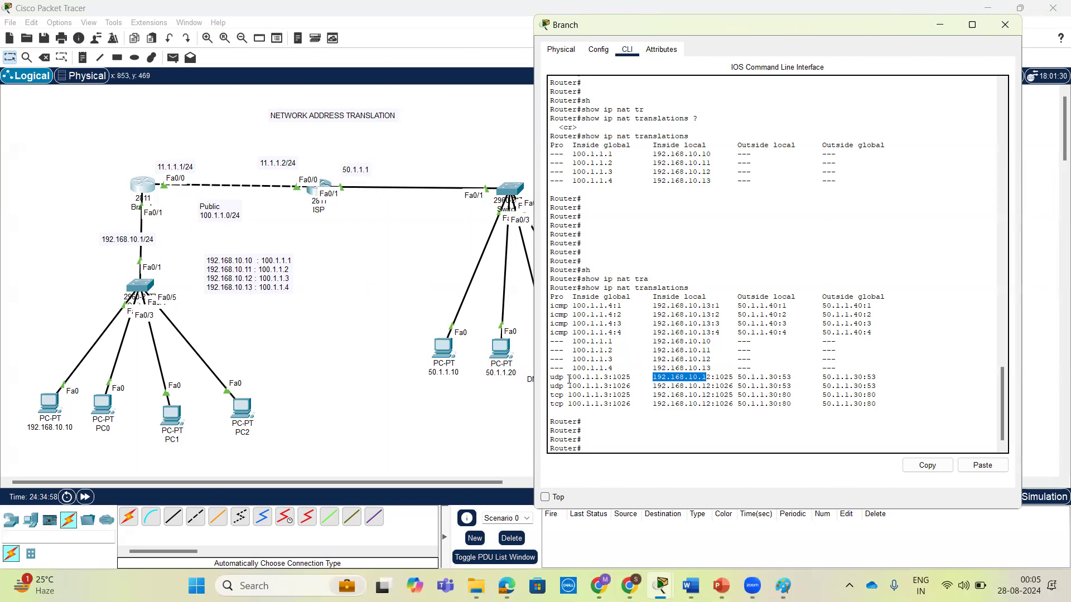
{"action": "mouse_move", "coordinate": [632, 379]}
{"action": "left_mouse_down"}
{"action": "mouse_move", "coordinate": [554, 379]}
{"action": "mouse_move", "coordinate": [615, 377]}
{"action": "left_mouse_up"}
{"action": "left_click", "coordinate": [634, 388]}
{"action": "left_click_drag", "start_coordinate": [734, 378], "coordinate": [716, 378]}
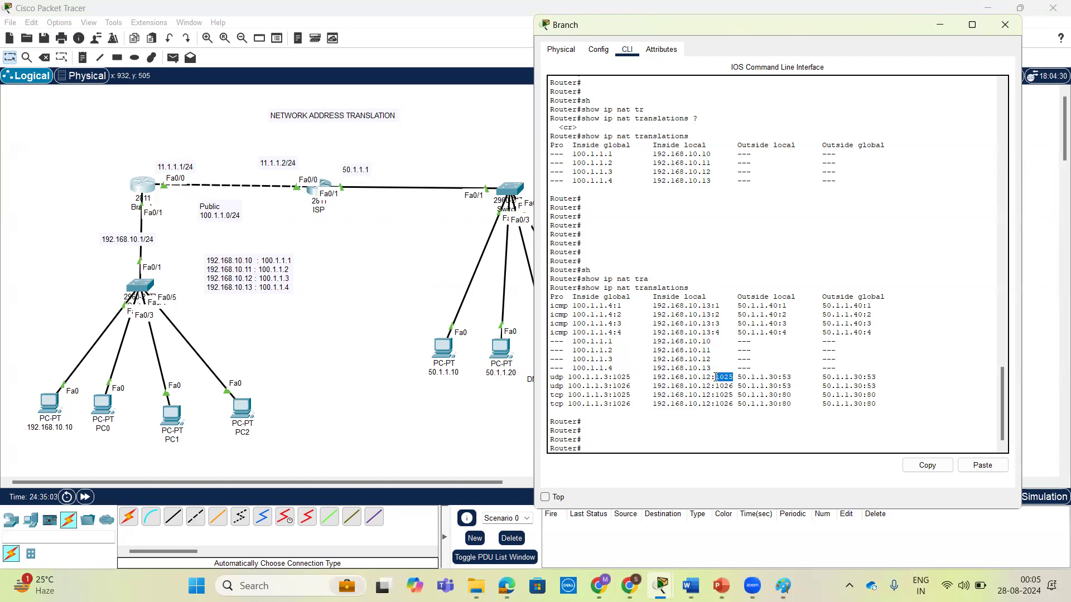
{"action": "left_click_drag", "start_coordinate": [791, 377], "coordinate": [787, 378]}
{"action": "left_click_drag", "start_coordinate": [875, 377], "coordinate": [783, 377]}
{"action": "left_click_drag", "start_coordinate": [878, 378], "coordinate": [873, 378]}
{"action": "left_click", "coordinate": [169, 425]}
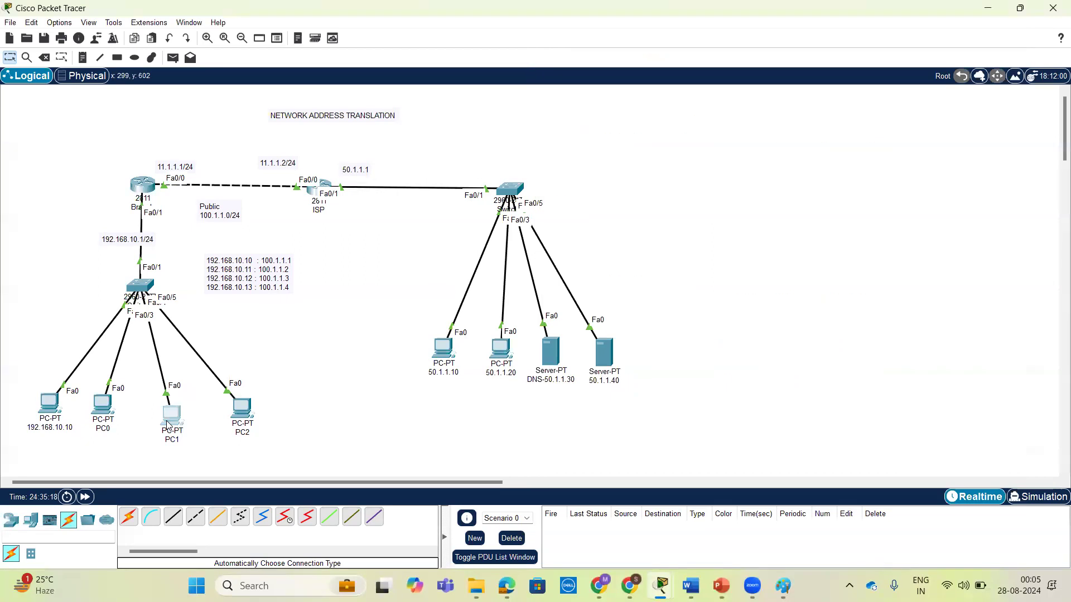
{"action": "left_click", "coordinate": [726, 158]}
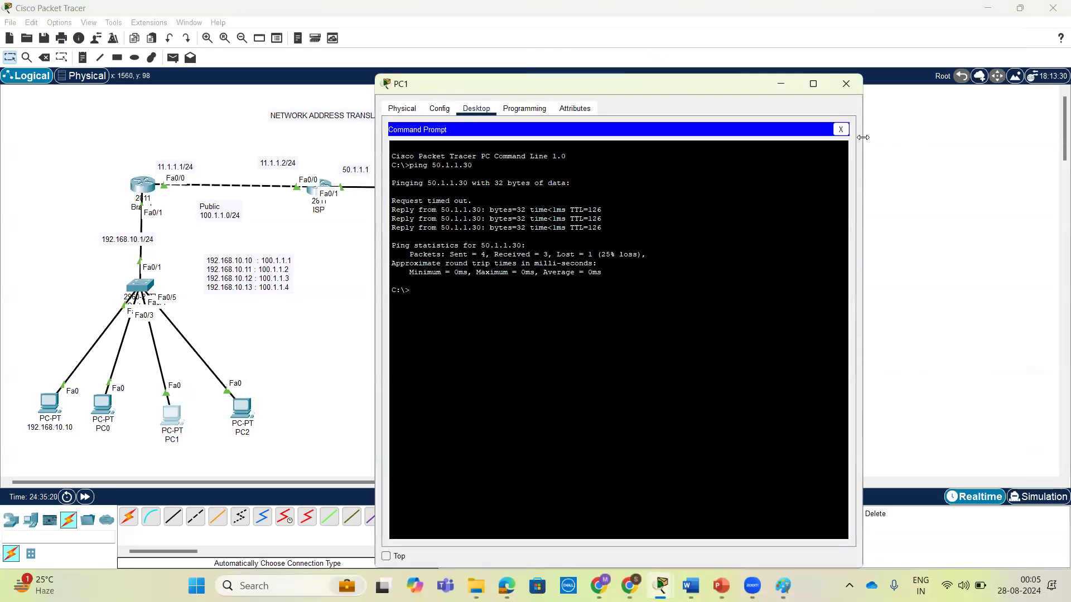
{"action": "left_click", "coordinate": [840, 130]}
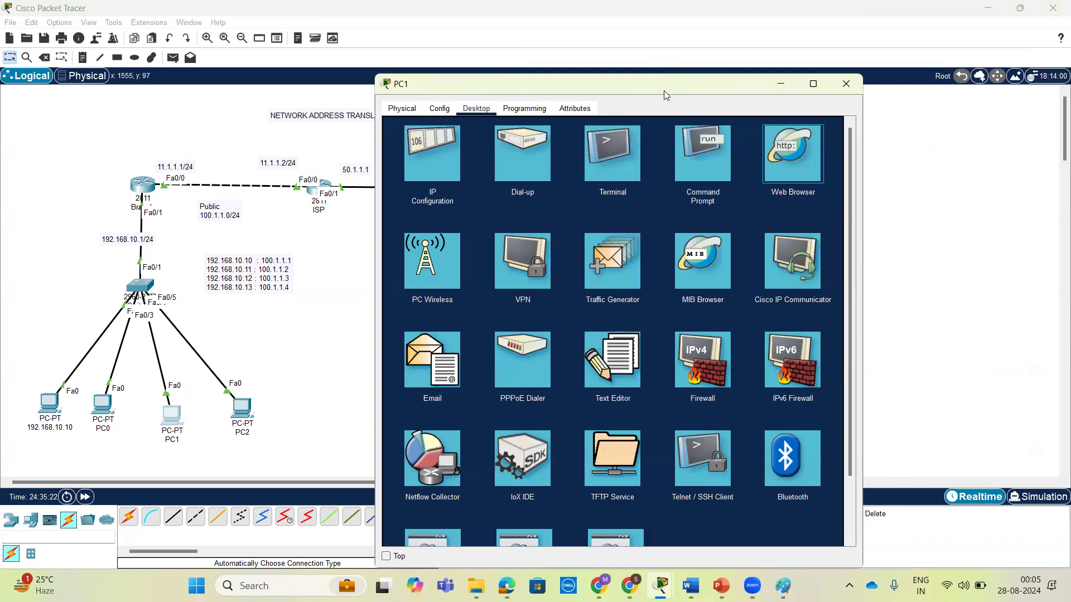
{"action": "left_click_drag", "start_coordinate": [652, 86], "coordinate": [812, 78]}
{"action": "left_click", "coordinate": [953, 146]}
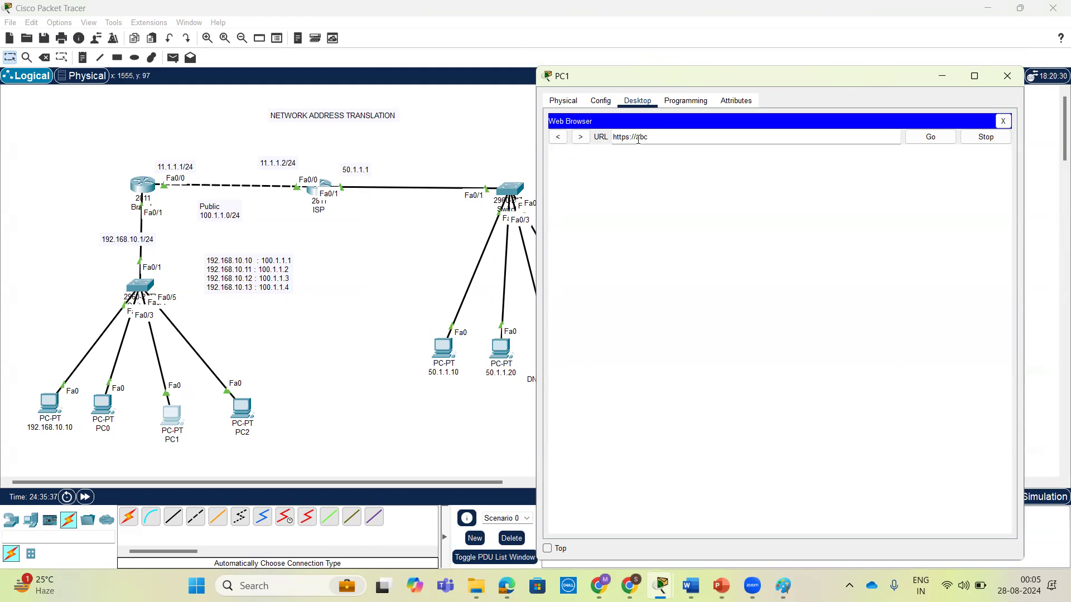
{"action": "key", "text": "Return"}
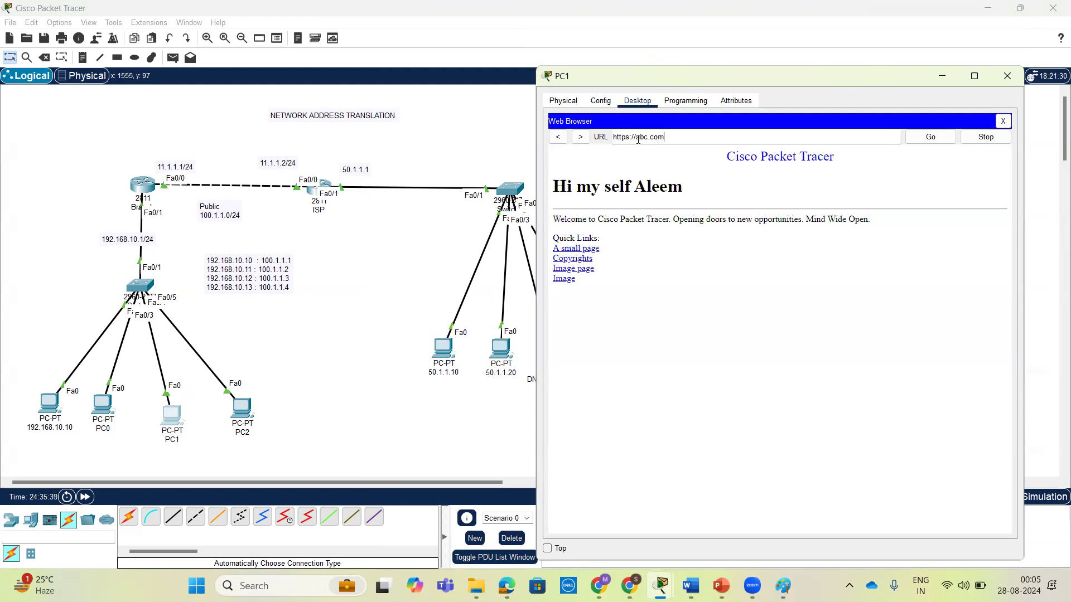
Run show ip nat translations again on the Branch router to refresh the translation table after the HTTPS request.
{"action": "left_click", "coordinate": [142, 186]}
{"action": "left_click", "coordinate": [764, 449]}
{"action": "key", "text": "Return"}
{"action": "key", "text": "Return"}
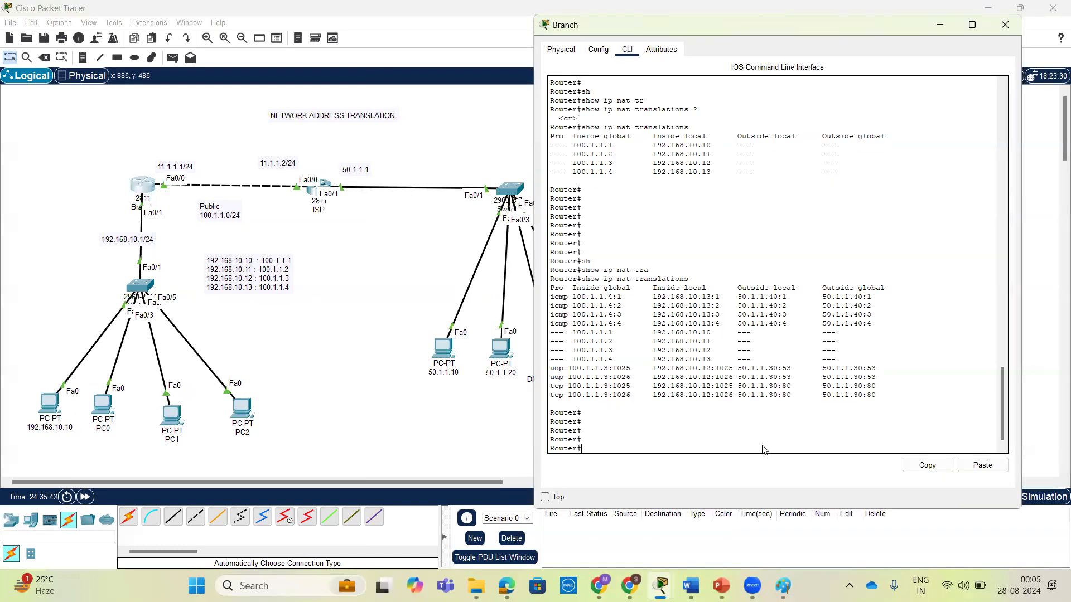
{"action": "key", "text": "Up"}
{"action": "key", "text": "Return"}
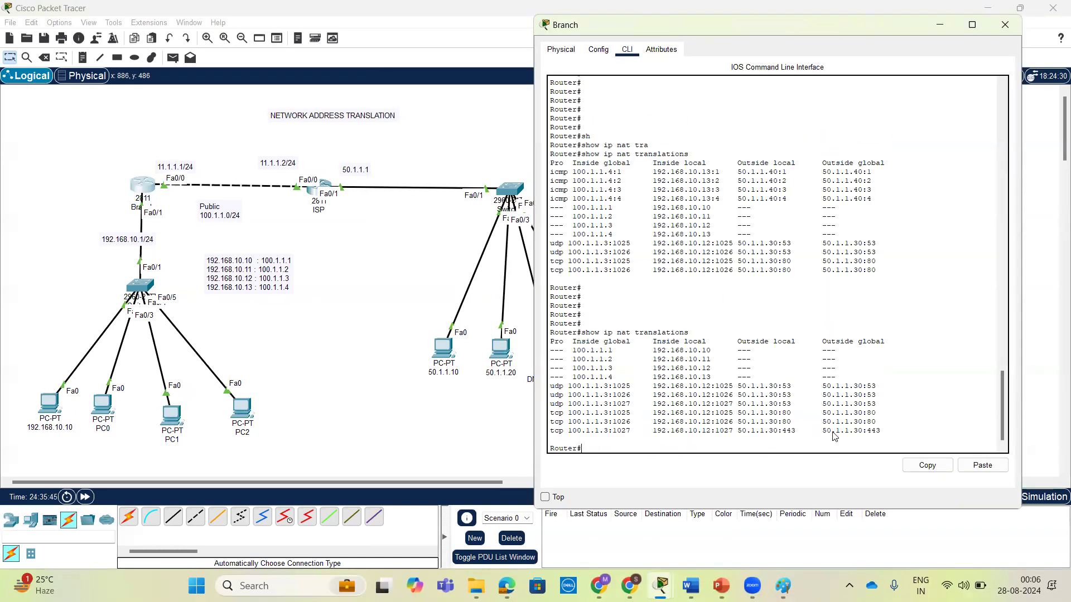
Examine the TCP entry for the HTTPS request, including its outside local and global addresses and its inside global port.
{"action": "left_click_drag", "start_coordinate": [884, 431], "coordinate": [543, 433]}
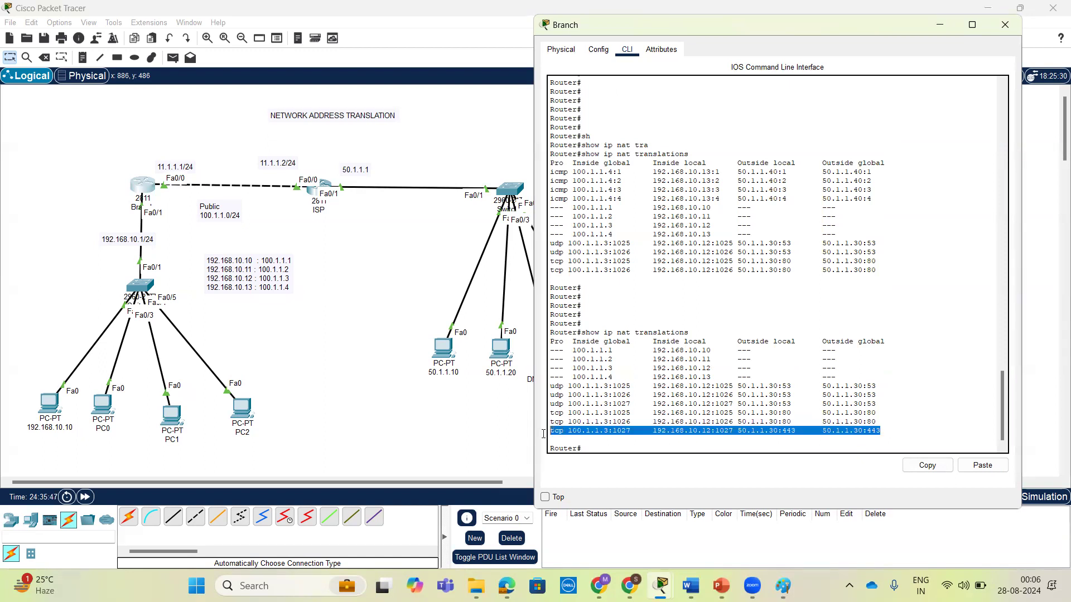
{"action": "left_click", "coordinate": [832, 424]}
{"action": "left_click_drag", "start_coordinate": [882, 430], "coordinate": [550, 431]}
{"action": "left_click", "coordinate": [783, 435]}
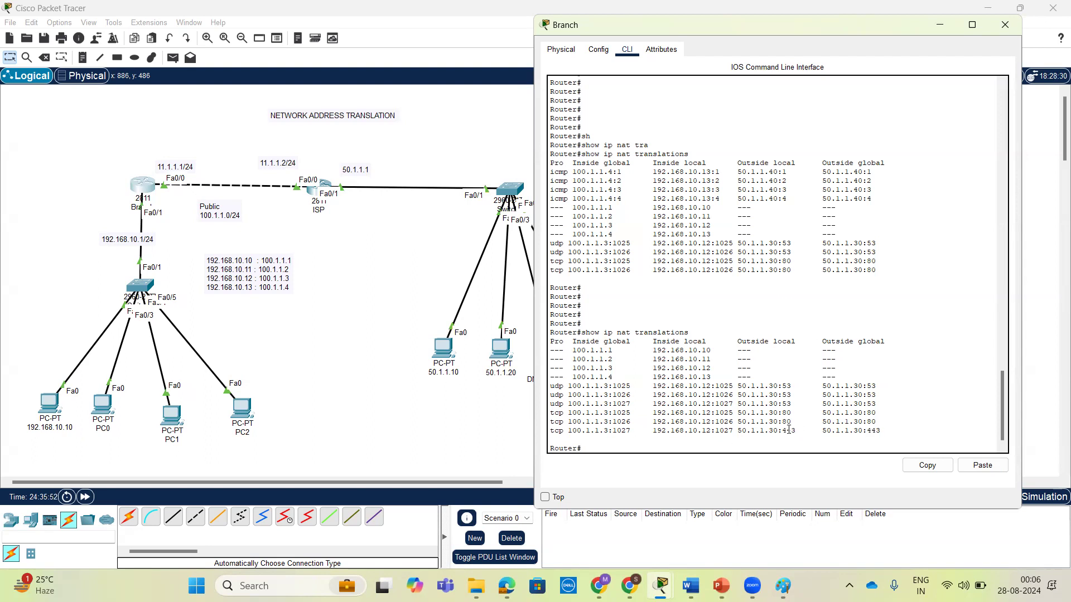
{"action": "left_click_drag", "start_coordinate": [788, 431], "coordinate": [736, 431]}
{"action": "left_click_drag", "start_coordinate": [884, 431], "coordinate": [828, 431]}
{"action": "left_click_drag", "start_coordinate": [797, 431], "coordinate": [732, 431]}
{"action": "left_click_drag", "start_coordinate": [631, 431], "coordinate": [615, 431]}
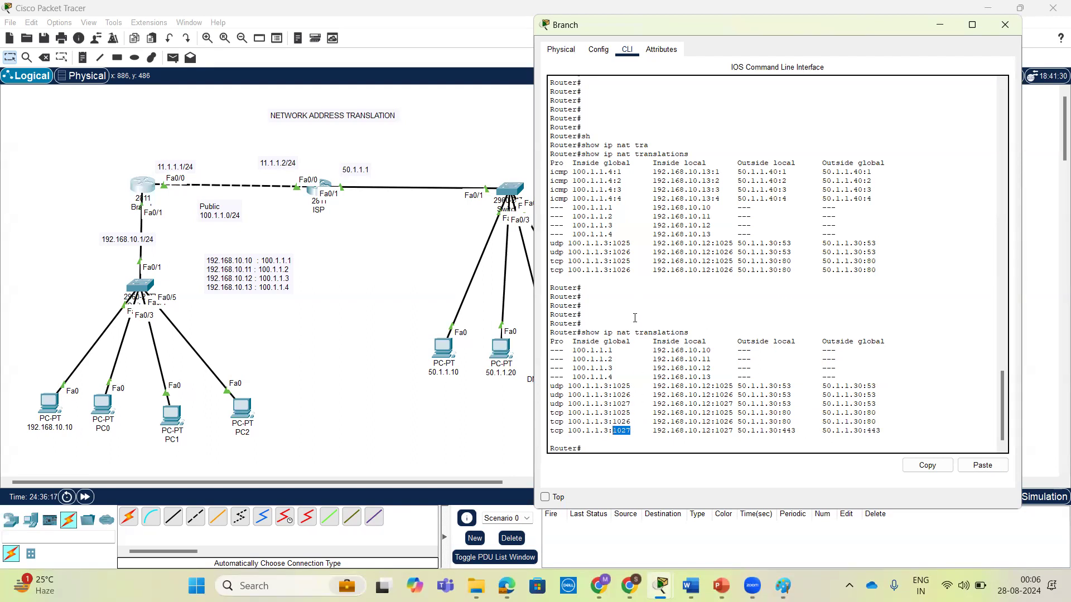
Examine the TCP entry for the HTTPS request in the translation table, focusing on its inside global port.
{"action": "left_click_drag", "start_coordinate": [632, 432], "coordinate": [540, 433]}
{"action": "left_click", "coordinate": [661, 440]}
{"action": "left_click_drag", "start_coordinate": [631, 432], "coordinate": [613, 430]}
{"action": "left_click", "coordinate": [623, 429]}
Display the Branch router's running configuration down through the interface and NAT sections.
{"action": "key", "text": "Return"}
{"action": "key", "text": "Return"}
{"action": "key", "text": "Return"}
{"action": "key", "text": "Return"}
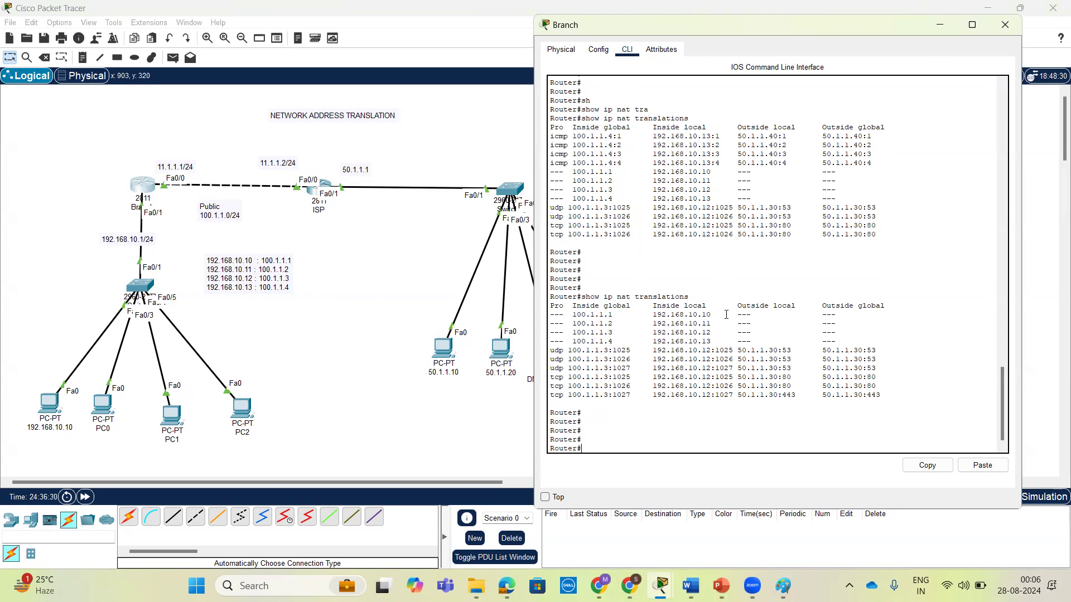
{"action": "key", "text": "Return"}
{"action": "type", "text": "sh"}
{"action": "key", "text": "Tab"}
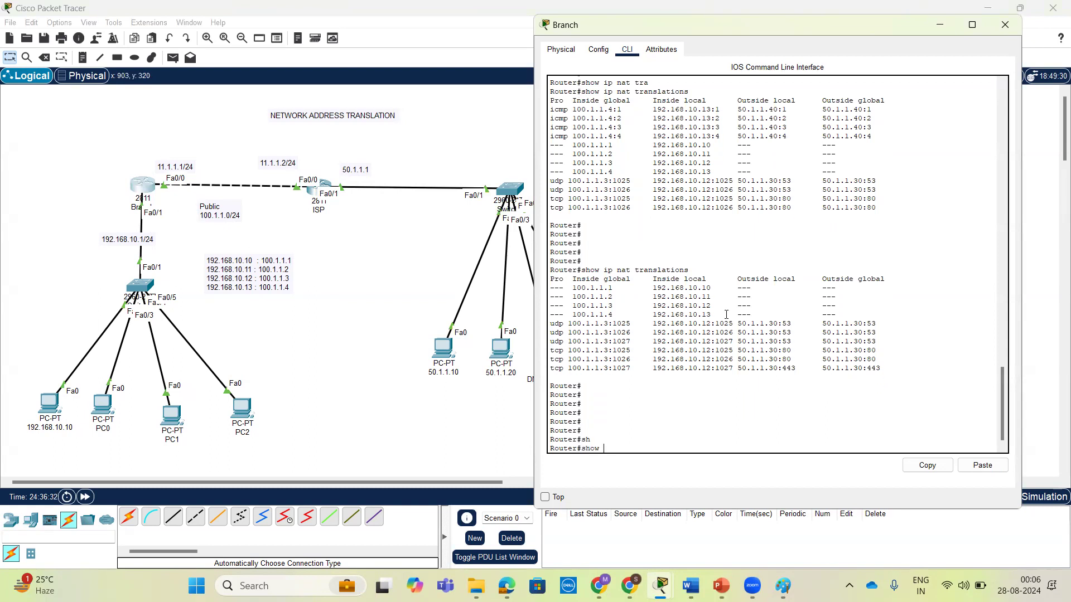
{"action": "key", "text": "Tab"}
{"action": "key", "text": "Return"}
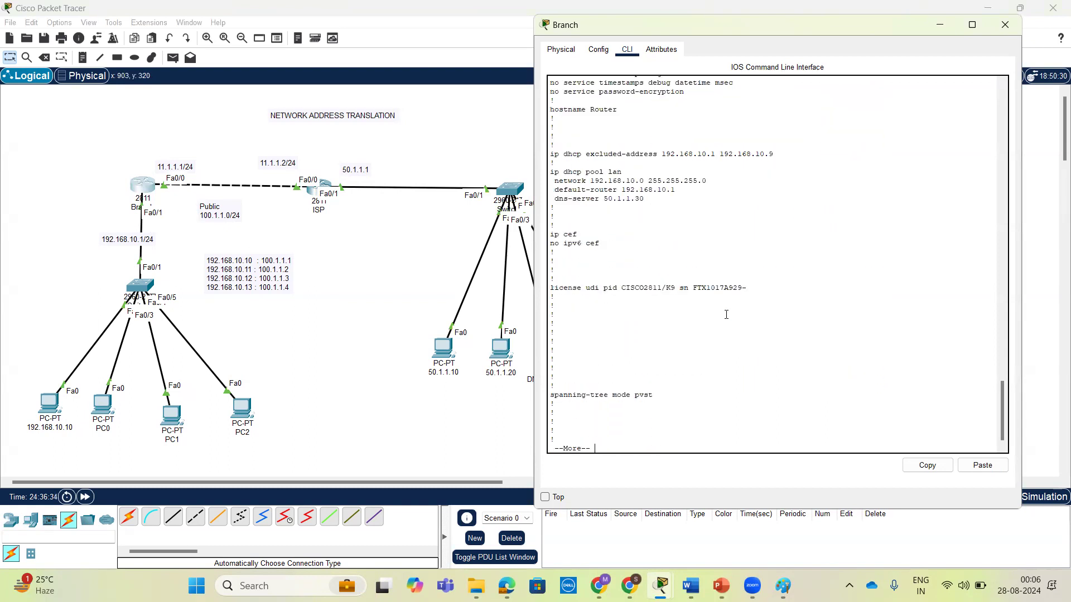
{"action": "key", "text": "space"}
Review the NAT inside and outside interface settings and the four static mappings in the running configuration.
{"action": "left_click_drag", "start_coordinate": [783, 236], "coordinate": [539, 212]}
{"action": "scroll", "coordinate": [704, 276], "scroll_direction": "up", "scroll_amount": 3}
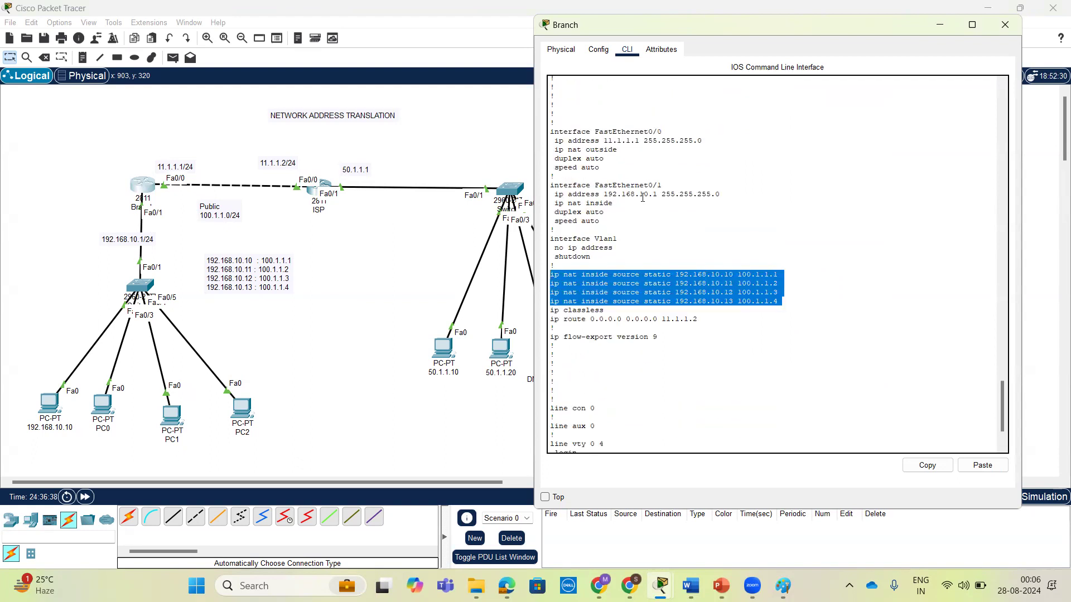
{"action": "left_click_drag", "start_coordinate": [620, 149], "coordinate": [549, 150]}
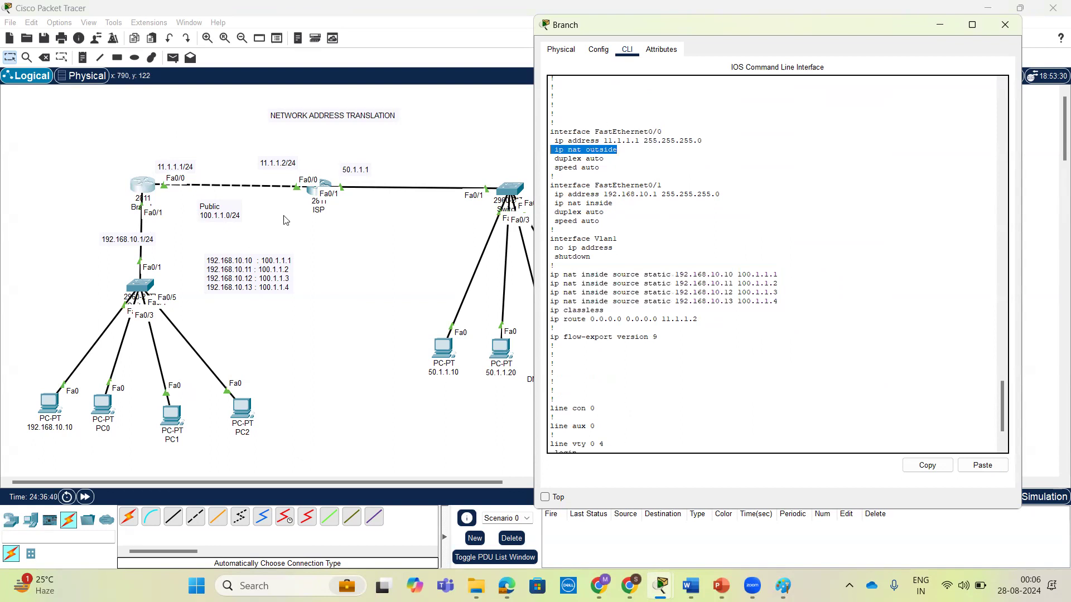
{"action": "left_click_drag", "start_coordinate": [614, 204], "coordinate": [554, 204]}
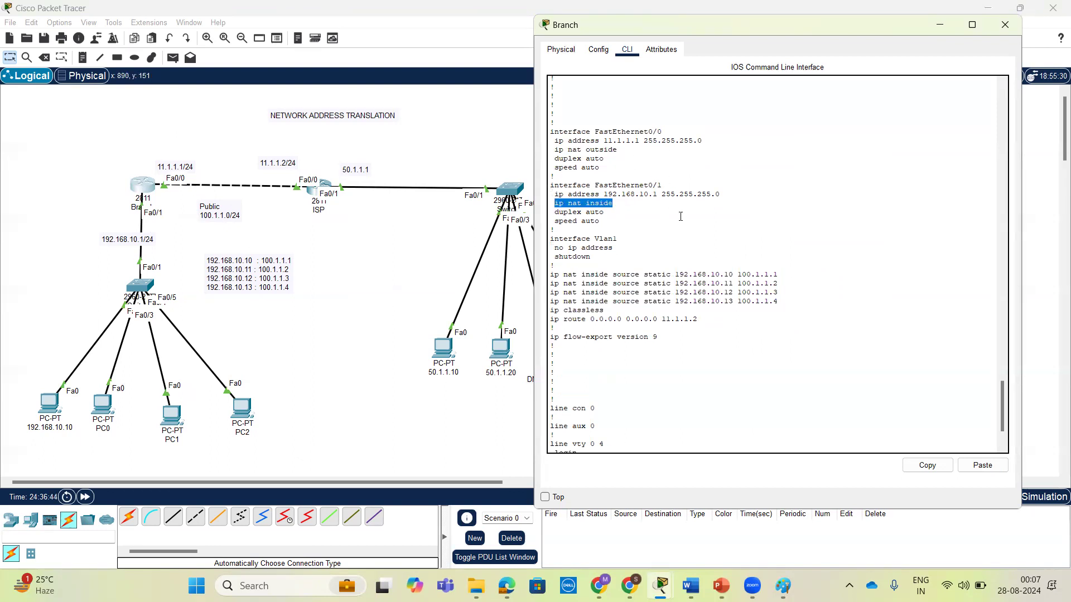
{"action": "left_click_drag", "start_coordinate": [783, 301], "coordinate": [554, 266]}
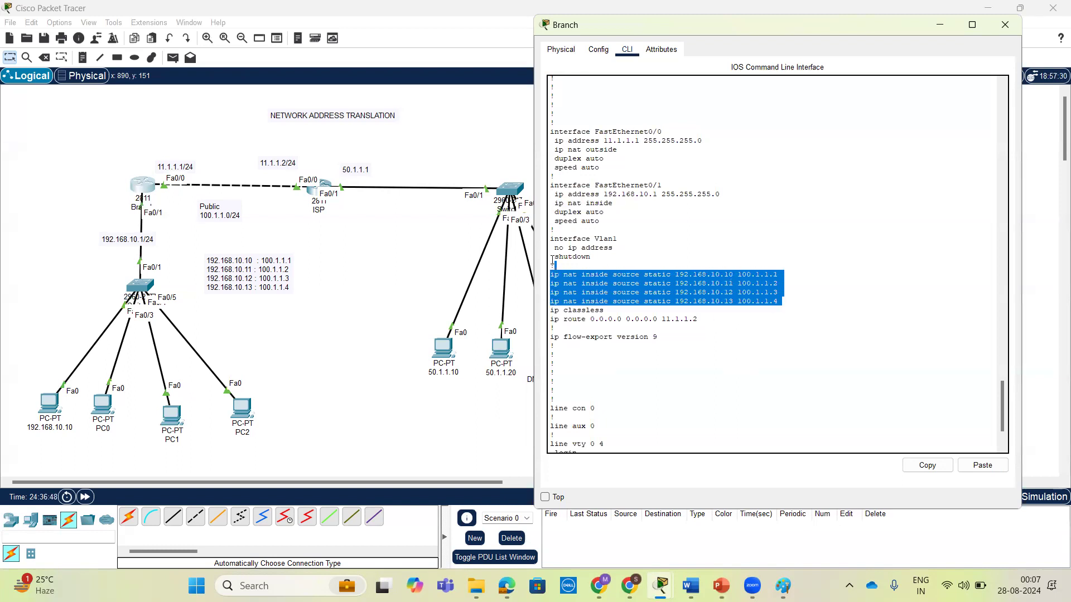
{"action": "scroll", "coordinate": [629, 151], "scroll_direction": "up", "scroll_amount": 4}
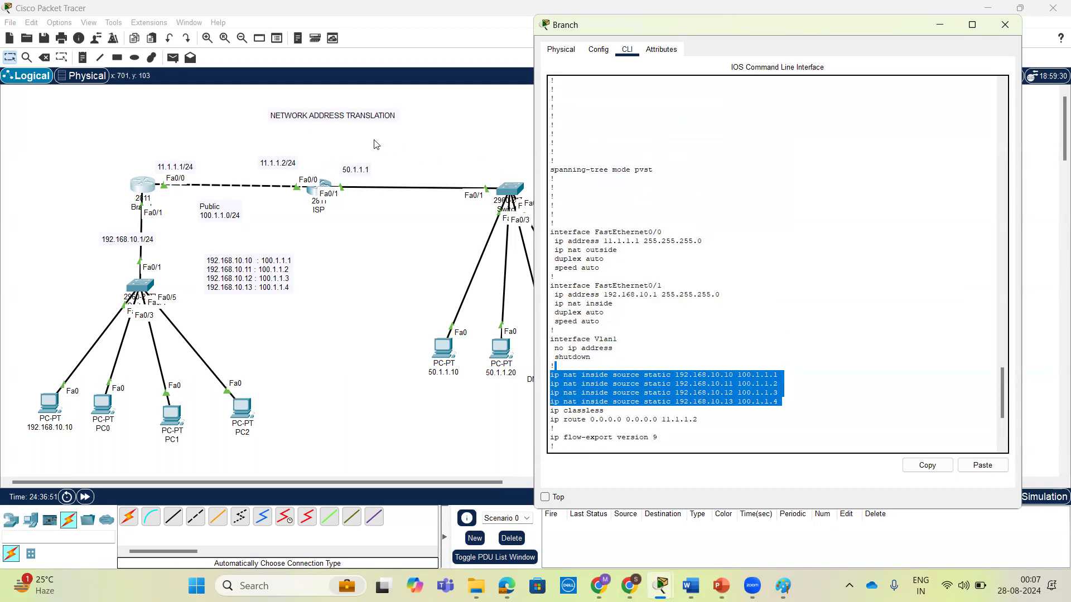
{"action": "left_click", "coordinate": [305, 117]}
{"action": "left_click", "coordinate": [512, 144]}
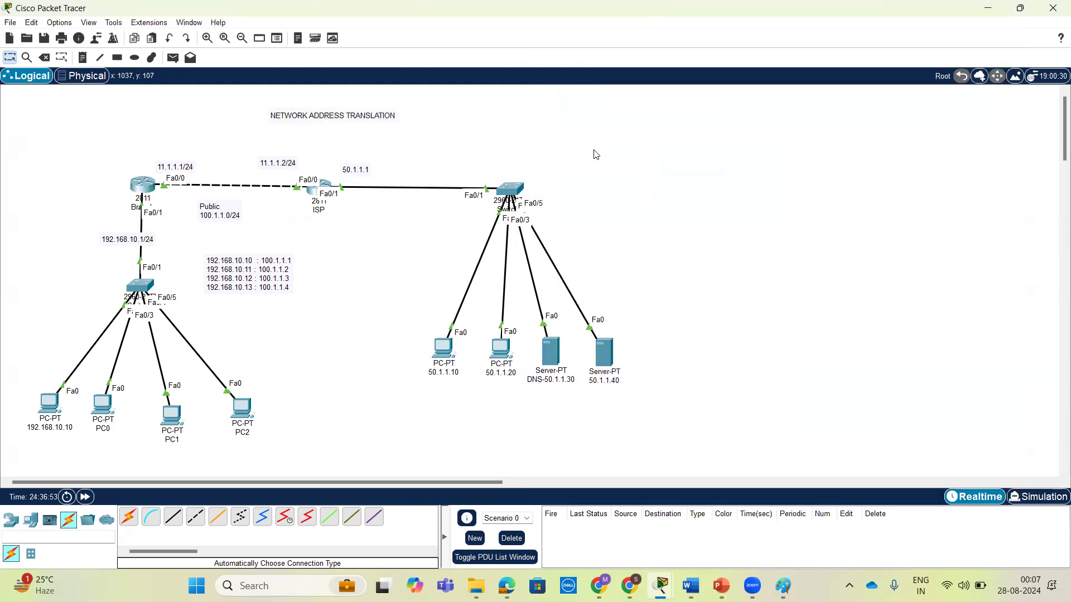
{"action": "left_click", "coordinate": [143, 185]}
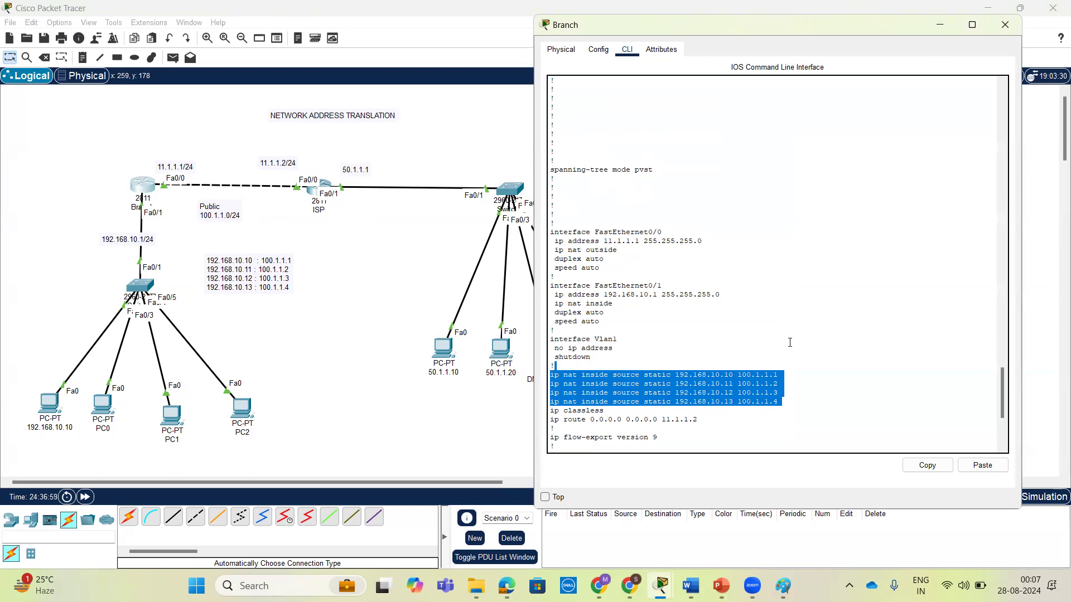
{"action": "left_click", "coordinate": [530, 66]}
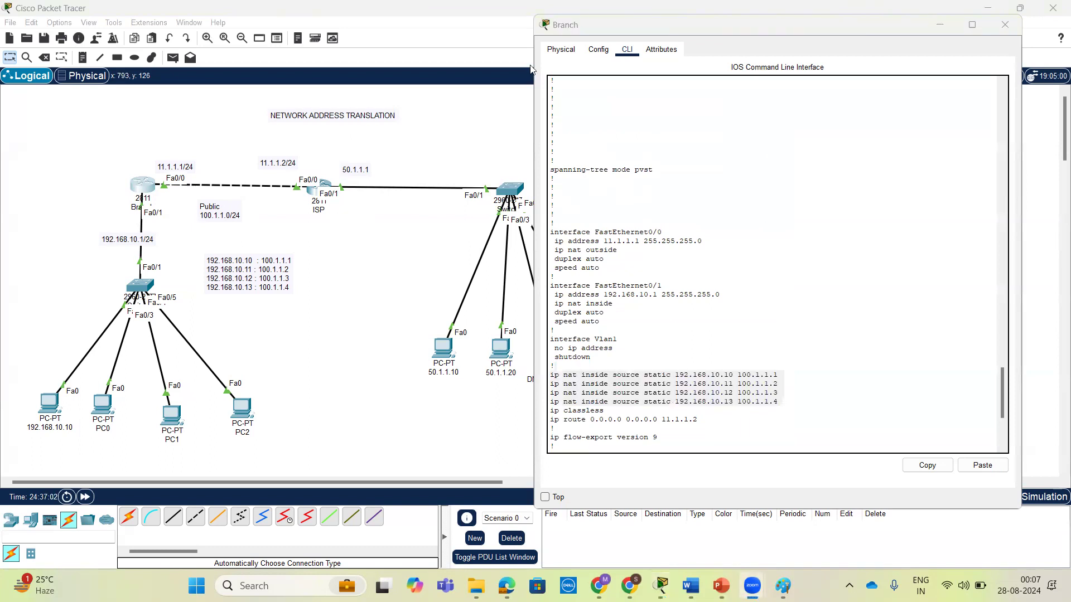
Enter global configuration mode on the Branch router and remove the static NAT mapping of 192.168.10.10 to 100.1.1.1.
{"action": "left_click", "coordinate": [859, 349]}
{"action": "key", "text": "Return"}
{"action": "key", "text": "Return"}
{"action": "key", "text": "Return"}
{"action": "key", "text": "Return"}
{"action": "key", "text": "Return"}
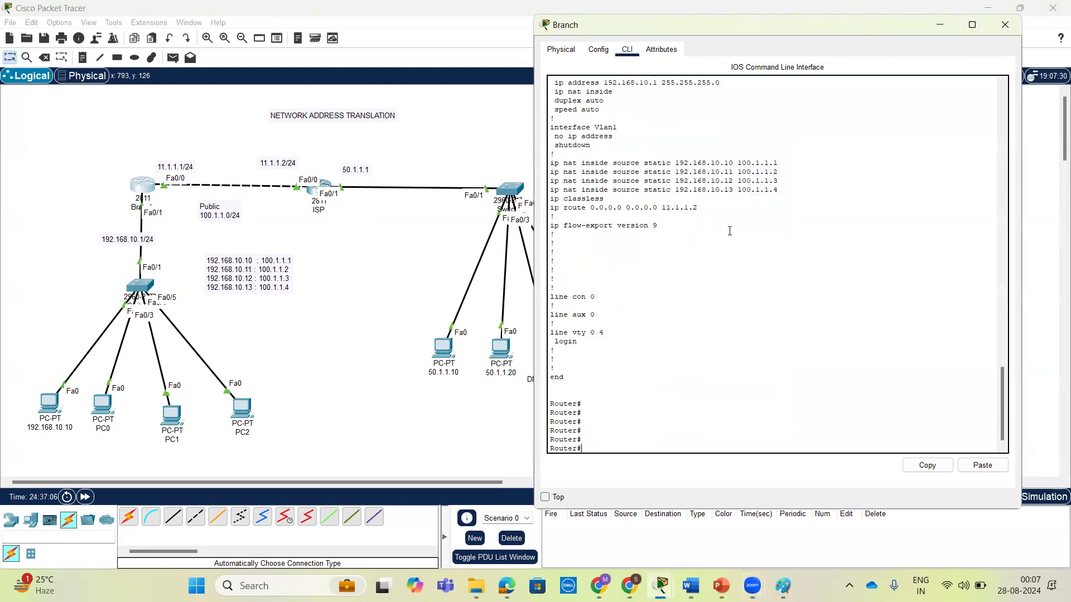
{"action": "type", "text": "conf t"}
{"action": "key", "text": "Return"}
{"action": "key", "text": "Return"}
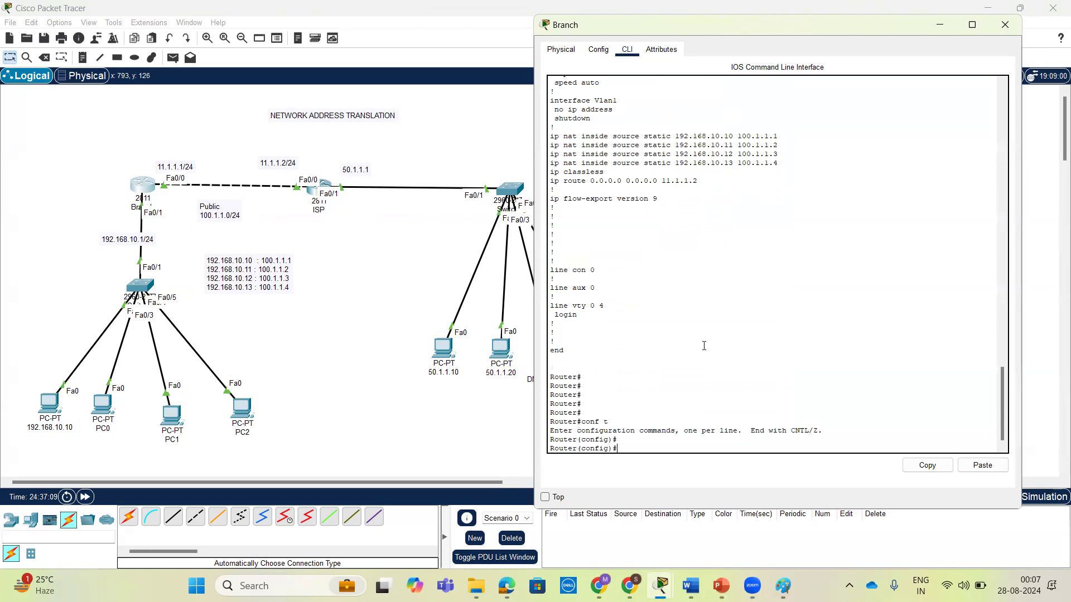
{"action": "triple_click", "coordinate": [729, 137]}
{"action": "key", "text": "ctrl+c"}
{"action": "type", "text": "no"}
{"action": "triple_click", "coordinate": [721, 136]}
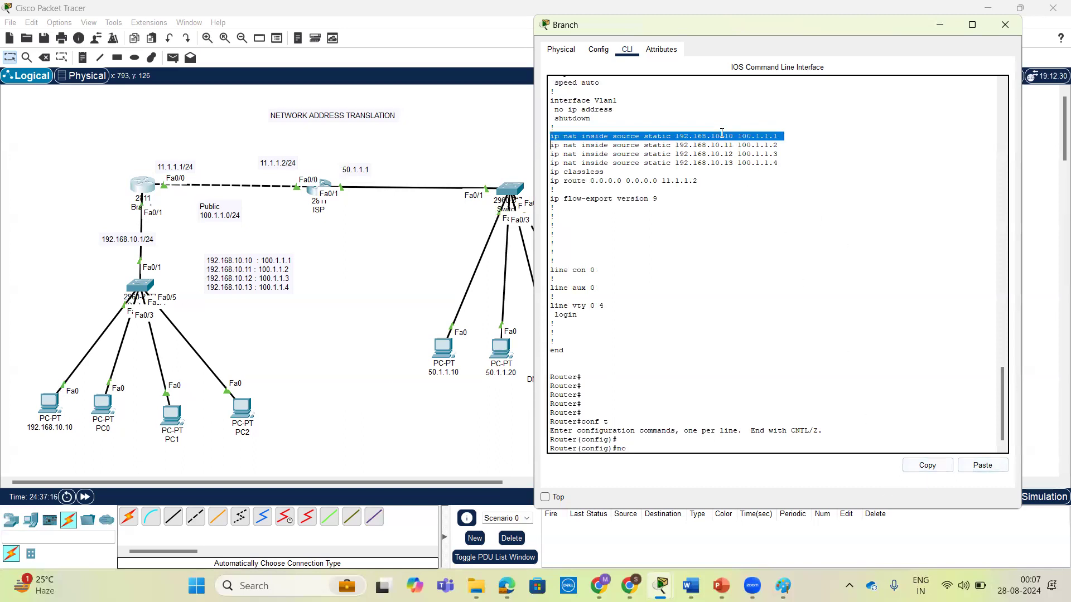
{"action": "left_click", "coordinate": [995, 467]}
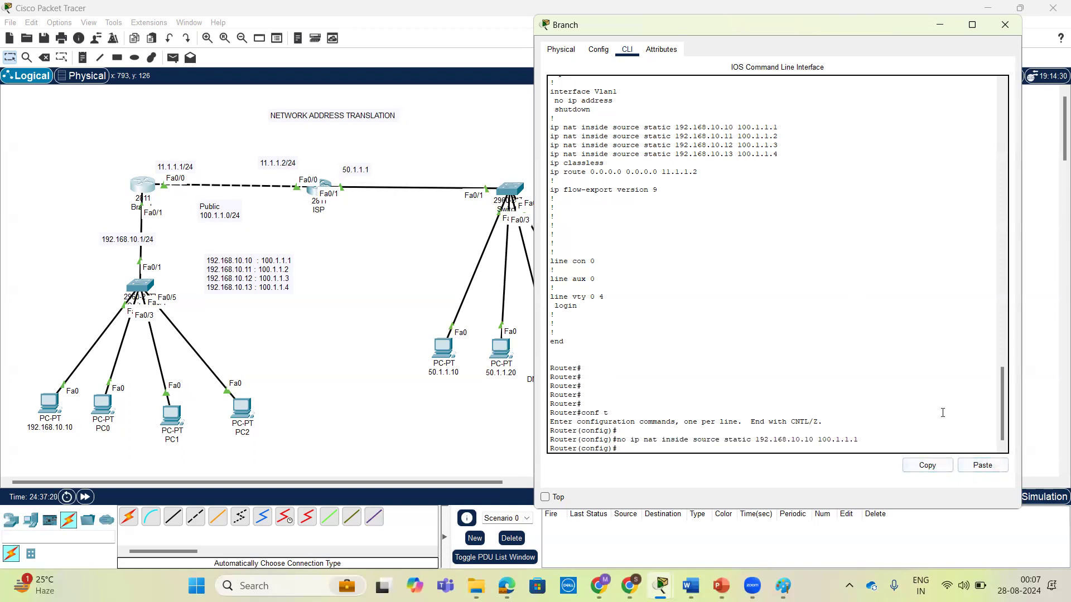
Remove the static NAT mappings of 192.168.10.11 to 100.1.1.2 and 192.168.10.12 to 100.1.1.3.
{"action": "type", "text": "no"}
{"action": "triple_click", "coordinate": [746, 134]}
{"action": "left_click", "coordinate": [927, 465]}
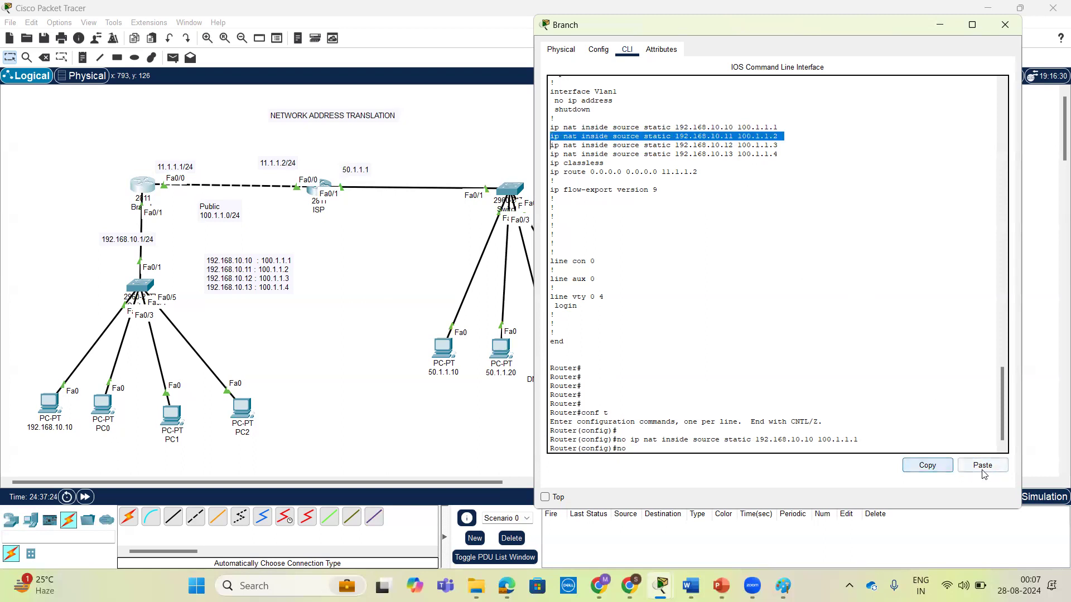
{"action": "left_click", "coordinate": [983, 466]}
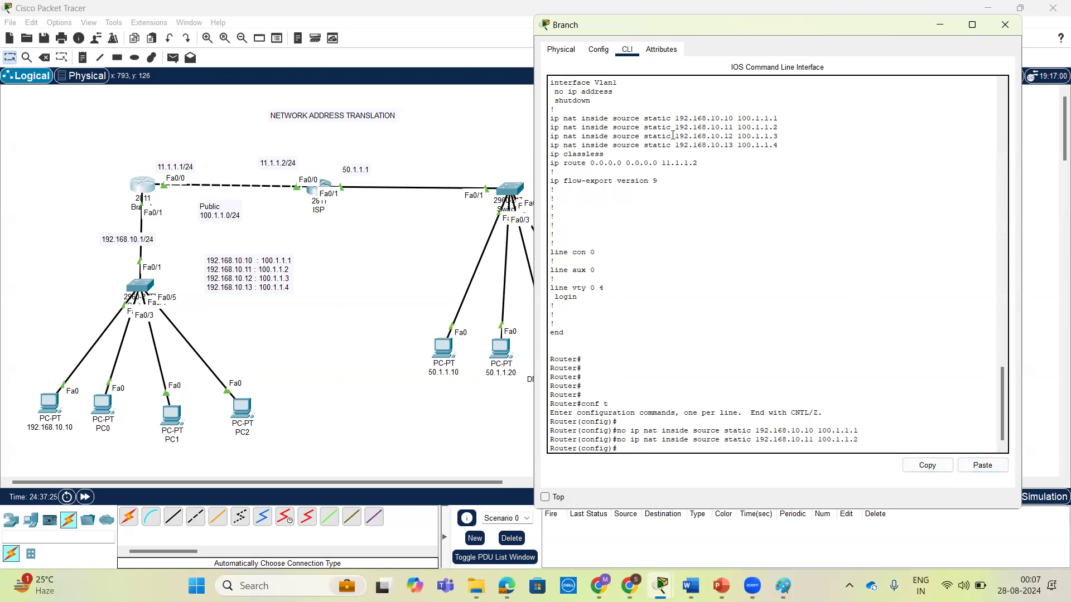
{"action": "type", "text": "n"}
{"action": "triple_click", "coordinate": [683, 134]}
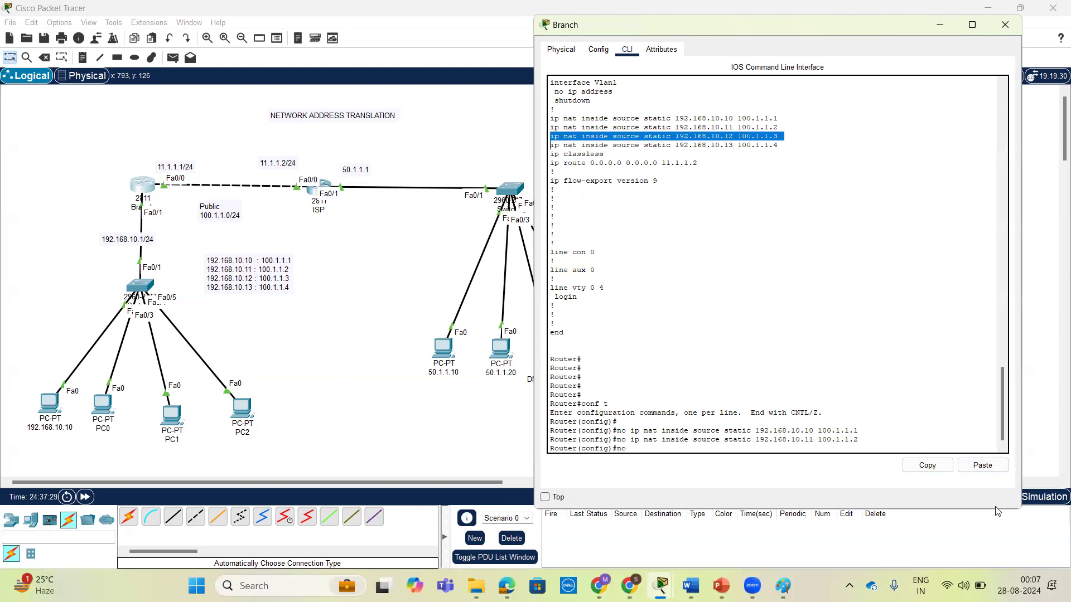
{"action": "left_click", "coordinate": [929, 466]}
{"action": "left_click", "coordinate": [976, 468]}
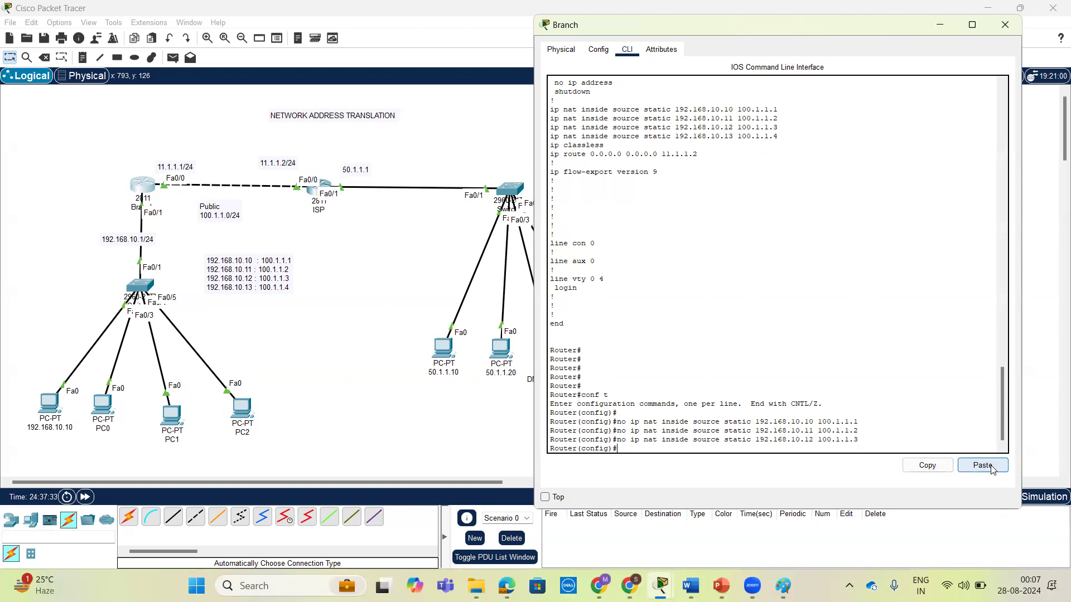
Remove the remaining static NAT mapping of 192.168.10.13 to 100.1.1.4.
{"action": "type", "text": "no"}
{"action": "triple_click", "coordinate": [694, 136]}
{"action": "left_click", "coordinate": [928, 466]}
{"action": "left_click", "coordinate": [986, 469]}
{"action": "left_click", "coordinate": [986, 468]}
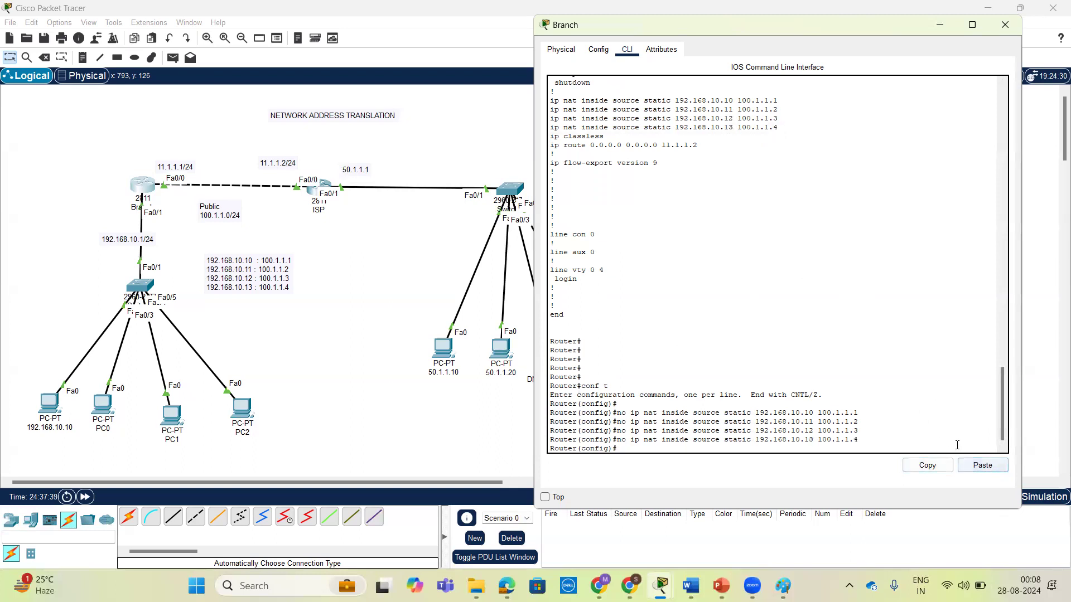
{"action": "key", "text": "Return"}
{"action": "key", "text": "Return"}
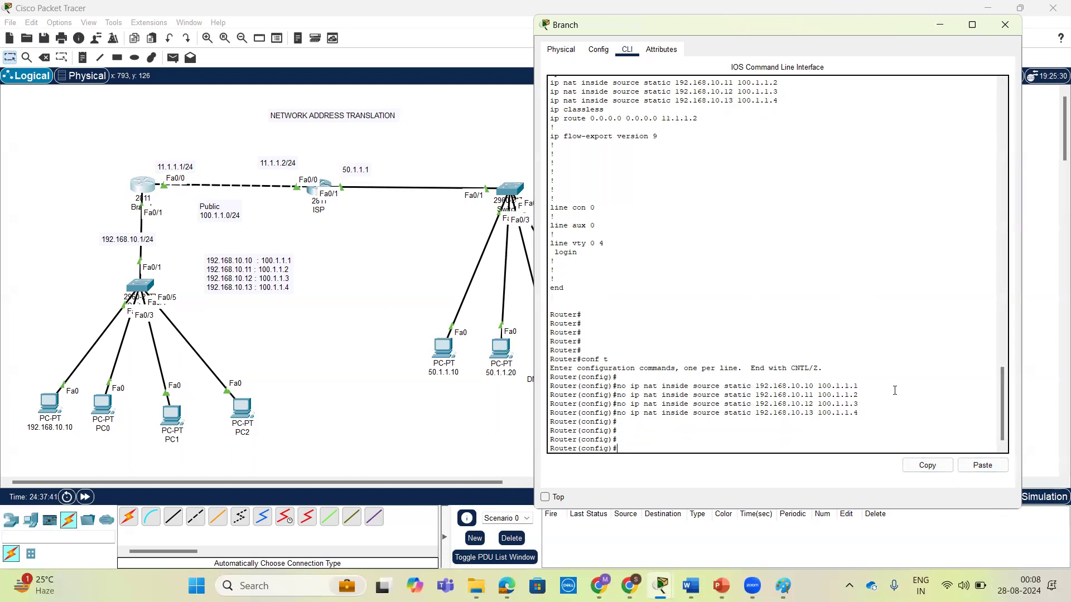
Run do sh run from global configuration mode on the Branch router to show the updated running configuration.
{"action": "scroll", "coordinate": [709, 229], "scroll_direction": "up", "scroll_amount": 4}
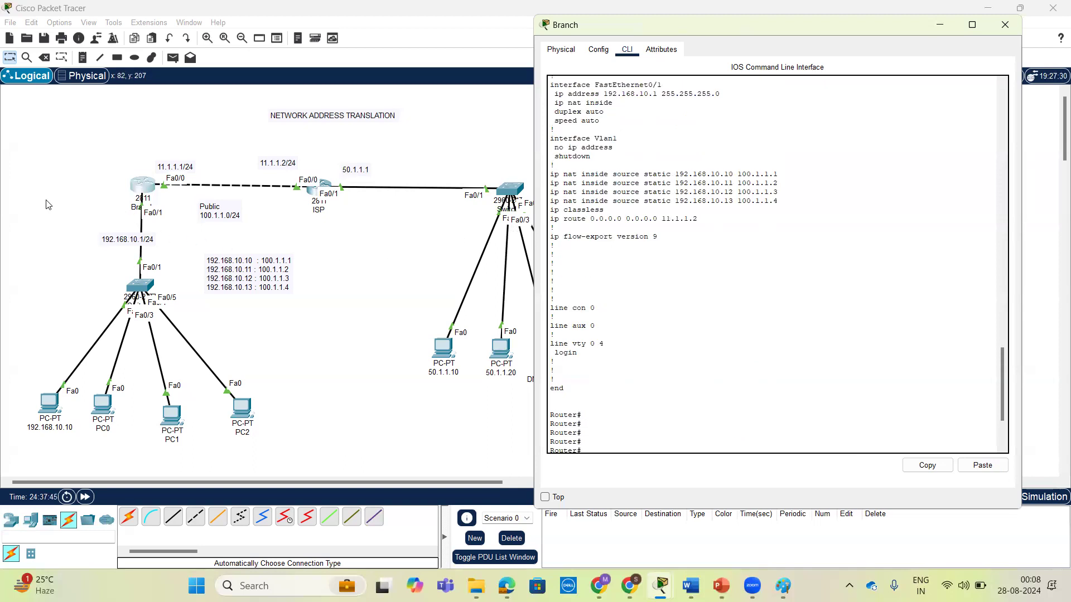
{"action": "mouse_move", "coordinate": [190, 233]}
{"action": "left_mouse_down"}
{"action": "mouse_move", "coordinate": [154, 187]}
{"action": "mouse_move", "coordinate": [76, 230]}
{"action": "mouse_move", "coordinate": [38, 333]}
{"action": "mouse_move", "coordinate": [35, 435]}
{"action": "mouse_move", "coordinate": [117, 473]}
{"action": "mouse_move", "coordinate": [240, 438]}
{"action": "mouse_move", "coordinate": [251, 364]}
{"action": "mouse_move", "coordinate": [189, 223]}
{"action": "mouse_move", "coordinate": [70, 248]}
{"action": "mouse_move", "coordinate": [160, 244]}
{"action": "mouse_move", "coordinate": [150, 227]}
{"action": "left_mouse_up"}
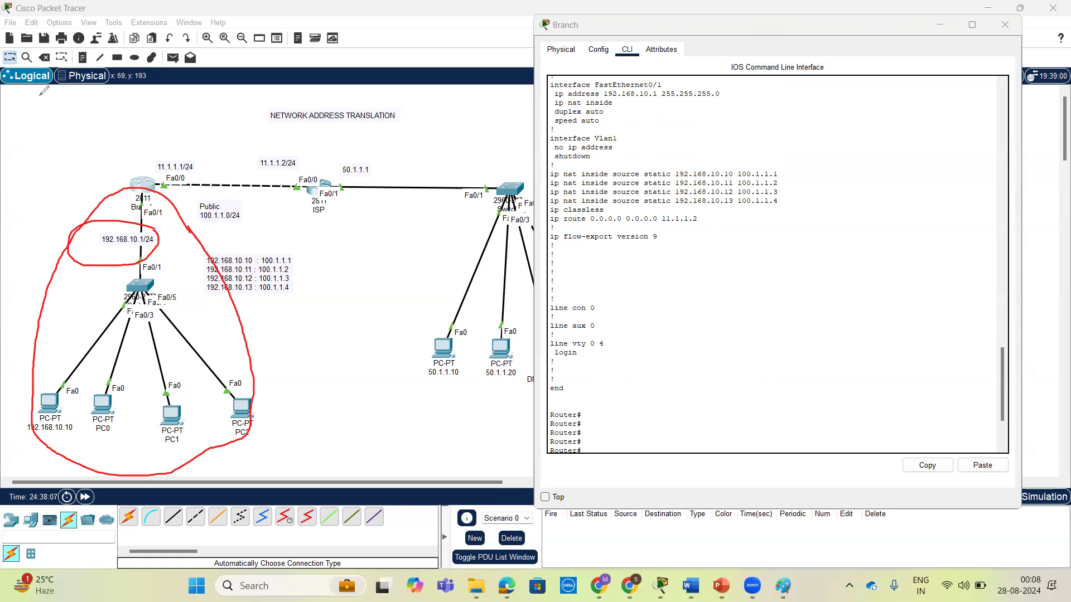
{"action": "left_click", "coordinate": [663, 376]}
{"action": "key", "text": "ctrl+v"}
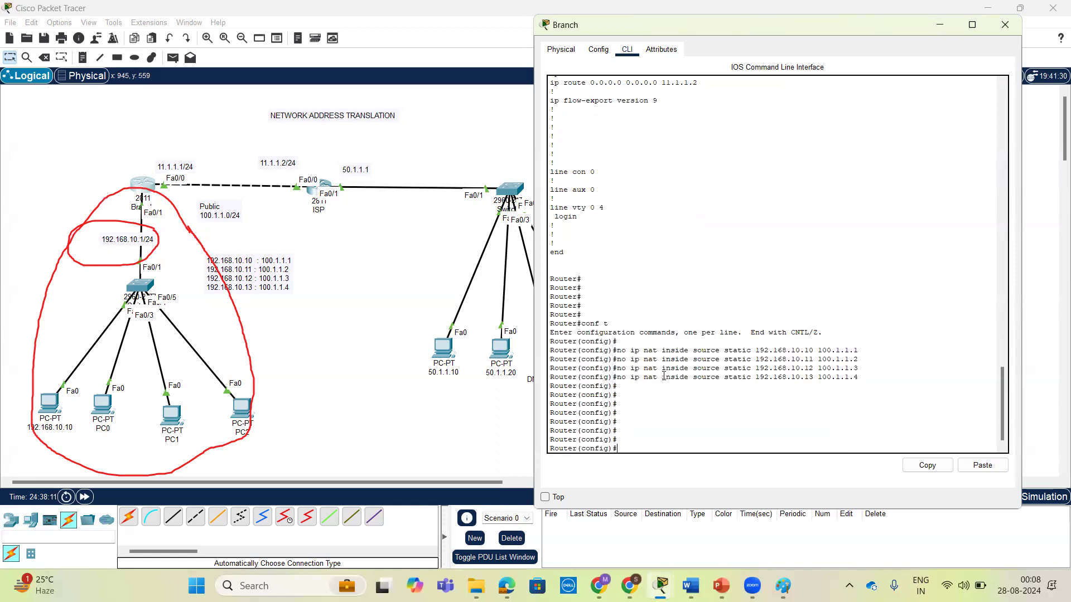
{"action": "type", "text": "do sh run"}
{"action": "key", "text": "Return"}
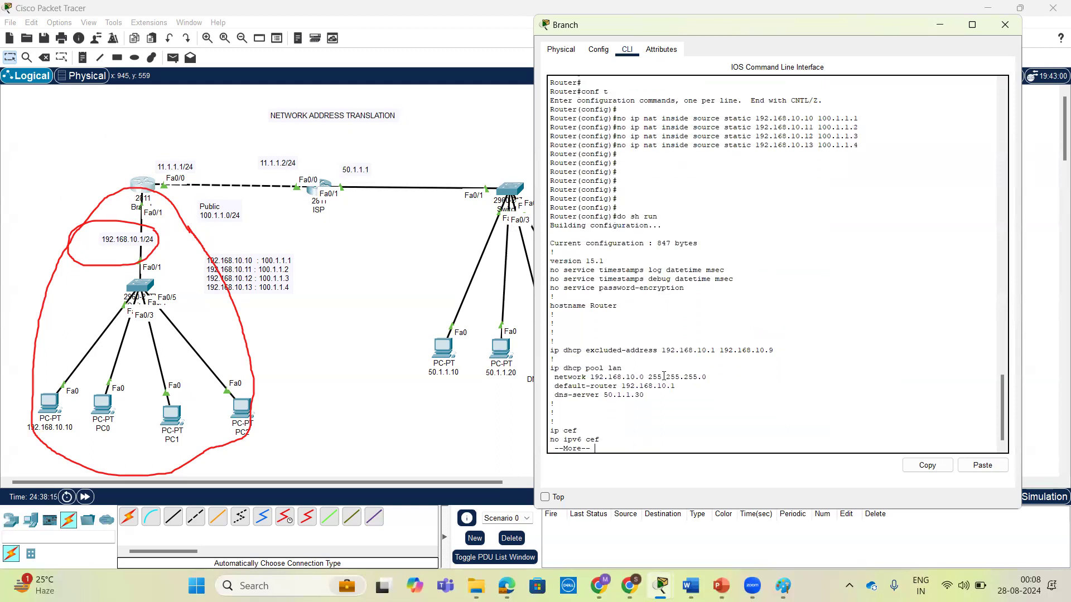
Check the FastEthernet0/0 and FastEthernet0/1 settings and the area of the removed static mappings in the running configuration.
{"action": "scroll", "coordinate": [664, 376], "scroll_direction": "up", "scroll_amount": 10}
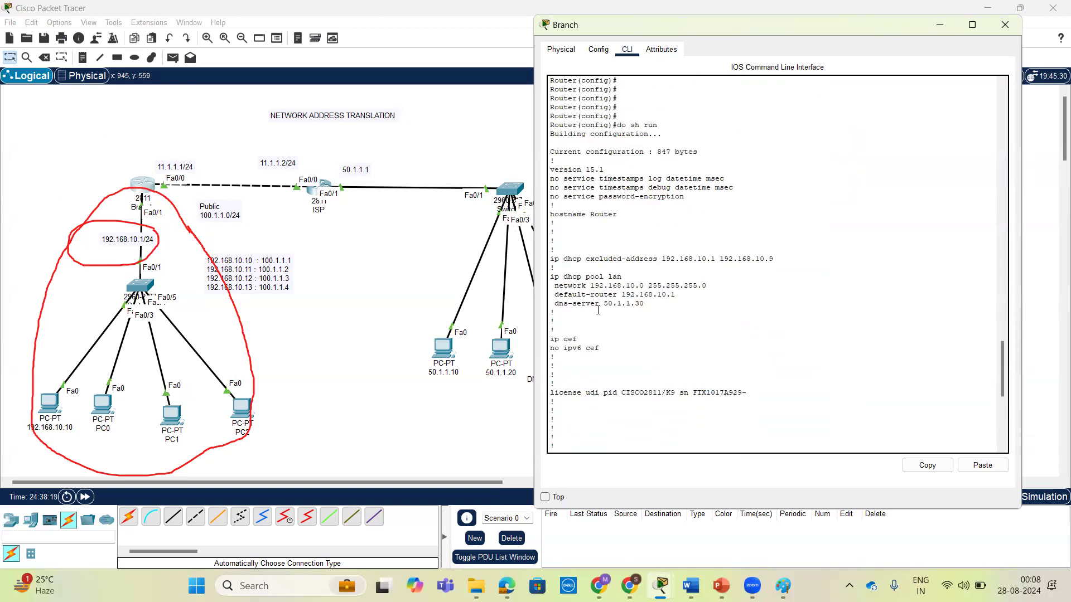
{"action": "scroll", "coordinate": [632, 327], "scroll_direction": "down", "scroll_amount": 15}
{"action": "scroll", "coordinate": [641, 234], "scroll_direction": "up", "scroll_amount": 4}
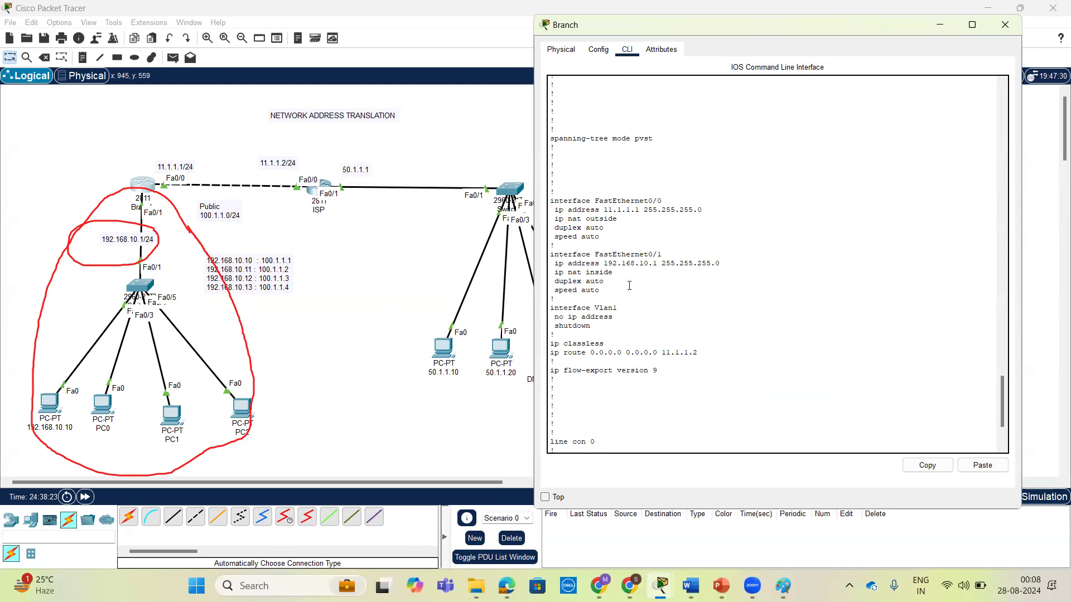
{"action": "left_click_drag", "start_coordinate": [621, 291], "coordinate": [550, 199]}
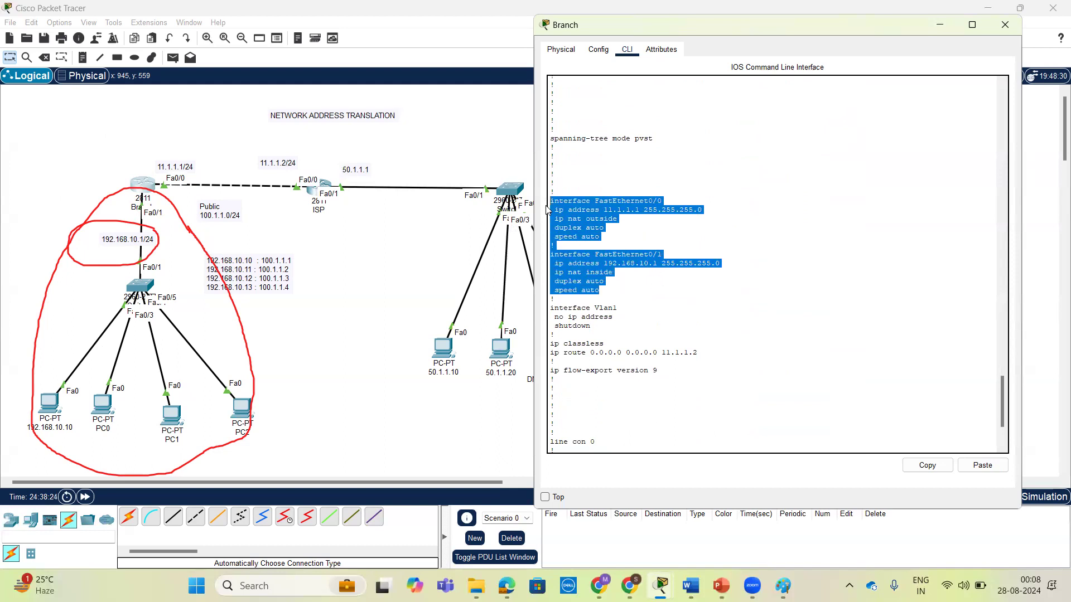
{"action": "left_click_drag", "start_coordinate": [632, 300], "coordinate": [551, 199]}
{"action": "left_click", "coordinate": [617, 283]}
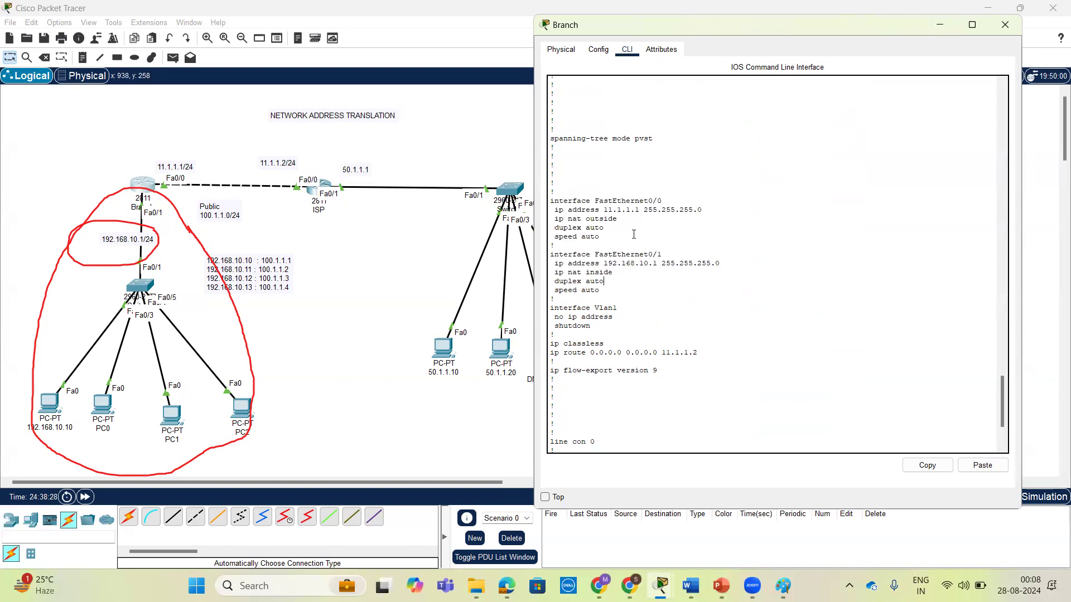
{"action": "scroll", "coordinate": [653, 301], "scroll_direction": "down", "scroll_amount": 4}
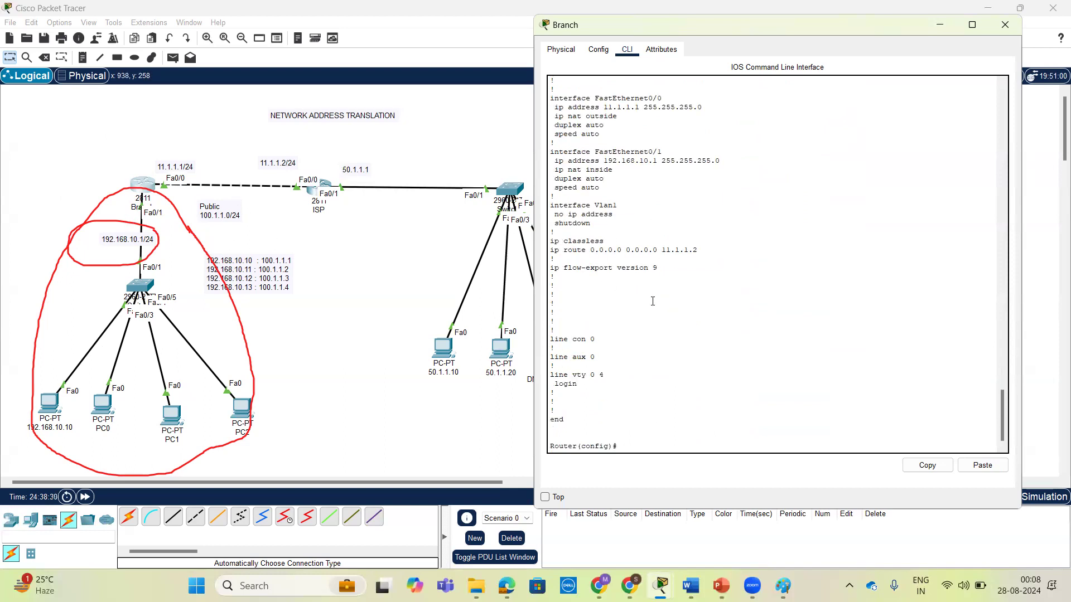
Begin a permit entry for access list 50, listing the available options for the action and source.
{"action": "key", "text": "Return"}
{"action": "key", "text": "Return"}
{"action": "key", "text": "Return"}
{"action": "key", "text": "Return"}
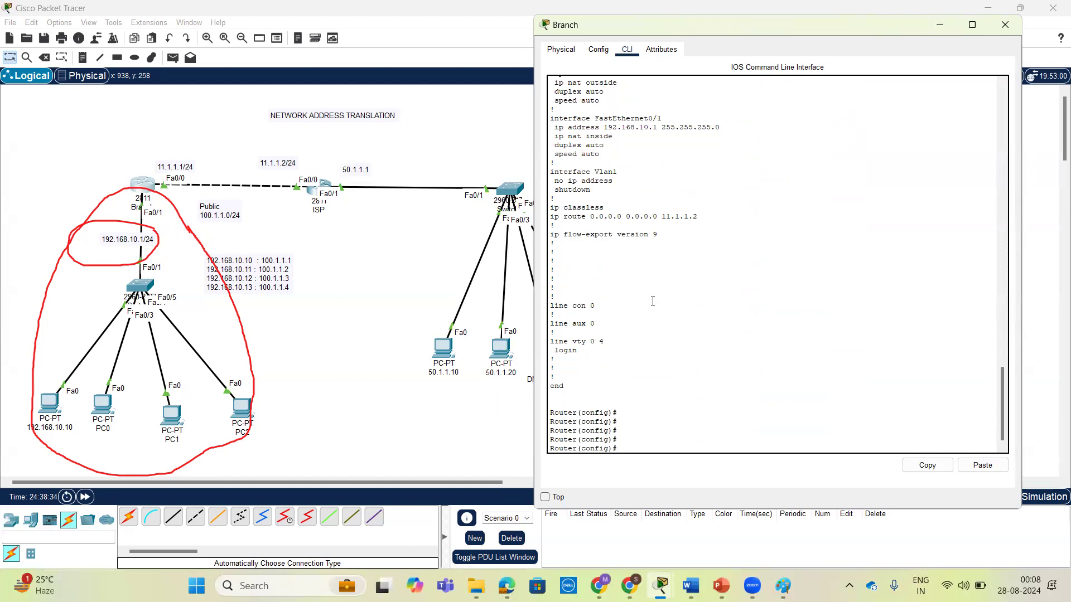
{"action": "type", "text": "ac"}
{"action": "key", "text": "Tab"}
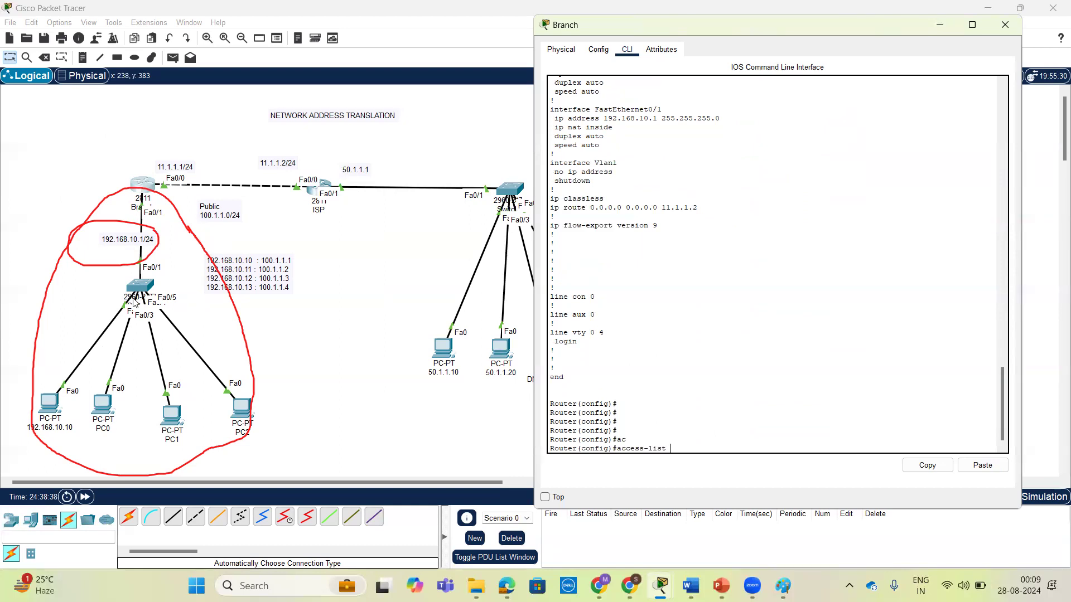
{"action": "type", "text": "50 ?pe"}
{"action": "key", "text": "Tab"}
{"action": "type", "text": "?"}
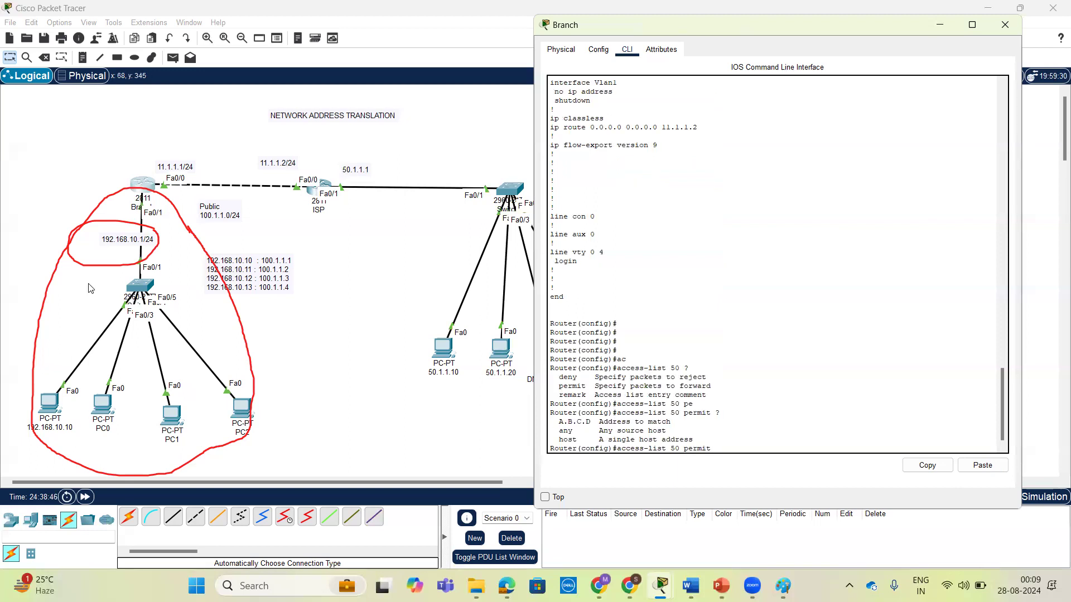
{"action": "type", "text": "192.1"}
{"action": "key", "text": "BackSpace"}
{"action": "key", "text": "BackSpace"}
{"action": "key", "text": "BackSpace"}
{"action": "key", "text": "BackSpace"}
{"action": "type", "text": "?"}
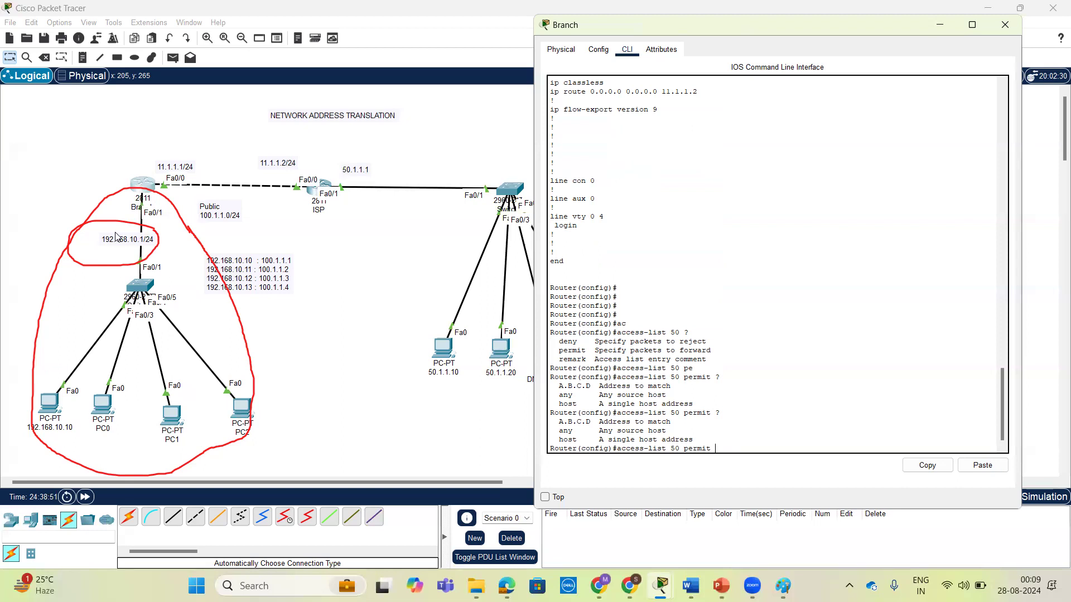
{"action": "type", "text": "192.168."}
{"action": "type", "text": "10"}
{"action": "type", "text": ".0"}
{"action": "type", "text": " ?"}
{"action": "type", "text": "0.0"}
{"action": "type", "text": ".0.255 "}
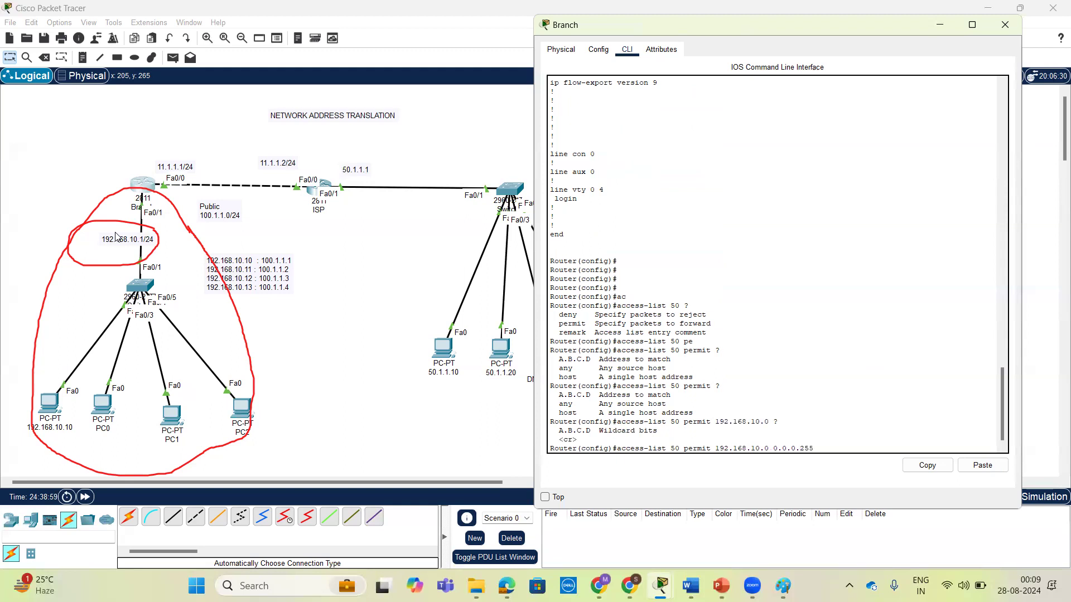
{"action": "type", "text": "?"}
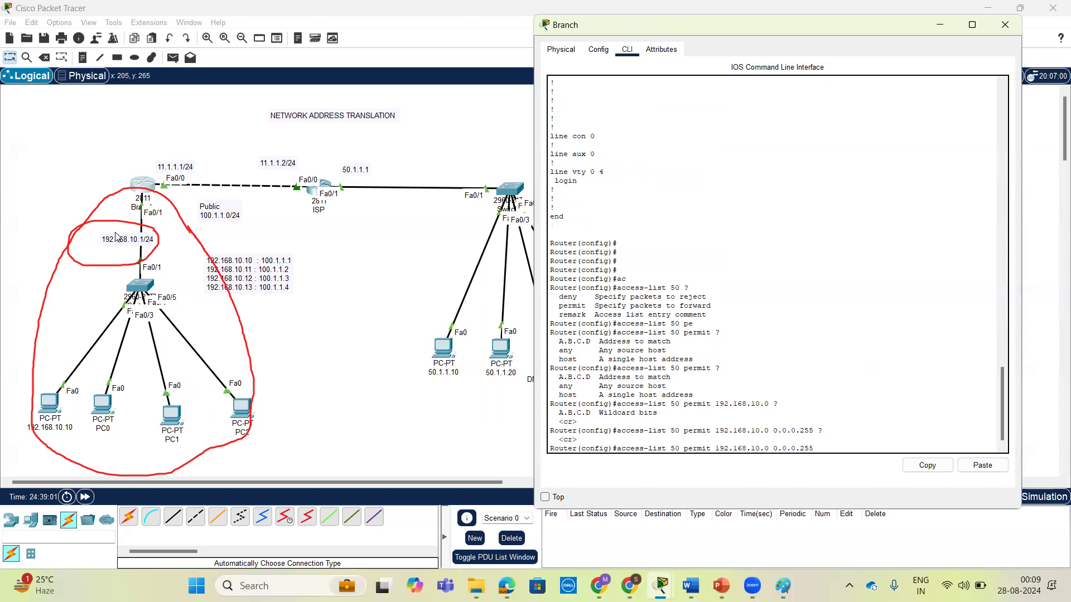
Complete and submit the access list 50 permit entry with network 192.168.10.0 and wildcard mask 0.0.0.255.
{"action": "key", "text": "Return"}
{"action": "key", "text": "Return"}
{"action": "key", "text": "Return"}
{"action": "key", "text": "Return"}
{"action": "key", "text": "Return"}
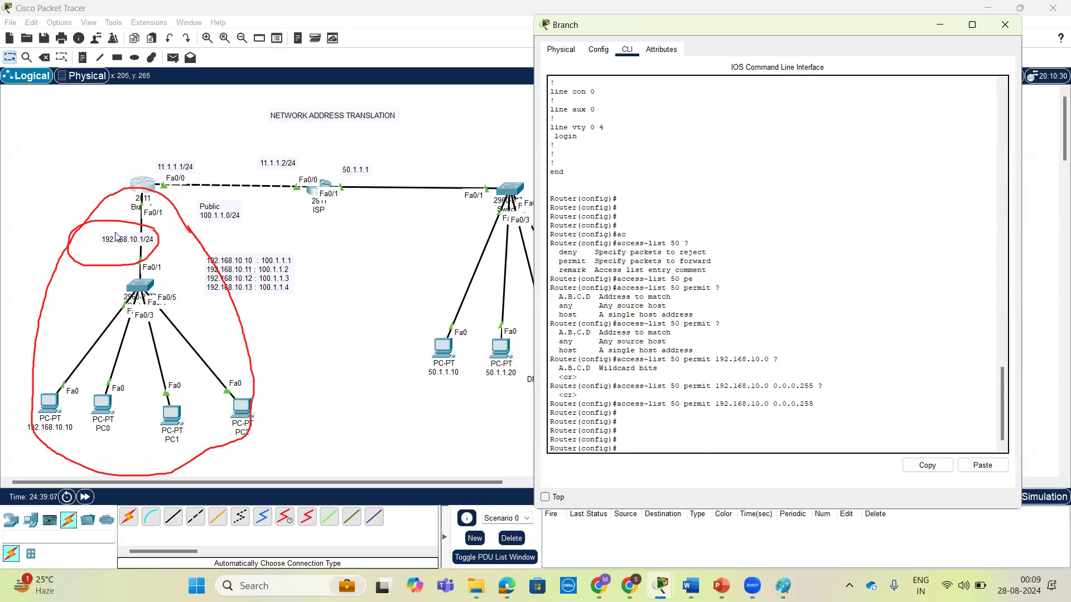
List the available options for ip nat, ip nat inside and ip nat inside source in global configuration mode.
{"action": "type", "text": "ip nat"}
{"action": "key", "text": "Tab"}
{"action": "type", "text": "?"}
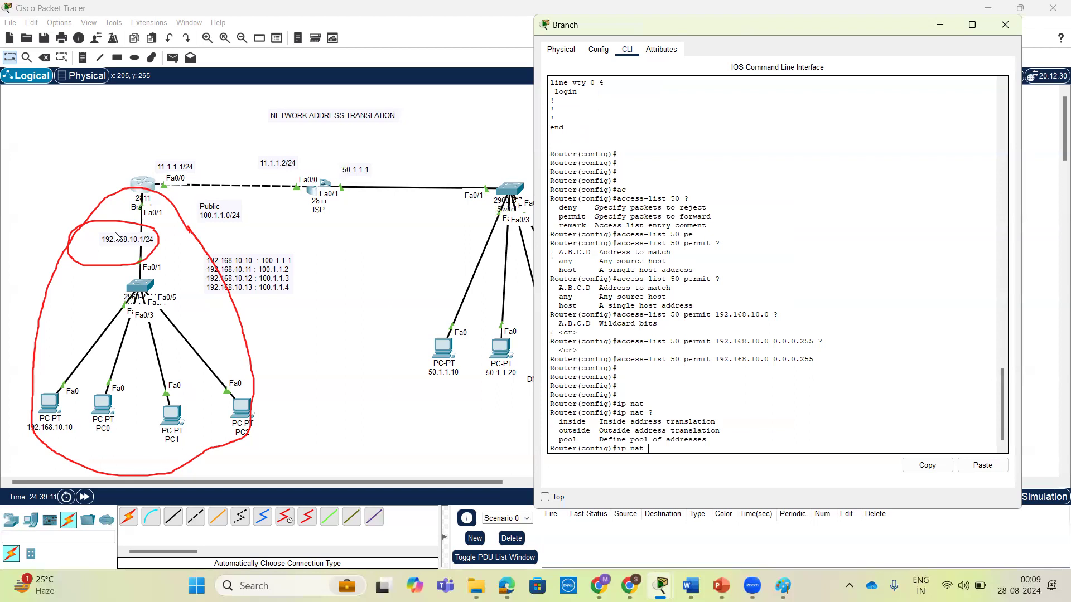
{"action": "type", "text": " in"}
{"action": "key", "text": "Tab"}
{"action": "type", "text": "?"}
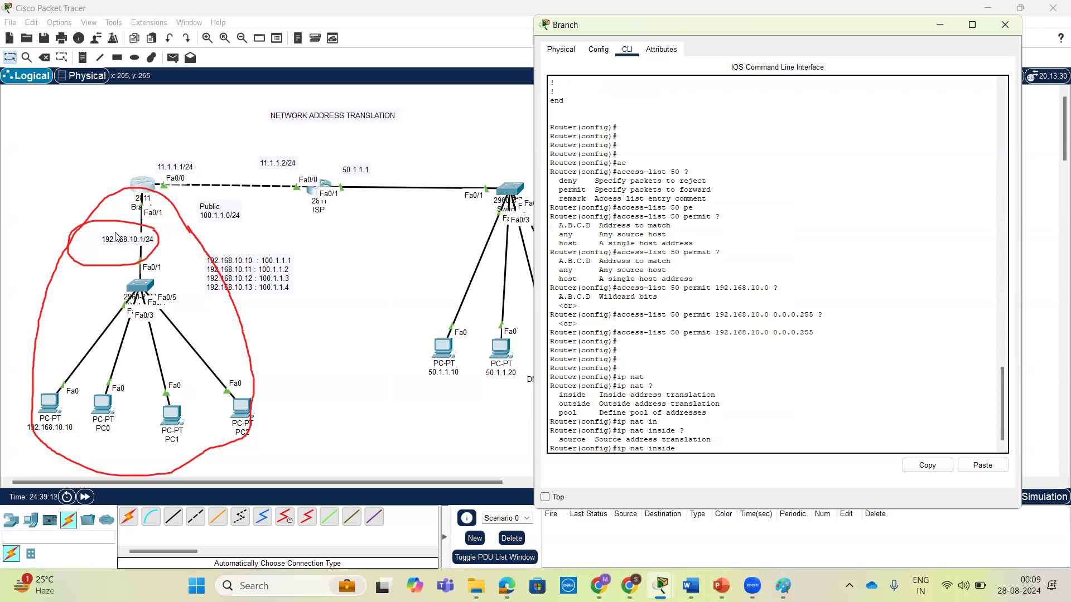
{"action": "type", "text": "so"}
{"action": "key", "text": "Tab"}
{"action": "type", "text": "?"}
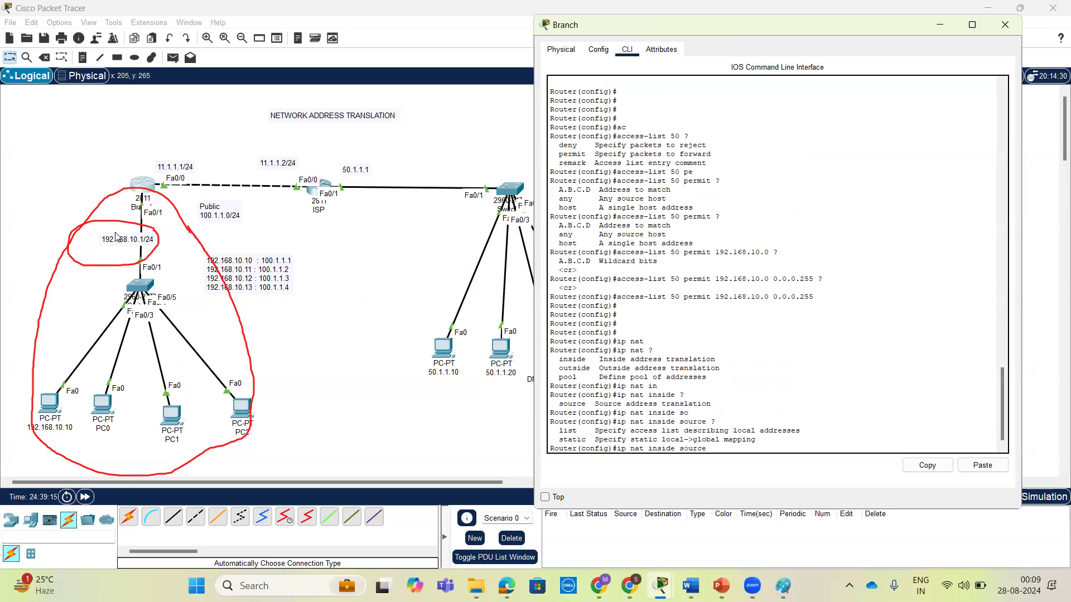
{"action": "key", "text": "BackSpace"}
{"action": "key", "text": "BackSpace"}
{"action": "key", "text": "BackSpace"}
{"action": "key", "text": "BackSpace"}
{"action": "key", "text": "BackSpace"}
{"action": "key", "text": "BackSpace"}
{"action": "key", "text": "BackSpace"}
{"action": "key", "text": "BackSpace"}
{"action": "key", "text": "BackSpace"}
{"action": "key", "text": "BackSpace"}
{"action": "key", "text": "BackSpace"}
{"action": "key", "text": "BackSpace"}
{"action": "key", "text": "BackSpace"}
{"action": "key", "text": "BackSpace"}
{"action": "key", "text": "BackSpace"}
{"action": "key", "text": "BackSpace"}
Begin a NAT pool definition with the pool name dynamic, listing the options that follow each keyword.
{"action": "type", "text": "t"}
{"action": "key", "text": "Tab"}
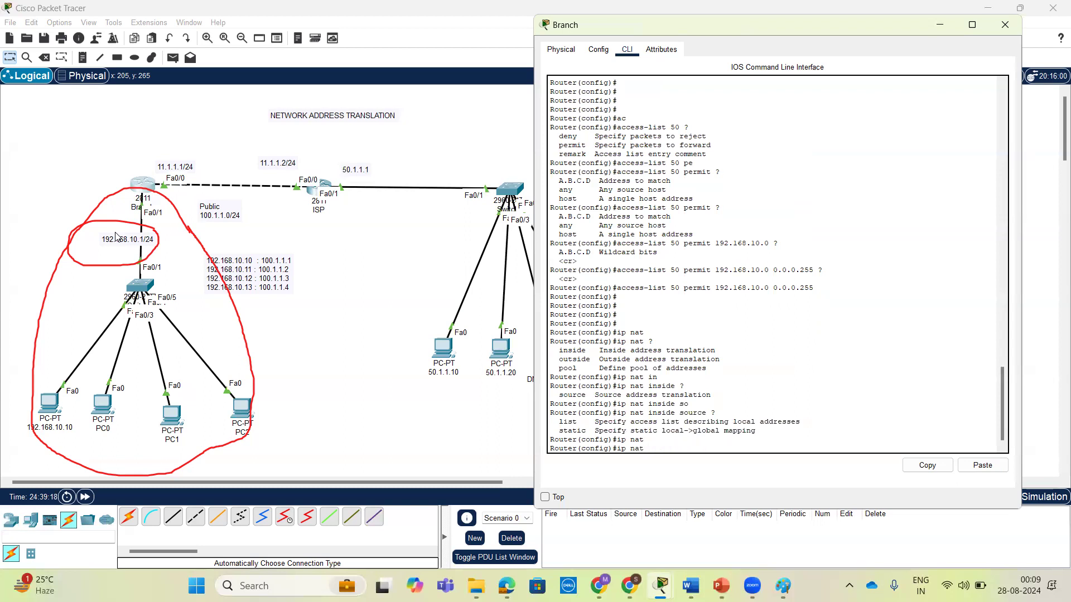
{"action": "type", "text": "?"}
{"action": "type", "text": "p"}
{"action": "key", "text": "Tab"}
{"action": "type", "text": "?"}
{"action": "type", "text": "dynami"}
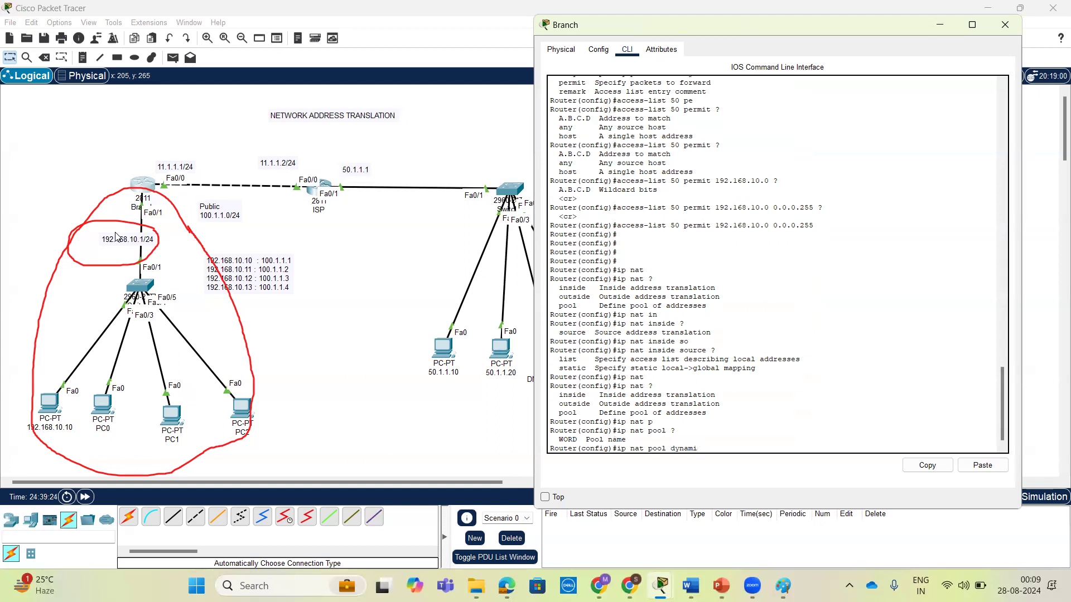
{"action": "type", "text": "c ?"}
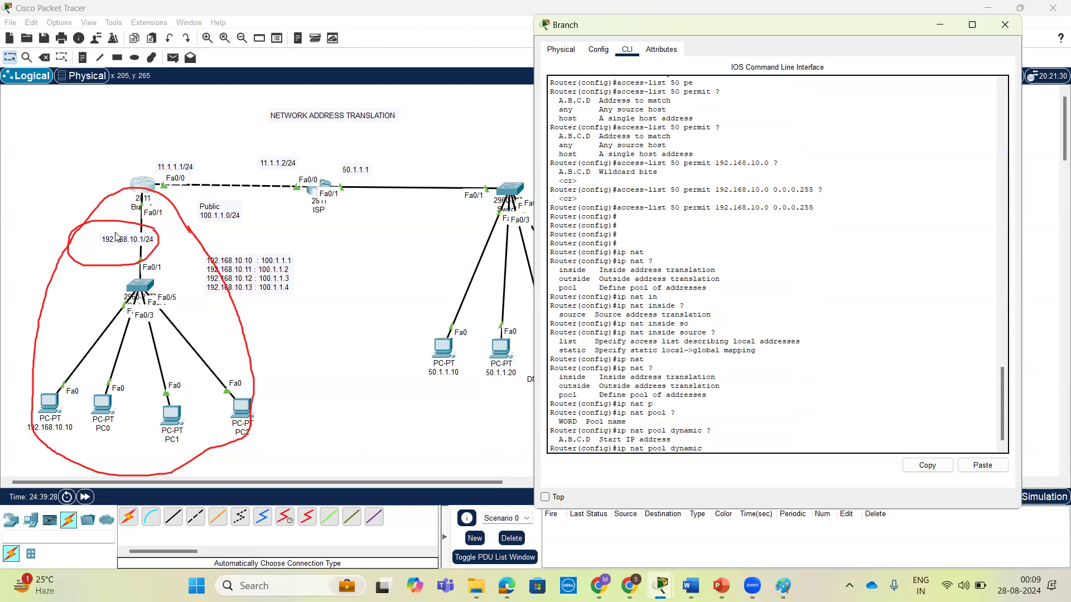
Re-enter the pool name dynamic and list the options for the pool's first address again.
{"action": "key", "text": "BackSpace"}
{"action": "key", "text": "BackSpace"}
{"action": "key", "text": "BackSpace"}
{"action": "key", "text": "BackSpace"}
{"action": "key", "text": "BackSpace"}
{"action": "key", "text": "Up"}
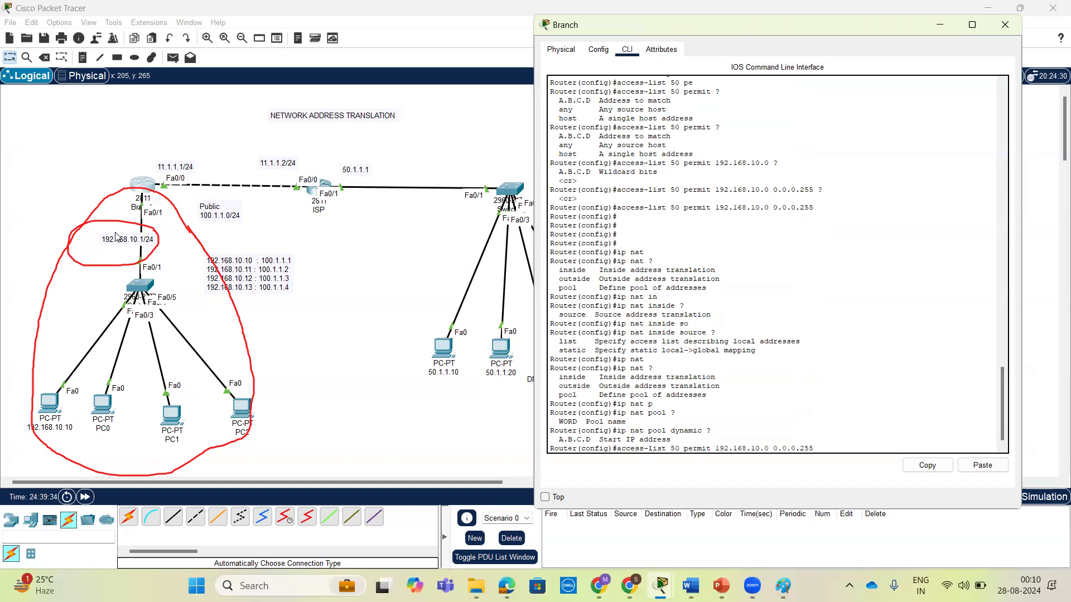
{"action": "key", "text": "Down"}
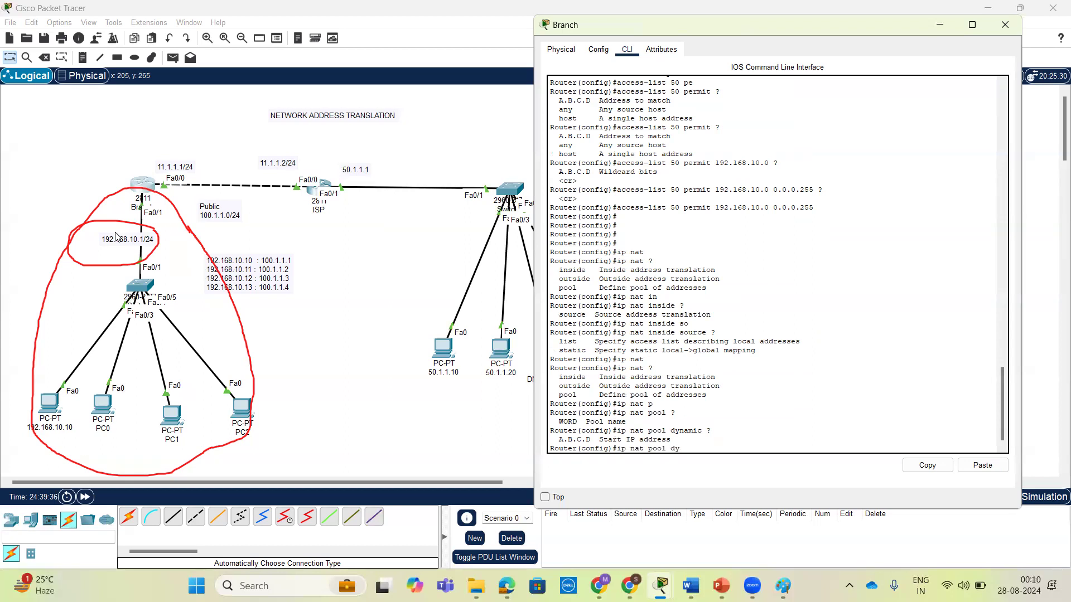
{"action": "type", "text": "namic "}
{"action": "type", "text": "?"}
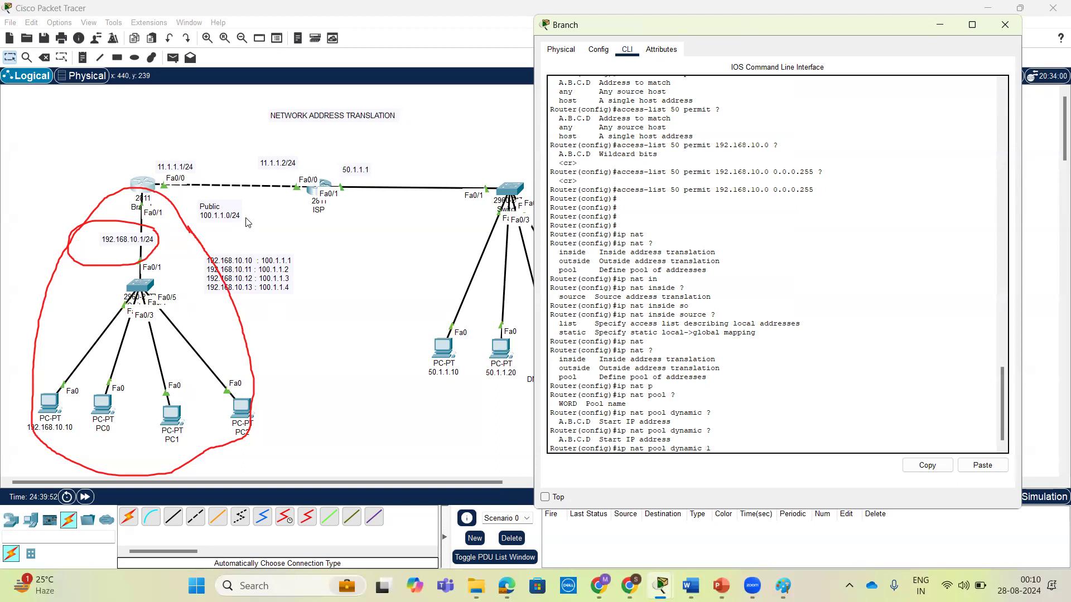
{"action": "key", "text": "BackSpace"}
{"action": "type", "text": "?"}
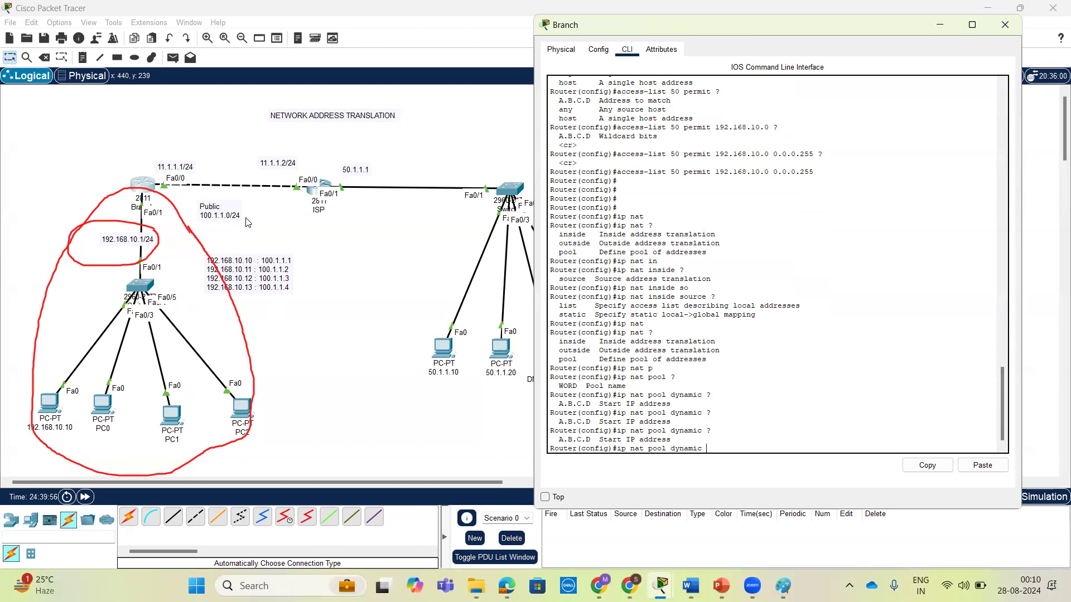
{"action": "type", "text": "100.1.1.1 "}
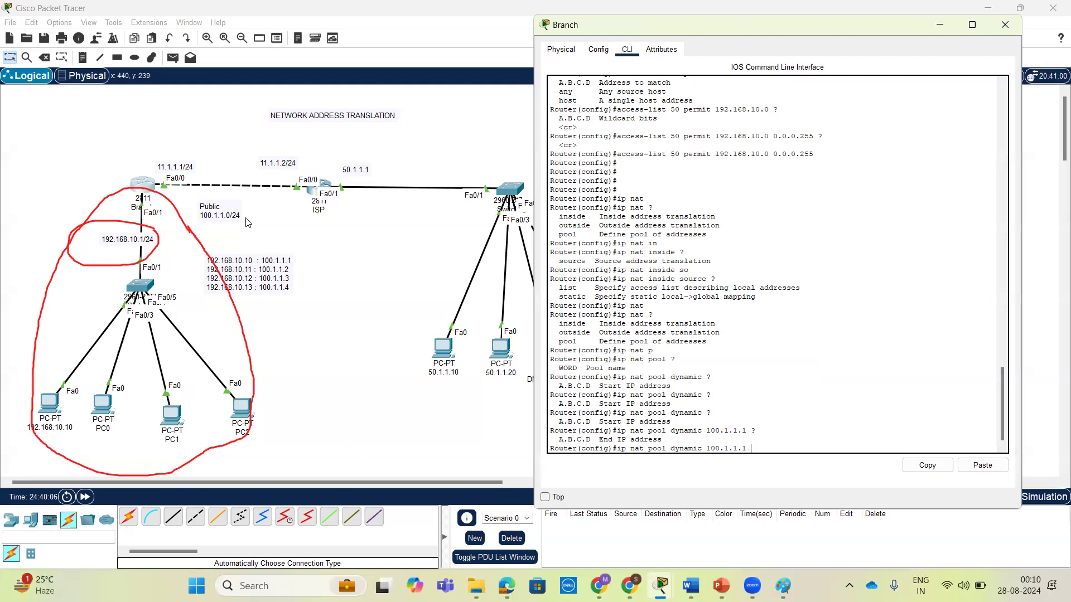
{"action": "type", "text": "?100."}
{"action": "type", "text": "10."}
Give the NAT pool the address range 100.1.1.1 to 100.1.1.253 and list the remaining options.
{"action": "type", "text": "253"}
{"action": "type", "text": " ?"}
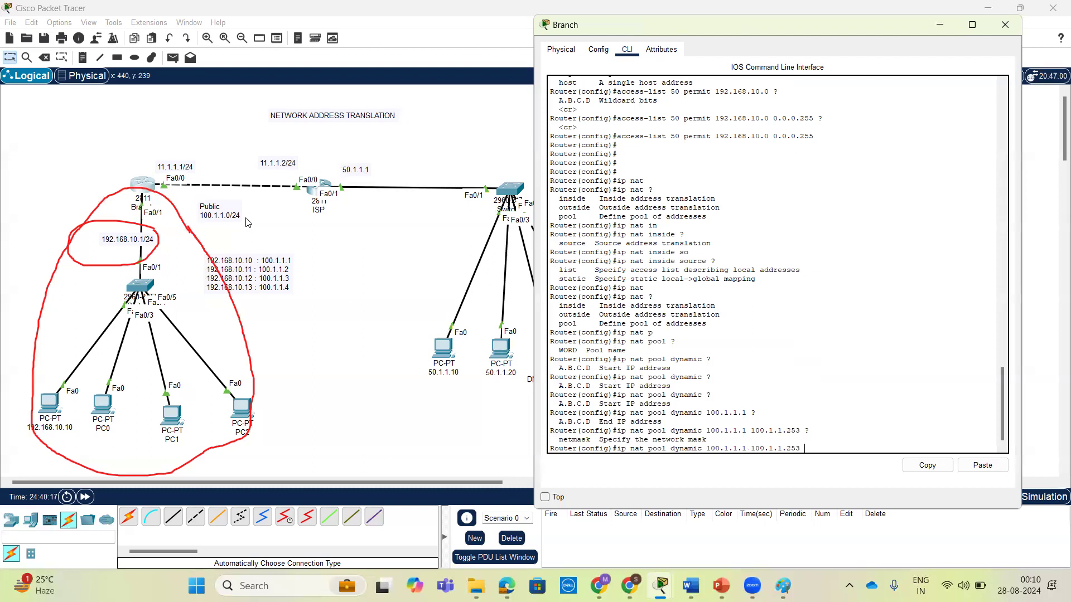
{"action": "type", "text": "ne"}
Finish and submit the NAT pool definition with netmask 255.255.255.0.
{"action": "key", "text": "Tab"}
{"action": "type", "text": "?"}
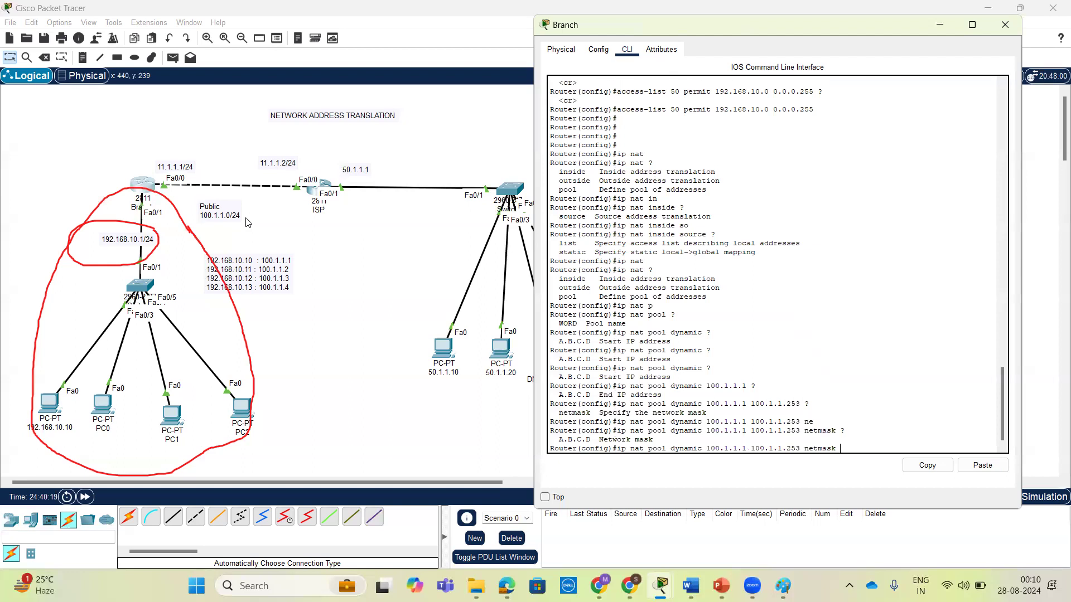
{"action": "type", "text": "255.255.255.0"}
{"action": "key", "text": "Return"}
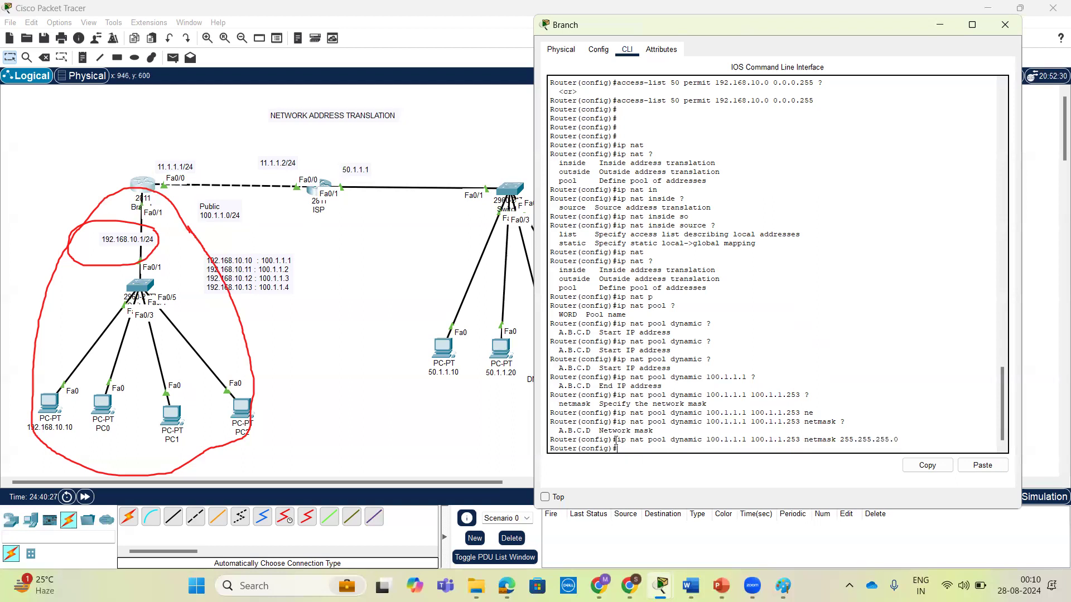
{"action": "left_click_drag", "start_coordinate": [617, 439], "coordinate": [926, 438]}
{"action": "left_click", "coordinate": [897, 437]}
{"action": "double_click", "coordinate": [689, 441]}
{"action": "key", "text": "Return"}
{"action": "key", "text": "Return"}
{"action": "key", "text": "Return"}
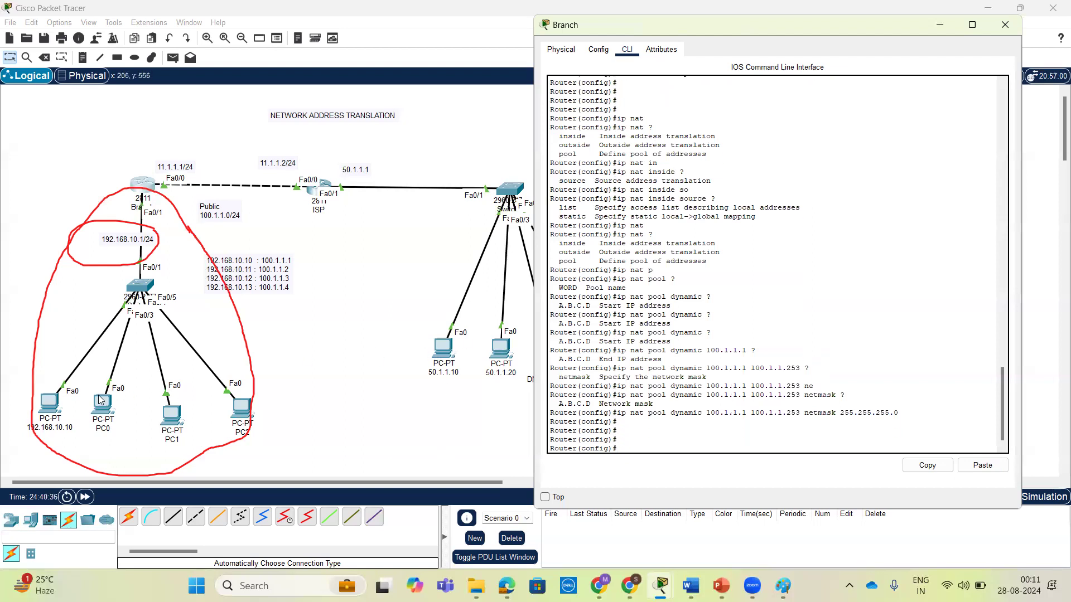
Repeat the ping to 50.1.1.10 from the command prompt of PC 192.168.10.10, before the access list is tied to the pool.
{"action": "left_click", "coordinate": [50, 403]}
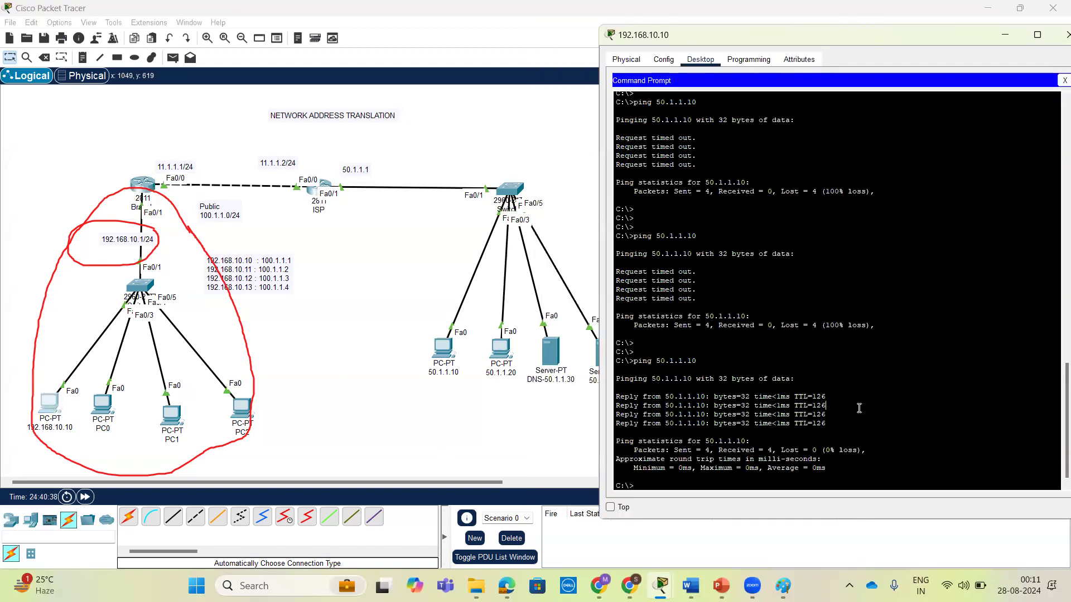
{"action": "key", "text": "Return"}
{"action": "key", "text": "Return"}
{"action": "key", "text": "Up"}
{"action": "key", "text": "Return"}
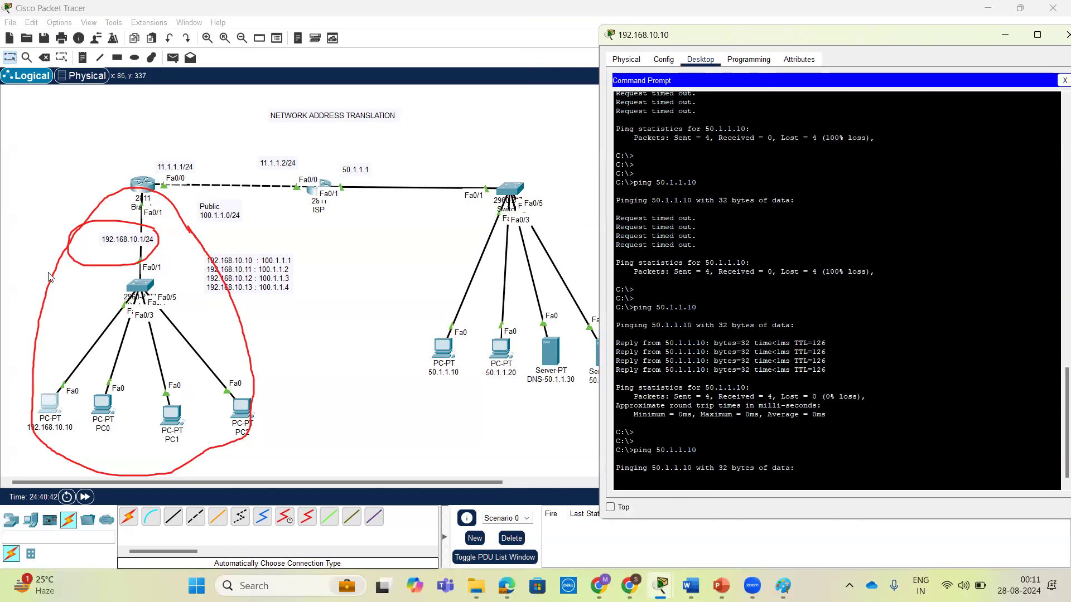
{"action": "left_click", "coordinate": [546, 289]}
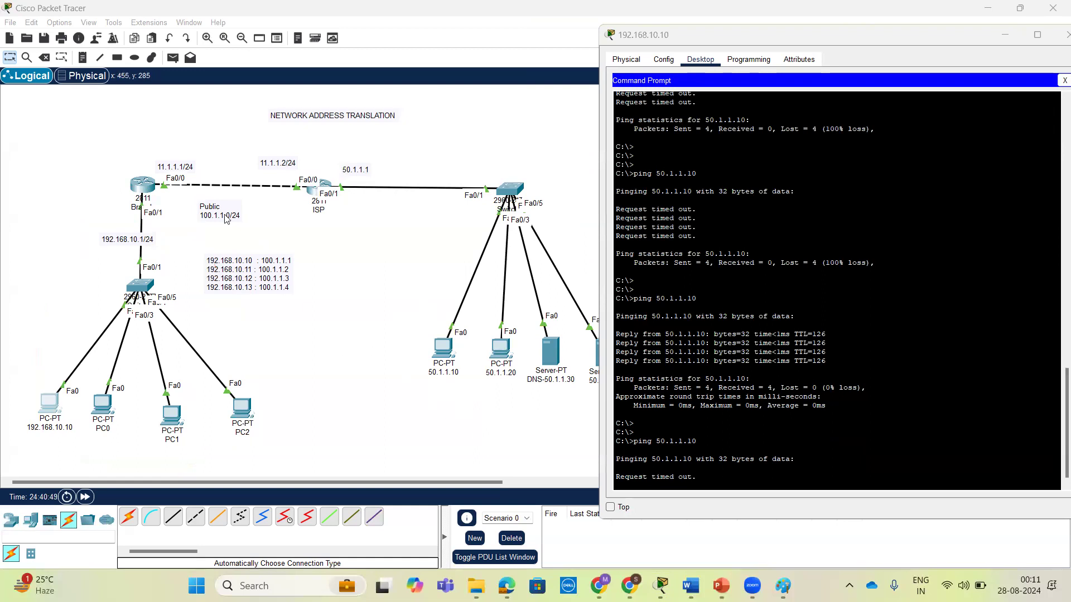
Return to the Branch router's command line and begin an ip nat inside source rule, listing the options at each keyword.
{"action": "left_click", "coordinate": [147, 185]}
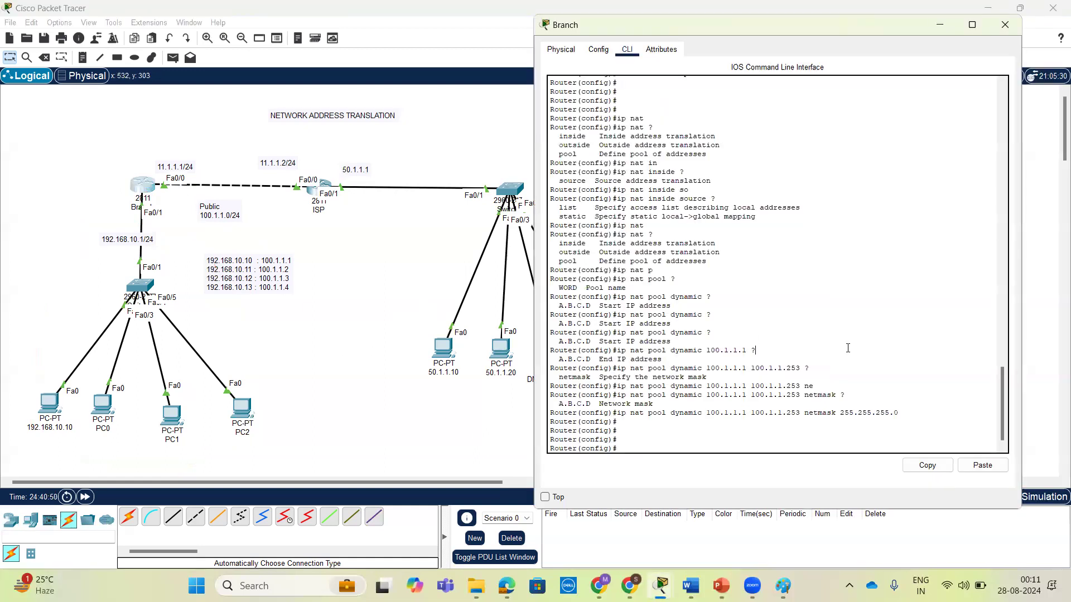
{"action": "key", "text": "Return"}
{"action": "key", "text": "Return"}
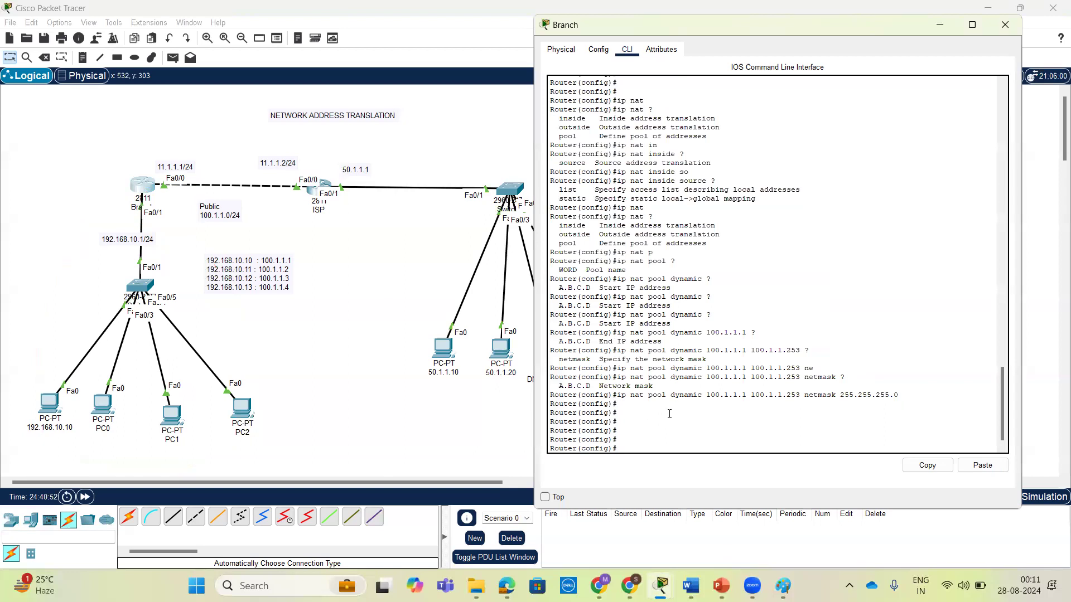
{"action": "type", "text": "ip nat"}
{"action": "key", "text": "Tab"}
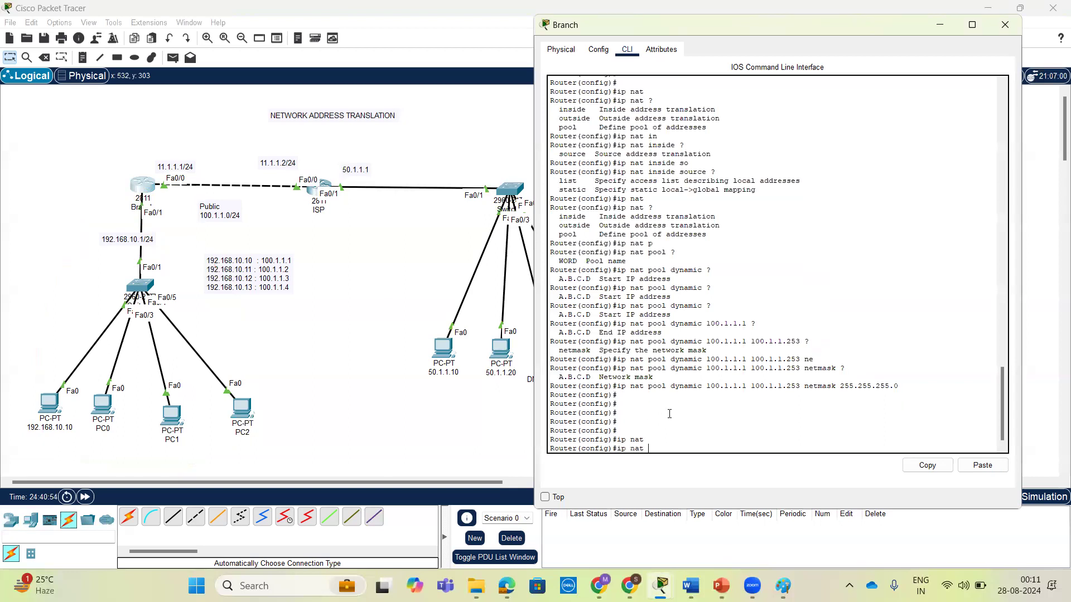
{"action": "type", "text": "?"}
{"action": "type", "text": "in"}
{"action": "key", "text": "Tab"}
{"action": "type", "text": "?"}
{"action": "type", "text": "so"}
{"action": "key", "text": "Tab"}
{"action": "type", "text": "?"}
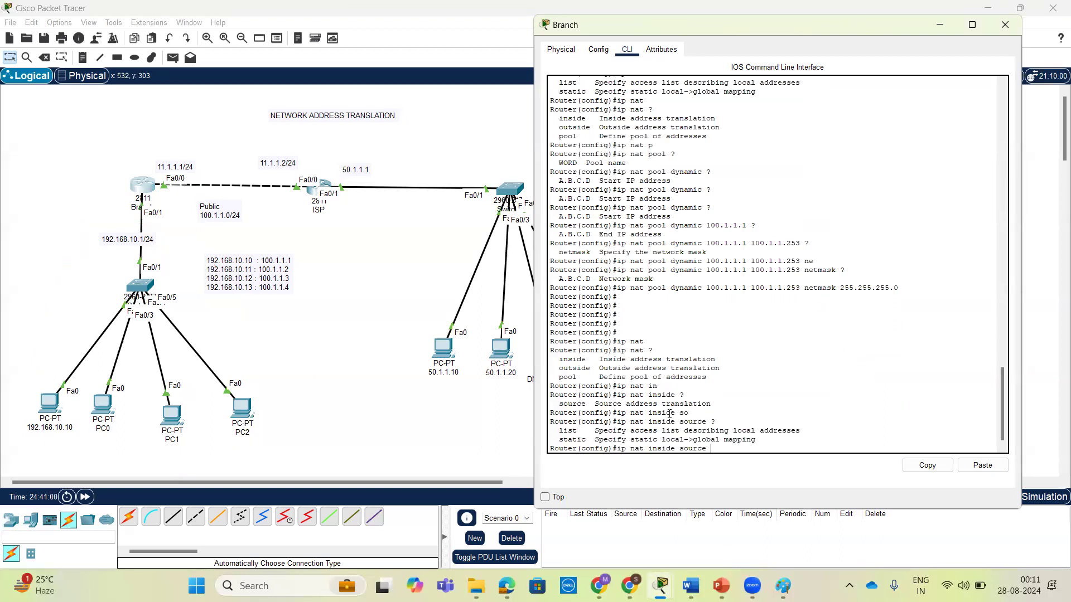
{"action": "type", "text": "l"}
Make the inside source rule use access list 50 and a pool of global addresses, listing the options for each.
{"action": "key", "text": "Tab"}
{"action": "type", "text": "50 "}
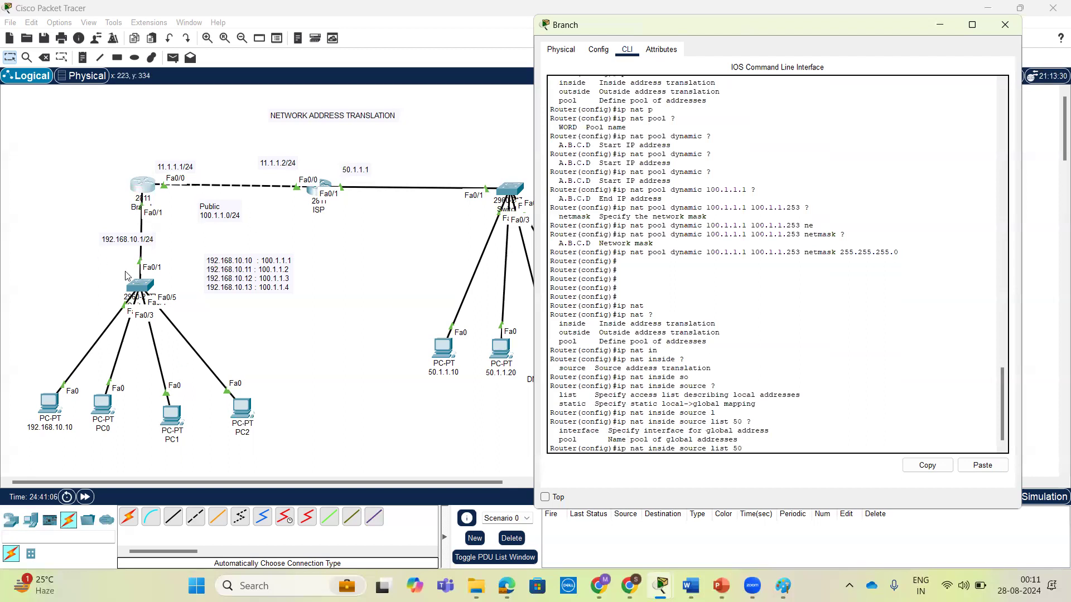
{"action": "type", "text": "??"}
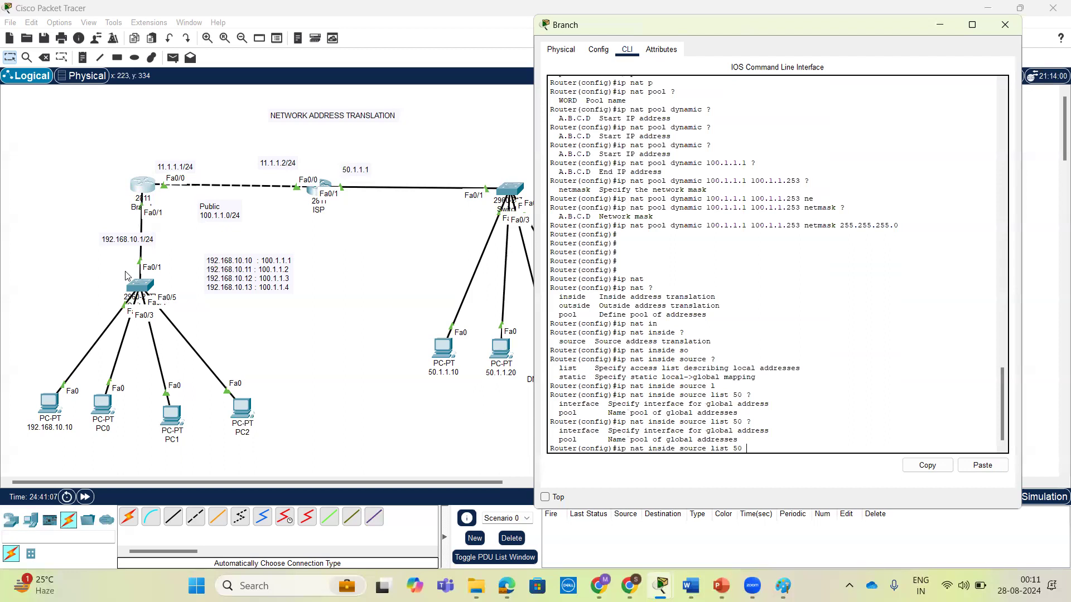
{"action": "type", "text": "p"}
{"action": "key", "text": "Tab"}
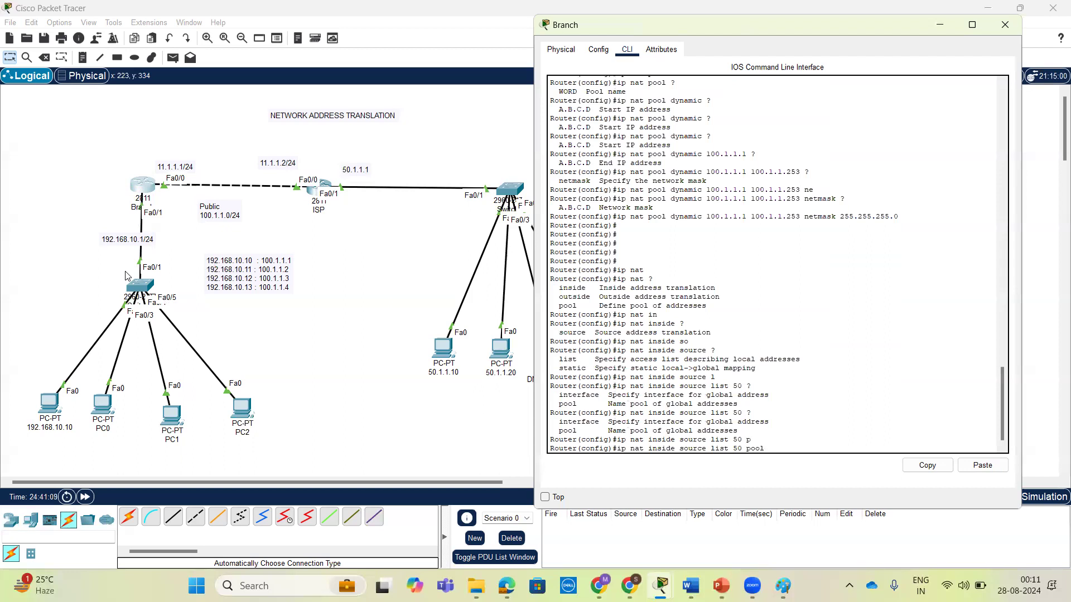
Complete and submit the inside source rule with the pool name dynamic, copied from the earlier pool command.
{"action": "type", "text": "?"}
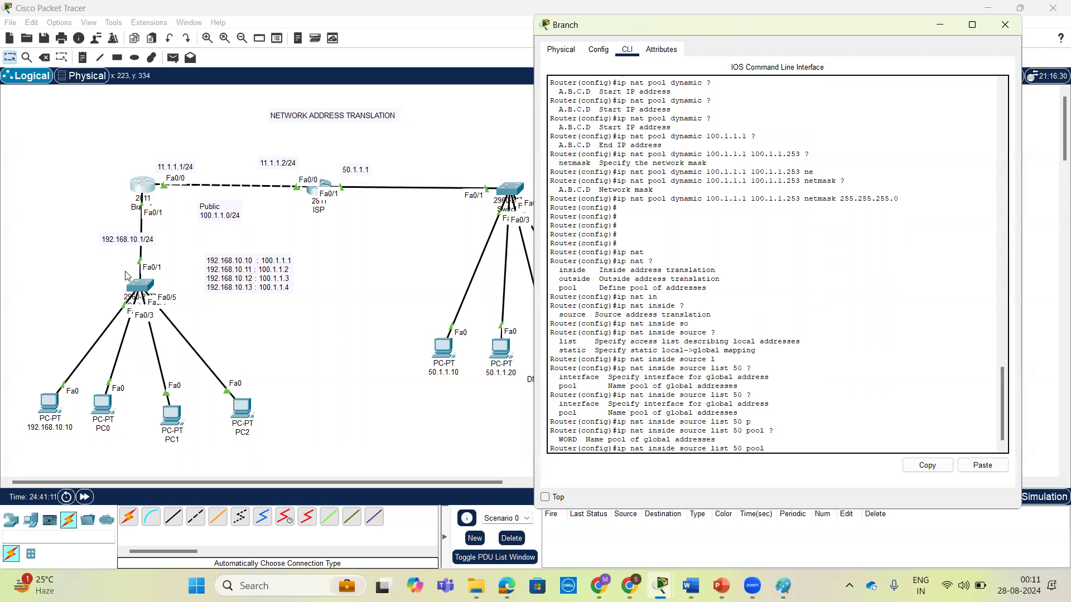
{"action": "type", "text": "dymi"}
{"action": "key", "text": "BackSpace"}
{"action": "double_click", "coordinate": [688, 137]}
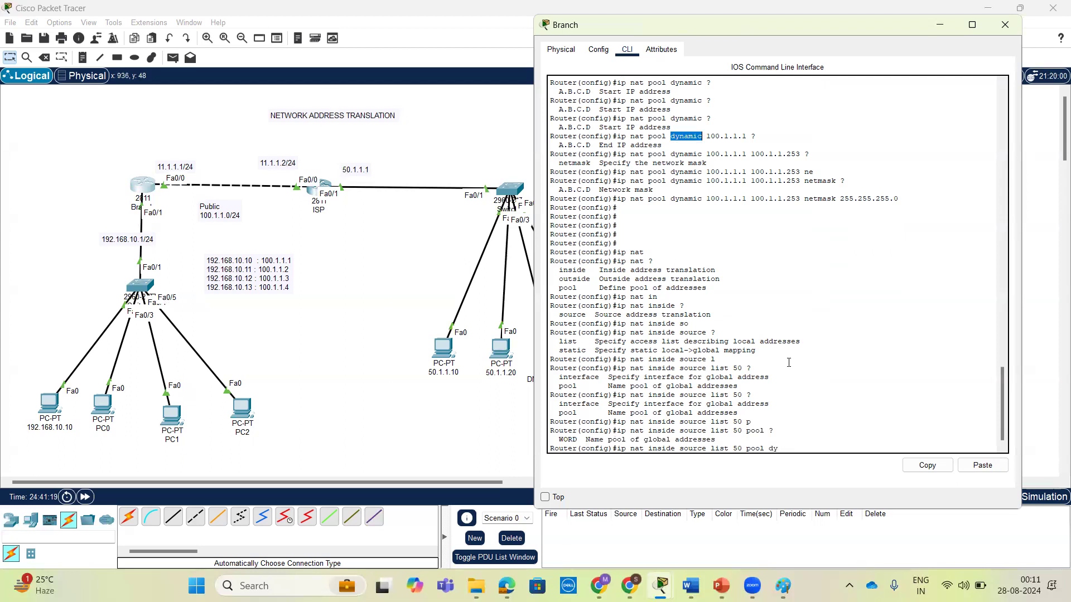
{"action": "left_click", "coordinate": [913, 465]}
{"action": "left_click", "coordinate": [839, 450]}
{"action": "left_click", "coordinate": [983, 466]}
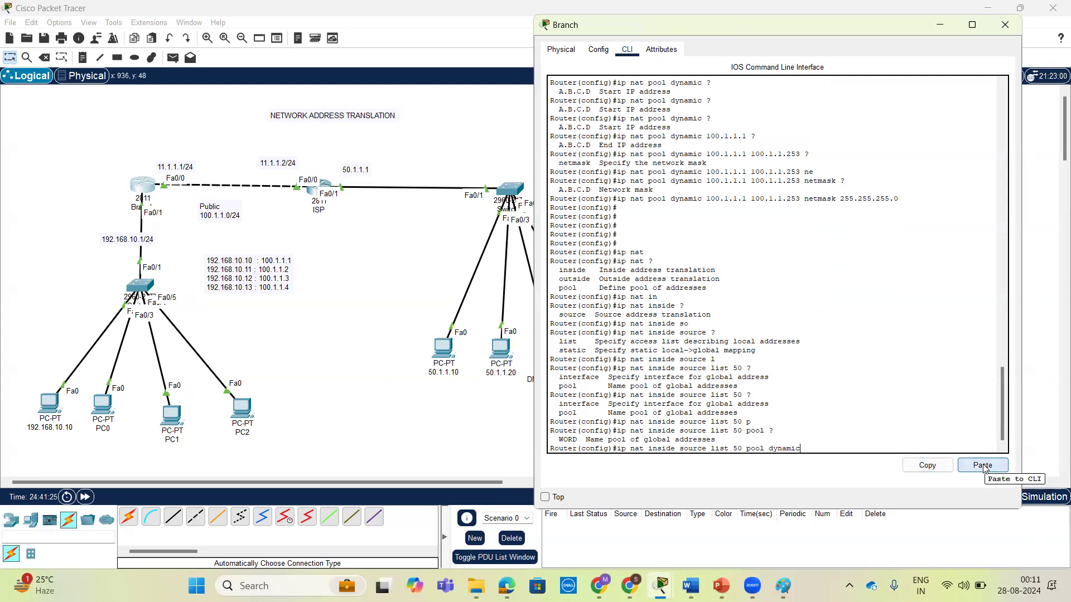
{"action": "type", "text": "?"}
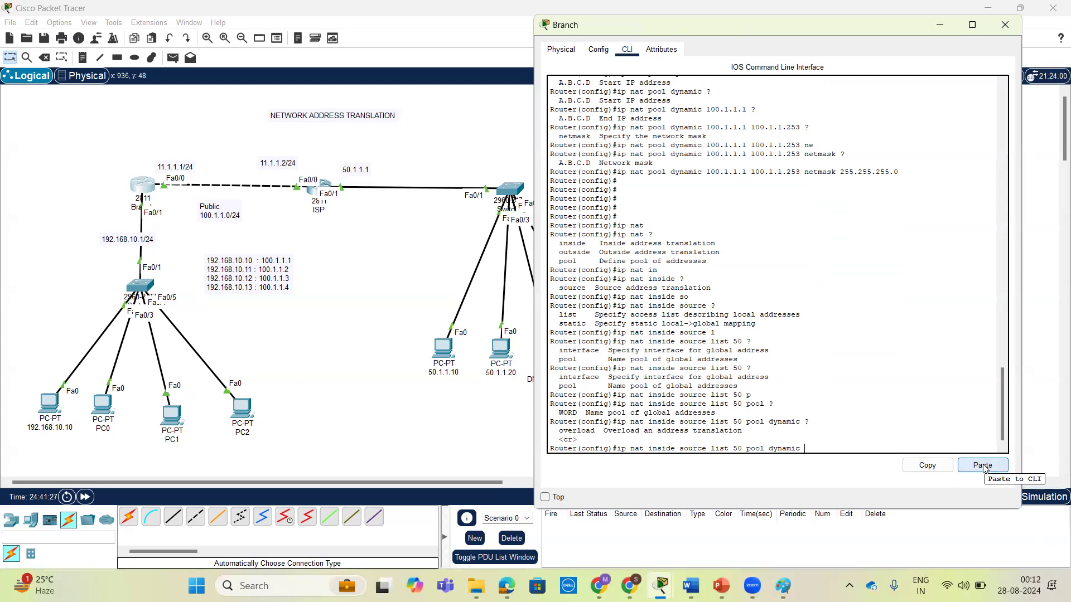
{"action": "key", "text": "Return"}
{"action": "key", "text": "Return"}
{"action": "key", "text": "Return"}
{"action": "key", "text": "Return"}
{"action": "key", "text": "Return"}
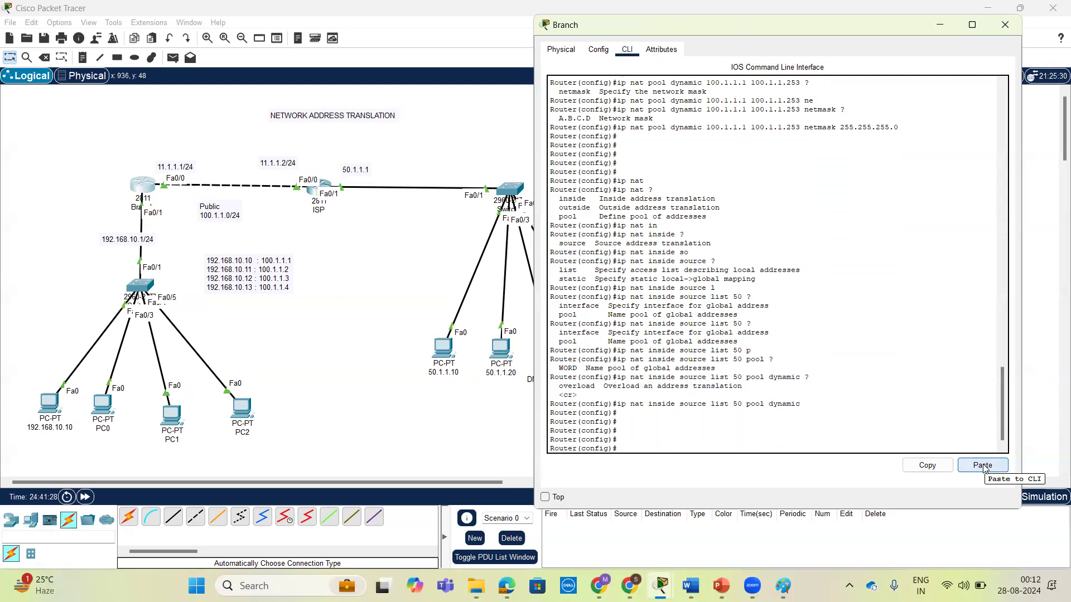
Test the dynamic NAT setup by pinging 50.1.1.10 from the command prompt of PC 192.168.10.10.
{"action": "left_click", "coordinate": [46, 405]}
{"action": "left_click", "coordinate": [834, 422]}
{"action": "key", "text": "Return"}
{"action": "key", "text": "Return"}
{"action": "key", "text": "Return"}
{"action": "key", "text": "Up"}
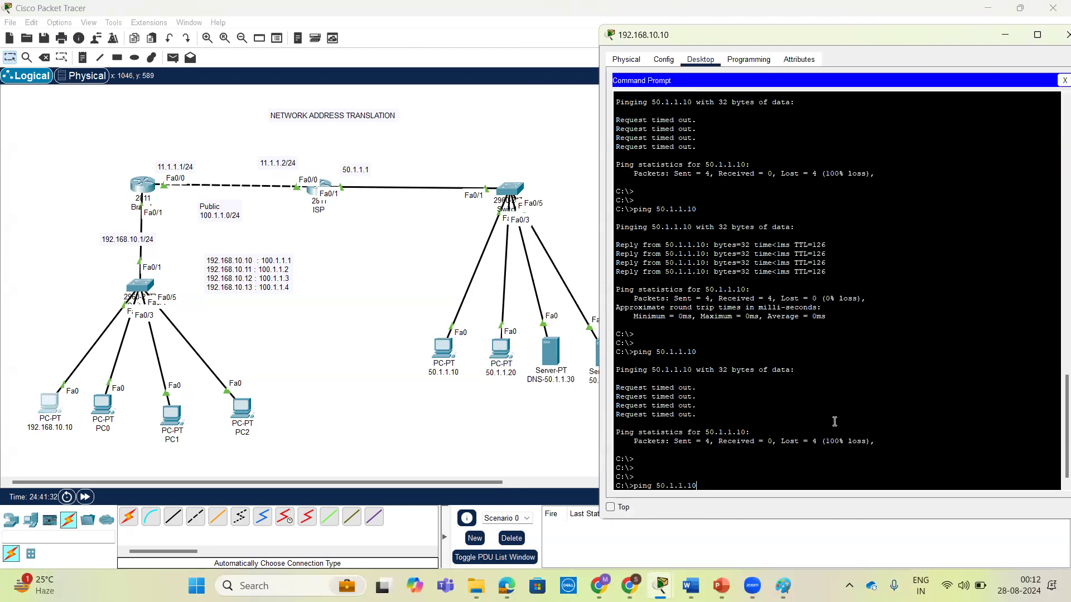
{"action": "key", "text": "Return"}
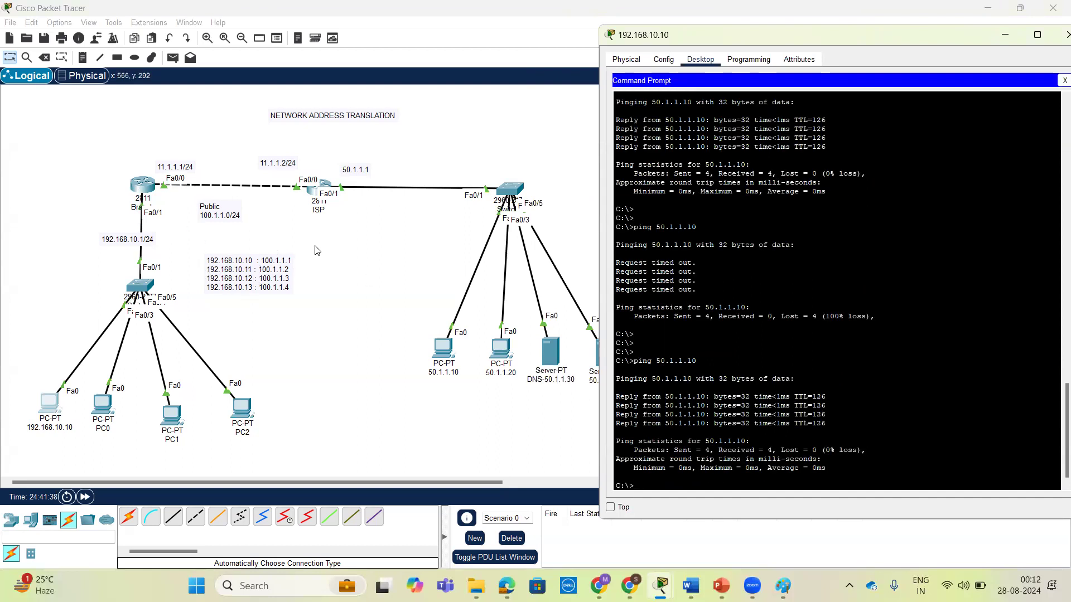
Return to the Branch router's command line and leave configuration mode for the privileged prompt.
{"action": "left_click", "coordinate": [141, 185]}
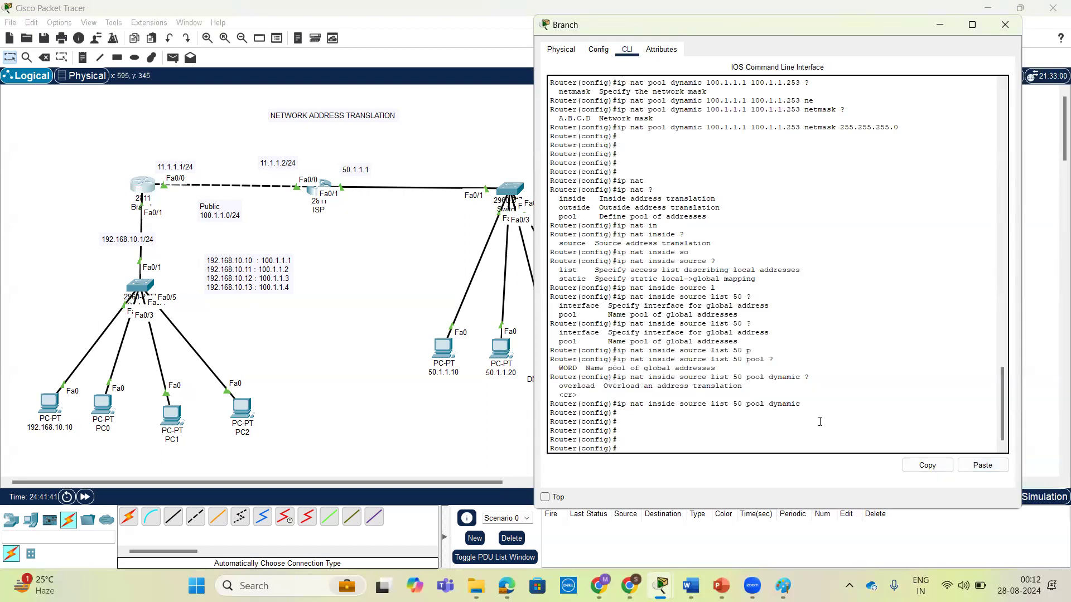
{"action": "key", "text": "Return"}
{"action": "key", "text": "Return"}
{"action": "key", "text": "Return"}
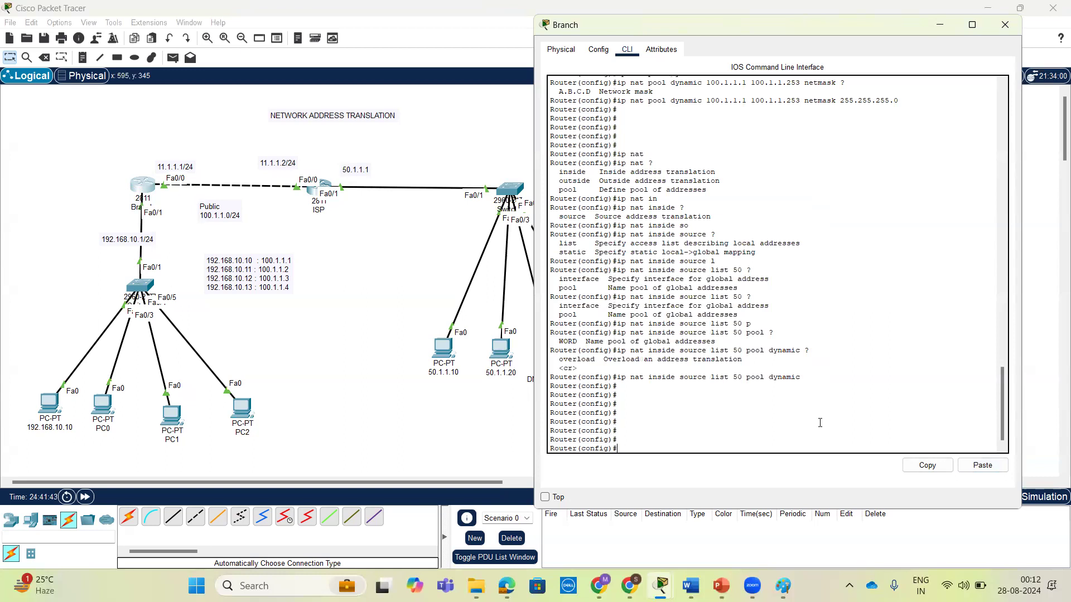
{"action": "key", "text": "ctrl+z"}
{"action": "key", "text": "Return"}
{"action": "key", "text": "Return"}
{"action": "key", "text": "Return"}
Display the Branch router's NAT translation table with show ip nat translations.
{"action": "type", "text": "sh"}
{"action": "key", "text": "Tab"}
{"action": "type", "text": "ip nat tr"}
{"action": "key", "text": "Tab"}
{"action": "key", "text": "Return"}
{"action": "key", "text": "Return"}
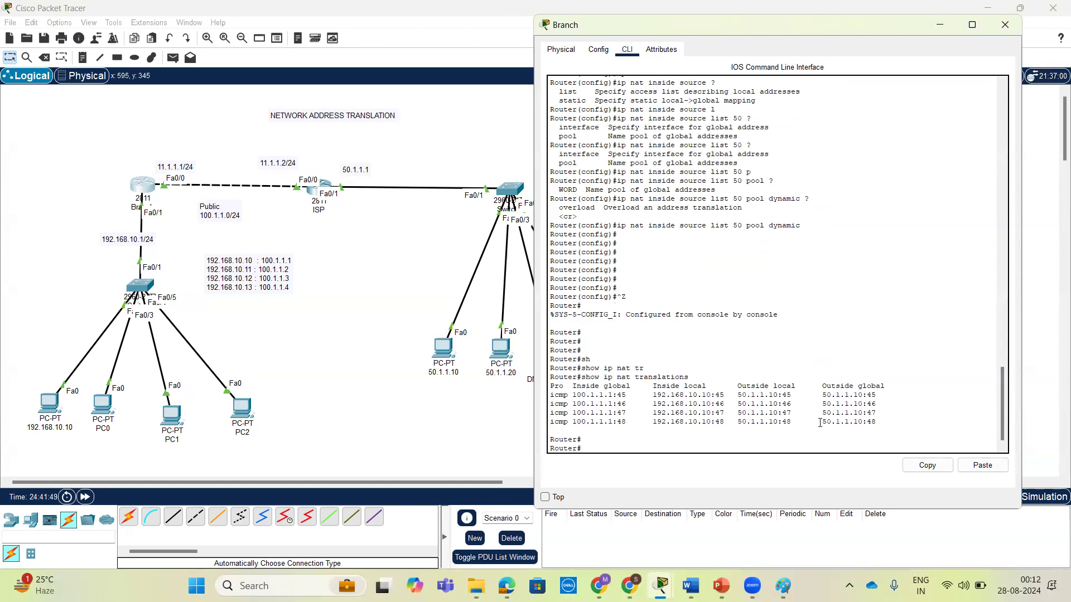
Clear all dynamic NAT translations on the Branch router with clear ip nat translation *, listing the options after ip nat.
{"action": "key", "text": "Return"}
{"action": "key", "text": "Return"}
{"action": "key", "text": "Return"}
{"action": "type", "text": "cl"}
{"action": "key", "text": "Tab"}
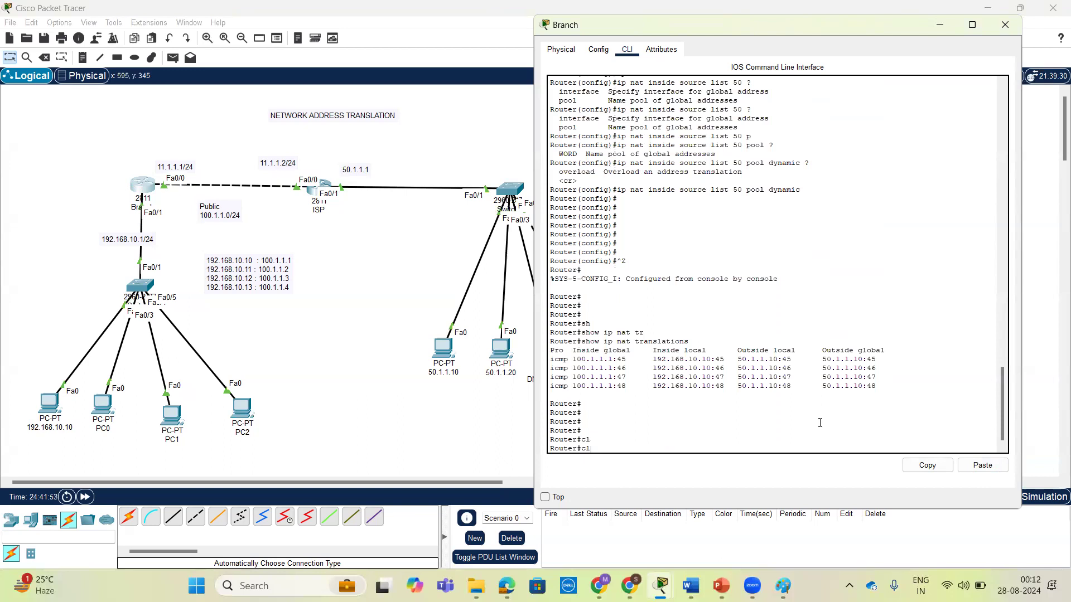
{"action": "type", "text": "e"}
{"action": "key", "text": "Tab"}
{"action": "type", "text": "ip nat ?tra"}
{"action": "key", "text": "Tab"}
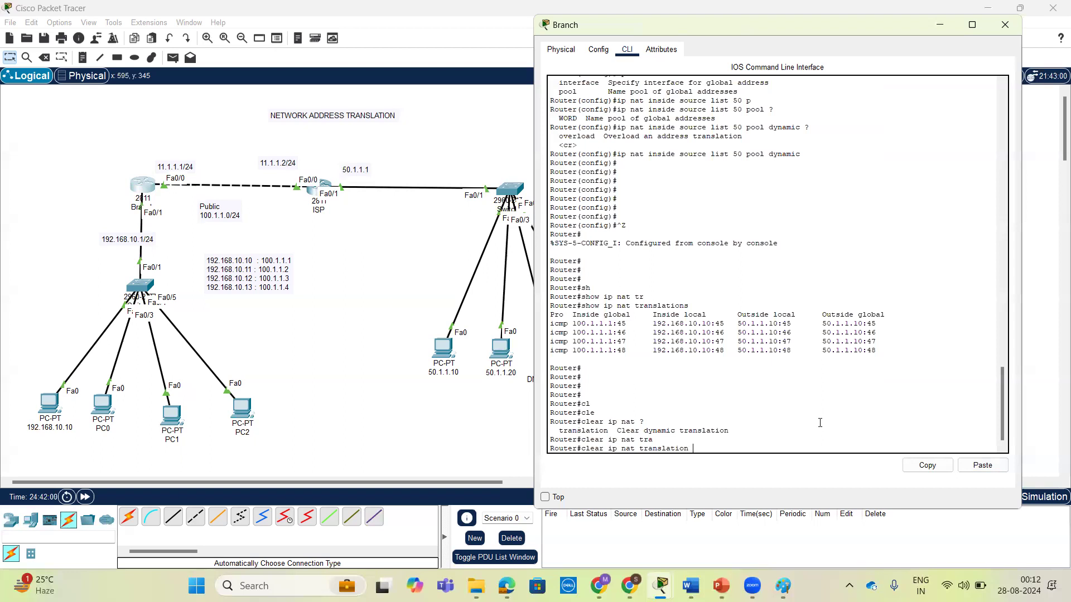
{"action": "type", "text": "*"}
{"action": "key", "text": "Return"}
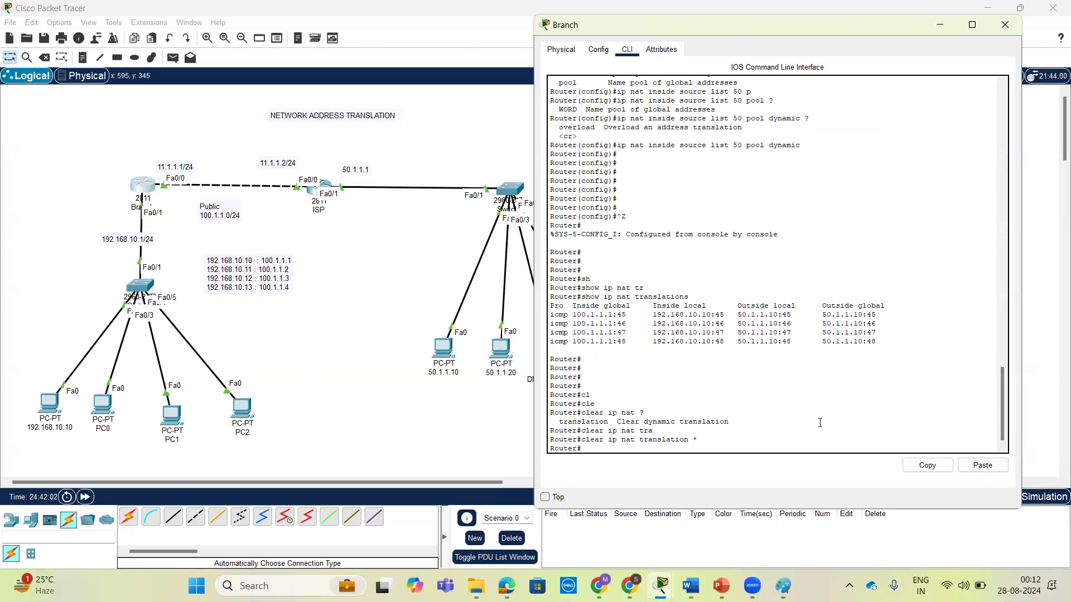
Run show ip nat translations again on the Branch router to check the table after clearing it.
{"action": "key", "text": "Return"}
{"action": "key", "text": "Return"}
{"action": "key", "text": "Return"}
{"action": "type", "text": "s"}
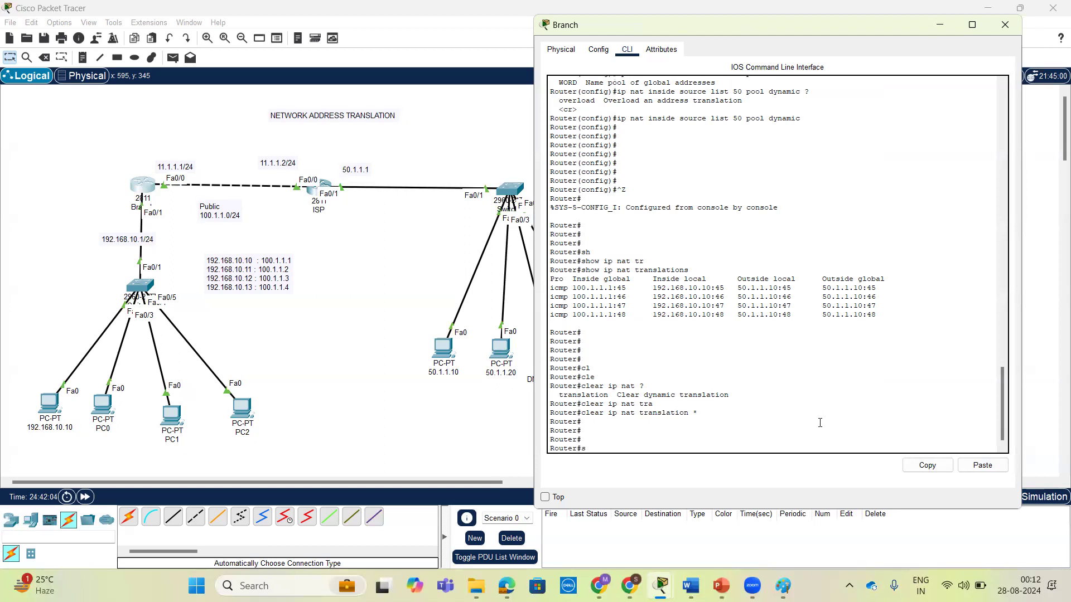
{"action": "type", "text": "h"}
{"action": "key", "text": "Tab"}
{"action": "type", "text": "ip nat translations"}
{"action": "key", "text": "Tab"}
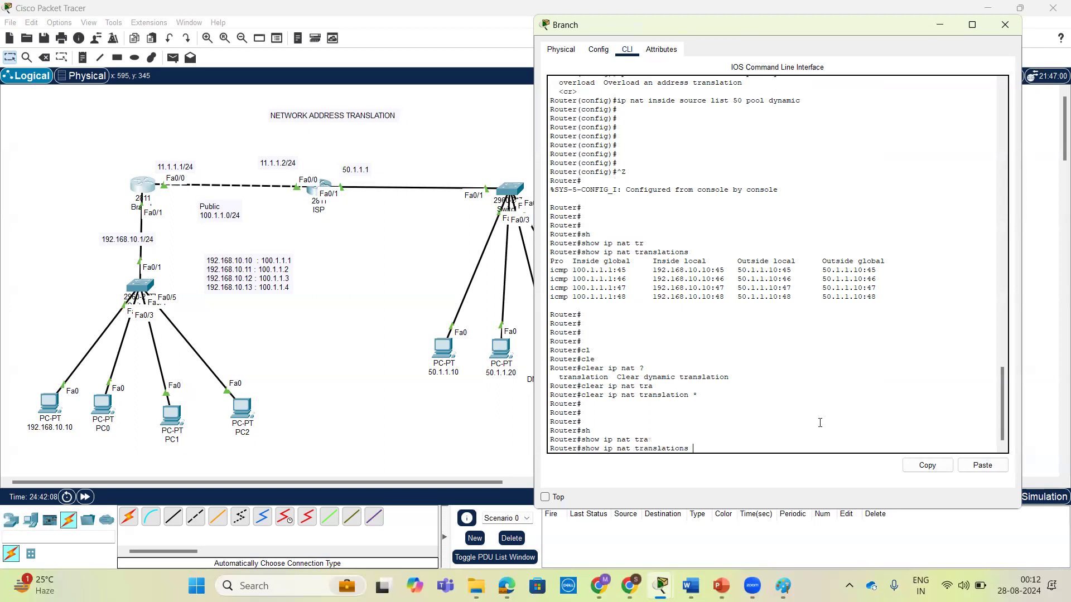
{"action": "key", "text": "Return"}
{"action": "key", "text": "Return"}
{"action": "key", "text": "Return"}
{"action": "key", "text": "Return"}
{"action": "key", "text": "Return"}
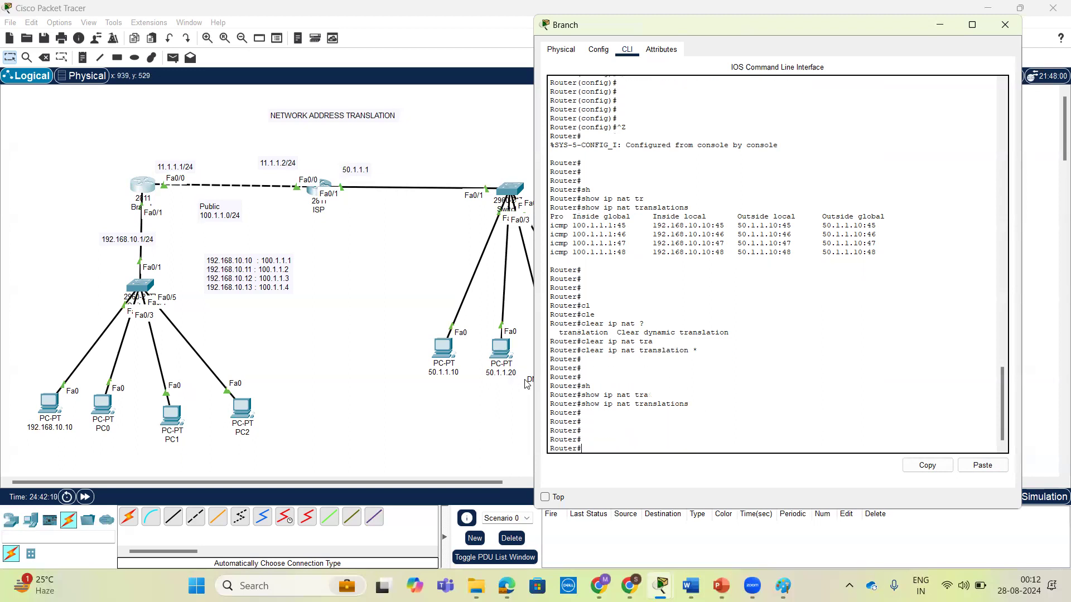
Repeat the ping to 50.1.1.10 from the command prompt of PC 192.168.10.10.
{"action": "left_click", "coordinate": [52, 404]}
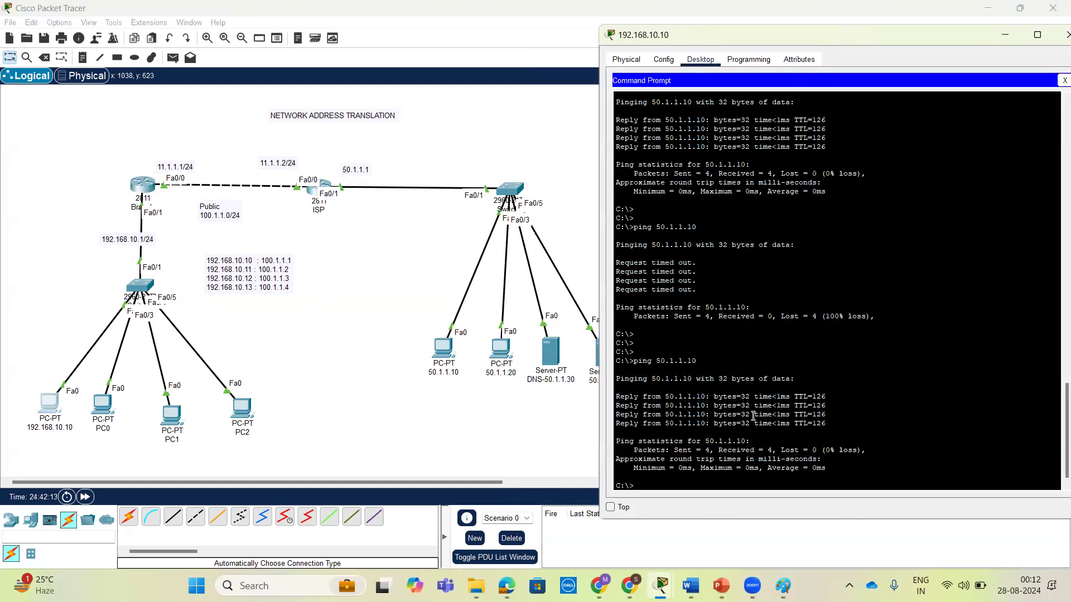
{"action": "key", "text": "Return"}
{"action": "key", "text": "Up"}
{"action": "key", "text": "Return"}
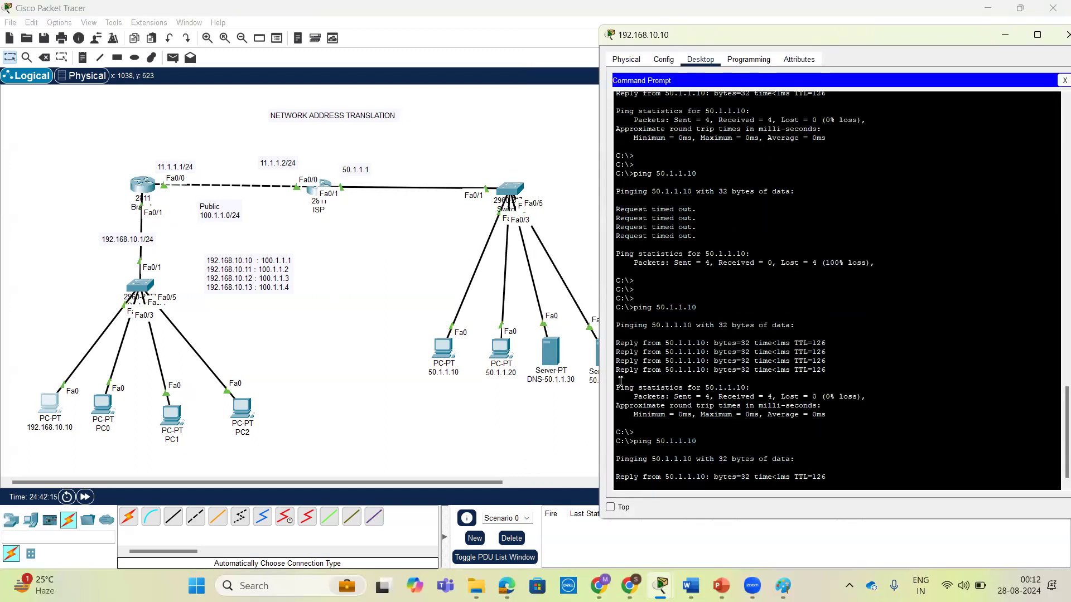
Repeat the ping to 50.1.1.20 from PC0's command prompt, and minimize the PC0 window.
{"action": "left_click", "coordinate": [102, 407]}
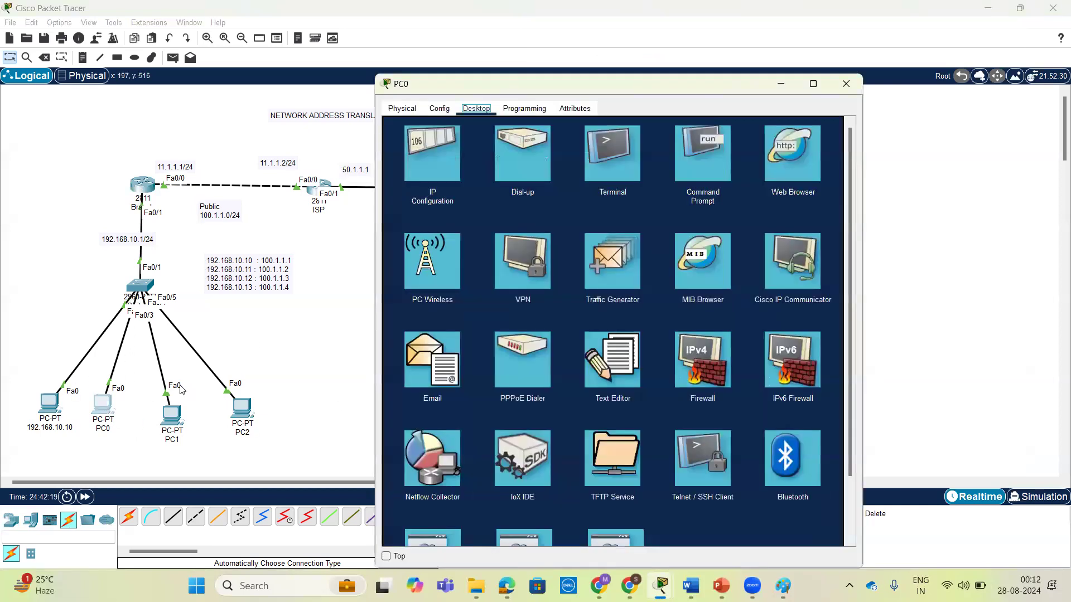
{"action": "left_click", "coordinate": [686, 163]}
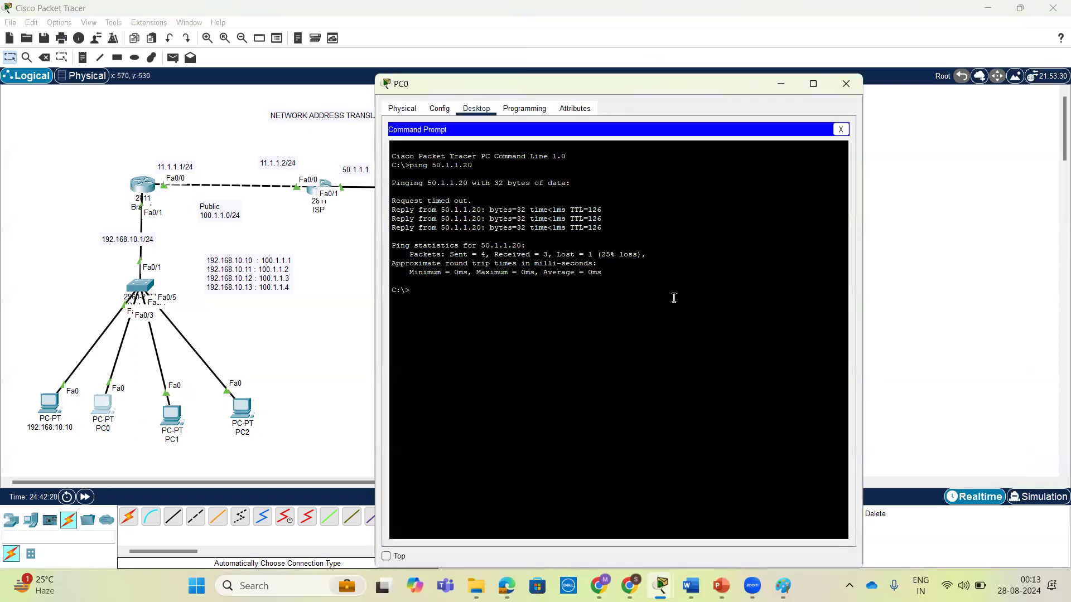
{"action": "key", "text": "Up"}
{"action": "key", "text": "Return"}
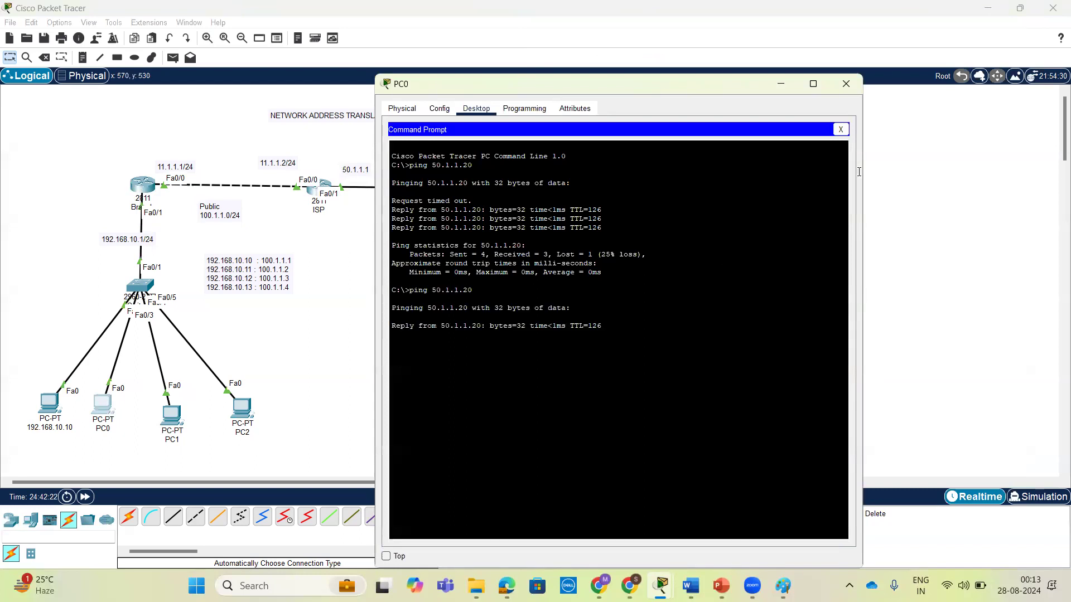
{"action": "left_click", "coordinate": [780, 84]}
{"action": "left_click", "coordinate": [172, 418]}
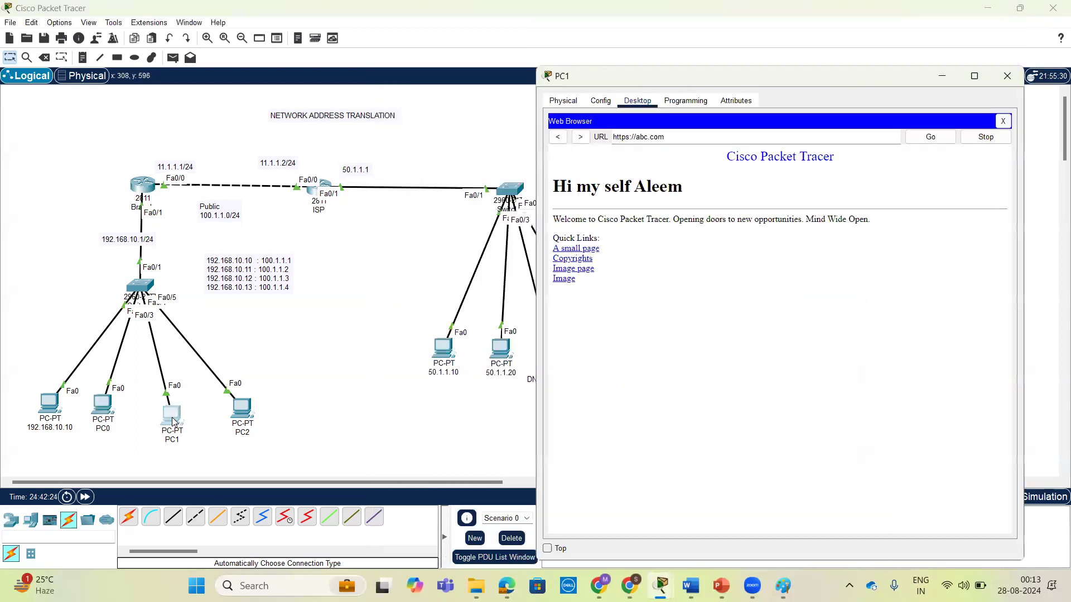
{"action": "left_click", "coordinate": [931, 138]}
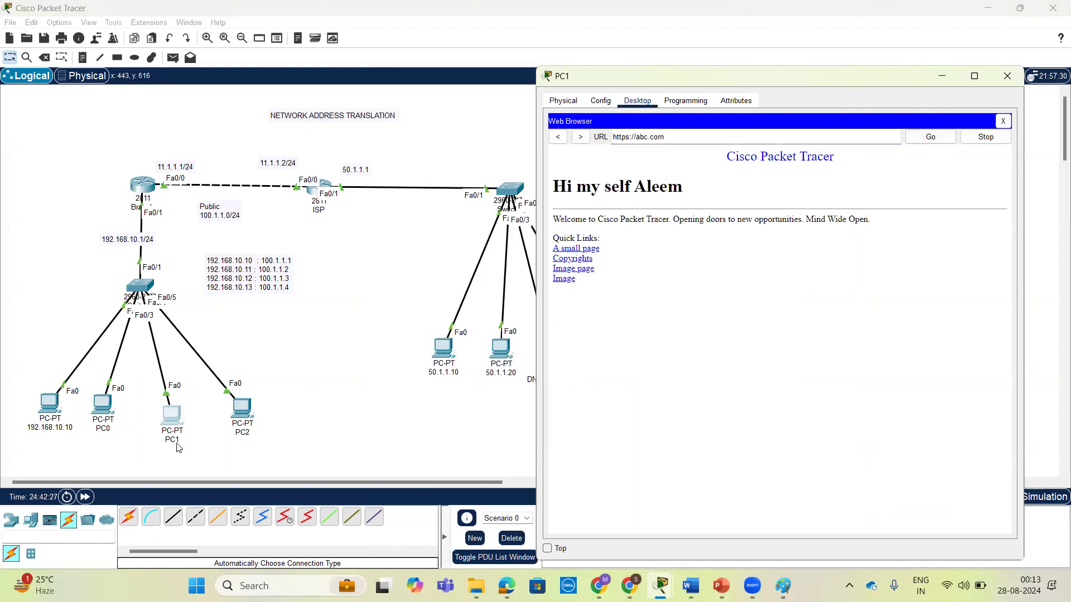
{"action": "left_click", "coordinate": [172, 415]}
{"action": "left_click", "coordinate": [172, 415]}
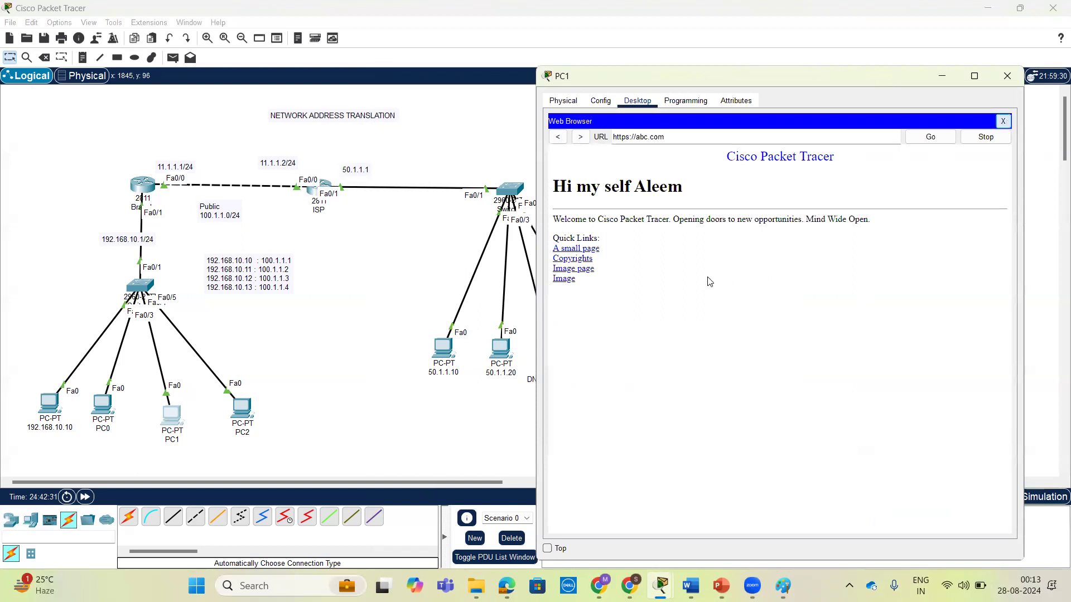
{"action": "left_click", "coordinate": [1007, 119]}
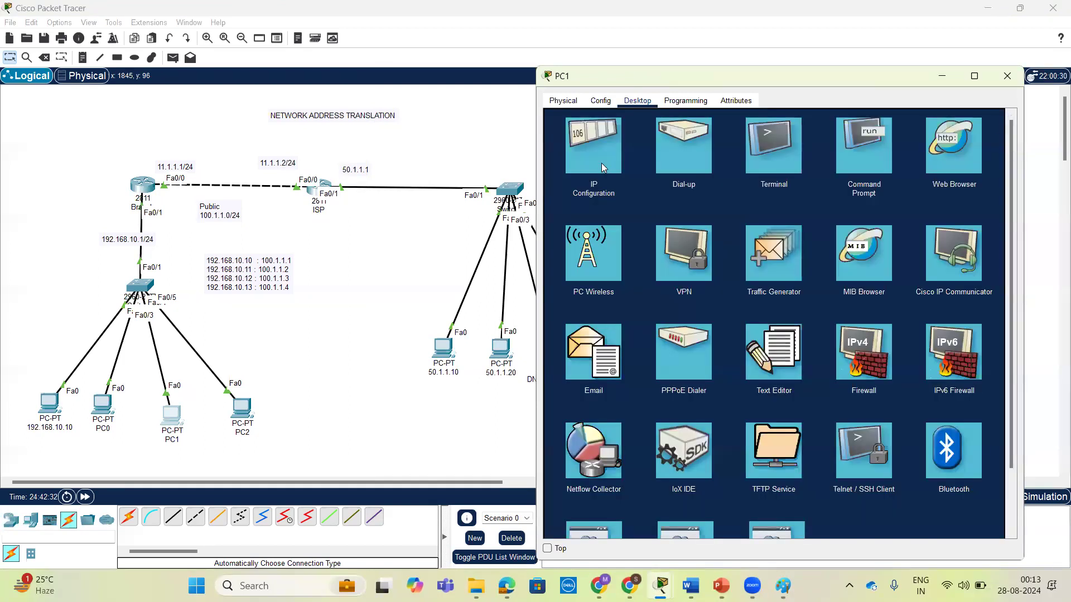
Run nslookup abc.com in PC1's command prompt and examine the address returned for the domain.
{"action": "left_click", "coordinate": [864, 188]}
{"action": "key", "text": "Return"}
{"action": "key", "text": "Return"}
{"action": "type", "text": "ns"}
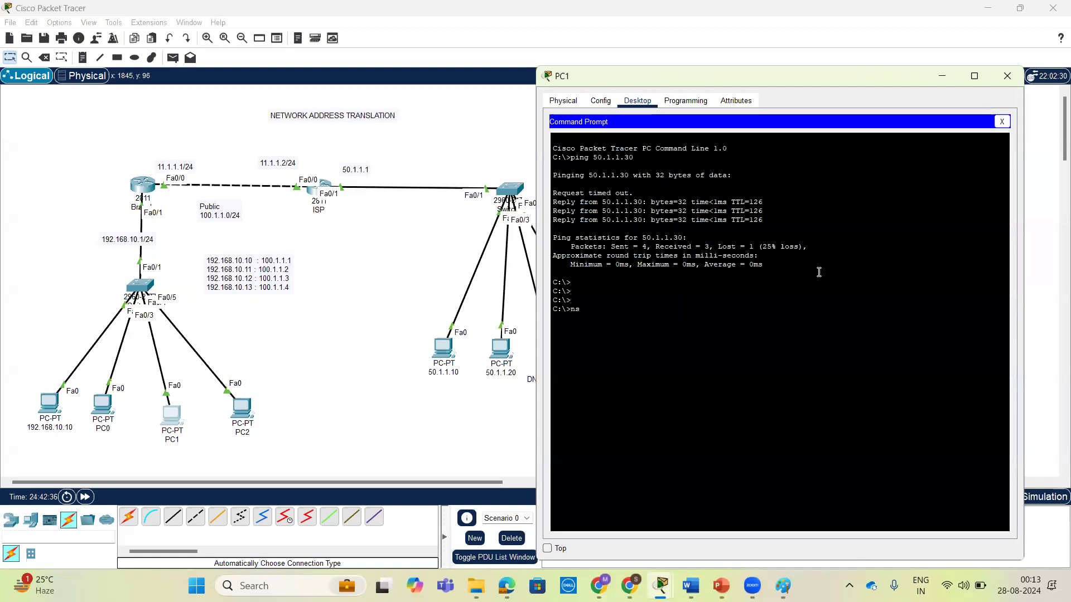
{"action": "type", "text": "lookup abc.com"}
{"action": "key", "text": "Return"}
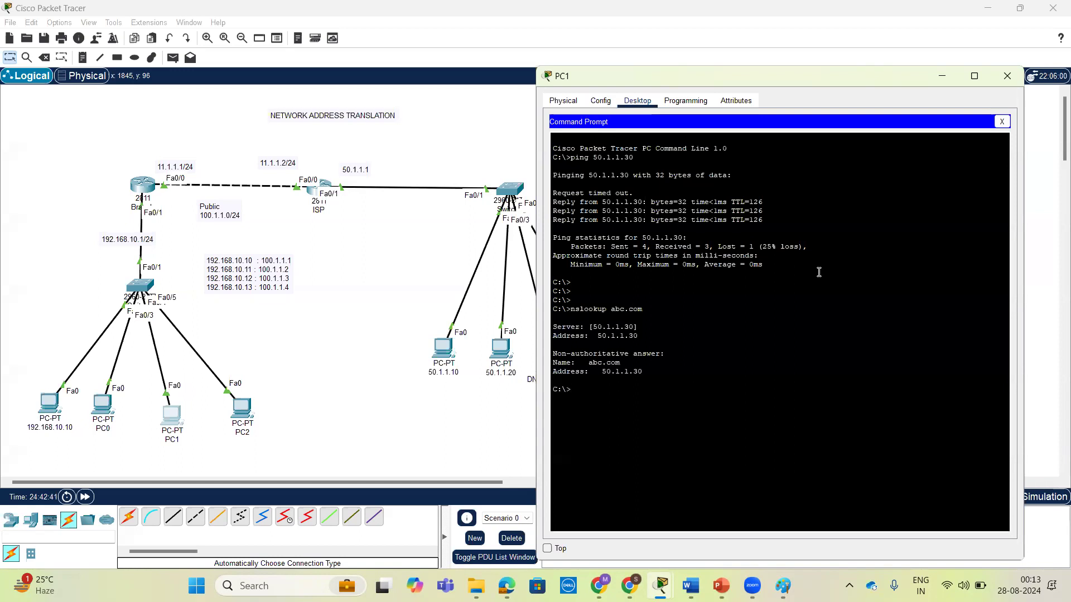
{"action": "left_click_drag", "start_coordinate": [602, 371], "coordinate": [643, 372]}
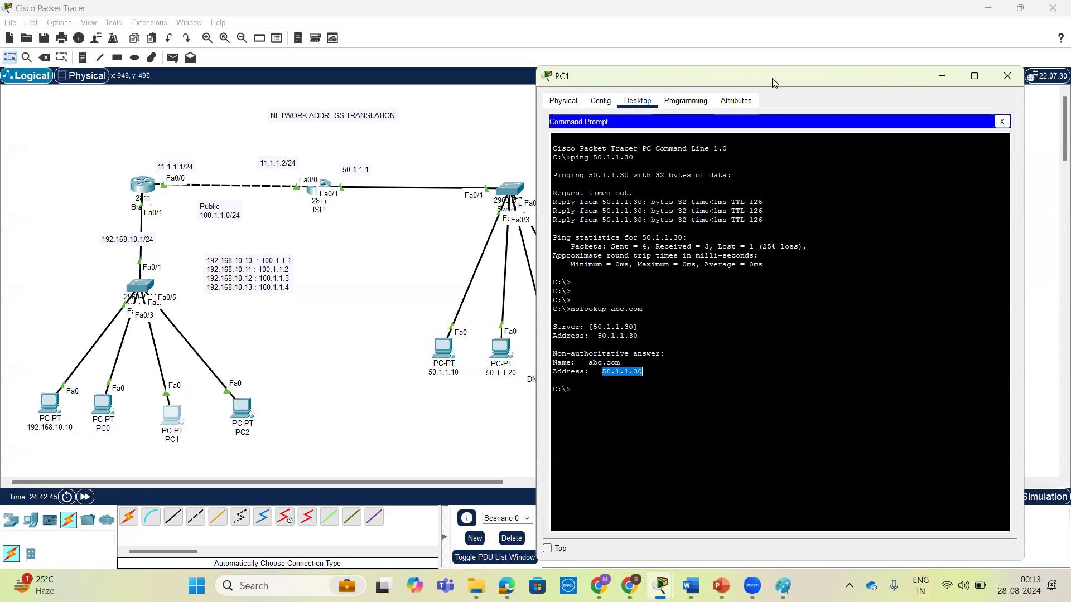
{"action": "left_click_drag", "start_coordinate": [783, 73], "coordinate": [836, 42]}
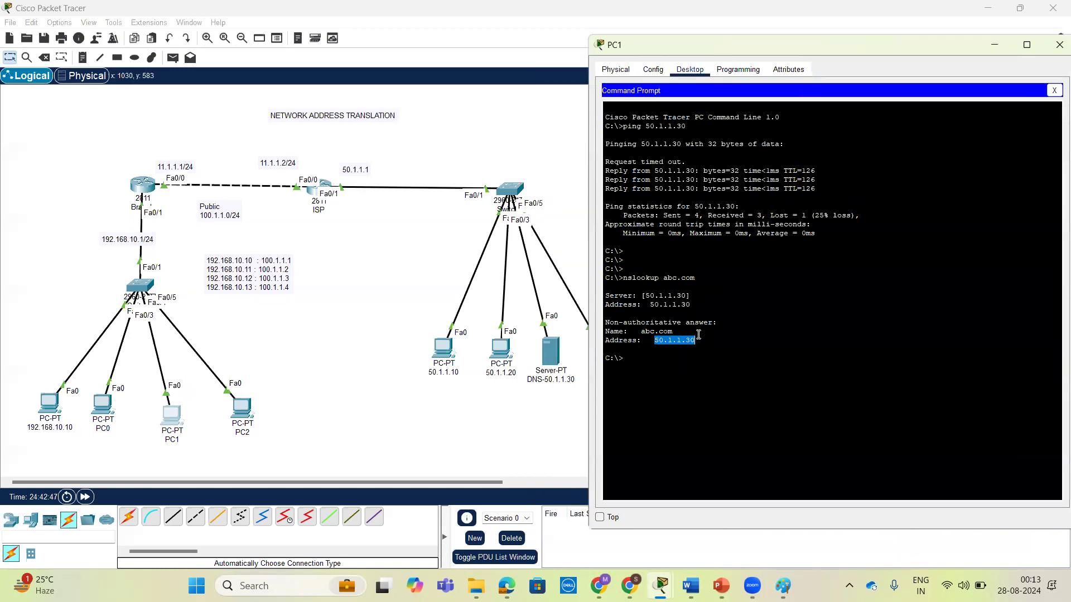
{"action": "left_click_drag", "start_coordinate": [696, 342], "coordinate": [605, 315]}
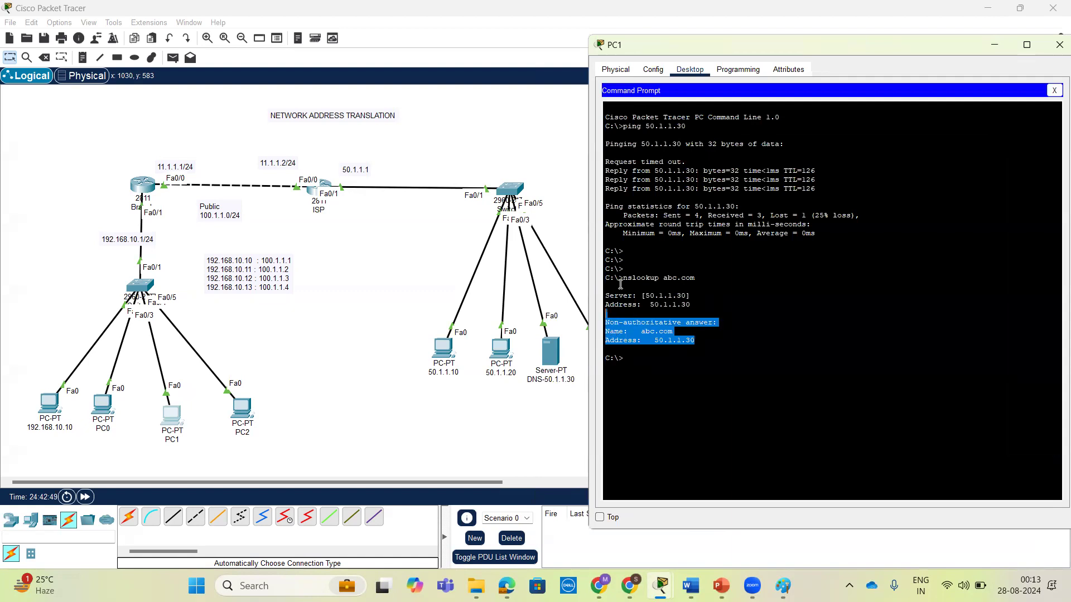
Ping 50.1.1.40 from PC1's command prompt, and minimize the PC1 window.
{"action": "left_click", "coordinate": [706, 345]}
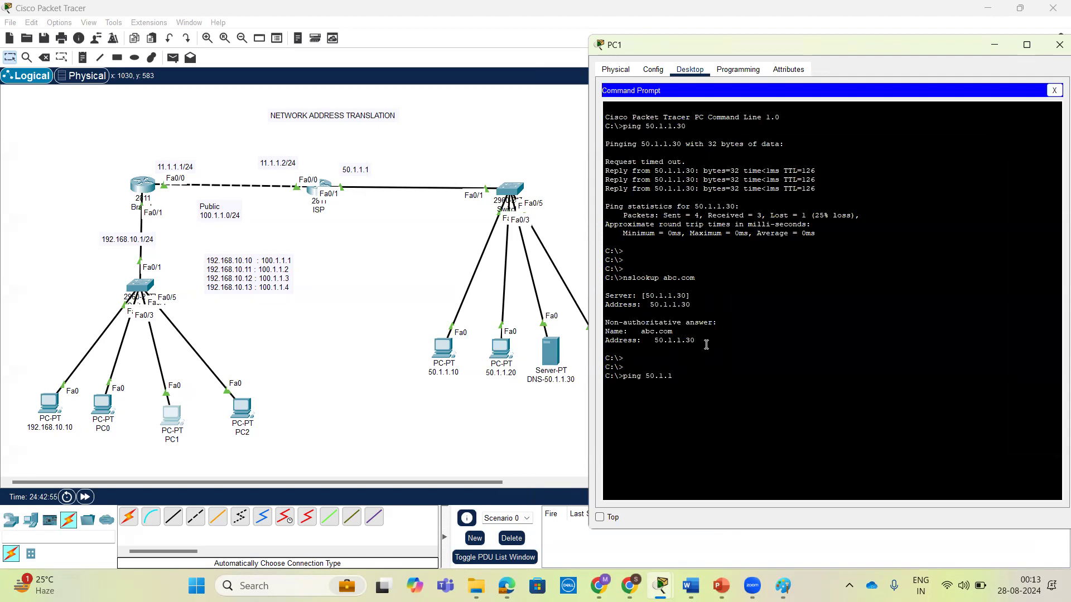
{"action": "key", "text": "Return"}
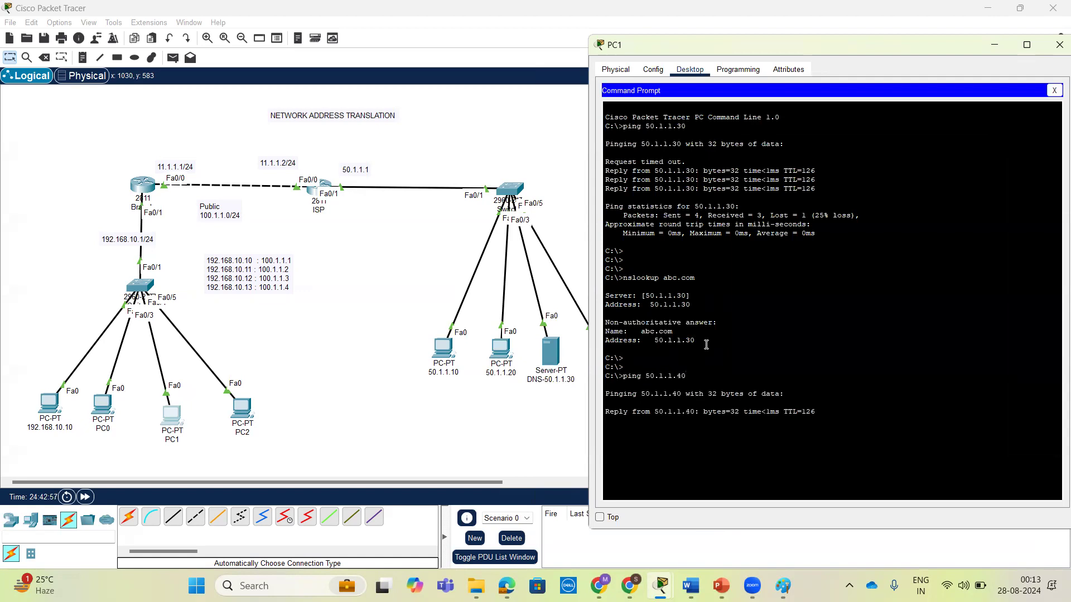
{"action": "left_click_drag", "start_coordinate": [928, 48], "coordinate": [899, 47]}
{"action": "left_click", "coordinate": [961, 42]}
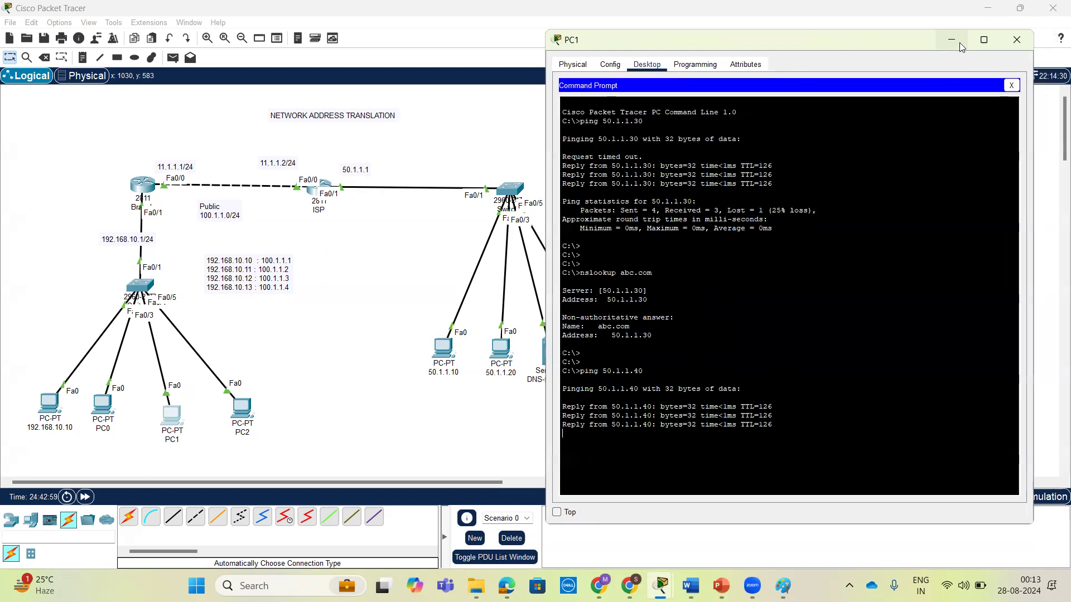
Repeat the ping to 50.1.1.40 from PC2's command prompt, and minimize the PC2 window.
{"action": "left_click", "coordinate": [144, 187]}
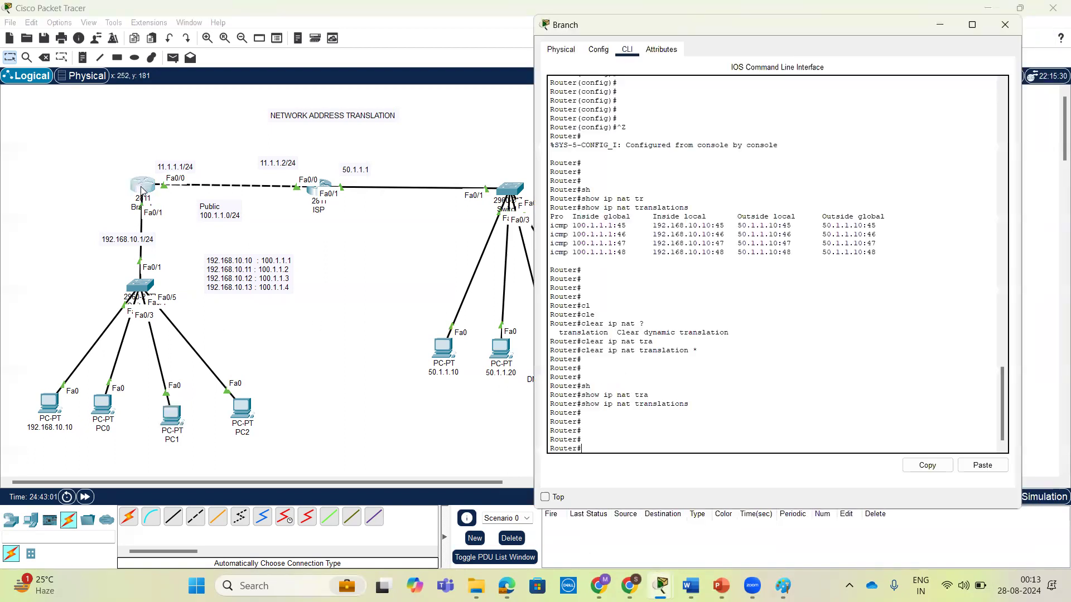
{"action": "left_click", "coordinate": [239, 410]}
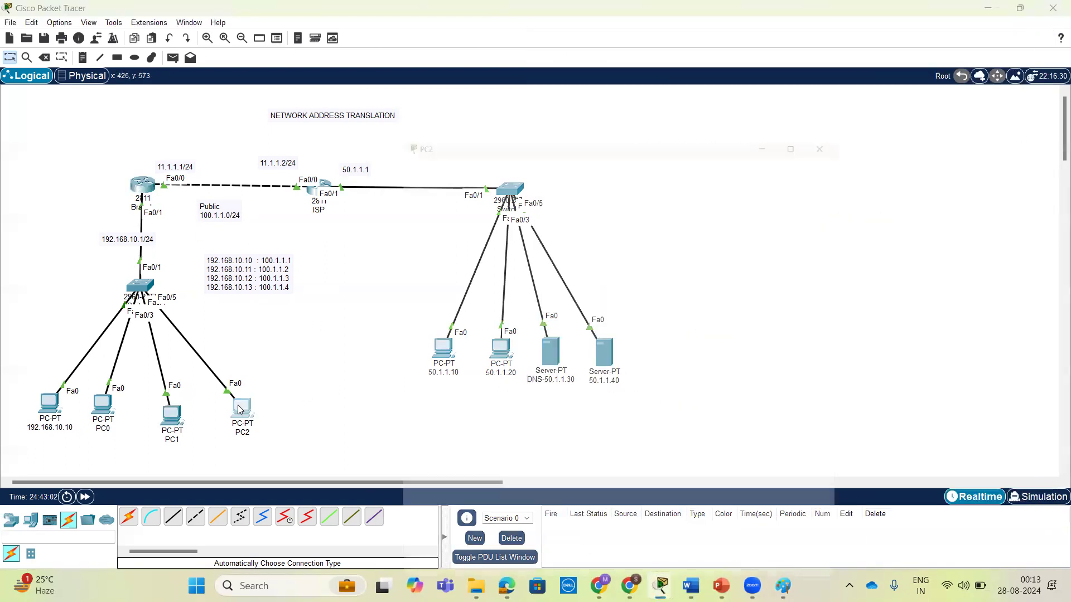
{"action": "left_click", "coordinate": [724, 169]}
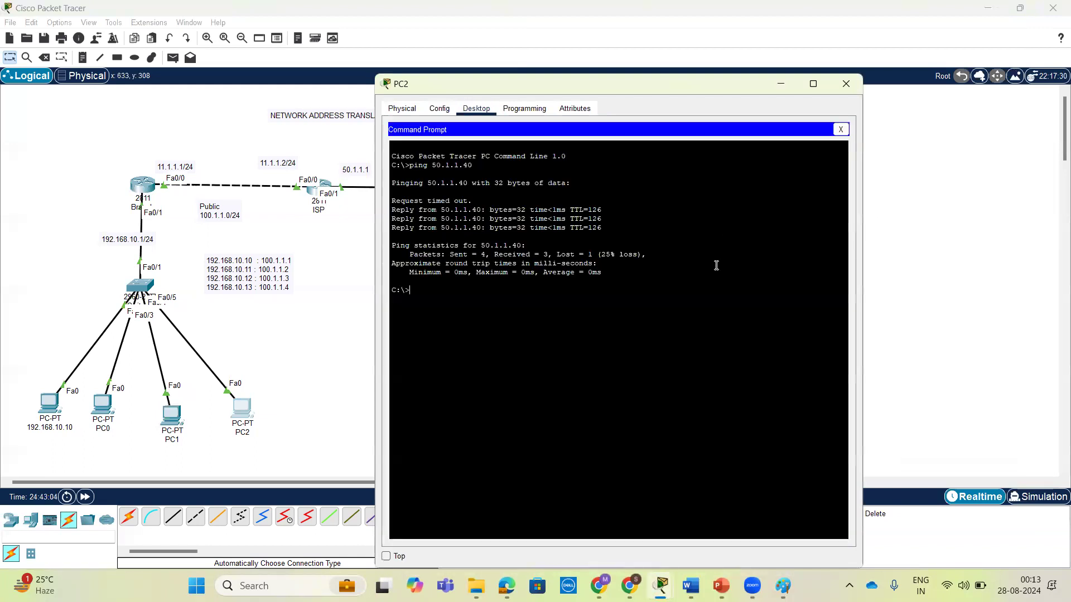
{"action": "key", "text": "Up"}
{"action": "key", "text": "Return"}
{"action": "left_click", "coordinate": [781, 85]}
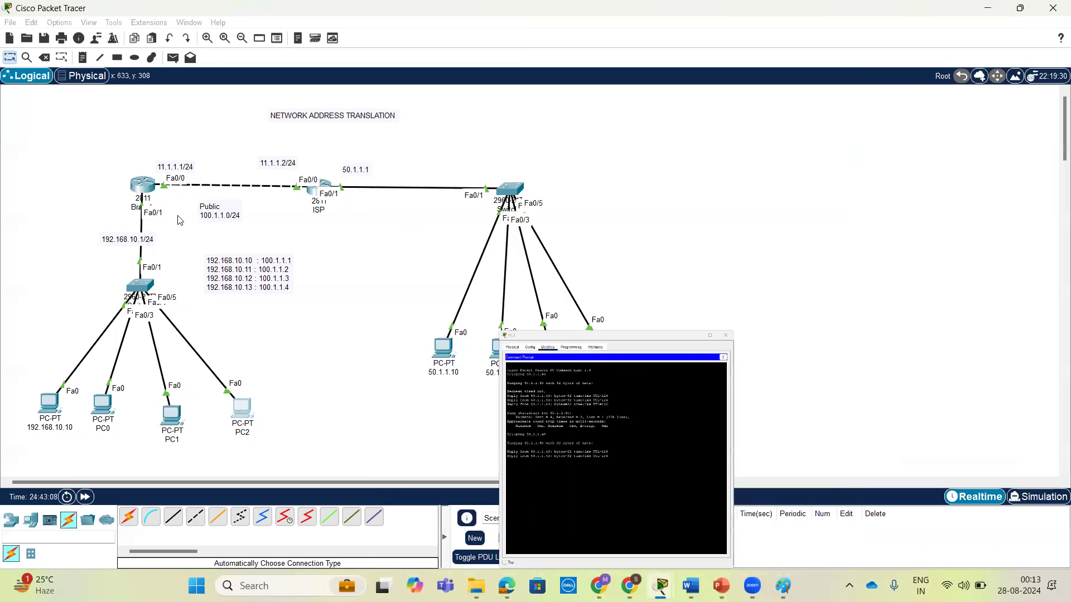
Redisplay the NAT translations on the Branch router and examine the TCP and UDP entries and the first ICMP entry's inside addresses.
{"action": "left_click", "coordinate": [145, 184]}
{"action": "key", "text": "Return"}
{"action": "key", "text": "Up"}
{"action": "key", "text": "Return"}
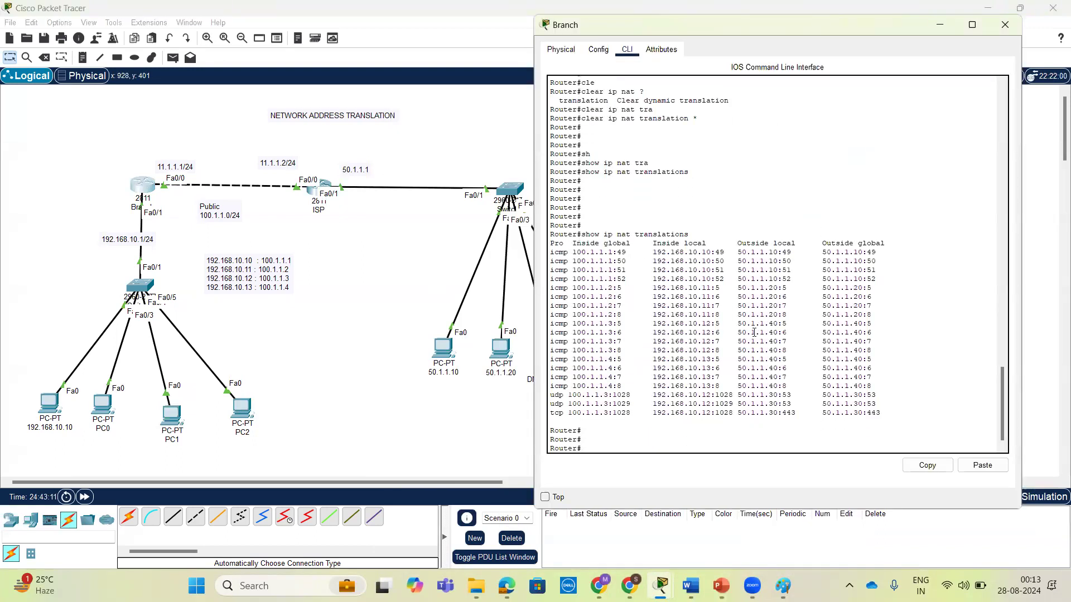
{"action": "left_click_drag", "start_coordinate": [882, 417], "coordinate": [551, 414]}
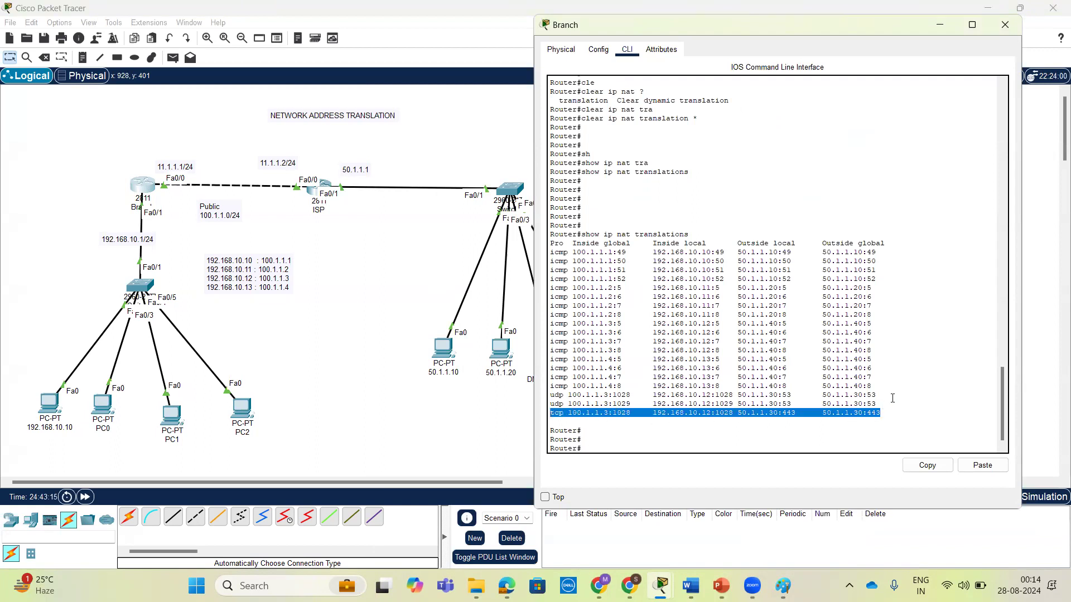
{"action": "left_click_drag", "start_coordinate": [879, 404], "coordinate": [556, 396]}
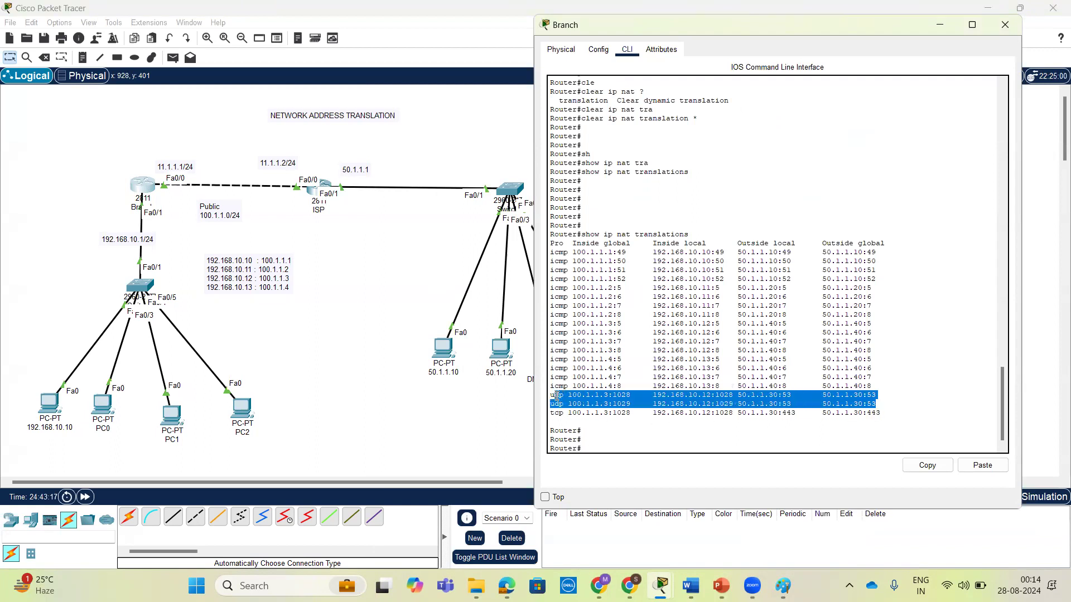
{"action": "left_click", "coordinate": [642, 402]}
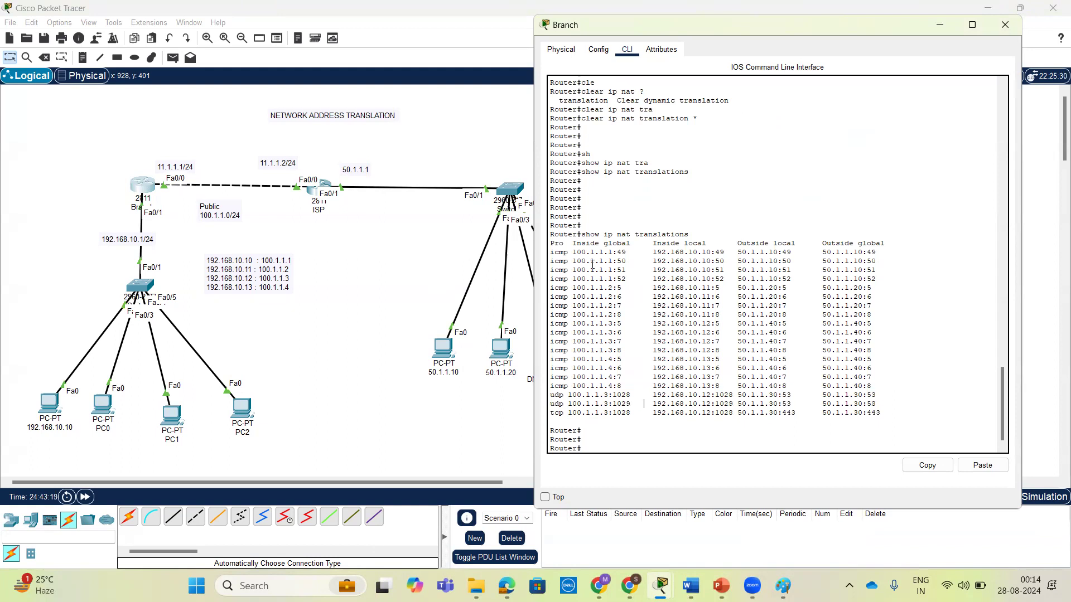
{"action": "left_click_drag", "start_coordinate": [575, 252], "coordinate": [712, 250]}
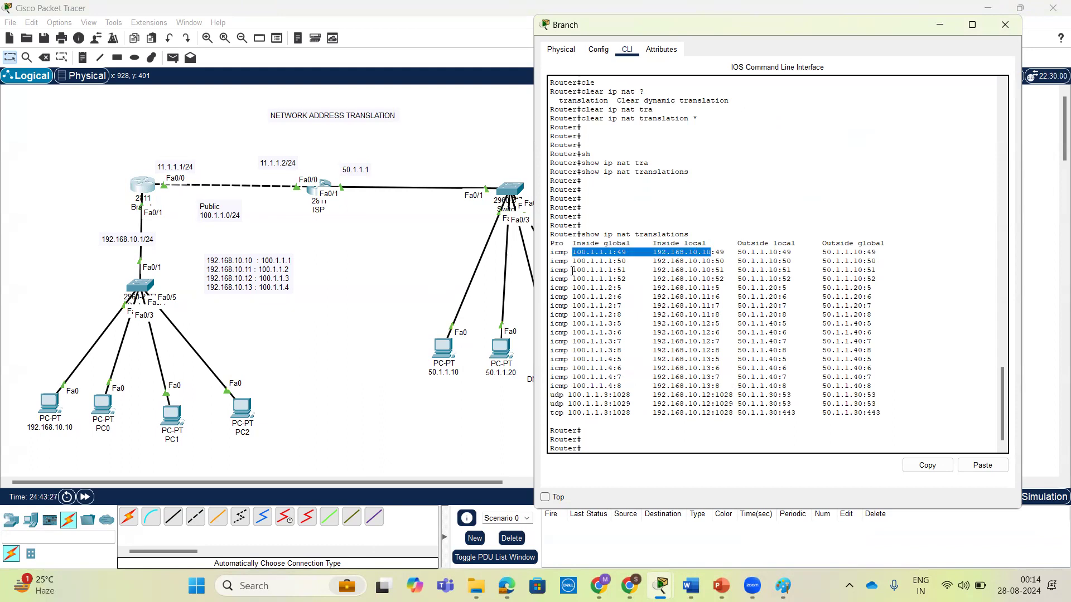
Compare the inside global and inside local addresses of the remaining hosts' ICMP entries and the first UDP entry on the Branch router.
{"action": "left_click_drag", "start_coordinate": [574, 287], "coordinate": [607, 287]}
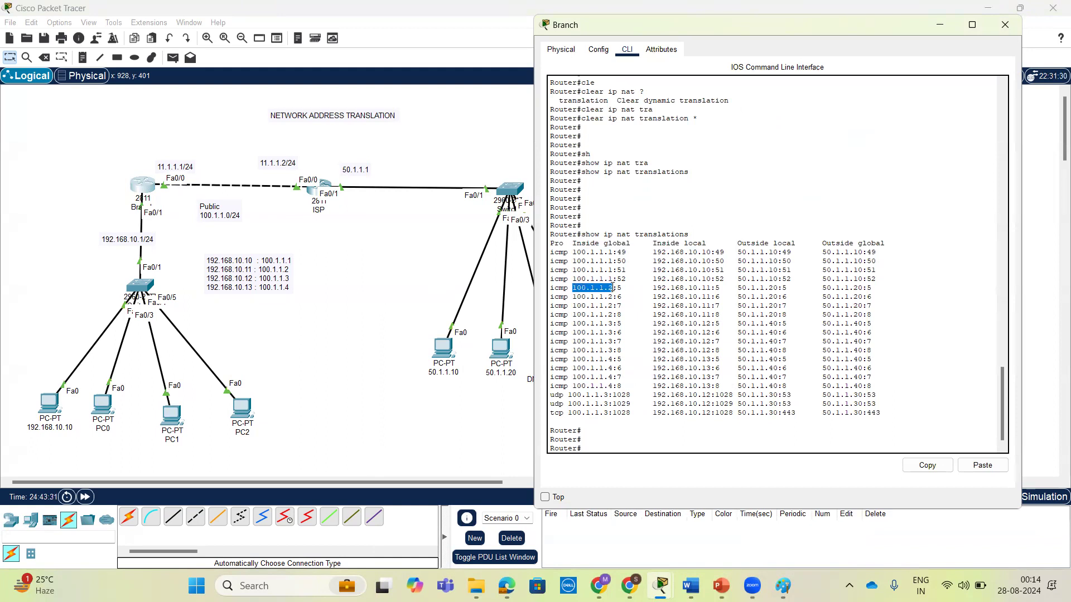
{"action": "left_click_drag", "start_coordinate": [612, 287], "coordinate": [707, 287]}
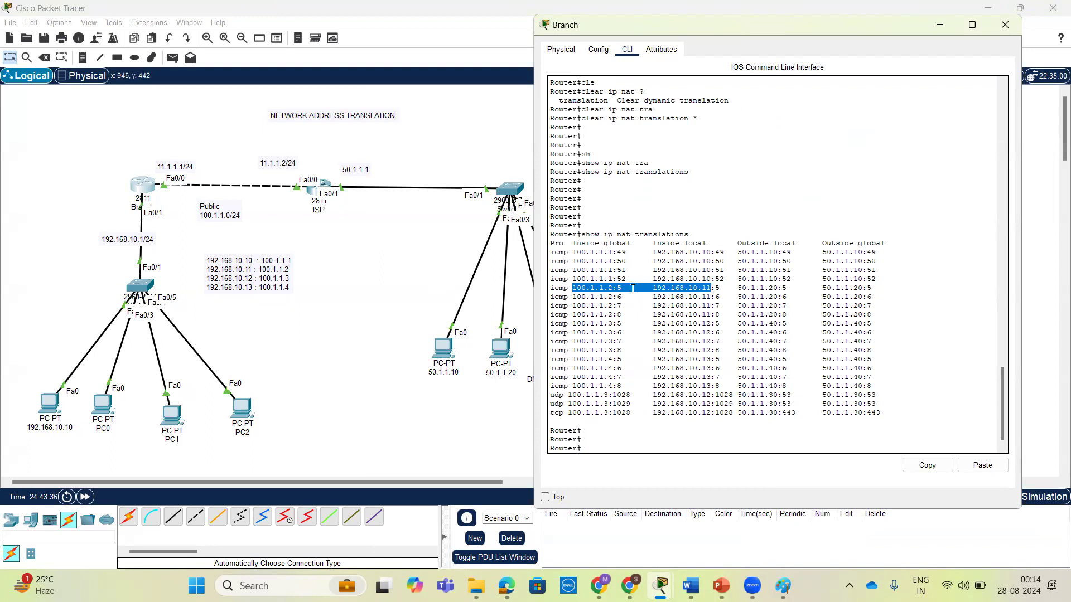
{"action": "left_click", "coordinate": [580, 305]}
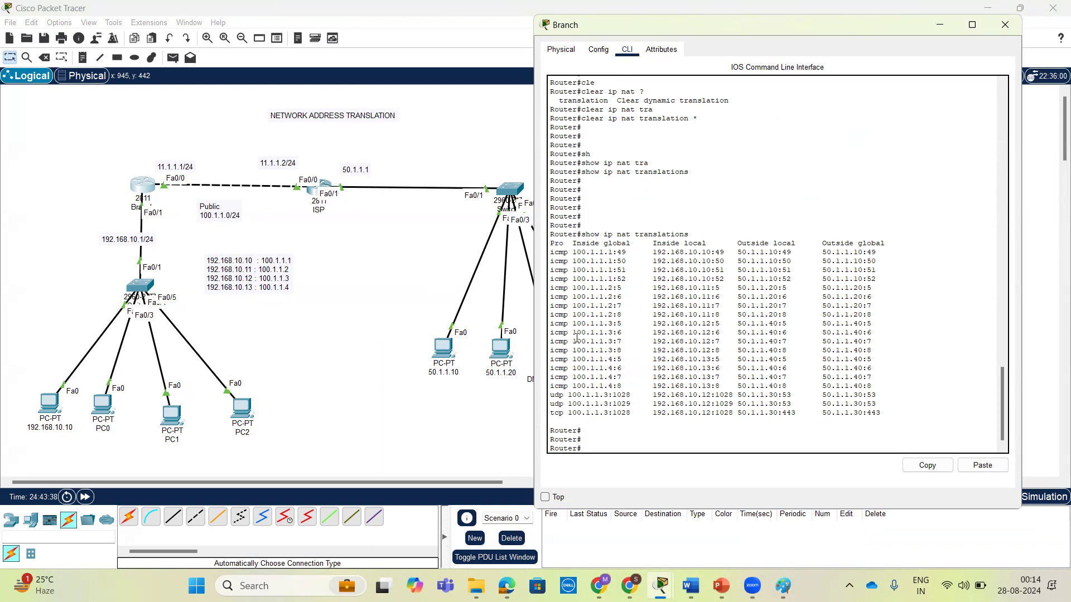
{"action": "left_click_drag", "start_coordinate": [574, 331], "coordinate": [718, 333]}
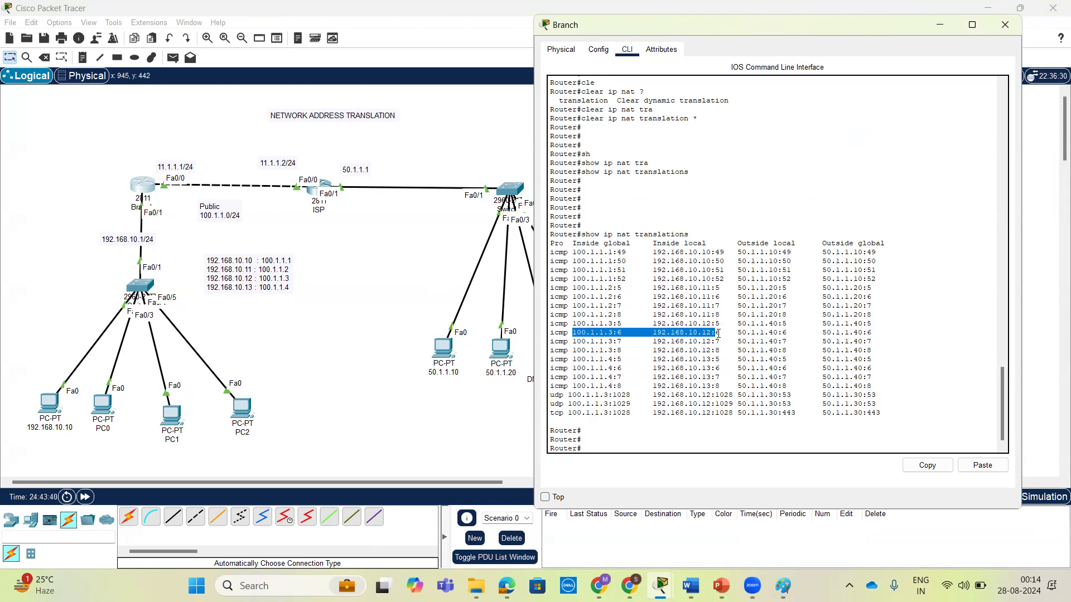
{"action": "left_click_drag", "start_coordinate": [576, 368], "coordinate": [718, 367]}
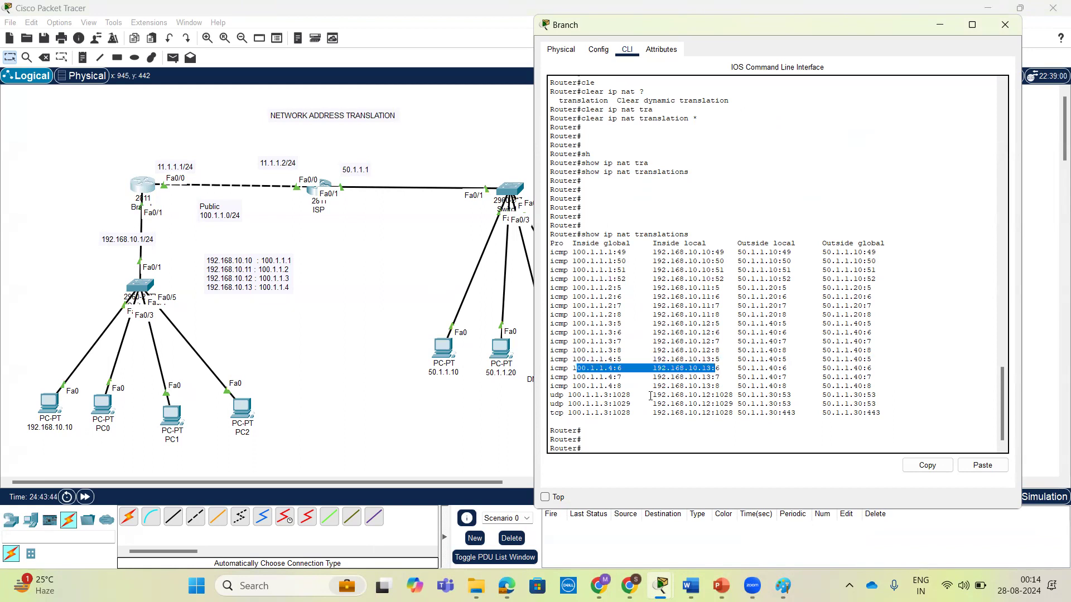
{"action": "left_click_drag", "start_coordinate": [568, 396], "coordinate": [721, 395]}
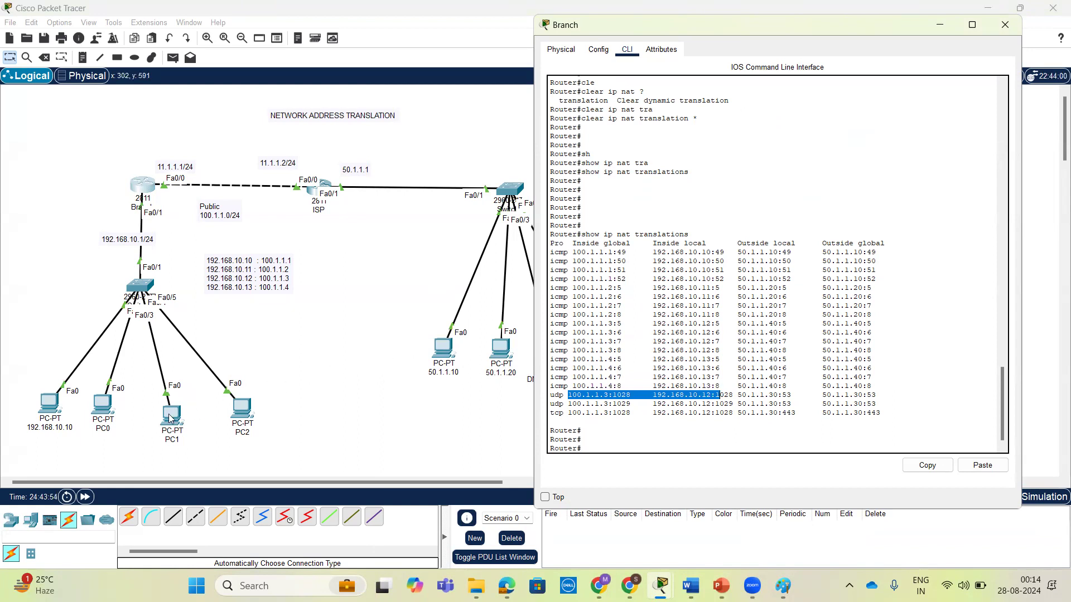
Add a fifth PC to the Branch LAN above PC2 and connect it to the LAN switch with an automatically chosen cable.
{"action": "left_click", "coordinate": [242, 333]}
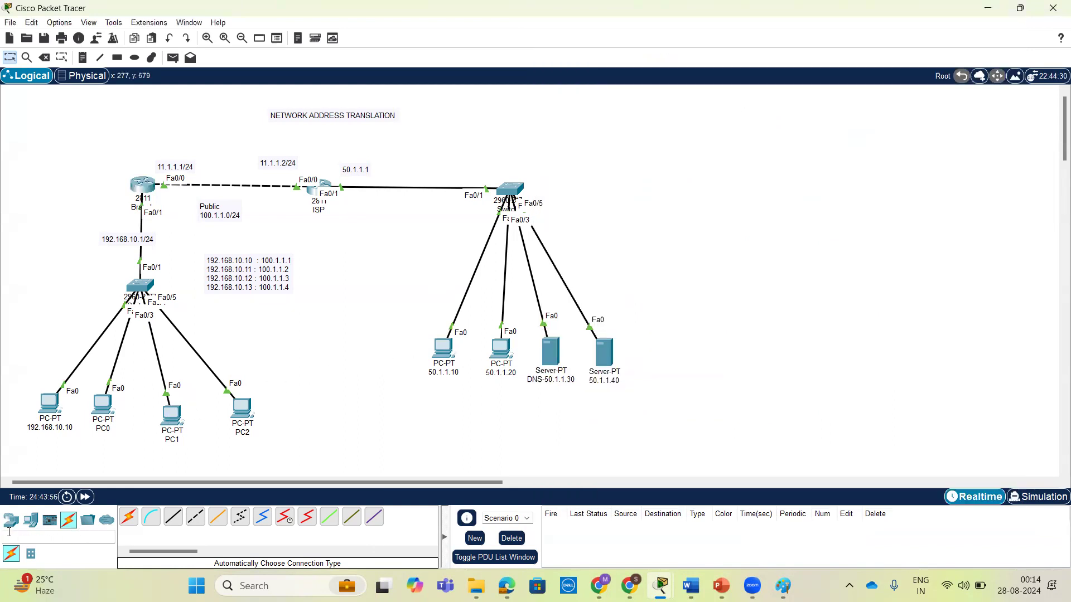
{"action": "left_click", "coordinate": [30, 519]}
{"action": "left_click", "coordinate": [128, 517]}
{"action": "left_click", "coordinate": [277, 358]}
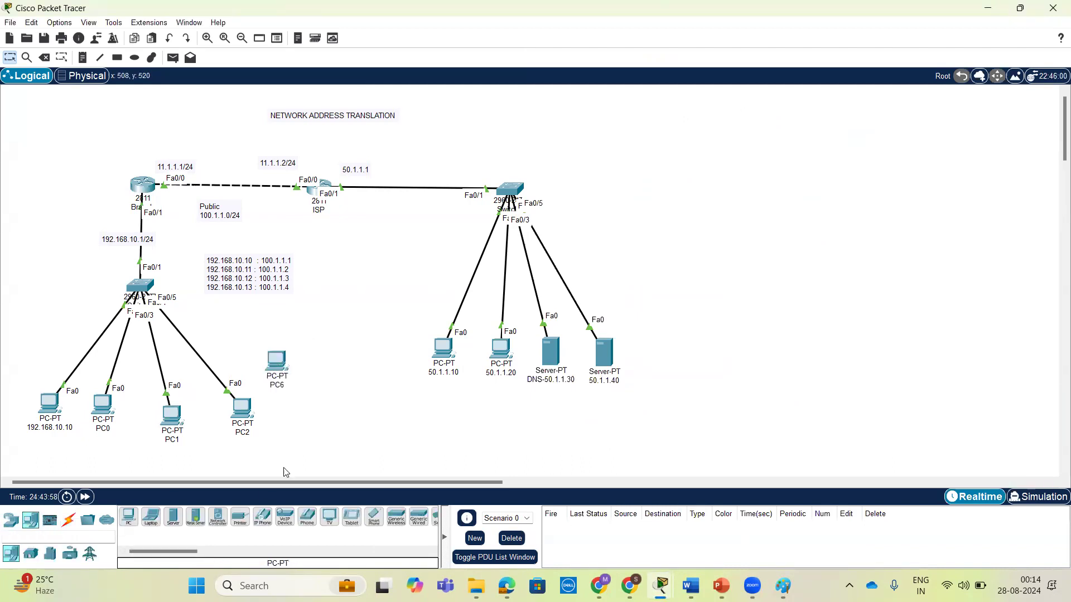
{"action": "left_click", "coordinate": [69, 519]}
{"action": "left_click", "coordinate": [128, 517]}
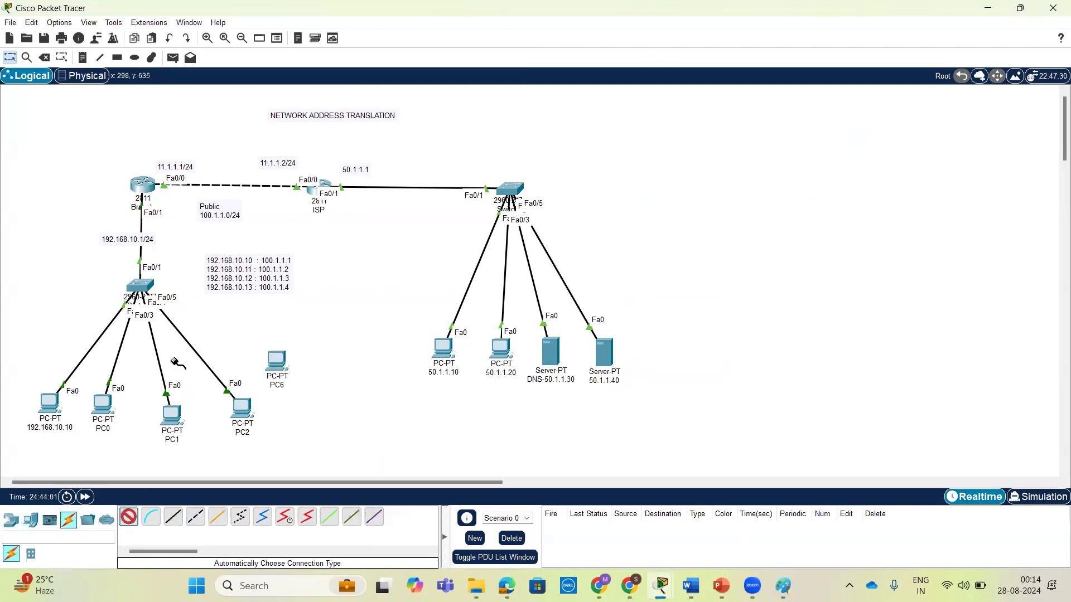
{"action": "left_click", "coordinate": [148, 291]}
{"action": "left_click", "coordinate": [275, 360]}
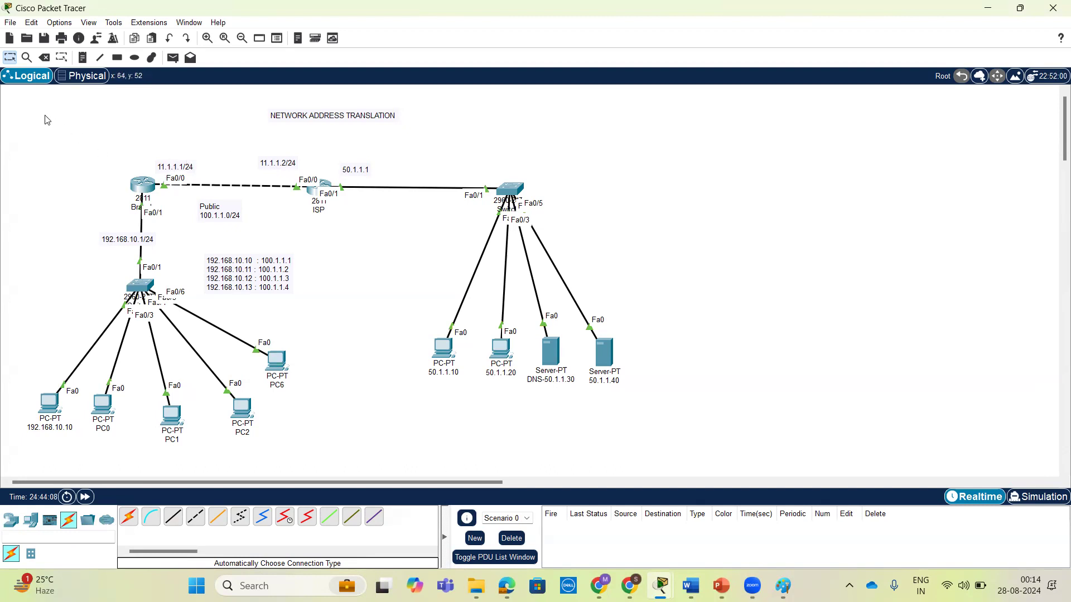
{"action": "mouse_move", "coordinate": [132, 117]}
{"action": "left_mouse_down"}
{"action": "mouse_move", "coordinate": [134, 138]}
{"action": "mouse_move", "coordinate": [170, 104]}
{"action": "mouse_move", "coordinate": [167, 116]}
{"action": "mouse_move", "coordinate": [156, 94]}
{"action": "mouse_move", "coordinate": [128, 143]}
{"action": "mouse_move", "coordinate": [199, 114]}
{"action": "mouse_move", "coordinate": [196, 97]}
{"action": "mouse_move", "coordinate": [244, 134]}
{"action": "mouse_move", "coordinate": [225, 149]}
{"action": "left_mouse_up"}
{"action": "left_click_drag", "start_coordinate": [264, 134], "coordinate": [280, 143]}
{"action": "mouse_move", "coordinate": [283, 127]}
{"action": "left_mouse_down"}
{"action": "mouse_move", "coordinate": [284, 143]}
{"action": "mouse_move", "coordinate": [331, 127]}
{"action": "mouse_move", "coordinate": [297, 139]}
{"action": "left_mouse_up"}
{"action": "mouse_move", "coordinate": [362, 118]}
{"action": "left_mouse_down"}
{"action": "mouse_move", "coordinate": [249, 146]}
{"action": "mouse_move", "coordinate": [326, 137]}
{"action": "mouse_move", "coordinate": [329, 123]}
{"action": "mouse_move", "coordinate": [396, 132]}
{"action": "mouse_move", "coordinate": [390, 146]}
{"action": "mouse_move", "coordinate": [439, 111]}
{"action": "mouse_move", "coordinate": [390, 160]}
{"action": "mouse_move", "coordinate": [434, 114]}
{"action": "mouse_move", "coordinate": [397, 103]}
{"action": "left_mouse_up"}
{"action": "mouse_move", "coordinate": [462, 140]}
{"action": "left_mouse_down"}
{"action": "mouse_move", "coordinate": [464, 162]}
{"action": "mouse_move", "coordinate": [524, 121]}
{"action": "mouse_move", "coordinate": [453, 158]}
{"action": "mouse_move", "coordinate": [526, 112]}
{"action": "left_mouse_up"}
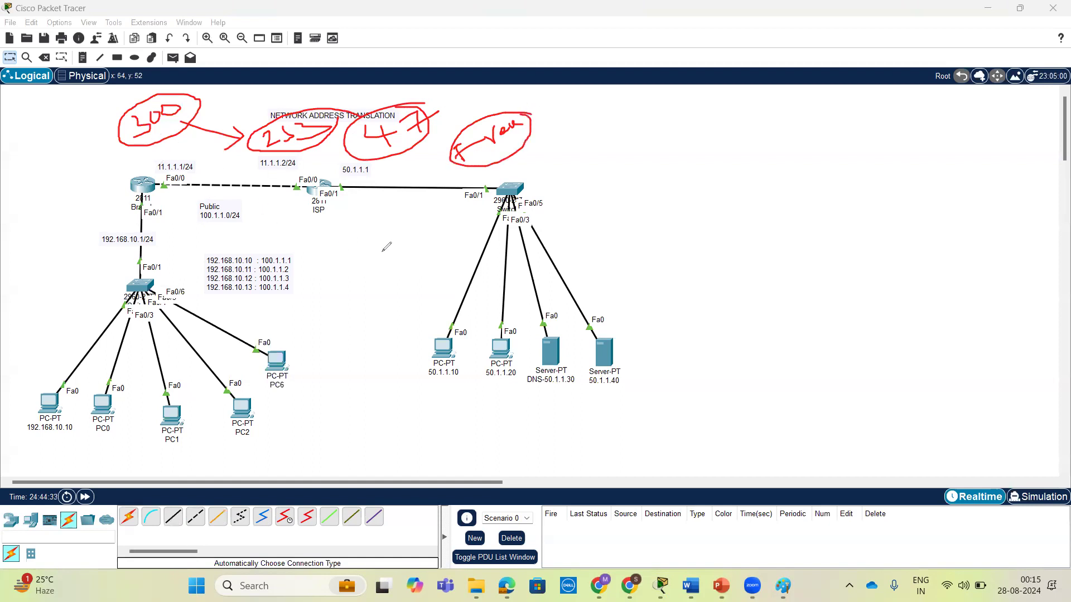
{"action": "left_click_drag", "start_coordinate": [290, 337], "coordinate": [323, 352]}
{"action": "mouse_move", "coordinate": [342, 312]}
{"action": "left_mouse_down"}
{"action": "mouse_move", "coordinate": [351, 322]}
{"action": "mouse_move", "coordinate": [315, 301]}
{"action": "mouse_move", "coordinate": [321, 368]}
{"action": "mouse_move", "coordinate": [365, 295]}
{"action": "mouse_move", "coordinate": [329, 317]}
{"action": "left_mouse_up"}
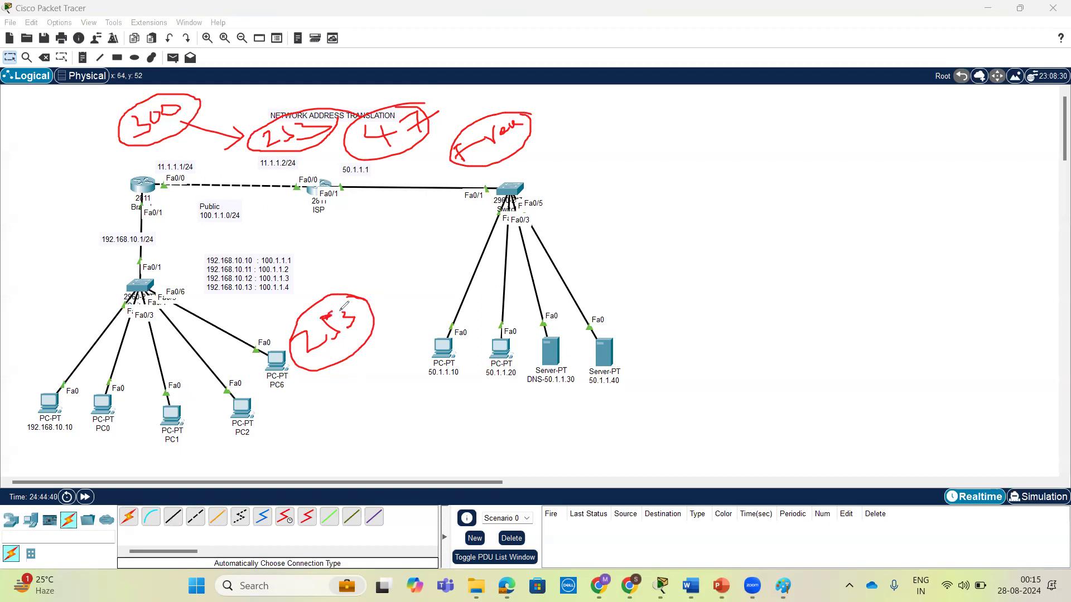
{"action": "mouse_move", "coordinate": [316, 420]}
{"action": "left_mouse_down"}
{"action": "mouse_move", "coordinate": [319, 432]}
{"action": "mouse_move", "coordinate": [334, 397]}
{"action": "mouse_move", "coordinate": [350, 390]}
{"action": "mouse_move", "coordinate": [321, 452]}
{"action": "mouse_move", "coordinate": [357, 383]}
{"action": "left_mouse_up"}
{"action": "left_click", "coordinate": [387, 449]}
{"action": "mouse_move", "coordinate": [407, 437]}
{"action": "left_mouse_down"}
{"action": "mouse_move", "coordinate": [413, 452]}
{"action": "mouse_move", "coordinate": [370, 464]}
{"action": "mouse_move", "coordinate": [402, 430]}
{"action": "left_mouse_up"}
{"action": "mouse_move", "coordinate": [216, 372]}
{"action": "left_mouse_down"}
{"action": "mouse_move", "coordinate": [224, 428]}
{"action": "mouse_move", "coordinate": [270, 397]}
{"action": "mouse_move", "coordinate": [248, 404]}
{"action": "mouse_move", "coordinate": [273, 447]}
{"action": "mouse_move", "coordinate": [245, 433]}
{"action": "mouse_move", "coordinate": [279, 433]}
{"action": "left_mouse_up"}
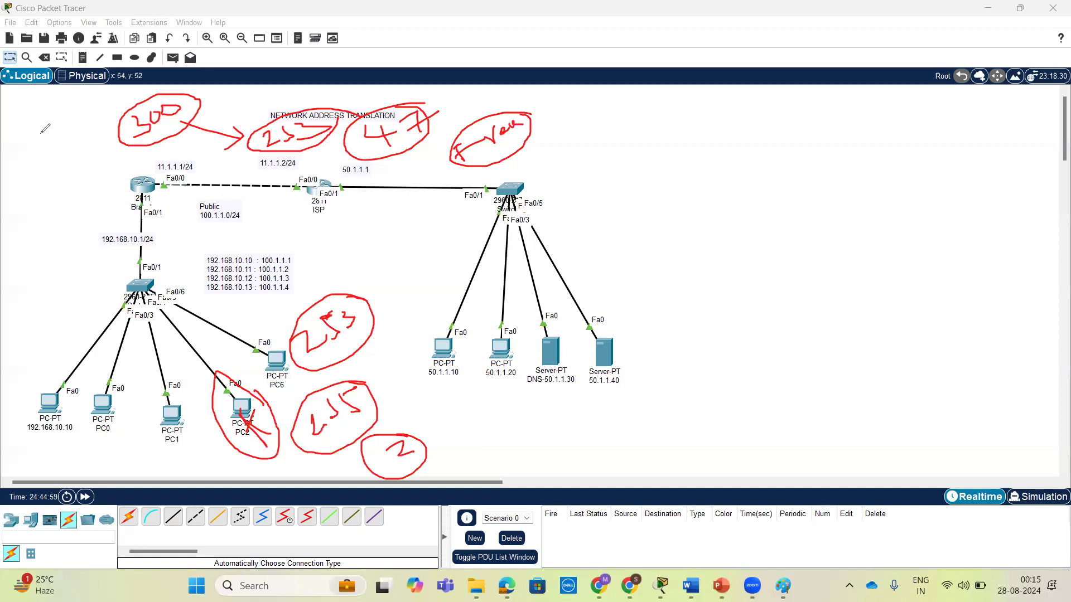
{"action": "left_click_drag", "start_coordinate": [85, 190], "coordinate": [88, 227]}
{"action": "mouse_move", "coordinate": [86, 258]}
{"action": "left_mouse_down"}
{"action": "mouse_move", "coordinate": [94, 272]}
{"action": "mouse_move", "coordinate": [82, 278]}
{"action": "left_mouse_up"}
{"action": "mouse_move", "coordinate": [91, 208]}
{"action": "left_mouse_down"}
{"action": "mouse_move", "coordinate": [126, 191]}
{"action": "mouse_move", "coordinate": [123, 203]}
{"action": "left_mouse_up"}
{"action": "mouse_move", "coordinate": [101, 259]}
{"action": "left_mouse_down"}
{"action": "mouse_move", "coordinate": [134, 249]}
{"action": "mouse_move", "coordinate": [122, 245]}
{"action": "mouse_move", "coordinate": [130, 256]}
{"action": "left_mouse_up"}
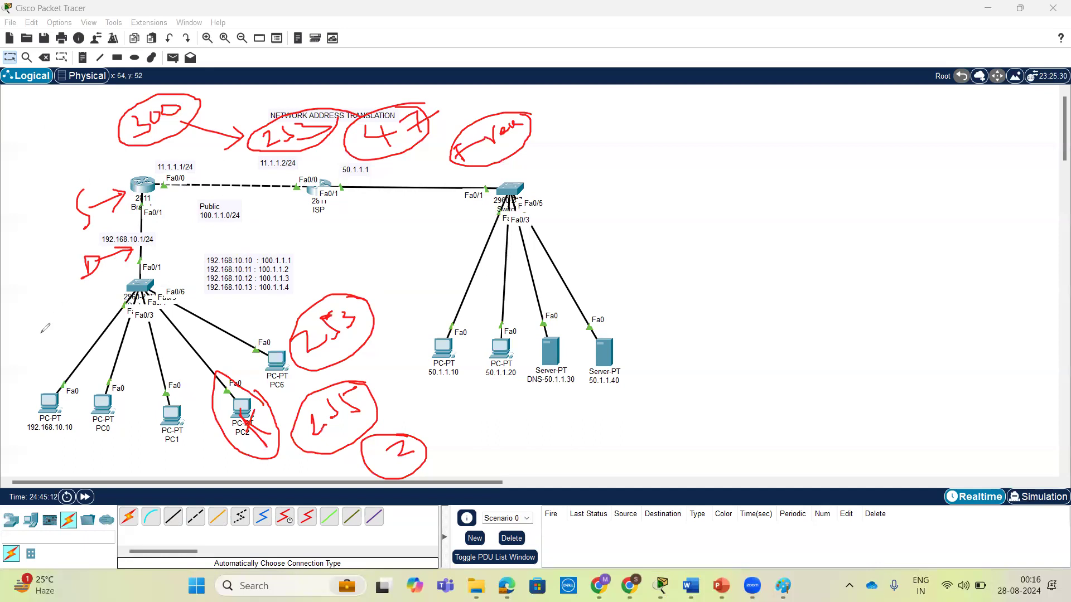
{"action": "left_click", "coordinate": [555, 451]}
{"action": "mouse_move", "coordinate": [337, 300]}
{"action": "left_mouse_down"}
{"action": "mouse_move", "coordinate": [348, 340]}
{"action": "mouse_move", "coordinate": [334, 325]}
{"action": "left_mouse_up"}
{"action": "mouse_move", "coordinate": [376, 304]}
{"action": "left_mouse_down"}
{"action": "mouse_move", "coordinate": [365, 307]}
{"action": "mouse_move", "coordinate": [409, 301]}
{"action": "mouse_move", "coordinate": [416, 281]}
{"action": "left_mouse_up"}
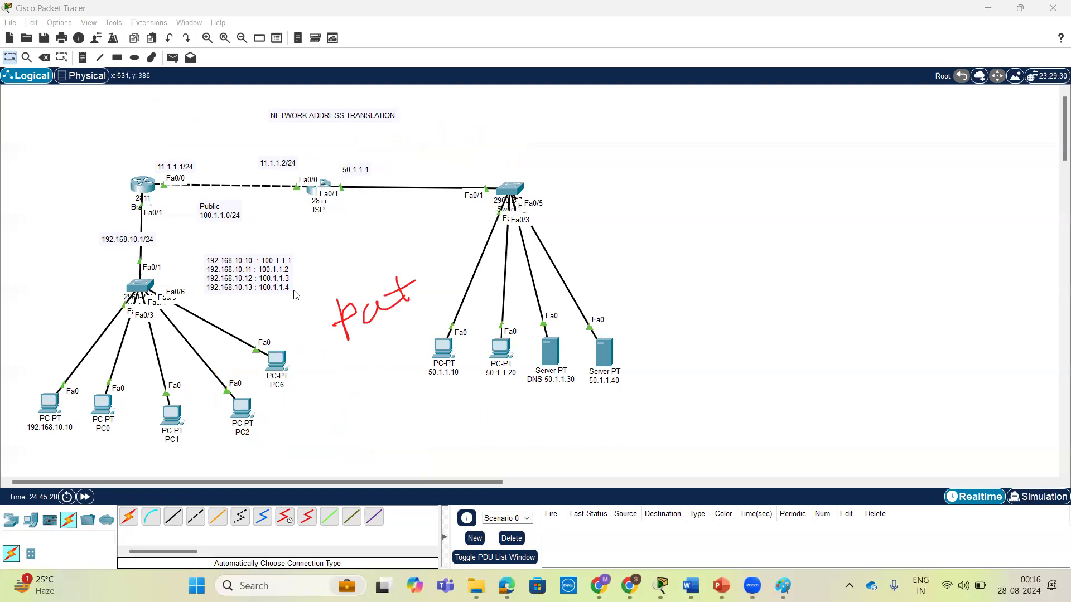
Redisplay the NAT translations in the Branch router's CLI and examine the UDP and TCP entries.
{"action": "left_click", "coordinate": [145, 191]}
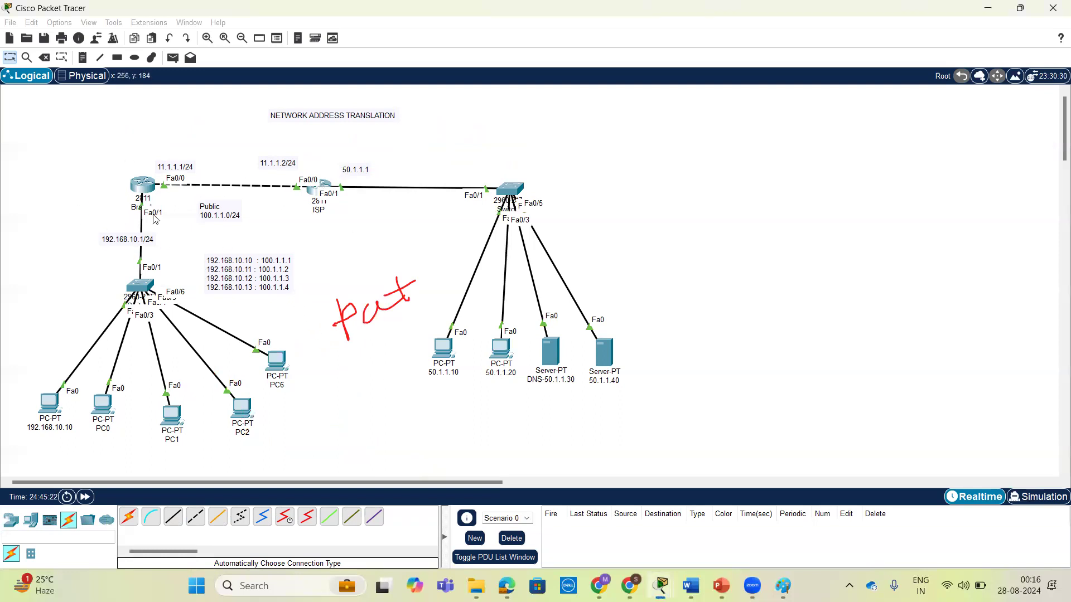
{"action": "scroll", "coordinate": [896, 356], "scroll_direction": "down", "scroll_amount": 1}
{"action": "key", "text": "Return"}
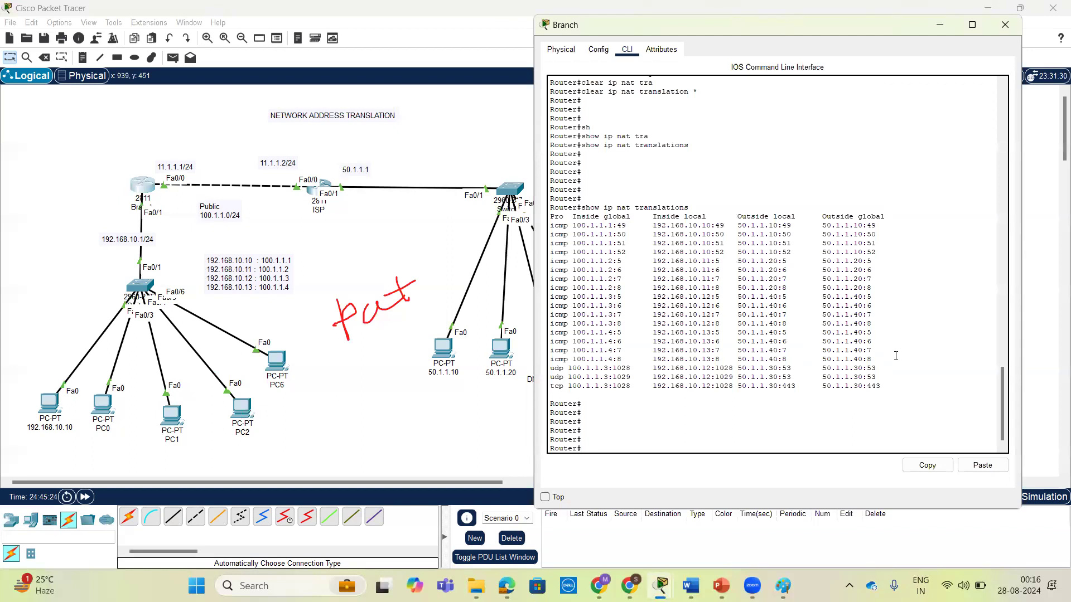
{"action": "key", "text": "Up"}
{"action": "key", "text": "Return"}
{"action": "key", "text": "Return"}
{"action": "key", "text": "Return"}
{"action": "key", "text": "Return"}
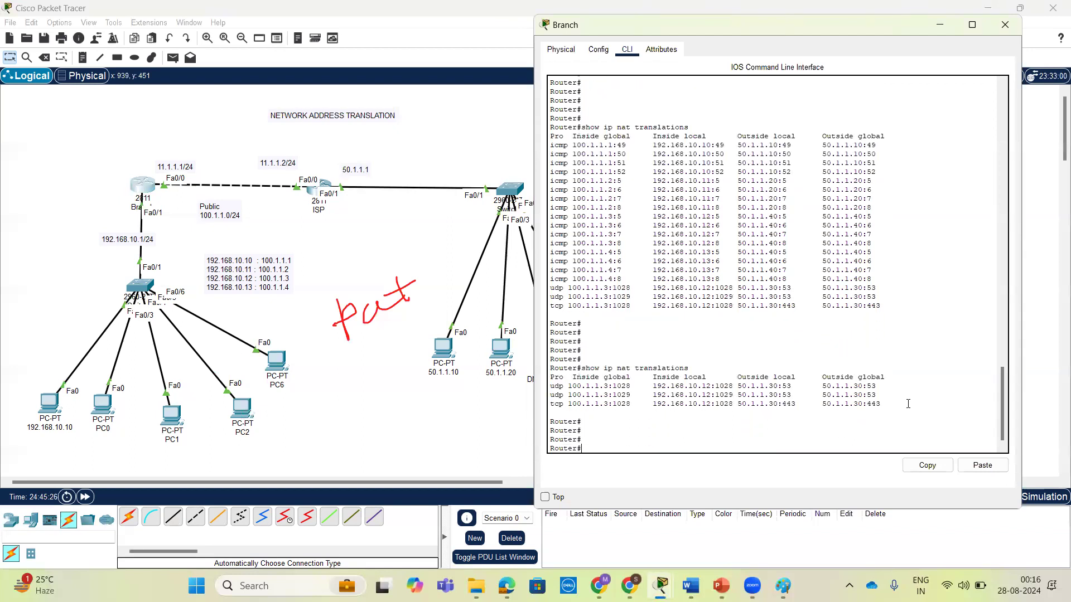
{"action": "left_click_drag", "start_coordinate": [908, 403], "coordinate": [531, 376]}
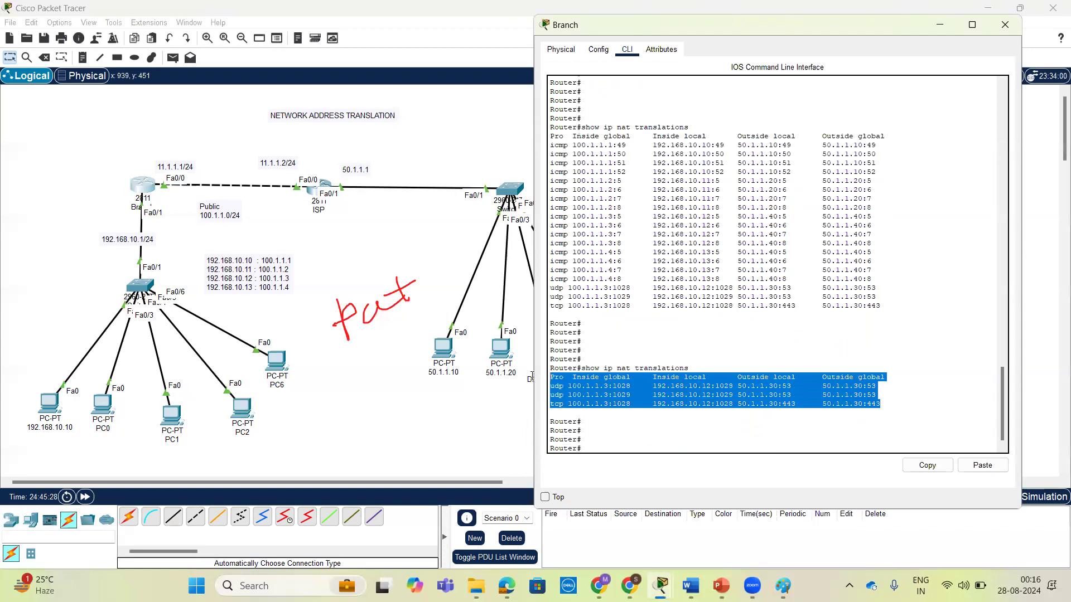
{"action": "left_click_drag", "start_coordinate": [893, 408], "coordinate": [545, 377]}
Set PC6's IPv4 configuration to DHCP so it obtains an address, and close the IP configuration.
{"action": "left_click", "coordinate": [271, 368]}
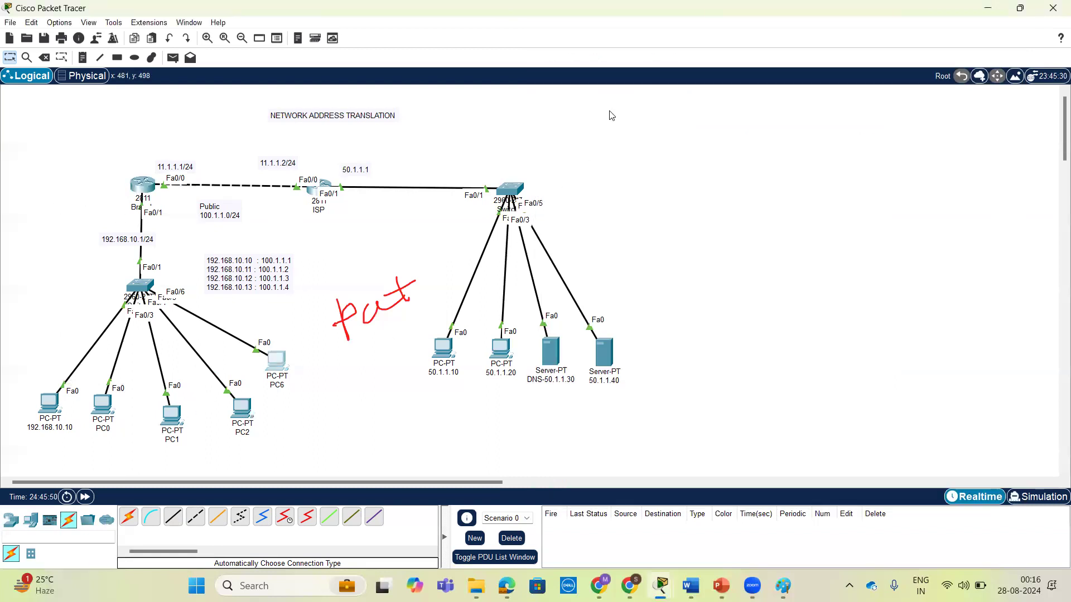
{"action": "left_click", "coordinate": [276, 361]}
{"action": "left_click", "coordinate": [476, 109]}
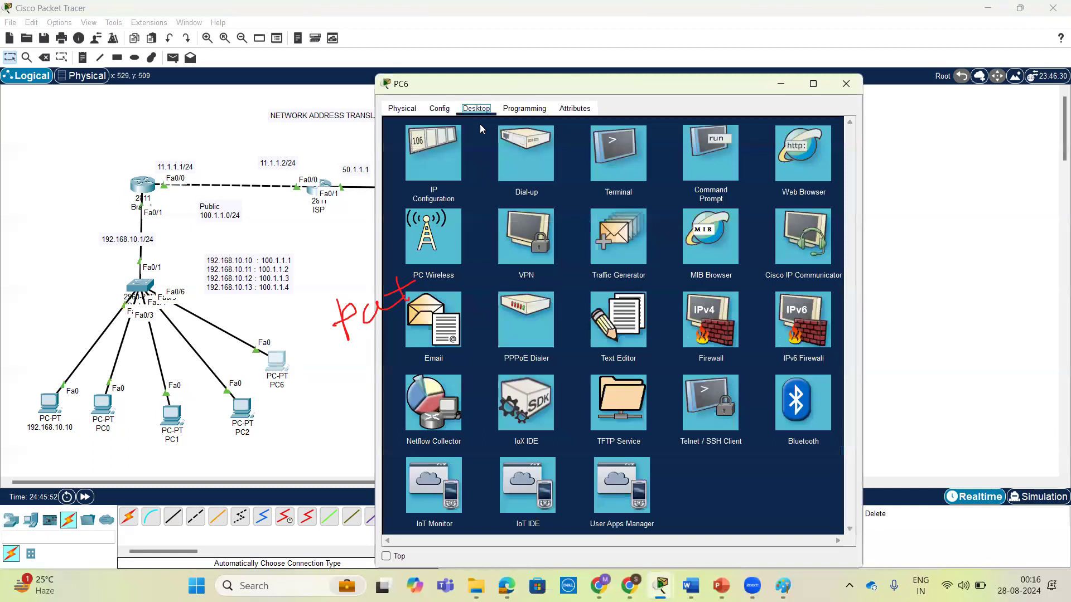
{"action": "left_click", "coordinate": [427, 166]}
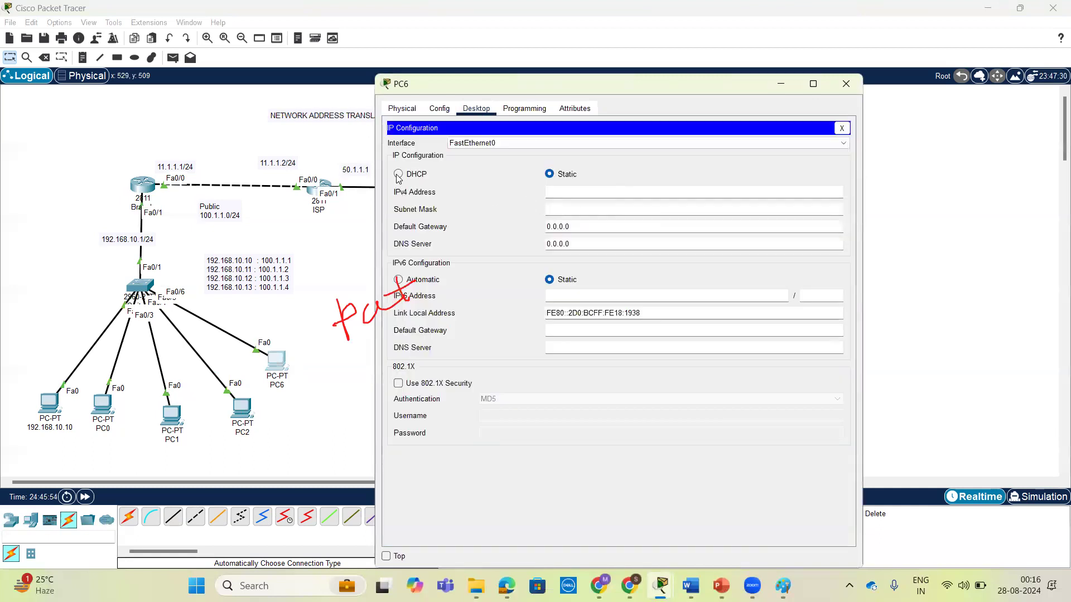
{"action": "left_click", "coordinate": [398, 174]}
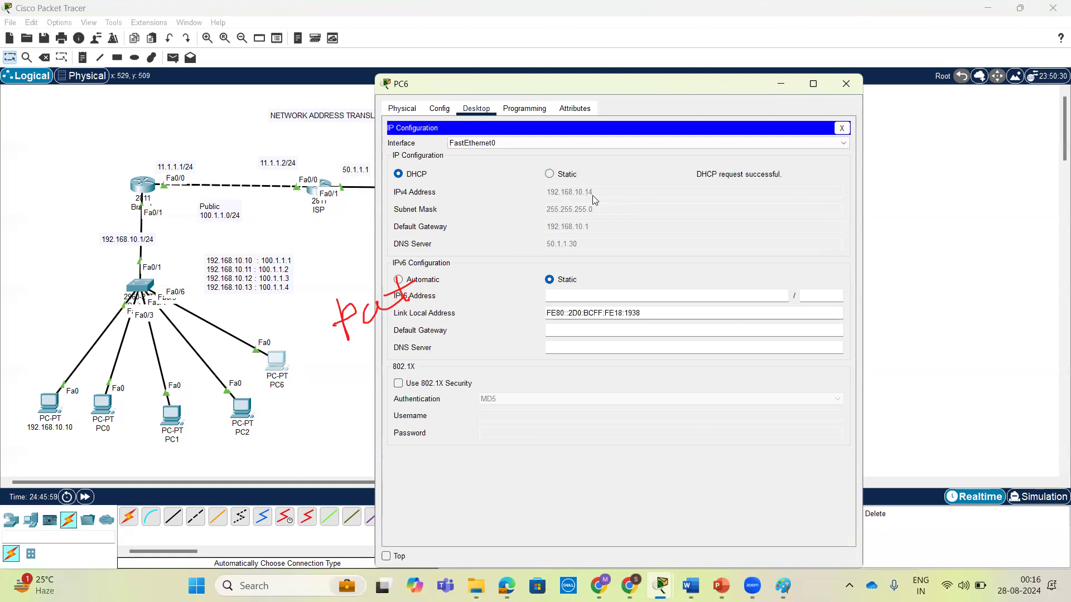
{"action": "left_click", "coordinate": [841, 128]}
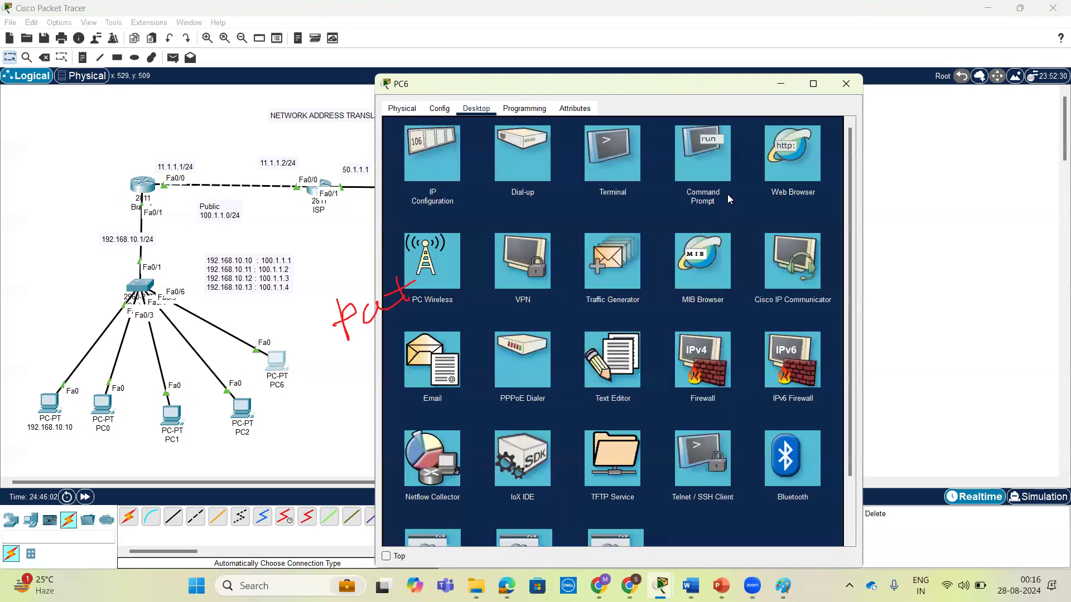
Ping 50.1.1.10 from PC6's command prompt.
{"action": "left_click", "coordinate": [690, 168]}
{"action": "type", "text": "ping 19"}
{"action": "key", "text": "BackSpace"}
{"action": "key", "text": "BackSpace"}
{"action": "key", "text": "BackSpace"}
{"action": "key", "text": "BackSpace"}
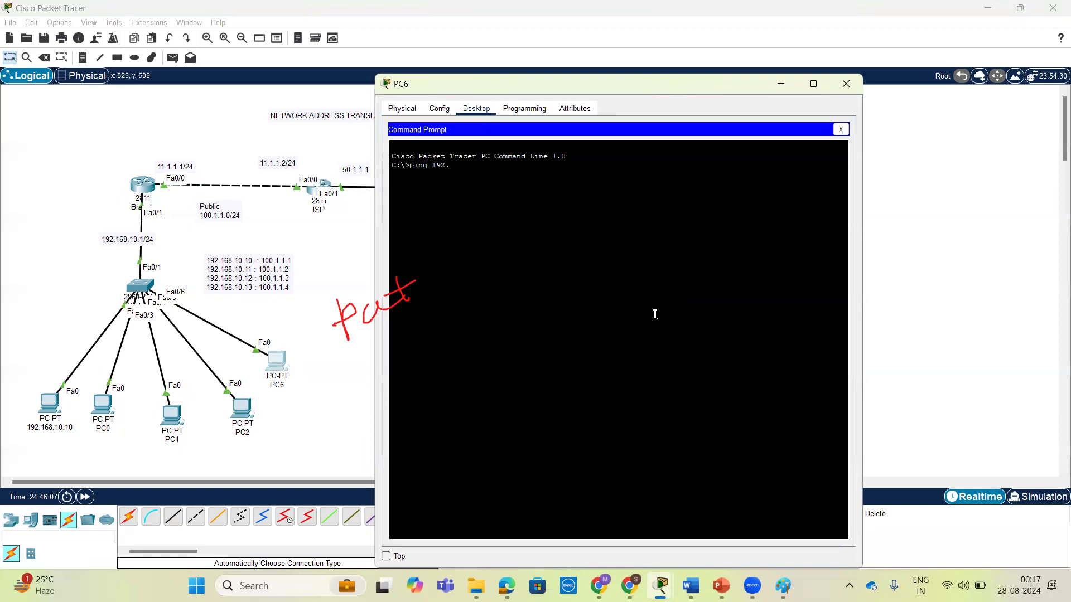
{"action": "type", "text": "50.1.1.10"}
{"action": "key", "text": "Return"}
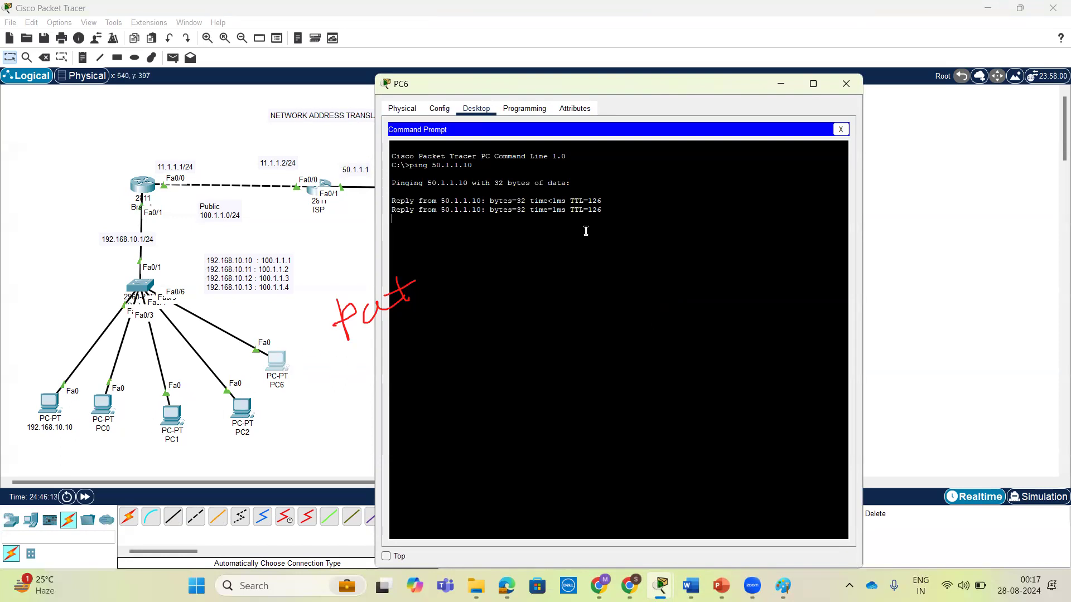
Redisplay the NAT translations on the Branch router and examine the inside addresses of the ICMP entry for PC6's ping.
{"action": "left_click", "coordinate": [145, 190]}
{"action": "left_click", "coordinate": [766, 299]}
{"action": "key", "text": "Return"}
{"action": "key", "text": "Return"}
{"action": "key", "text": "Up"}
{"action": "key", "text": "Return"}
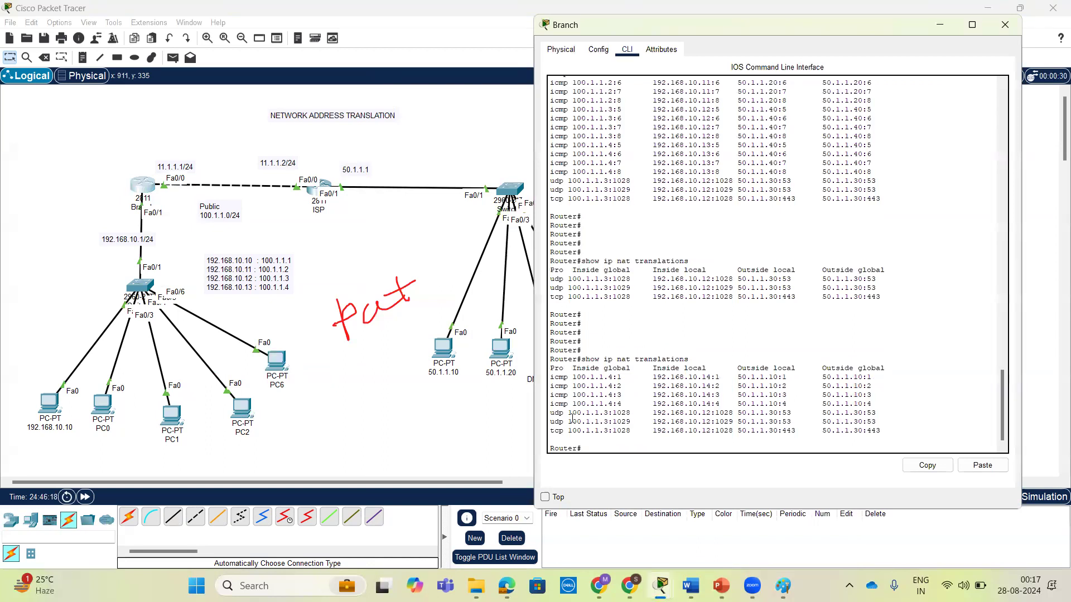
{"action": "left_click_drag", "start_coordinate": [720, 377], "coordinate": [573, 377]}
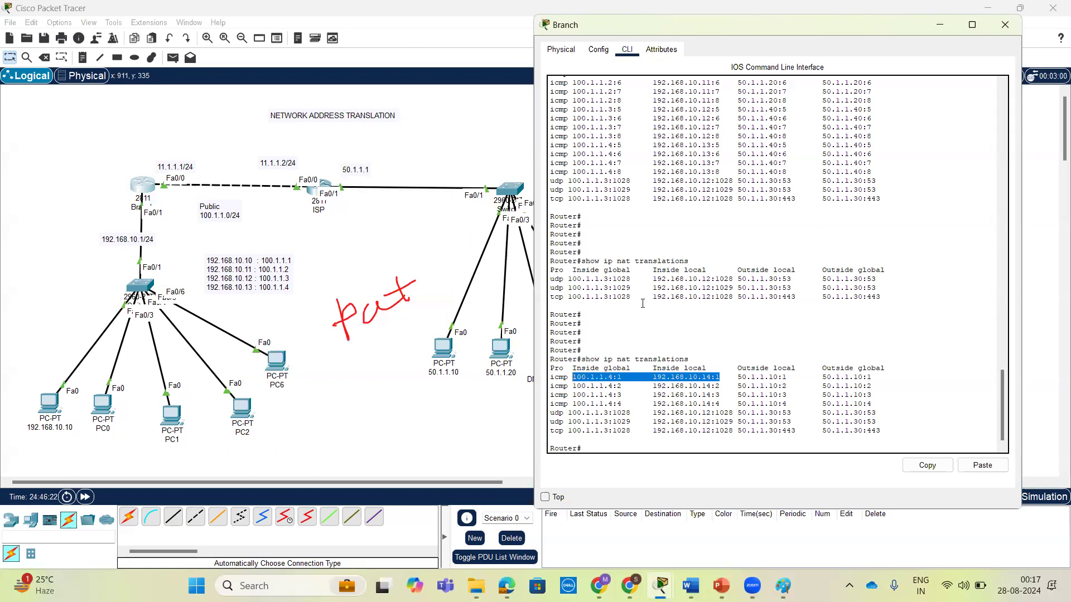
Compare the inside global address used for PC6 with the earlier ICMP entries of host 192.168.10.13 in the previous translation output.
{"action": "scroll", "coordinate": [643, 303], "scroll_direction": "up", "scroll_amount": 4}
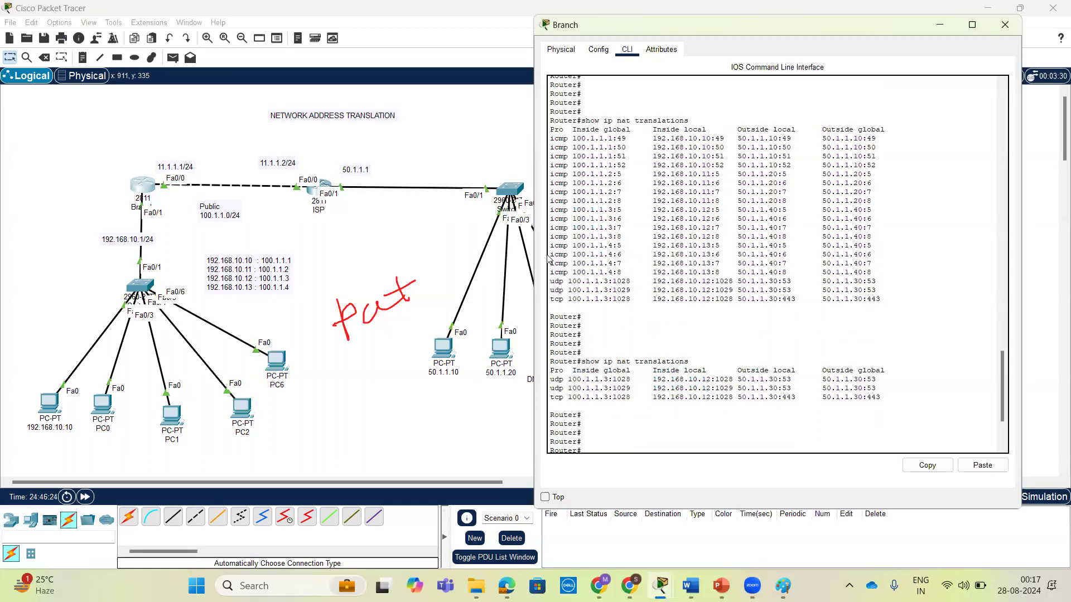
{"action": "left_click_drag", "start_coordinate": [552, 255], "coordinate": [716, 256]}
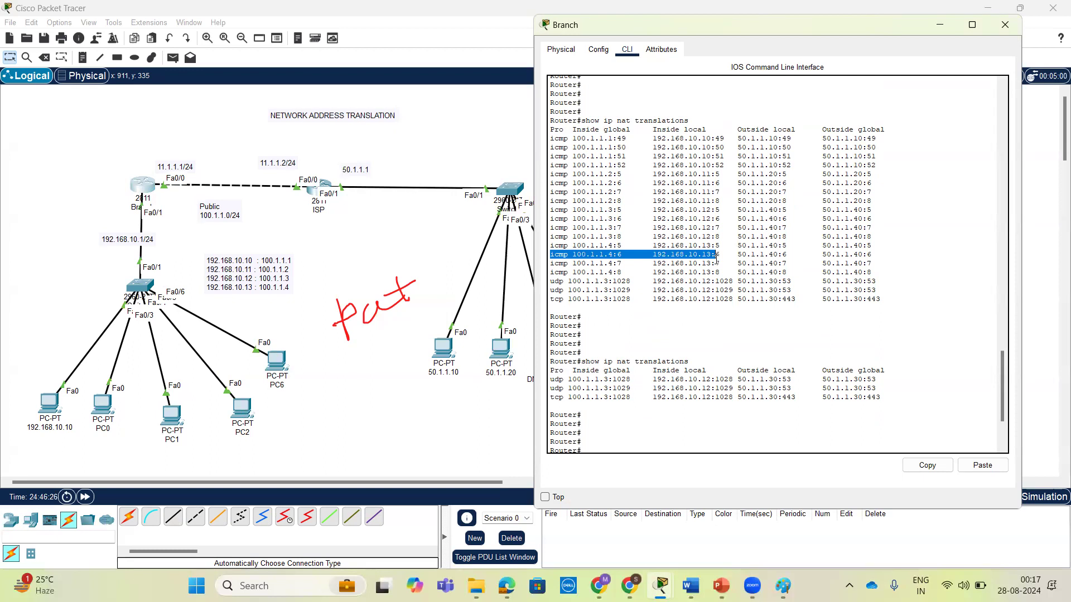
{"action": "scroll", "coordinate": [769, 386], "scroll_direction": "down", "scroll_amount": 4}
{"action": "left_click_drag", "start_coordinate": [720, 374], "coordinate": [573, 376]}
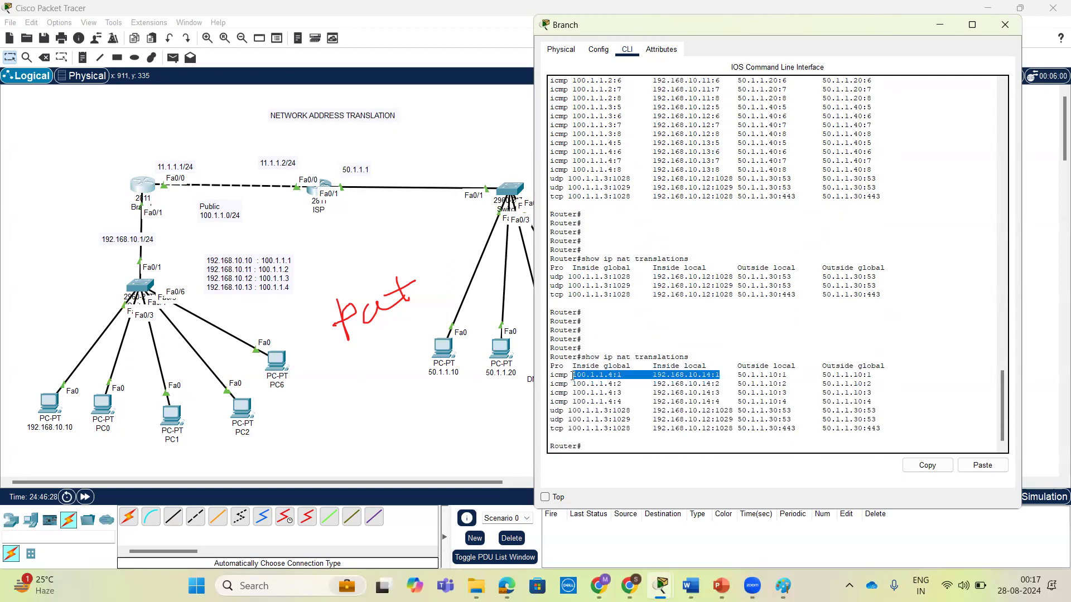
{"action": "left_click", "coordinate": [607, 375]}
{"action": "left_click_drag", "start_coordinate": [608, 374], "coordinate": [572, 374]}
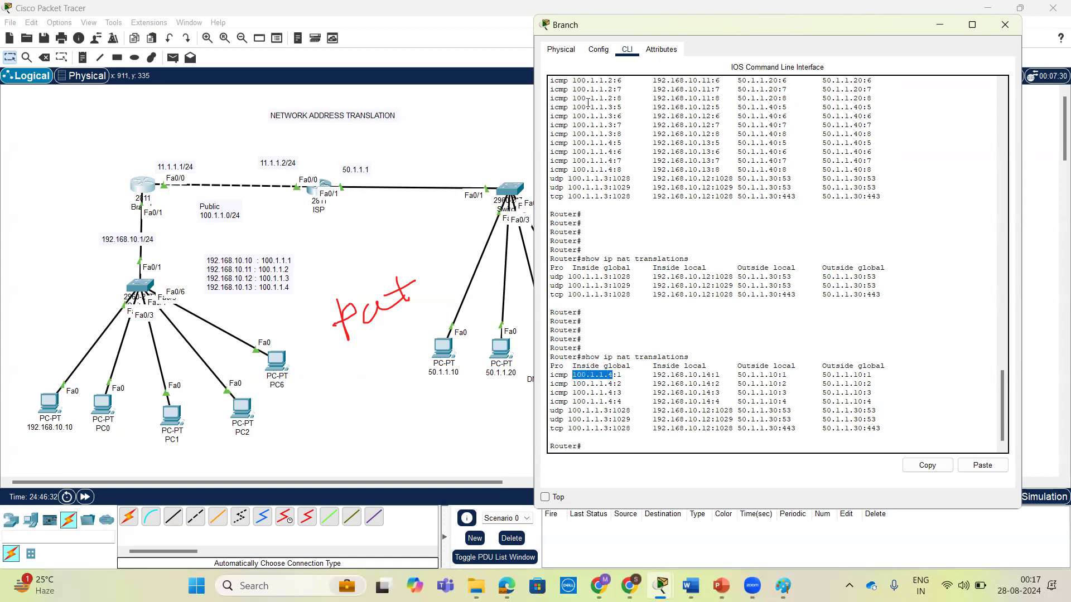
{"action": "left_click_drag", "start_coordinate": [550, 142], "coordinate": [888, 170]}
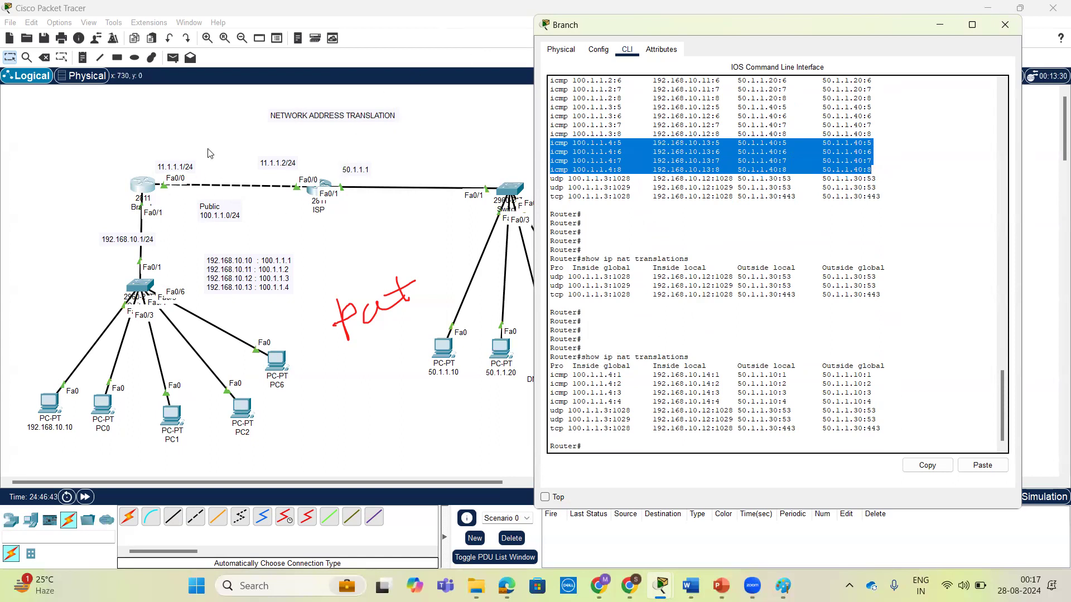
{"action": "left_click", "coordinate": [152, 105]}
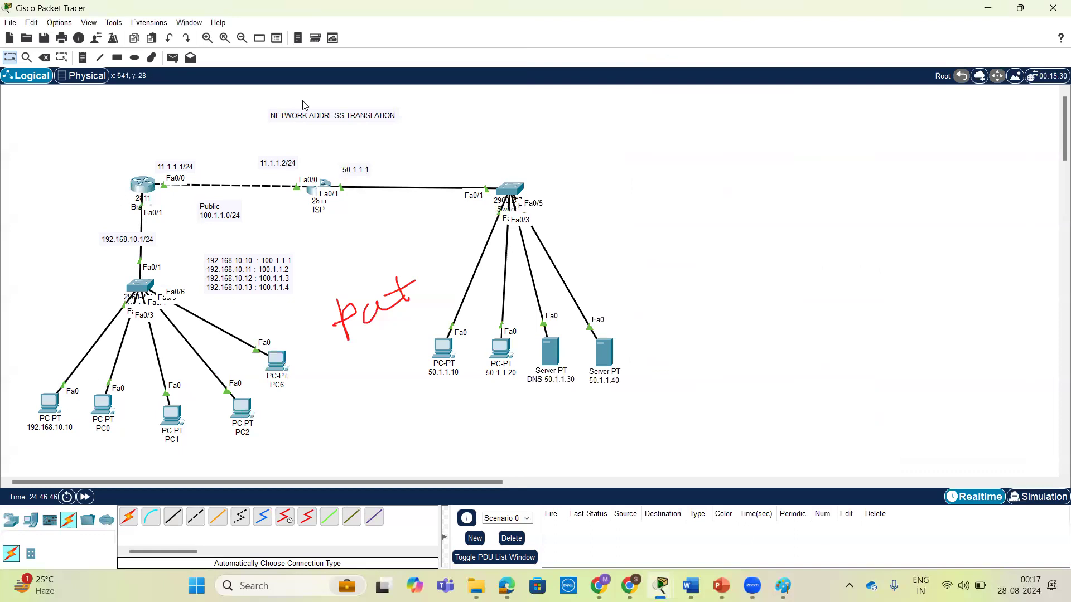
{"action": "left_click", "coordinate": [539, 318]}
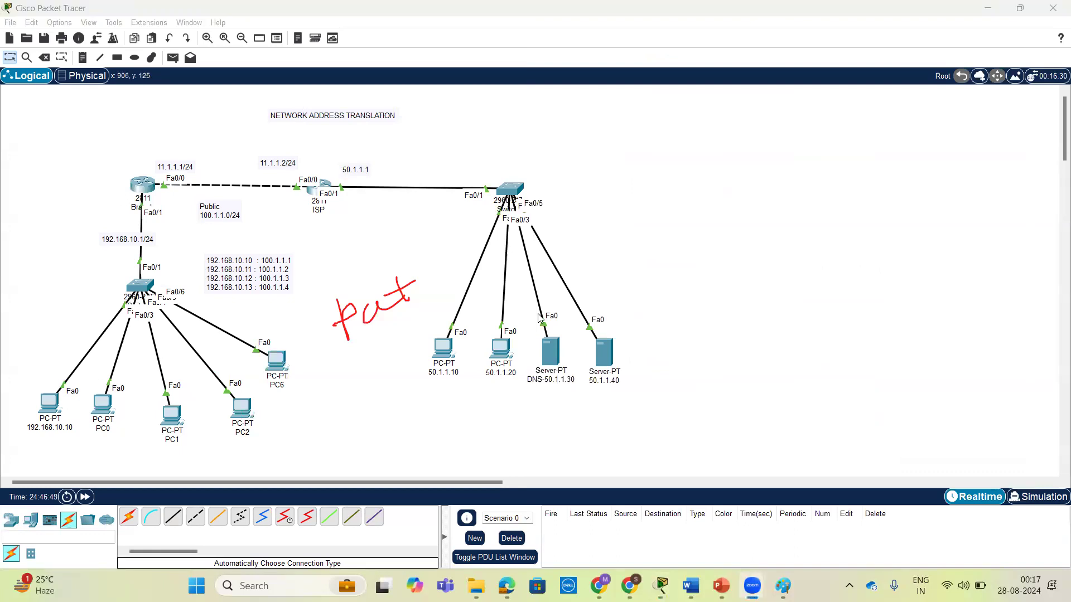
Display the running configuration on the Branch router.
{"action": "left_click", "coordinate": [143, 189]}
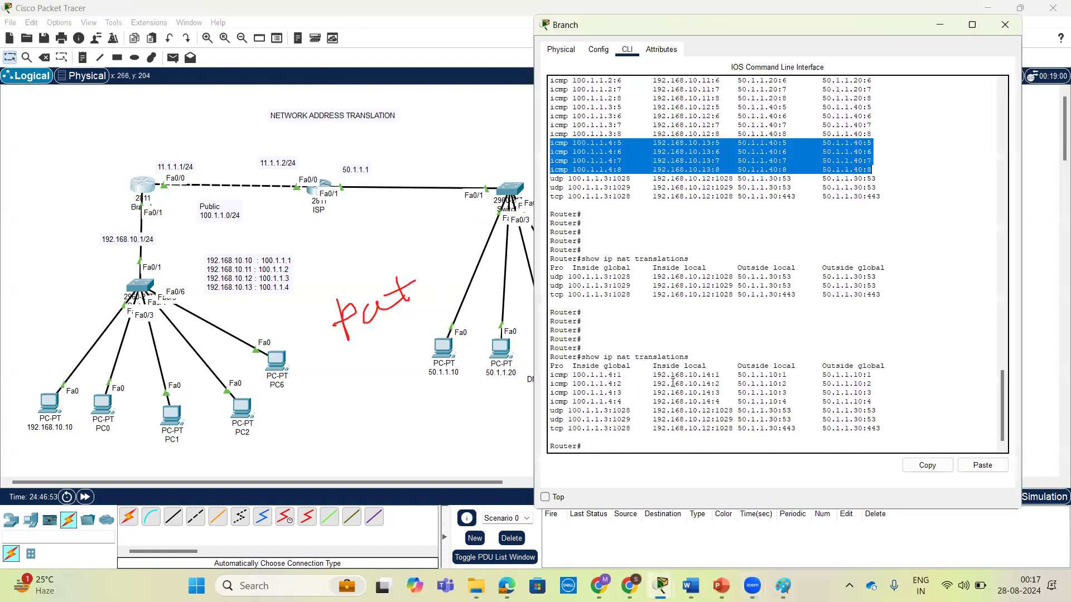
{"action": "left_click", "coordinate": [912, 308]}
{"action": "key", "text": "Return"}
{"action": "key", "text": "Return"}
{"action": "key", "text": "Return"}
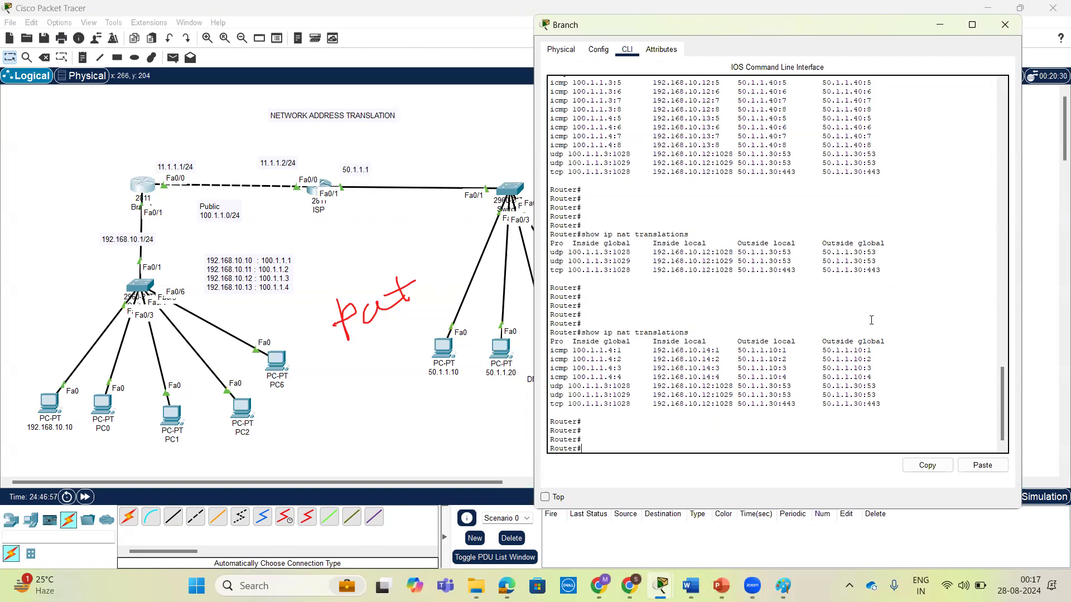
{"action": "key", "text": "BackSpace"}
{"action": "key", "text": "BackSpace"}
{"action": "type", "text": "sh"}
{"action": "key", "text": "Tab"}
{"action": "type", "text": "ru"}
{"action": "key", "text": "Tab"}
{"action": "key", "text": "Return"}
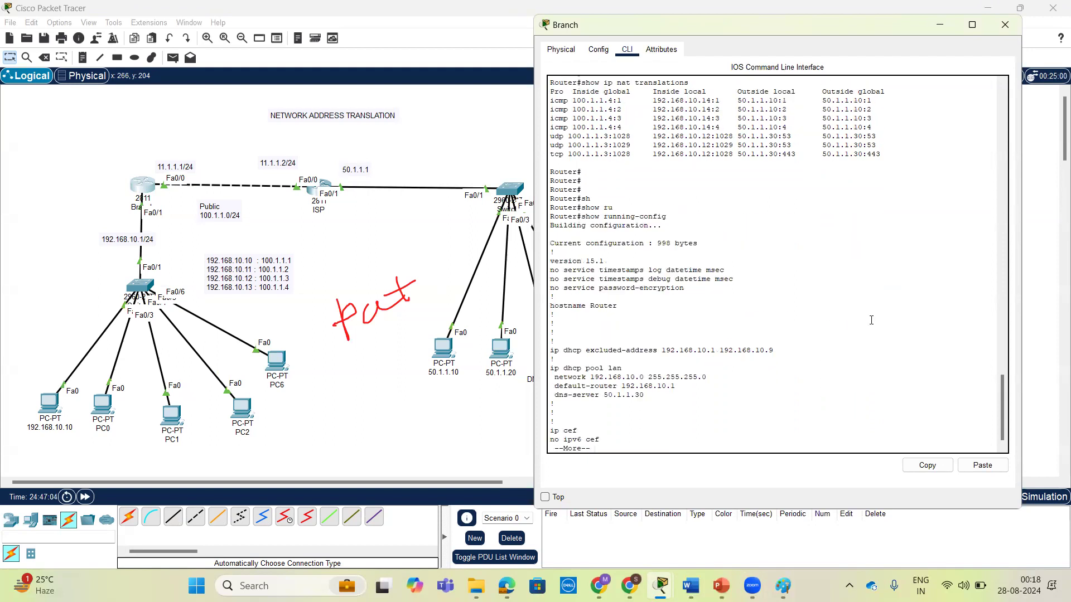
Examine the DHCP exclusion, NAT pool and access list lines of the Branch router's running configuration.
{"action": "left_click_drag", "start_coordinate": [550, 351], "coordinate": [781, 352]}
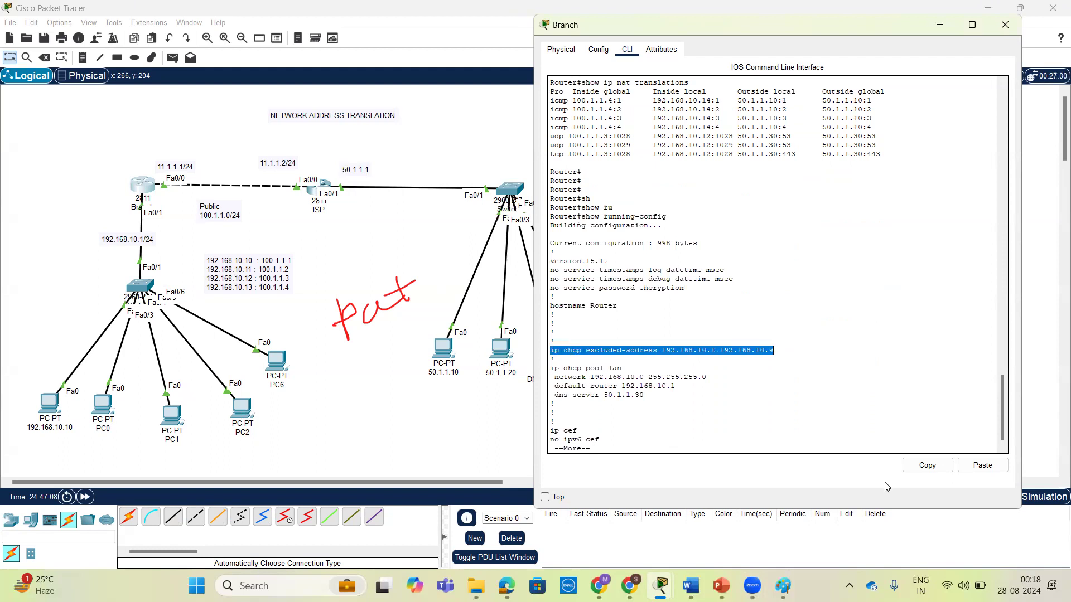
{"action": "left_click", "coordinate": [725, 386]}
{"action": "scroll", "coordinate": [724, 385], "scroll_direction": "up", "scroll_amount": 2}
{"action": "scroll", "coordinate": [723, 385], "scroll_direction": "down", "scroll_amount": 10}
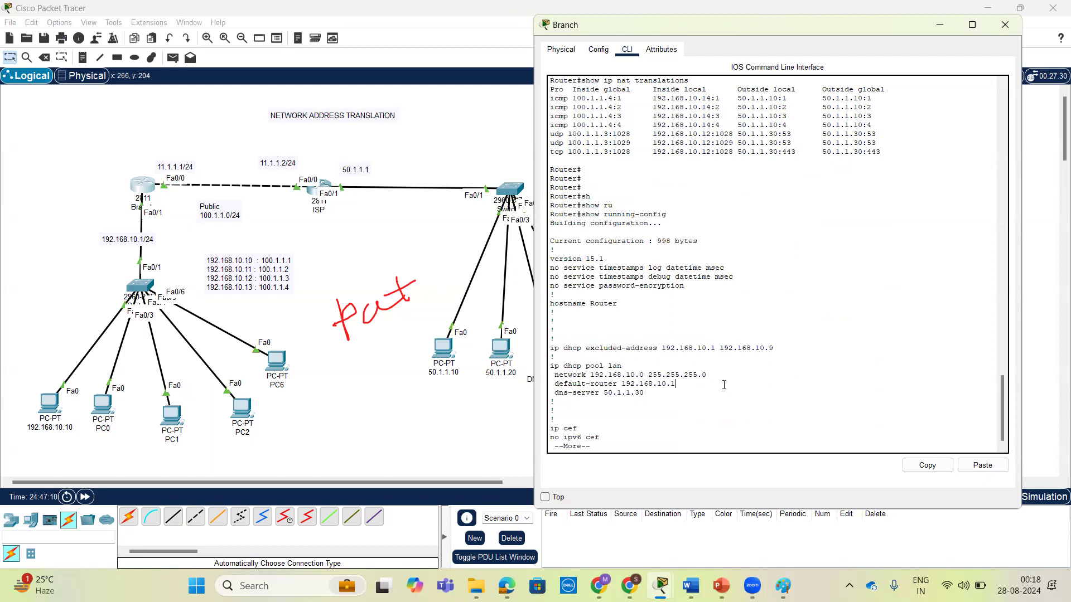
{"action": "left_click_drag", "start_coordinate": [550, 216], "coordinate": [836, 213]}
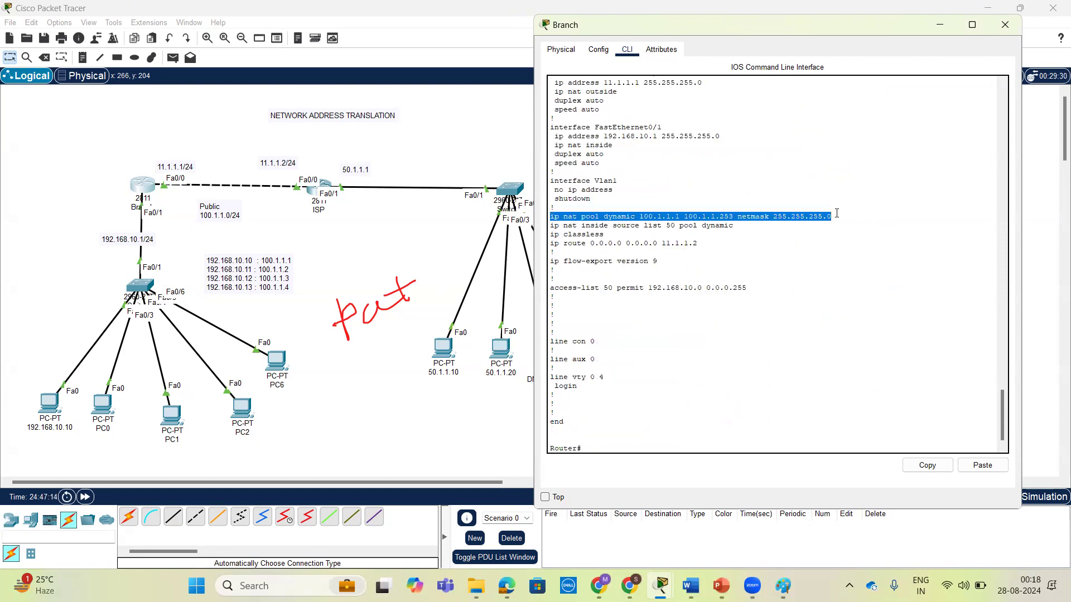
{"action": "left_click", "coordinate": [772, 431]}
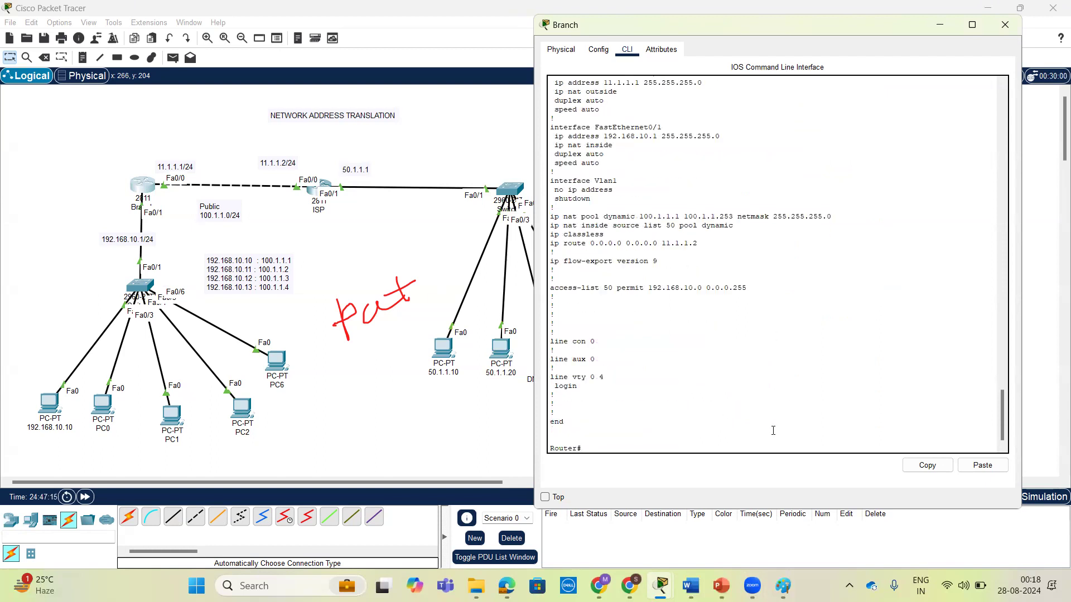
Enter global configuration mode and try to remove NAT pool dynamic 100.1.1.1 100.1.1.253 netmask 255.255.255.0, reusing its line from the running configuration.
{"action": "triple_click", "coordinate": [643, 217]}
{"action": "left_click", "coordinate": [928, 465]}
{"action": "left_click", "coordinate": [915, 431]}
{"action": "key", "text": "Return"}
{"action": "key", "text": "Return"}
{"action": "key", "text": "Return"}
{"action": "type", "text": "conf t"}
{"action": "key", "text": "Return"}
{"action": "key", "text": "Return"}
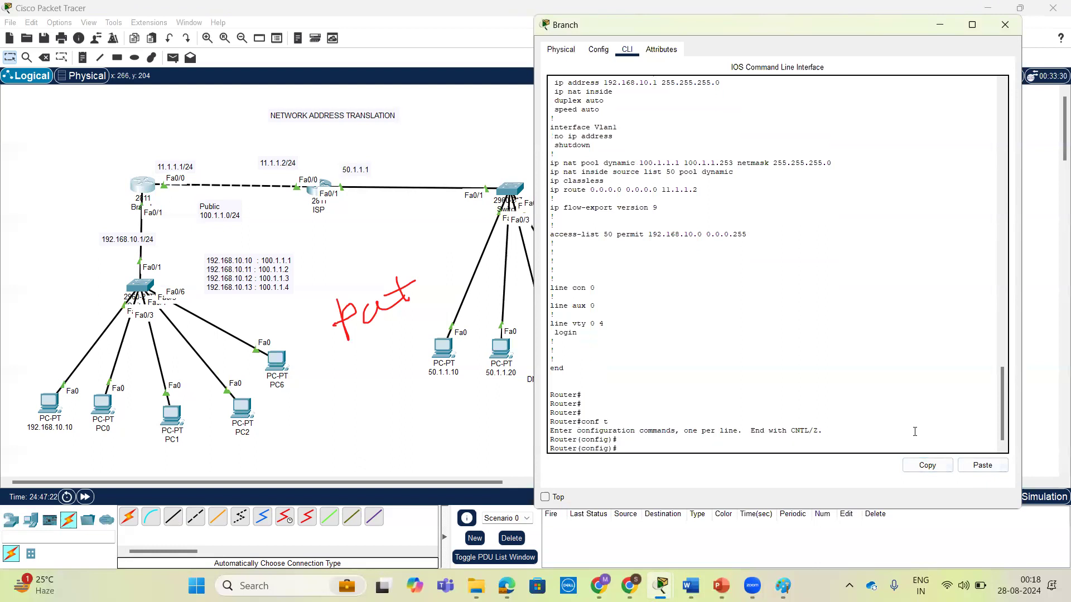
{"action": "type", "text": "no"}
{"action": "left_click", "coordinate": [982, 465]}
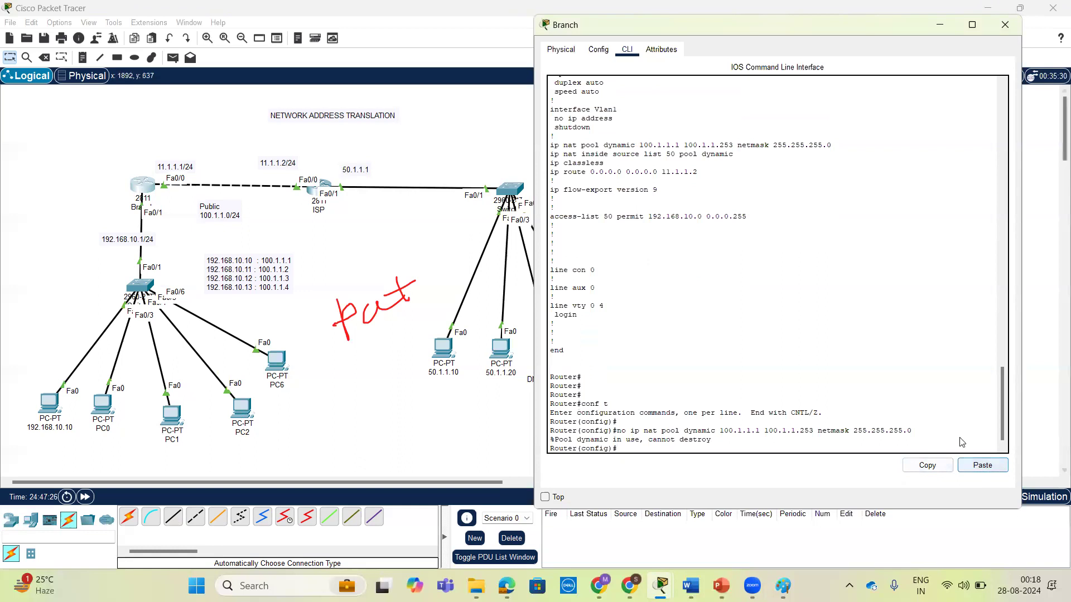
Check the router's response against the NAT source list line, and retry removing NAT pool dynamic.
{"action": "left_click_drag", "start_coordinate": [552, 440], "coordinate": [617, 422]}
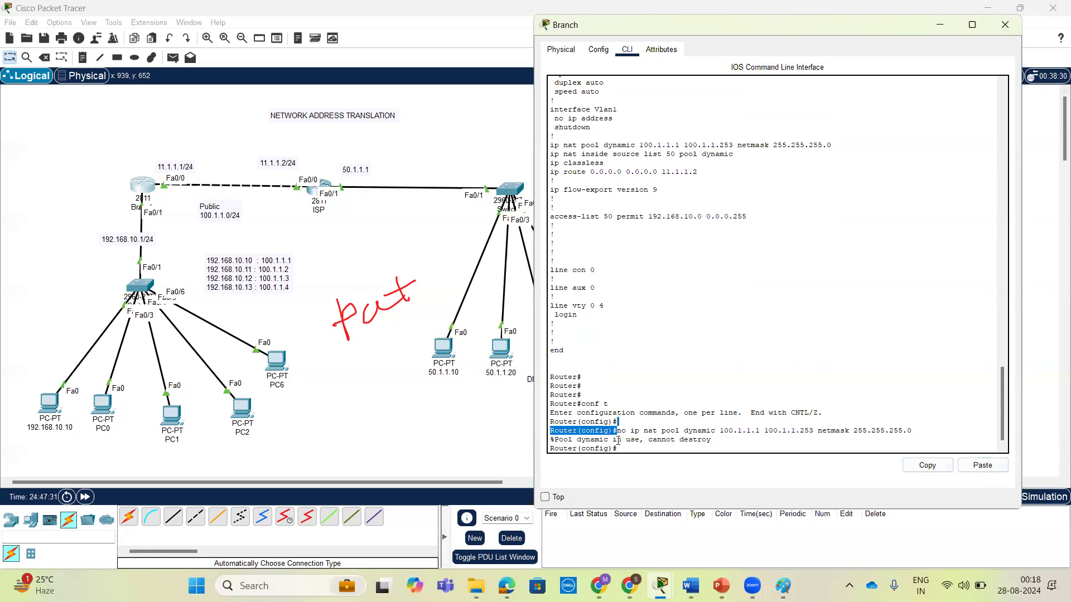
{"action": "left_click_drag", "start_coordinate": [551, 440], "coordinate": [709, 442]}
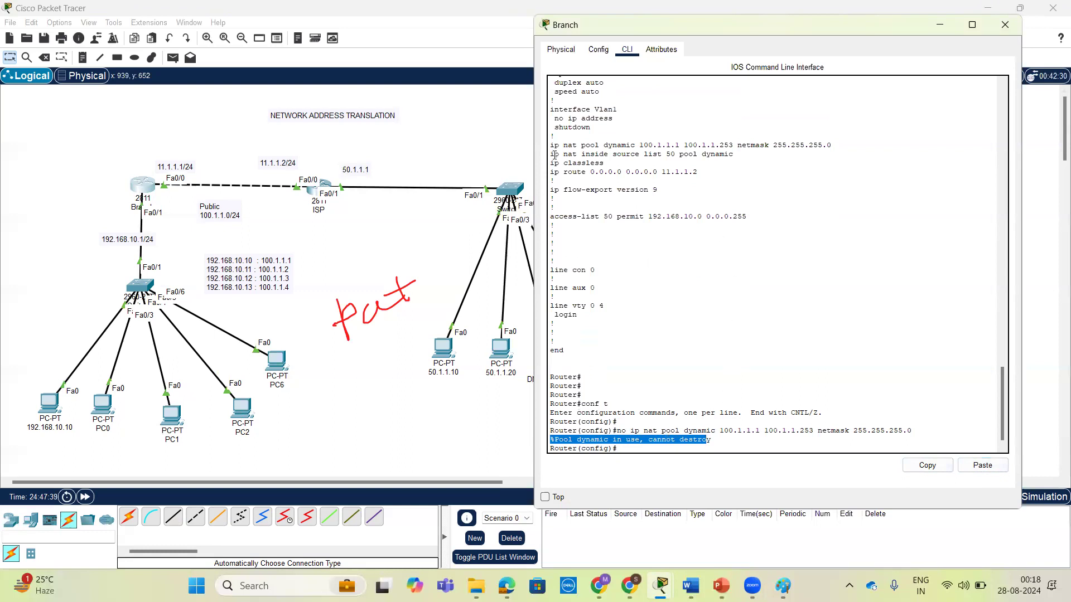
{"action": "left_click_drag", "start_coordinate": [551, 155], "coordinate": [743, 153]}
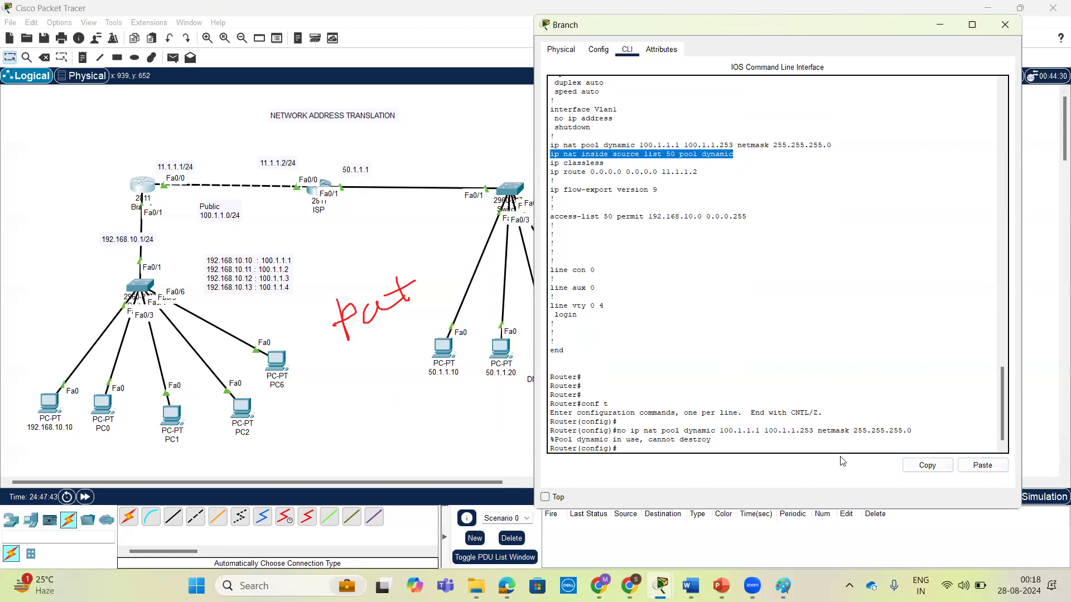
{"action": "left_click", "coordinate": [784, 442]}
{"action": "key", "text": "Return"}
{"action": "key", "text": "Return"}
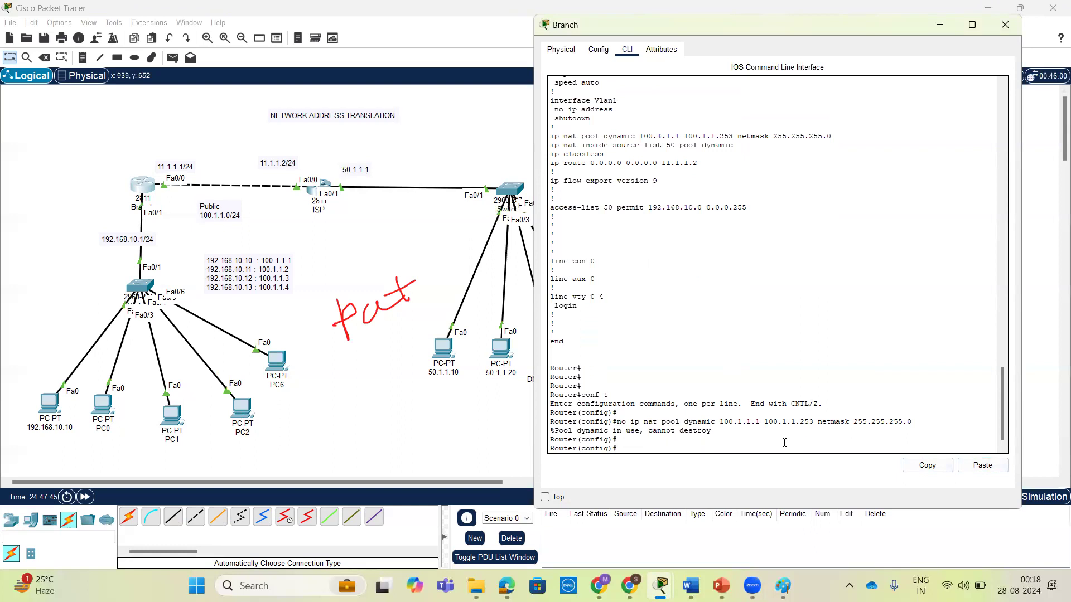
{"action": "type", "text": "no"}
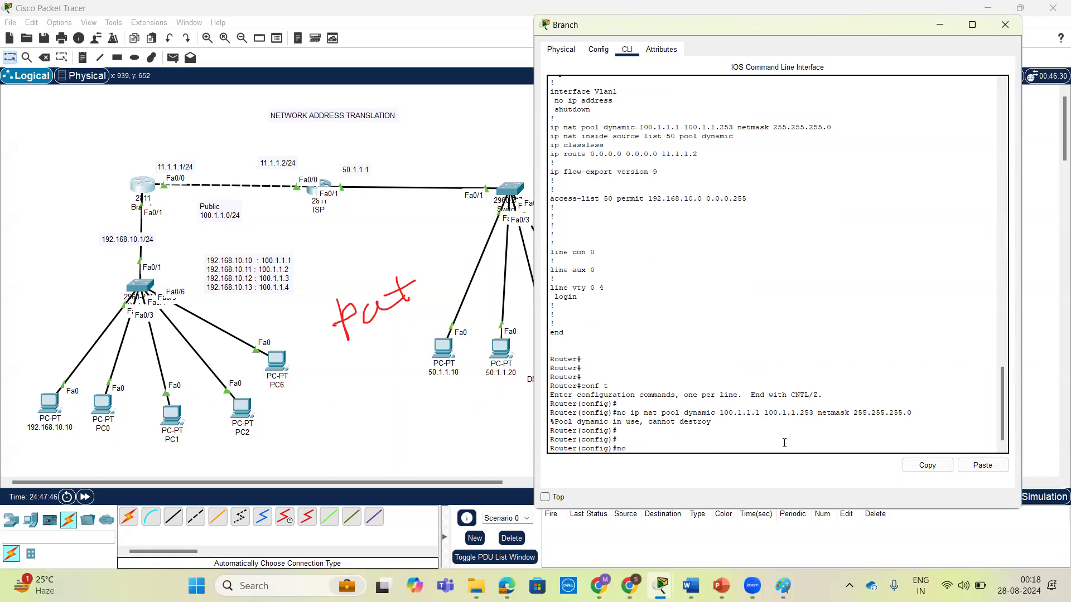
{"action": "left_click", "coordinate": [982, 465]}
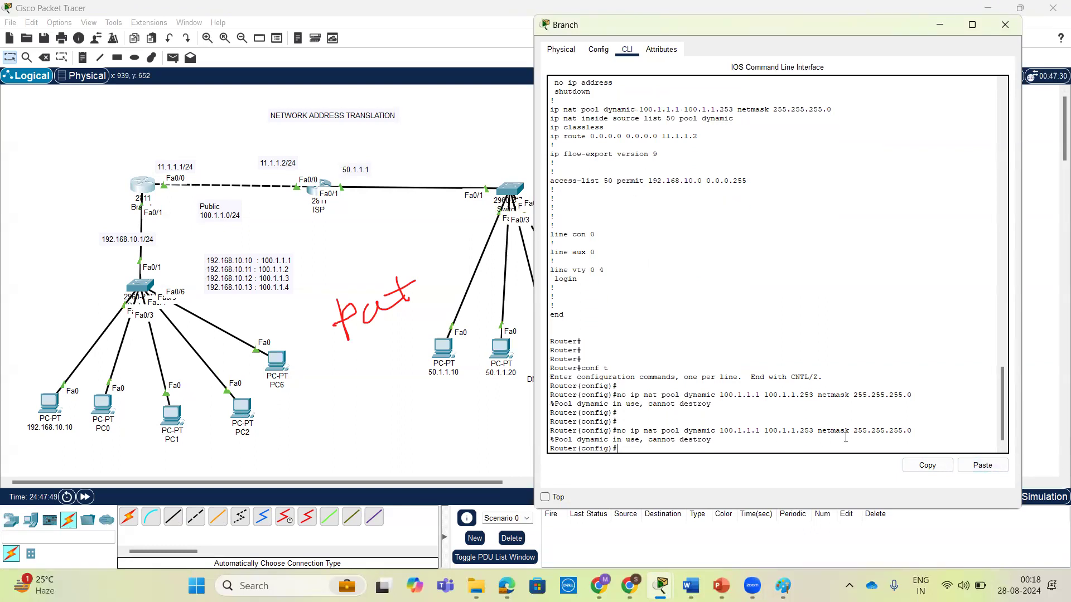
Try to remove the NAT inside source mapping of list 50 to pool dynamic, reusing its line from the running configuration.
{"action": "key", "text": "Return"}
{"action": "key", "text": "Return"}
{"action": "type", "text": "no s"}
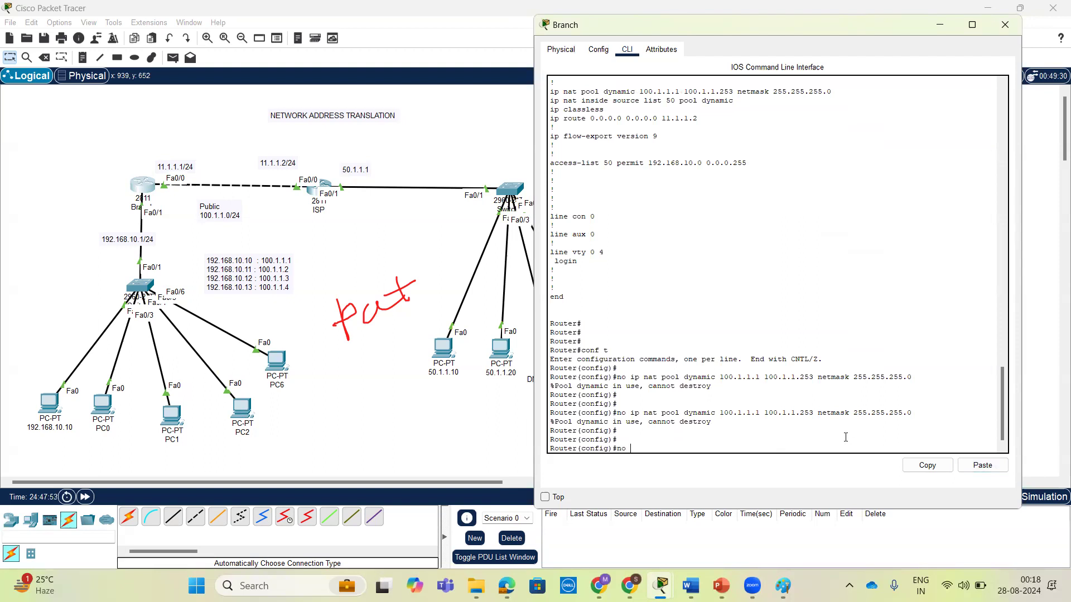
{"action": "left_click_drag", "start_coordinate": [550, 101], "coordinate": [733, 104]}
{"action": "right_click", "coordinate": [734, 104]}
{"action": "left_click", "coordinate": [750, 111]}
{"action": "left_click", "coordinate": [754, 357]}
{"action": "right_click", "coordinate": [753, 360]}
{"action": "left_click", "coordinate": [767, 386]}
{"action": "key", "text": "Return"}
{"action": "key", "text": "Return"}
{"action": "key", "text": "Return"}
{"action": "key", "text": "Return"}
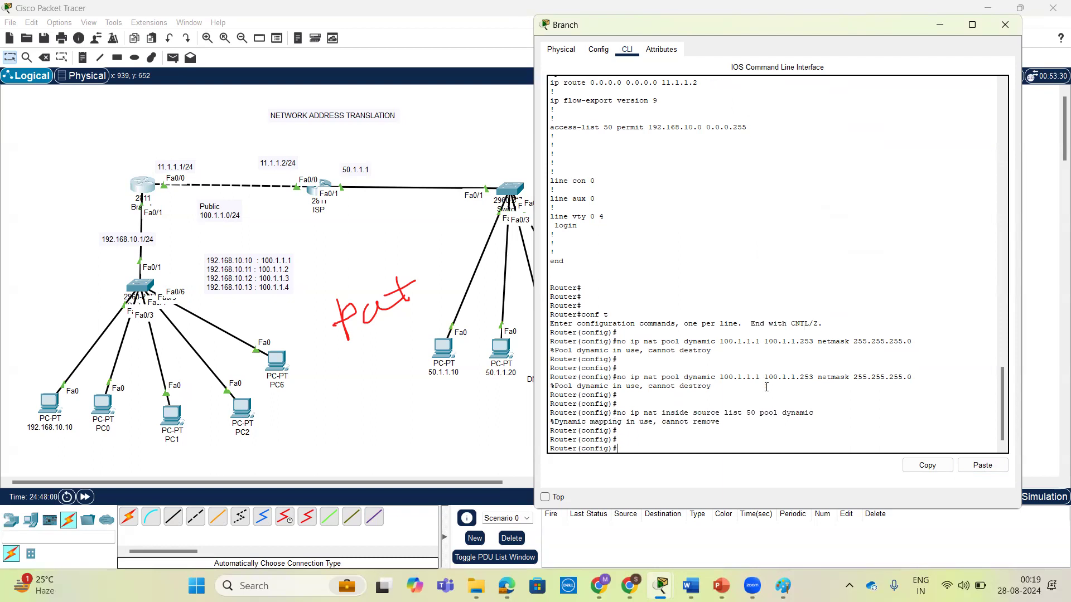
{"action": "key", "text": "Return"}
{"action": "key", "text": "Return"}
{"action": "key", "text": "Return"}
{"action": "key", "text": "Return"}
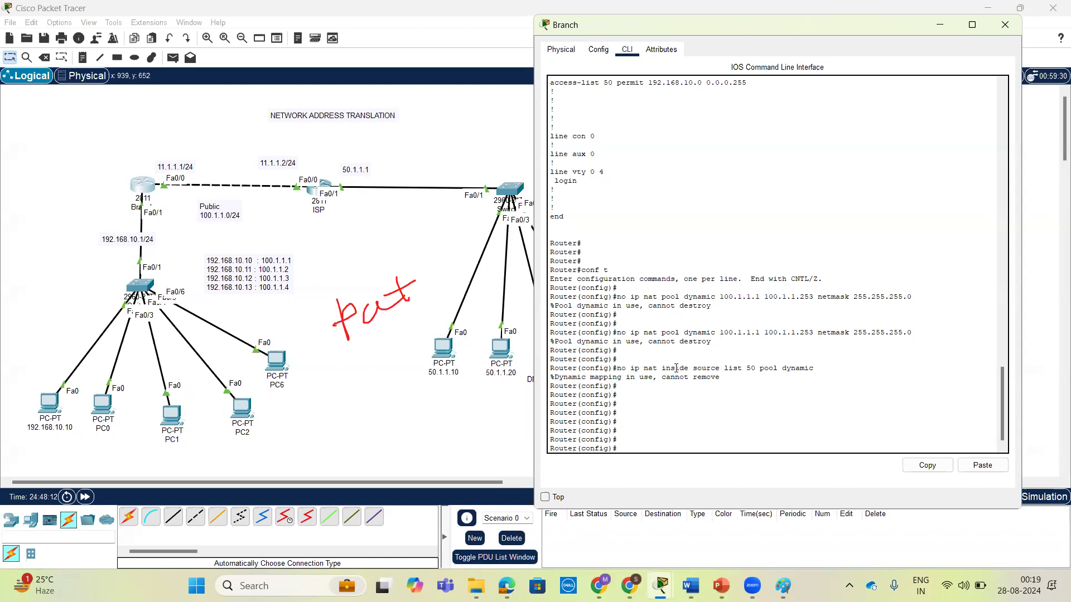
Retry removing the source list 50 mapping and NAT pool dynamic by reissuing the earlier commands.
{"action": "key", "text": "Up"}
{"action": "key", "text": "Return"}
{"action": "key", "text": "Return"}
{"action": "key", "text": "Return"}
{"action": "key", "text": "Up"}
{"action": "key", "text": "Up"}
{"action": "key", "text": "Up"}
{"action": "key", "text": "Return"}
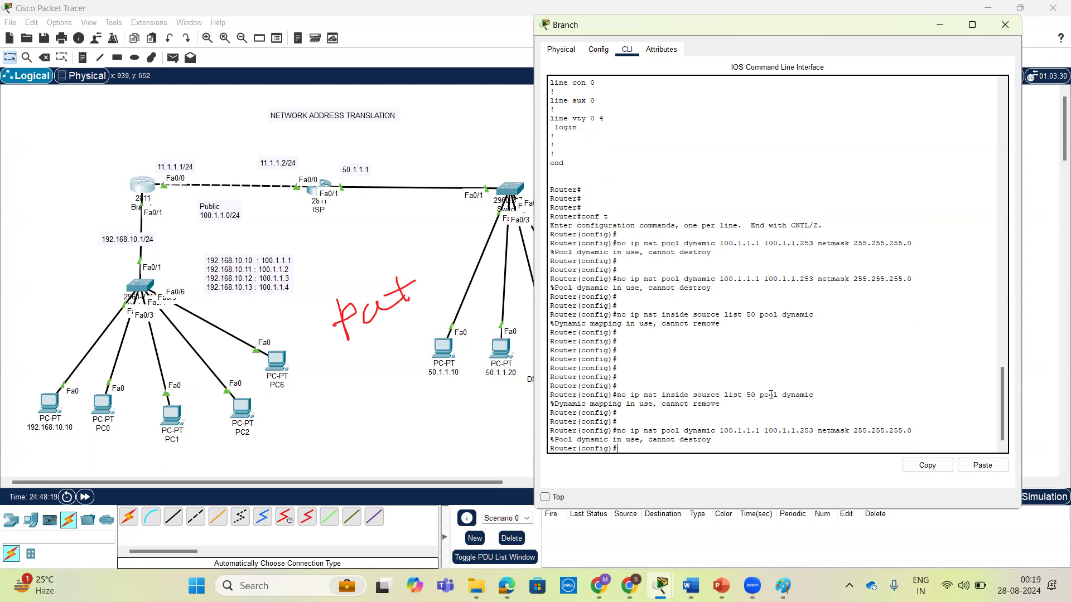
{"action": "key", "text": "Return"}
{"action": "key", "text": "Return"}
{"action": "key", "text": "Return"}
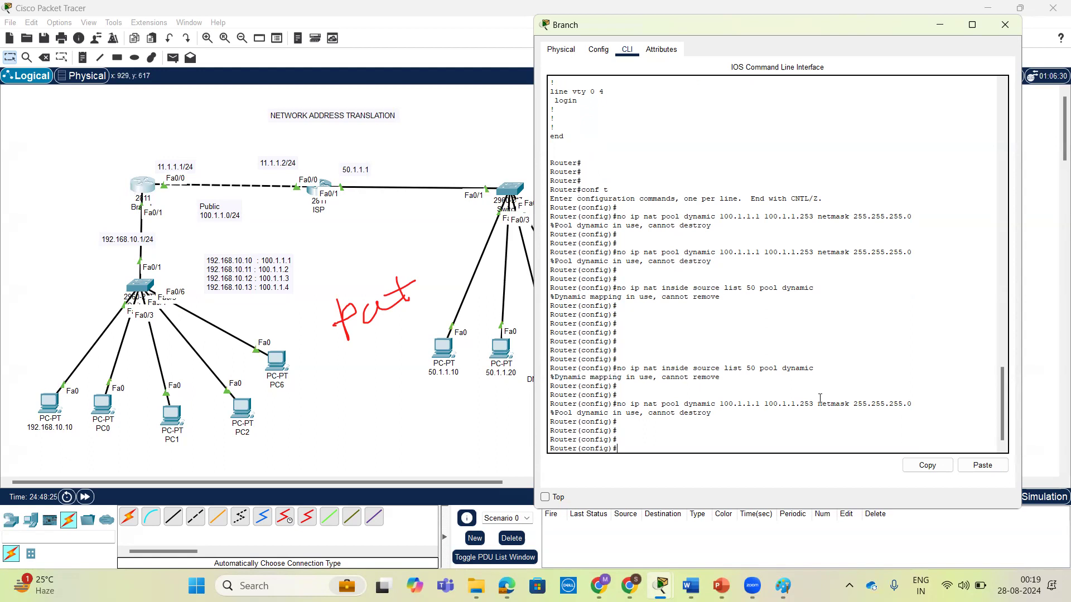
Remove access list 50 permitting 192.168.10.0 0.0.0.255, reusing its line from the running configuration.
{"action": "type", "text": "conf t"}
{"action": "key", "text": "BackSpace"}
{"action": "key", "text": "BackSpace"}
{"action": "key", "text": "BackSpace"}
{"action": "key", "text": "BackSpace"}
{"action": "key", "text": "BackSpace"}
{"action": "key", "text": "BackSpace"}
{"action": "scroll", "coordinate": [766, 351], "scroll_direction": "up", "scroll_amount": 10}
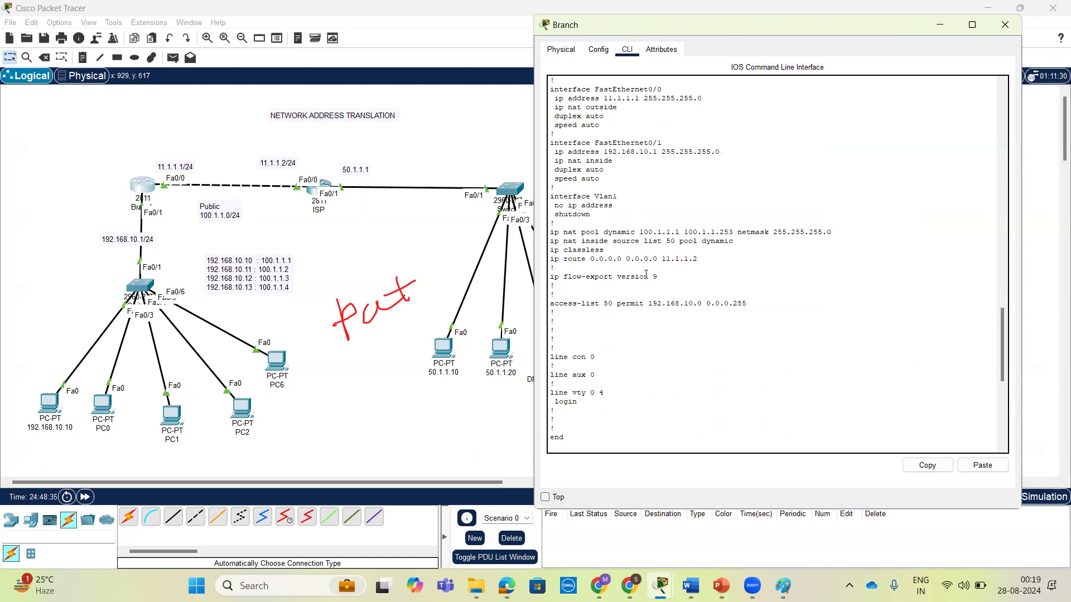
{"action": "triple_click", "coordinate": [633, 303]}
{"action": "scroll", "coordinate": [635, 307], "scroll_direction": "down", "scroll_amount": 3}
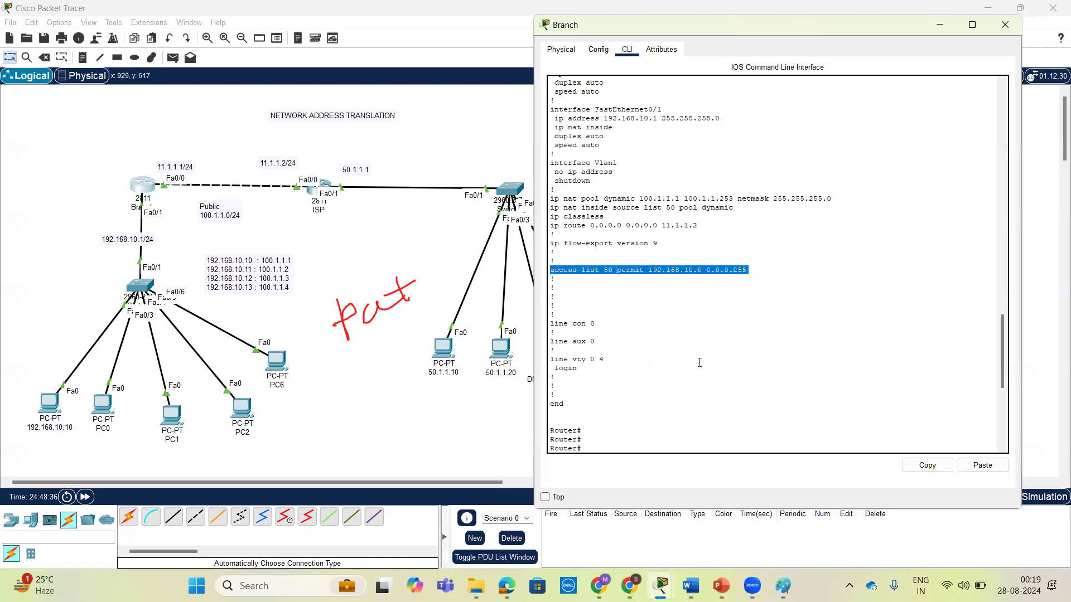
{"action": "left_click", "coordinate": [926, 466]}
{"action": "scroll", "coordinate": [870, 394], "scroll_direction": "down", "scroll_amount": 9}
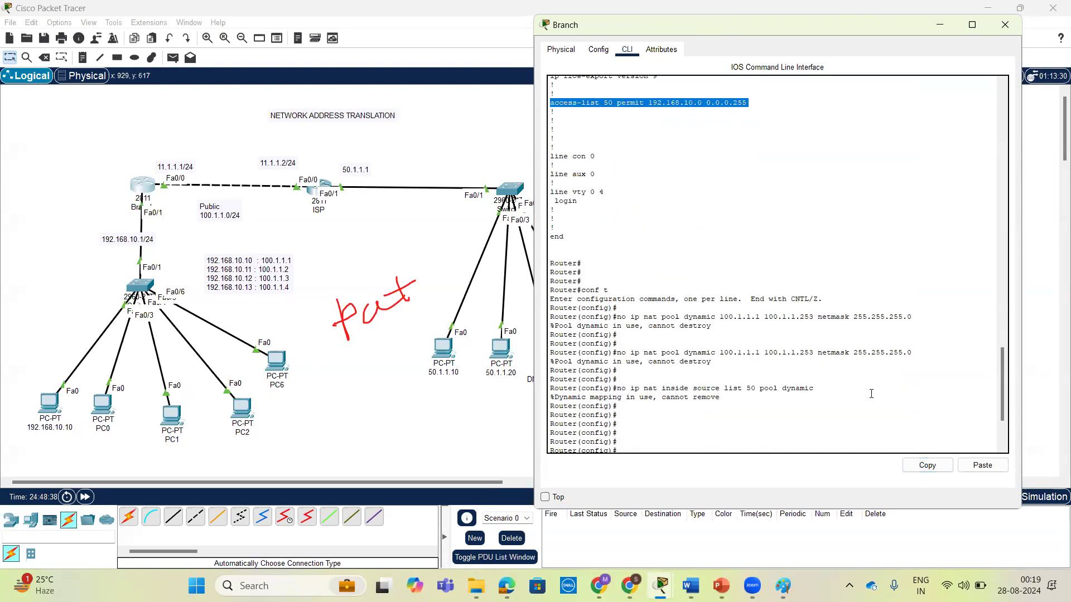
{"action": "type", "text": "no"}
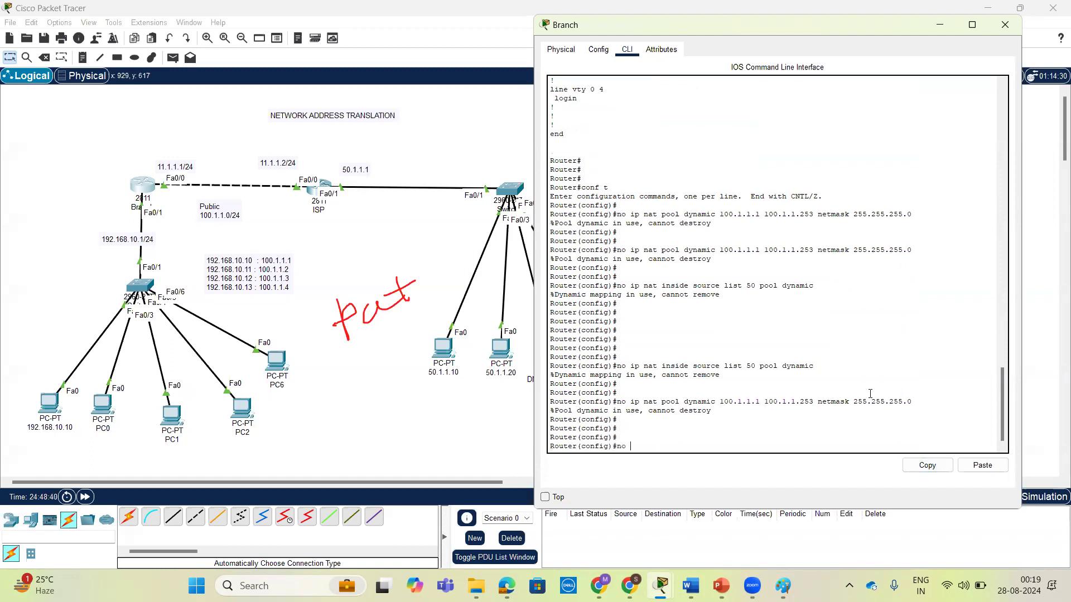
{"action": "left_click", "coordinate": [977, 471]}
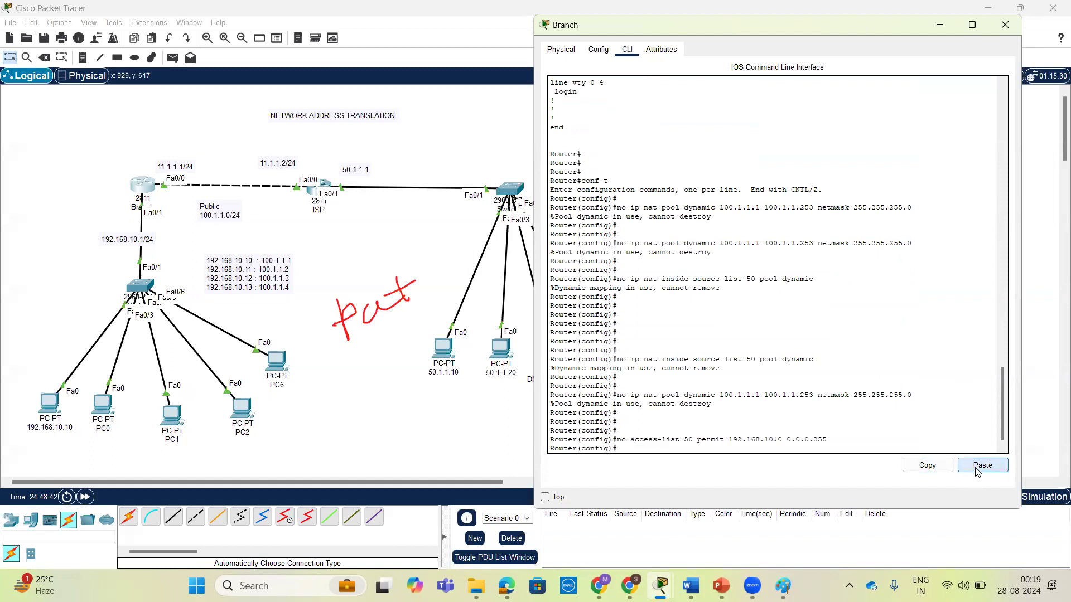
{"action": "key", "text": "Return"}
{"action": "key", "text": "Return"}
{"action": "key", "text": "Return"}
With access list 50 removed, try again to delete the source list 50 mapping and NAT pool dynamic, and check the router's response.
{"action": "key", "text": "Up"}
{"action": "key", "text": "Up"}
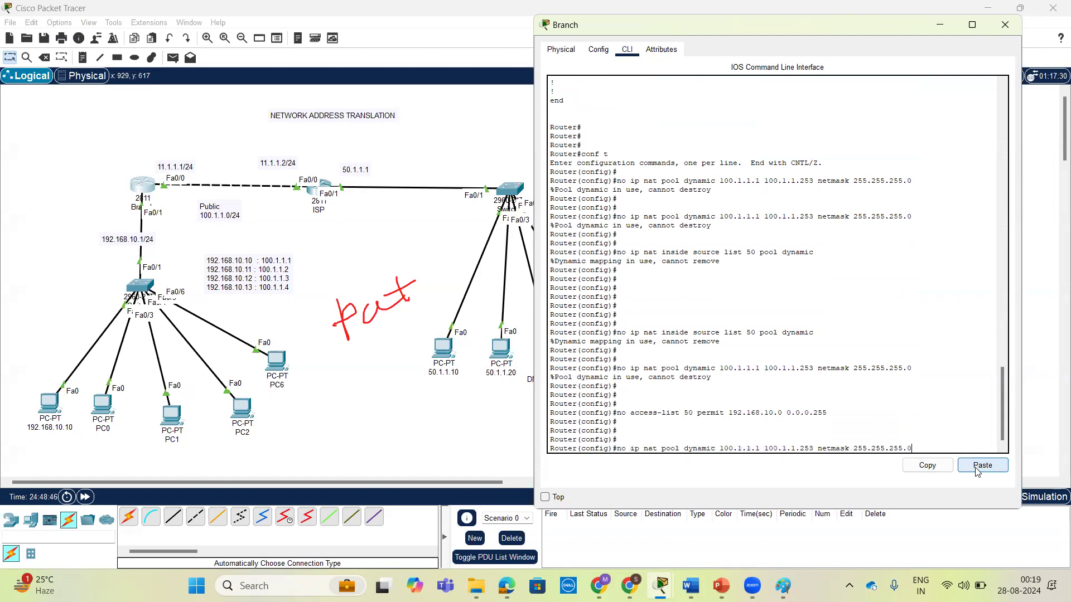
{"action": "key", "text": "Up"}
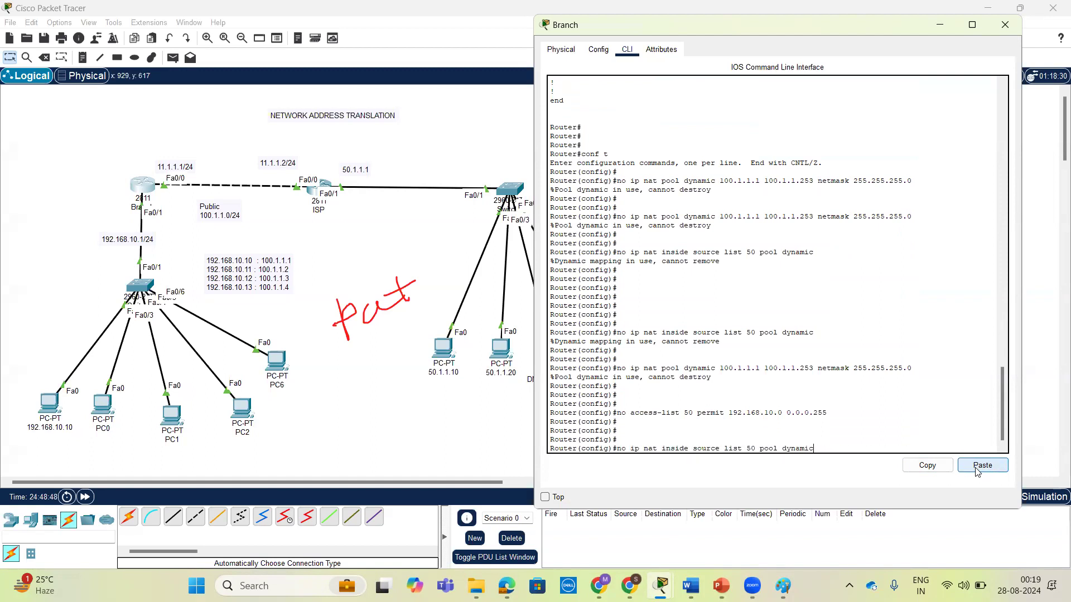
{"action": "key", "text": "Return"}
{"action": "key", "text": "Up"}
{"action": "key", "text": "Up"}
{"action": "key", "text": "Up"}
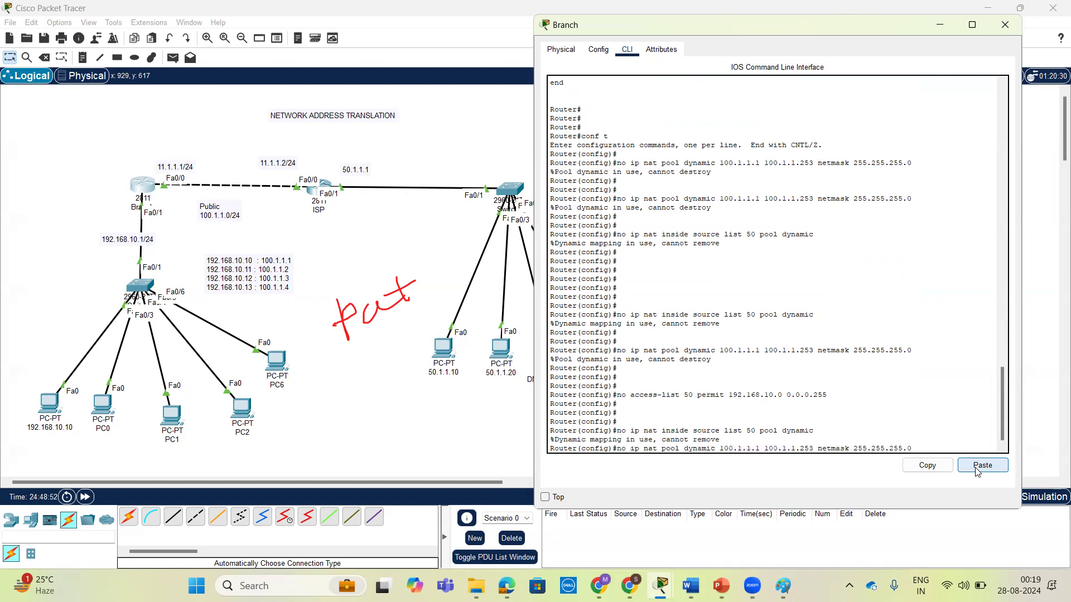
{"action": "key", "text": "Return"}
{"action": "key", "text": "Return"}
{"action": "key", "text": "Return"}
{"action": "key", "text": "Return"}
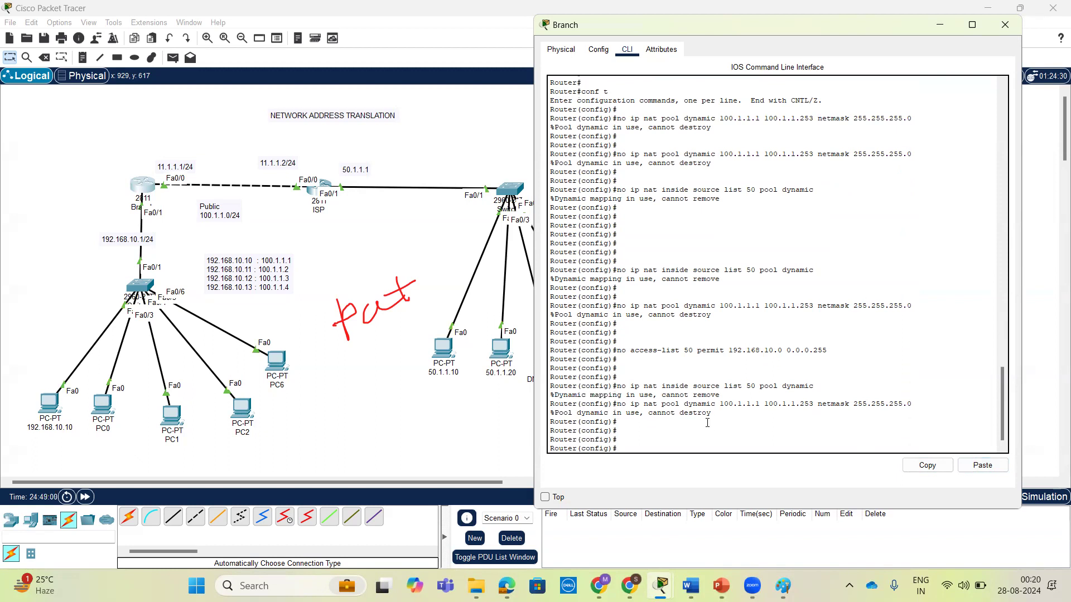
{"action": "left_click_drag", "start_coordinate": [714, 418], "coordinate": [549, 401]}
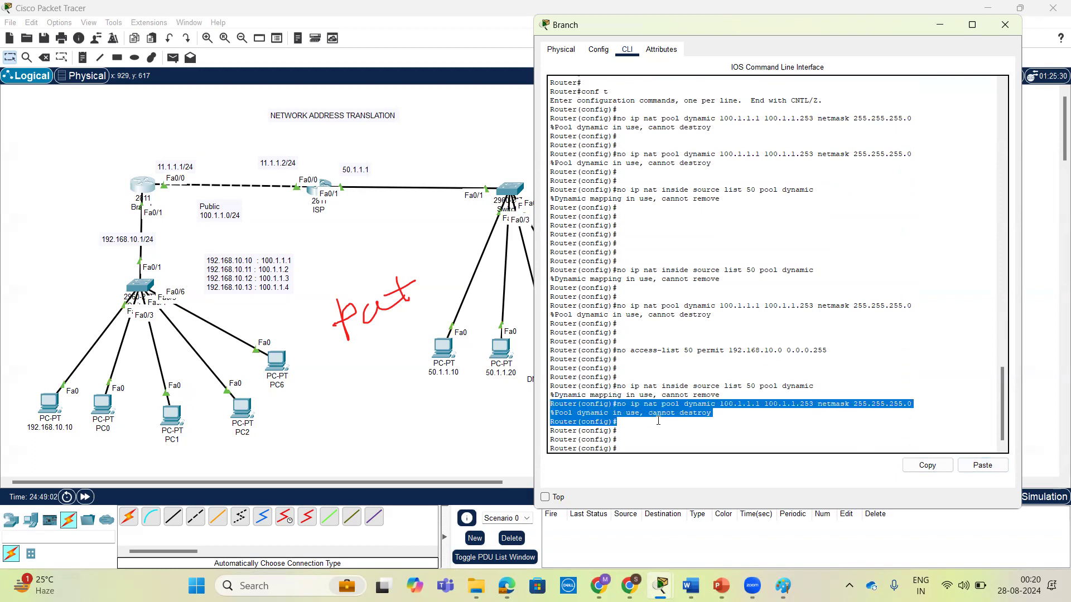
{"action": "left_click", "coordinate": [713, 422]}
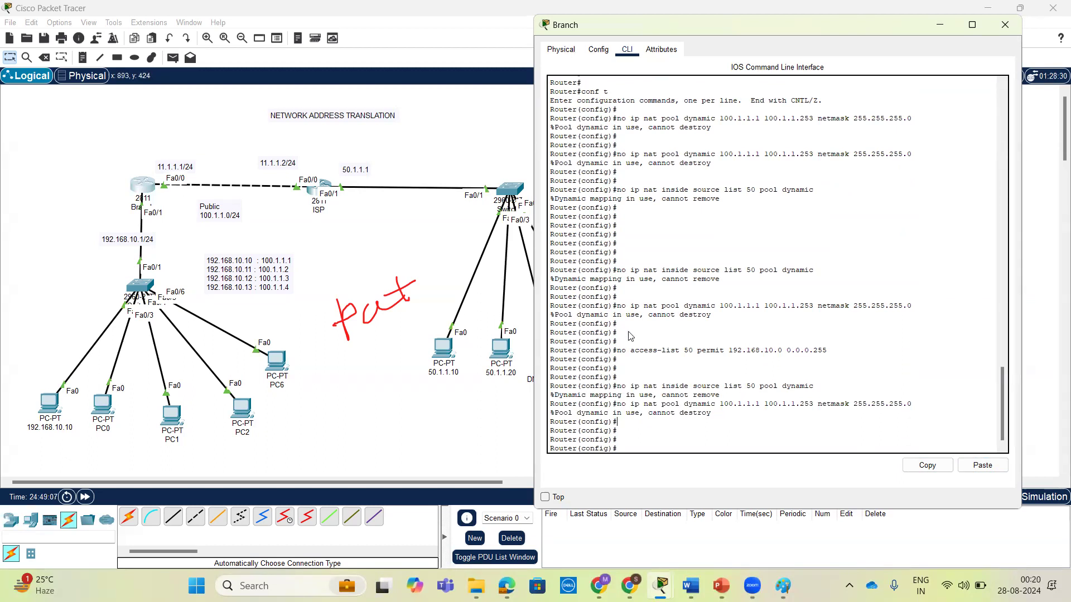
Remove the ip nat inside setting from interface FastEthernet 0/1 and return to global configuration mode.
{"action": "type", "text": "int"}
{"action": "key", "text": "Tab"}
{"action": "type", "text": "f"}
{"action": "key", "text": "Tab"}
{"action": "type", "text": "0/"}
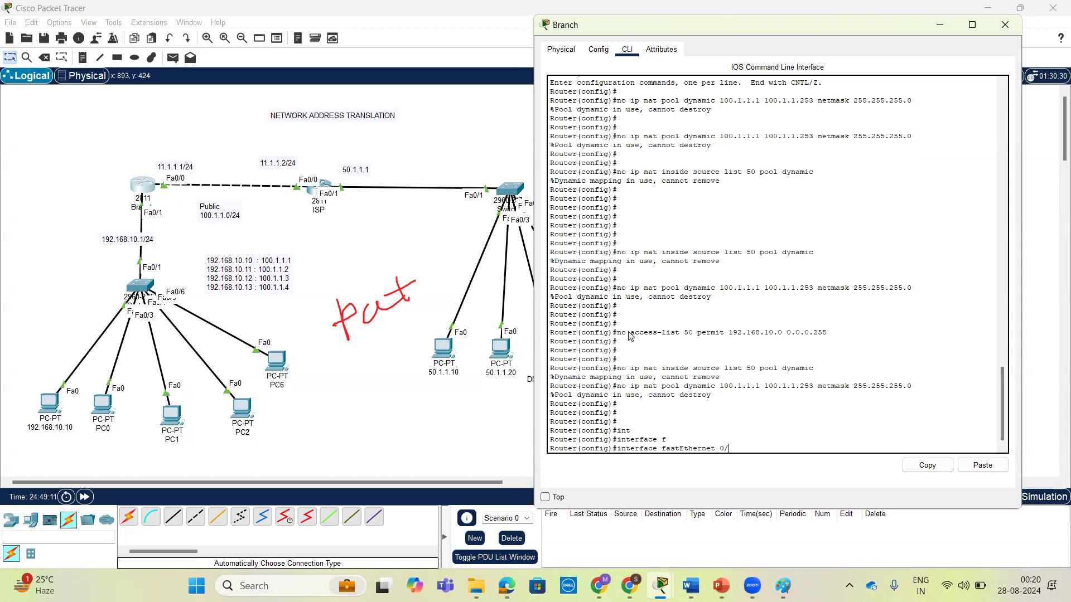
{"action": "type", "text": "1"}
{"action": "key", "text": "Return"}
{"action": "key", "text": "Return"}
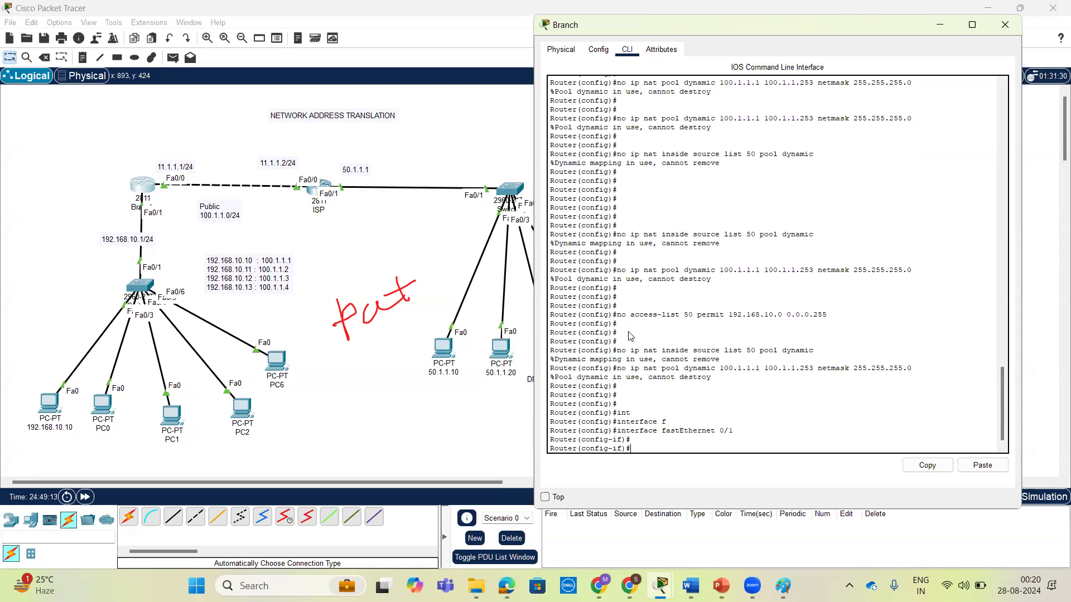
{"action": "type", "text": "no ip nat"}
{"action": "key", "text": "Tab"}
{"action": "type", "text": "i"}
{"action": "key", "text": "Tab"}
{"action": "key", "text": "Return"}
{"action": "type", "text": "ex"}
{"action": "key", "text": "Return"}
{"action": "key", "text": "Return"}
Remove the ip nat outside setting from interface FastEthernet 0/0.
{"action": "type", "text": "in"}
{"action": "key", "text": "Tab"}
{"action": "type", "text": "f"}
{"action": "key", "text": "Tab"}
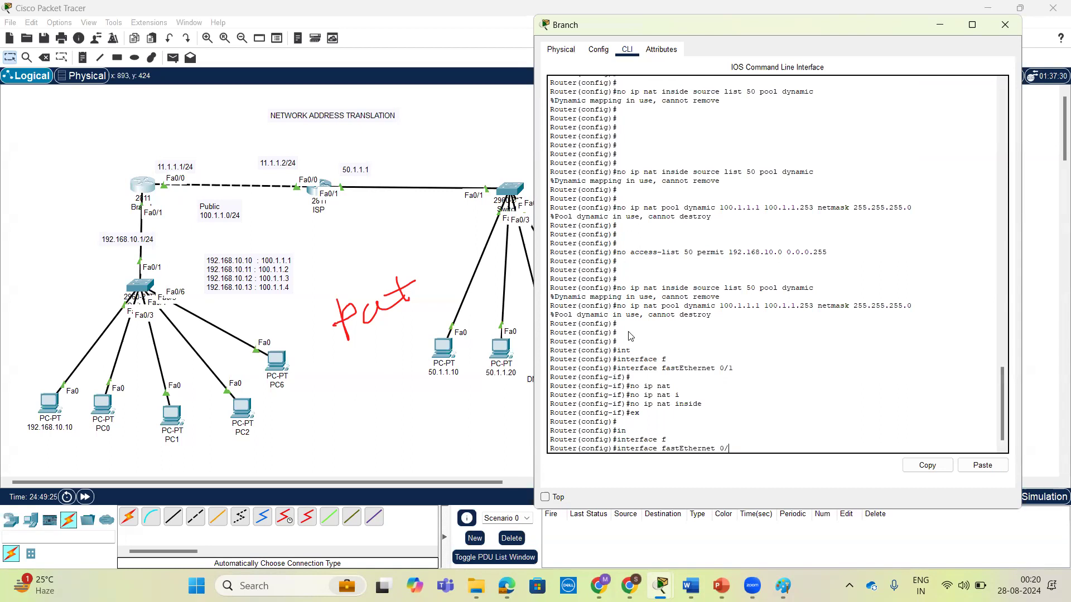
{"action": "type", "text": "0/"}
{"action": "key", "text": "Return"}
{"action": "key", "text": "Up"}
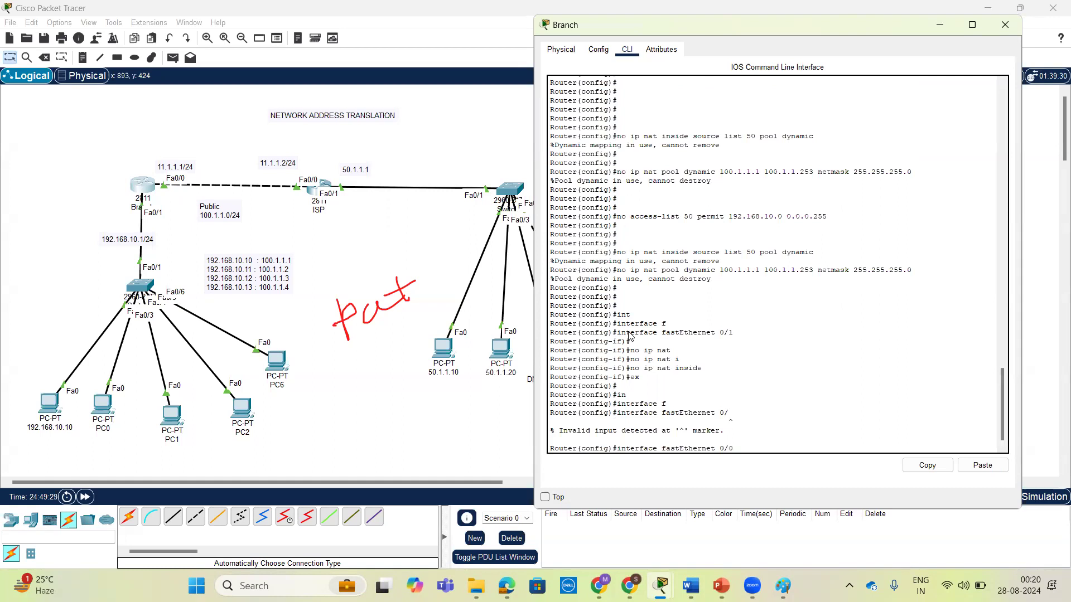
{"action": "type", "text": "0"}
{"action": "key", "text": "Return"}
{"action": "type", "text": "no"}
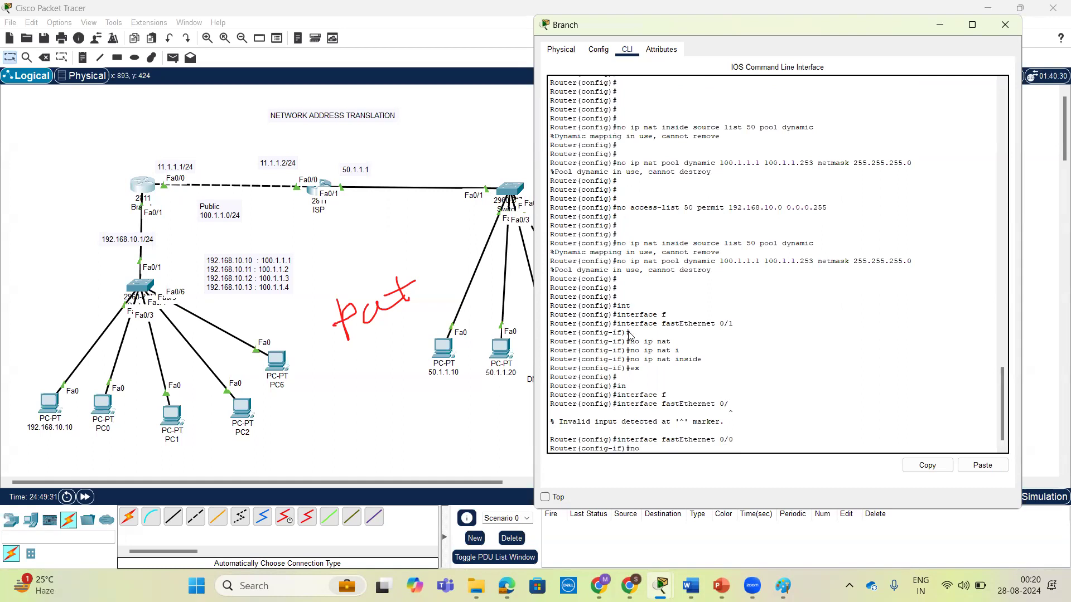
{"action": "type", "text": " ip nat"}
{"action": "key", "text": "Tab"}
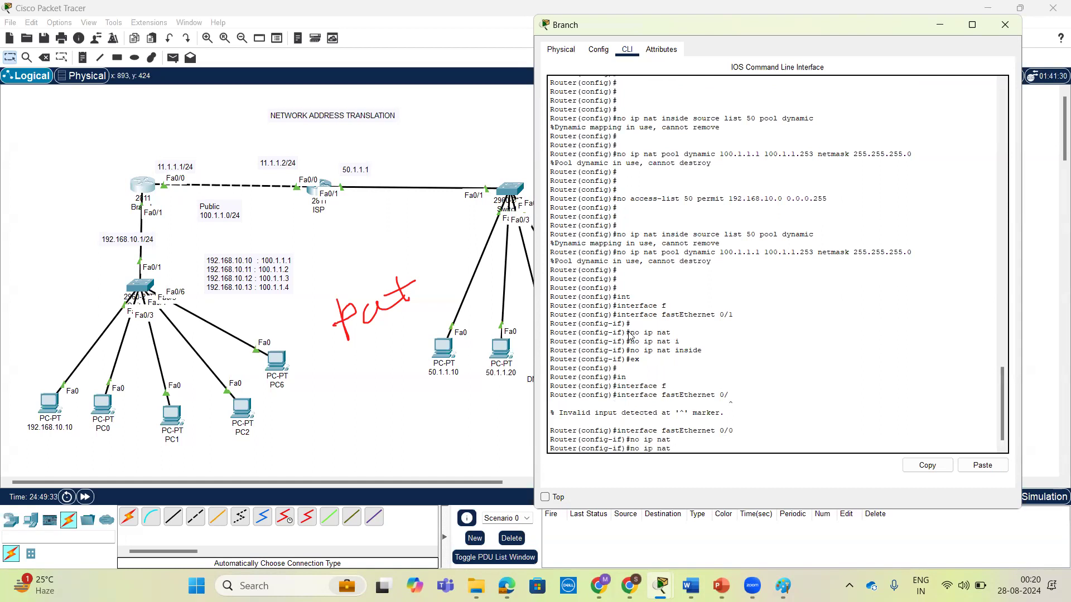
{"action": "type", "text": "ou"}
{"action": "key", "text": "Tab"}
{"action": "key", "text": "Return"}
{"action": "key", "text": "Return"}
{"action": "key", "text": "Return"}
{"action": "key", "text": "Return"}
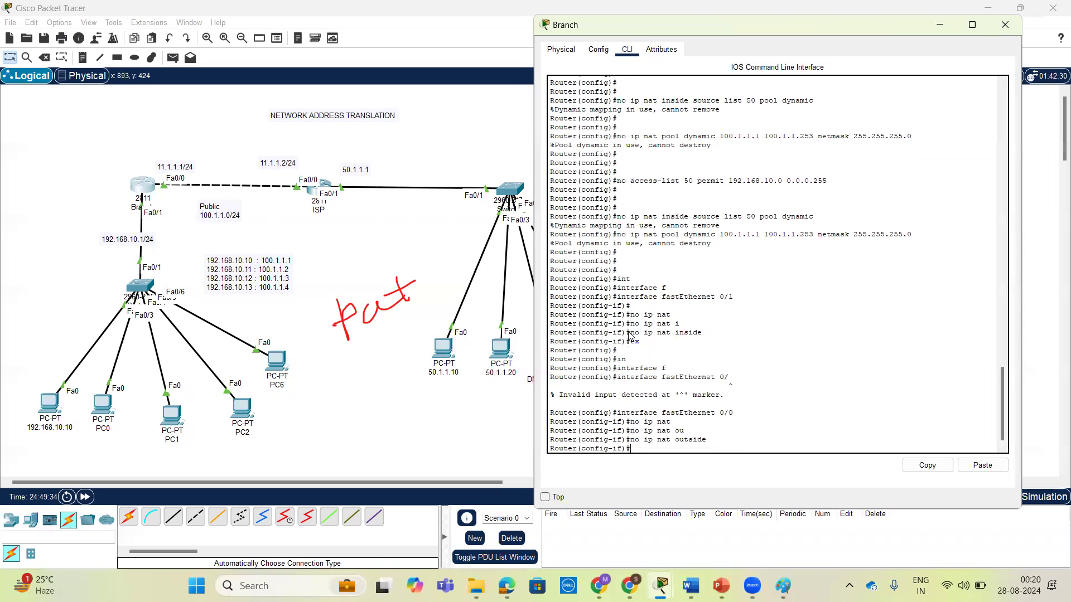
Return to privileged EXEC mode and display the complete running configuration.
{"action": "key", "text": "ctrl+z"}
{"action": "key", "text": "Return"}
{"action": "key", "text": "Return"}
{"action": "type", "text": "sh"}
{"action": "key", "text": "Tab"}
{"action": "type", "text": "ru"}
{"action": "key", "text": "Tab"}
{"action": "key", "text": "Return"}
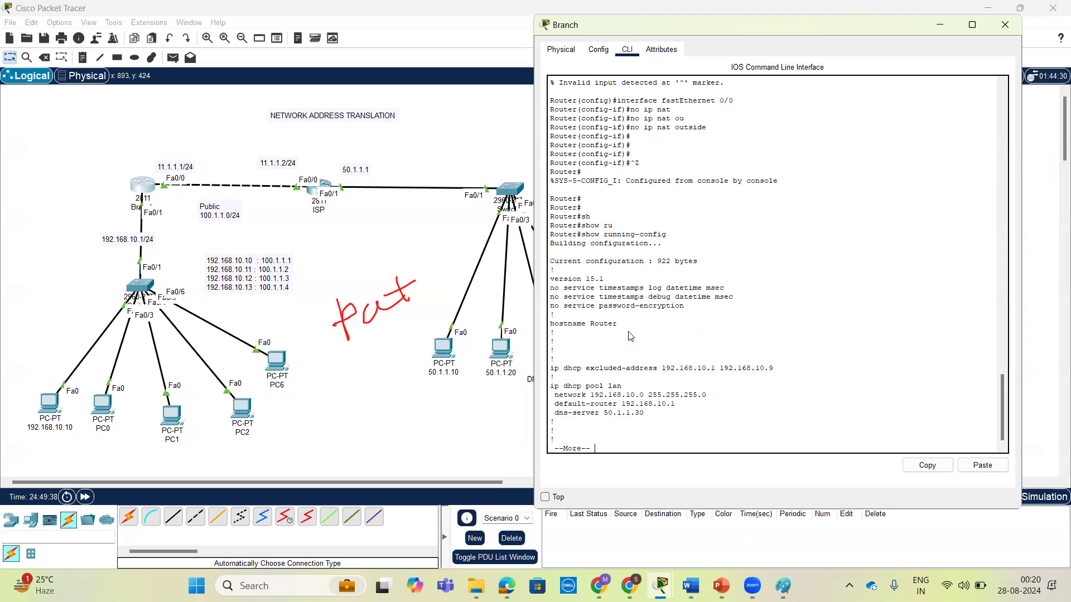
{"action": "key", "text": "space"}
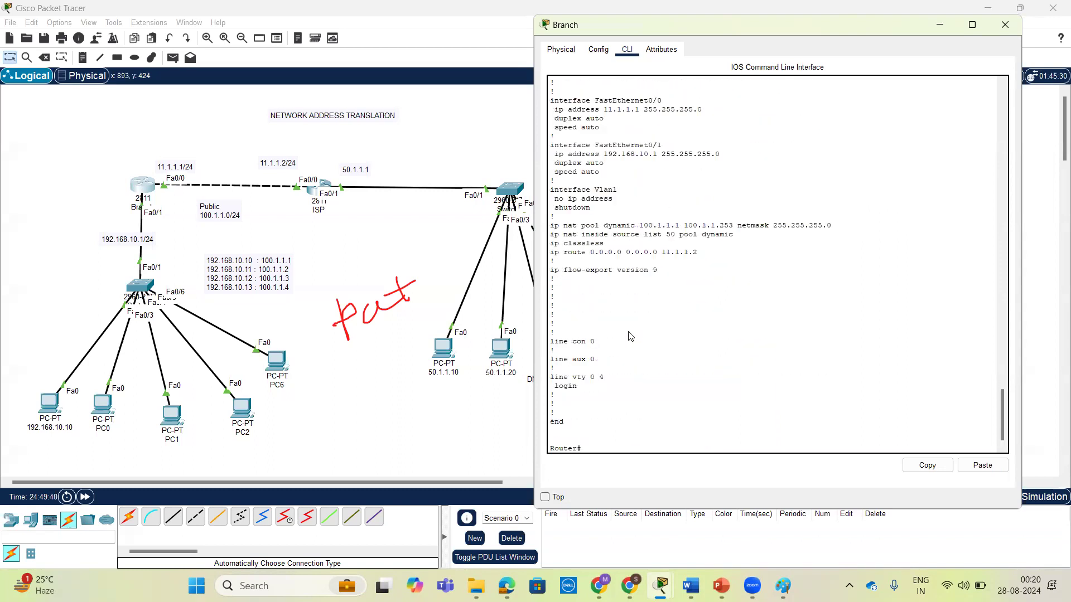
Examine the running configuration output for remaining NAT lines on the interfaces, pool and source list.
{"action": "scroll", "coordinate": [630, 336], "scroll_direction": "up", "scroll_amount": 15}
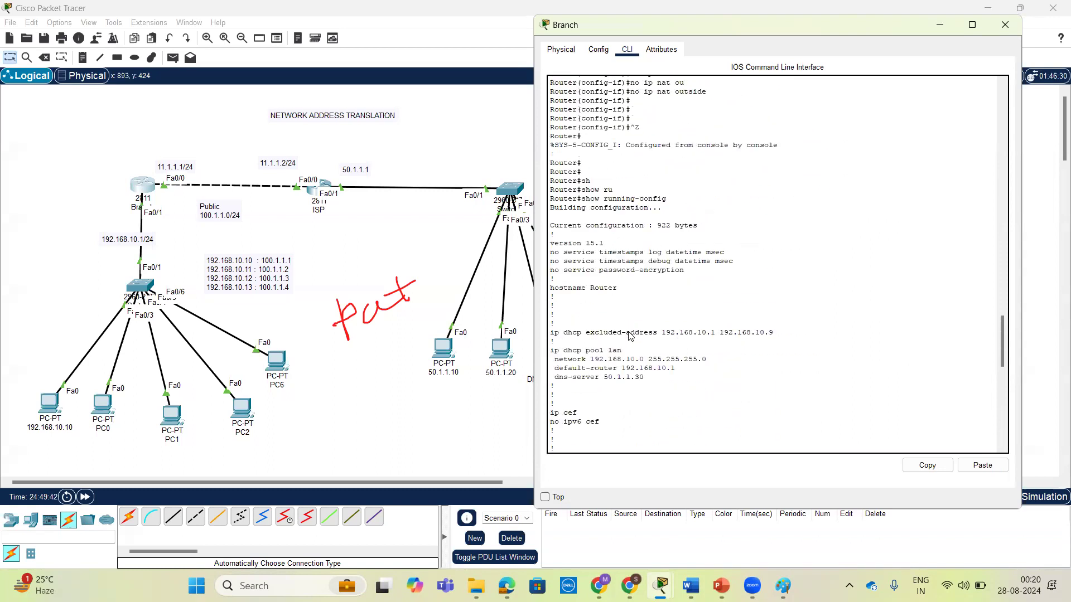
{"action": "scroll", "coordinate": [596, 354], "scroll_direction": "down", "scroll_amount": 1}
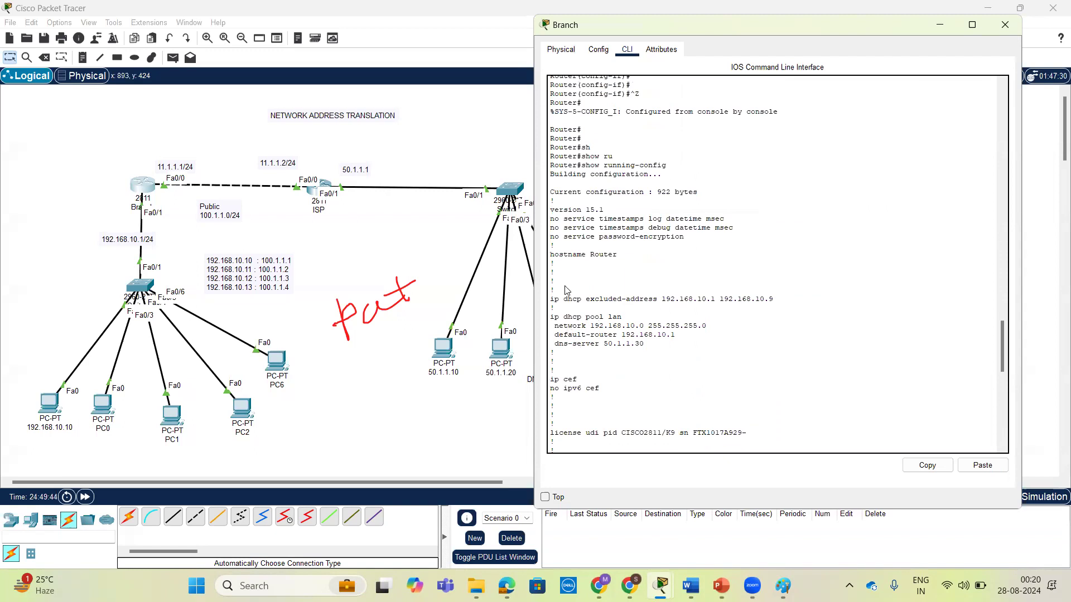
{"action": "scroll", "coordinate": [673, 211], "scroll_direction": "up", "scroll_amount": 4}
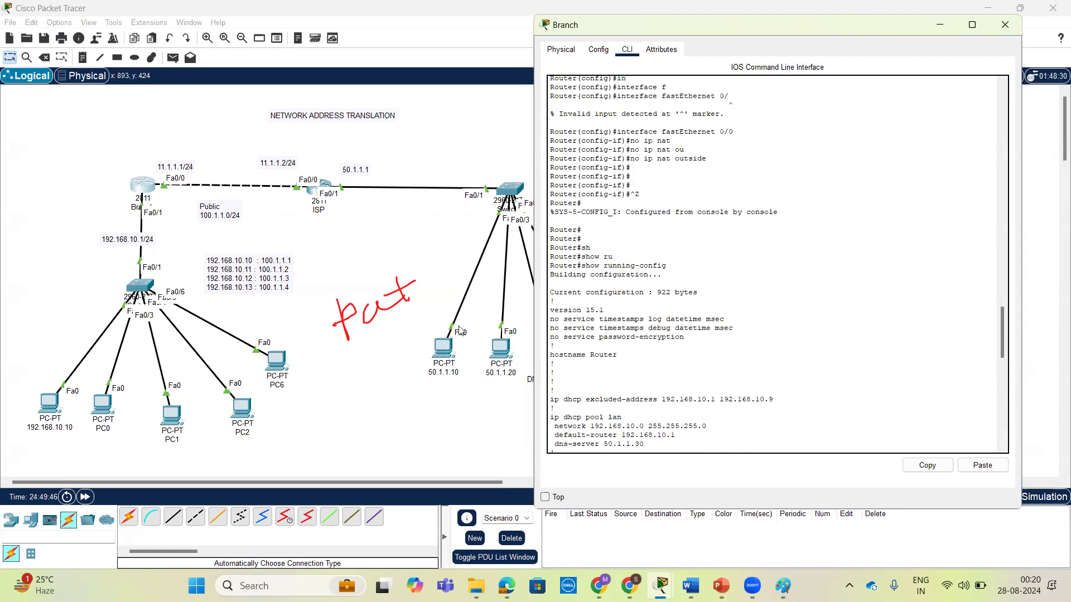
{"action": "scroll", "coordinate": [462, 330], "scroll_direction": "down", "scroll_amount": 3}
{"action": "scroll", "coordinate": [552, 304], "scroll_direction": "up", "scroll_amount": 1}
{"action": "scroll", "coordinate": [524, 304], "scroll_direction": "up", "scroll_amount": 3}
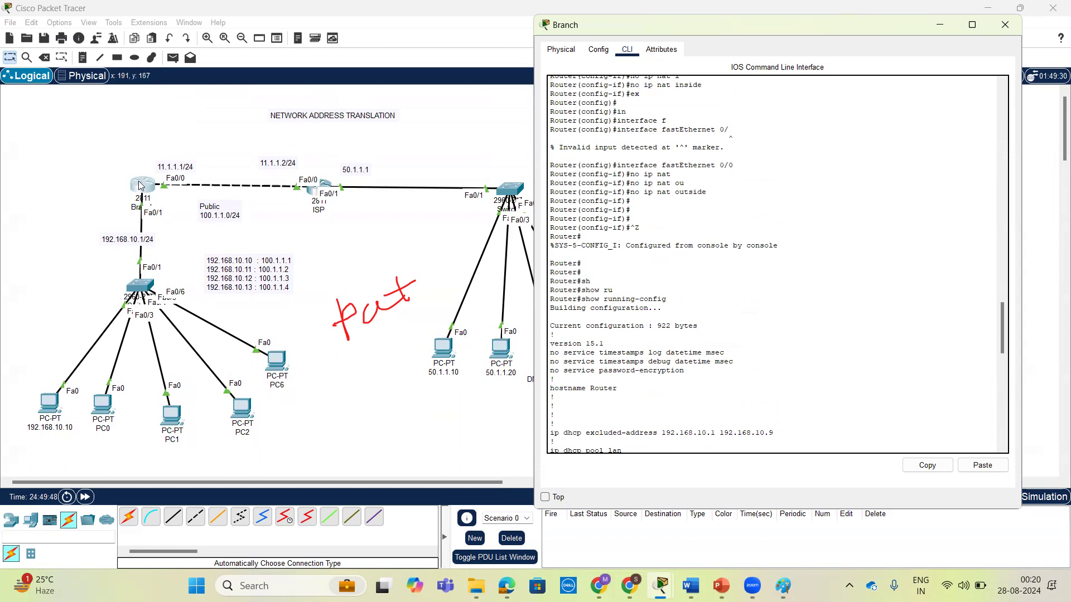
{"action": "scroll", "coordinate": [701, 402], "scroll_direction": "down", "scroll_amount": 5}
{"action": "scroll", "coordinate": [700, 402], "scroll_direction": "down", "scroll_amount": 15}
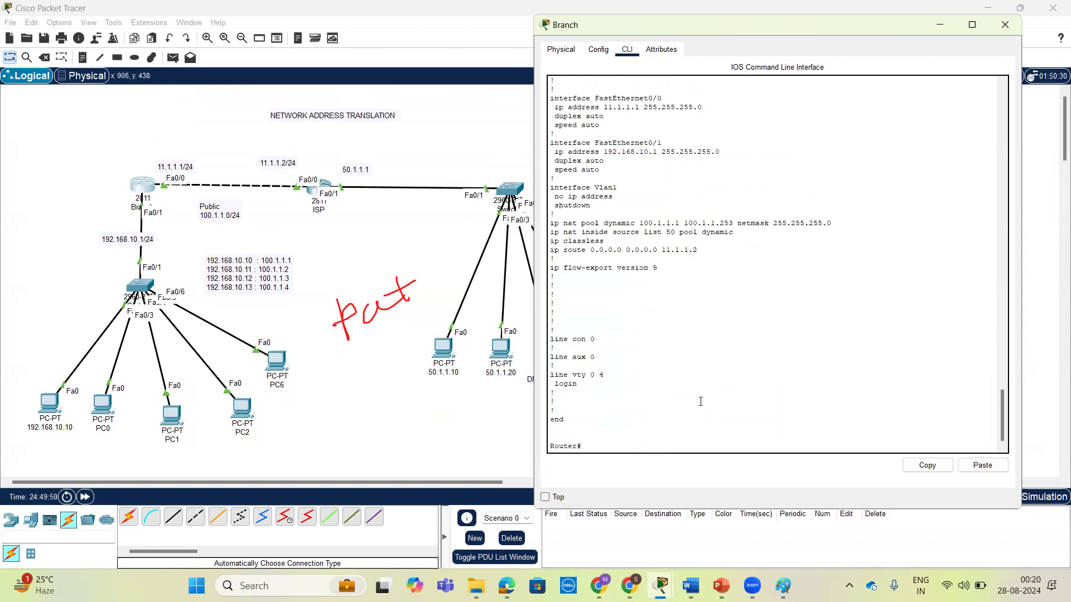
Clear all dynamic NAT translations with clear ip nat translation *, using the context help to find the options.
{"action": "key", "text": "Return"}
{"action": "type", "text": "cl"}
{"action": "key", "text": "Tab"}
{"action": "type", "text": "e"}
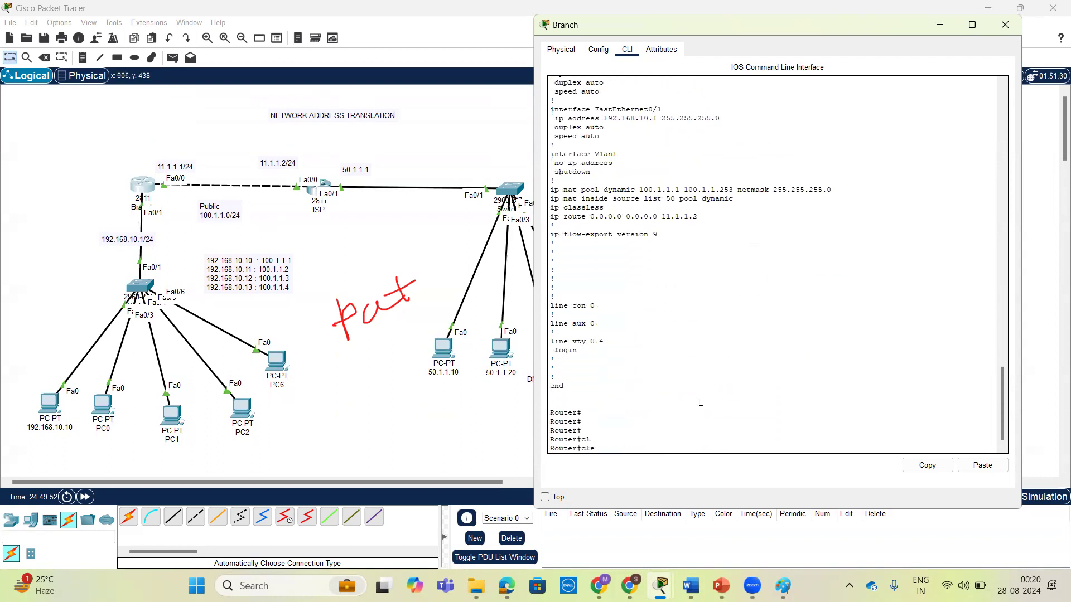
{"action": "key", "text": "Tab"}
{"action": "type", "text": "i"}
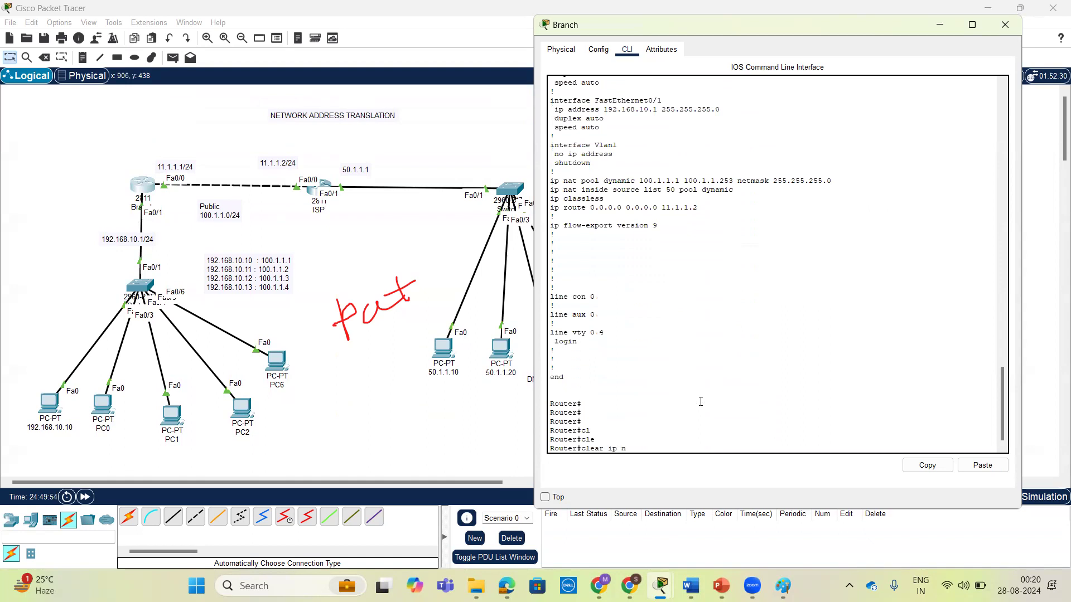
{"action": "type", "text": "p nat pr"}
{"action": "key", "text": "Tab"}
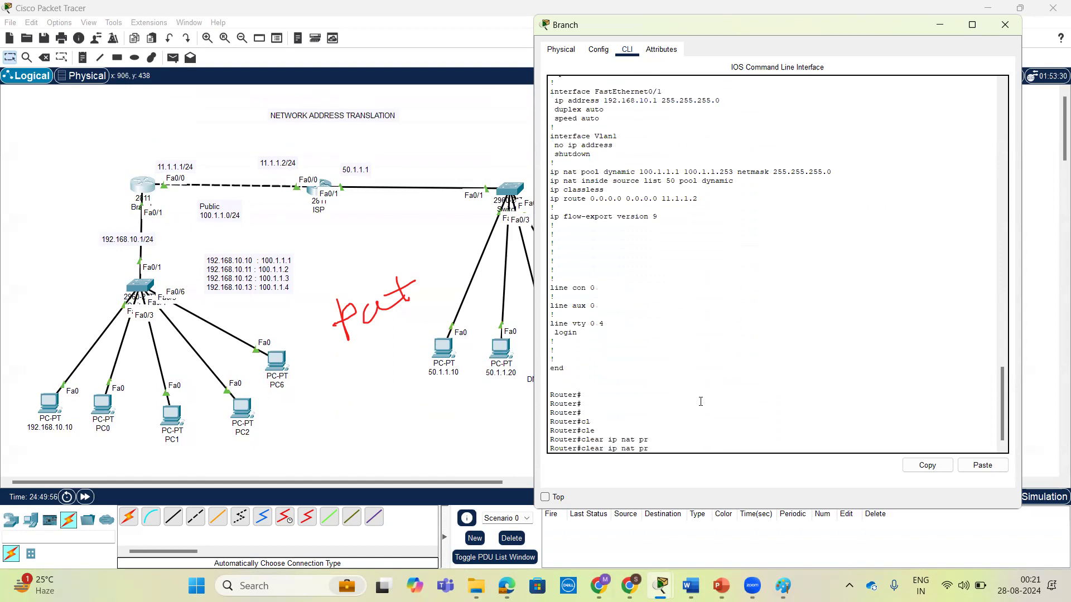
{"action": "key", "text": "BackSpace"}
{"action": "key", "text": "BackSpace"}
{"action": "type", "text": "?"}
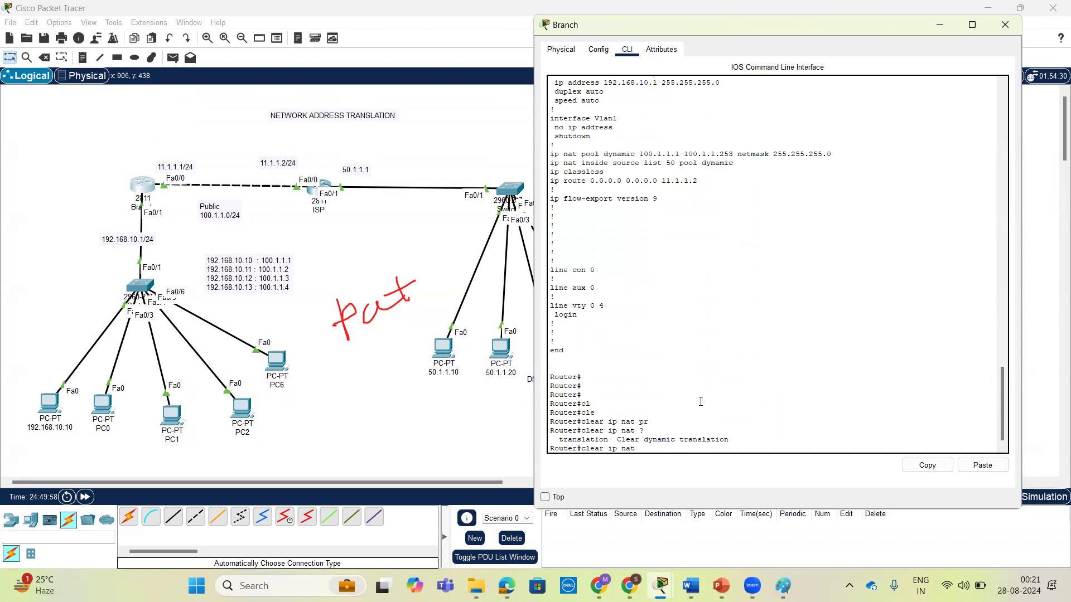
{"action": "type", "text": "t"}
{"action": "key", "text": "Tab"}
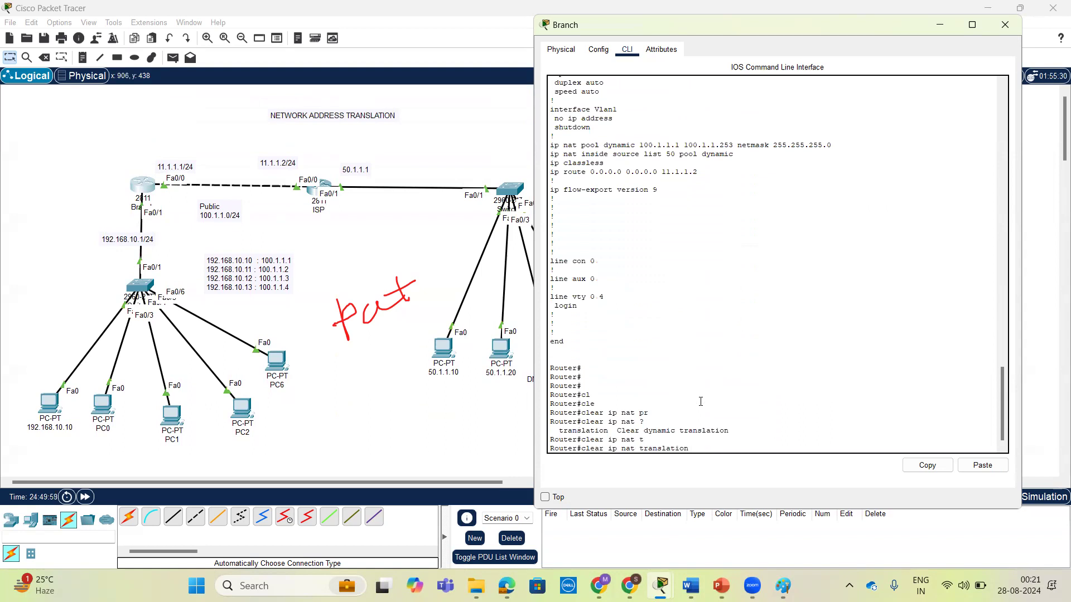
{"action": "type", "text": "?"}
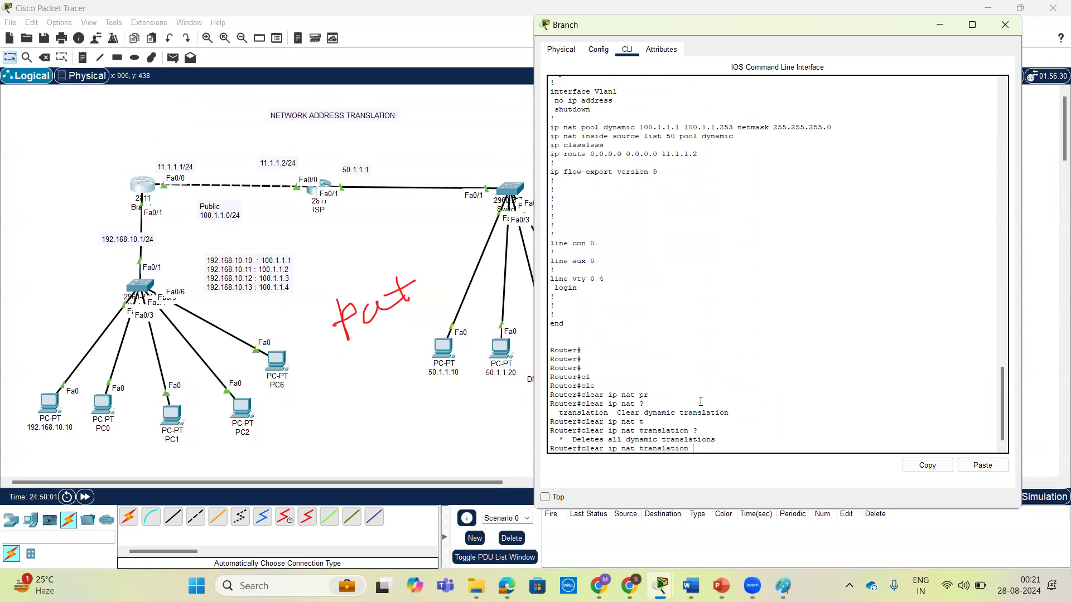
{"action": "type", "text": "*"}
{"action": "key", "text": "Return"}
{"action": "key", "text": "Return"}
Display the NAT translation table with show ip nat translations.
{"action": "key", "text": "Return"}
{"action": "type", "text": "sh"}
{"action": "key", "text": "Tab"}
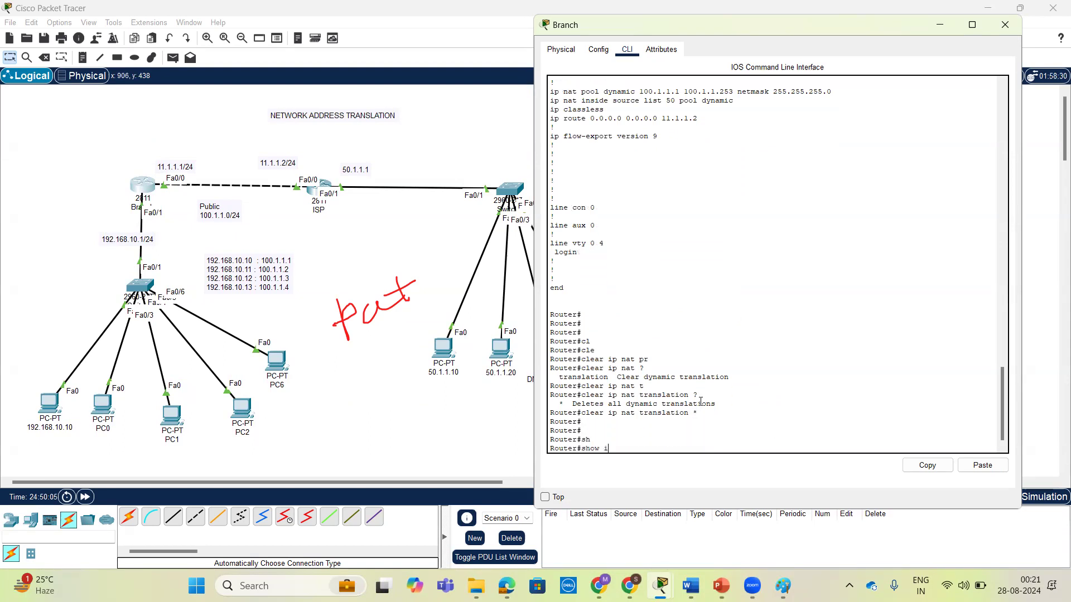
{"action": "type", "text": "ip nat tra"}
{"action": "key", "text": "Tab"}
{"action": "key", "text": "Return"}
{"action": "key", "text": "Return"}
{"action": "key", "text": "Return"}
{"action": "key", "text": "Return"}
{"action": "key", "text": "Return"}
Enter global configuration mode on the Branch router.
{"action": "type", "text": "conm"}
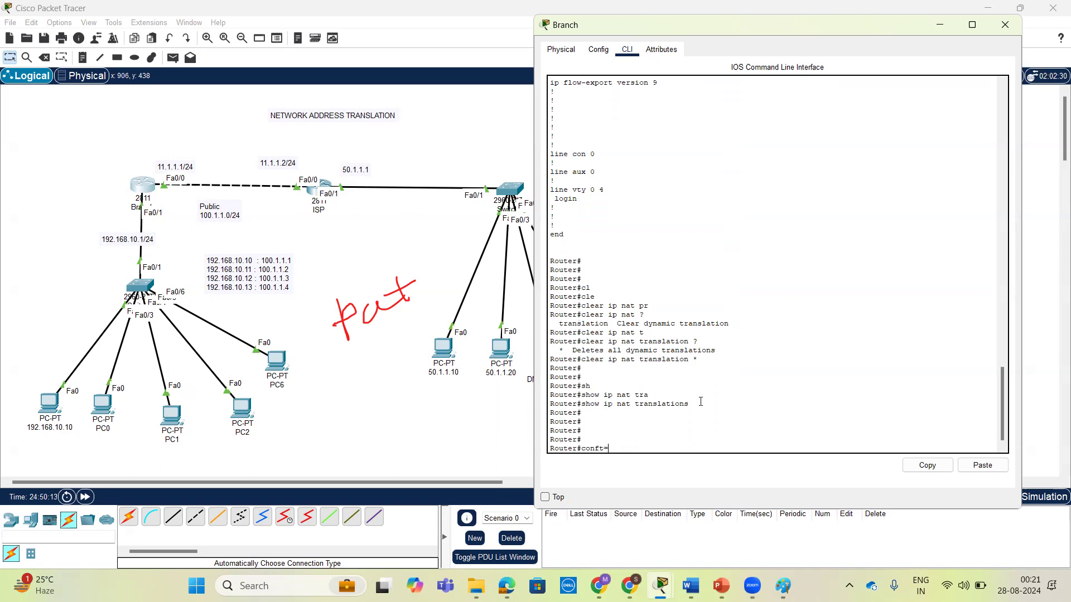
{"action": "type", "text": "f t"}
{"action": "key", "text": "Return"}
{"action": "key", "text": "Return"}
{"action": "key", "text": "Return"}
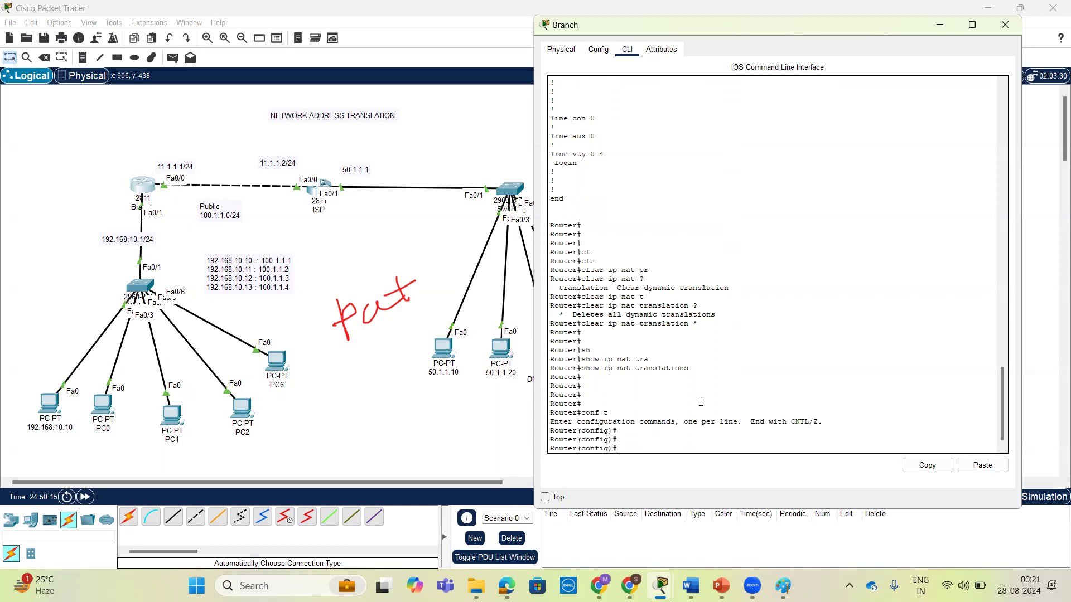
Check the context help for the no ip nat inside source list 50 command, and discard the command without running it.
{"action": "type", "text": "no ipo"}
{"action": "key", "text": "BackSpace"}
{"action": "key", "text": "BackSpace"}
{"action": "type", "text": "nat in"}
{"action": "key", "text": "Tab"}
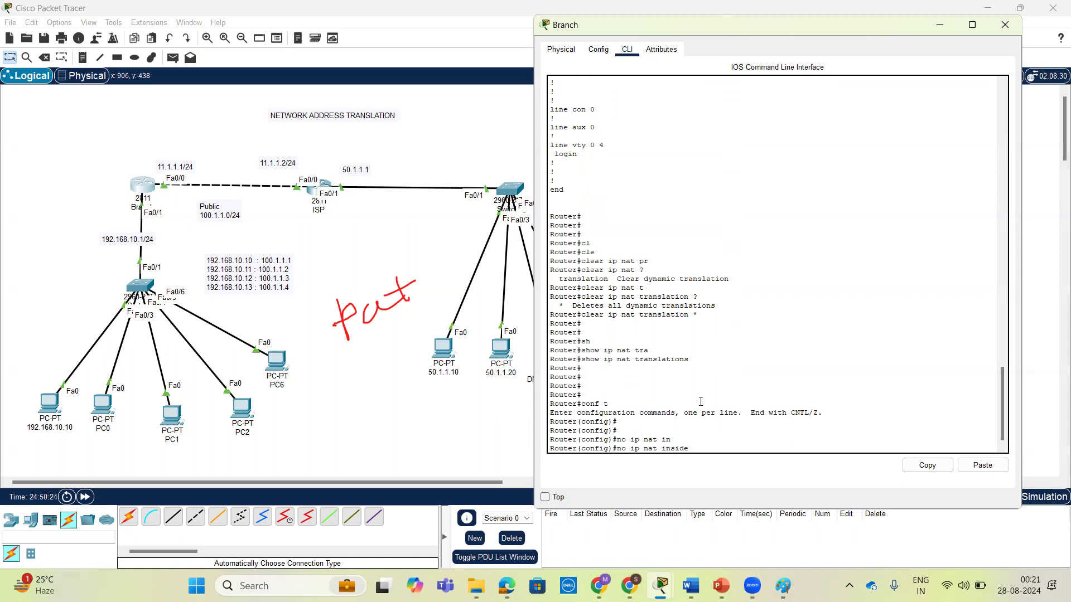
{"action": "type", "text": "?so"}
{"action": "key", "text": "Tab"}
{"action": "type", "text": "?"}
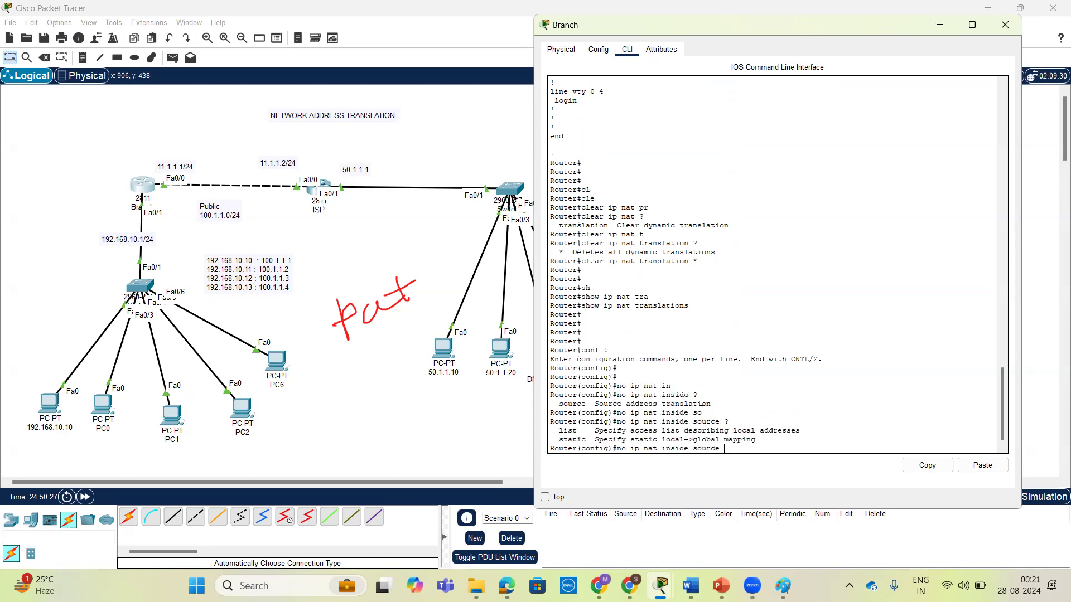
{"action": "type", "text": "l"}
{"action": "key", "text": "Tab"}
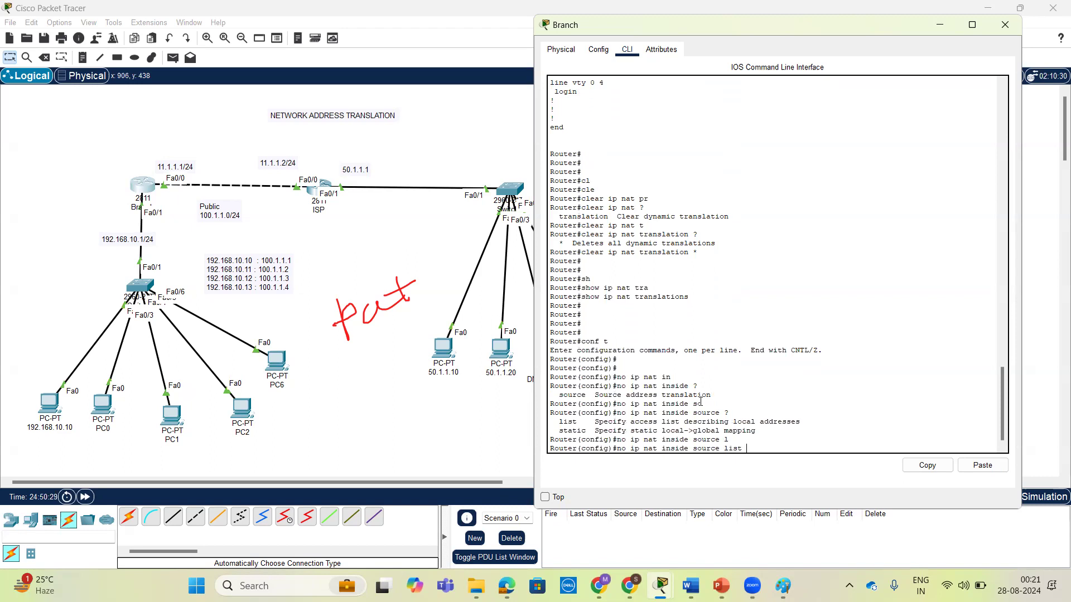
{"action": "type", "text": "50 ?"}
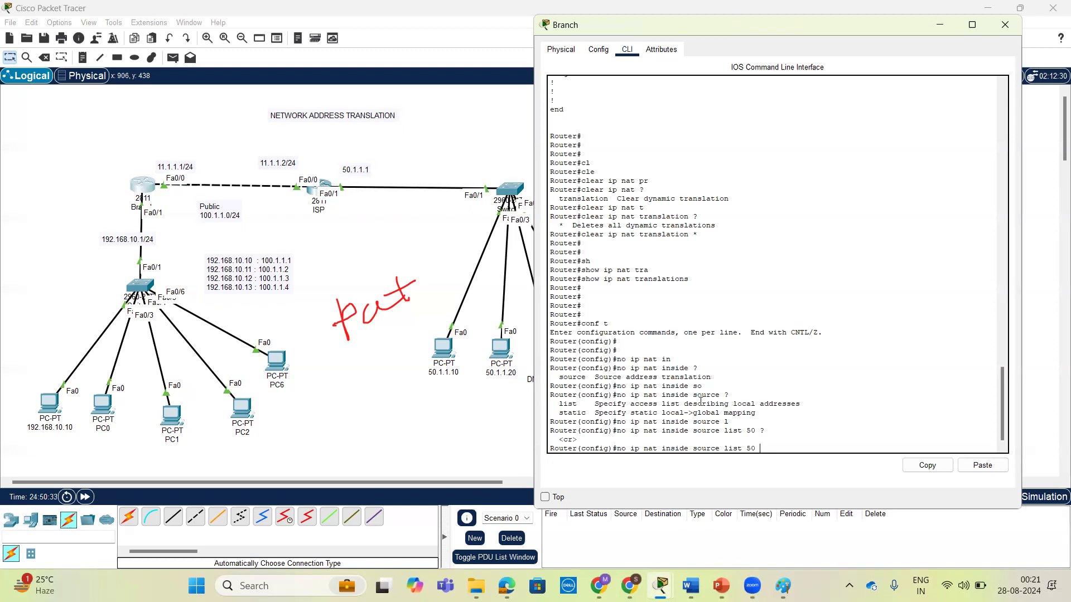
{"action": "key", "text": "BackSpace"}
{"action": "key", "text": "BackSpace"}
{"action": "key", "text": "BackSpace"}
{"action": "key", "text": "BackSpace"}
{"action": "key", "text": "BackSpace"}
{"action": "key", "text": "BackSpace"}
{"action": "key", "text": "BackSpace"}
{"action": "key", "text": "BackSpace"}
{"action": "key", "text": "BackSpace"}
{"action": "key", "text": "BackSpace"}
{"action": "key", "text": "BackSpace"}
{"action": "key", "text": "BackSpace"}
{"action": "key", "text": "BackSpace"}
{"action": "key", "text": "BackSpace"}
{"action": "key", "text": "BackSpace"}
{"action": "key", "text": "BackSpace"}
{"action": "key", "text": "BackSpace"}
{"action": "key", "text": "BackSpace"}
{"action": "key", "text": "BackSpace"}
{"action": "key", "text": "BackSpace"}
Try to display the running configuration from global configuration mode with do run.
{"action": "type", "text": "do run"}
{"action": "key", "text": "Return"}
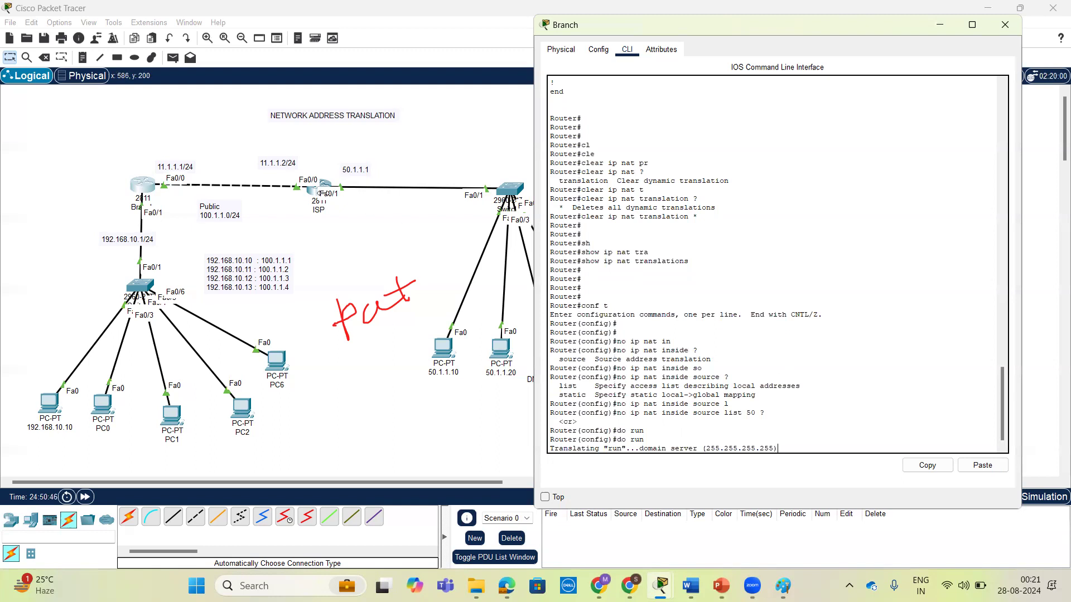
Look at the command prompts of PCs 192.168.10.10 and 50.1.1.10 to review their earlier ping results.
{"action": "left_click", "coordinate": [58, 406]}
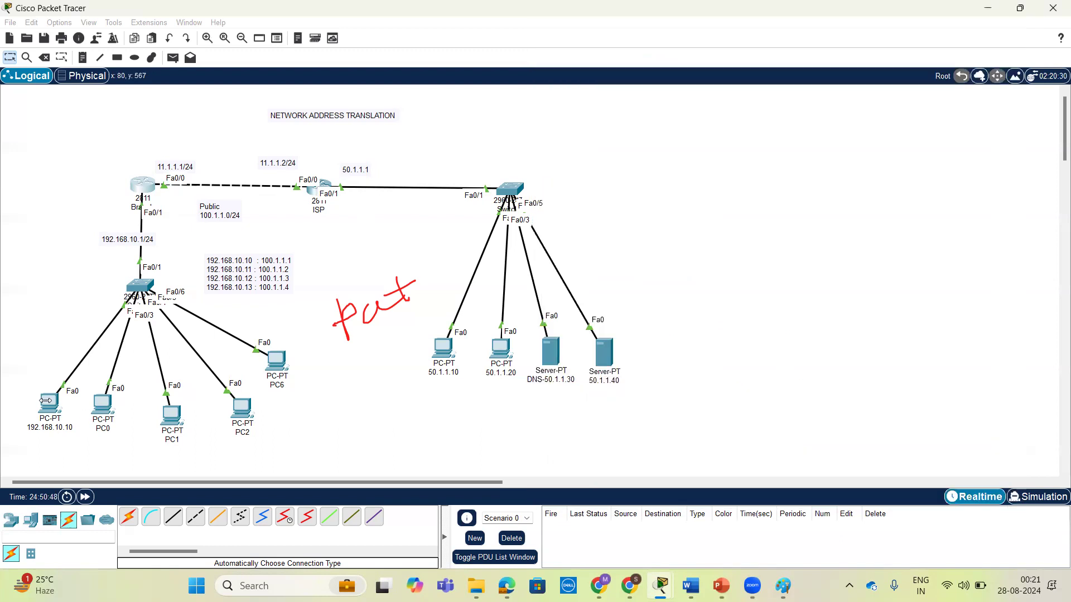
{"action": "key", "text": "Return"}
{"action": "key", "text": "Return"}
{"action": "key", "text": "Return"}
{"action": "key", "text": "Return"}
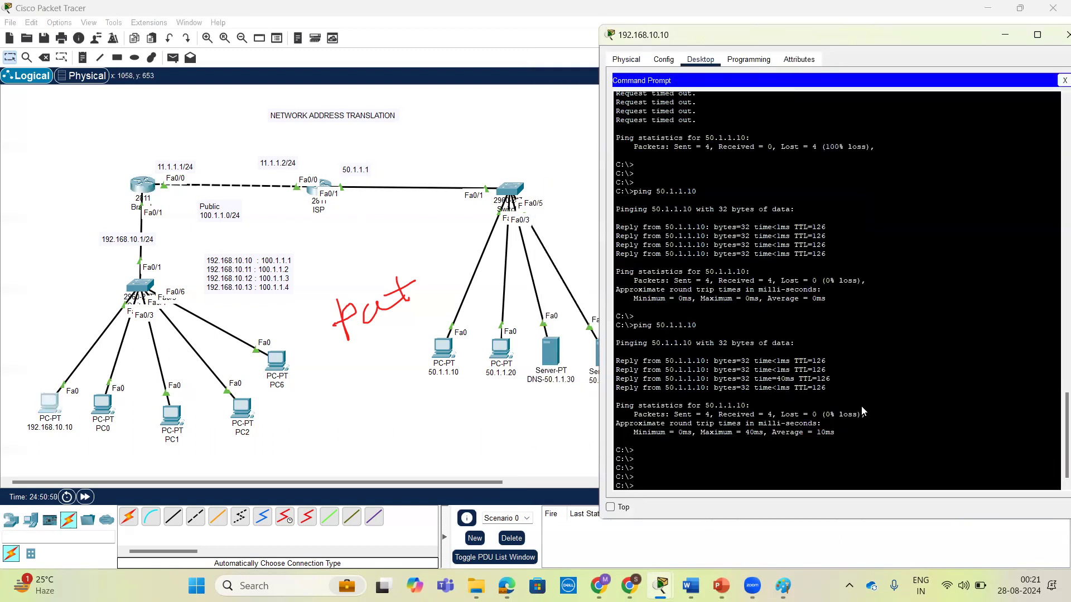
{"action": "left_click", "coordinate": [136, 187]}
{"action": "left_click", "coordinate": [136, 187]}
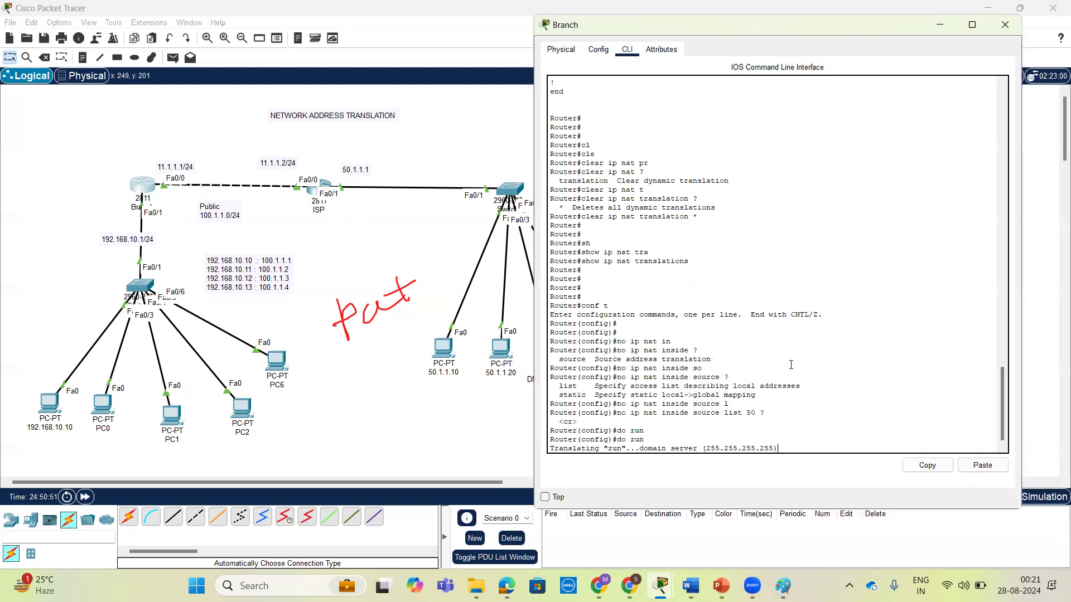
{"action": "left_click", "coordinate": [451, 356]}
{"action": "left_click", "coordinate": [837, 374]}
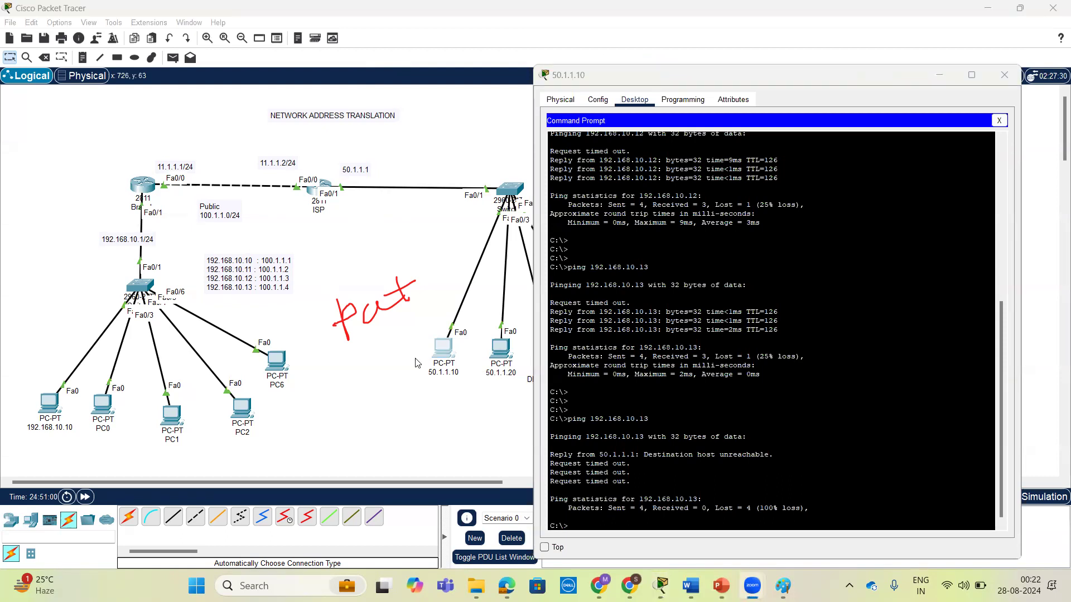
{"action": "mouse_move", "coordinate": [431, 363]}
{"action": "left_mouse_down"}
{"action": "mouse_move", "coordinate": [238, 219]}
{"action": "mouse_move", "coordinate": [70, 368]}
{"action": "mouse_move", "coordinate": [61, 393]}
{"action": "mouse_move", "coordinate": [112, 380]}
{"action": "left_mouse_up"}
{"action": "left_click_drag", "start_coordinate": [351, 162], "coordinate": [343, 226]}
{"action": "left_click_drag", "start_coordinate": [333, 179], "coordinate": [374, 210]}
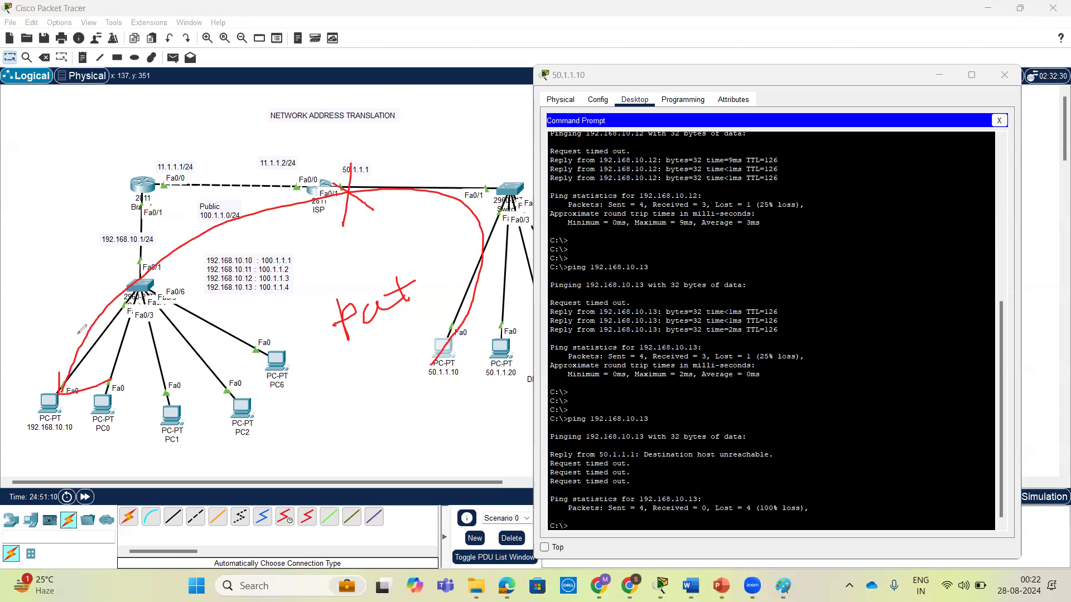
{"action": "mouse_move", "coordinate": [98, 256]}
{"action": "left_mouse_down"}
{"action": "mouse_move", "coordinate": [162, 234]}
{"action": "mouse_move", "coordinate": [95, 225]}
{"action": "mouse_move", "coordinate": [118, 257]}
{"action": "left_mouse_up"}
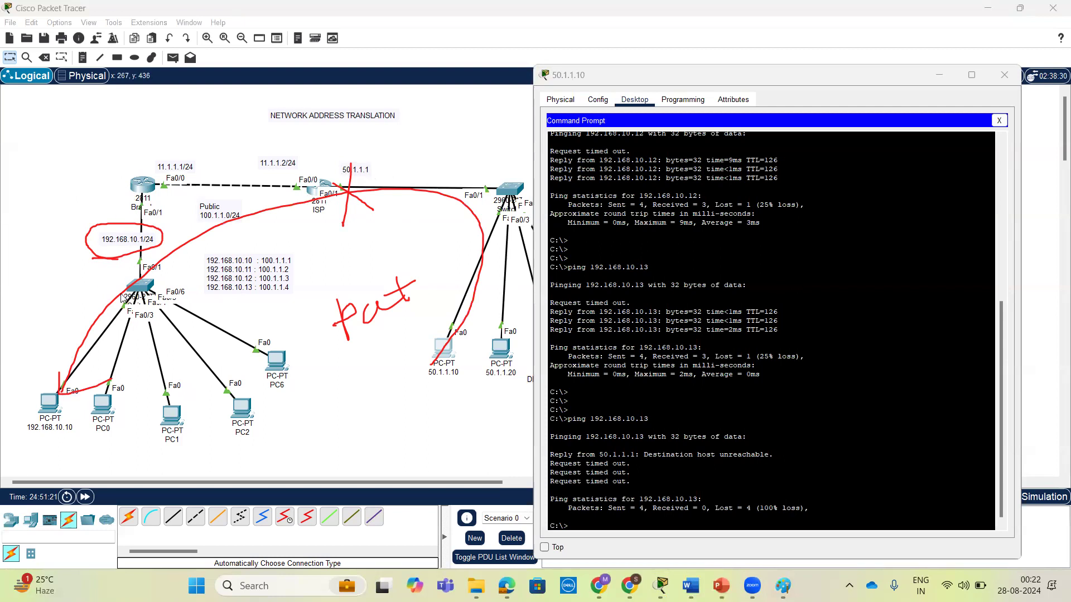
Examine the replies to the earlier pings of the 192.168.10.x hosts in the command prompt of PC 50.1.1.10.
{"action": "left_click", "coordinate": [143, 185]}
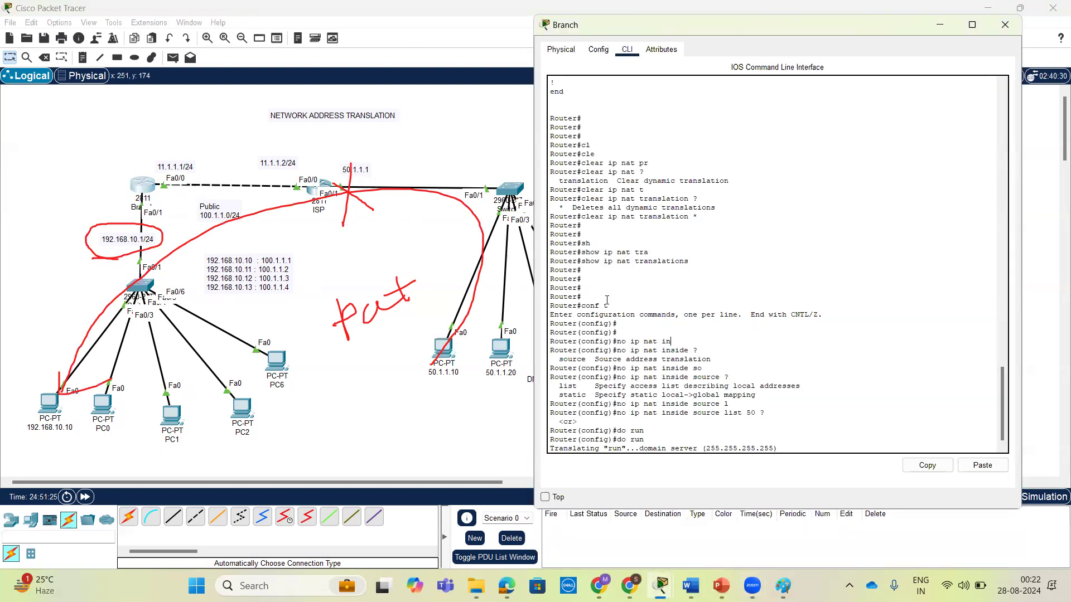
{"action": "left_click", "coordinate": [443, 351]}
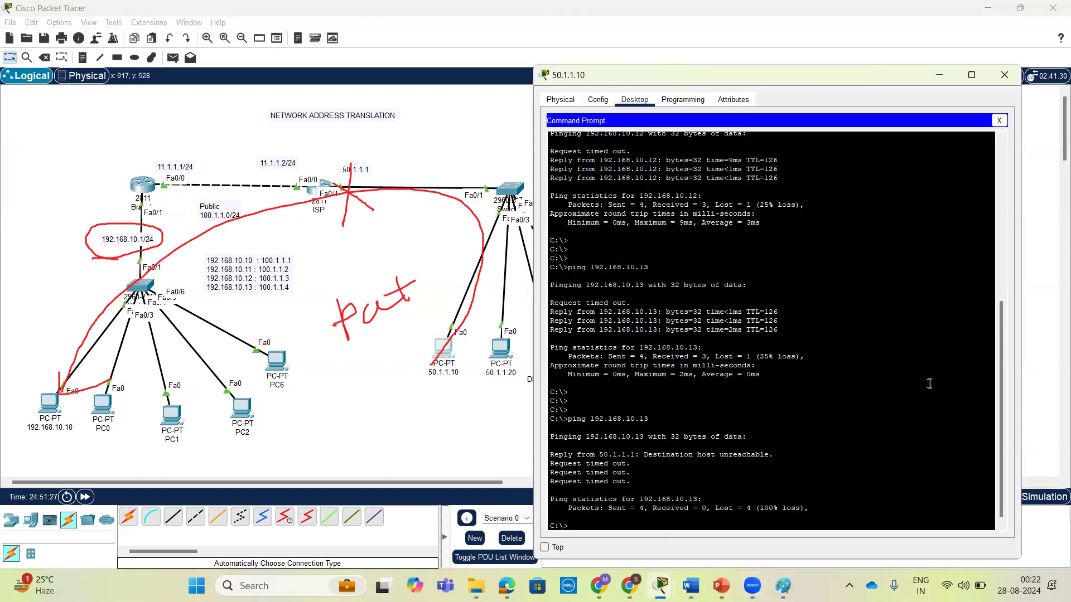
{"action": "key", "text": "Return"}
{"action": "key", "text": "Return"}
{"action": "key", "text": "Return"}
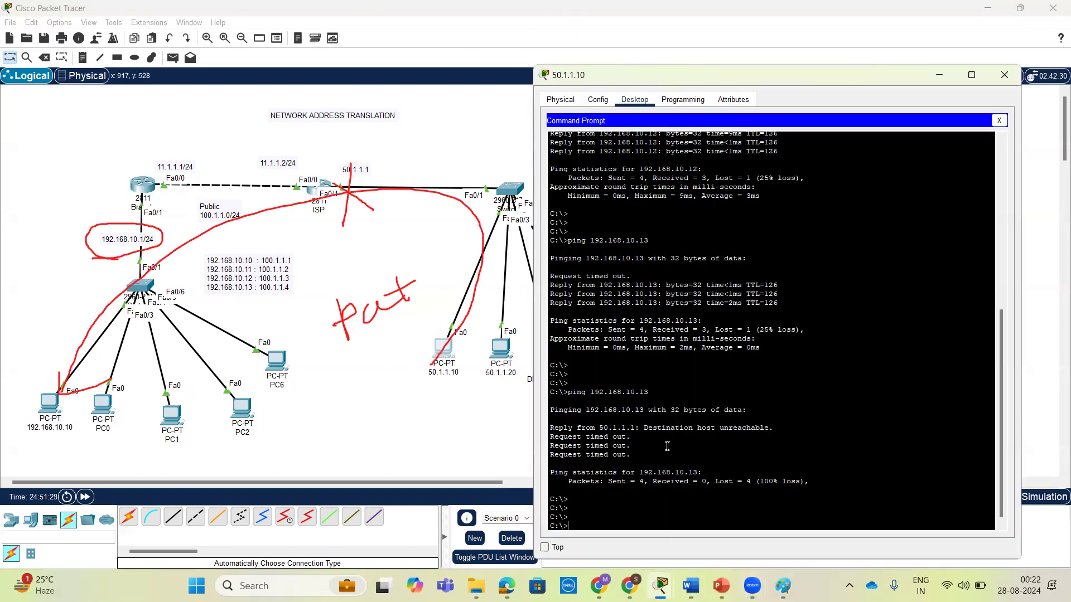
{"action": "left_click_drag", "start_coordinate": [644, 456], "coordinate": [562, 422]}
{"action": "scroll", "coordinate": [690, 340], "scroll_direction": "up", "scroll_amount": 2}
{"action": "scroll", "coordinate": [690, 340], "scroll_direction": "up", "scroll_amount": 10}
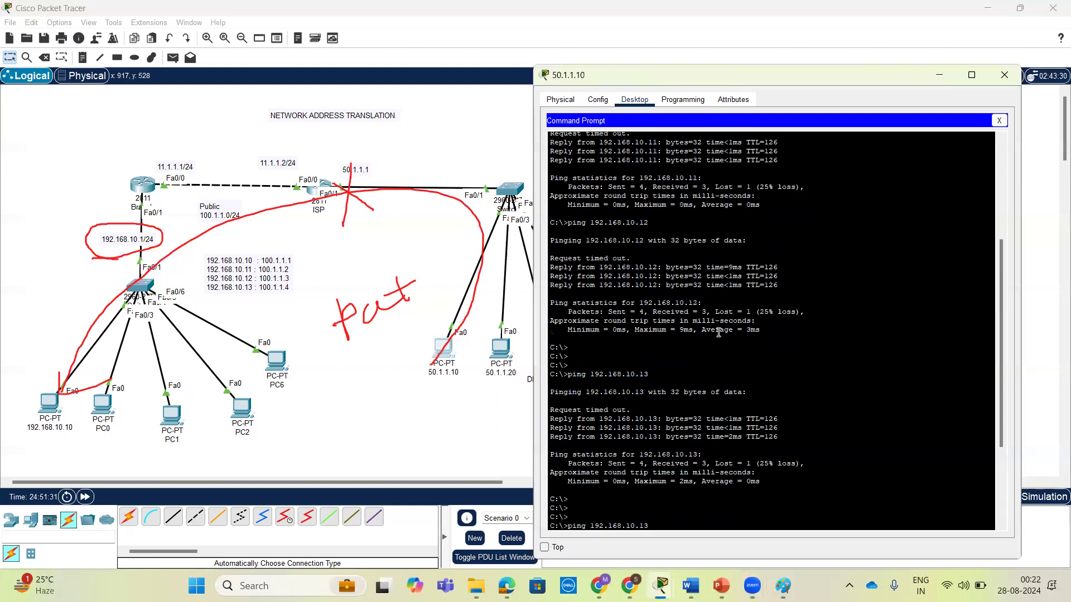
{"action": "scroll", "coordinate": [766, 218], "scroll_direction": "up", "scroll_amount": 2}
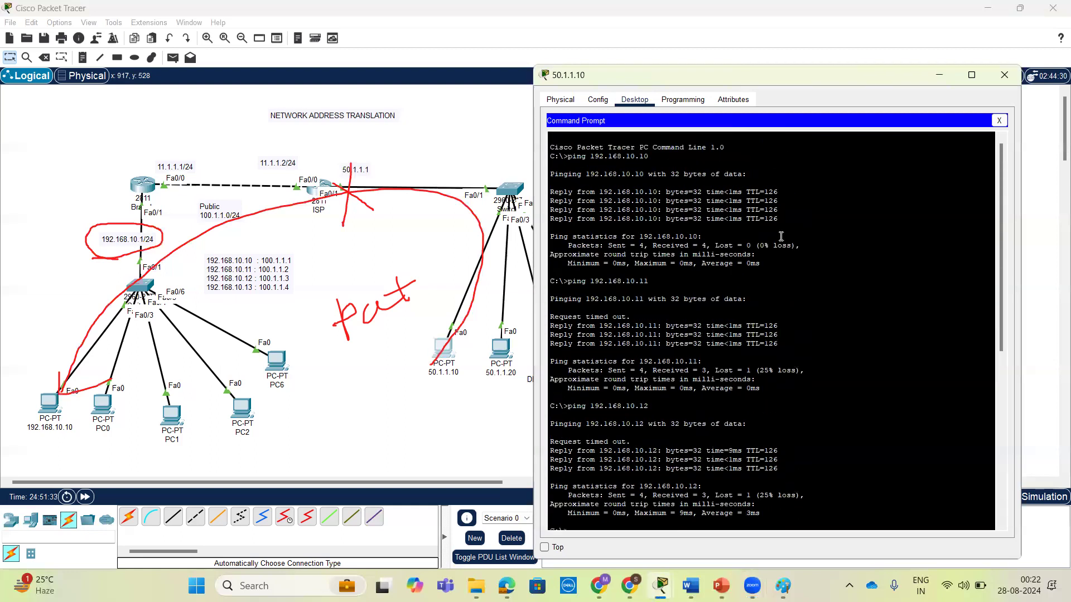
{"action": "left_click_drag", "start_coordinate": [780, 220], "coordinate": [563, 180]}
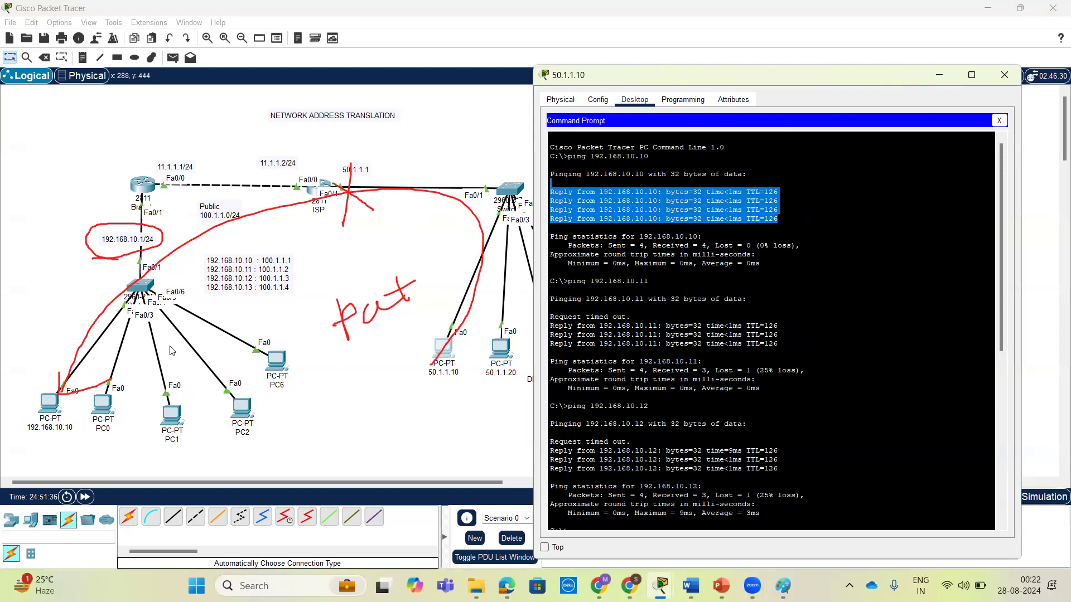
{"action": "left_click_drag", "start_coordinate": [780, 219], "coordinate": [554, 194]}
{"action": "scroll", "coordinate": [736, 329], "scroll_direction": "down", "scroll_amount": 10}
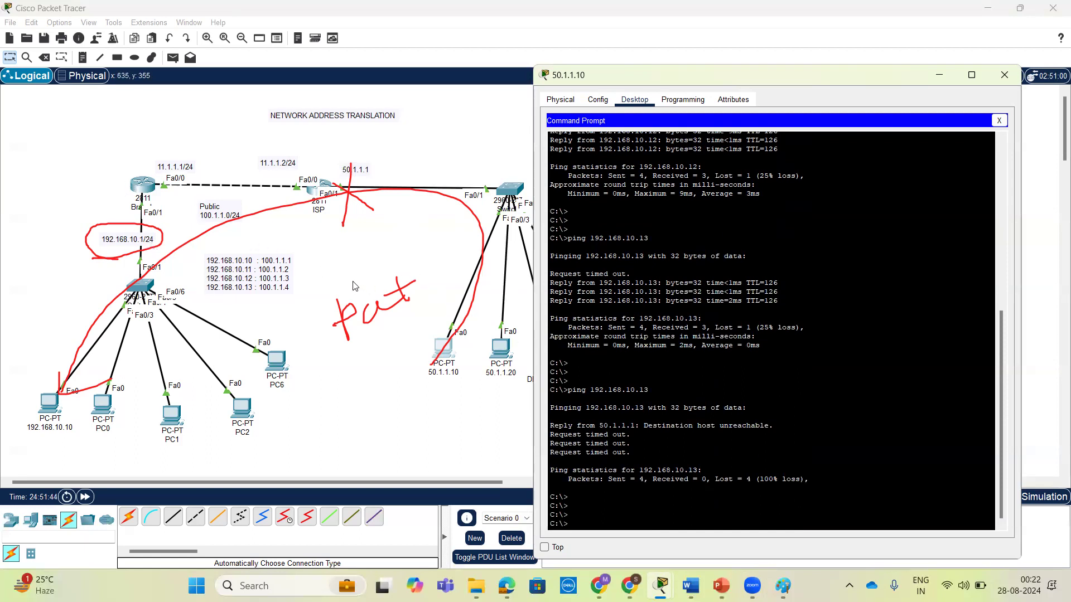
Display the Branch router's running configuration from global configuration mode with the do form of the show command.
{"action": "left_click", "coordinate": [138, 187]}
{"action": "key", "text": "Return"}
{"action": "key", "text": "Return"}
{"action": "key", "text": "Return"}
{"action": "key", "text": "Return"}
{"action": "key", "text": "Return"}
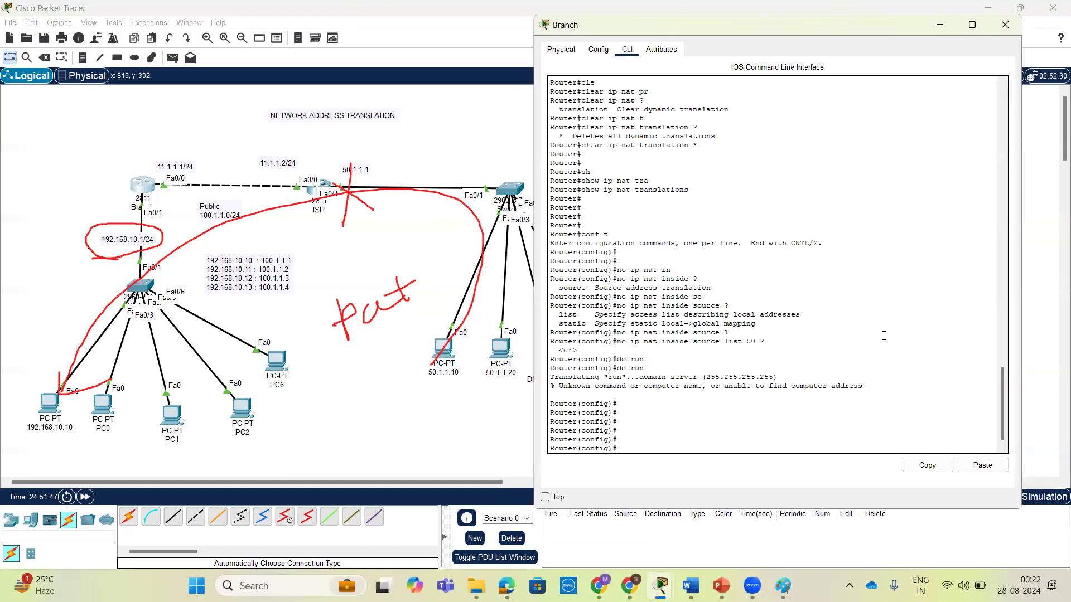
{"action": "type", "text": "do sh run"}
{"action": "key", "text": "Return"}
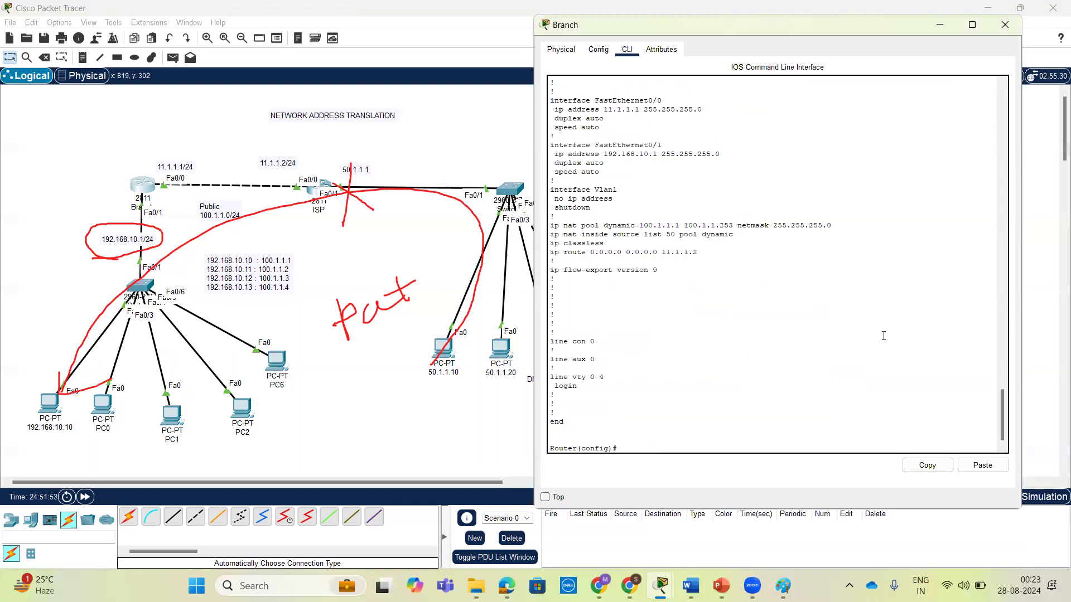
Try to remove the source list 50 NAT mapping by negating its line copied from the running configuration.
{"action": "triple_click", "coordinate": [595, 235]}
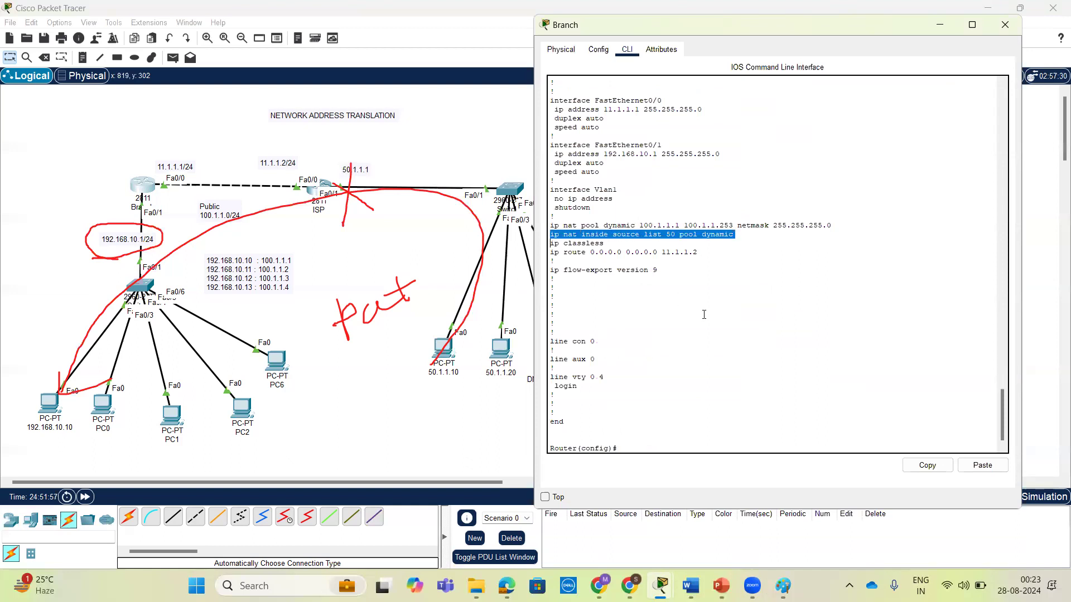
{"action": "type", "text": "no"}
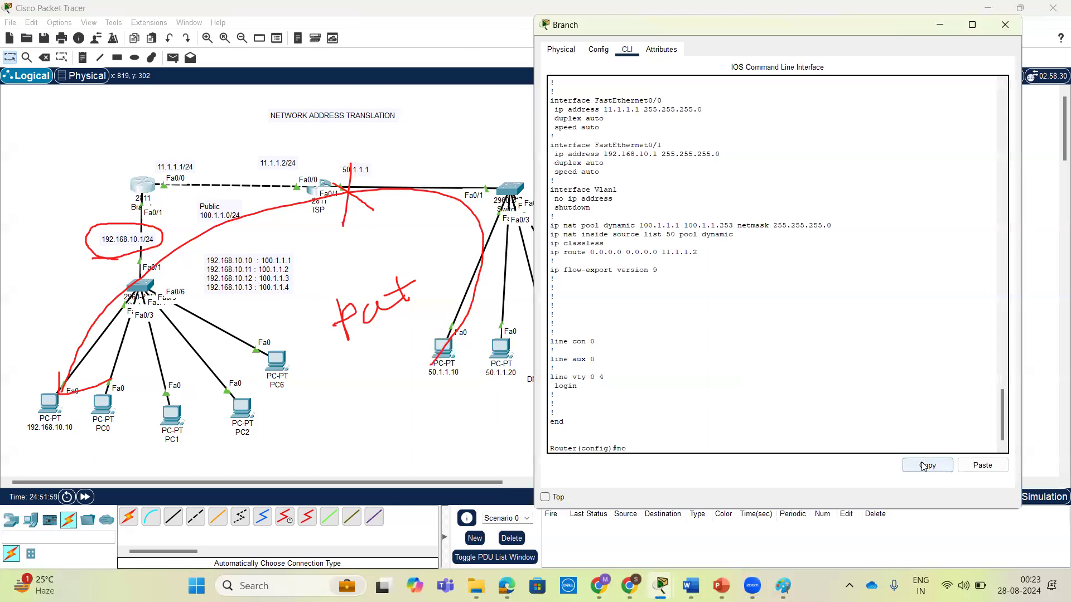
{"action": "triple_click", "coordinate": [672, 234]}
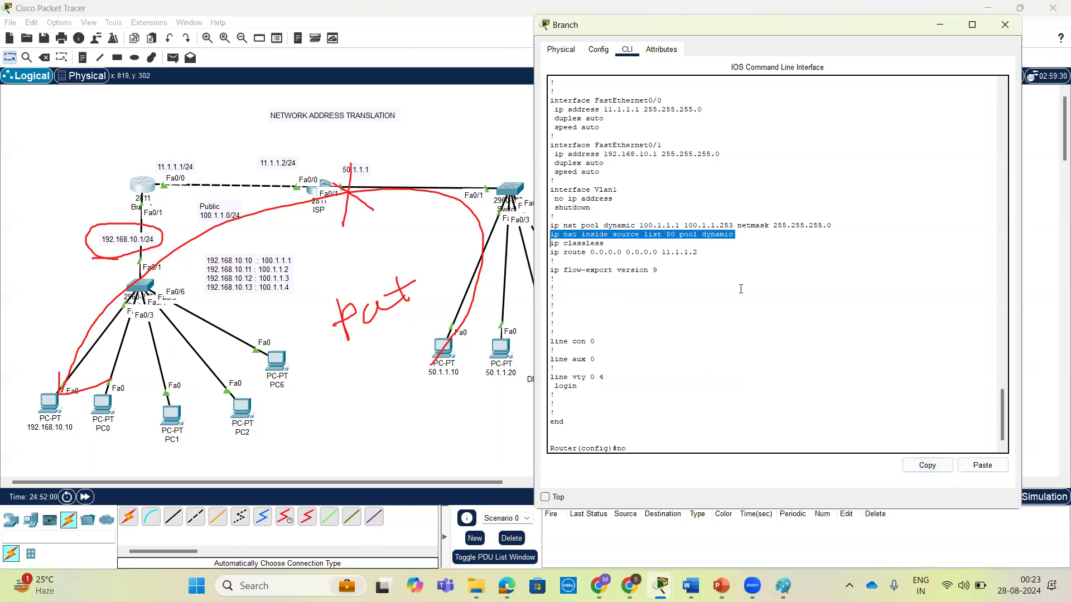
{"action": "left_click", "coordinate": [946, 466]}
{"action": "left_click", "coordinate": [987, 474]}
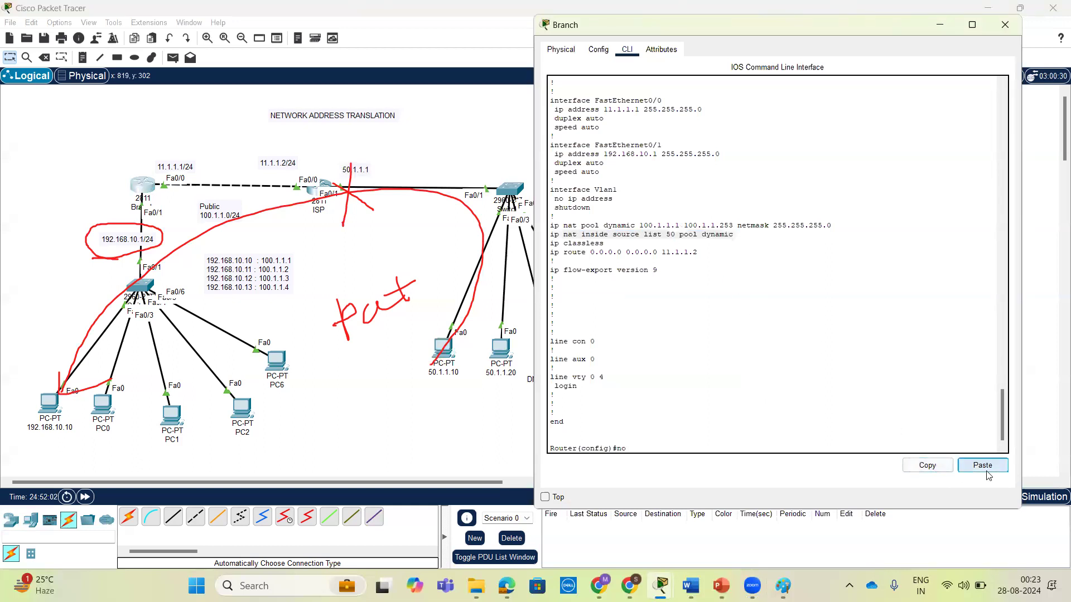
{"action": "left_click", "coordinate": [982, 472]}
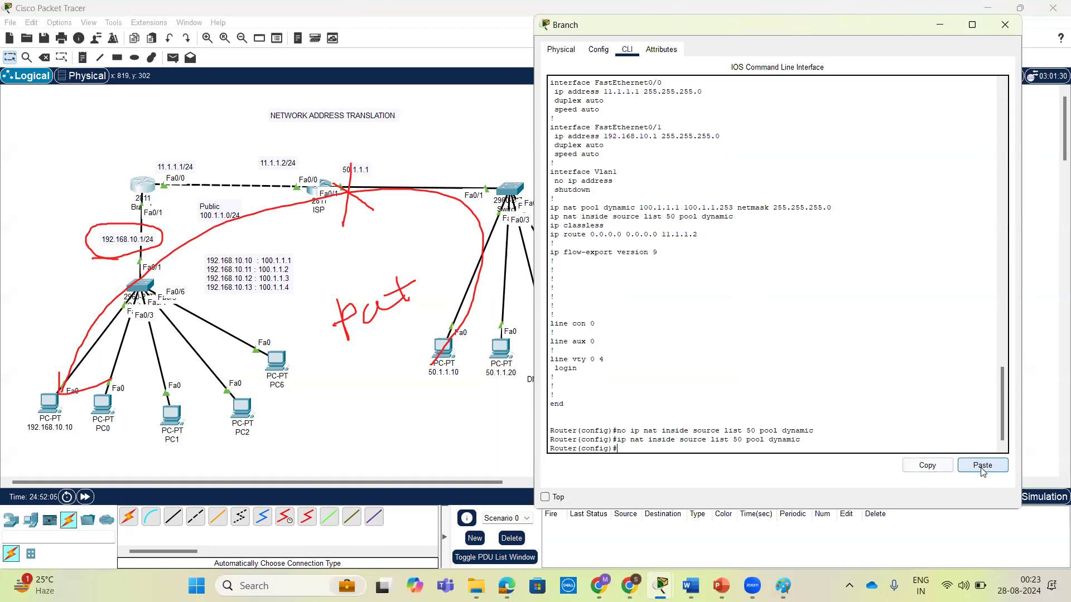
{"action": "key", "text": "Return"}
{"action": "key", "text": "Return"}
{"action": "key", "text": "Return"}
Remove the NAT mapping on the Branch router with no ip nat inside source list 50 pool dynamic.
{"action": "left_click", "coordinate": [982, 471]}
{"action": "key", "text": "Up"}
{"action": "key", "text": "Return"}
{"action": "key", "text": "Return"}
{"action": "key", "text": "Return"}
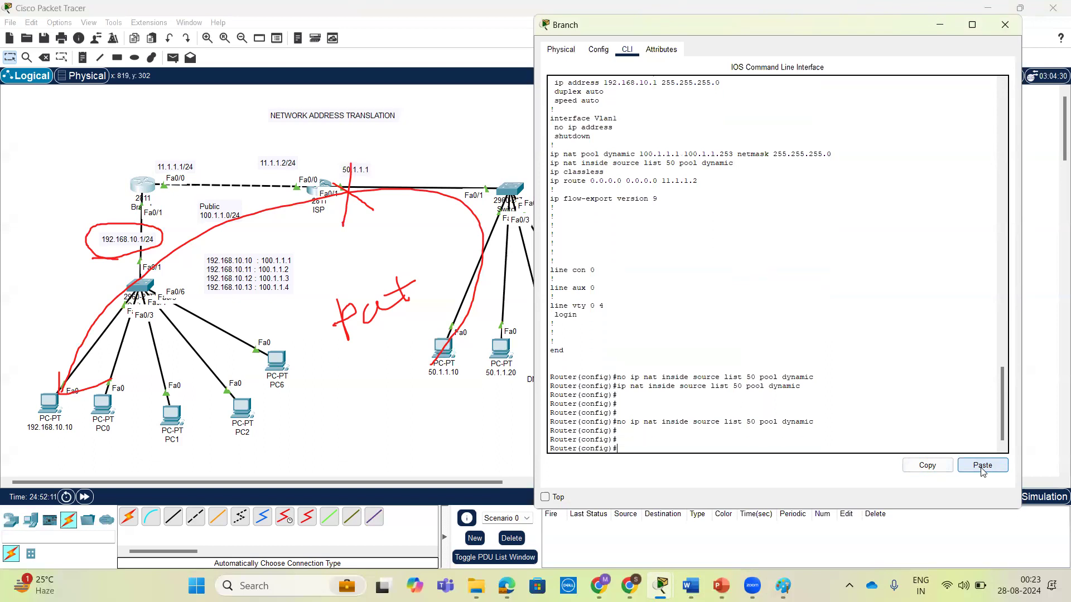
Remove the NAT pool with no ip nat pool dynamic 100.1.1.1 100.1.1.253 netmask 255.255.255.0, reusing the line from the running configuration.
{"action": "triple_click", "coordinate": [750, 153]}
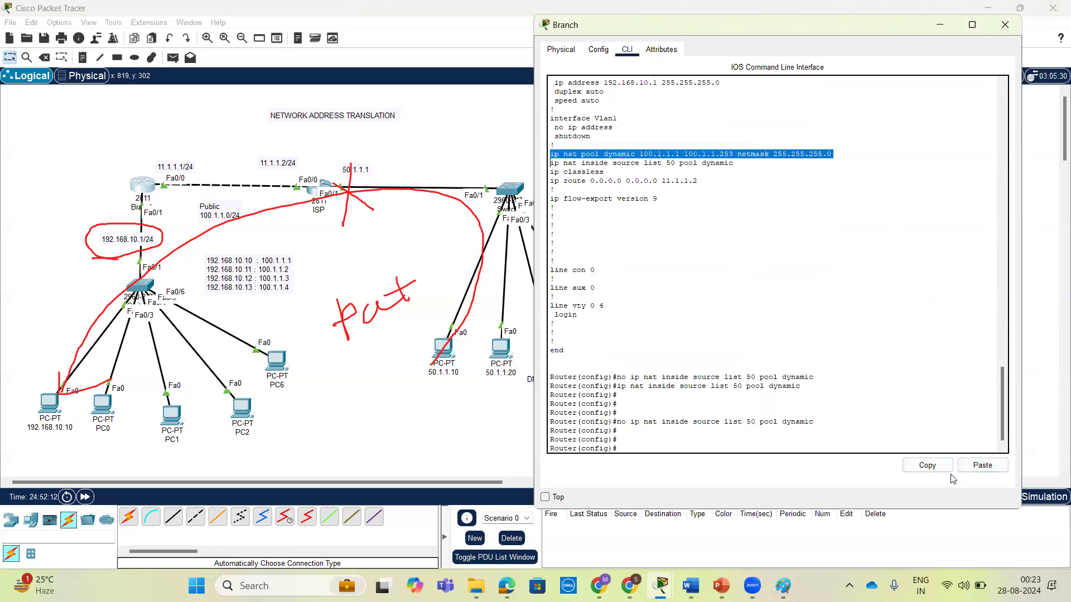
{"action": "left_click", "coordinate": [928, 466]}
{"action": "type", "text": "no"}
{"action": "left_click", "coordinate": [981, 465]}
{"action": "key", "text": "Return"}
{"action": "key", "text": "Return"}
{"action": "key", "text": "Return"}
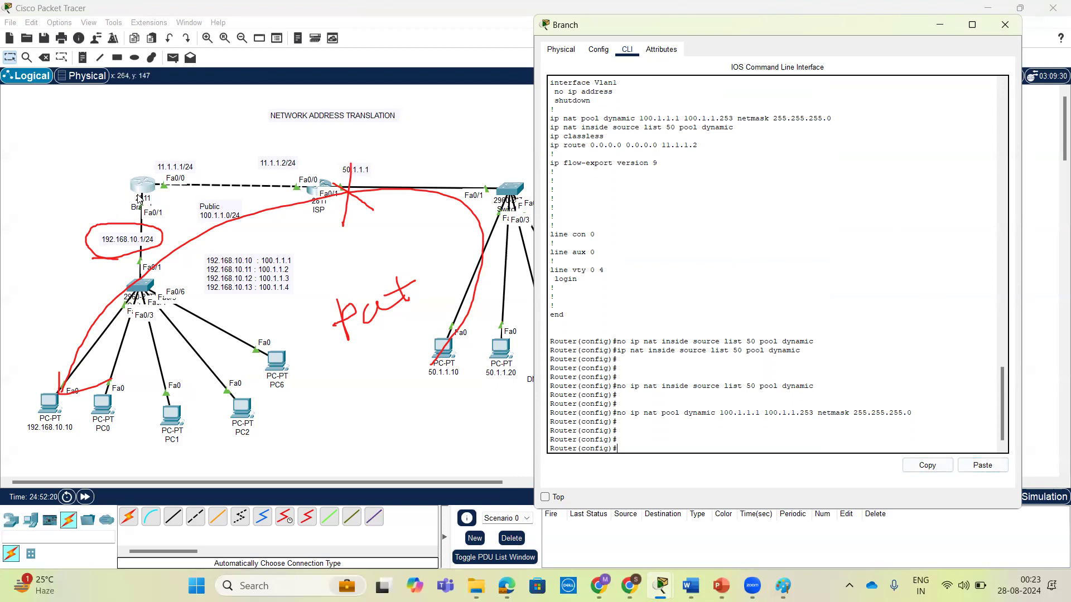
{"action": "key", "text": "Return"}
{"action": "key", "text": "Return"}
{"action": "key", "text": "Return"}
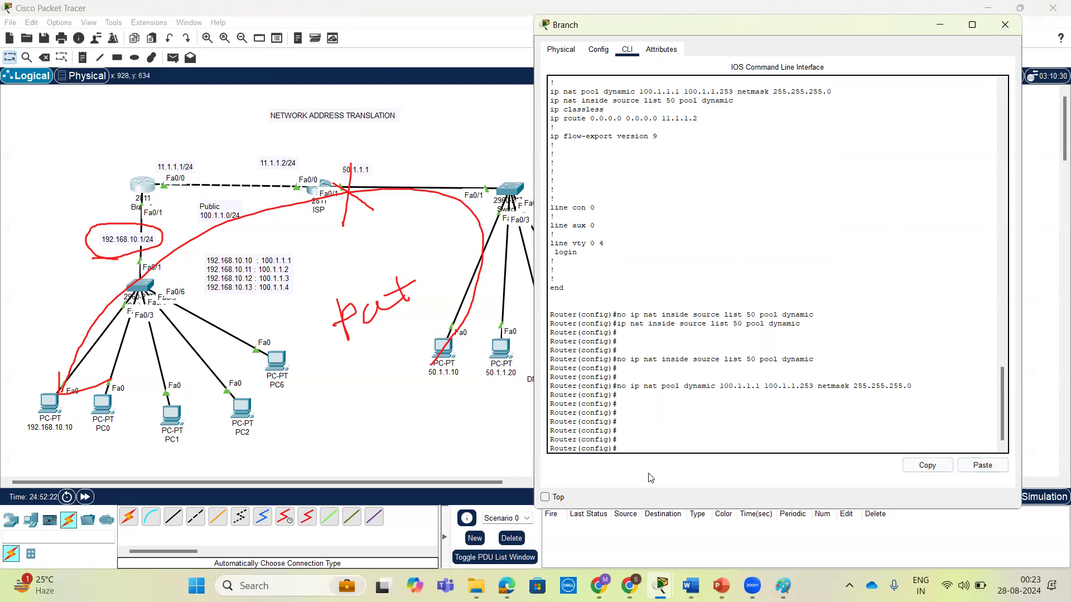
Leave global configuration mode on the Branch router and return to privileged EXEC mode.
{"action": "key", "text": "ctrl+z"}
{"action": "key", "text": "Return"}
{"action": "key", "text": "Return"}
Display the Branch router's full configuration with show running-config and check it for remaining NAT commands.
{"action": "type", "text": "s"}
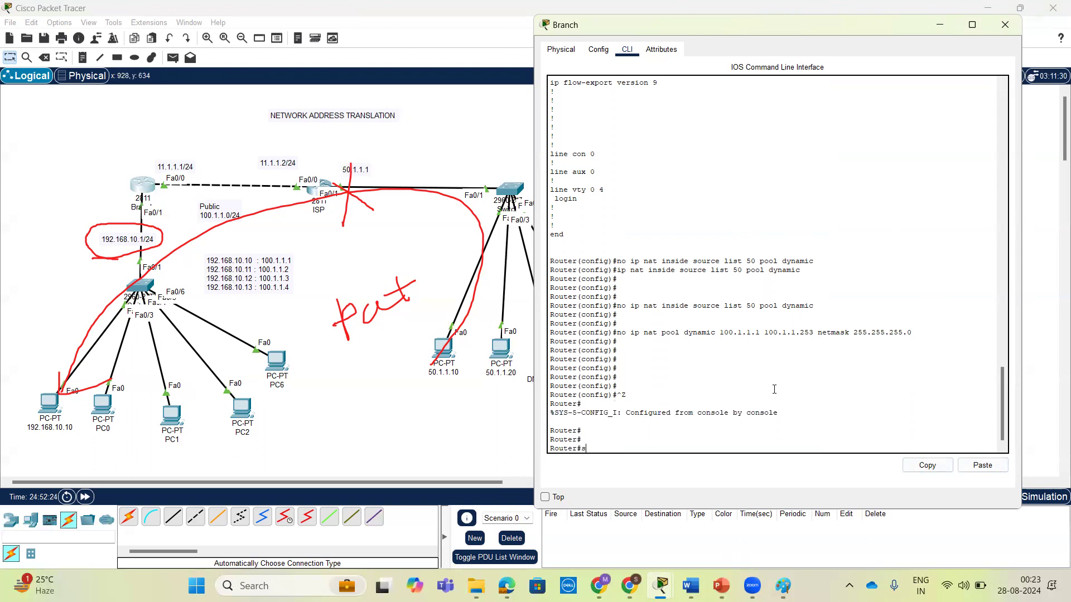
{"action": "type", "text": "h"}
{"action": "key", "text": "Tab"}
{"action": "type", "text": "r"}
{"action": "key", "text": "Tab"}
{"action": "key", "text": "Return"}
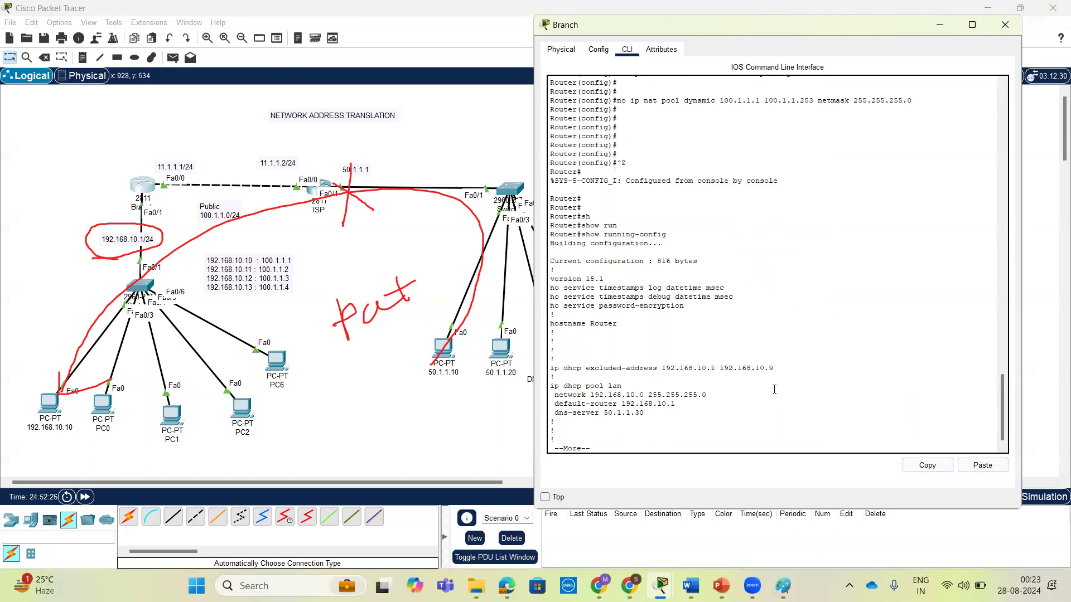
{"action": "key", "text": "space"}
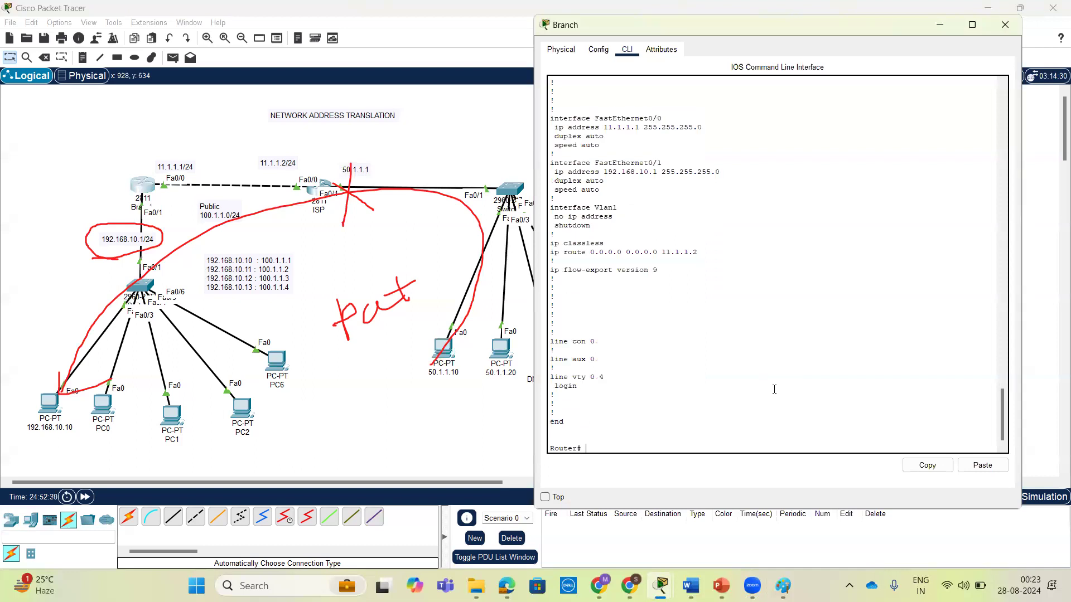
{"action": "key", "text": "Return"}
{"action": "key", "text": "Return"}
{"action": "scroll", "coordinate": [601, 245], "scroll_direction": "up", "scroll_amount": 12}
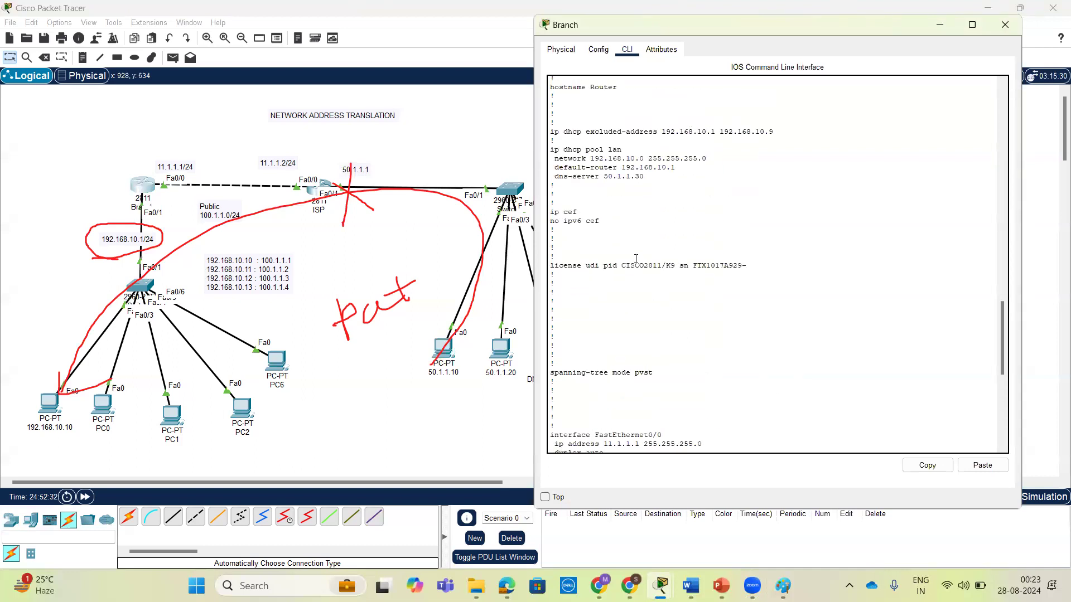
{"action": "scroll", "coordinate": [694, 252], "scroll_direction": "down", "scroll_amount": 13}
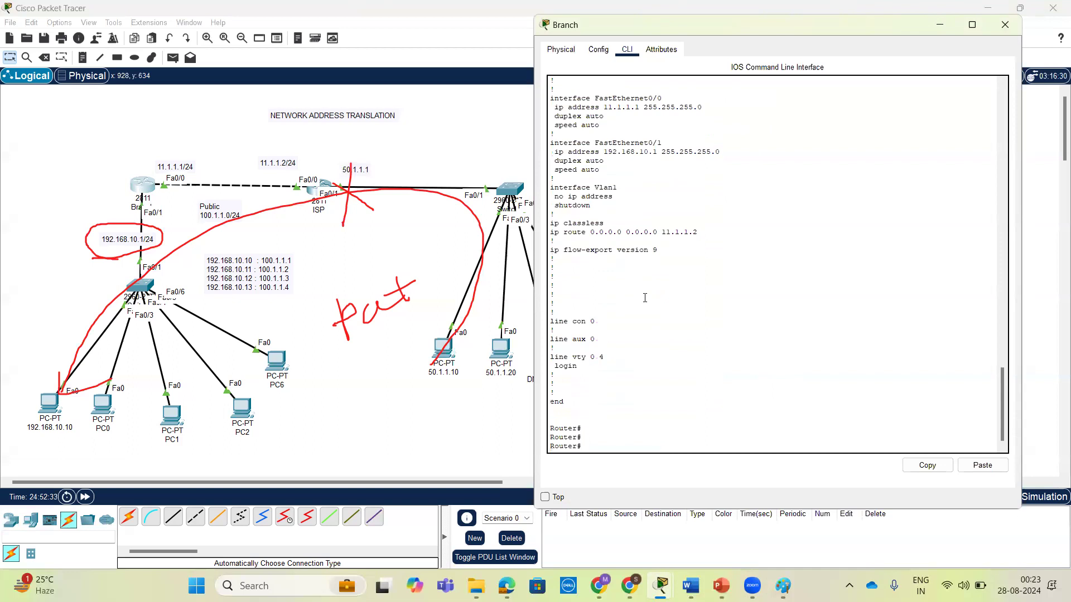
{"action": "key", "text": "Return"}
{"action": "key", "text": "Return"}
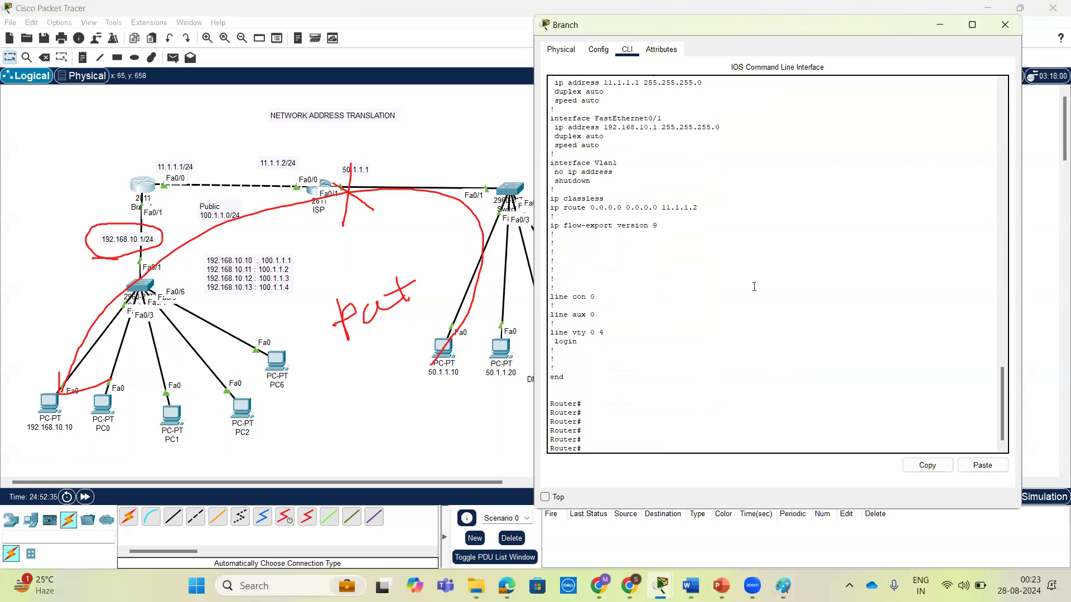
Enter global configuration mode on the Branch router with conf t.
{"action": "key", "text": "Escape"}
{"action": "key", "text": "Return"}
{"action": "key", "text": "Return"}
{"action": "key", "text": "Return"}
{"action": "type", "text": "conf t"}
{"action": "key", "text": "Return"}
{"action": "key", "text": "Return"}
{"action": "key", "text": "Return"}
{"action": "key", "text": "Return"}
{"action": "key", "text": "Return"}
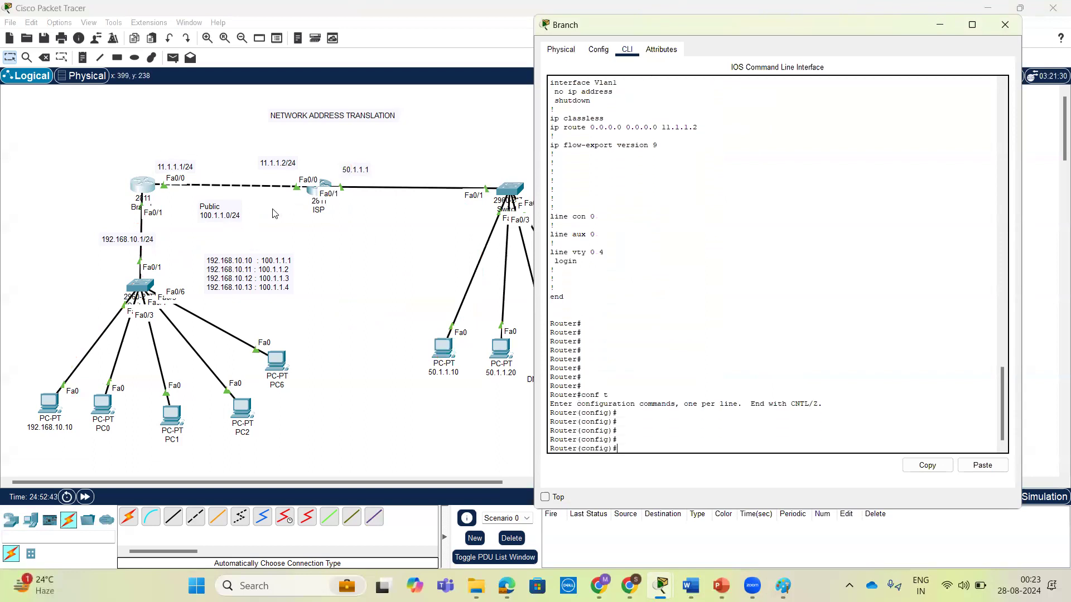
Open the ISP router's command line and enter privileged EXEC mode.
{"action": "left_click", "coordinate": [315, 195]}
{"action": "left_click", "coordinate": [315, 195]}
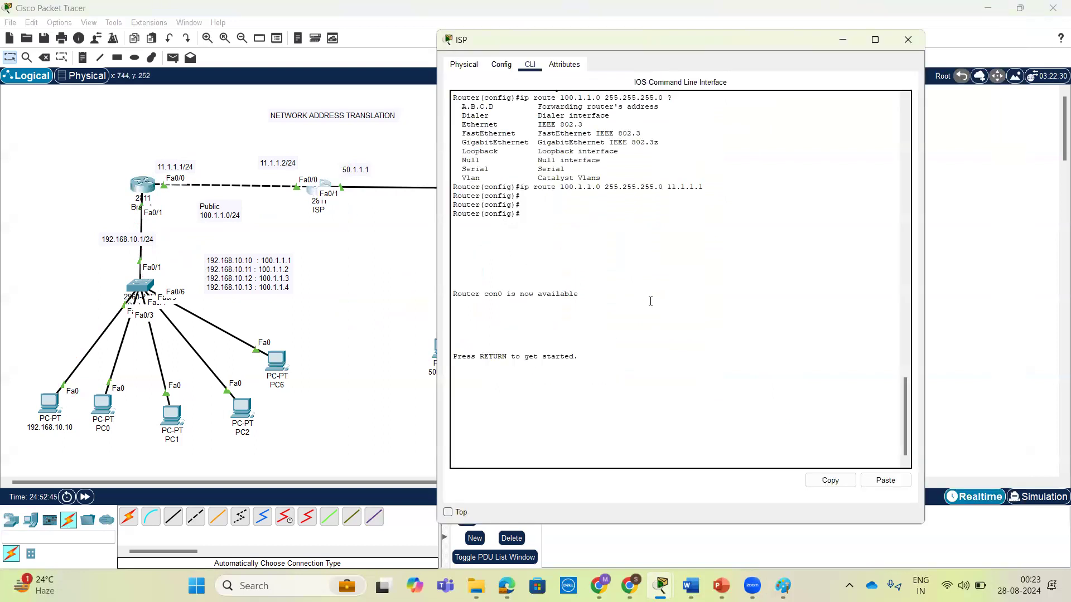
{"action": "key", "text": "Return"}
{"action": "key", "text": "Return"}
{"action": "type", "text": "en"}
{"action": "key", "text": "Return"}
{"action": "key", "text": "Return"}
{"action": "key", "text": "Return"}
Display the ISP router's full configuration with show running-config, paging through to its end.
{"action": "type", "text": "sh"}
{"action": "key", "text": "Tab"}
{"action": "type", "text": "ru"}
{"action": "key", "text": "Tab"}
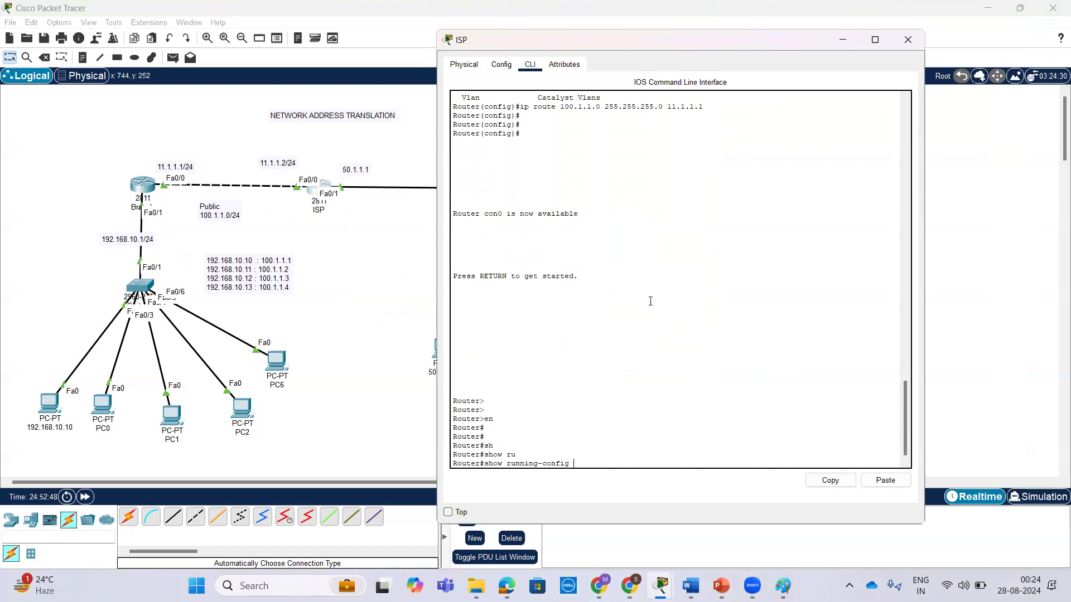
{"action": "key", "text": "Return"}
{"action": "key", "text": "Return"}
{"action": "key", "text": "Return"}
{"action": "key", "text": "space"}
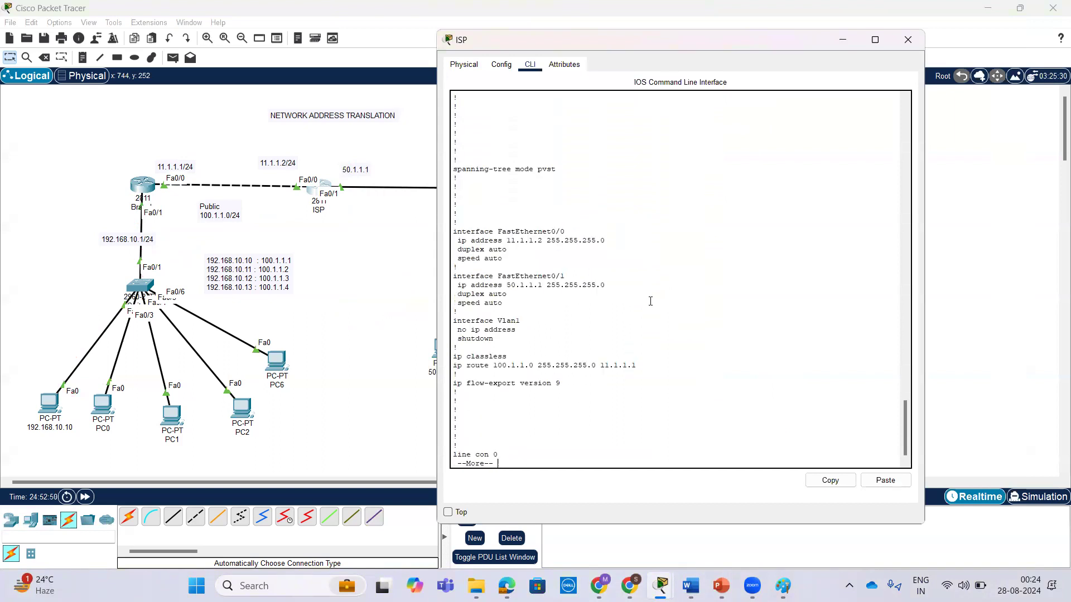
{"action": "key", "text": "space"}
Enter global configuration mode on the ISP router with conf t and set its hostname to ISP.
{"action": "key", "text": "Return"}
{"action": "key", "text": "Return"}
{"action": "type", "text": "conf t"}
{"action": "key", "text": "Return"}
{"action": "key", "text": "Return"}
{"action": "type", "text": "h"}
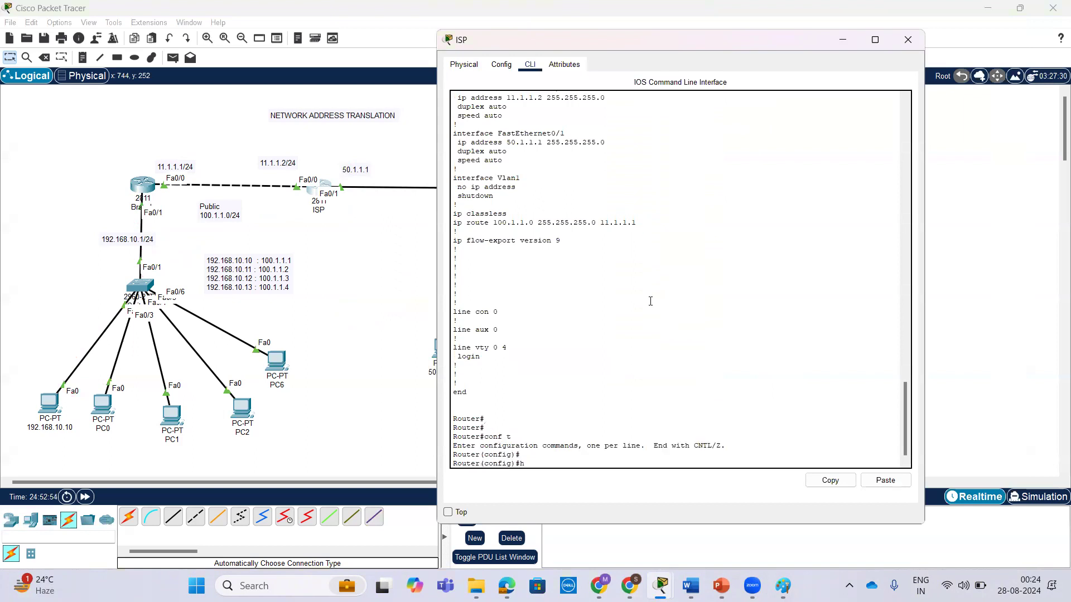
{"action": "type", "text": "os"}
{"action": "key", "text": "Tab"}
{"action": "type", "text": "ISP"}
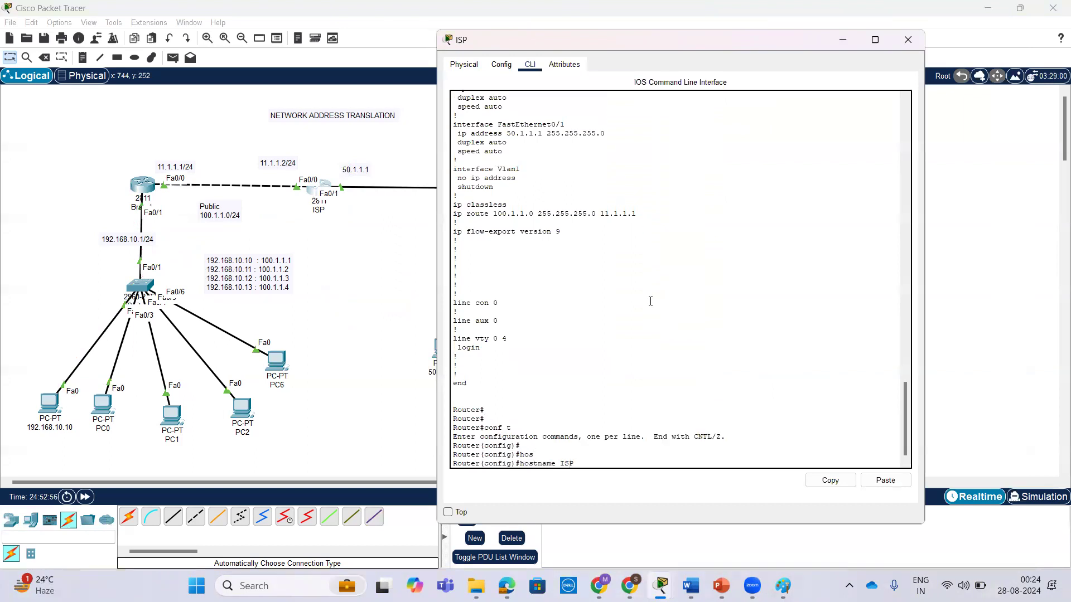
{"action": "key", "text": "Return"}
{"action": "key", "text": "Return"}
{"action": "key", "text": "Return"}
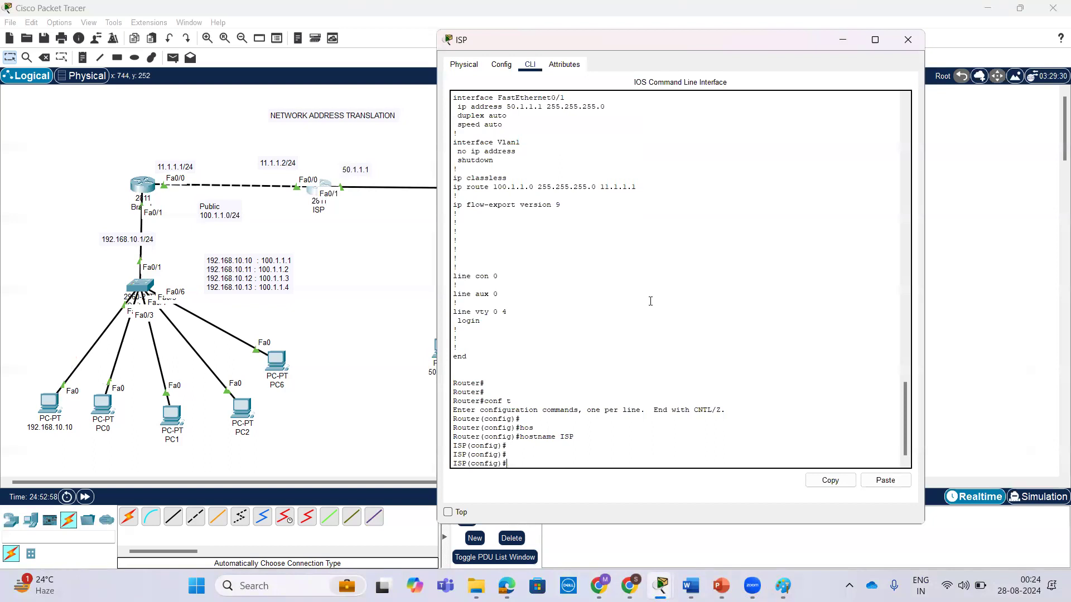
Display the ISP router's running configuration from global configuration mode with do sh run, paging through to its end.
{"action": "type", "text": "do sh run"}
{"action": "key", "text": "Return"}
{"action": "key", "text": "space"}
{"action": "key", "text": "space"}
{"action": "key", "text": "space"}
{"action": "key", "text": "space"}
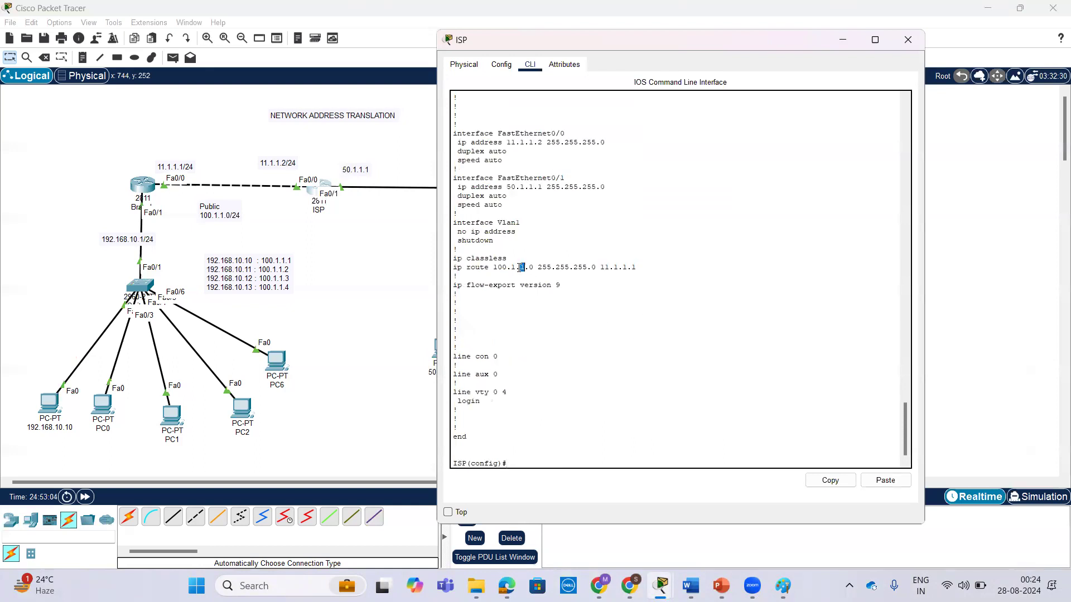
Remove the ISP router's static route 100.1.1.0 255.255.255.0 11.1.1.1 by copying the configured line and negating it with no.
{"action": "triple_click", "coordinate": [520, 267]}
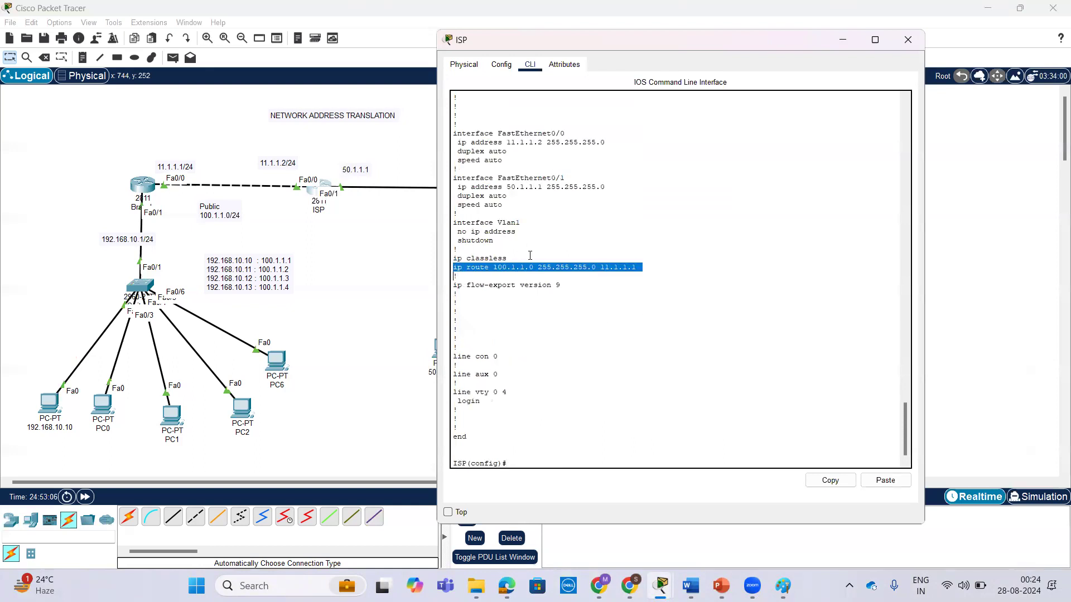
{"action": "left_click", "coordinate": [822, 481]}
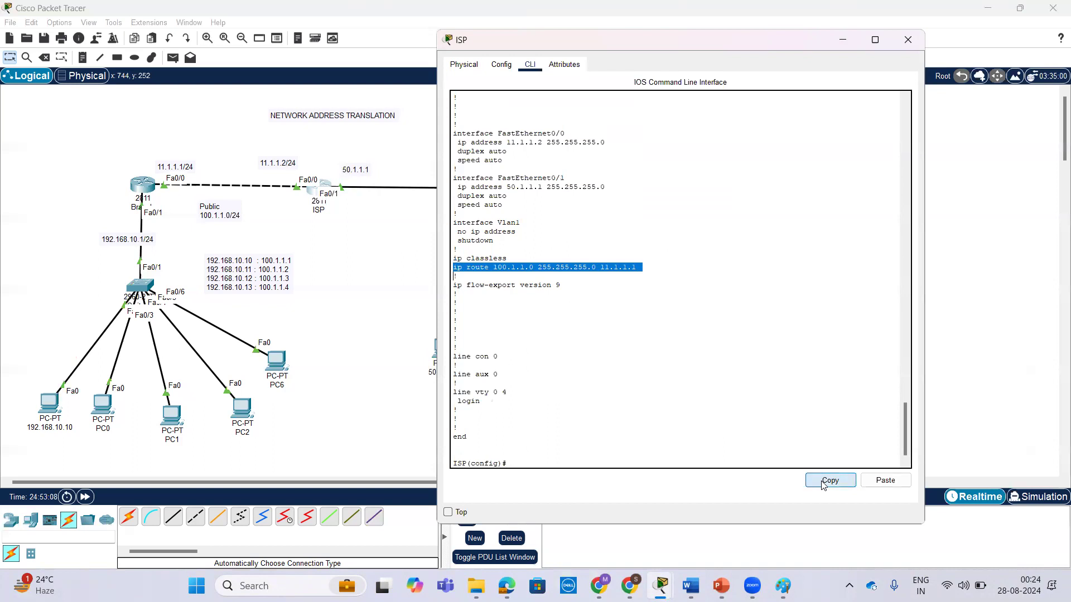
{"action": "type", "text": "no"}
{"action": "key", "text": "Return"}
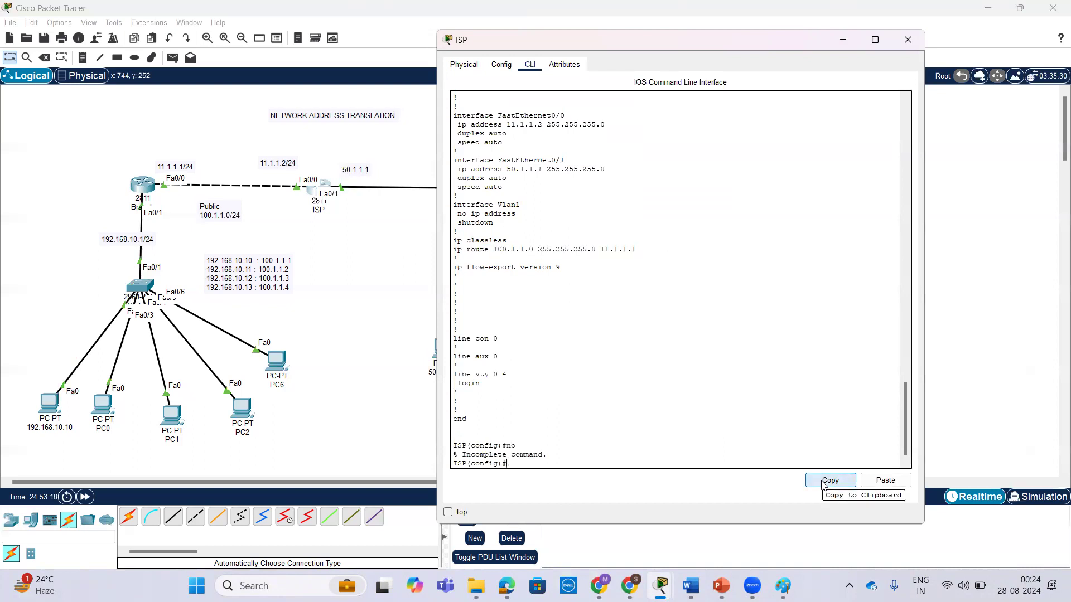
{"action": "type", "text": "no"}
{"action": "left_click", "coordinate": [879, 480]}
{"action": "key", "text": "Return"}
{"action": "key", "text": "Return"}
{"action": "key", "text": "Return"}
Begin a new ip route command on the ISP router without submitting it.
{"action": "type", "text": "ip rout"}
{"action": "key", "text": "Tab"}
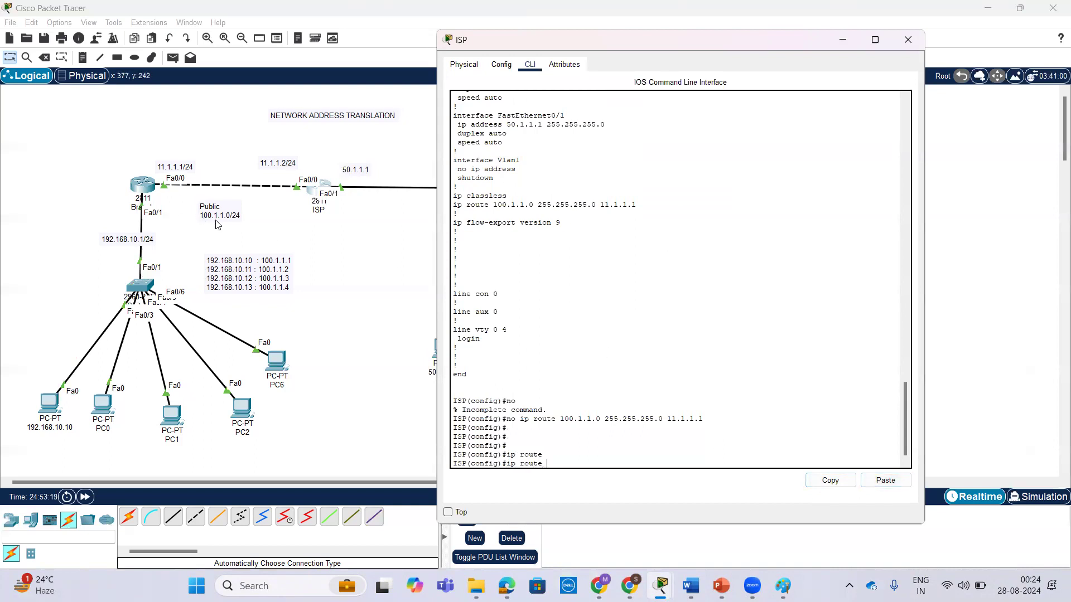
Change the address in the topology's Public label to 100.1.1.1 without a prefix length.
{"action": "left_click", "coordinate": [222, 221]}
{"action": "left_click", "coordinate": [229, 216]}
{"action": "key", "text": "BackSpace"}
{"action": "key", "text": "BackSpace"}
{"action": "key", "text": "BackSpace"}
{"action": "key", "text": "BackSpace"}
{"action": "type", "text": "1"}
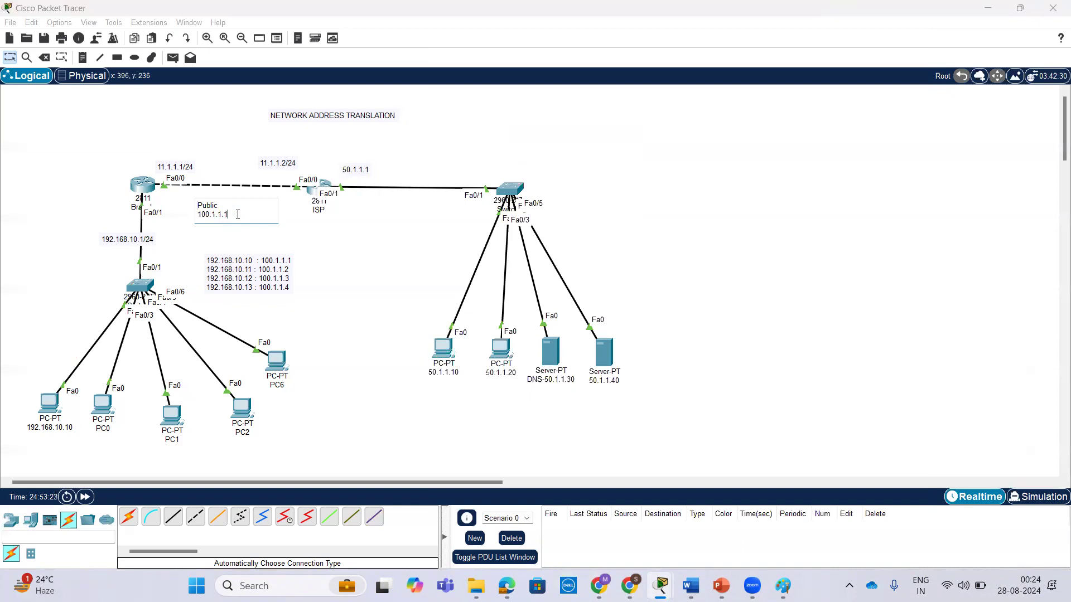
{"action": "left_click", "coordinate": [329, 221]}
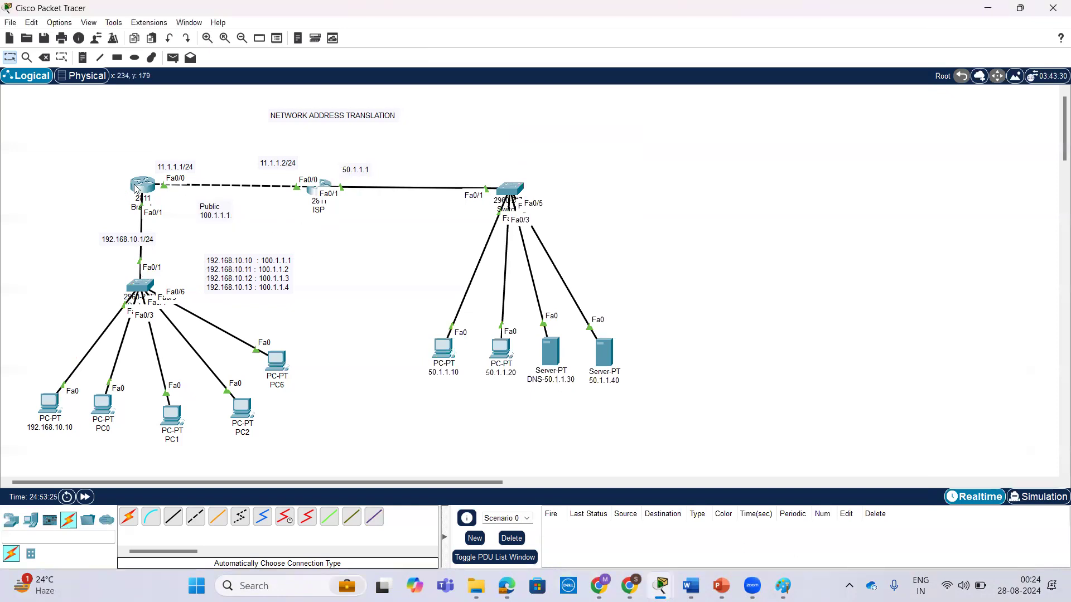
Return to the ISP router and complete the static host route to 100.1.1.1 255.255.255.255 via next hop 11.1.1.1.
{"action": "left_click", "coordinate": [309, 194]}
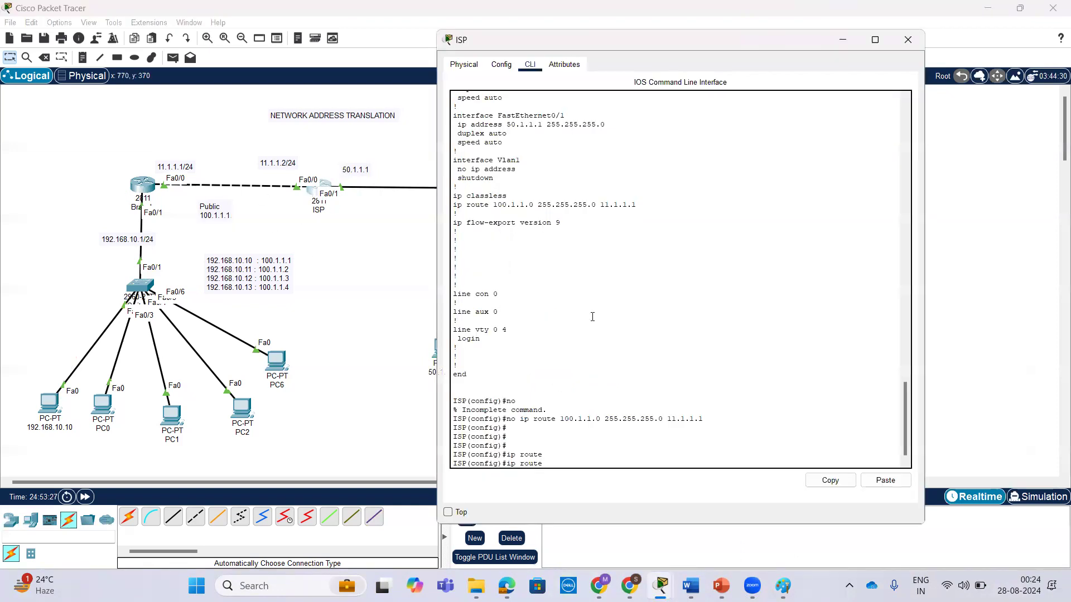
{"action": "type", "text": "00.1.1.1 255.255.255.255"}
{"action": "left_click_drag", "start_coordinate": [548, 461], "coordinate": [674, 459]}
{"action": "left_click", "coordinate": [683, 458]}
{"action": "type", "text": "11.1.1."}
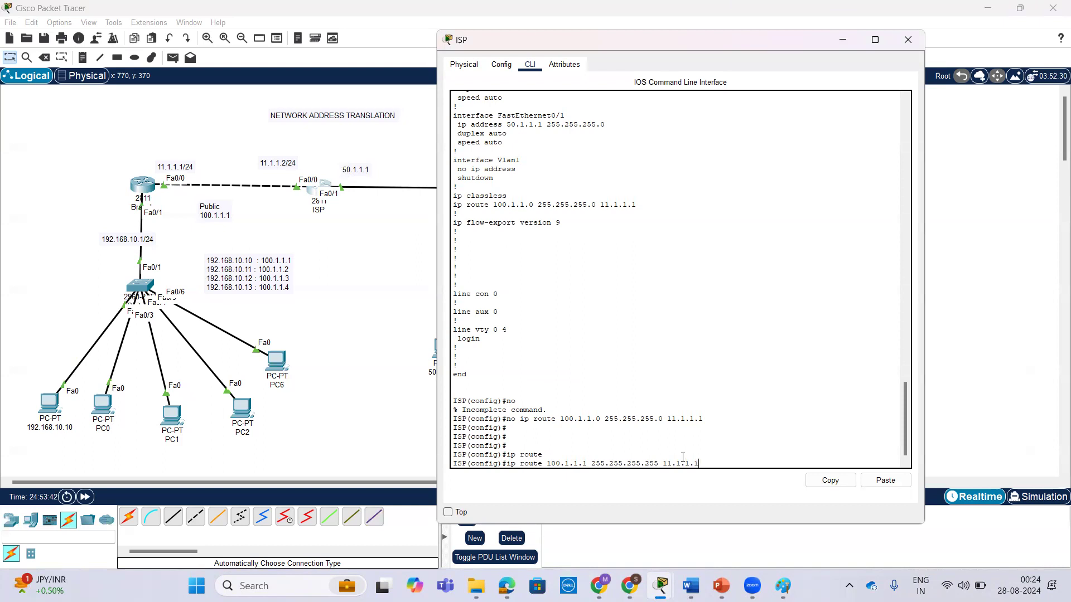
{"action": "type", "text": "1"}
{"action": "key", "text": "Return"}
{"action": "key", "text": "Return"}
{"action": "key", "text": "Return"}
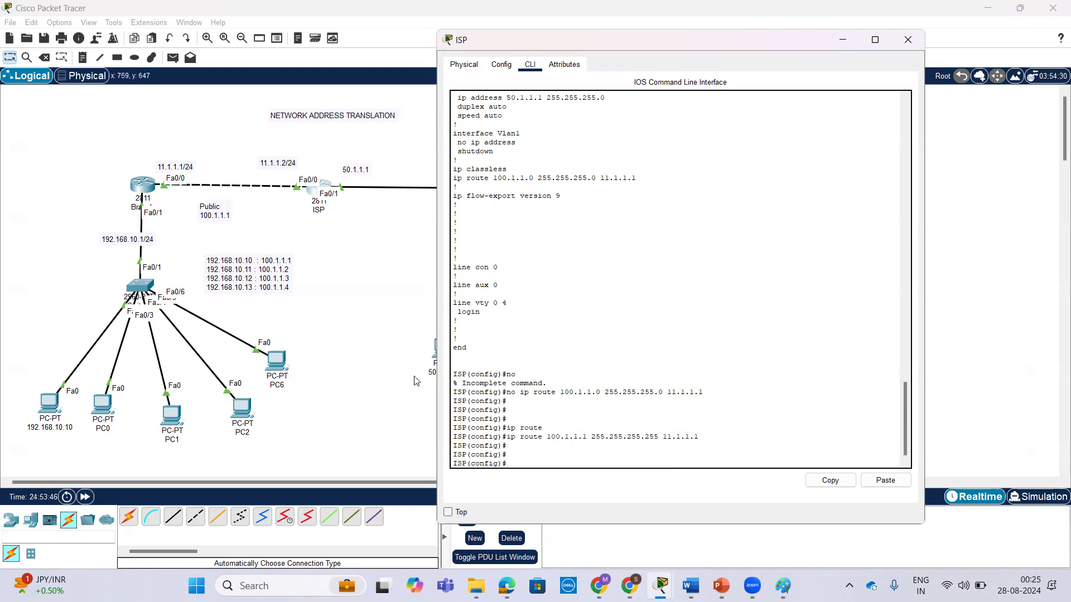
Bring up the Branch router's command line at a clean global configuration prompt.
{"action": "left_click", "coordinate": [142, 190]}
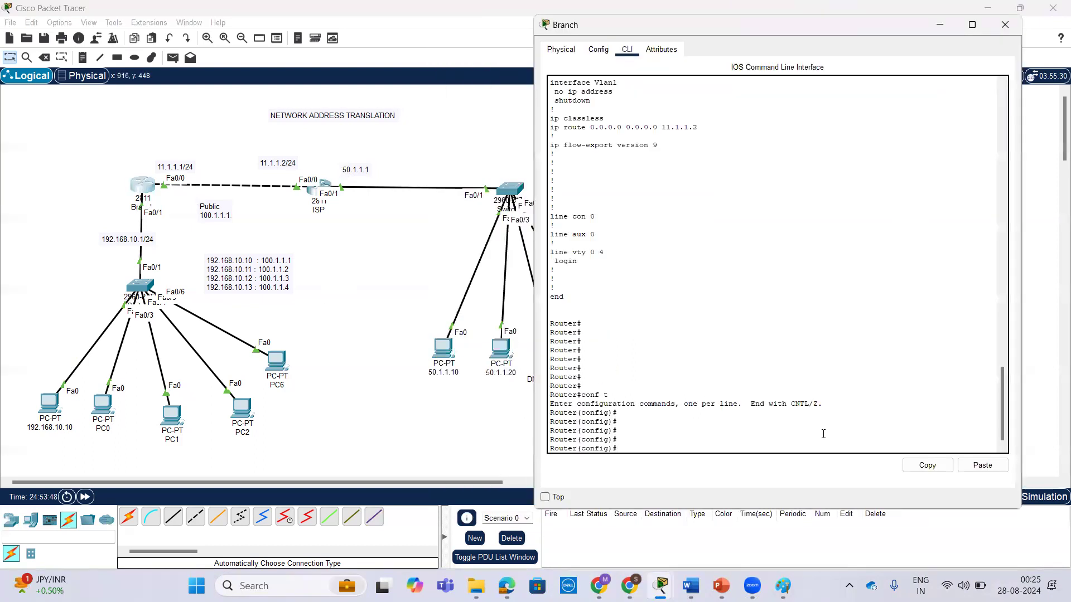
{"action": "key", "text": "Return"}
{"action": "key", "text": "Return"}
{"action": "key", "text": "Return"}
{"action": "type", "text": "ip"}
{"action": "key", "text": "BackSpace"}
{"action": "key", "text": "BackSpace"}
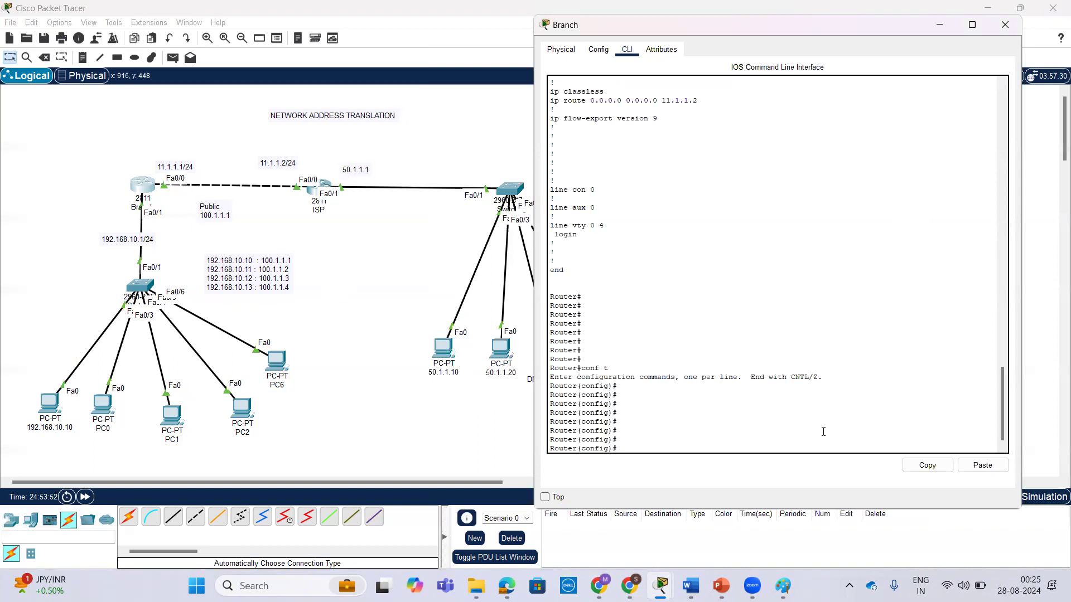
Begin standard access-list 50 on the Branch router with the permit action, listing the available options with ?
{"action": "type", "text": "p nat"}
{"action": "key", "text": "BackSpace"}
{"action": "key", "text": "BackSpace"}
{"action": "key", "text": "BackSpace"}
{"action": "key", "text": "BackSpace"}
{"action": "key", "text": "BackSpace"}
{"action": "type", "text": "ac"}
{"action": "key", "text": "Tab"}
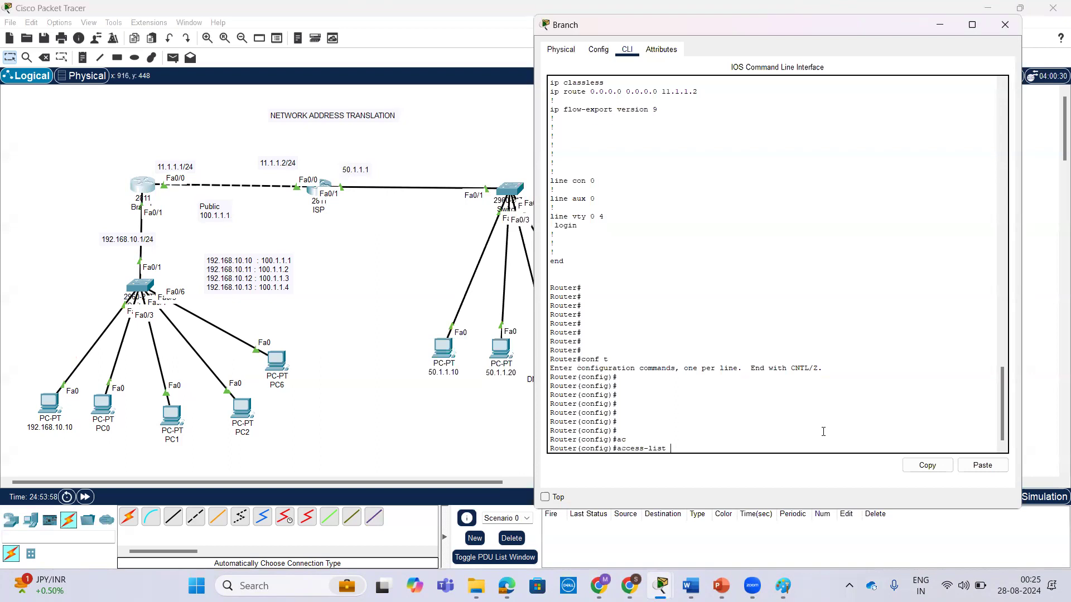
{"action": "type", "text": "50 ?"}
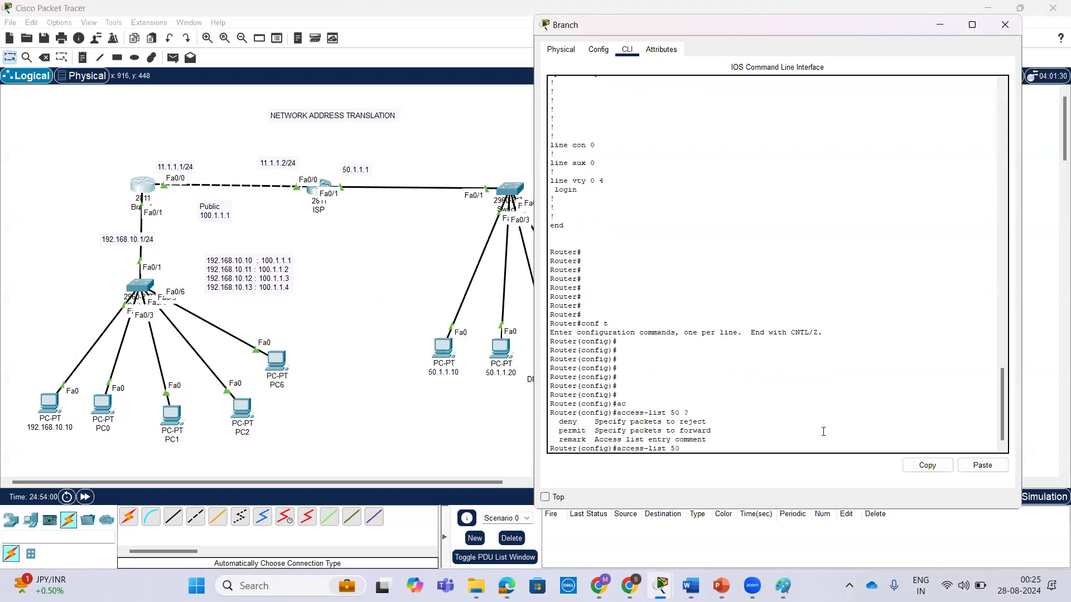
{"action": "type", "text": "pr"}
{"action": "key", "text": "Tab"}
{"action": "key", "text": "BackSpace"}
{"action": "type", "text": "er"}
{"action": "key", "text": "Tab"}
{"action": "type", "text": "?"}
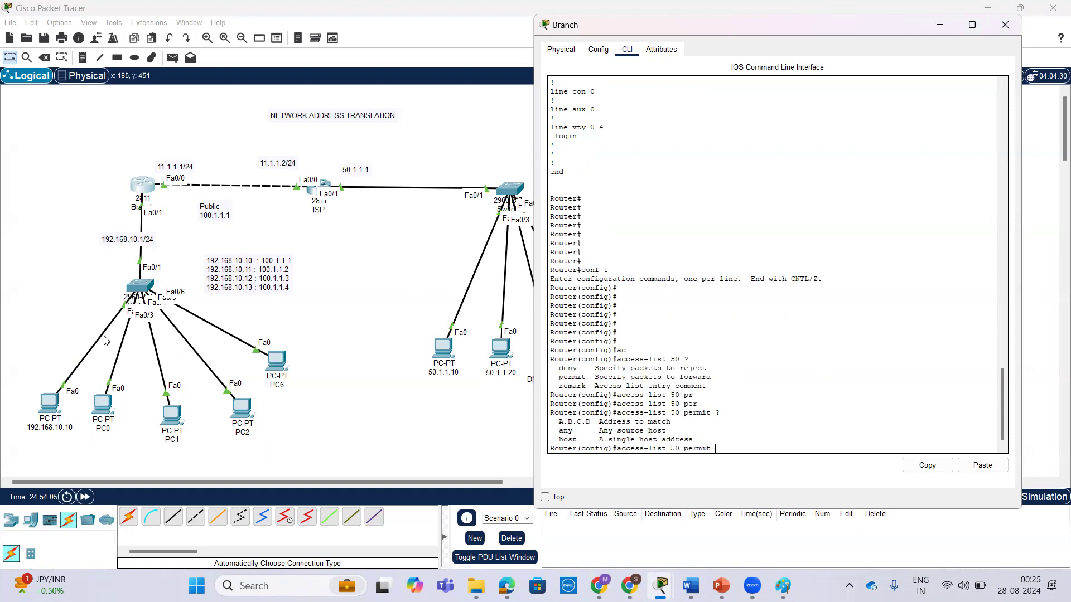
{"action": "type", "text": "192.168.10.0 0.0.0.255 ?"}
Complete the access-list 50 permit entry with network 192.168.10.0 and wildcard mask 0.0.0.255, and submit it.
{"action": "key", "text": "Return"}
{"action": "key", "text": "Return"}
{"action": "key", "text": "Return"}
{"action": "key", "text": "Return"}
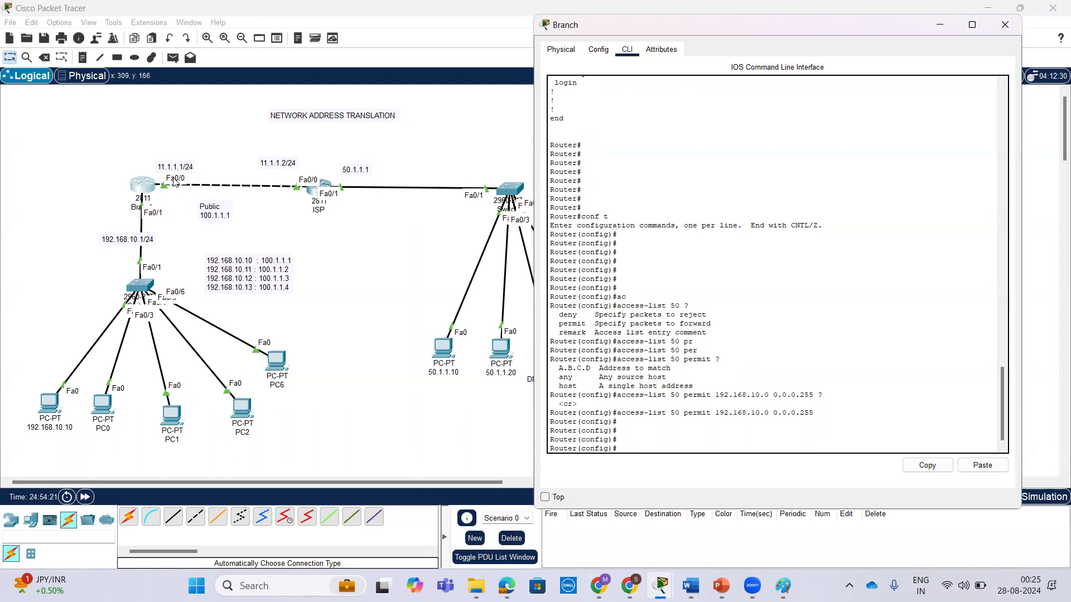
Begin a NAT pool named pat on the Branch router with start address 100.1.1.1, checking the syntax with ?
{"action": "type", "text": "nat"}
{"action": "key", "text": "Tab"}
{"action": "type", "text": "?p"}
{"action": "key", "text": "Tab"}
{"action": "type", "text": "?pat"}
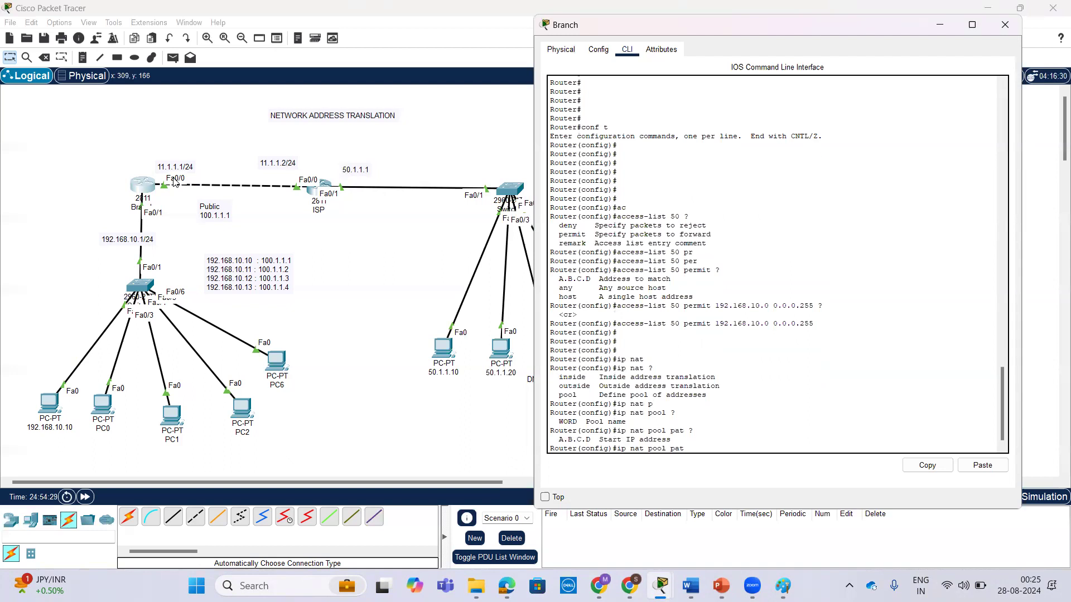
{"action": "type", "text": " ?100.1.1.1 ?"}
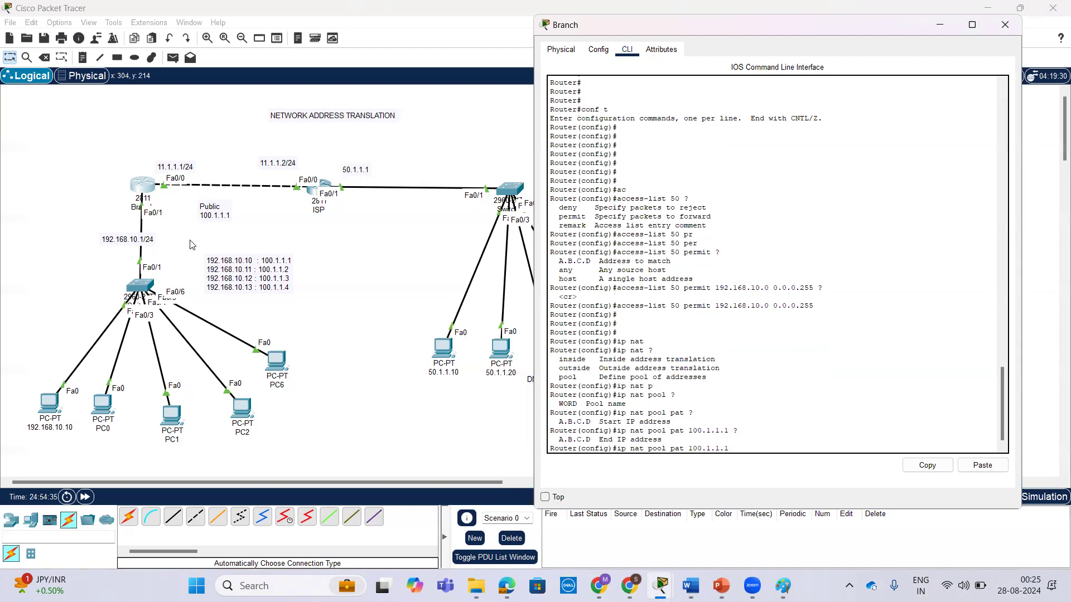
{"action": "type", "text": "100.1.1.1 ?"}
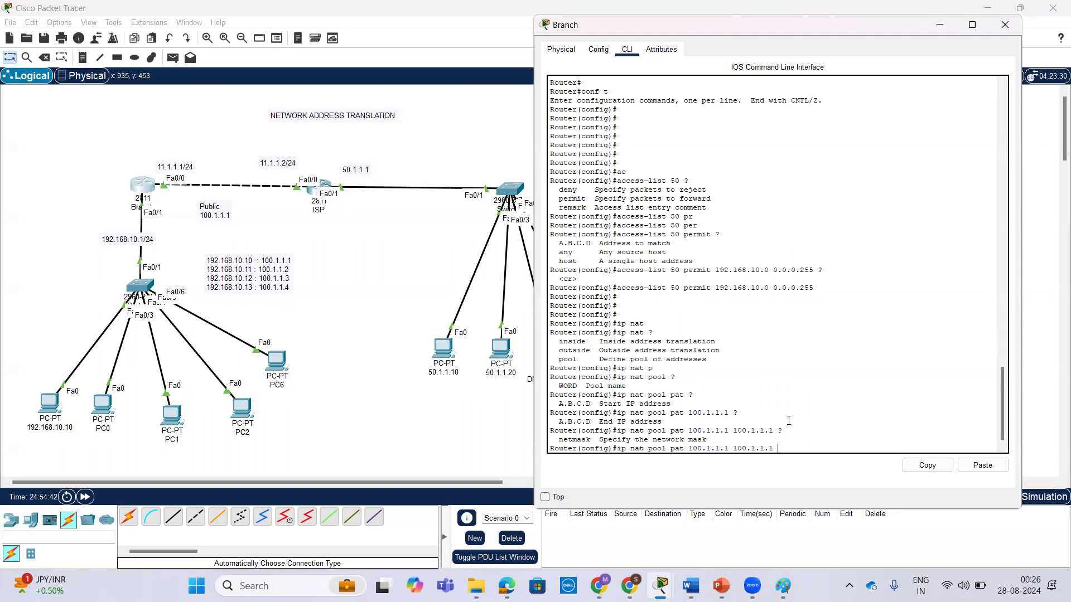
{"action": "type", "text": "net"}
Complete the pat pool with end address 100.1.1.1 and netmask 255.255.255.255, and submit the command.
{"action": "key", "text": "Tab"}
{"action": "type", "text": "?"}
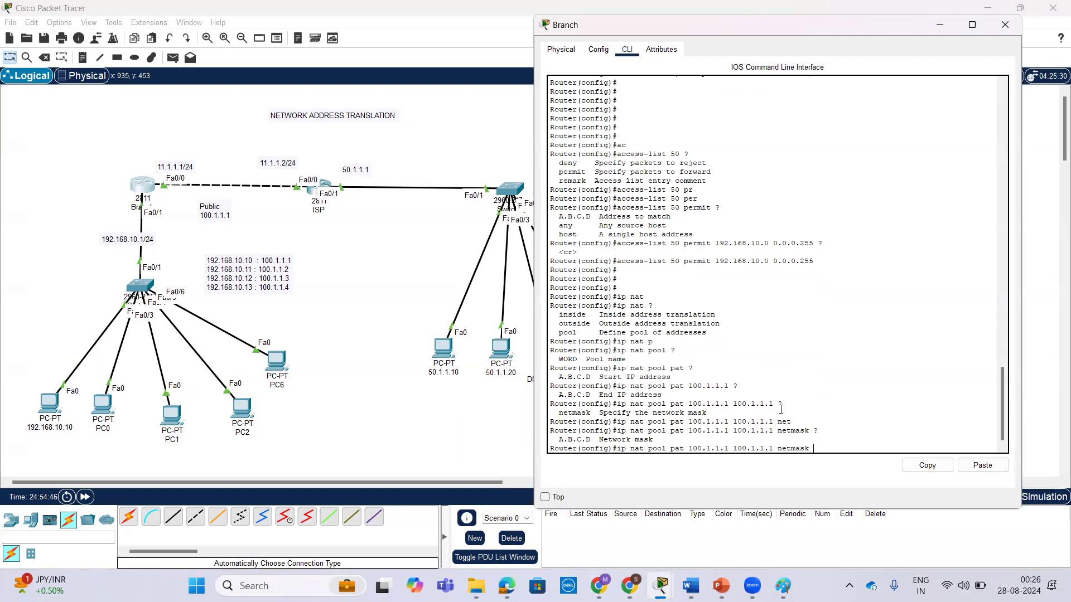
{"action": "type", "text": "255.255.255.255"}
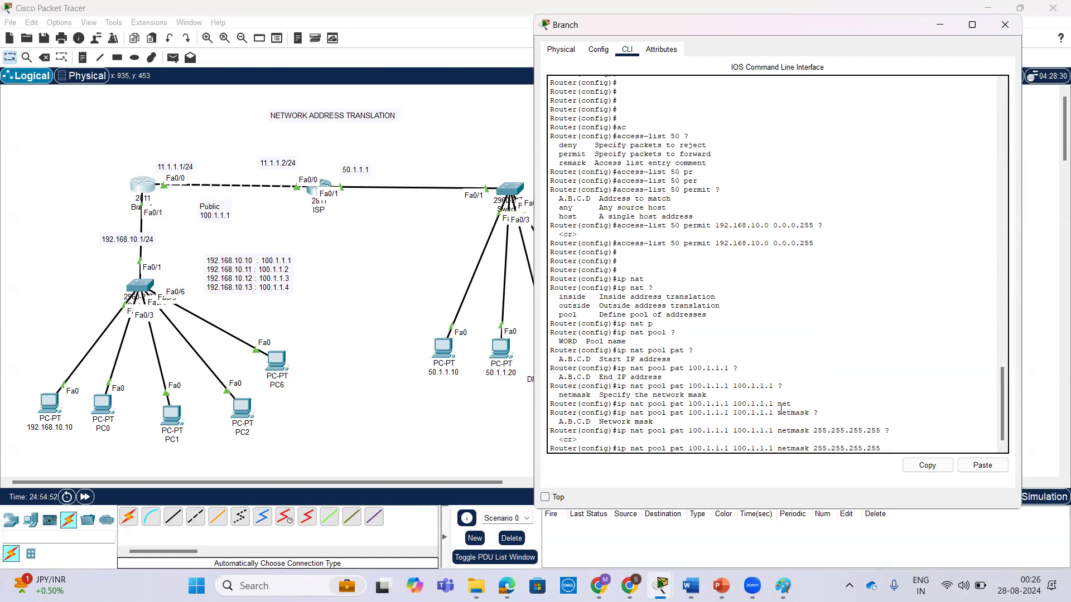
{"action": "key", "text": "Return"}
{"action": "key", "text": "Return"}
{"action": "key", "text": "Return"}
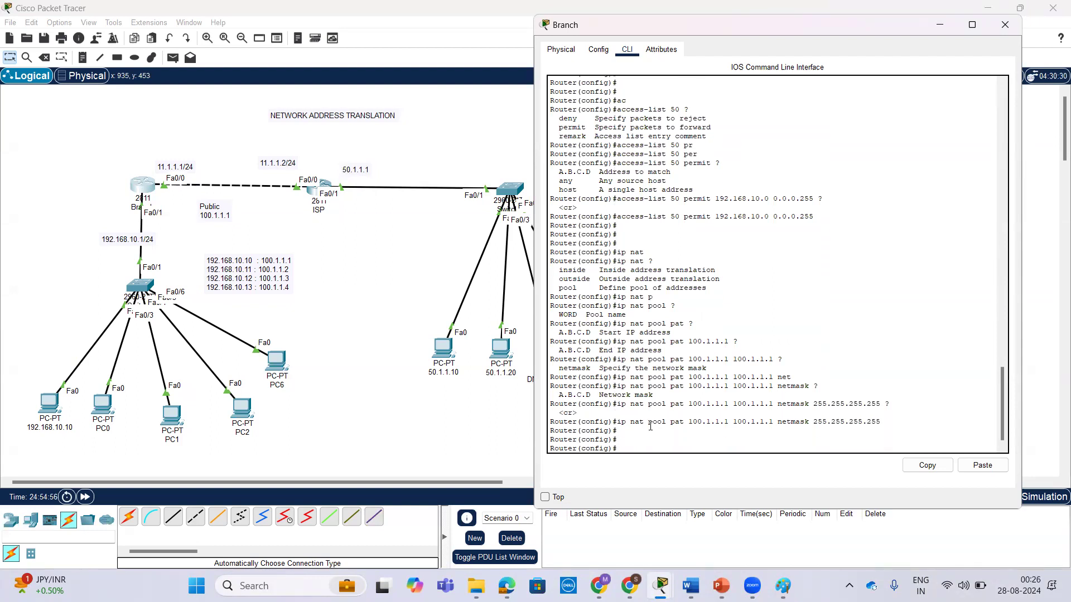
Begin an ip nat inside source mapping that uses access list 50, listing the options at each keyword with ?
{"action": "left_click_drag", "start_coordinate": [670, 421], "coordinate": [684, 419]}
{"action": "key", "text": "Return"}
{"action": "key", "text": "Return"}
{"action": "type", "text": "ip na"}
{"action": "key", "text": "Tab"}
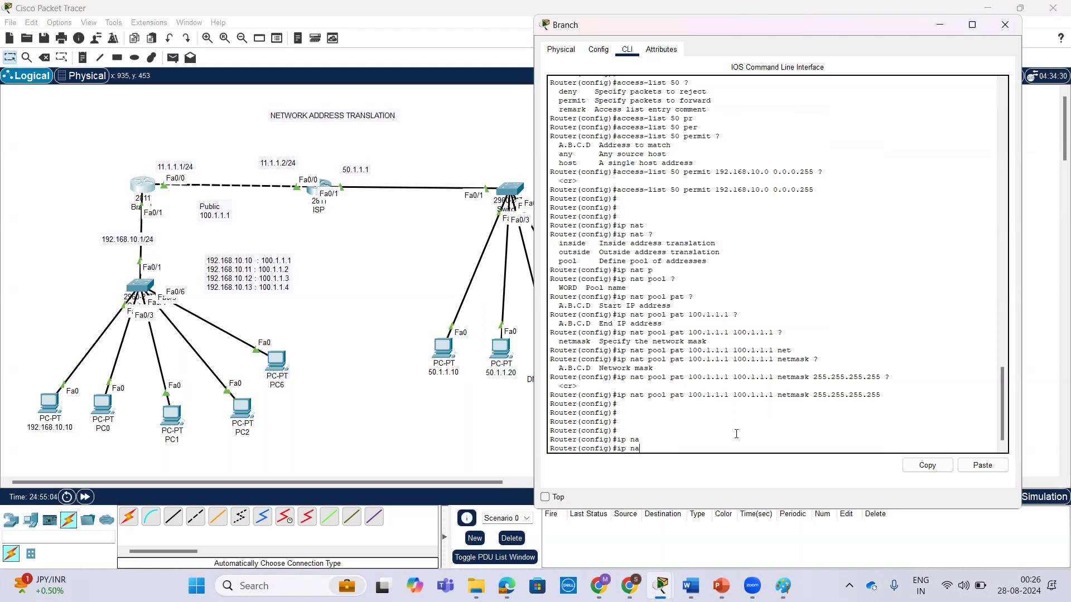
{"action": "type", "text": "?"}
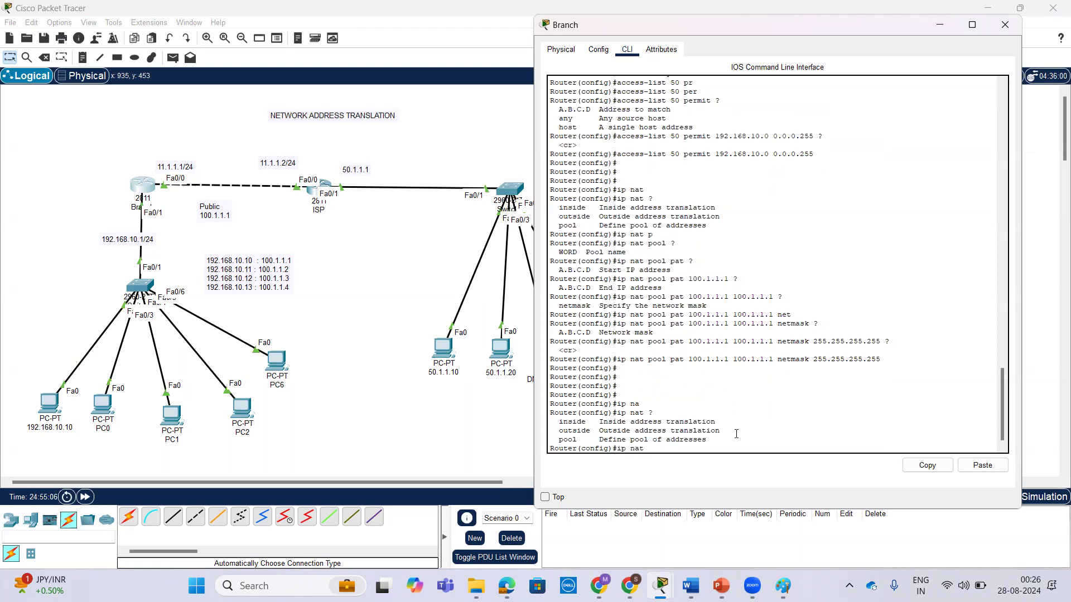
{"action": "type", "text": "i"}
{"action": "key", "text": "Tab"}
{"action": "type", "text": "?"}
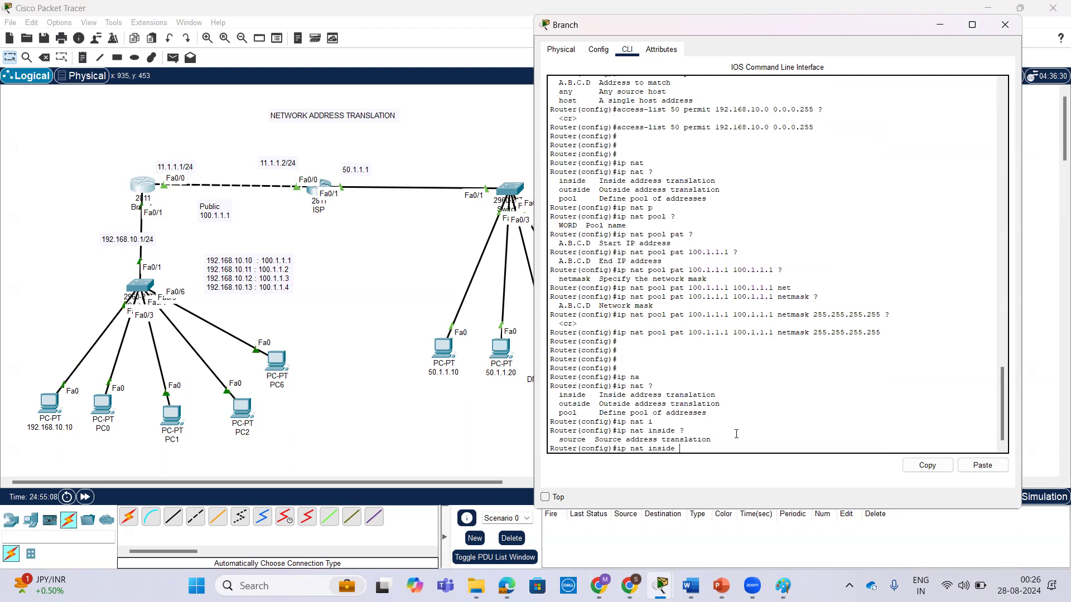
{"action": "type", "text": "s"}
{"action": "key", "text": "Tab"}
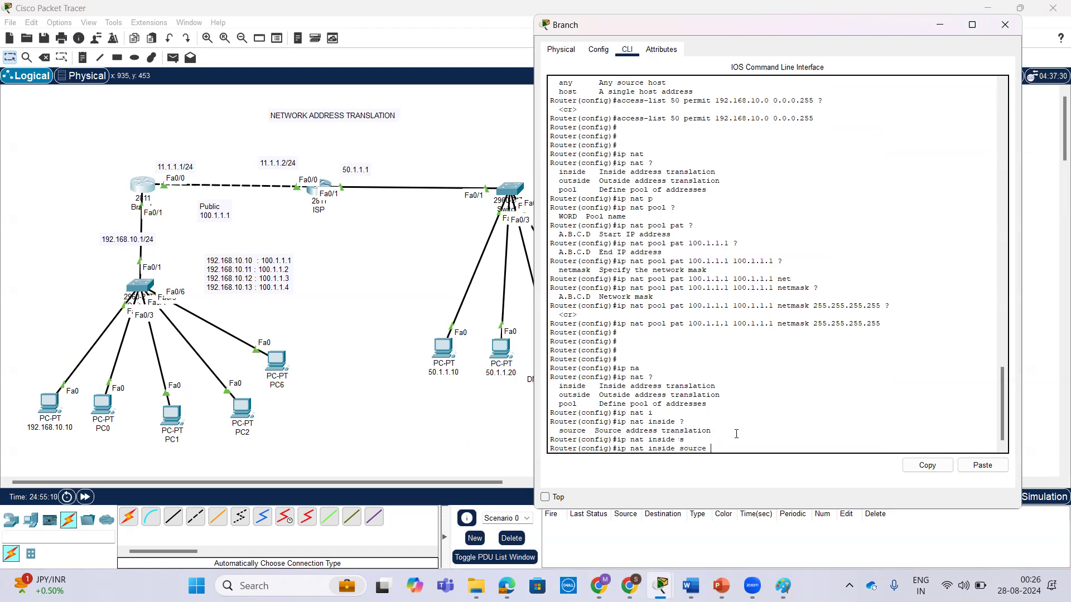
{"action": "type", "text": "?l"}
{"action": "key", "text": "Tab"}
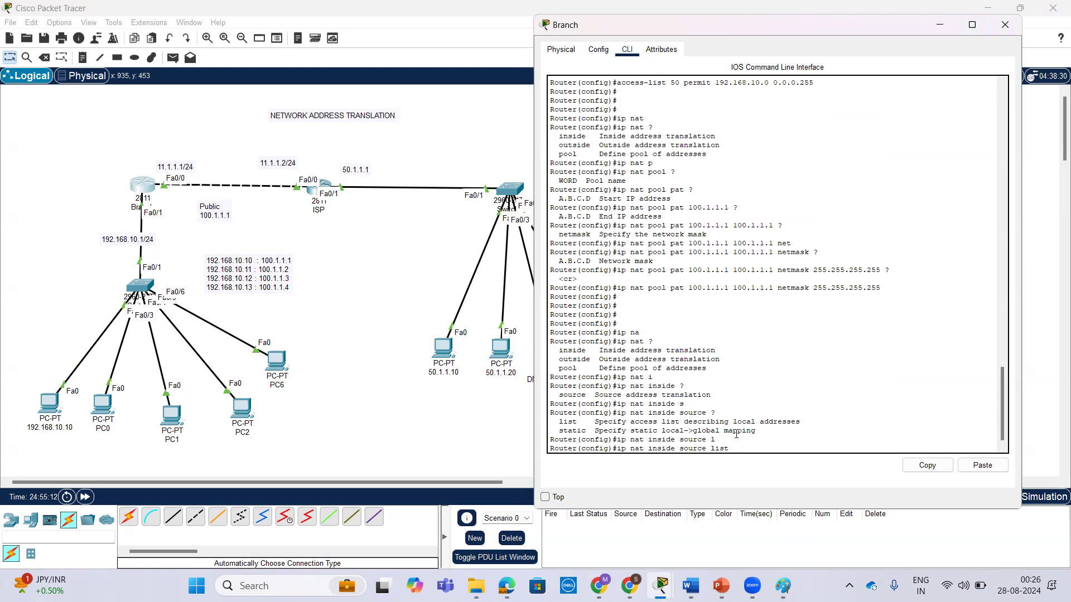
{"action": "type", "text": "50 ?"}
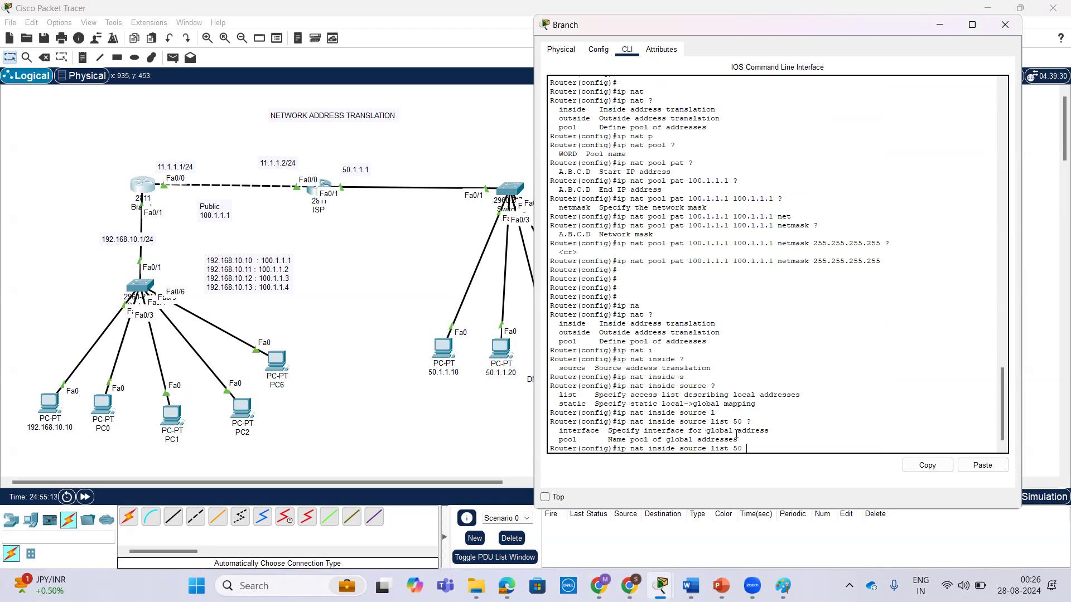
{"action": "type", "text": "p"}
Complete the inside source mapping with pool pat, check the remaining options, and submit it without overload.
{"action": "key", "text": "Tab"}
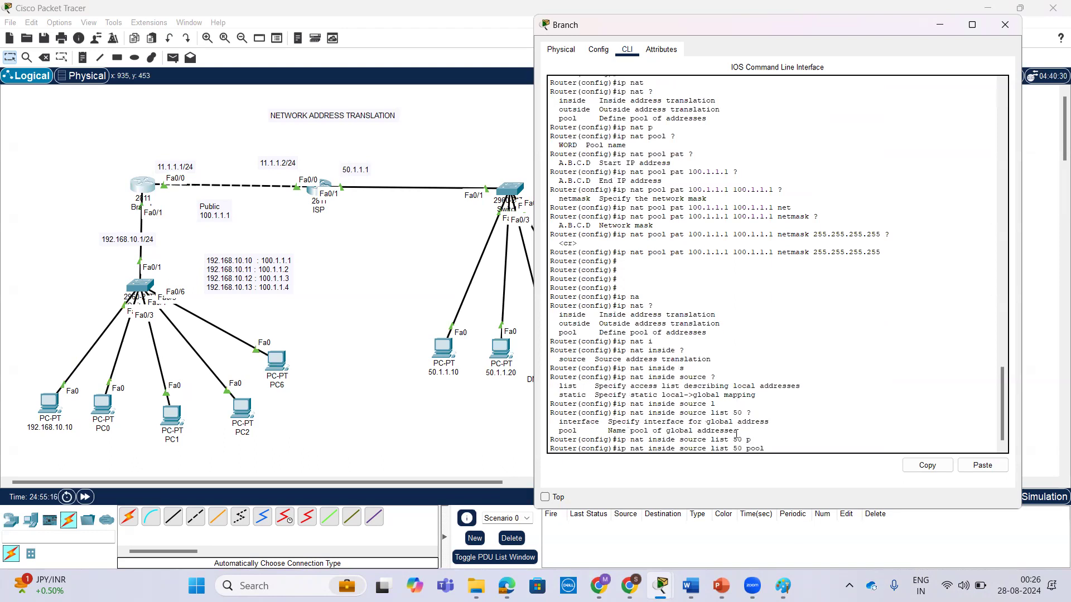
{"action": "type", "text": "?"}
{"action": "type", "text": "pat"}
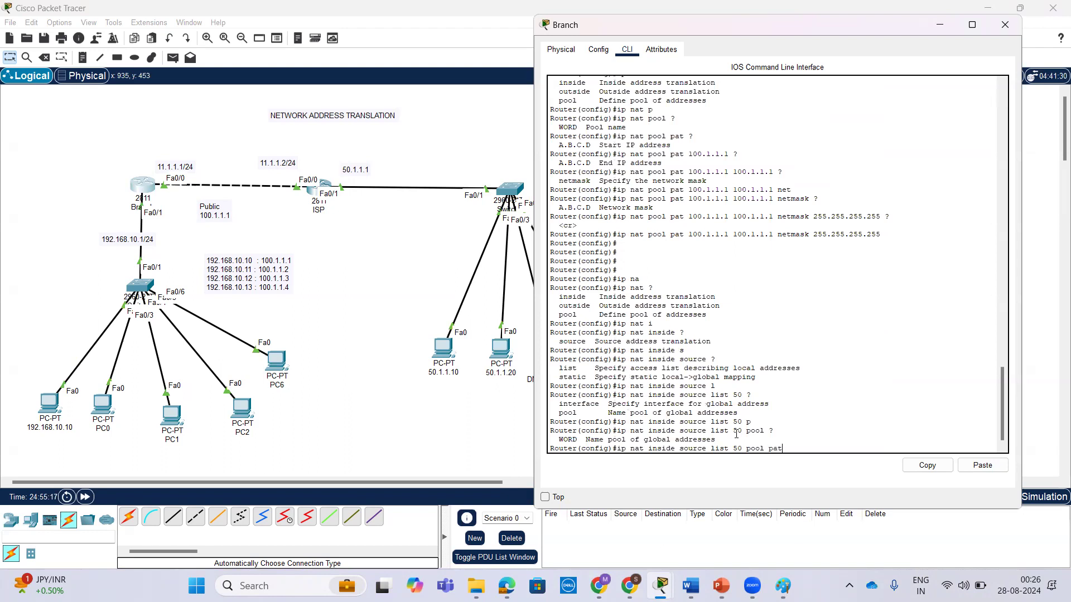
{"action": "key", "text": "Tab"}
{"action": "type", "text": "?"}
{"action": "key", "text": "Return"}
{"action": "key", "text": "Return"}
{"action": "key", "text": "Return"}
{"action": "key", "text": "Return"}
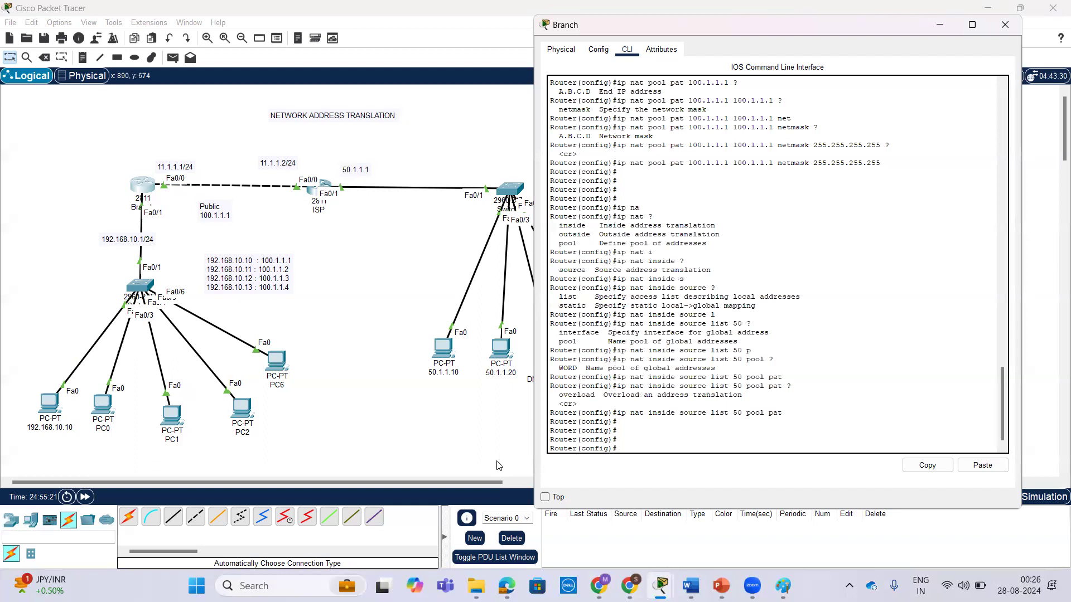
Ping 50.1.1.10 from the 192.168.10.10 PC's command prompt to test connectivity through the Branch router.
{"action": "left_click", "coordinate": [45, 406]}
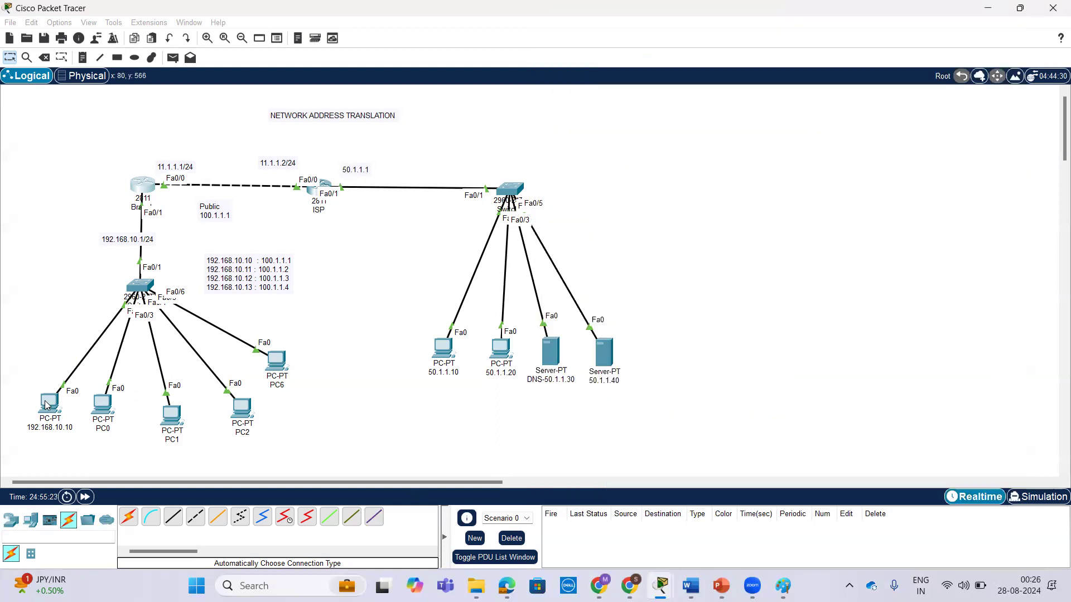
{"action": "key", "text": "Return"}
{"action": "key", "text": "Return"}
{"action": "key", "text": "Return"}
{"action": "key", "text": "Up"}
{"action": "key", "text": "Return"}
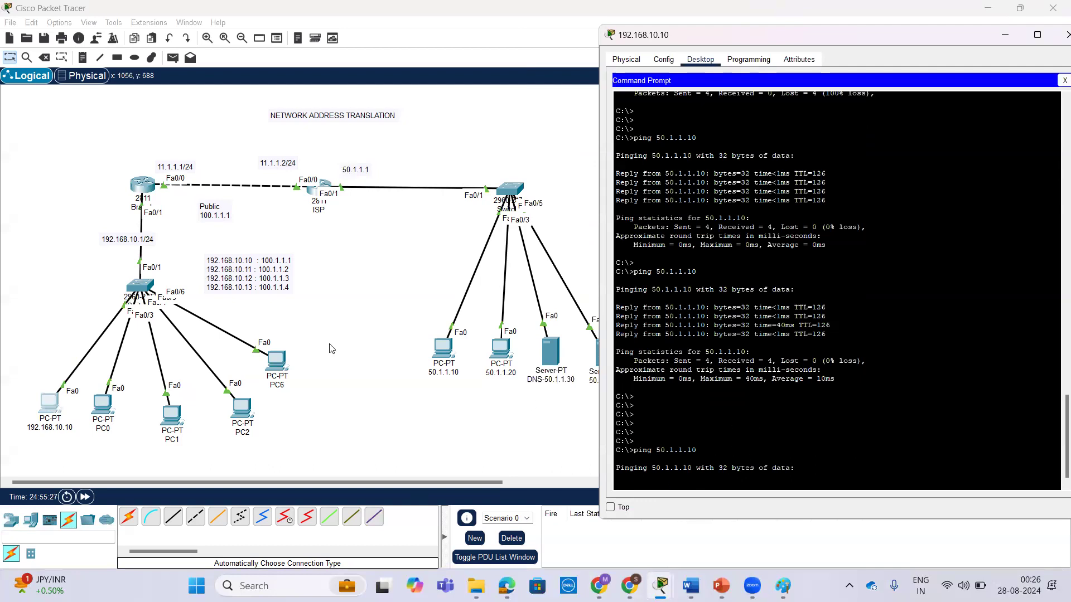
Enter interface configuration for fastEthernet 0/1 on the Branch router.
{"action": "left_click", "coordinate": [144, 185]}
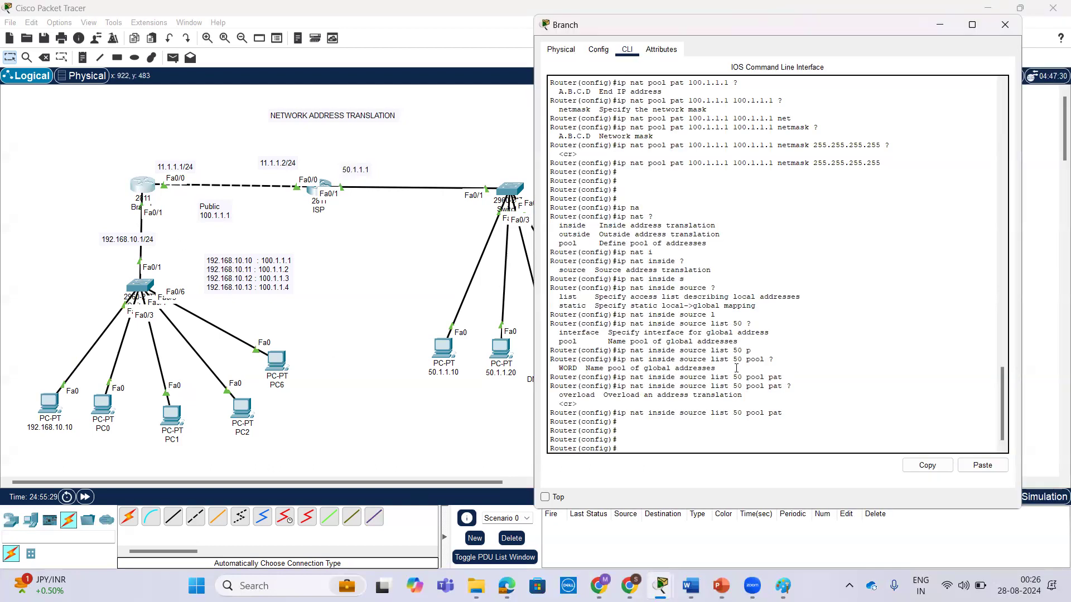
{"action": "type", "text": "int"}
{"action": "key", "text": "Tab"}
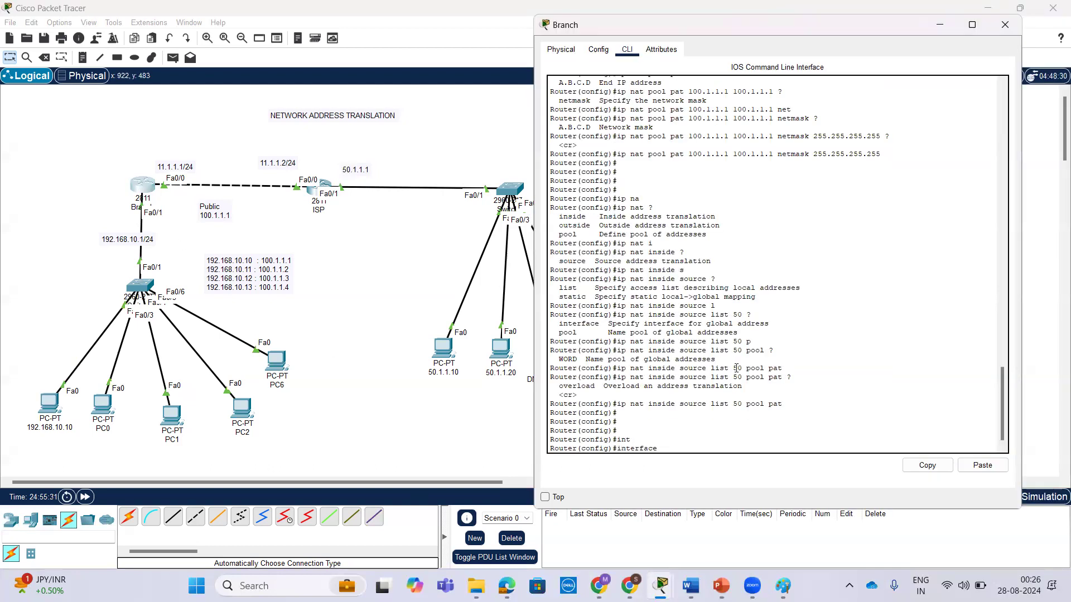
{"action": "type", "text": "f"}
{"action": "key", "text": "Tab"}
{"action": "type", "text": "0/1"}
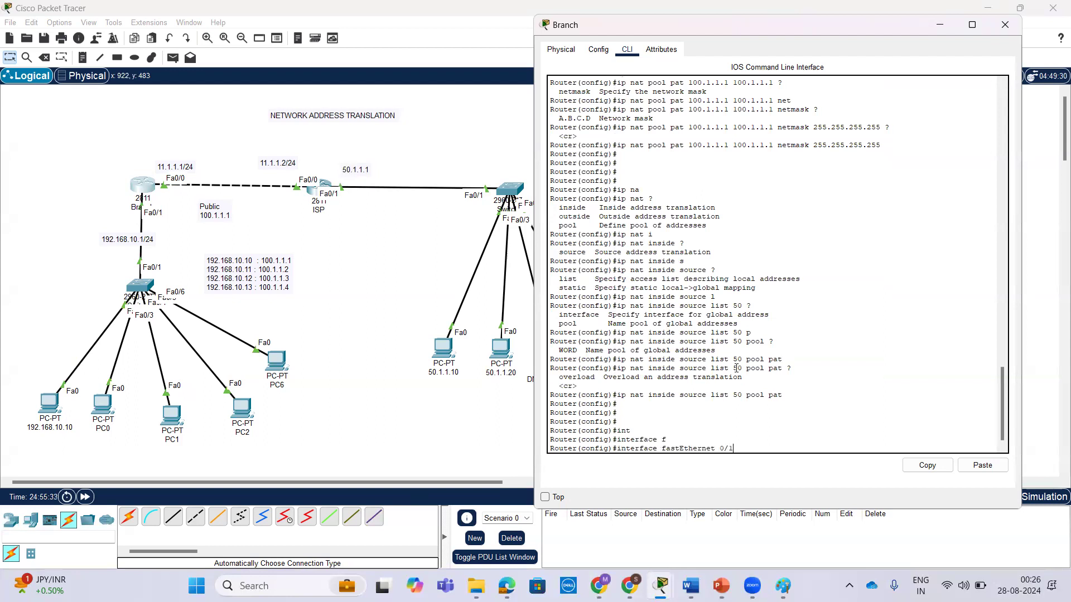
{"action": "key", "text": "Return"}
Set fastEthernet 0/1 as the NAT inside interface, checking the options with ?, and return to global configuration mode.
{"action": "type", "text": "ip nat "}
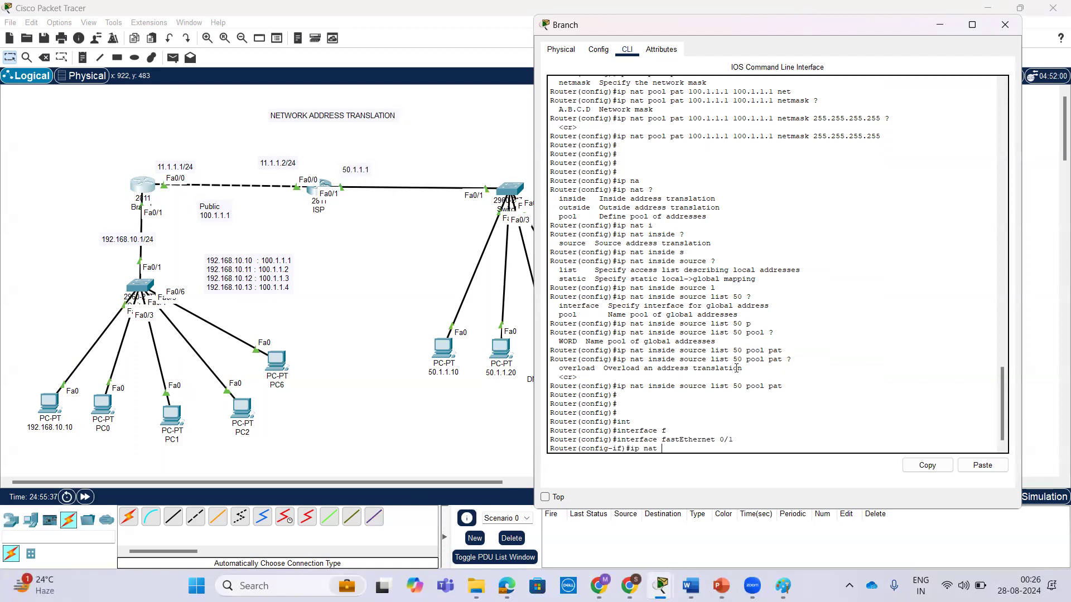
{"action": "type", "text": "?"}
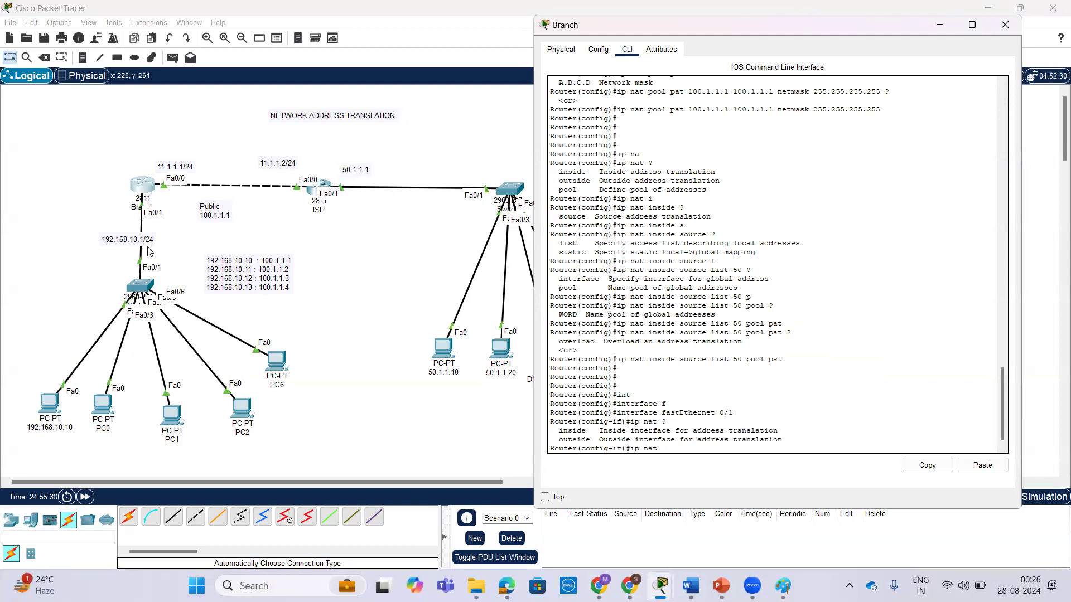
{"action": "type", "text": "i"}
{"action": "key", "text": "Tab"}
{"action": "type", "text": "?"}
{"action": "key", "text": "Return"}
{"action": "key", "text": "Return"}
{"action": "key", "text": "Return"}
{"action": "type", "text": "ex"}
{"action": "key", "text": "Return"}
{"action": "key", "text": "Return"}
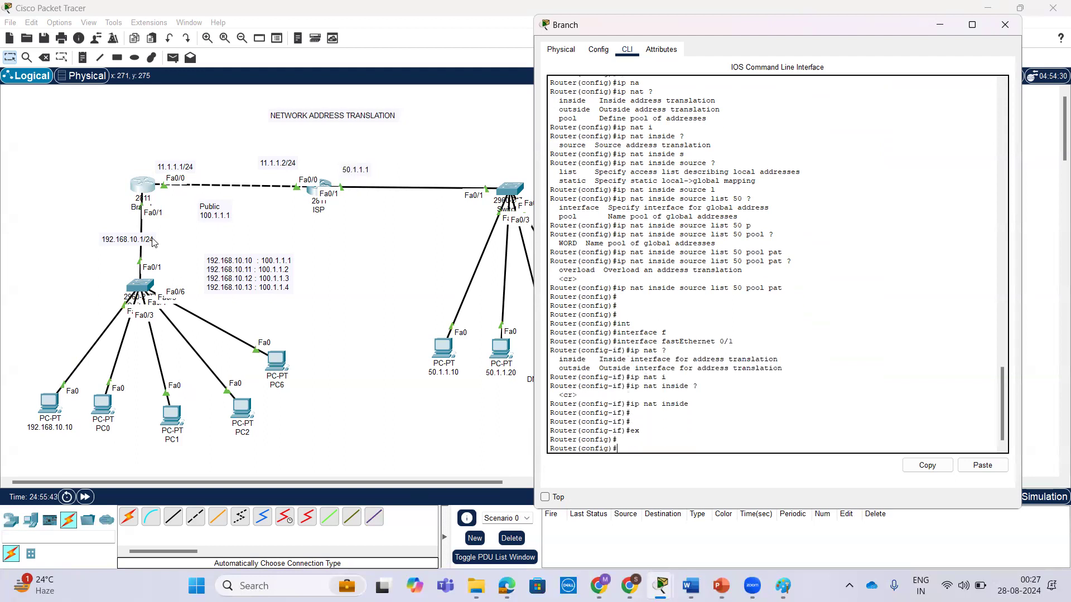
{"action": "type", "text": "ip na"}
{"action": "key", "text": "Tab"}
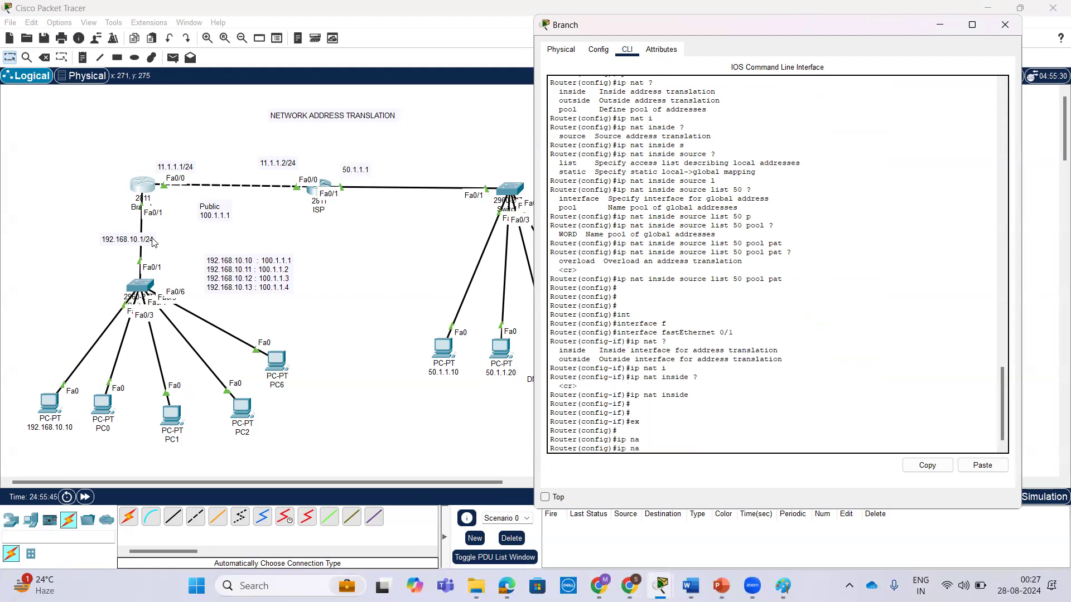
{"action": "type", "text": "t"}
{"action": "key", "text": "Tab"}
{"action": "key", "text": "BackSpace"}
{"action": "key", "text": "BackSpace"}
{"action": "key", "text": "BackSpace"}
{"action": "key", "text": "BackSpace"}
{"action": "key", "text": "BackSpace"}
{"action": "key", "text": "BackSpace"}
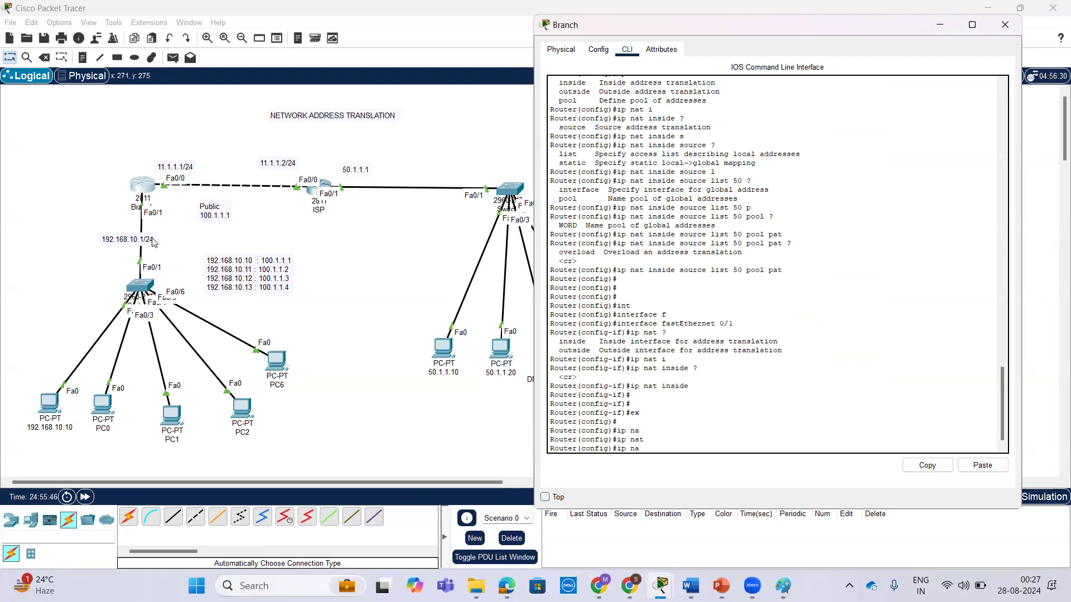
Enter interface configuration for fastEthernet 0/0 on the Branch router.
{"action": "type", "text": "int"}
{"action": "key", "text": "Tab"}
{"action": "type", "text": "f"}
{"action": "key", "text": "Tab"}
{"action": "type", "text": "0/0"}
{"action": "key", "text": "Return"}
{"action": "key", "text": "Return"}
Set fastEthernet 0/0 as the NAT outside interface, listing the options with ? before submitting the command.
{"action": "type", "text": "ip nat"}
{"action": "key", "text": "Tab"}
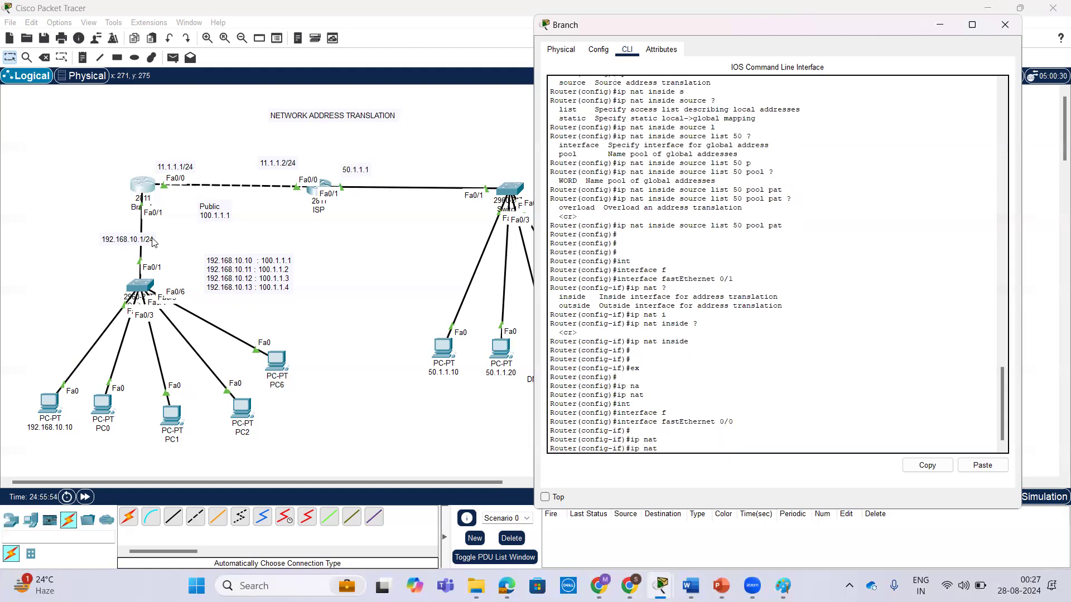
{"action": "type", "text": "?"}
{"action": "type", "text": "o"}
{"action": "key", "text": "Tab"}
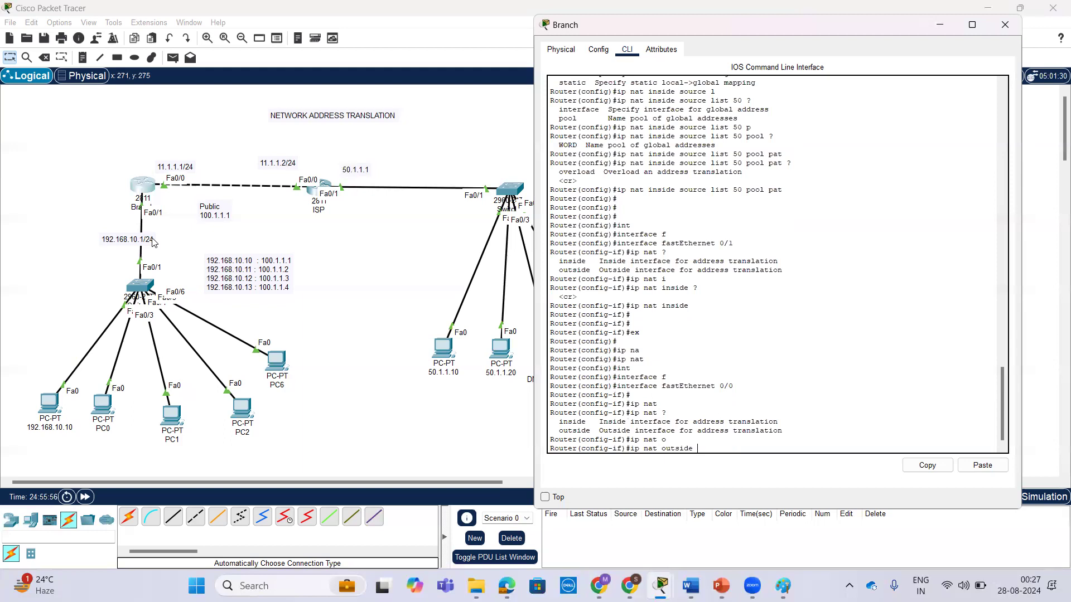
{"action": "type", "text": "?"}
{"action": "key", "text": "Return"}
{"action": "key", "text": "Return"}
{"action": "key", "text": "Return"}
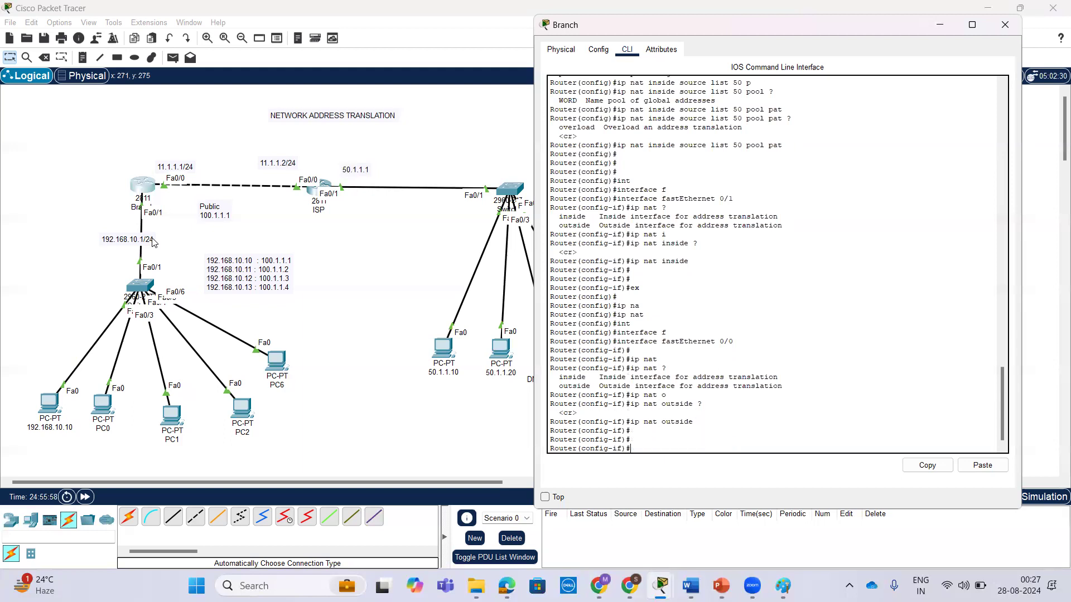
Repeat the ping to 50.1.1.10 from the 192.168.10.10 PC with the NAT interfaces configured.
{"action": "left_click", "coordinate": [51, 405]}
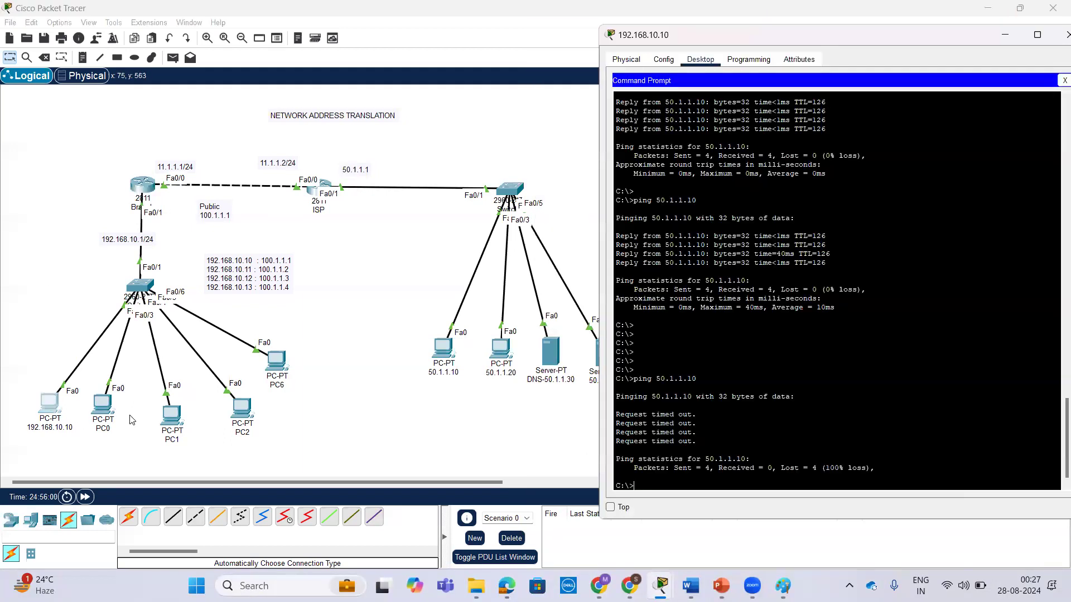
{"action": "key", "text": "Return"}
{"action": "key", "text": "Return"}
{"action": "key", "text": "Up"}
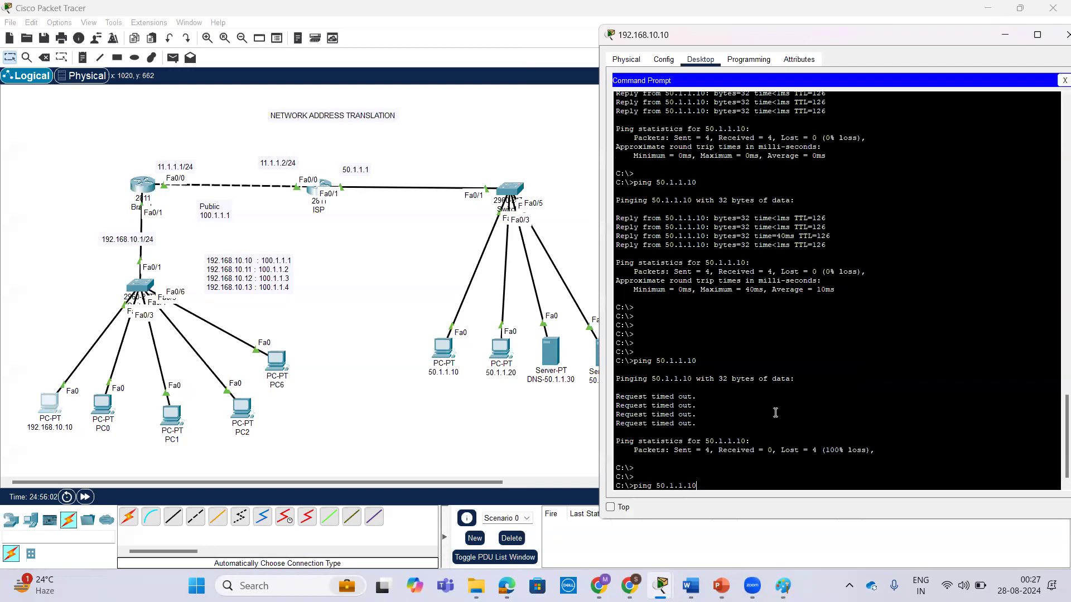
{"action": "key", "text": "Return"}
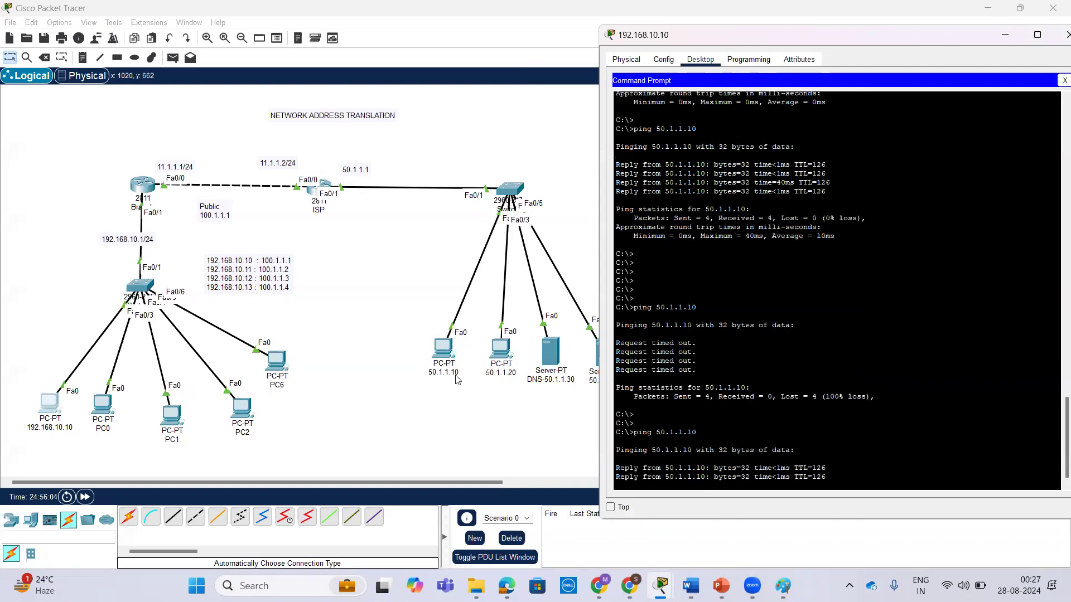
Ping 192.168.10.13 from the 50.1.1.10 PC to test access to the private network from outside.
{"action": "left_click", "coordinate": [444, 349]}
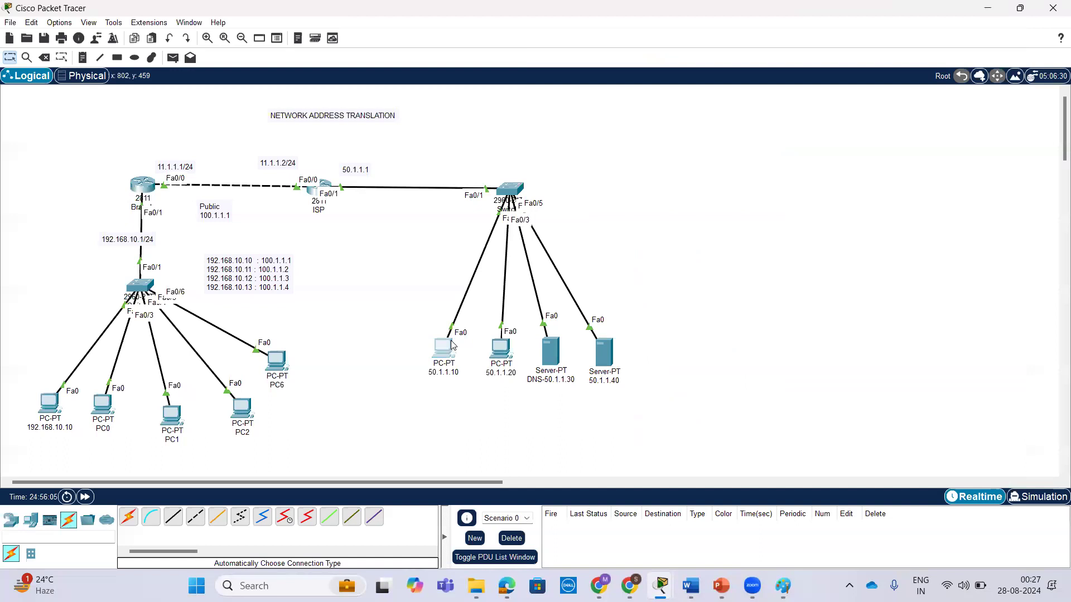
{"action": "key", "text": "Return"}
{"action": "key", "text": "Return"}
{"action": "key", "text": "Up"}
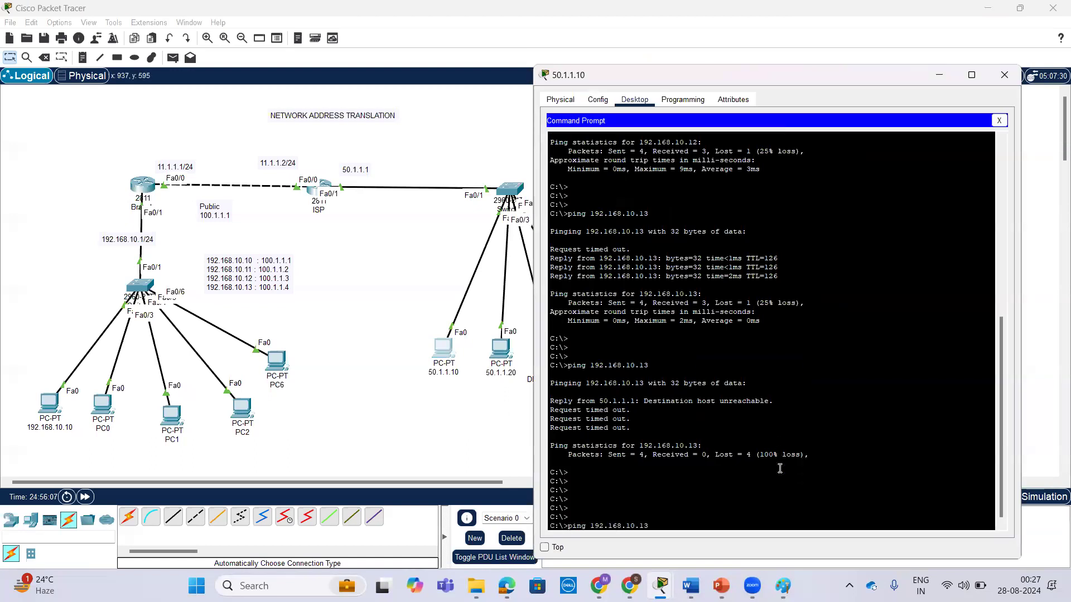
{"action": "key", "text": "Return"}
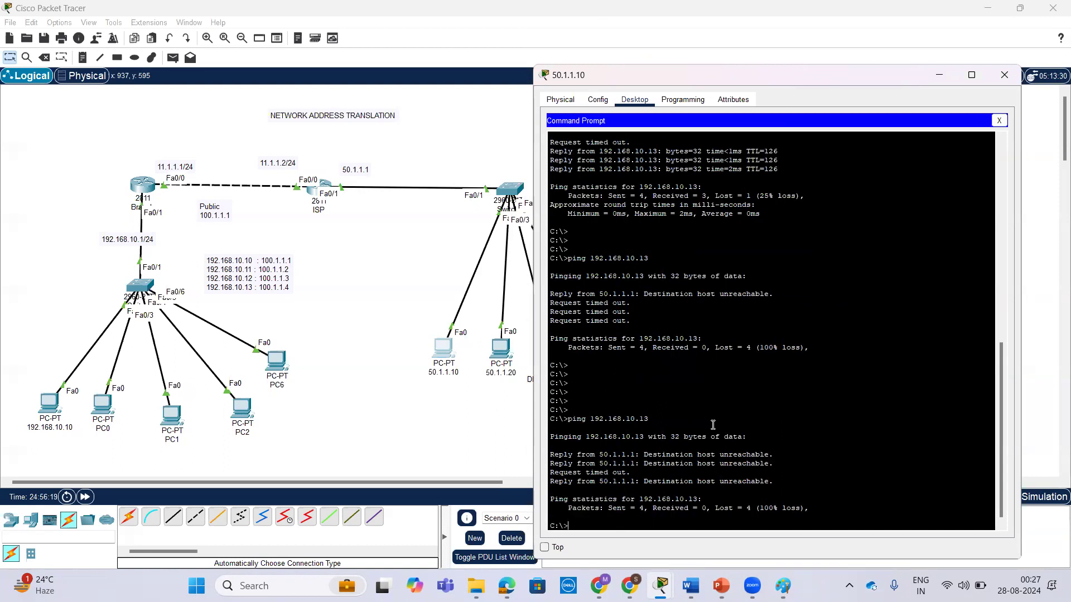
Ping the Branch router's private address 192.168.10.1 from the 50.1.1.10 PC.
{"action": "type", "text": "ing 192.168.10.1"}
{"action": "key", "text": "Return"}
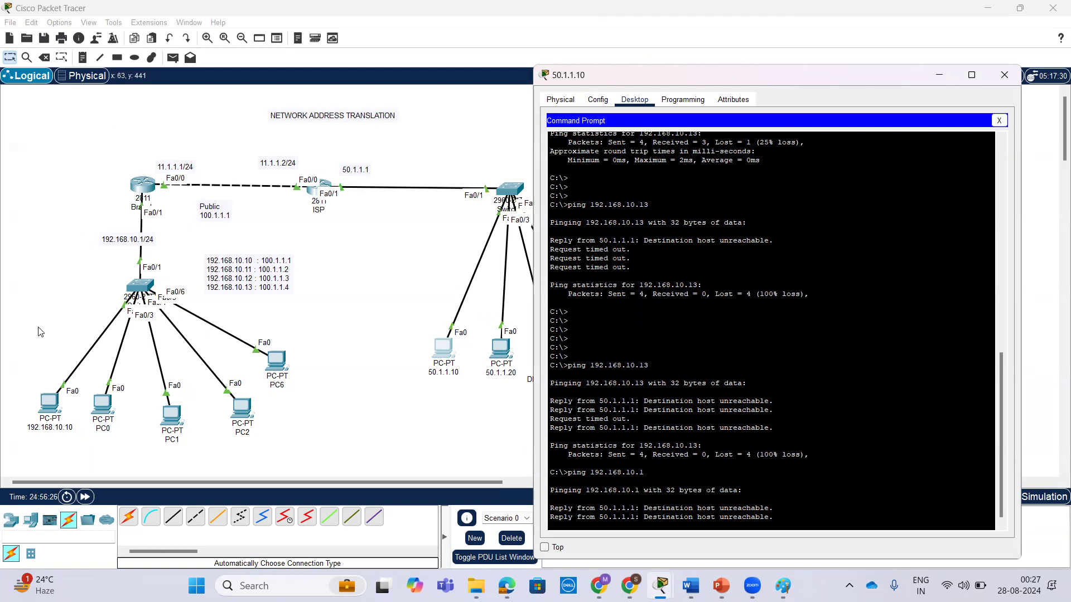
Ping 50.1.1.20 from PC0's command prompt.
{"action": "left_click", "coordinate": [101, 403]}
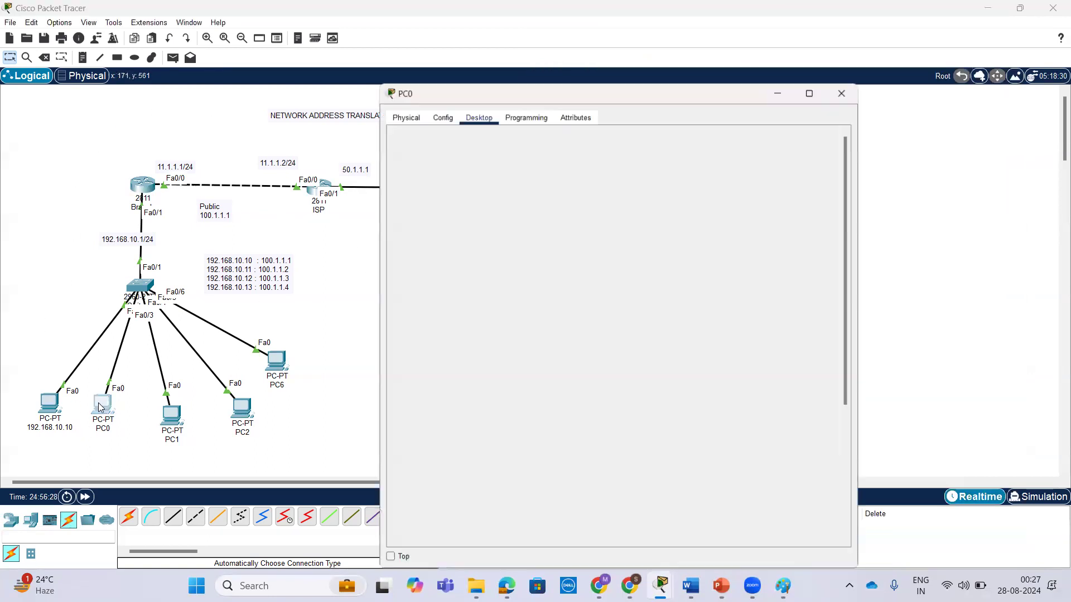
{"action": "left_click", "coordinate": [685, 370]}
{"action": "key", "text": "Return"}
{"action": "key", "text": "Return"}
{"action": "key", "text": "Return"}
{"action": "key", "text": "Up"}
{"action": "key", "text": "Return"}
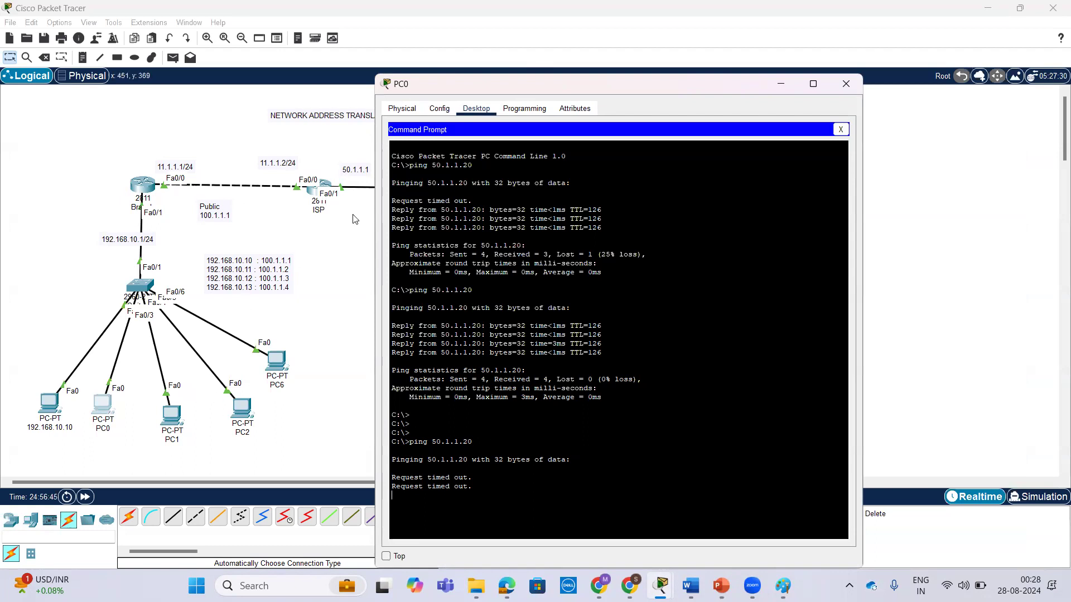
Renew PC0's IPv4 address by switching its IP configuration to Static and back to DHCP.
{"action": "left_click", "coordinate": [402, 109]}
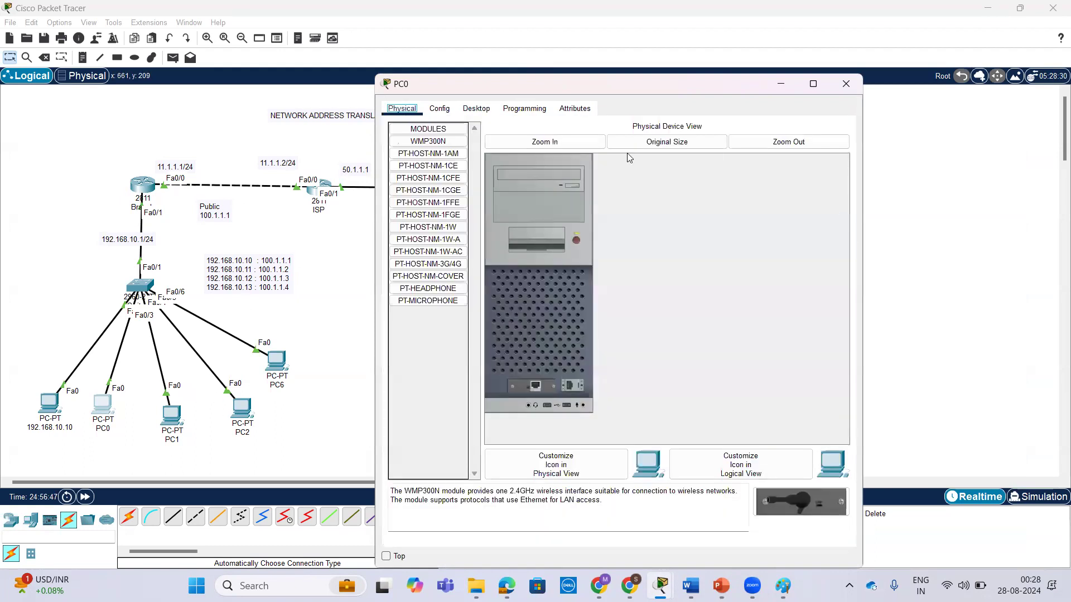
{"action": "left_click", "coordinate": [468, 108]}
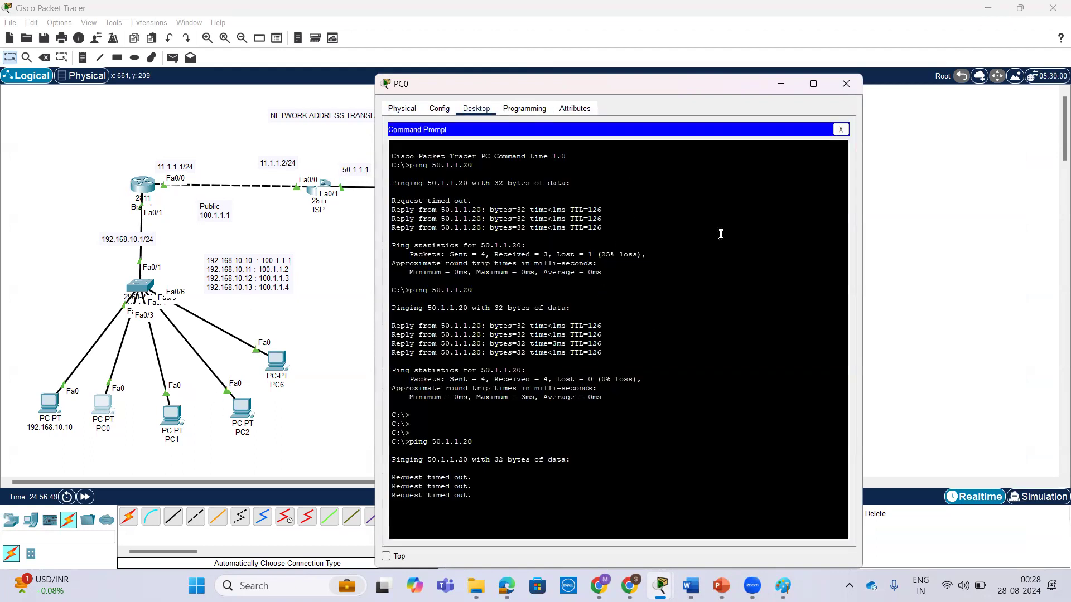
{"action": "left_click", "coordinate": [841, 130]}
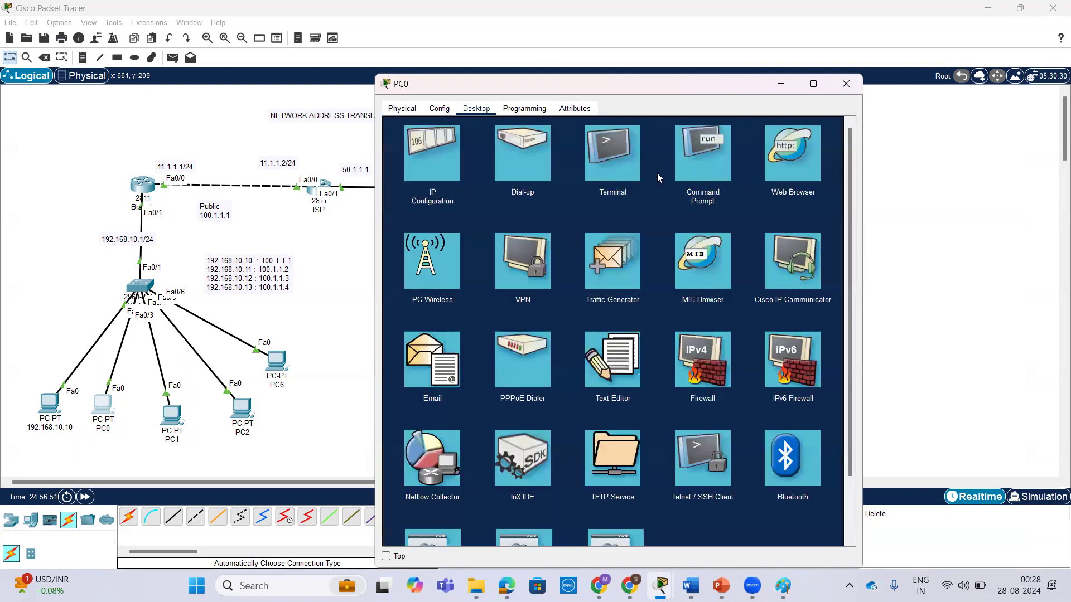
{"action": "left_click", "coordinate": [697, 160]}
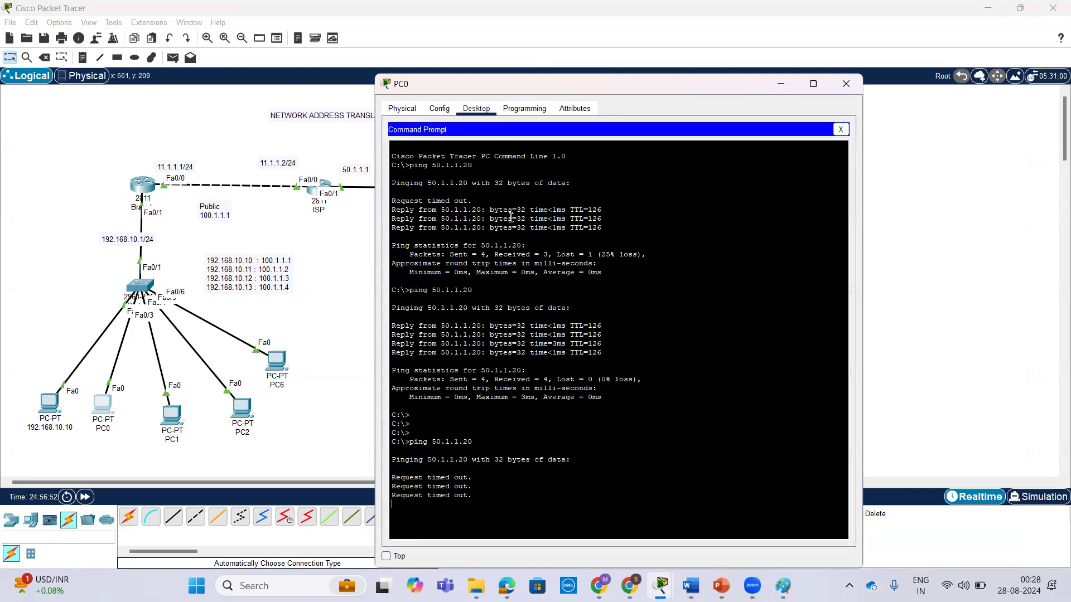
{"action": "left_click", "coordinate": [841, 129]}
{"action": "left_click", "coordinate": [443, 170]}
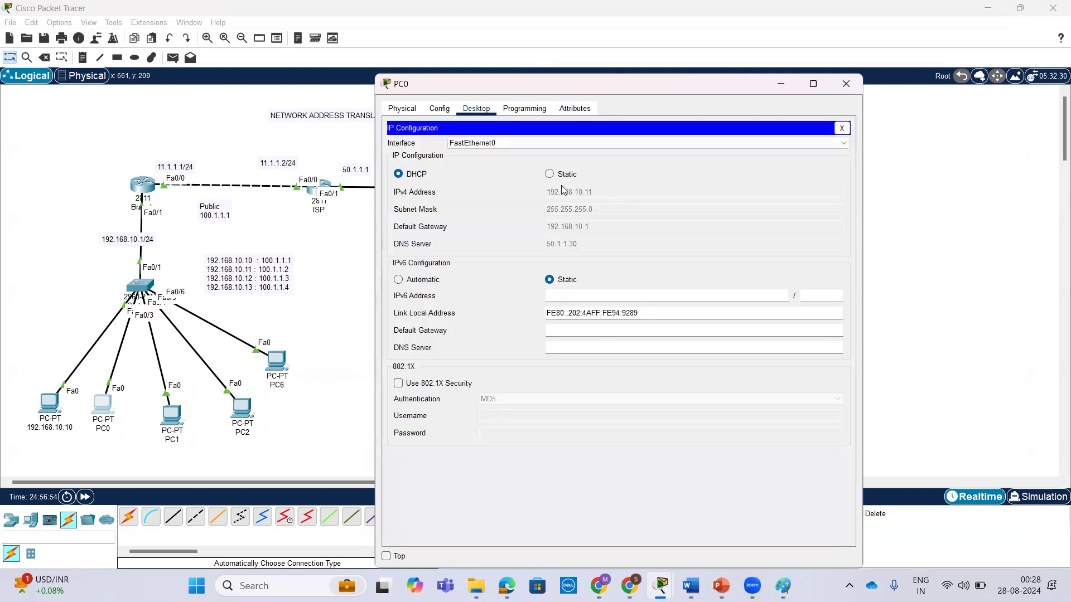
{"action": "left_click", "coordinate": [549, 173]}
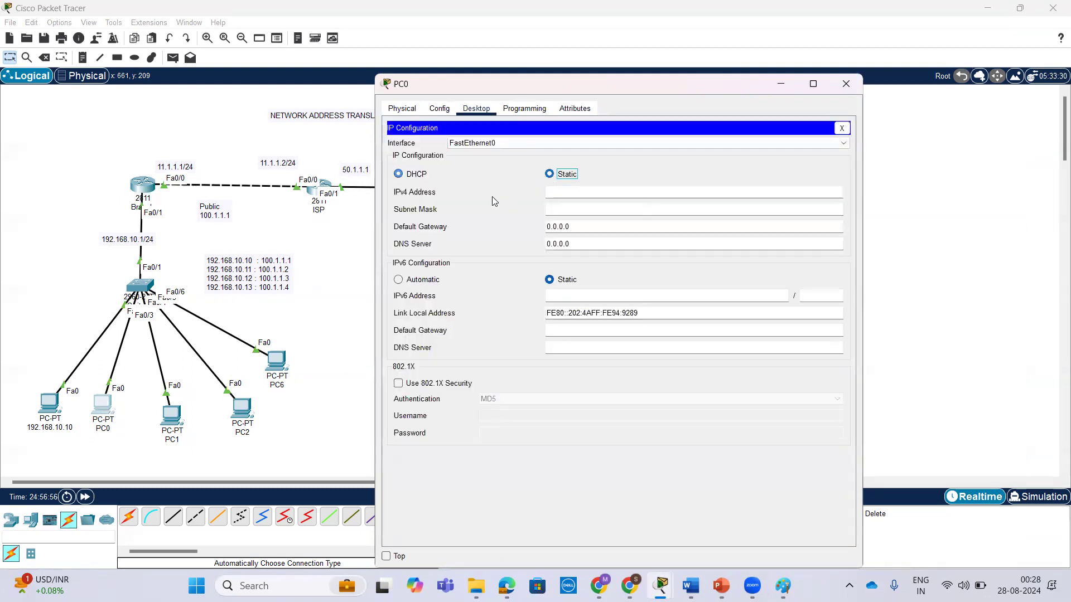
{"action": "left_click", "coordinate": [398, 174]}
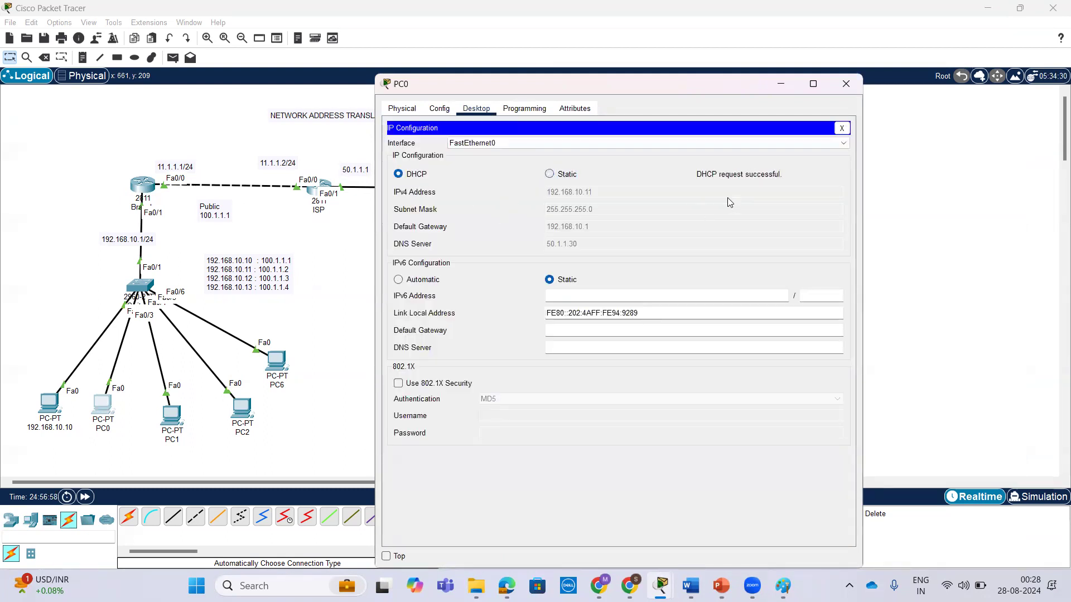
{"action": "left_click", "coordinate": [166, 423]}
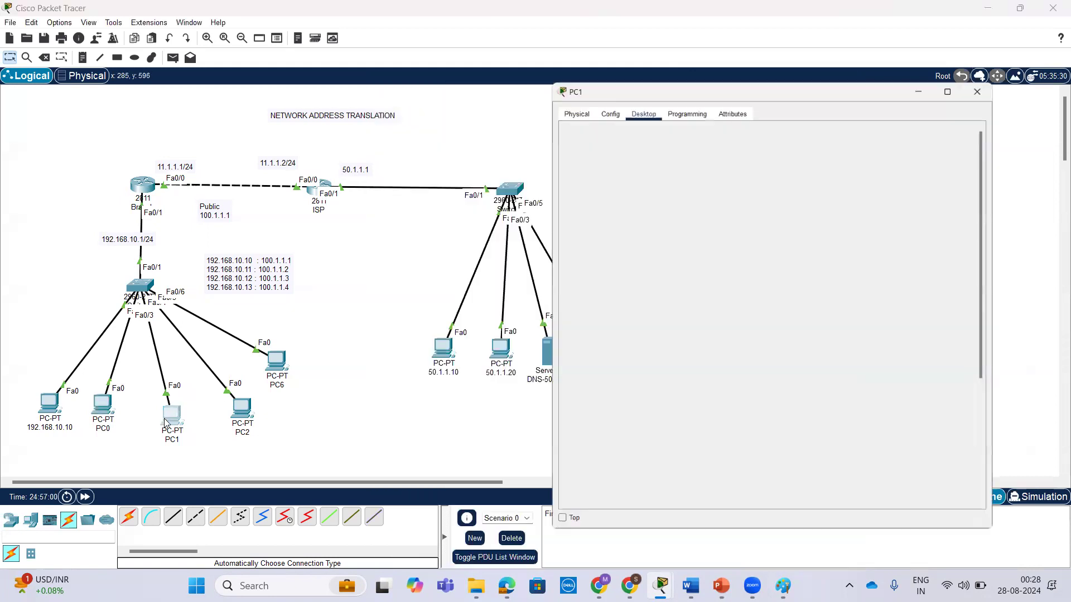
{"action": "left_click", "coordinate": [1055, 336]}
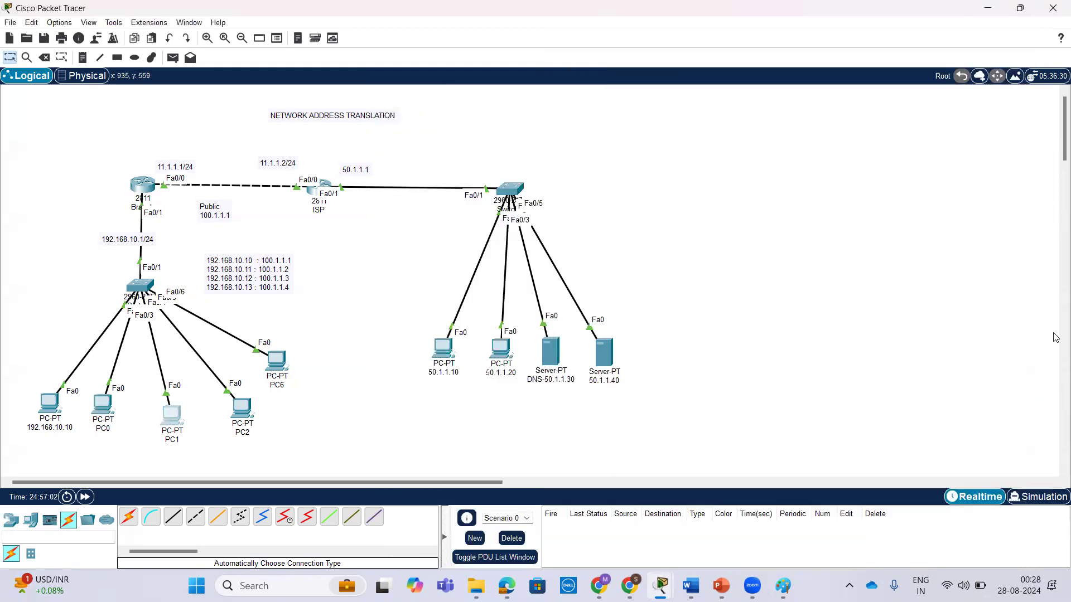
Reopen PC0's command prompt and ping the DNS server at 50.1.1.30.
{"action": "left_click", "coordinate": [97, 408]}
{"action": "left_click", "coordinate": [841, 128]}
{"action": "left_click", "coordinate": [697, 167]}
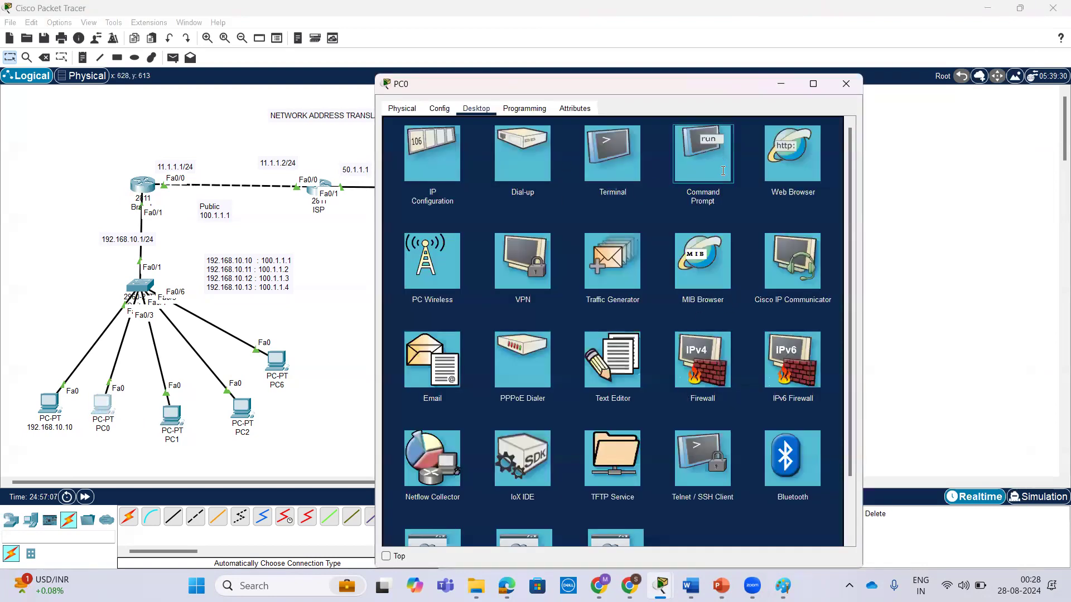
{"action": "scroll", "coordinate": [693, 255], "scroll_direction": "down", "scroll_amount": 5}
{"action": "key", "text": "Up"}
{"action": "key", "text": "BackSpace"}
{"action": "type", "text": "30"}
{"action": "key", "text": "Return"}
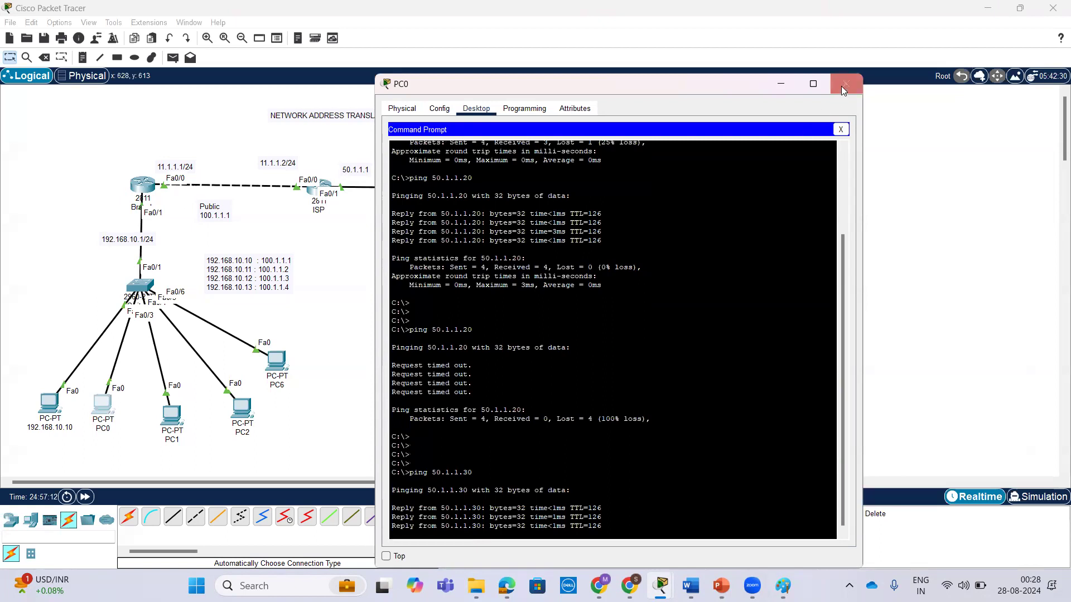
Ping the 50.1.1.40 server from PC1's command prompt.
{"action": "left_click", "coordinate": [171, 416]}
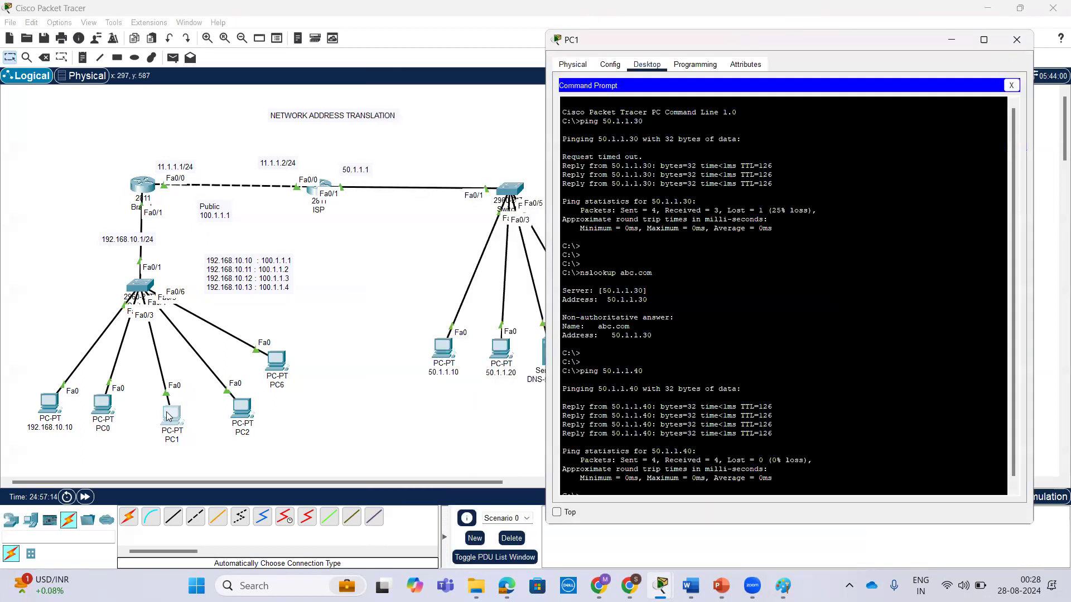
{"action": "key", "text": "Return"}
{"action": "key", "text": "Return"}
{"action": "key", "text": "Return"}
{"action": "key", "text": "Up"}
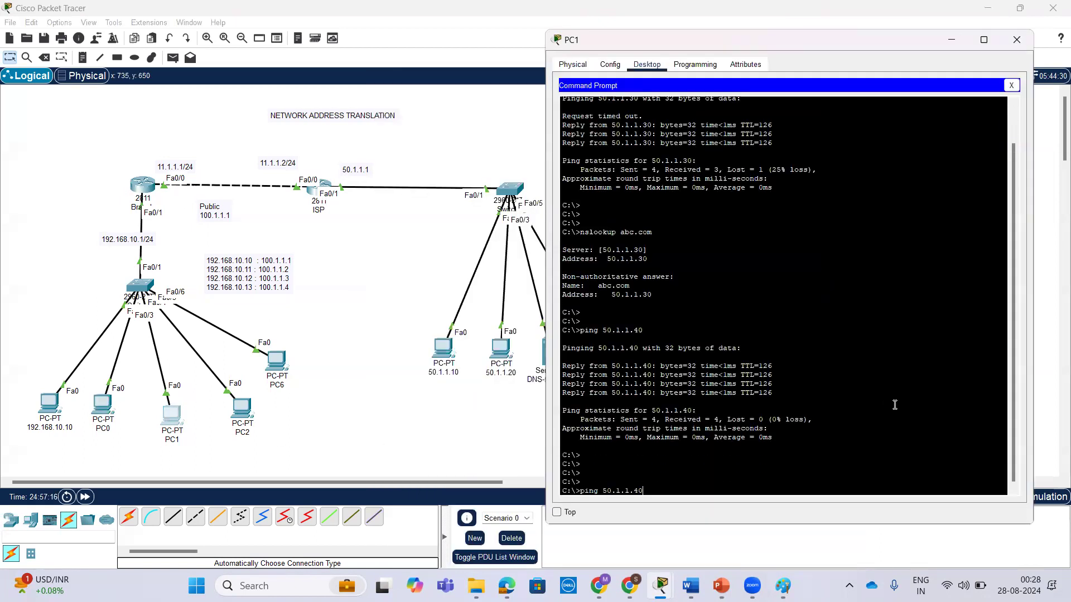
{"action": "key", "text": "Return"}
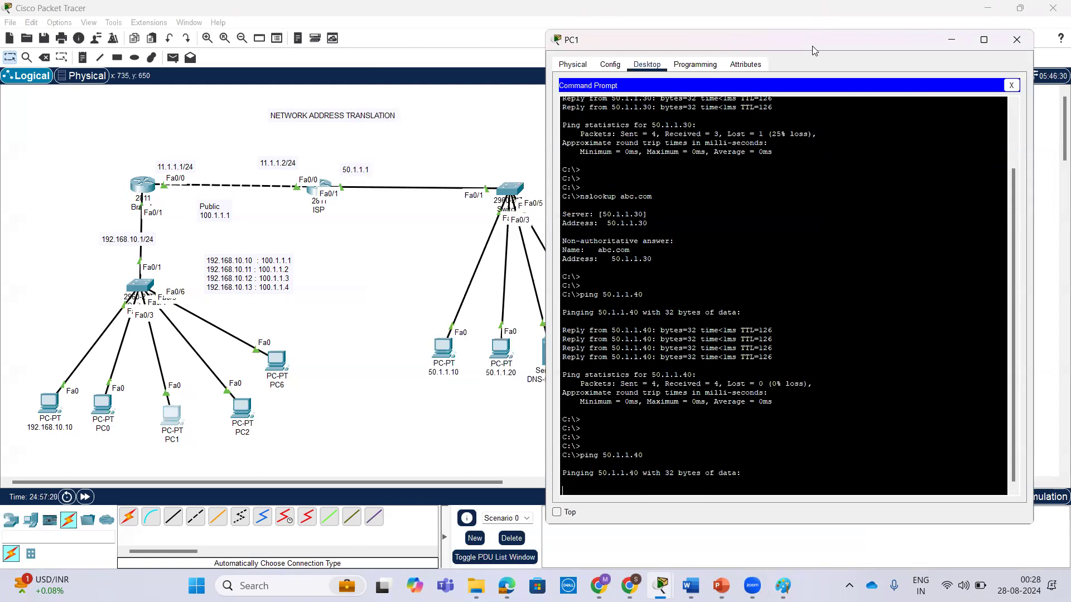
{"action": "left_click_drag", "start_coordinate": [817, 44], "coordinate": [893, 26]}
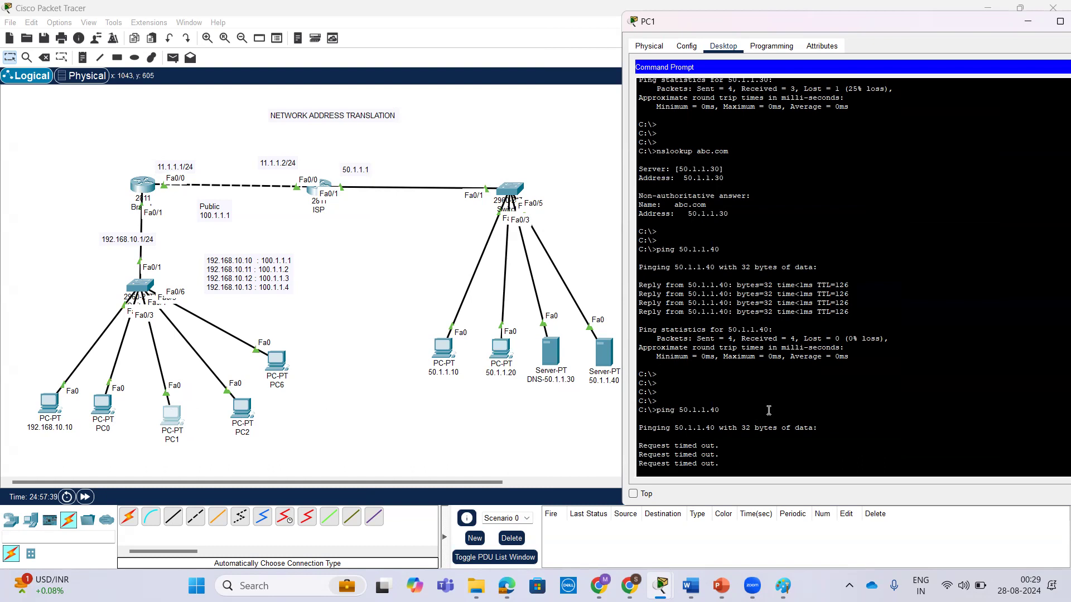
{"action": "key", "text": "Up"}
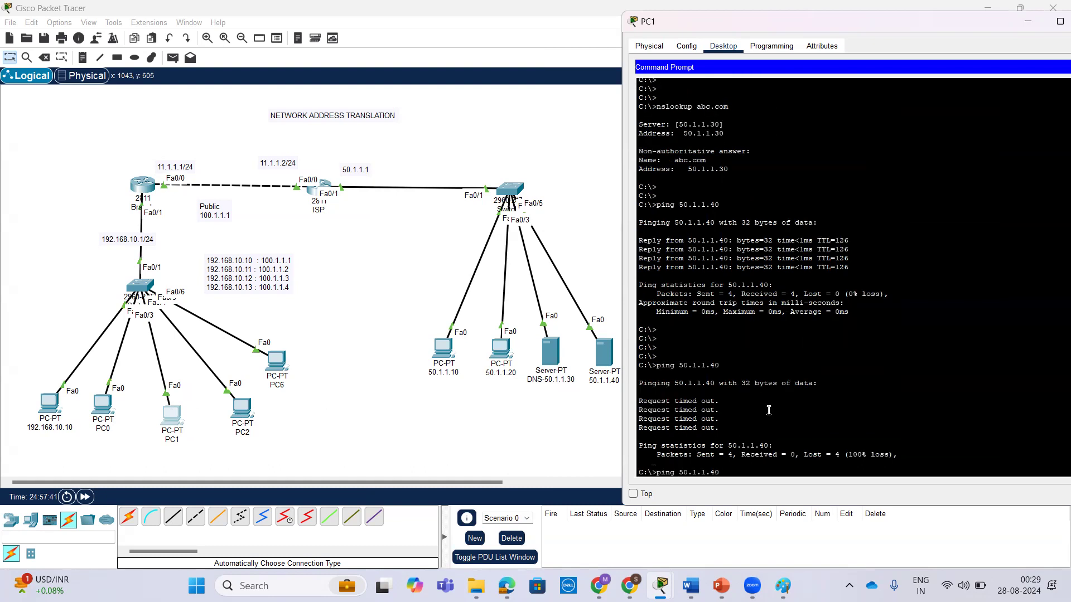
{"action": "key", "text": "Up"}
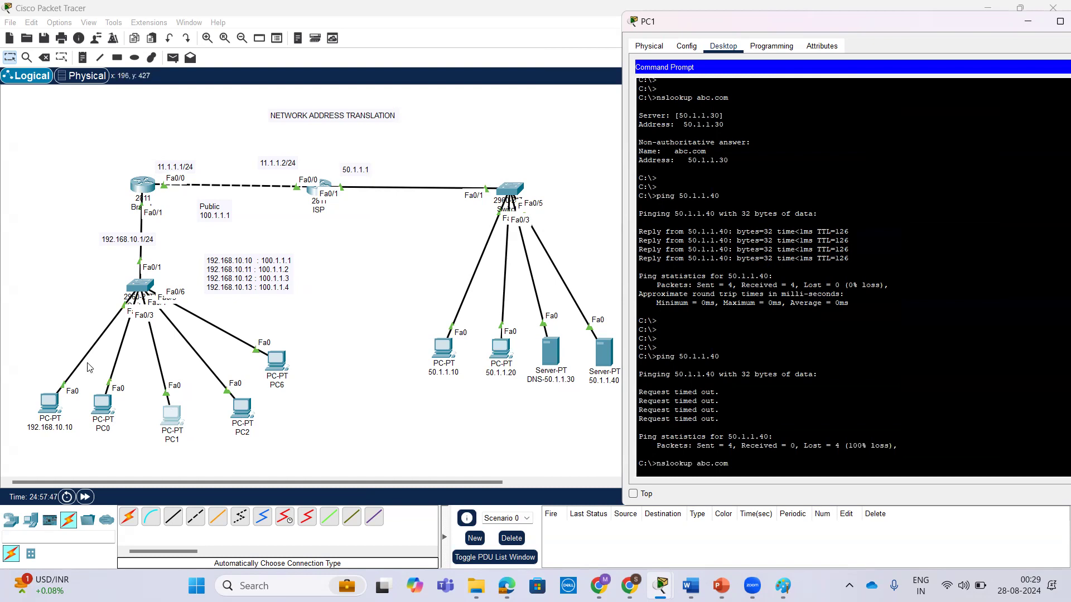
Ping 50.1.1.10 from the command prompt of the 192.168.10.10 PC.
{"action": "left_click", "coordinate": [54, 409]}
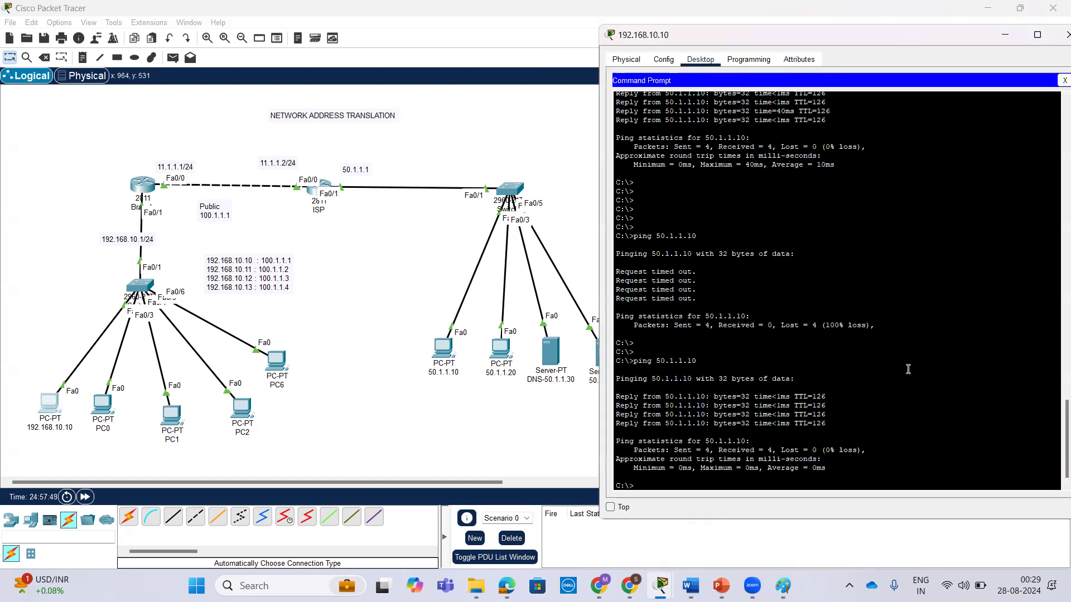
{"action": "key", "text": "Return"}
{"action": "key", "text": "Return"}
{"action": "key", "text": "Up"}
{"action": "key", "text": "Return"}
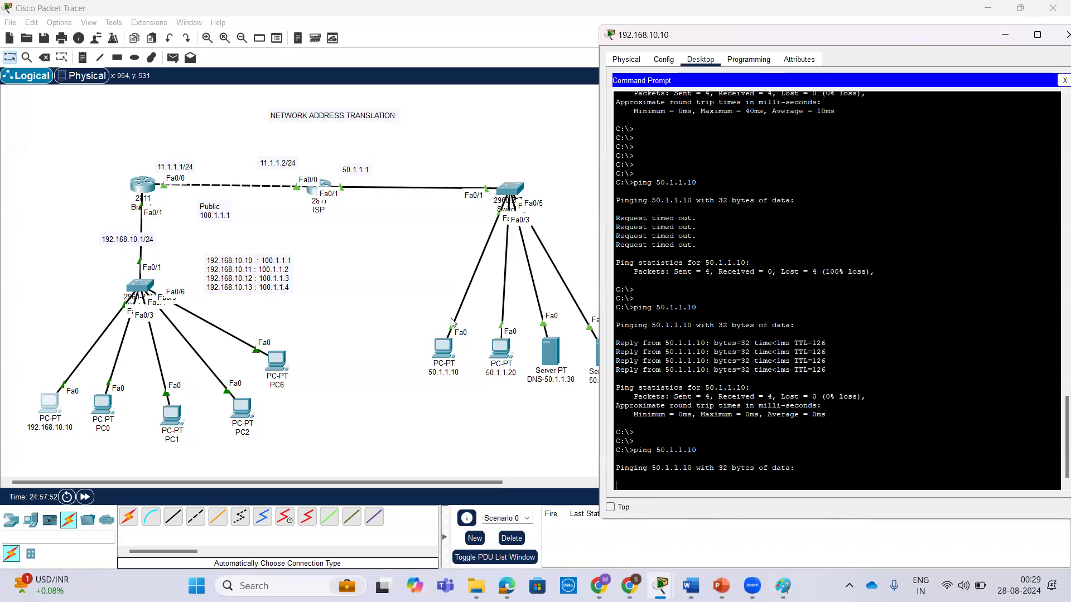
Open the Branch router's CLI and leave interface configuration for privileged EXEC mode.
{"action": "left_click", "coordinate": [143, 184]}
{"action": "key", "text": "Return"}
{"action": "key", "text": "Return"}
{"action": "key", "text": "Return"}
{"action": "key", "text": "ctrl+z"}
{"action": "key", "text": "Return"}
{"action": "key", "text": "Return"}
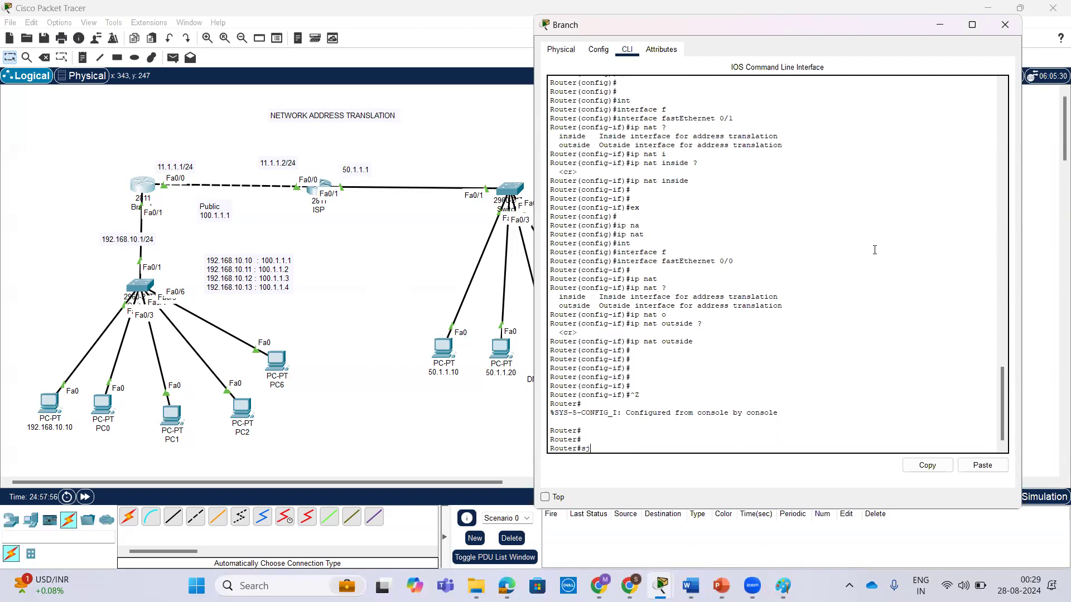
Display the Branch router's NAT translation table with show ip nat translations.
{"action": "type", "text": "sh"}
{"action": "key", "text": "Tab"}
{"action": "type", "text": "ip nat"}
{"action": "key", "text": "Tab"}
{"action": "type", "text": "tra"}
{"action": "key", "text": "Tab"}
{"action": "key", "text": "Return"}
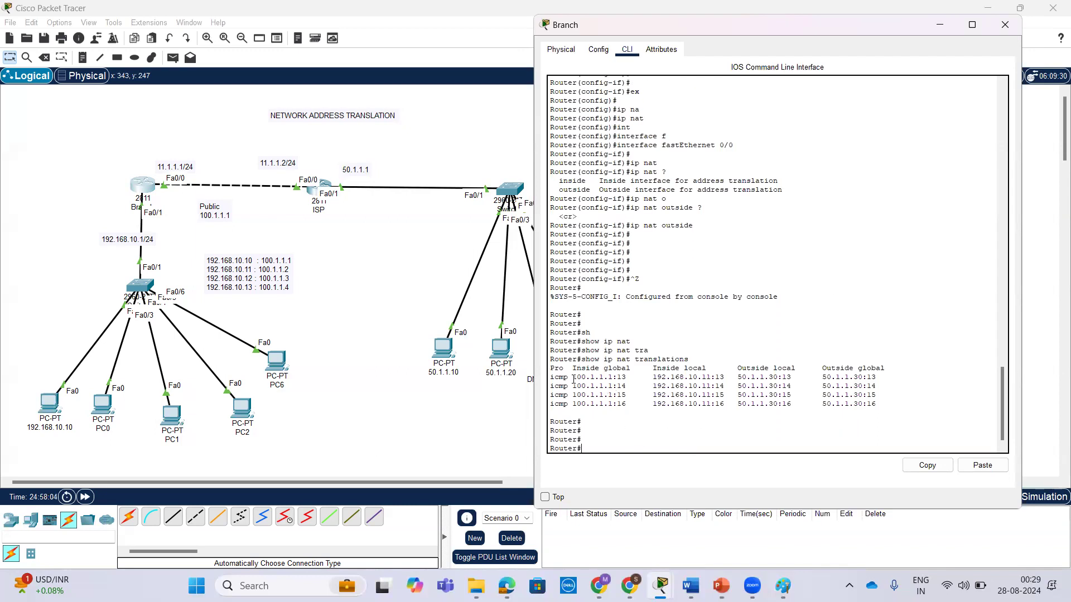
Examine the inside and outside addresses and port numbers in the listed ICMP translations.
{"action": "left_click_drag", "start_coordinate": [574, 377], "coordinate": [706, 378]}
{"action": "left_click", "coordinate": [881, 381]}
{"action": "left_click_drag", "start_coordinate": [884, 404], "coordinate": [823, 403]}
{"action": "left_click_drag", "start_coordinate": [631, 404], "coordinate": [547, 378]}
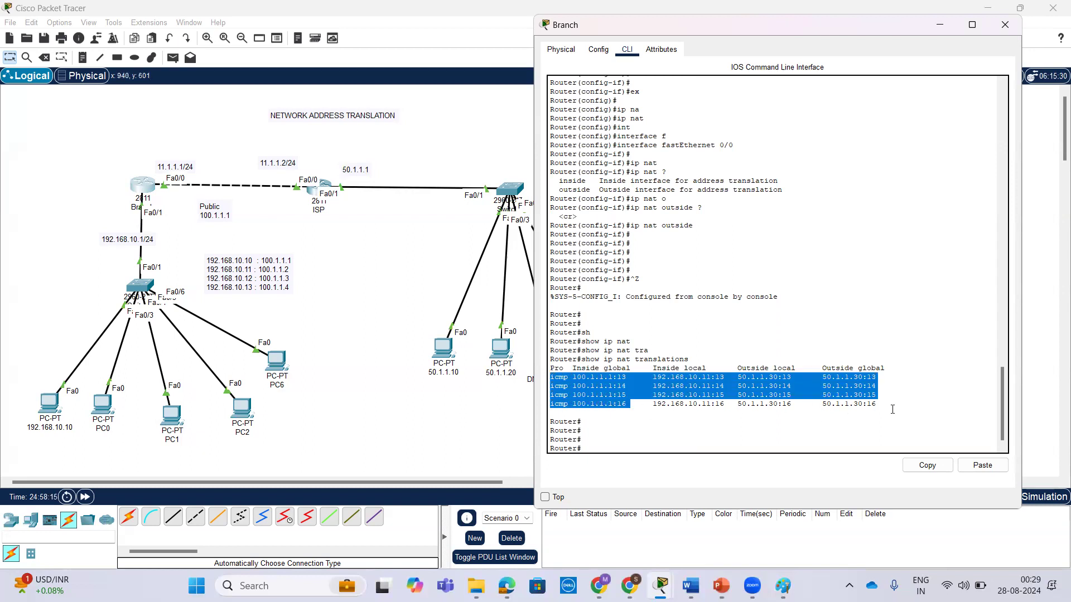
{"action": "left_click_drag", "start_coordinate": [892, 409], "coordinate": [542, 379]}
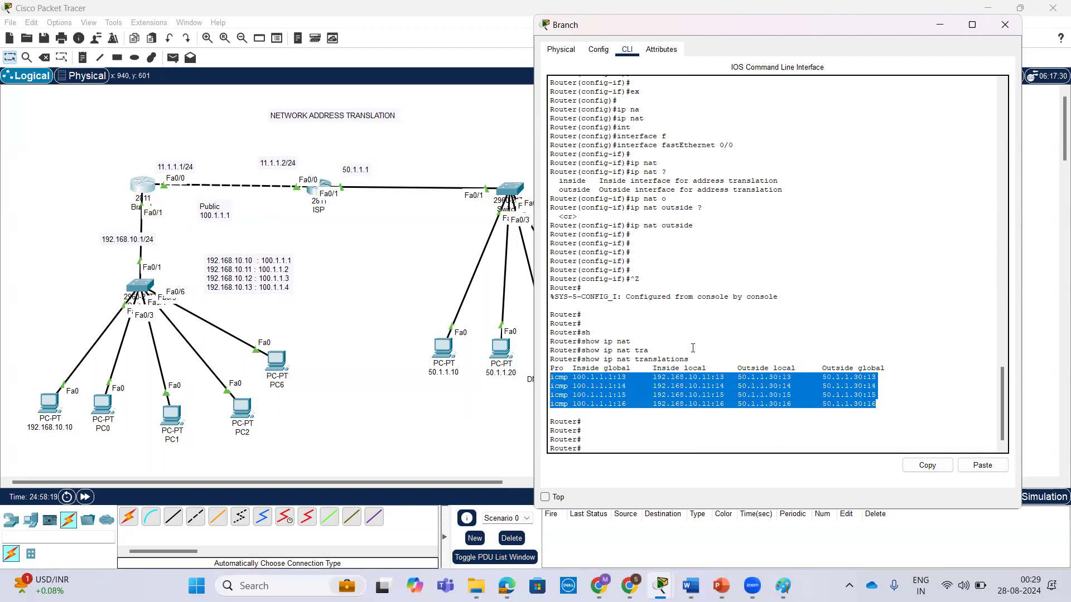
{"action": "scroll", "coordinate": [629, 348], "scroll_direction": "up", "scroll_amount": 4}
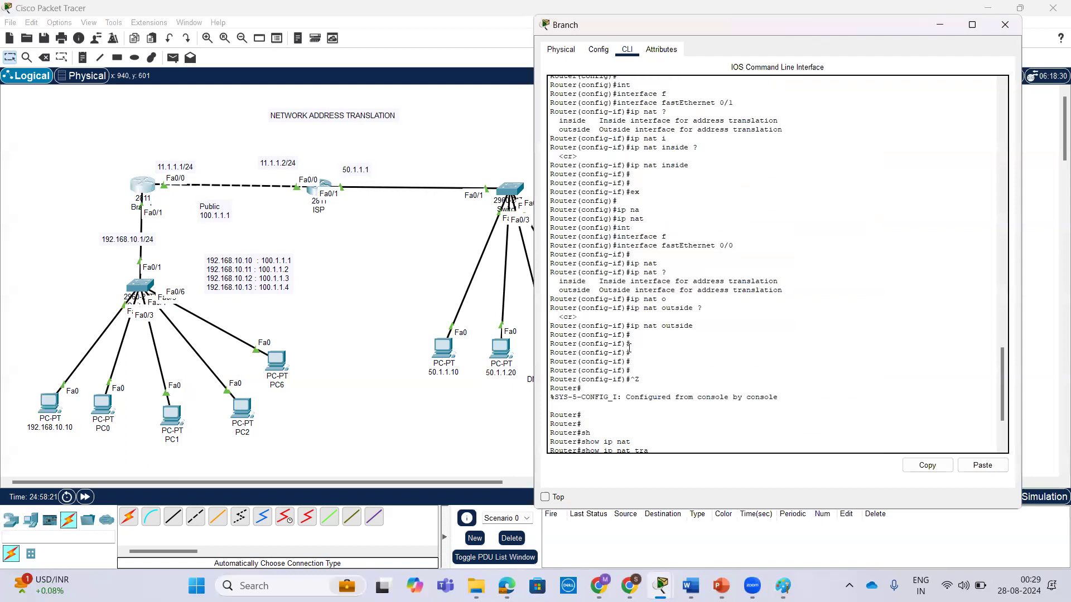
{"action": "scroll", "coordinate": [629, 348], "scroll_direction": "down", "scroll_amount": 4}
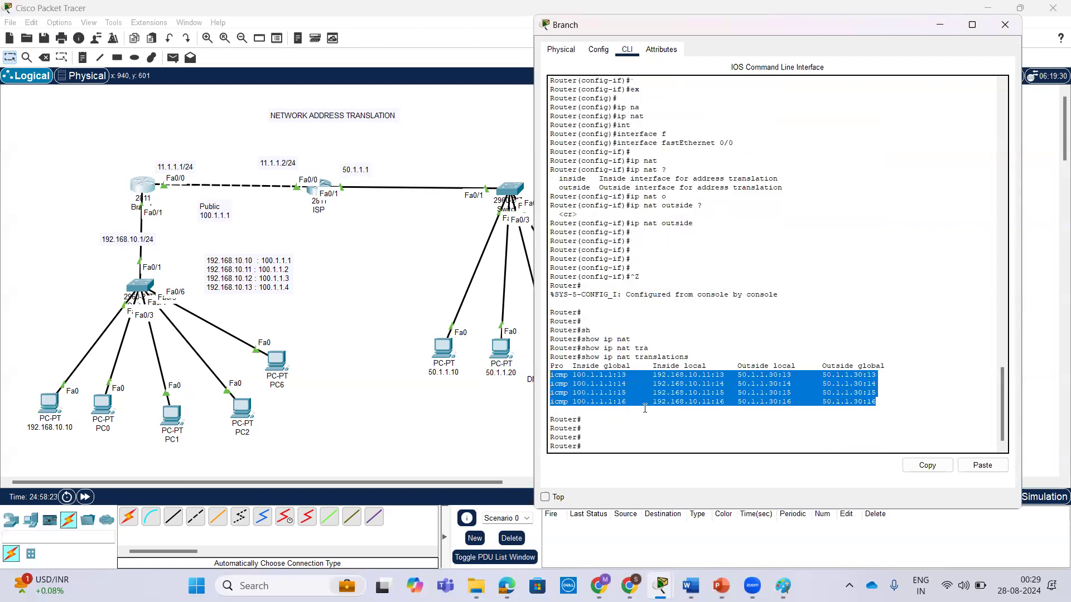
Ping 50.1.1.30 again from PC0's command prompt.
{"action": "left_click", "coordinate": [103, 404]}
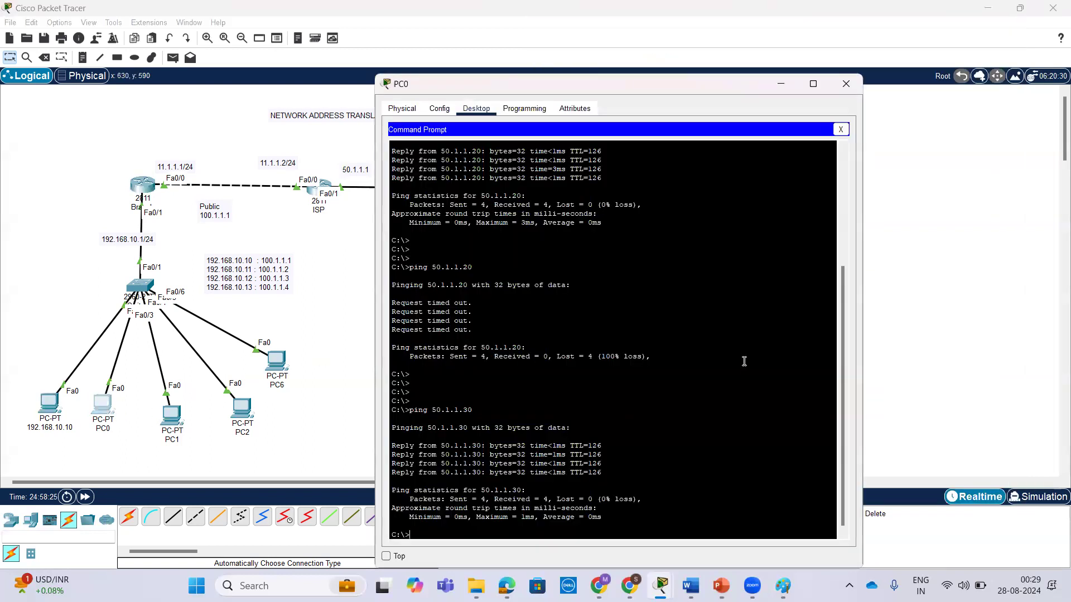
{"action": "key", "text": "Return"}
{"action": "key", "text": "Return"}
{"action": "key", "text": "Return"}
{"action": "key", "text": "Up"}
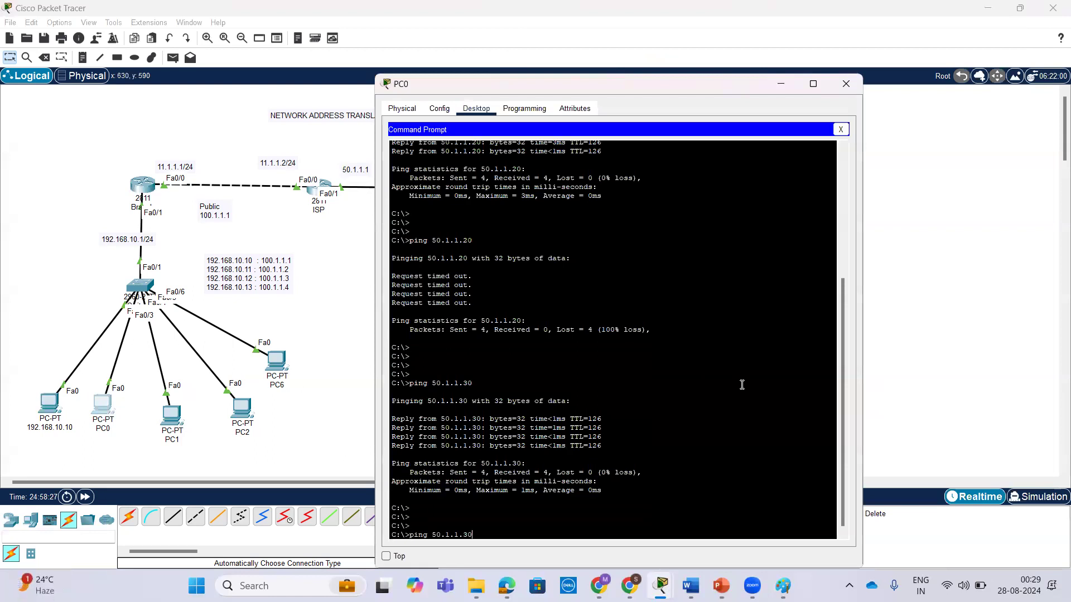
{"action": "key", "text": "Return"}
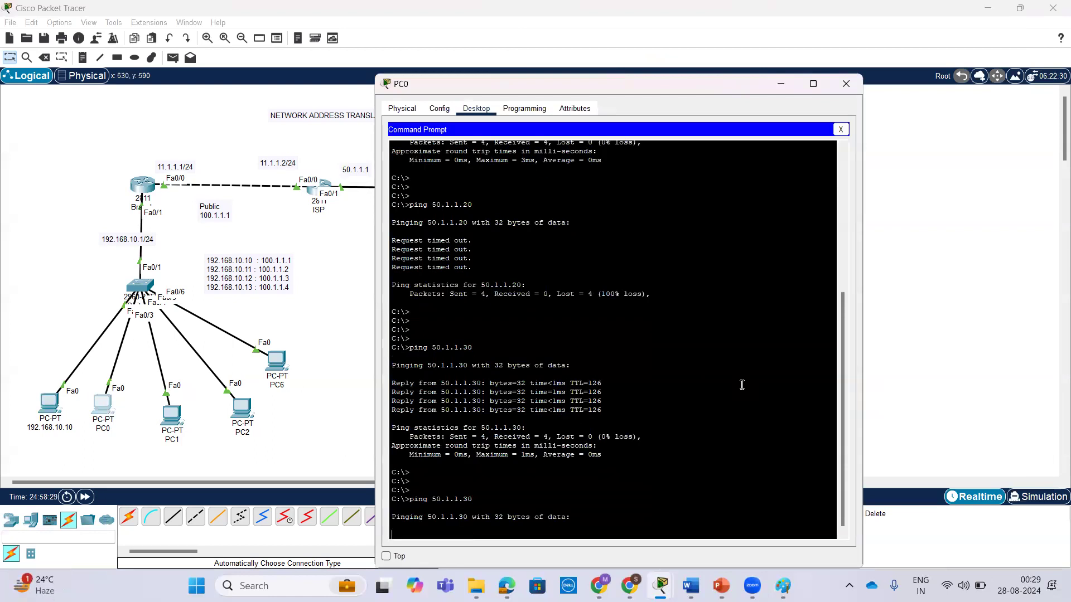
Compare the ping results on the 192.168.10.10 PC and PC0 with the Branch router's translation entries.
{"action": "left_click", "coordinate": [56, 410]}
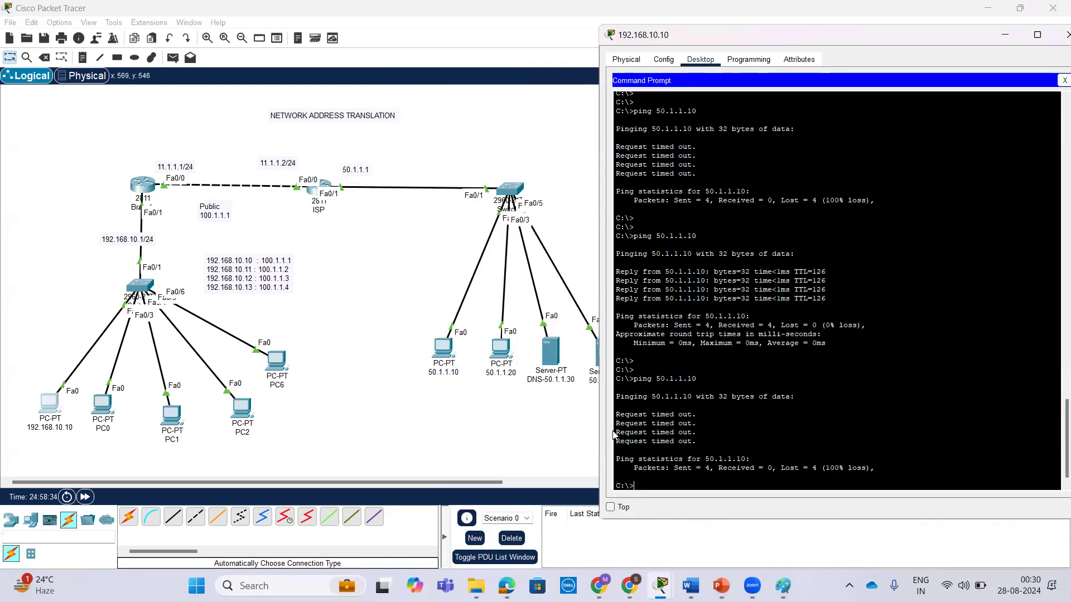
{"action": "left_click", "coordinate": [143, 185]}
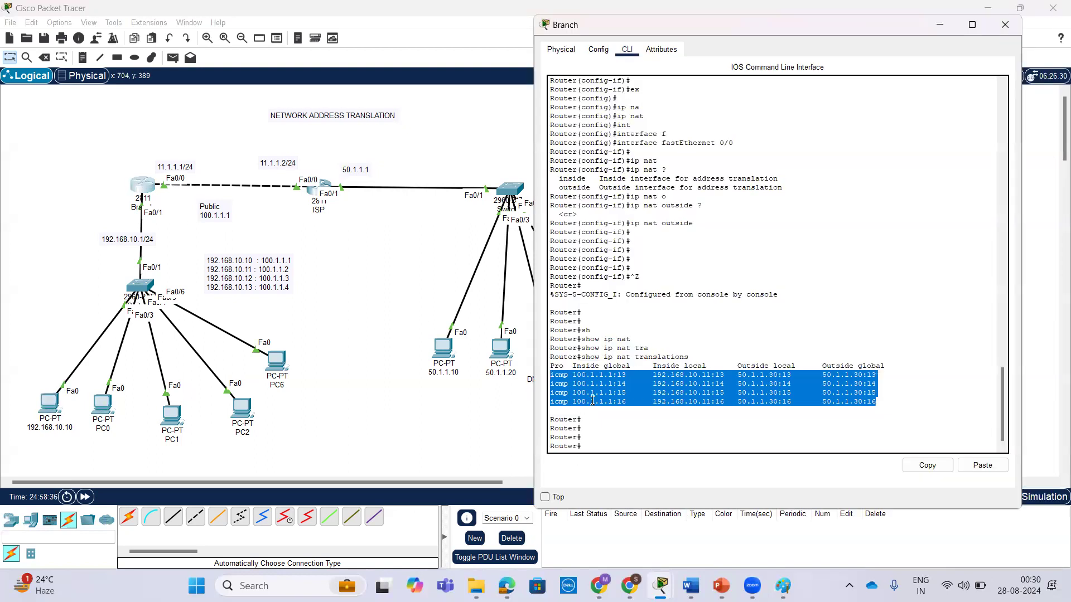
{"action": "left_click_drag", "start_coordinate": [878, 403], "coordinate": [544, 374]}
{"action": "left_click", "coordinate": [106, 405]}
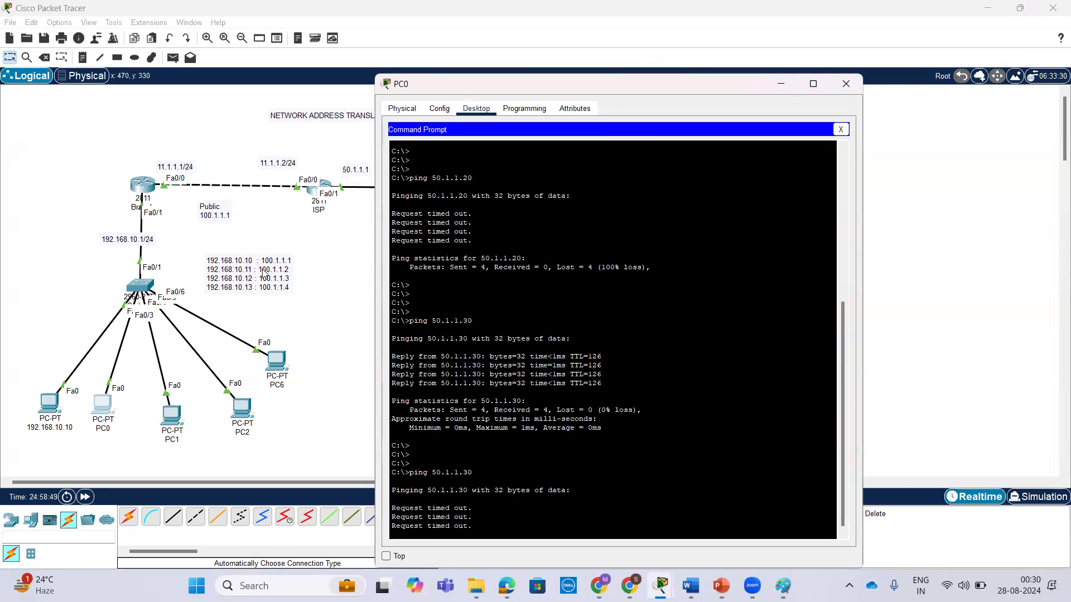
{"action": "left_click", "coordinate": [139, 185]}
{"action": "left_click_drag", "start_coordinate": [550, 373], "coordinate": [915, 404]}
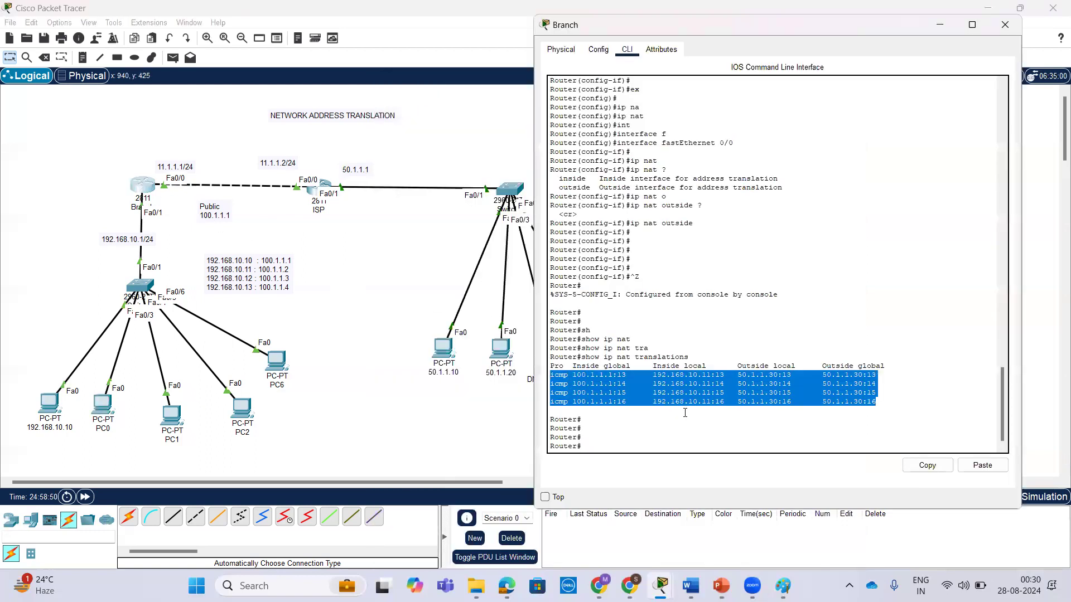
{"action": "left_click", "coordinate": [885, 407]}
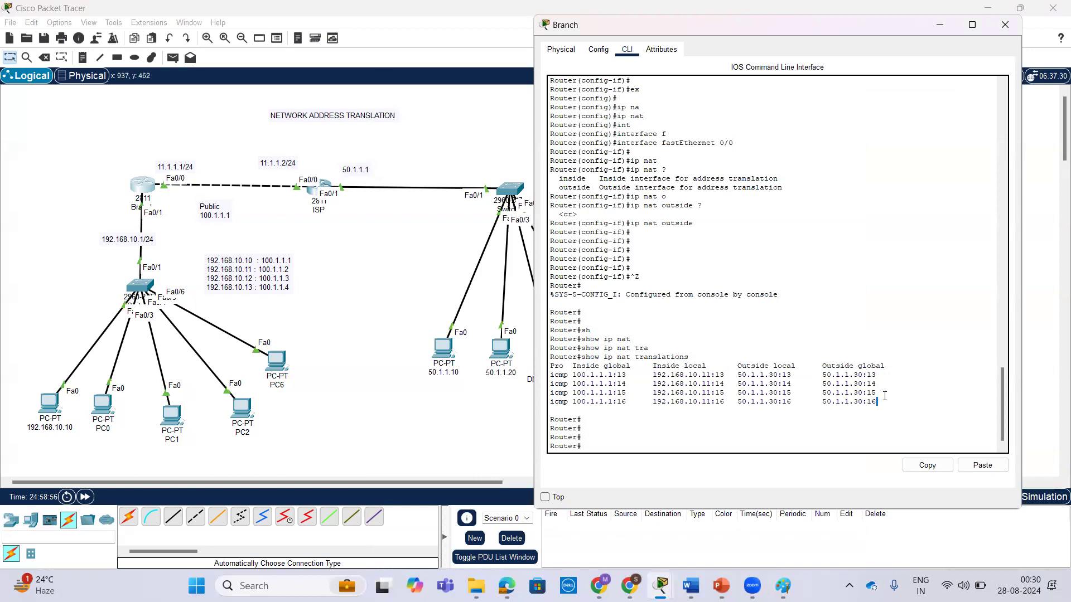
{"action": "left_click_drag", "start_coordinate": [884, 403], "coordinate": [551, 375]}
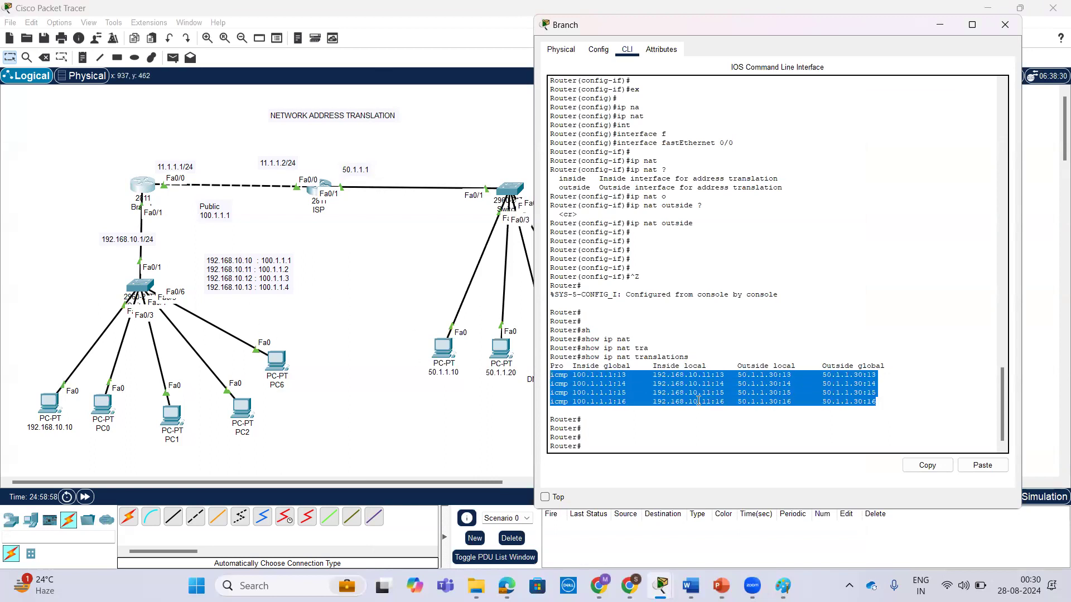
Enter global configuration mode on the Branch router with conf t.
{"action": "key", "text": "Return"}
{"action": "key", "text": "Return"}
{"action": "key", "text": "Return"}
{"action": "type", "text": "conf t"}
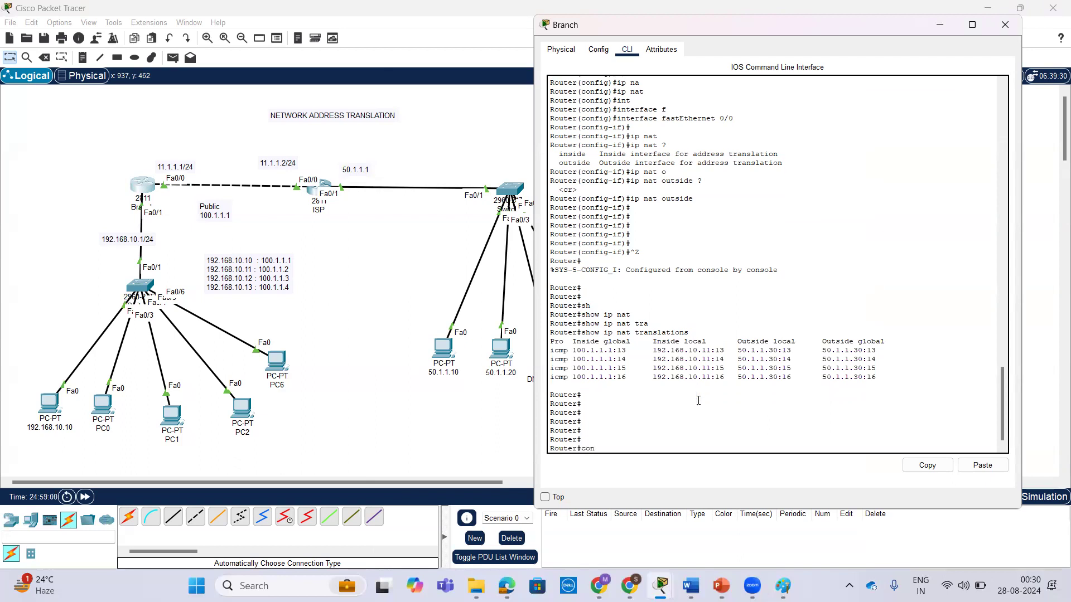
{"action": "key", "text": "Return"}
{"action": "key", "text": "Return"}
{"action": "key", "text": "Return"}
Start an ip nat inside source command on the Branch router and list its available options.
{"action": "type", "text": "ip nat"}
{"action": "key", "text": "Tab"}
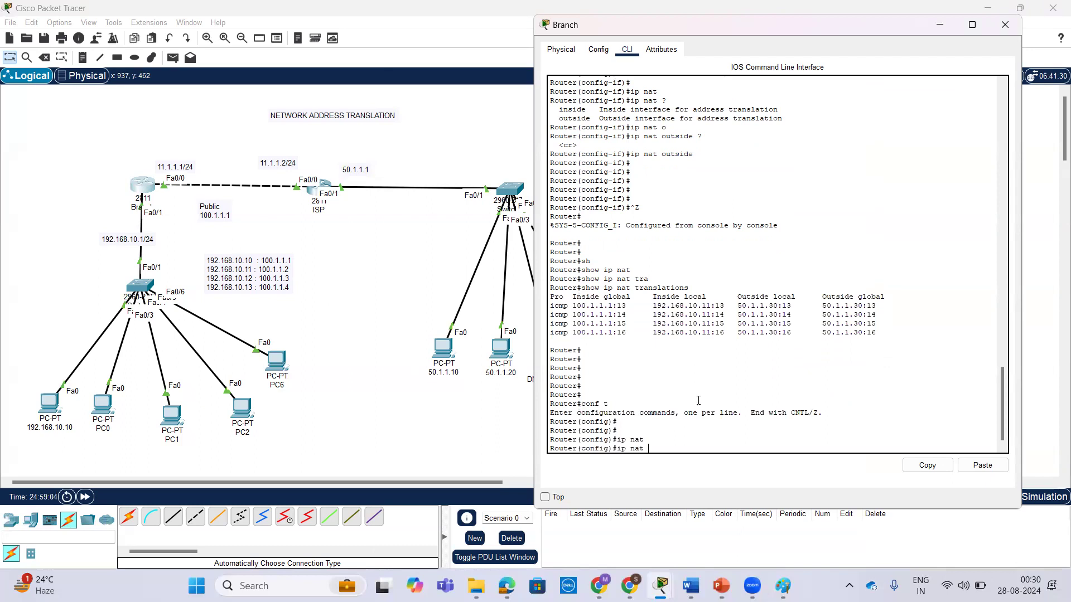
{"action": "type", "text": "in"}
{"action": "key", "text": "Tab"}
{"action": "type", "text": "so"}
{"action": "key", "text": "Tab"}
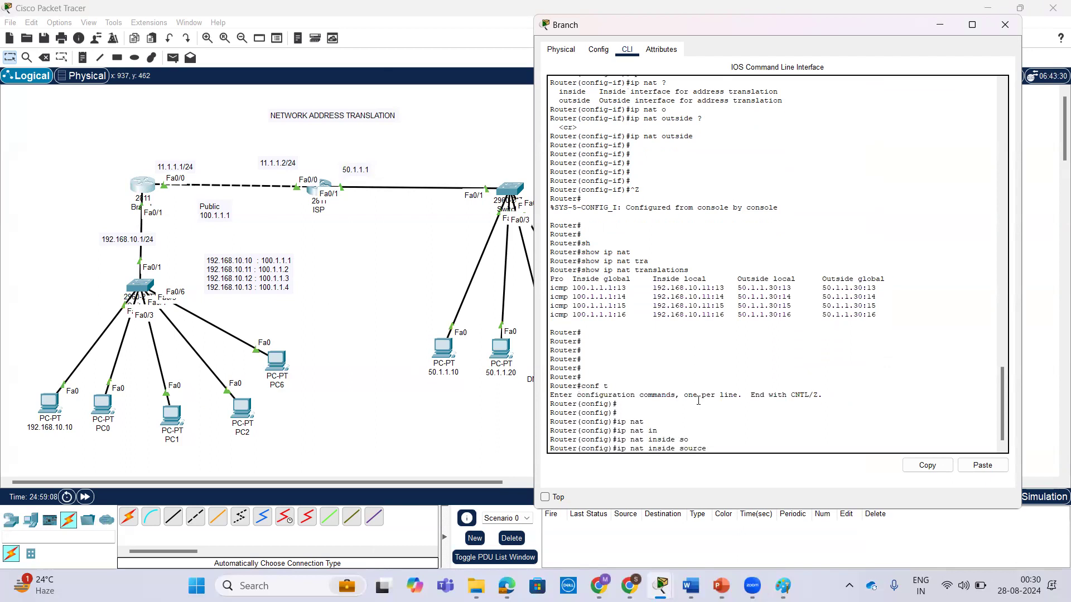
{"action": "type", "text": "?"}
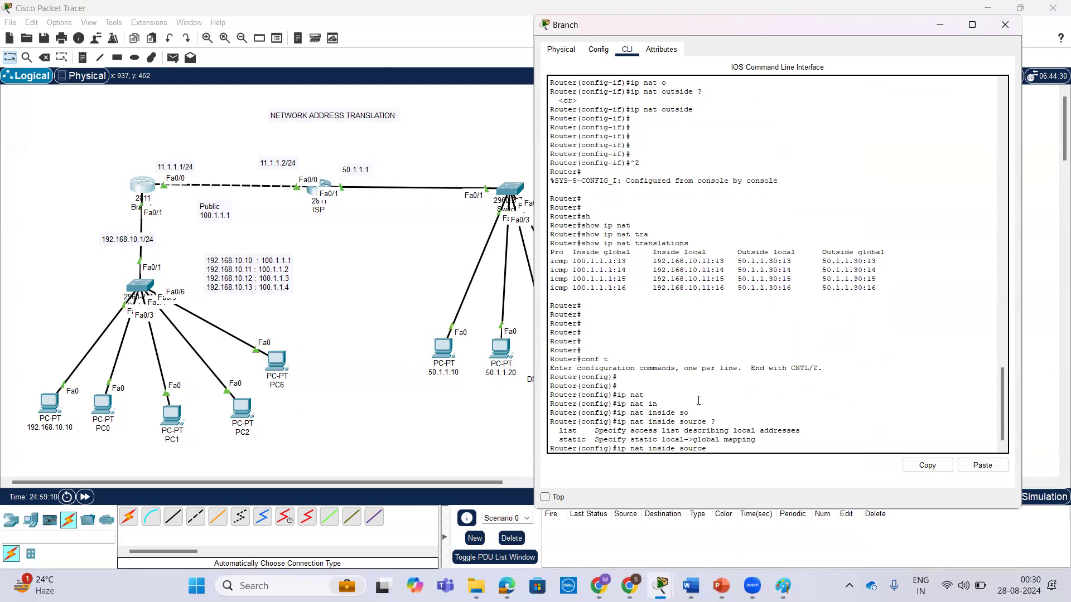
{"action": "type", "text": "l"}
Complete the command line as ip nat inside source list 50 pool pat overload, checking the options along the way.
{"action": "key", "text": "Tab"}
{"action": "type", "text": "50"}
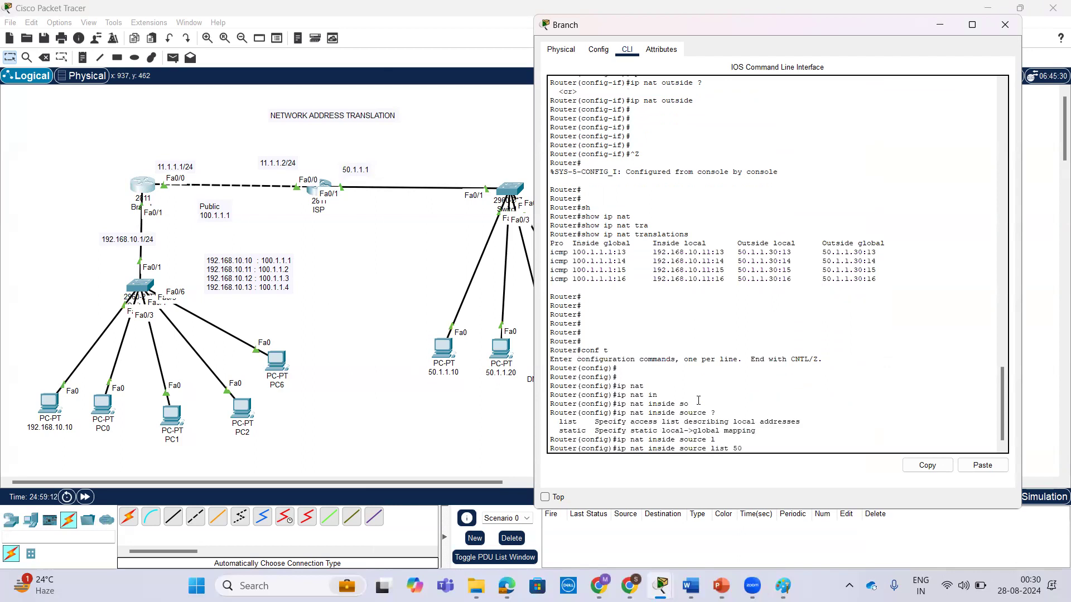
{"action": "type", "text": " ?"}
{"action": "type", "text": "p"}
{"action": "key", "text": "Tab"}
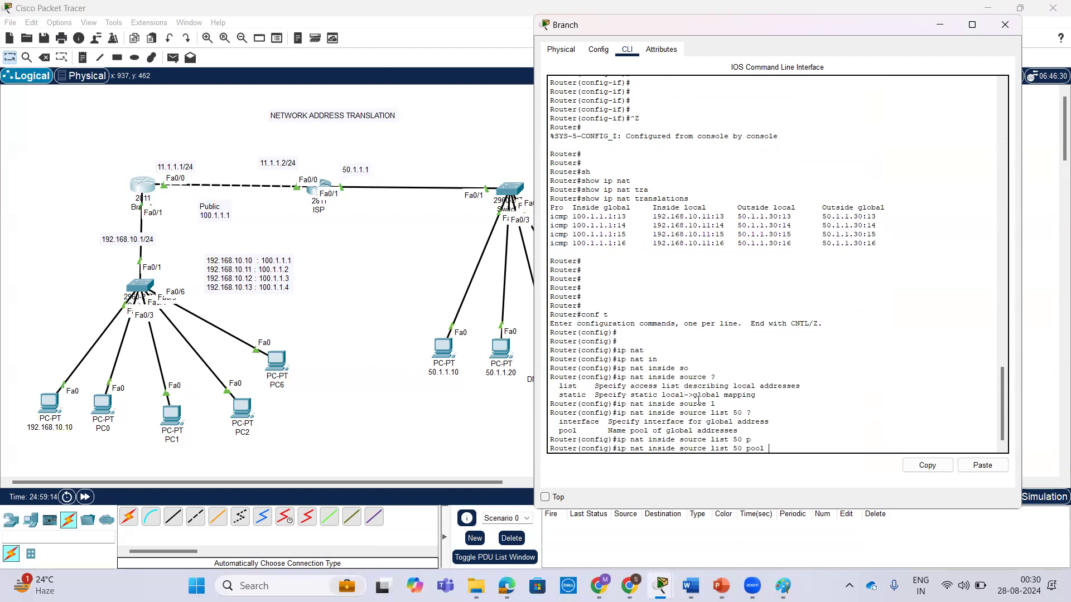
{"action": "type", "text": "pat ?"}
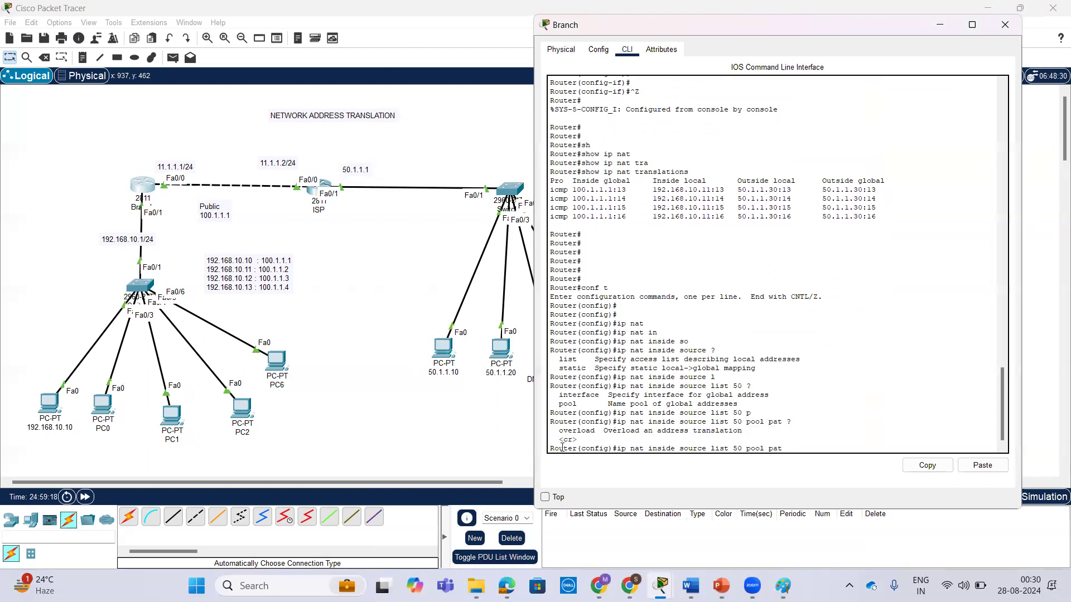
{"action": "left_click_drag", "start_coordinate": [559, 430], "coordinate": [597, 429]}
{"action": "key", "text": "Tab"}
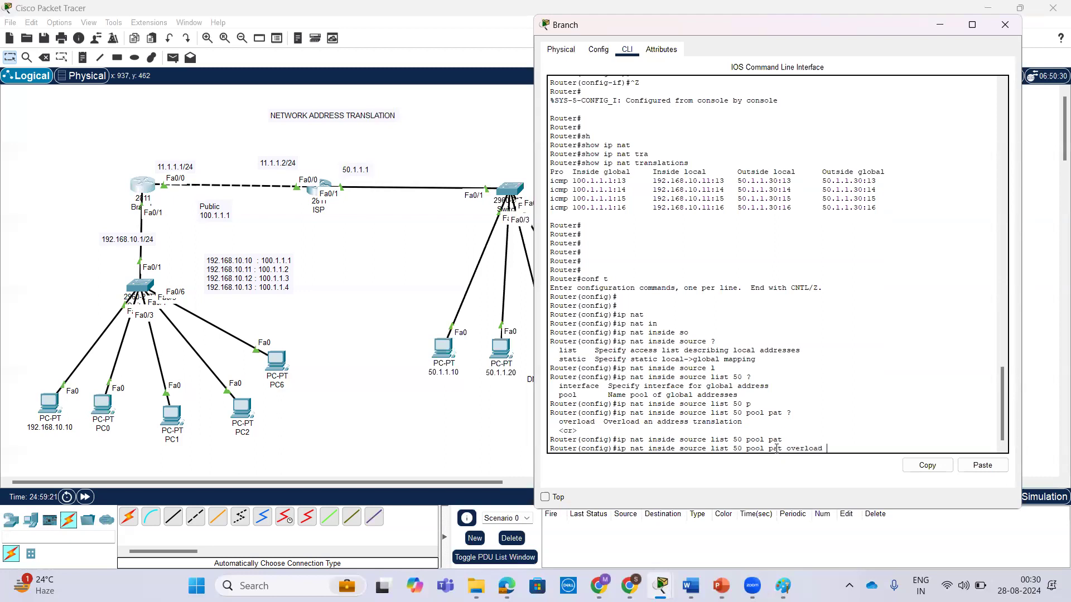
{"action": "left_click_drag", "start_coordinate": [825, 449], "coordinate": [614, 449]}
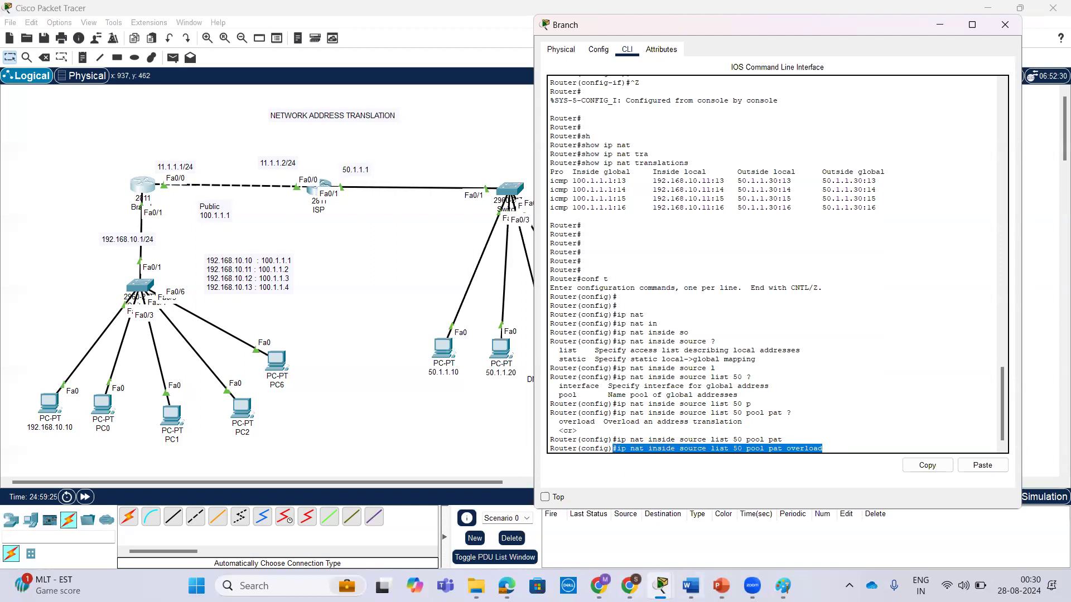
Switch to the NAT presentation in PowerPoint and check the overload keyword in the PAT syntax on slide 5.
{"action": "left_click", "coordinate": [720, 585]}
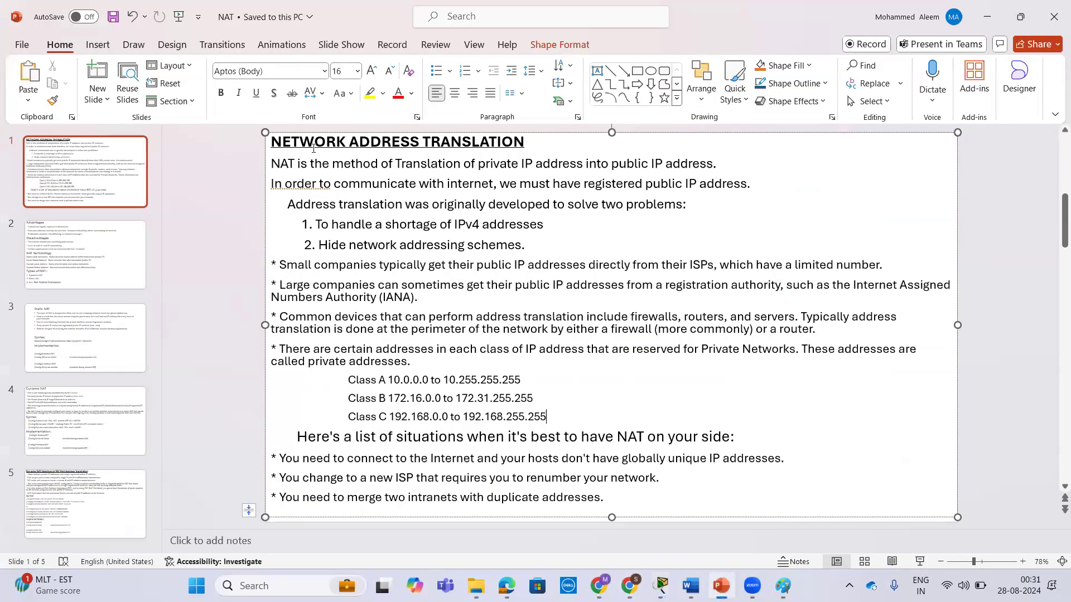
{"action": "left_click", "coordinate": [92, 527]}
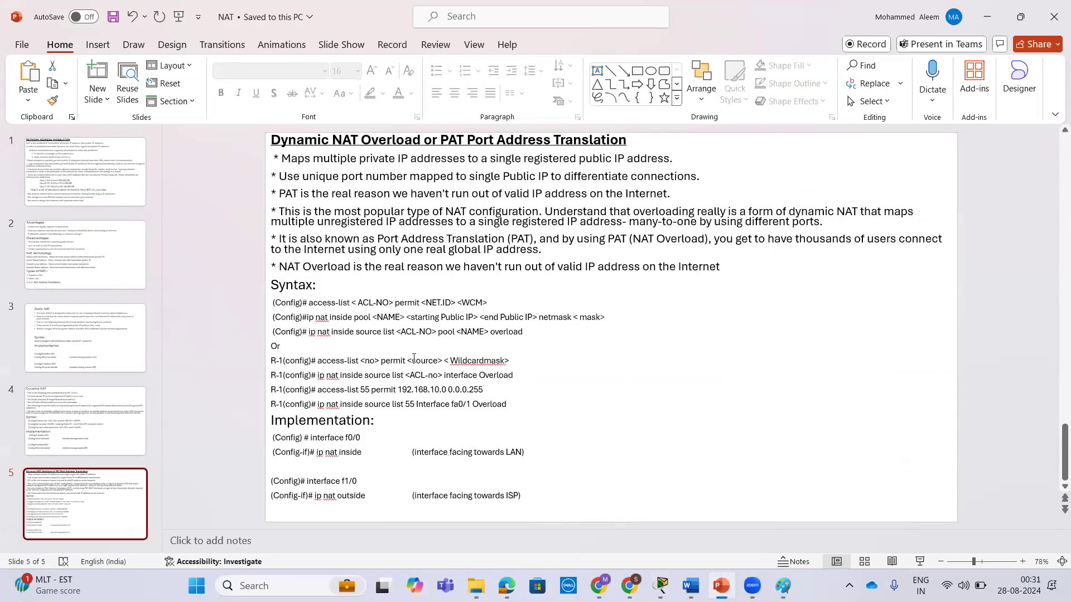
{"action": "double_click", "coordinate": [519, 376]}
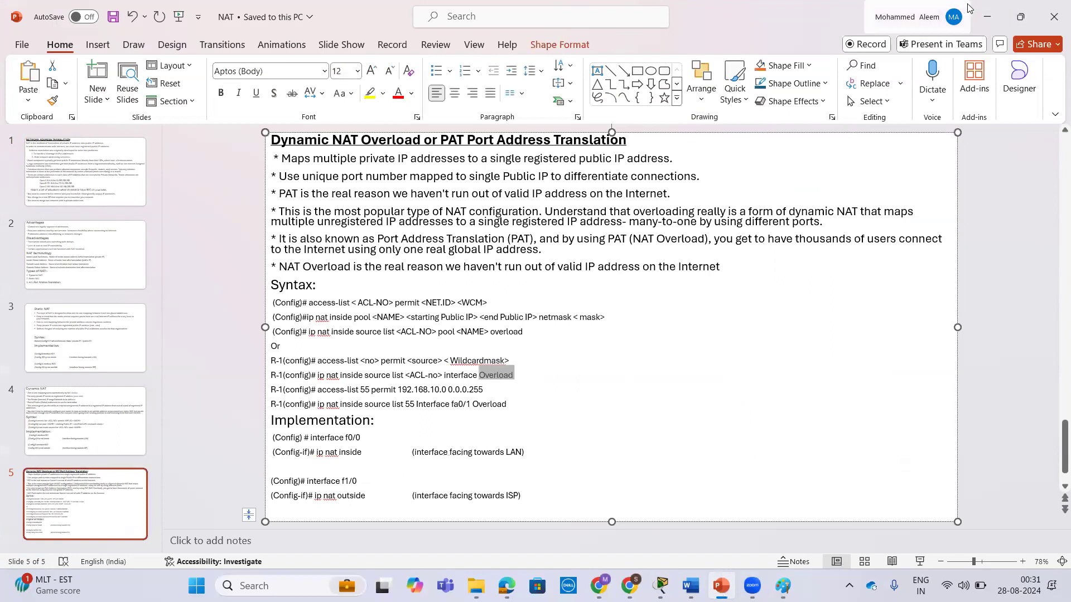
Switch back to Packet Tracer and apply ip nat inside source list 50 pool pat overload on the Branch router.
{"action": "left_click", "coordinate": [985, 15]}
{"action": "key", "text": "Return"}
{"action": "key", "text": "Up"}
{"action": "key", "text": "Return"}
{"action": "key", "text": "Up"}
{"action": "key", "text": "Return"}
{"action": "key", "text": "Return"}
{"action": "key", "text": "Return"}
{"action": "key", "text": "Return"}
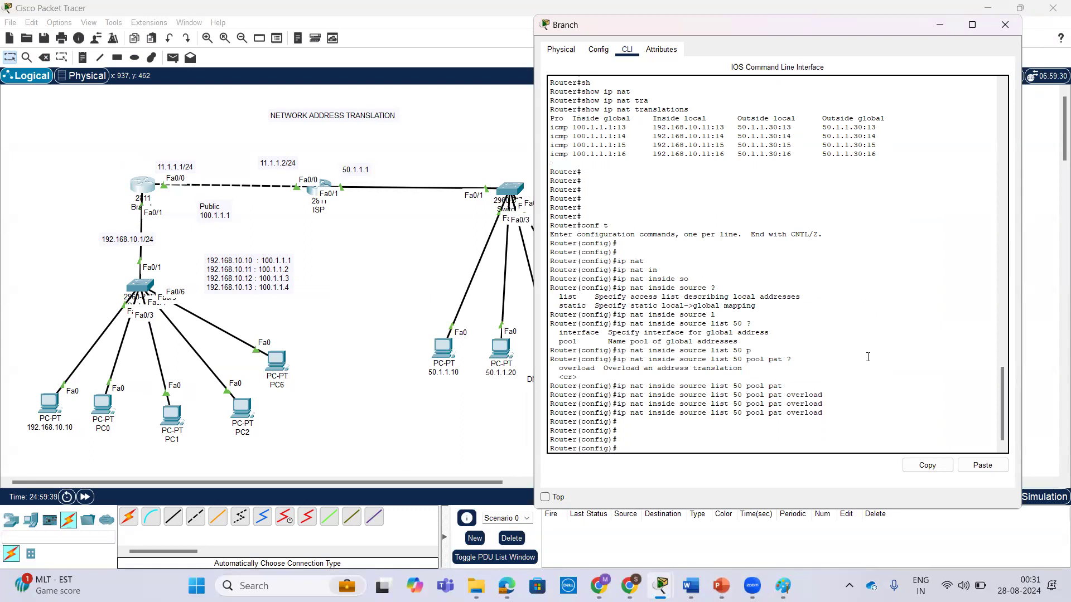
{"action": "left_click_drag", "start_coordinate": [824, 411], "coordinate": [787, 412]}
Ping 50.1.1.10 from the command prompt of PC 192.168.10.10.
{"action": "left_click", "coordinate": [50, 403]}
{"action": "key", "text": "Return"}
{"action": "key", "text": "Return"}
{"action": "key", "text": "Return"}
{"action": "key", "text": "Up"}
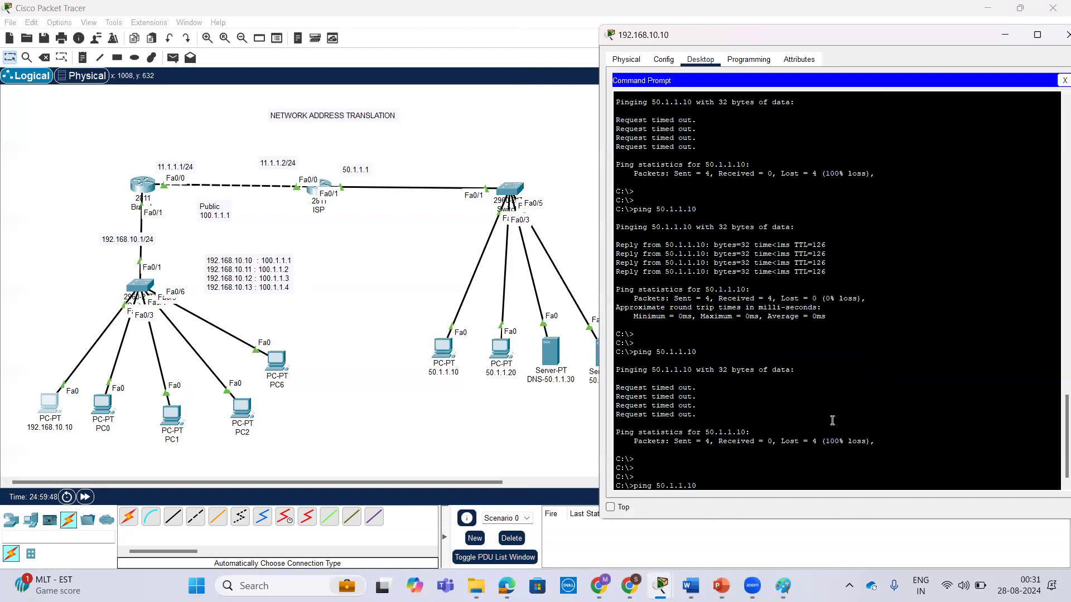
{"action": "key", "text": "Return"}
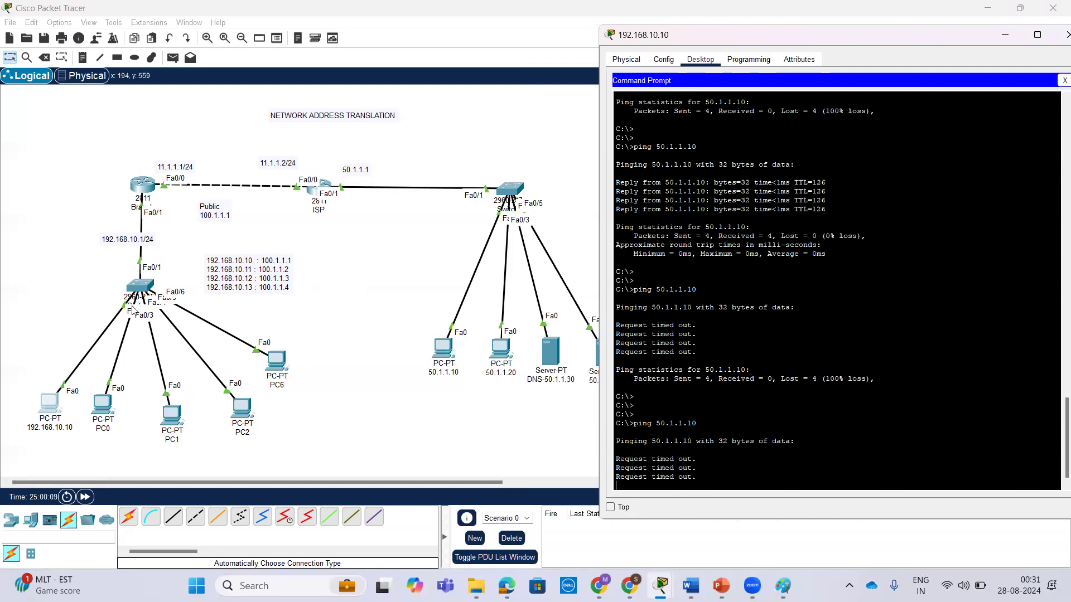
Return to the Branch router's CLI and leave configuration mode for privileged mode.
{"action": "left_click", "coordinate": [149, 193]}
{"action": "left_click", "coordinate": [840, 345]}
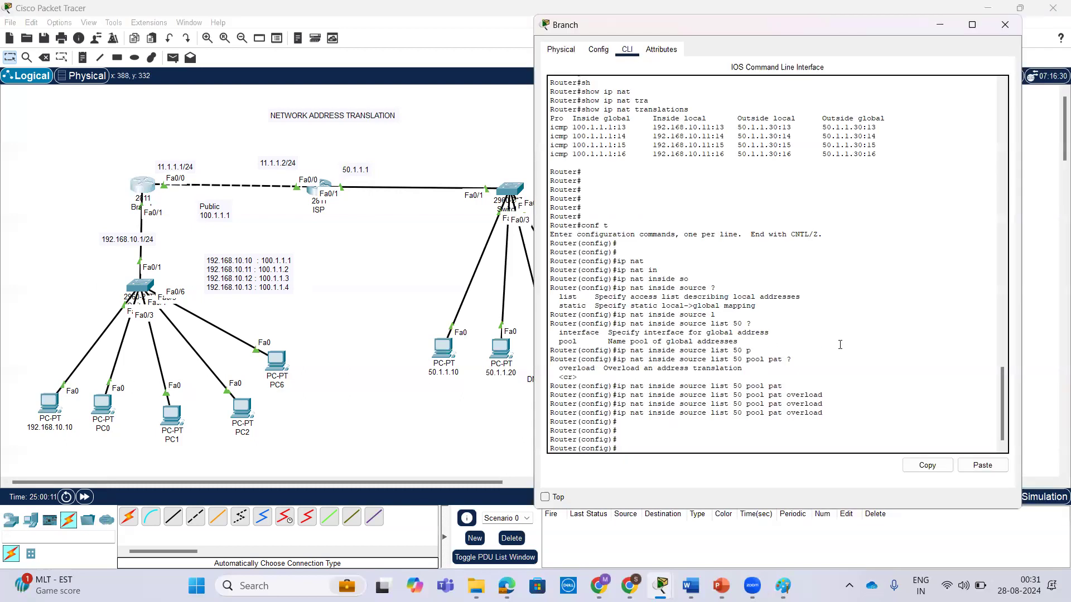
{"action": "key", "text": "Return"}
{"action": "key", "text": "Return"}
{"action": "key", "text": "ctrl+z"}
{"action": "key", "text": "Return"}
{"action": "key", "text": "Return"}
{"action": "key", "text": "Return"}
Run show ip nat translations on the Branch router and check the inside local and outside global addresses.
{"action": "type", "text": "sh"}
{"action": "key", "text": "Tab"}
{"action": "type", "text": "ip nat"}
{"action": "key", "text": "Tab"}
{"action": "type", "text": "tra"}
{"action": "key", "text": "Tab"}
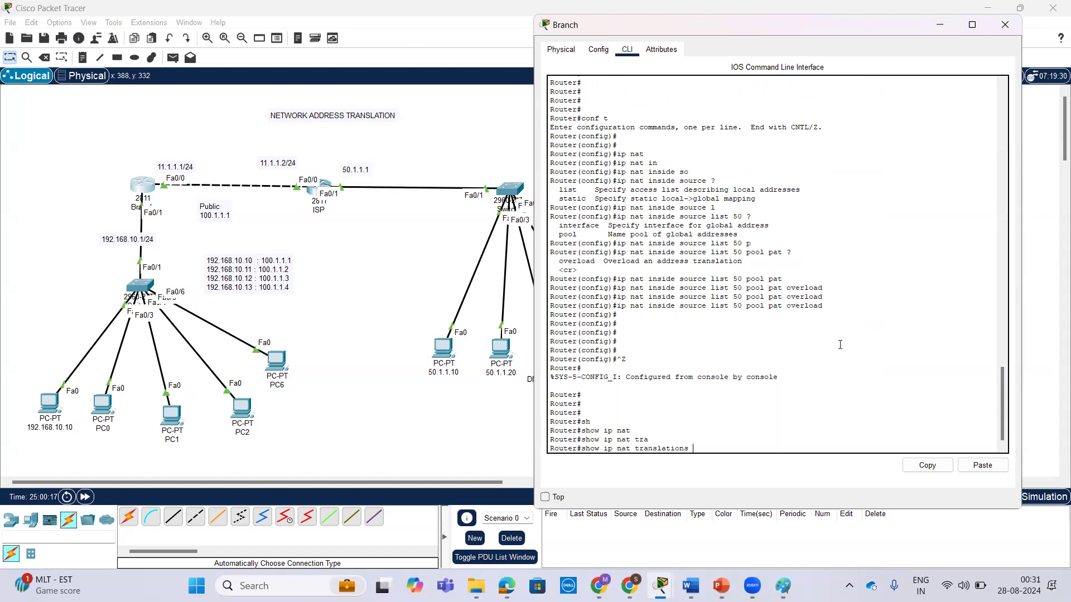
{"action": "key", "text": "Return"}
{"action": "key", "text": "Return"}
{"action": "key", "text": "Return"}
{"action": "key", "text": "Return"}
{"action": "key", "text": "Return"}
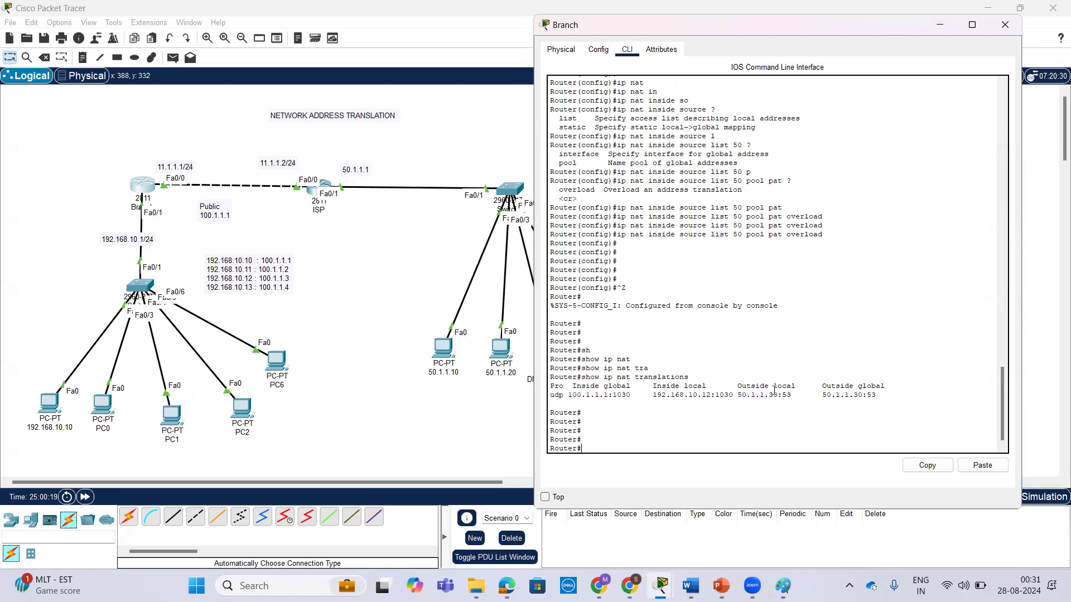
{"action": "left_click_drag", "start_coordinate": [653, 395], "coordinate": [728, 395]}
{"action": "left_click_drag", "start_coordinate": [823, 394], "coordinate": [871, 395]}
Ping 50.1.1.40 from PC1's command prompt.
{"action": "left_click_drag", "start_coordinate": [175, 410], "coordinate": [178, 409]}
{"action": "left_click", "coordinate": [178, 424]}
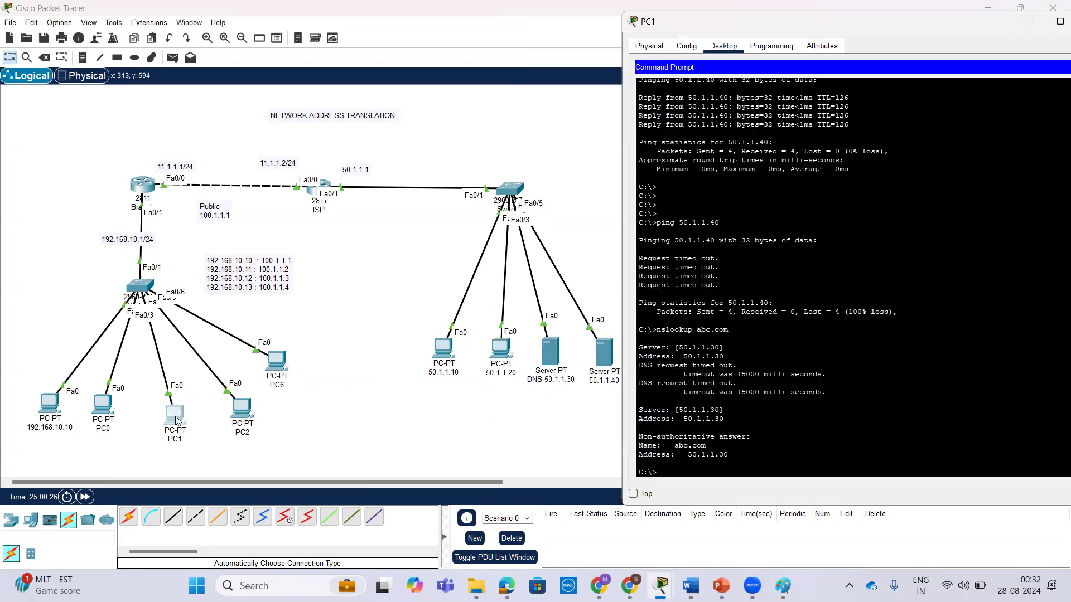
{"action": "key", "text": "Return"}
{"action": "key", "text": "Return"}
{"action": "key", "text": "Return"}
{"action": "key", "text": "Return"}
{"action": "key", "text": "Return"}
{"action": "key", "text": "Up"}
{"action": "key", "text": "Up"}
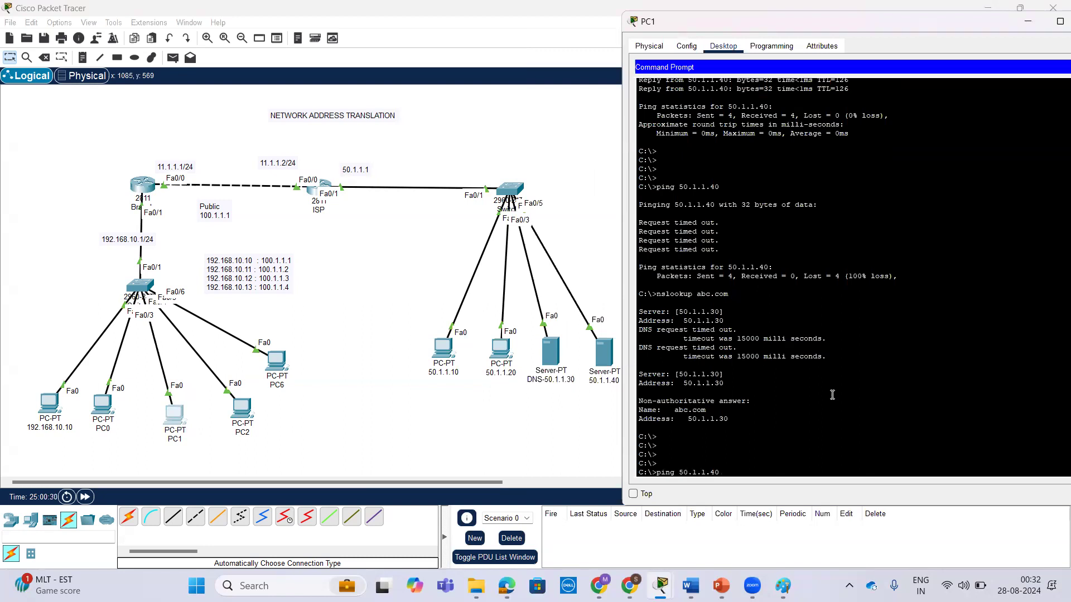
{"action": "key", "text": "Return"}
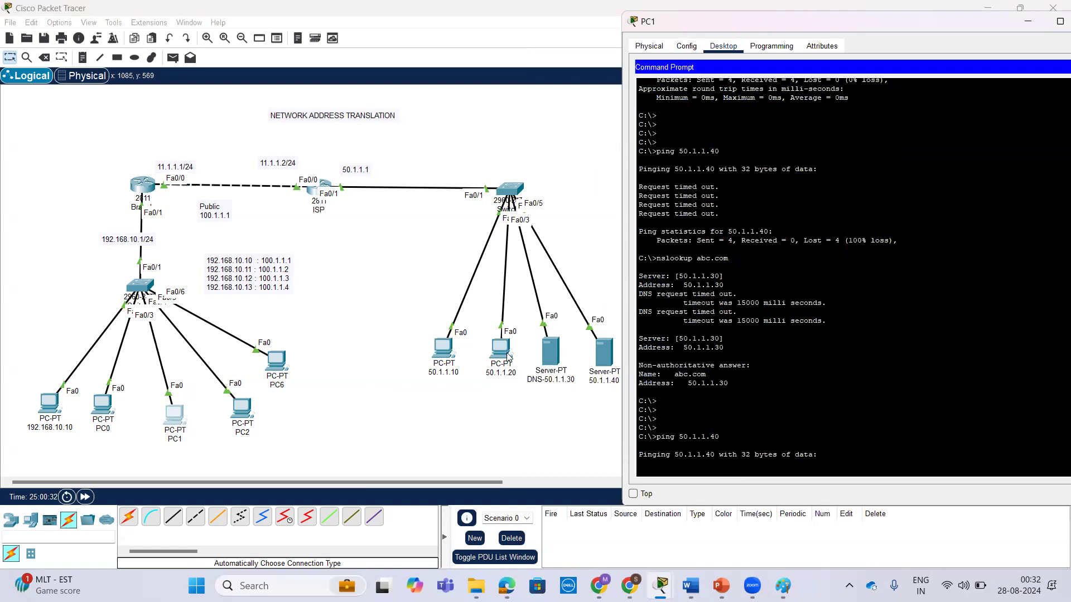
Display the Branch router's complete configuration with show running-config.
{"action": "left_click", "coordinate": [141, 191]}
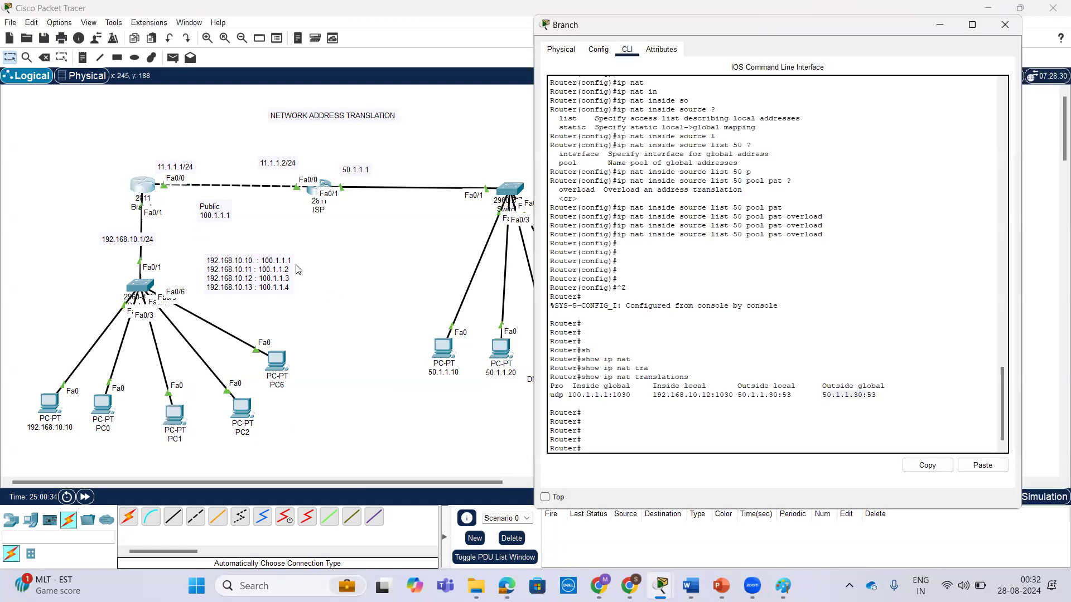
{"action": "key", "text": "Return"}
{"action": "key", "text": "Return"}
{"action": "type", "text": "sh"}
{"action": "key", "text": "Tab"}
{"action": "type", "text": "ru"}
{"action": "key", "text": "Tab"}
{"action": "key", "text": "Return"}
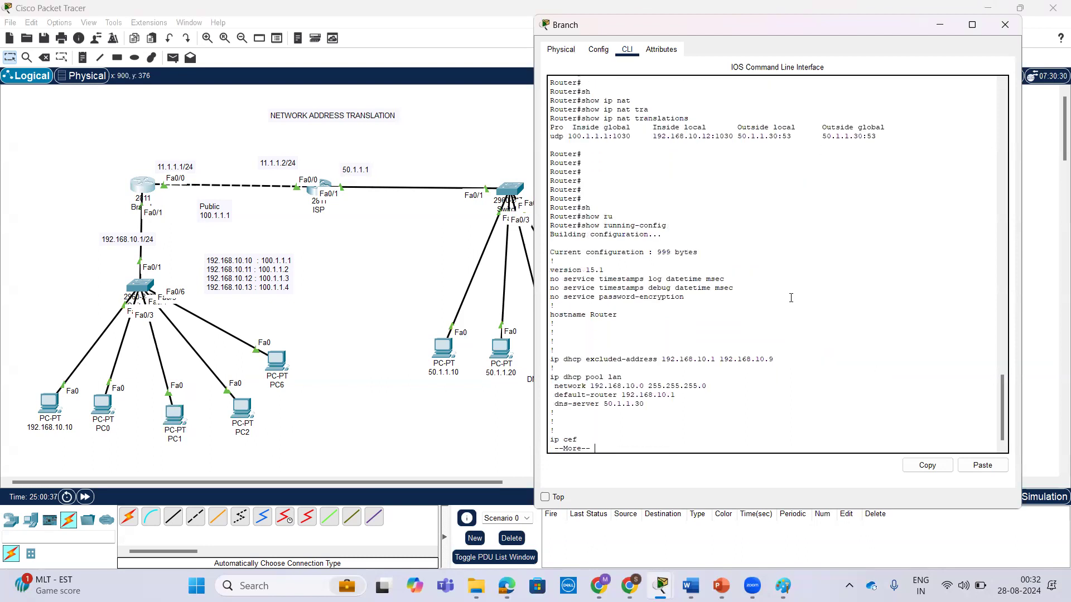
{"action": "key", "text": "space"}
{"action": "key", "text": "space"}
{"action": "key", "text": "space"}
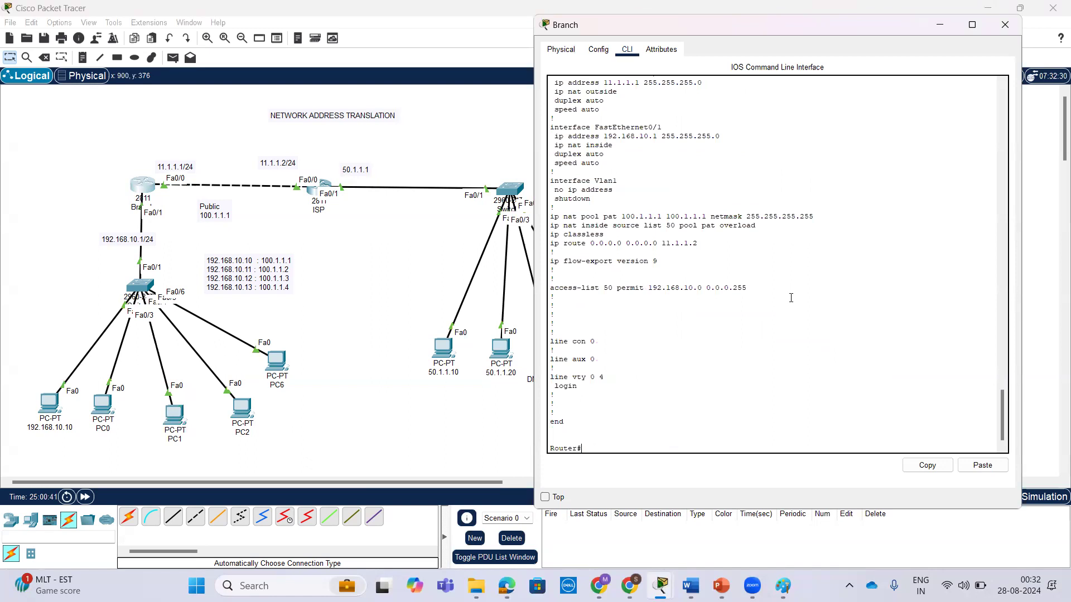
Review the DHCP pool and the inside and outside NAT interface settings in the running configuration.
{"action": "scroll", "coordinate": [691, 212], "scroll_direction": "up", "scroll_amount": 15}
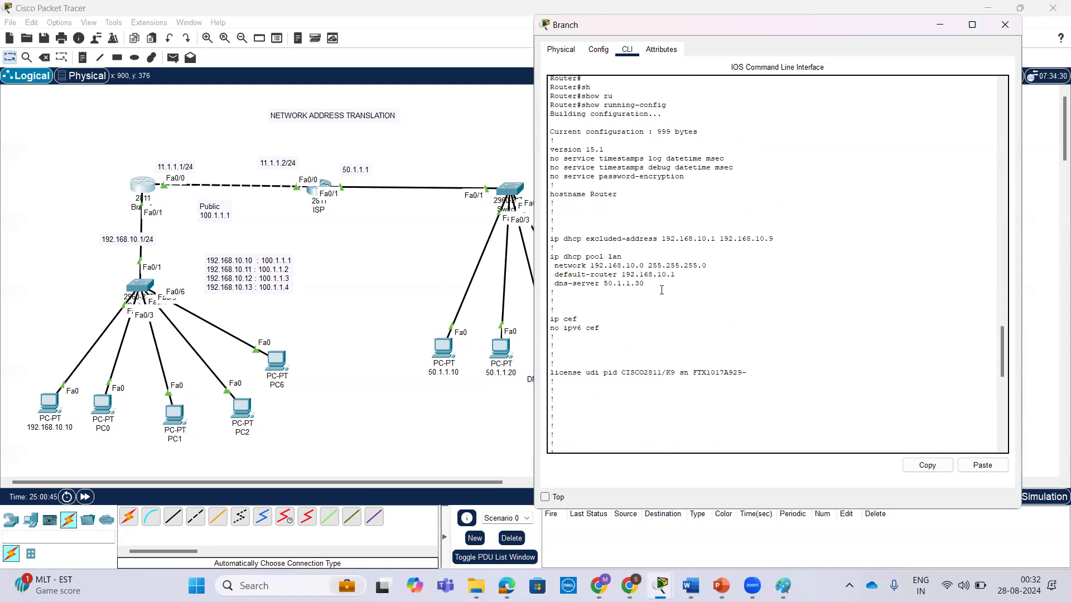
{"action": "scroll", "coordinate": [663, 267], "scroll_direction": "up", "scroll_amount": 3}
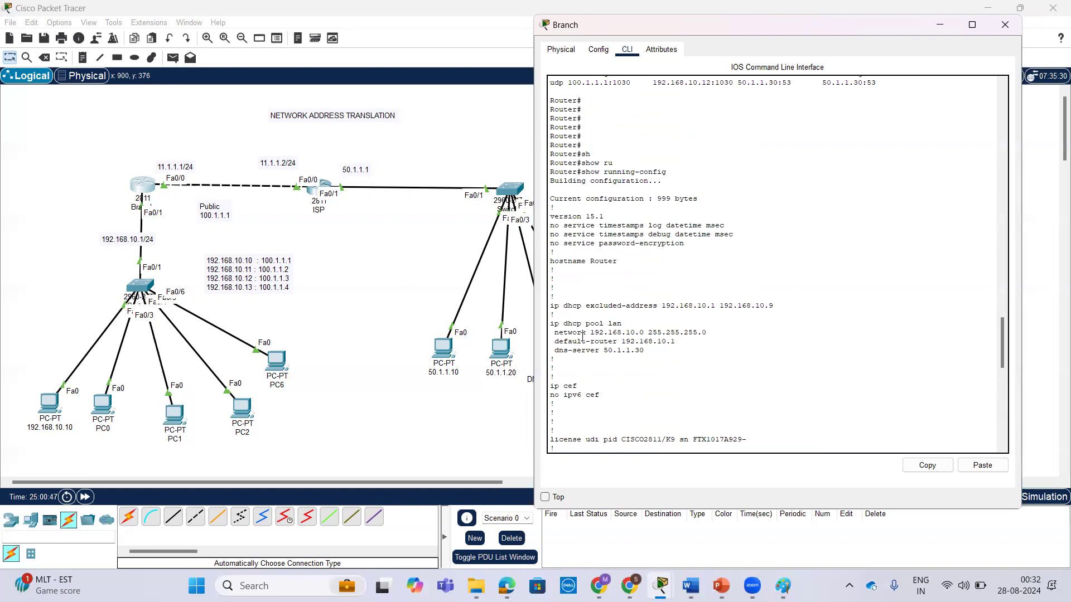
{"action": "scroll", "coordinate": [582, 336], "scroll_direction": "up", "scroll_amount": 6}
{"action": "scroll", "coordinate": [582, 336], "scroll_direction": "down", "scroll_amount": 18}
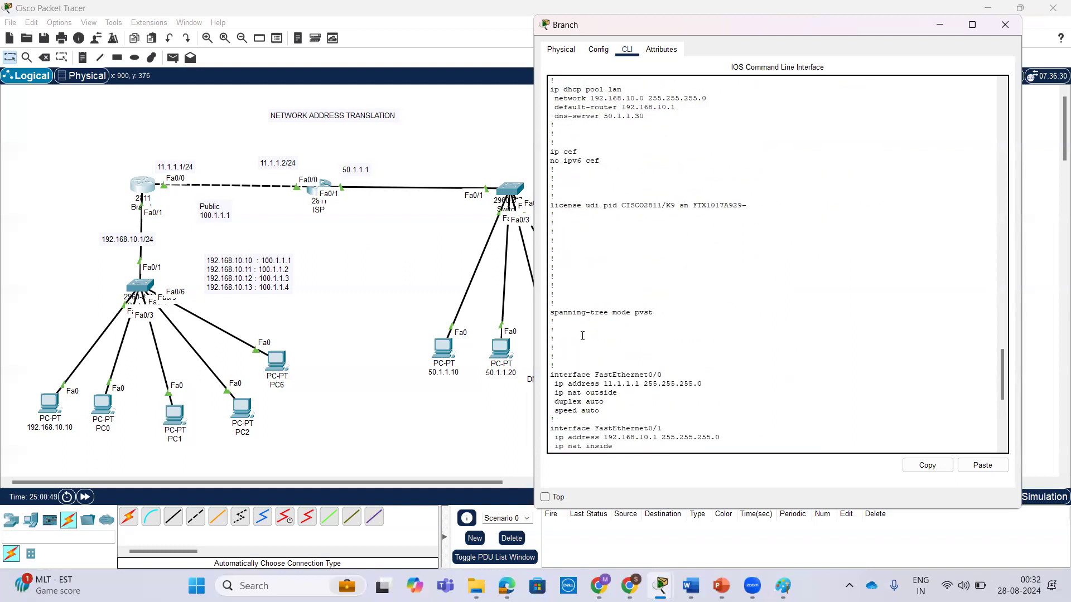
{"action": "left_click_drag", "start_coordinate": [608, 310], "coordinate": [551, 261]}
{"action": "scroll", "coordinate": [712, 426], "scroll_direction": "down", "scroll_amount": 3}
{"action": "scroll", "coordinate": [700, 377], "scroll_direction": "down", "scroll_amount": 3}
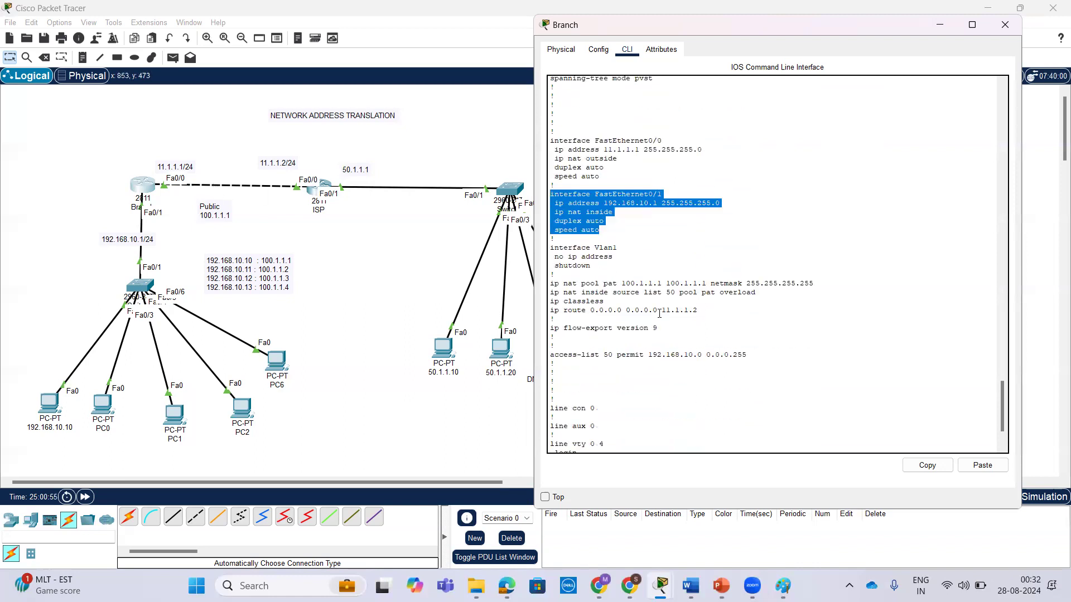
{"action": "scroll", "coordinate": [594, 348], "scroll_direction": "down", "scroll_amount": 2}
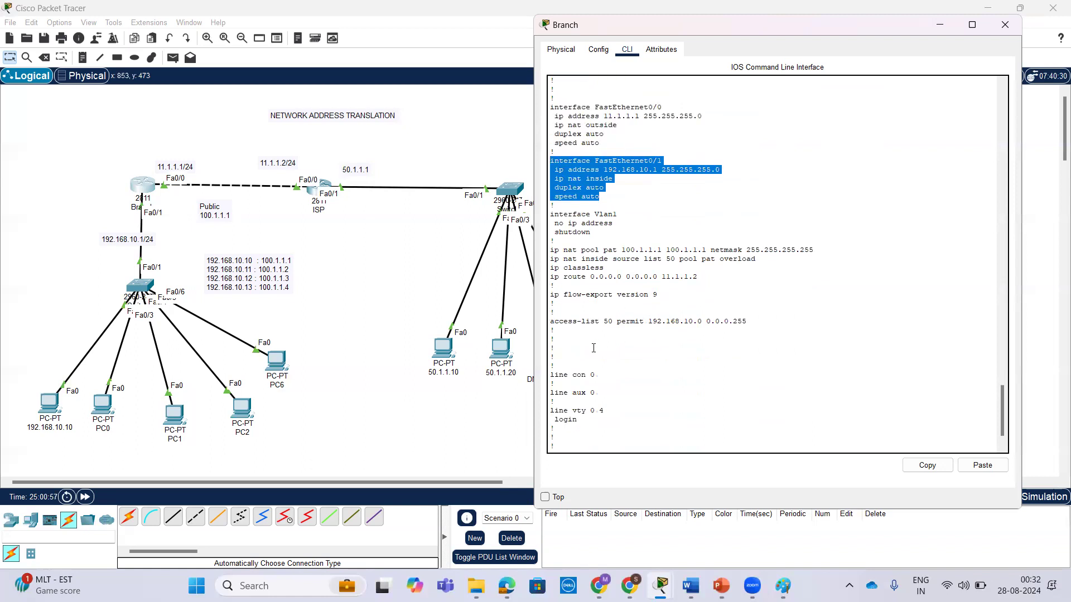
Check access list 50, its permitted network and the default route in the running configuration, and return to the router prompt.
{"action": "left_click_drag", "start_coordinate": [749, 323], "coordinate": [556, 322]}
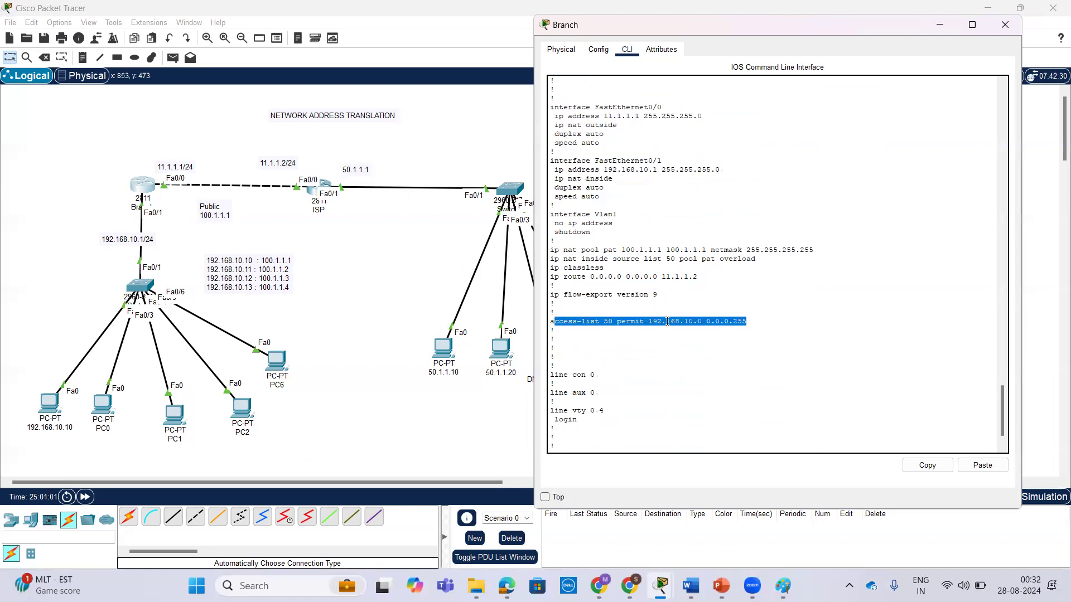
{"action": "left_click", "coordinate": [648, 322]}
{"action": "left_click_drag", "start_coordinate": [648, 322], "coordinate": [750, 321]}
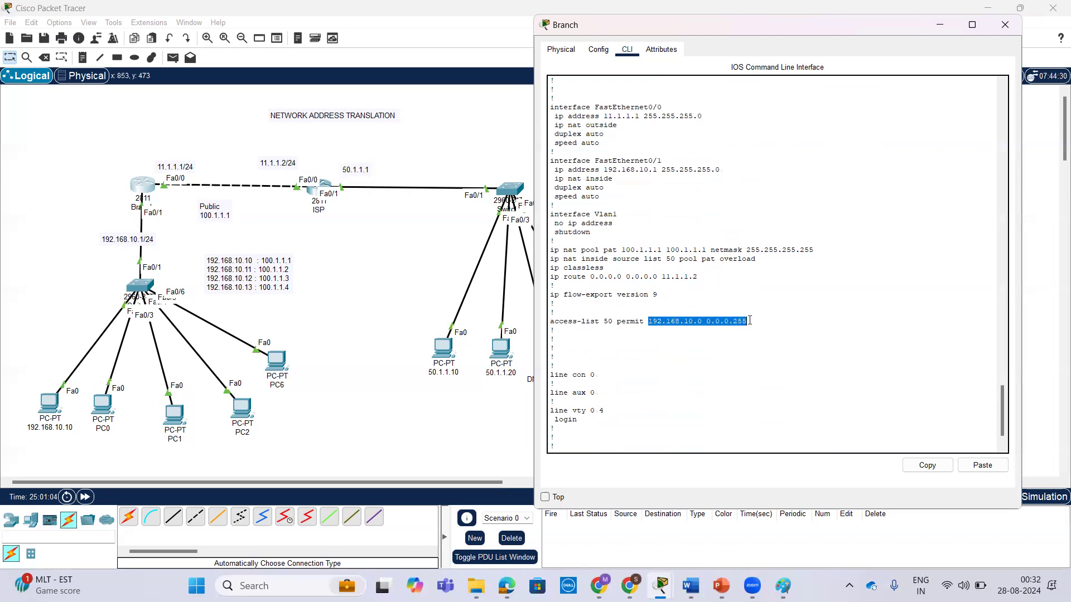
{"action": "scroll", "coordinate": [746, 353], "scroll_direction": "down", "scroll_amount": 2}
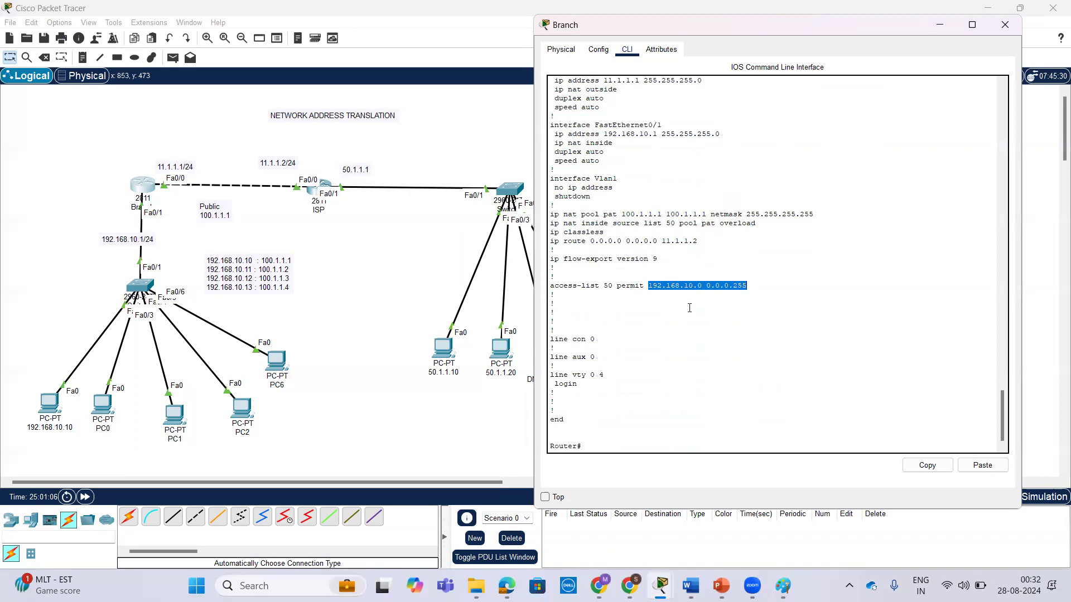
{"action": "left_click_drag", "start_coordinate": [703, 241], "coordinate": [545, 231]}
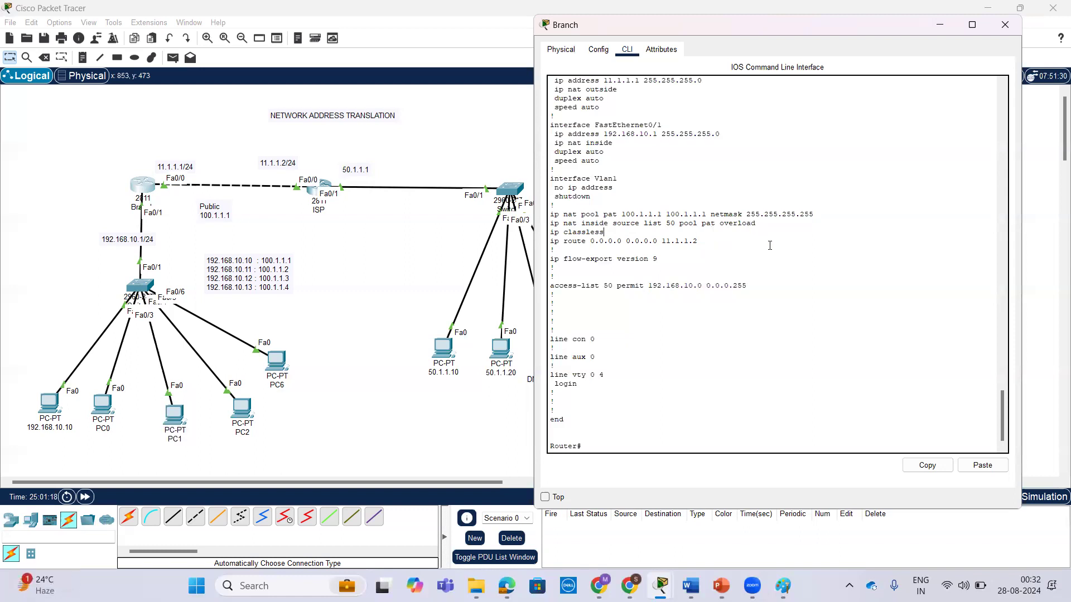
{"action": "key", "text": "Return"}
{"action": "key", "text": "Return"}
{"action": "key", "text": "Return"}
{"action": "key", "text": "Return"}
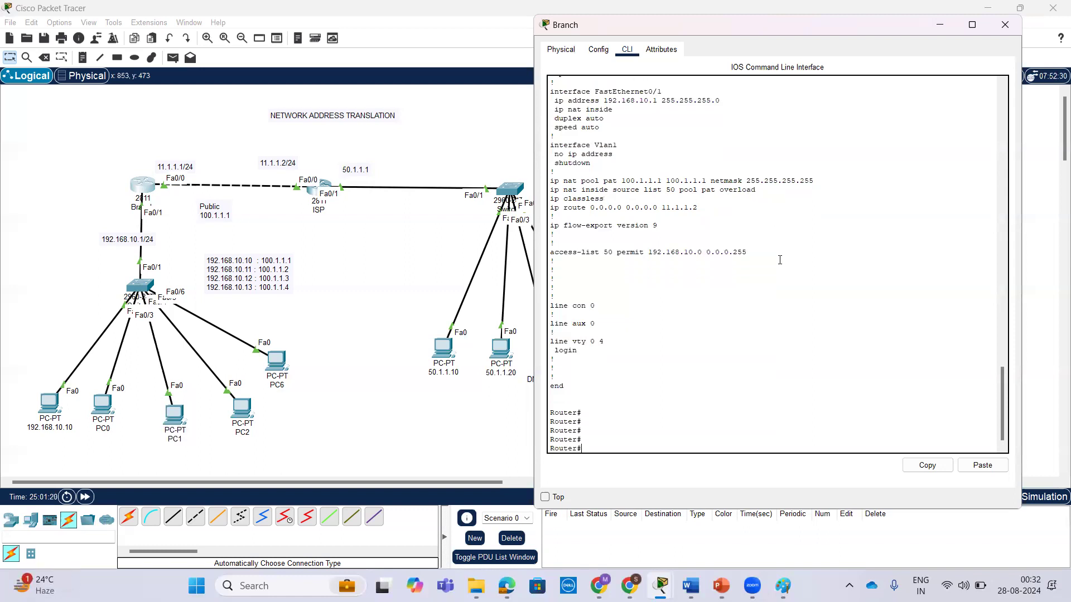
Repeat the ping to 50.1.1.30 from PC0's command prompt.
{"action": "left_click", "coordinate": [102, 403]}
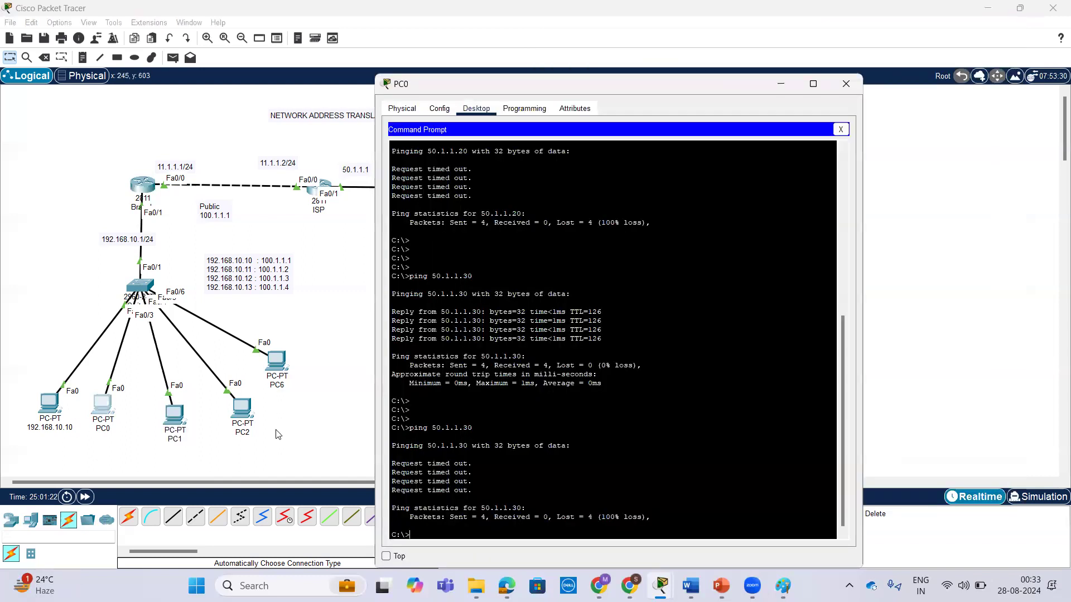
{"action": "key", "text": "Return"}
{"action": "key", "text": "Return"}
{"action": "key", "text": "Return"}
{"action": "key", "text": "Up"}
{"action": "key", "text": "Return"}
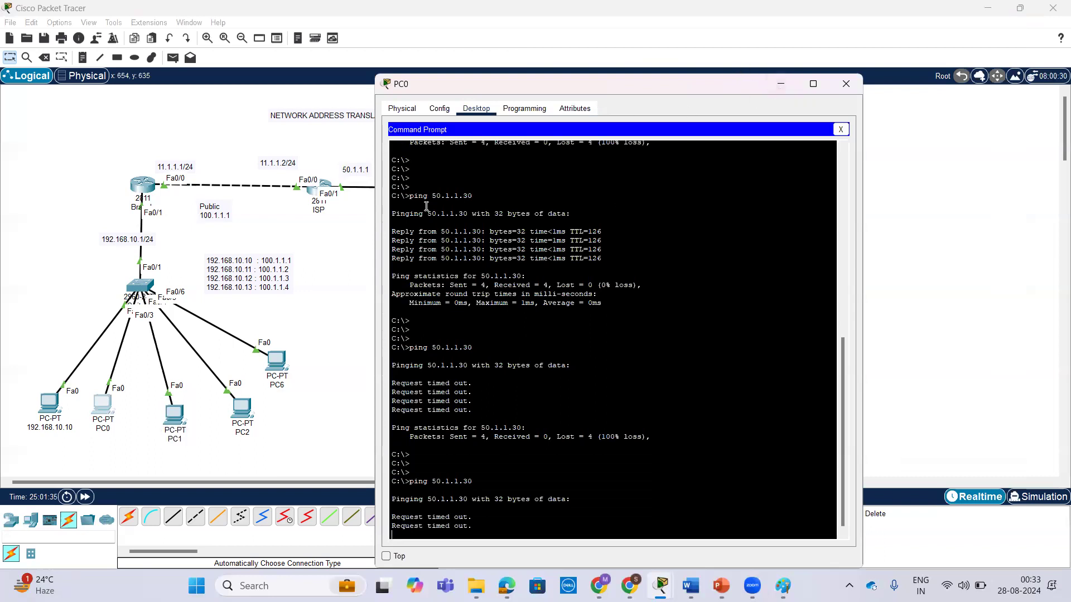
Clear all NAT entries on the Branch router with clear ip nat translation *.
{"action": "left_click", "coordinate": [138, 194]}
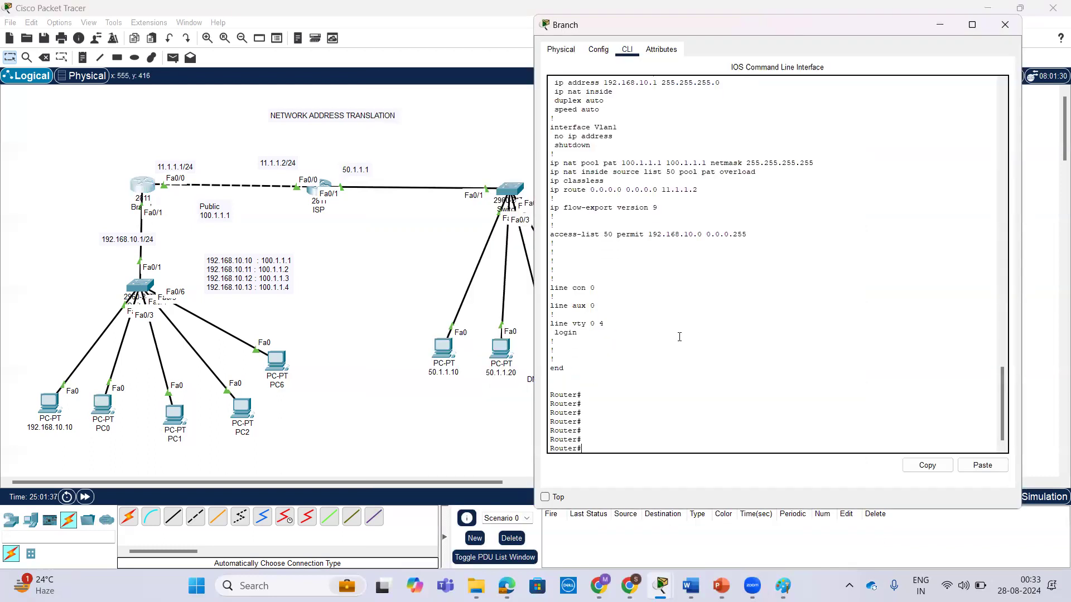
{"action": "type", "text": "cl"}
{"action": "key", "text": "Tab"}
{"action": "type", "text": "e"}
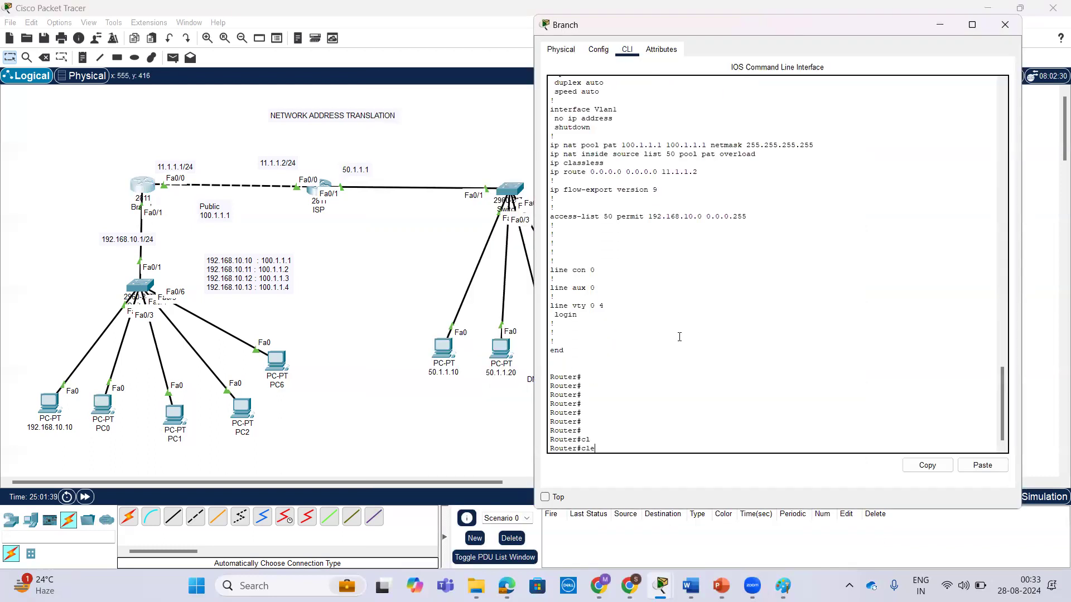
{"action": "type", "text": "a"}
{"action": "key", "text": "Tab"}
{"action": "type", "text": "ip nat"}
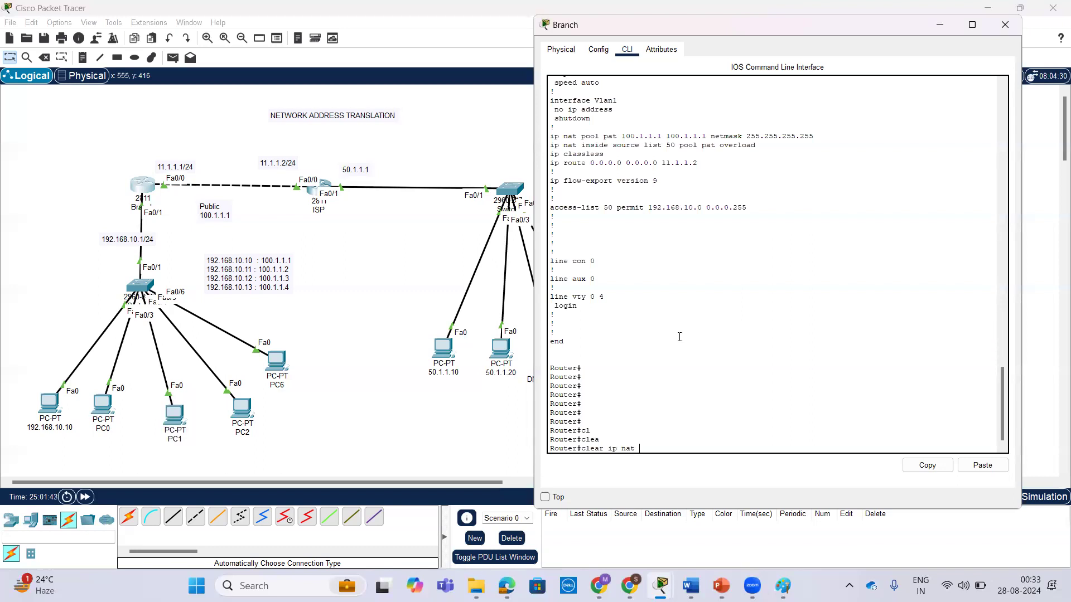
{"action": "type", "text": " tr"}
{"action": "key", "text": "Tab"}
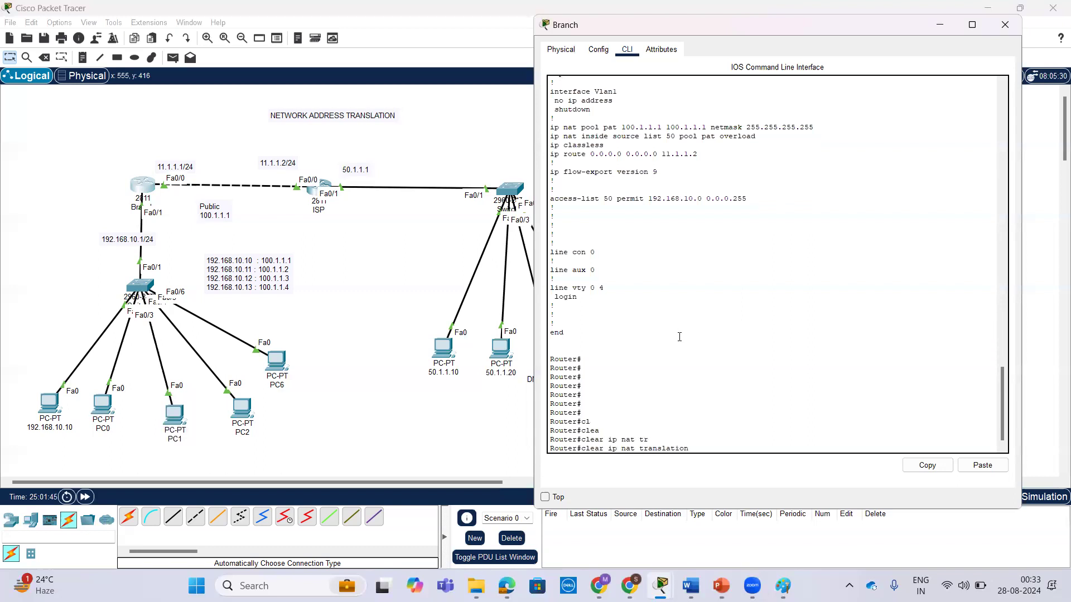
{"action": "type", "text": "*"}
{"action": "key", "text": "Return"}
{"action": "key", "text": "Return"}
{"action": "key", "text": "Return"}
{"action": "key", "text": "Return"}
{"action": "key", "text": "Return"}
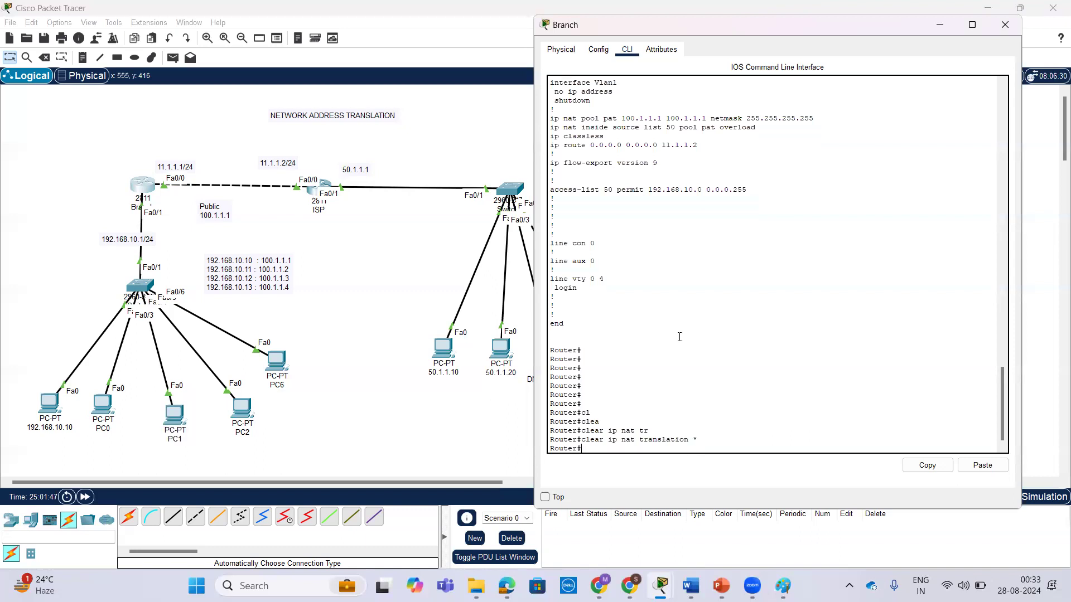
Rerun show ip nat translations on the Branch router to check the cleared table.
{"action": "key", "text": "Up"}
{"action": "key", "text": "Up"}
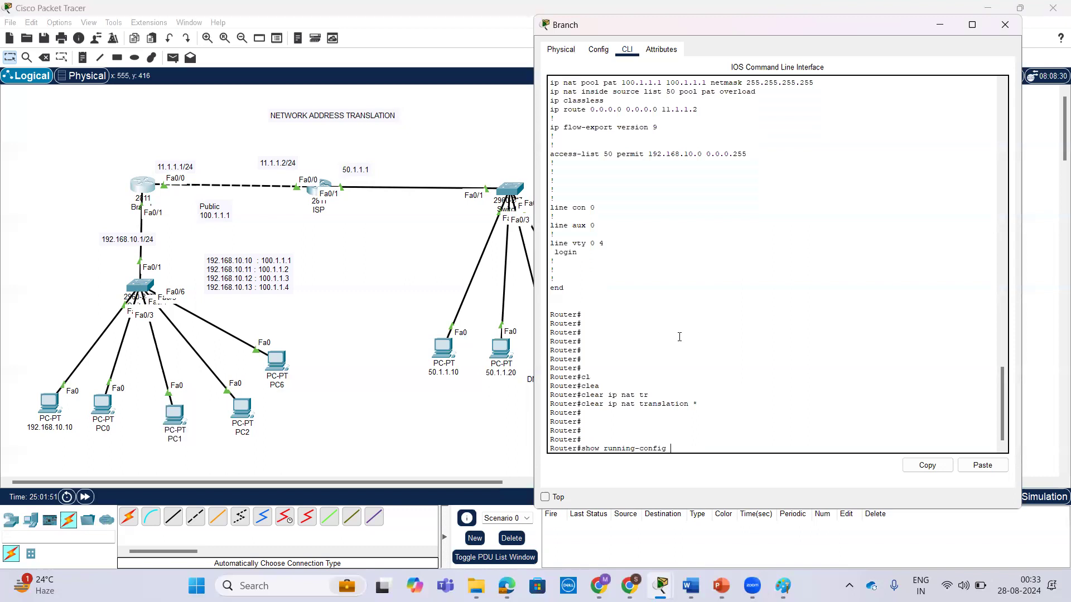
{"action": "key", "text": "Up"}
{"action": "key", "text": "Return"}
{"action": "key", "text": "Return"}
{"action": "key", "text": "Return"}
{"action": "key", "text": "Return"}
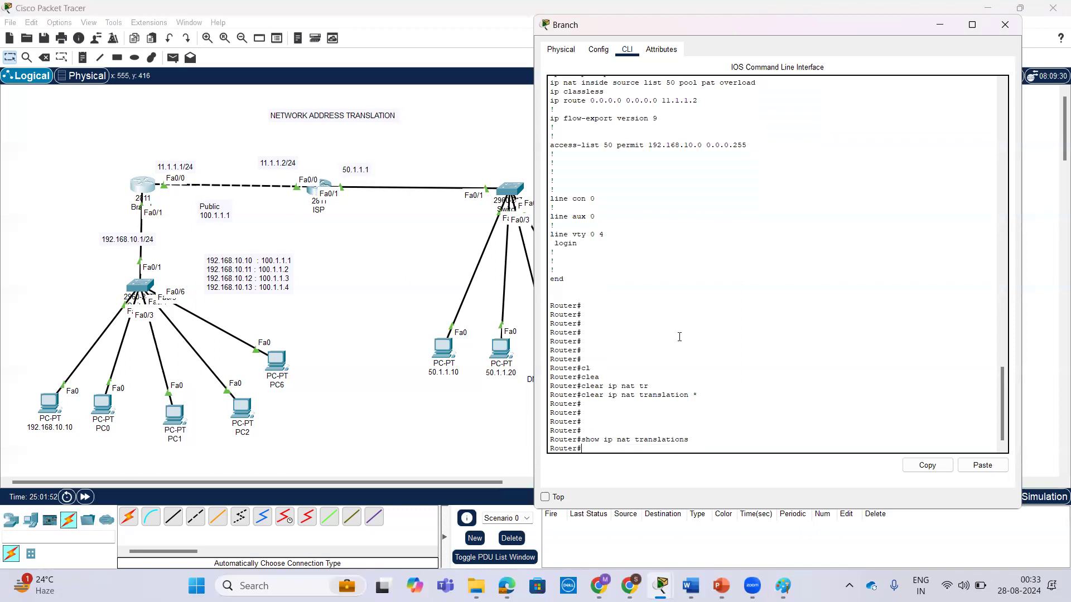
Retest connectivity from PC 192.168.10.10 with a ping to 50.1.1.10.
{"action": "left_click", "coordinate": [52, 402]}
{"action": "key", "text": "Return"}
{"action": "key", "text": "Return"}
{"action": "key", "text": "Return"}
{"action": "key", "text": "Return"}
{"action": "type", "text": "ping 50.1.1.10"}
{"action": "key", "text": "Return"}
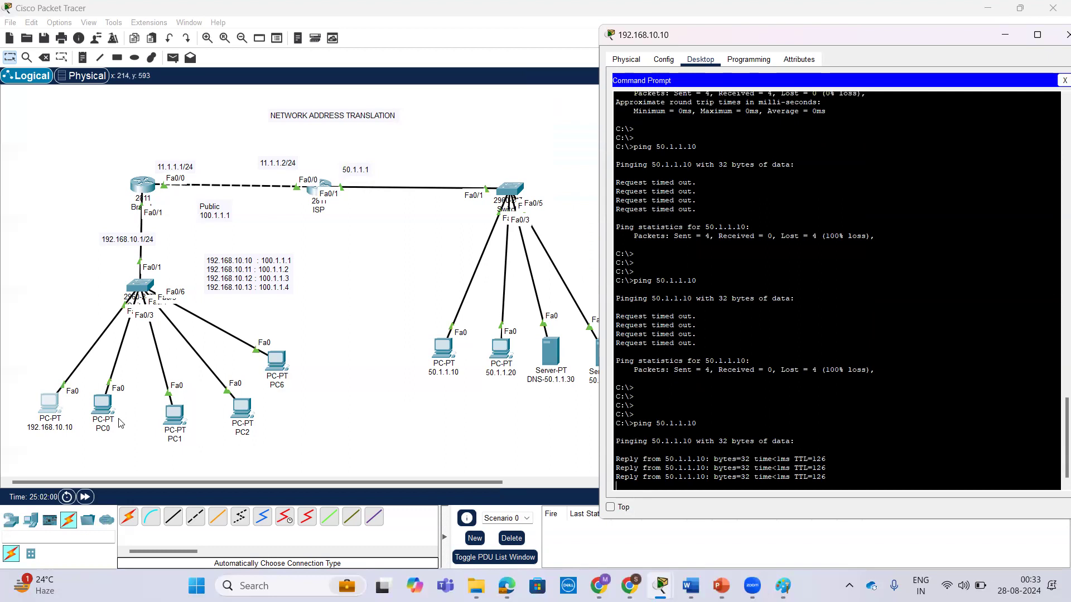
Retest connectivity from PC0 with a ping to 50.1.1.30.
{"action": "left_click", "coordinate": [103, 403]}
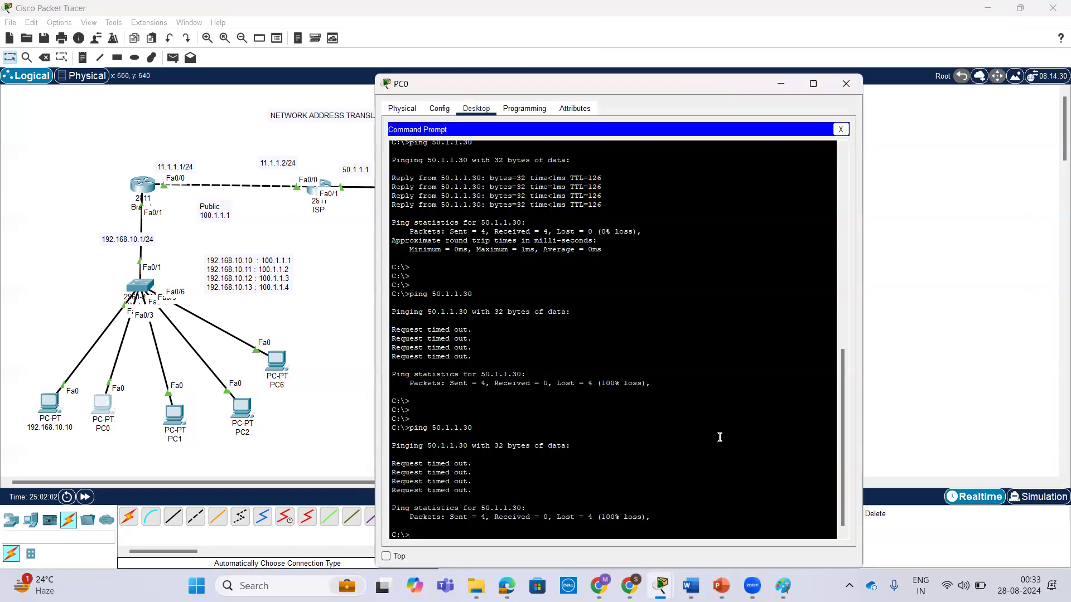
{"action": "key", "text": "Return"}
{"action": "key", "text": "Return"}
{"action": "key", "text": "Return"}
{"action": "type", "text": "ping 50.1.1.30"}
{"action": "key", "text": "Return"}
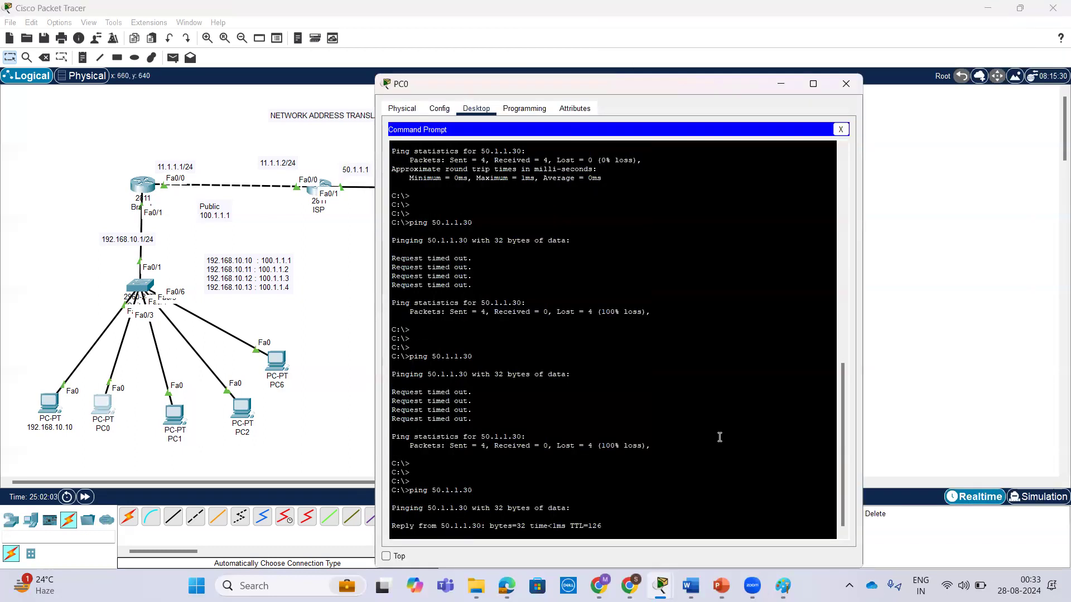
Retest connectivity from PC1 with a ping to 50.1.1.40.
{"action": "left_click", "coordinate": [175, 414]}
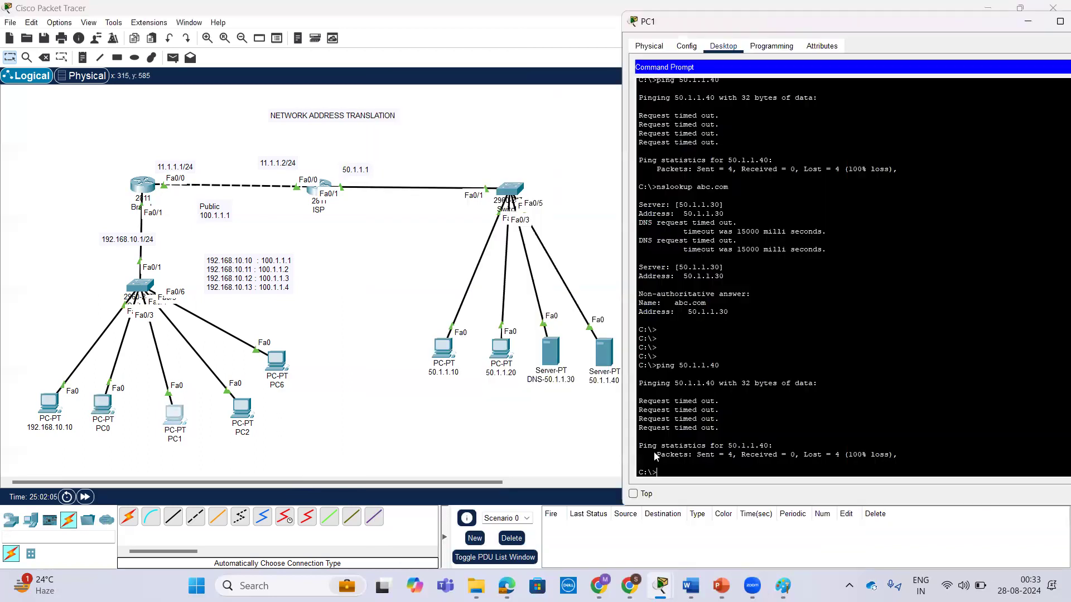
{"action": "key", "text": "Return"}
{"action": "key", "text": "Return"}
{"action": "key", "text": "Up"}
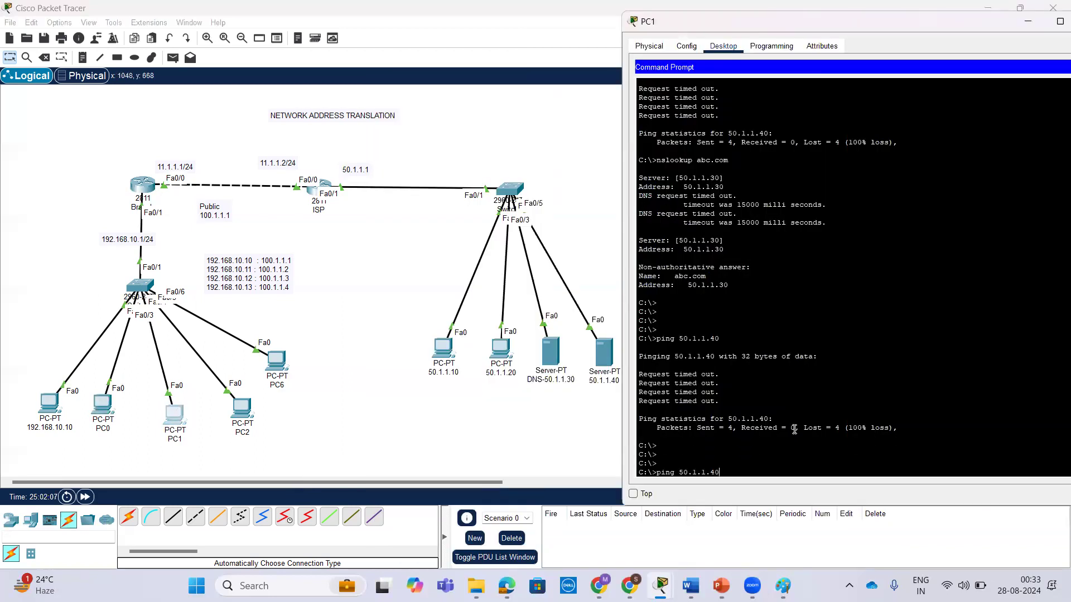
{"action": "key", "text": "Return"}
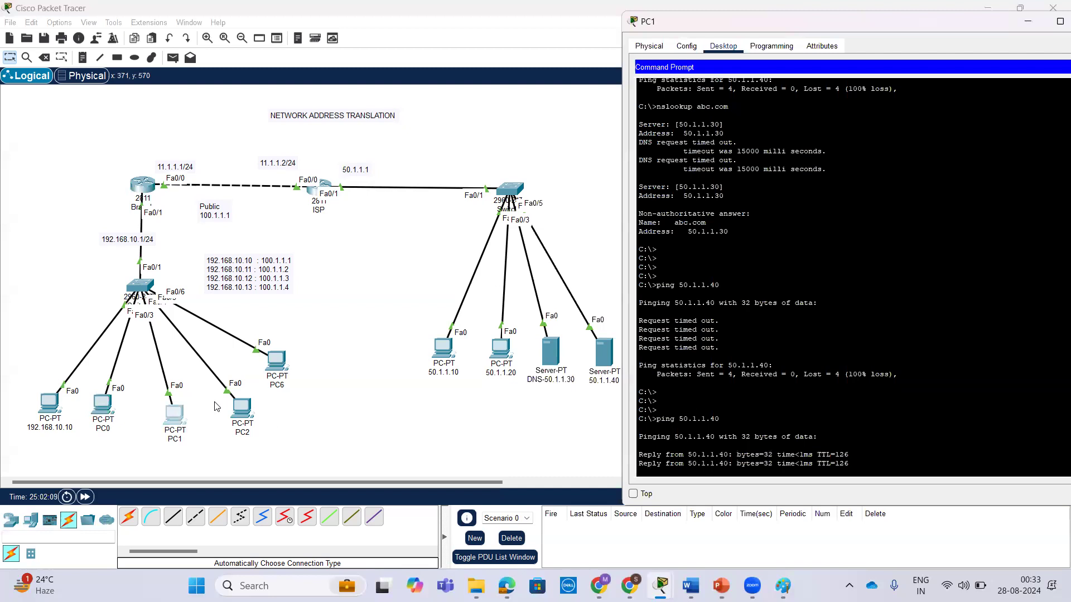
Retest connectivity from PC2 with a ping to 50.1.1.40.
{"action": "left_click", "coordinate": [241, 410]}
{"action": "key", "text": "Return"}
{"action": "key", "text": "Return"}
{"action": "key", "text": "Return"}
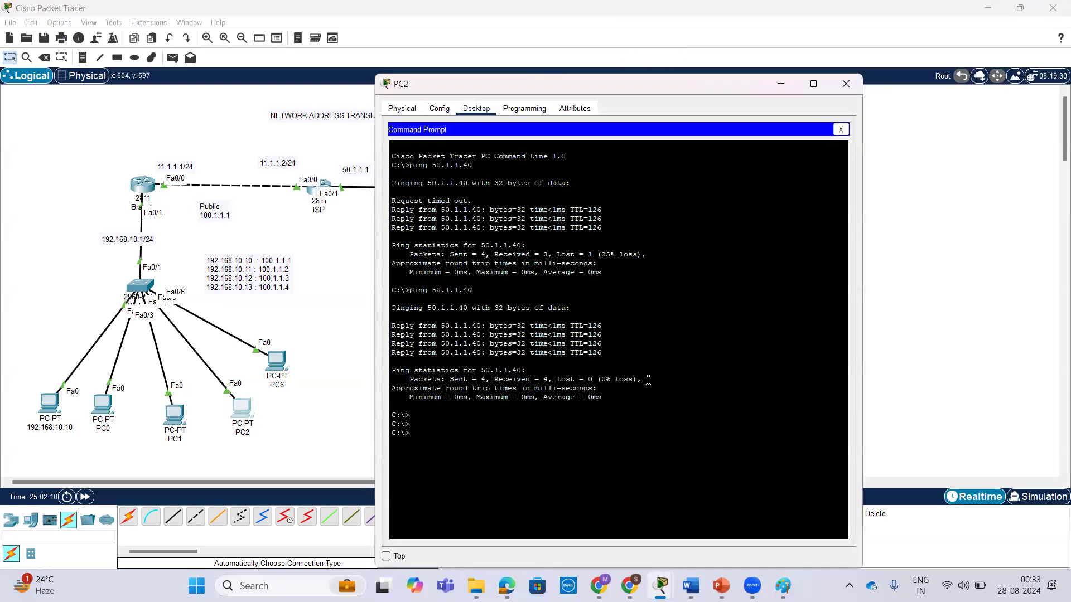
{"action": "key", "text": "Up"}
{"action": "key", "text": "Return"}
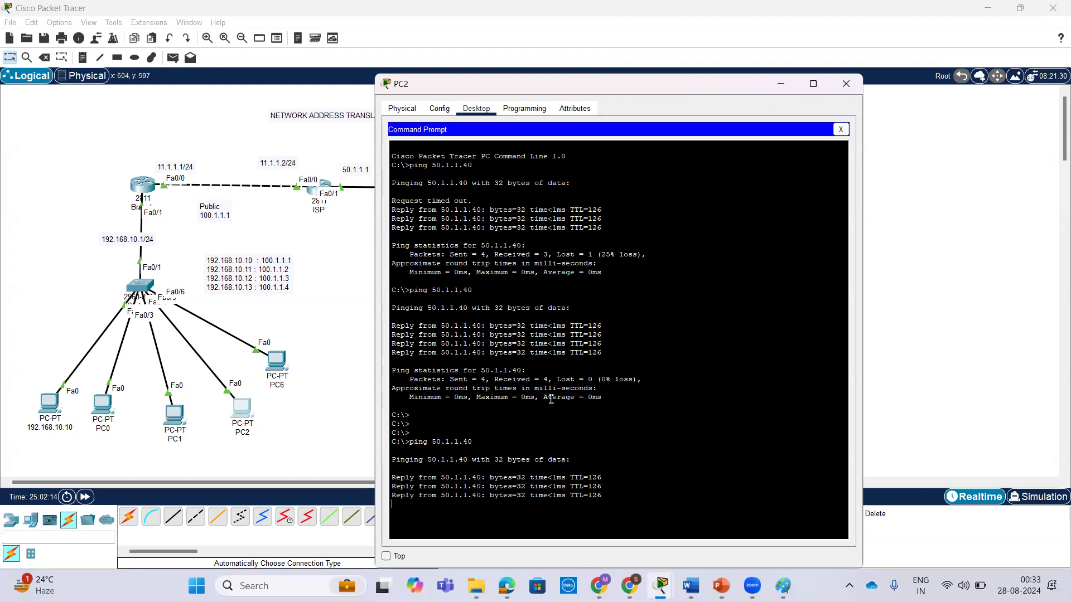
{"action": "key", "text": "Up"}
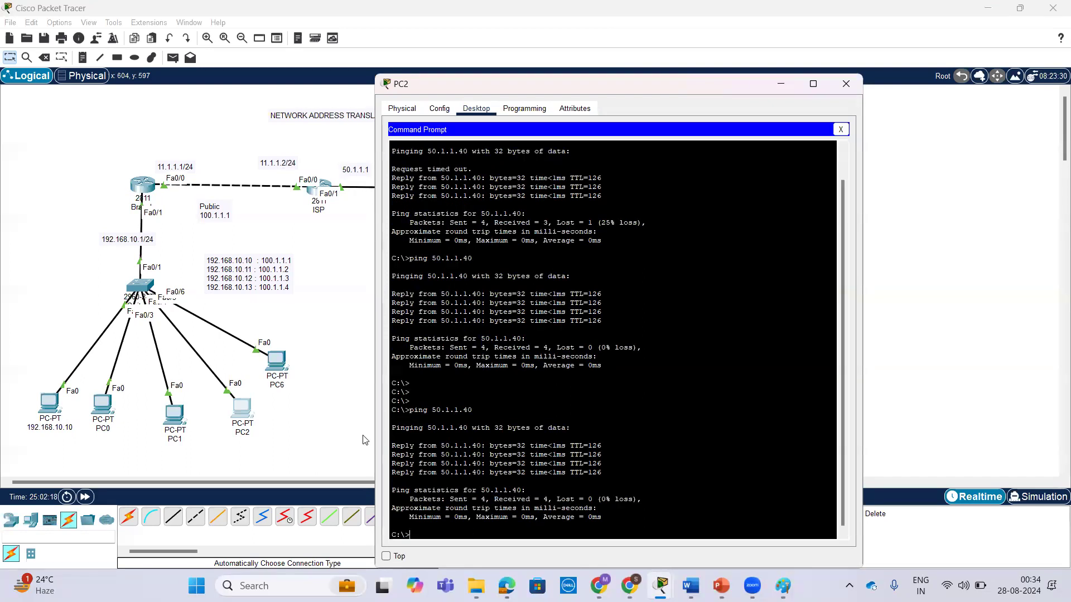
Resolve the domain abc.com from PC1 by rerunning nslookup abc.com.
{"action": "left_click", "coordinate": [174, 414]}
{"action": "key", "text": "Up"}
{"action": "key", "text": "Up"}
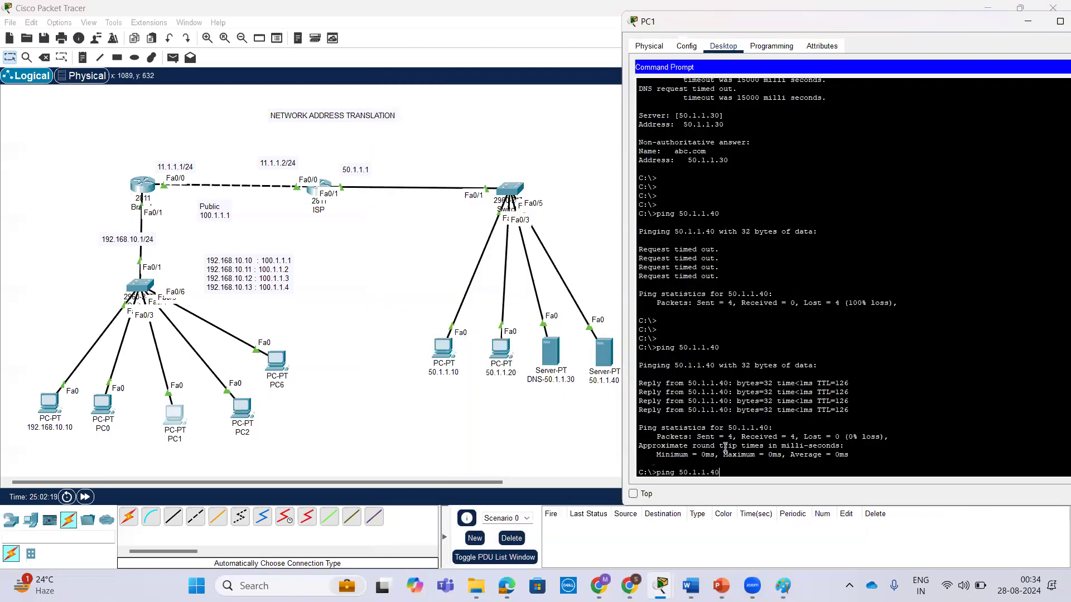
{"action": "key", "text": "Return"}
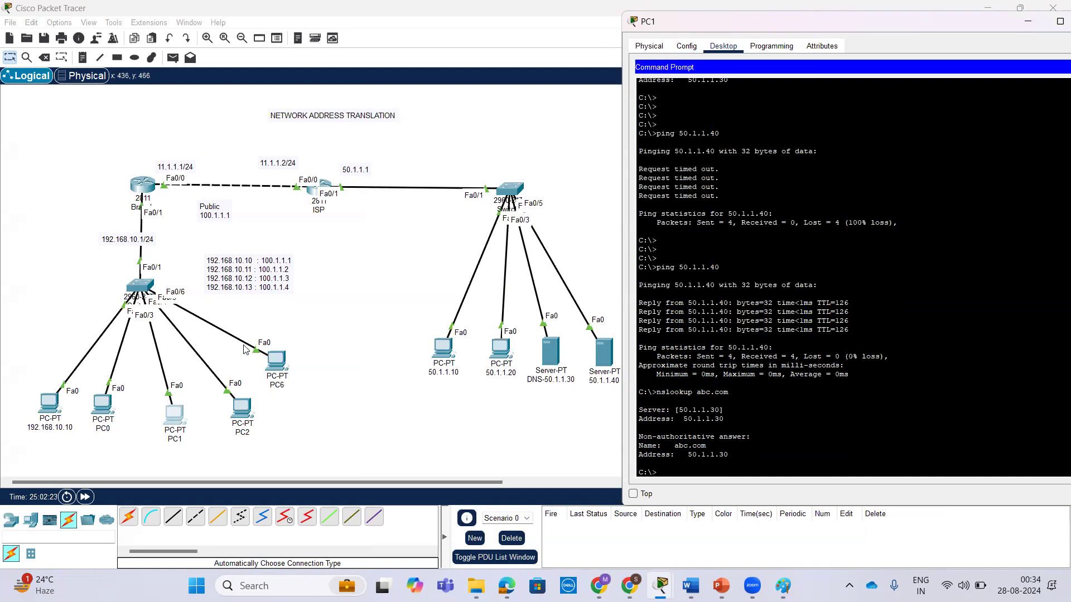
Rerun show ip nat translations on the Branch router to list the PAT entries generated by the PCs' traffic.
{"action": "left_click", "coordinate": [141, 187]}
{"action": "key", "text": "Return"}
{"action": "key", "text": "Return"}
{"action": "key", "text": "Up"}
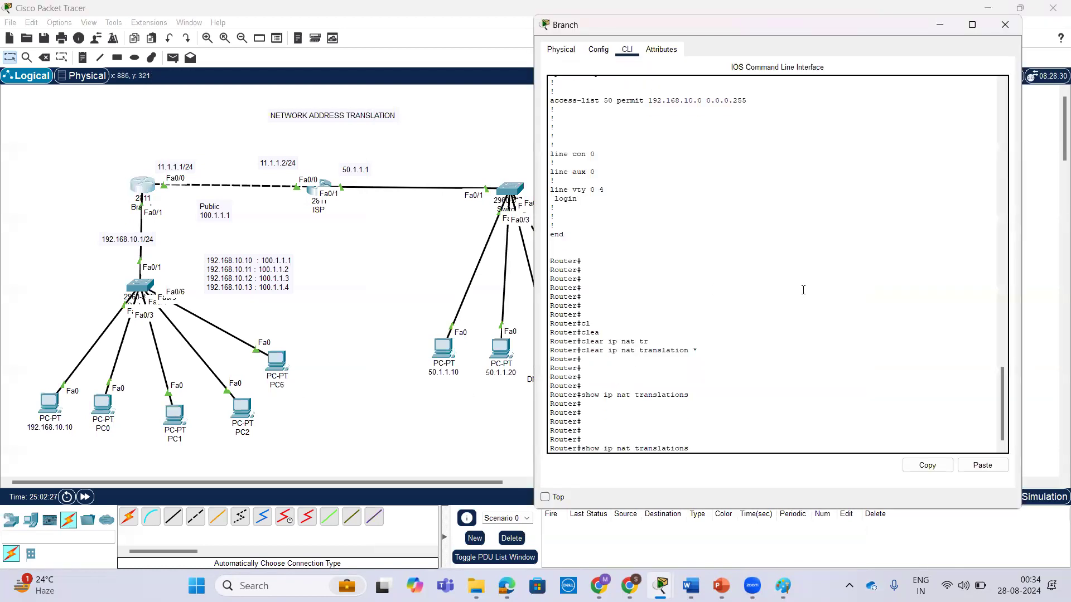
{"action": "key", "text": "Return"}
{"action": "key", "text": "Return"}
{"action": "key", "text": "Return"}
{"action": "key", "text": "Return"}
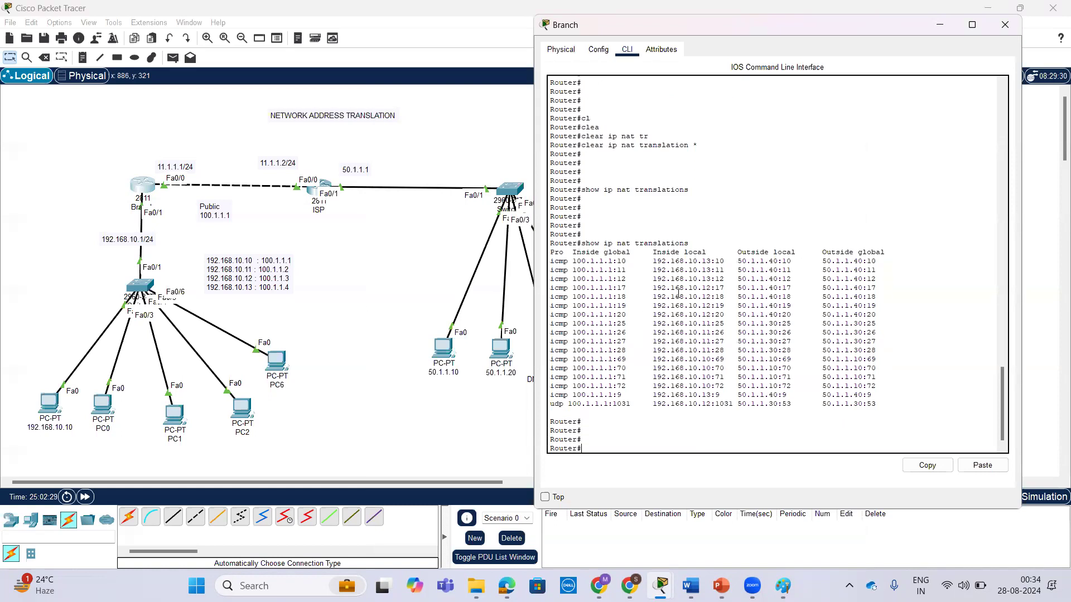
Examine the translation table's inside global and inside local addresses for each PC and compare their port numbers.
{"action": "left_click_drag", "start_coordinate": [572, 261], "coordinate": [619, 261]}
{"action": "left_click", "coordinate": [577, 279]}
{"action": "left_click_drag", "start_coordinate": [656, 261], "coordinate": [706, 299]}
{"action": "left_click", "coordinate": [706, 262]}
{"action": "left_click_drag", "start_coordinate": [653, 385], "coordinate": [708, 386]}
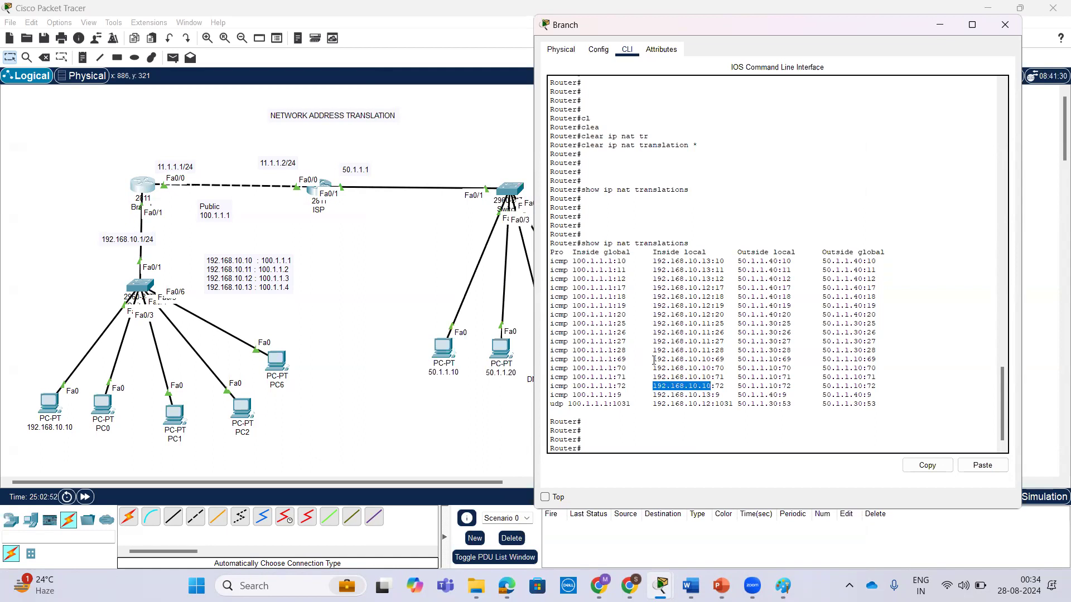
{"action": "left_click_drag", "start_coordinate": [653, 341], "coordinate": [708, 344]}
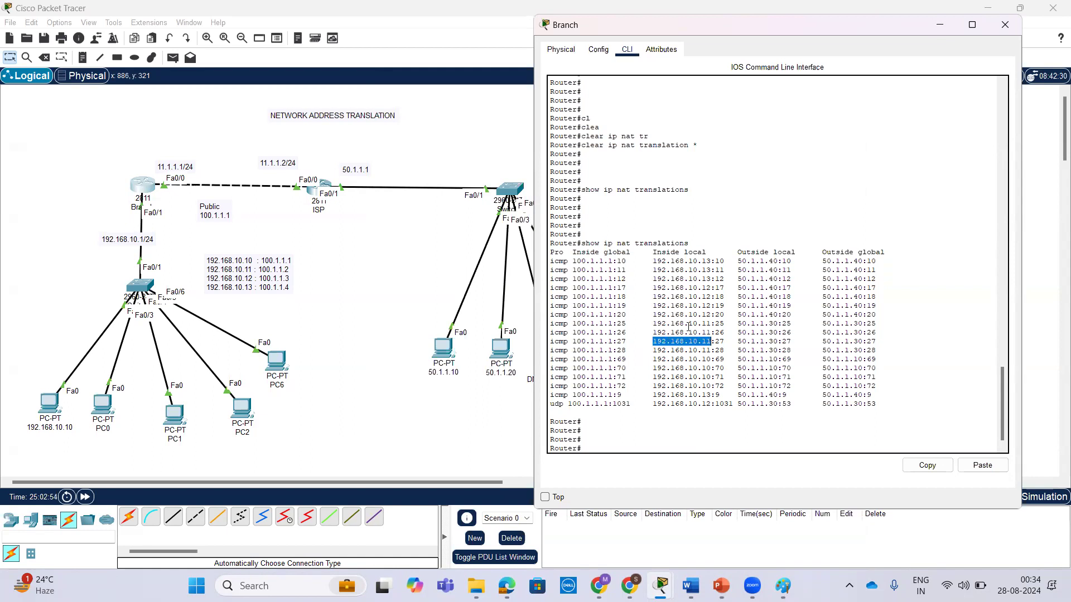
{"action": "left_click_drag", "start_coordinate": [650, 315], "coordinate": [712, 315]}
{"action": "left_click_drag", "start_coordinate": [654, 279], "coordinate": [715, 280]}
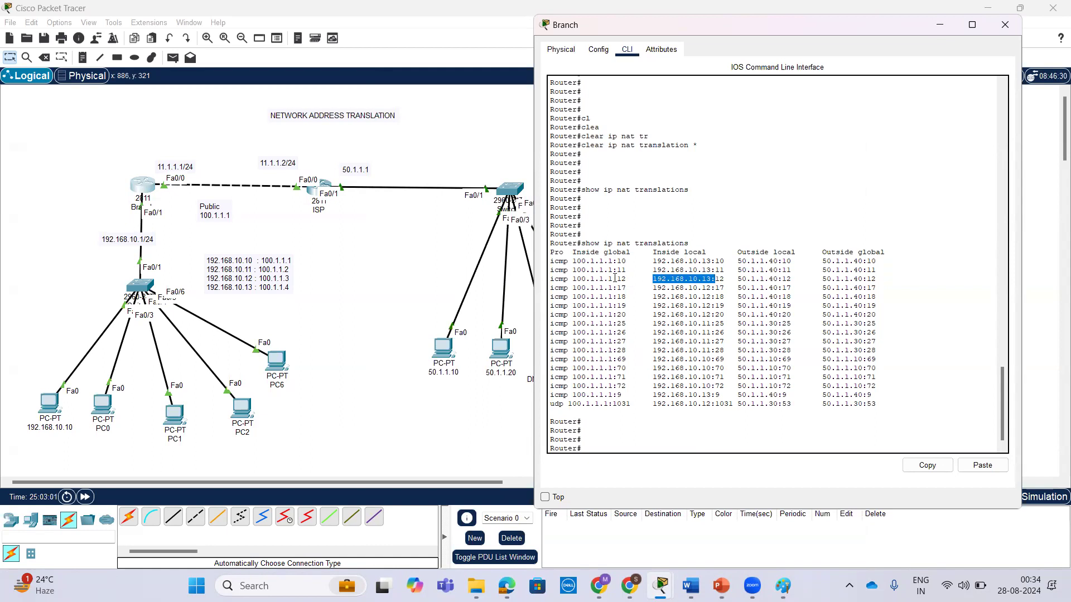
{"action": "left_click_drag", "start_coordinate": [617, 261], "coordinate": [626, 261]}
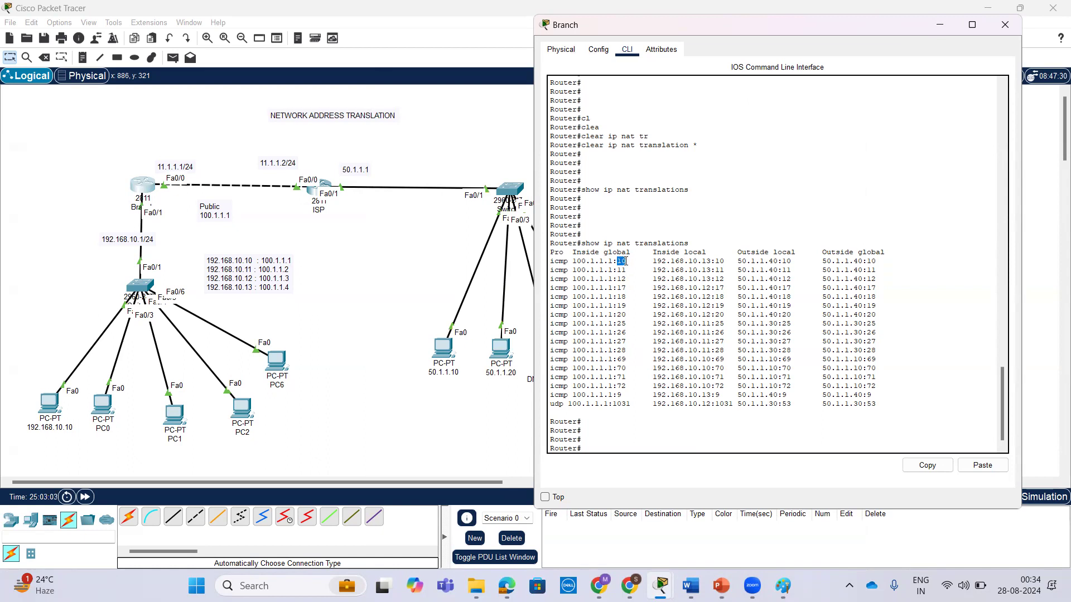
{"action": "left_click_drag", "start_coordinate": [715, 261], "coordinate": [724, 261]}
{"action": "left_click_drag", "start_coordinate": [617, 261], "coordinate": [630, 271]}
{"action": "left_click_drag", "start_coordinate": [314, 224], "coordinate": [318, 240]}
{"action": "mouse_move", "coordinate": [321, 225]}
{"action": "left_mouse_down"}
{"action": "mouse_move", "coordinate": [333, 222]}
{"action": "mouse_move", "coordinate": [330, 280]}
{"action": "mouse_move", "coordinate": [340, 263]}
{"action": "mouse_move", "coordinate": [361, 274]}
{"action": "mouse_move", "coordinate": [378, 263]}
{"action": "left_mouse_up"}
{"action": "left_click", "coordinate": [346, 267]}
{"action": "left_click_drag", "start_coordinate": [343, 306], "coordinate": [350, 338]}
{"action": "left_click", "coordinate": [360, 309]}
{"action": "left_click_drag", "start_coordinate": [378, 294], "coordinate": [385, 305]}
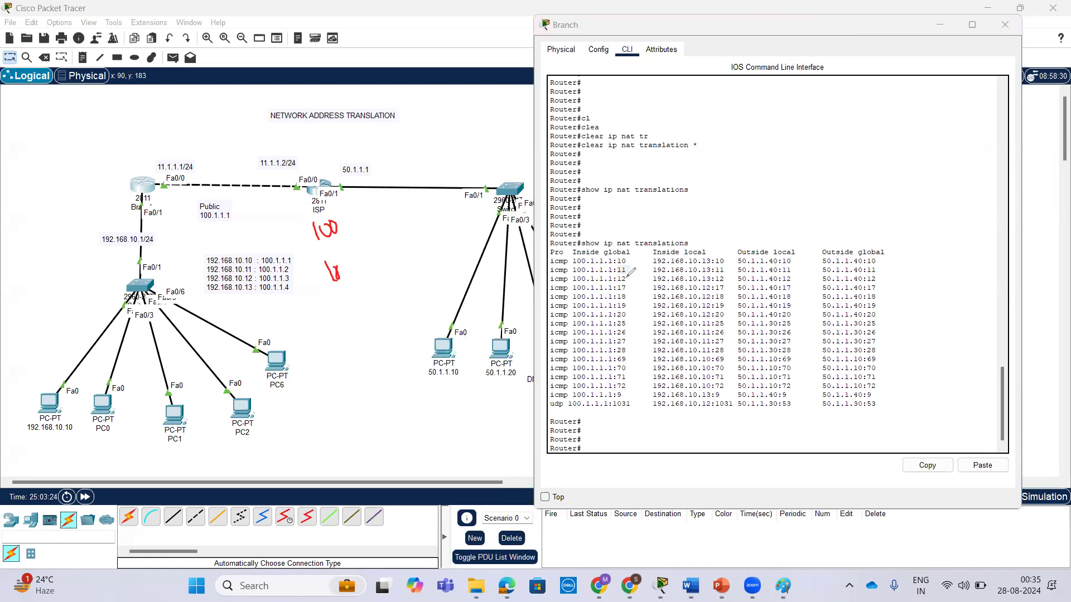
{"action": "left_click_drag", "start_coordinate": [628, 257], "coordinate": [662, 237]}
{"action": "mouse_move", "coordinate": [791, 256]}
{"action": "left_mouse_down"}
{"action": "mouse_move", "coordinate": [841, 230]}
{"action": "mouse_move", "coordinate": [881, 256]}
{"action": "mouse_move", "coordinate": [909, 240]}
{"action": "left_mouse_up"}
{"action": "left_click_drag", "start_coordinate": [804, 151], "coordinate": [817, 233]}
{"action": "left_click_drag", "start_coordinate": [780, 197], "coordinate": [913, 157]}
{"action": "left_click_drag", "start_coordinate": [771, 167], "coordinate": [776, 184]}
{"action": "mouse_move", "coordinate": [788, 207]}
{"action": "left_mouse_down"}
{"action": "mouse_move", "coordinate": [801, 210]}
{"action": "mouse_move", "coordinate": [791, 222]}
{"action": "left_mouse_up"}
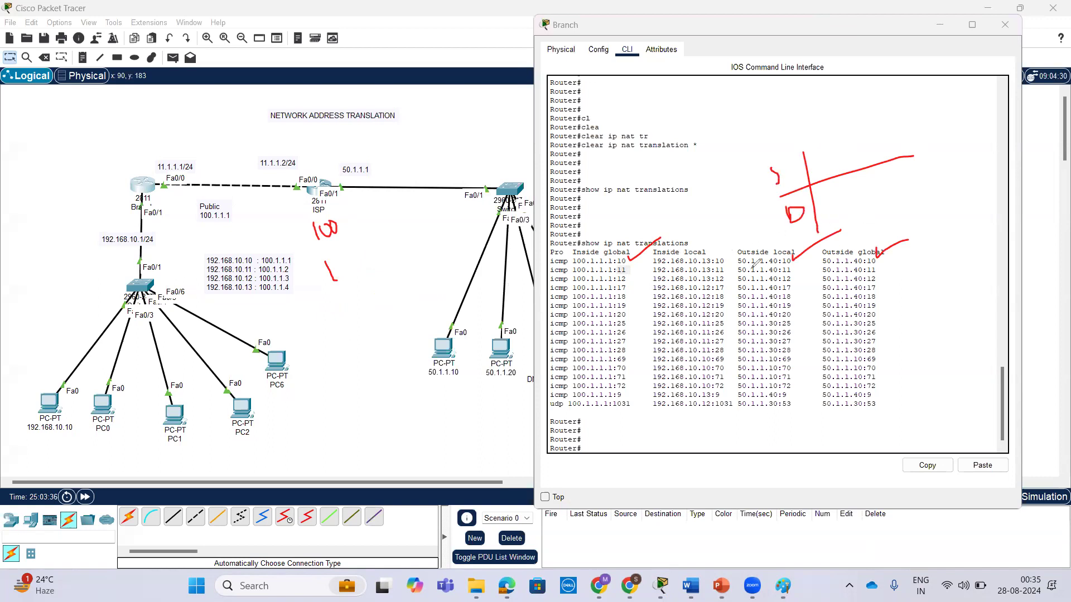
{"action": "mouse_move", "coordinate": [753, 117]}
{"action": "left_mouse_down"}
{"action": "mouse_move", "coordinate": [765, 134]}
{"action": "mouse_move", "coordinate": [756, 144]}
{"action": "mouse_move", "coordinate": [815, 94]}
{"action": "left_mouse_up"}
{"action": "mouse_move", "coordinate": [737, 162]}
{"action": "left_mouse_down"}
{"action": "mouse_move", "coordinate": [803, 128]}
{"action": "mouse_move", "coordinate": [760, 144]}
{"action": "left_mouse_up"}
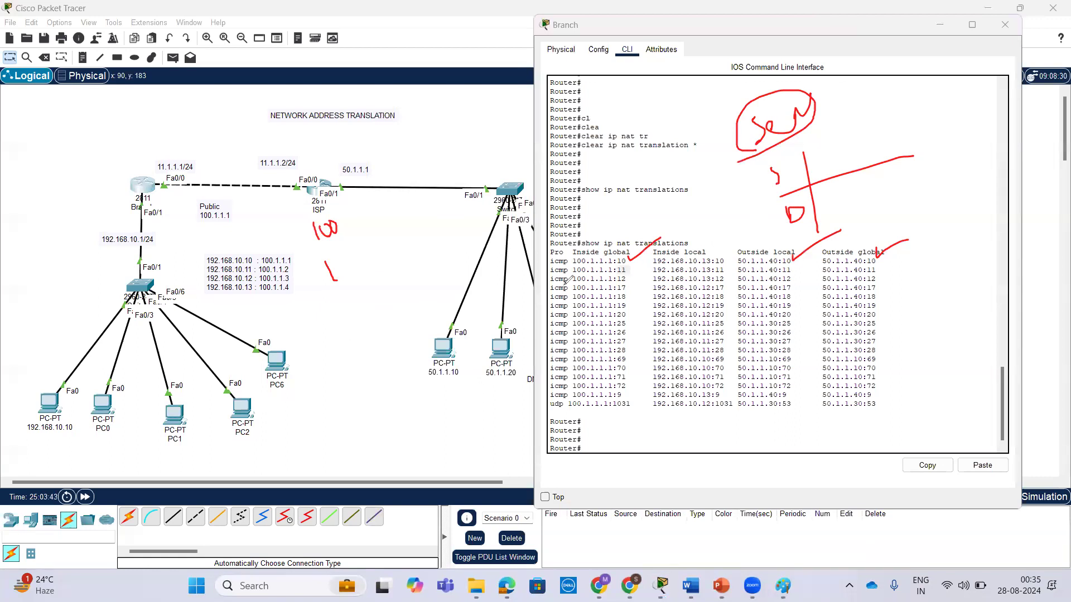
{"action": "left_click_drag", "start_coordinate": [626, 268], "coordinate": [647, 261]}
{"action": "mouse_move", "coordinate": [723, 265]}
{"action": "left_mouse_down"}
{"action": "mouse_move", "coordinate": [736, 256]}
{"action": "mouse_move", "coordinate": [891, 256]}
{"action": "left_mouse_up"}
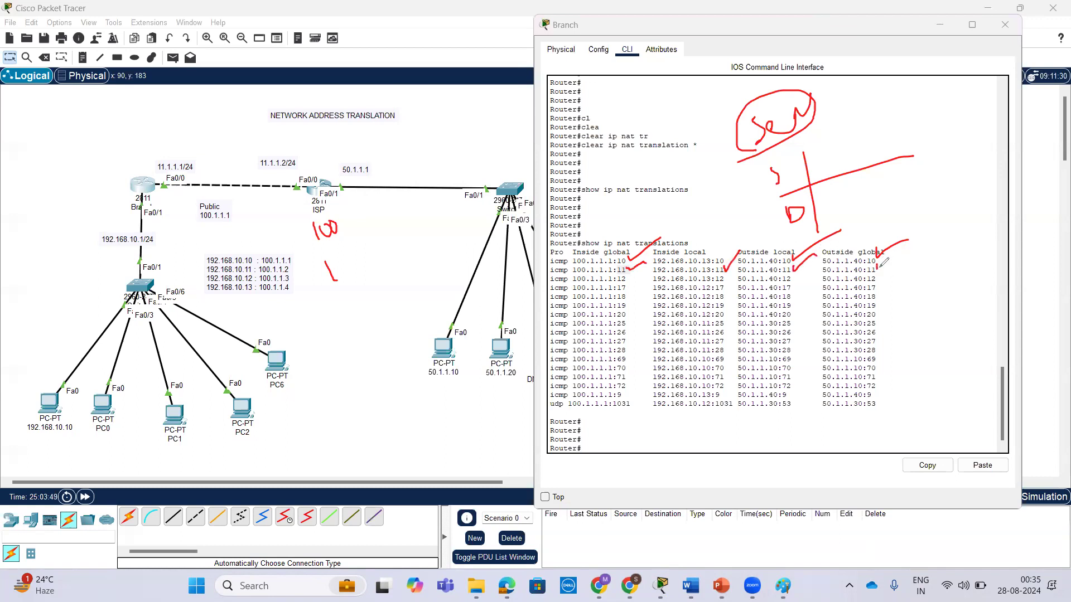